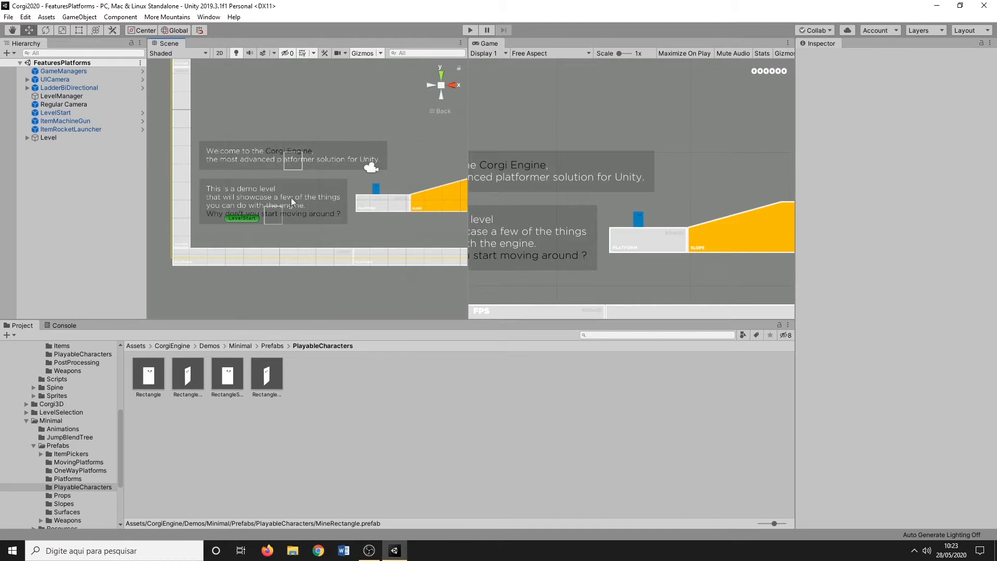
Look over the FeaturesPlatforms level from the welcome texts along the slopes and platforms and back to the level start
scroll(259, 207, "down", 5)
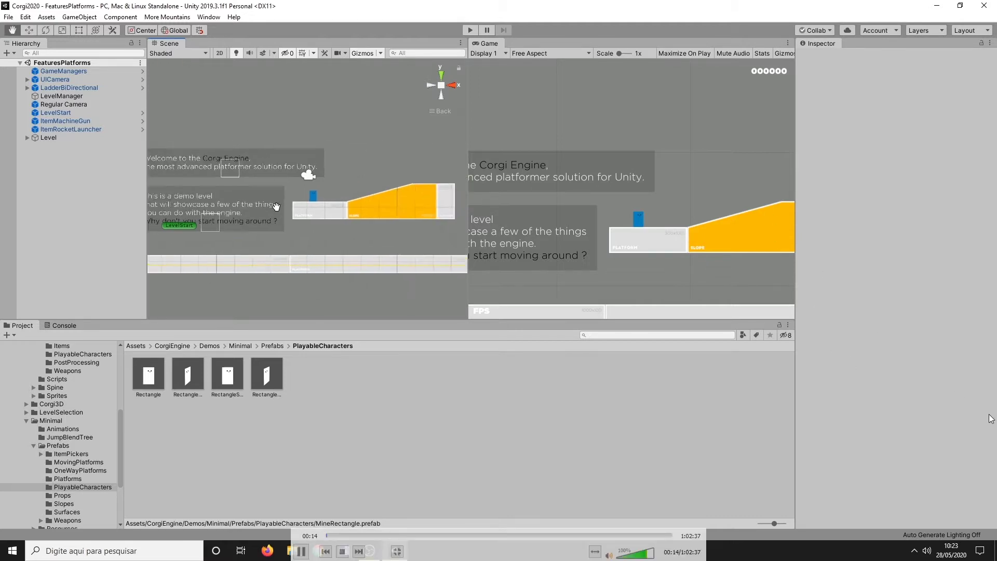
scroll(235, 214, "down", 3)
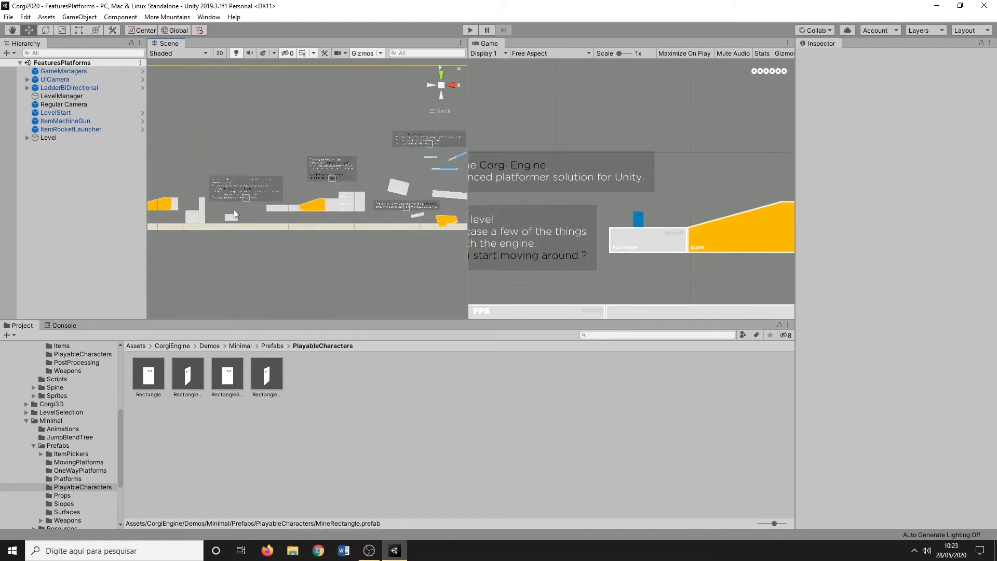
middle_click_drag(411, 205, 301, 217)
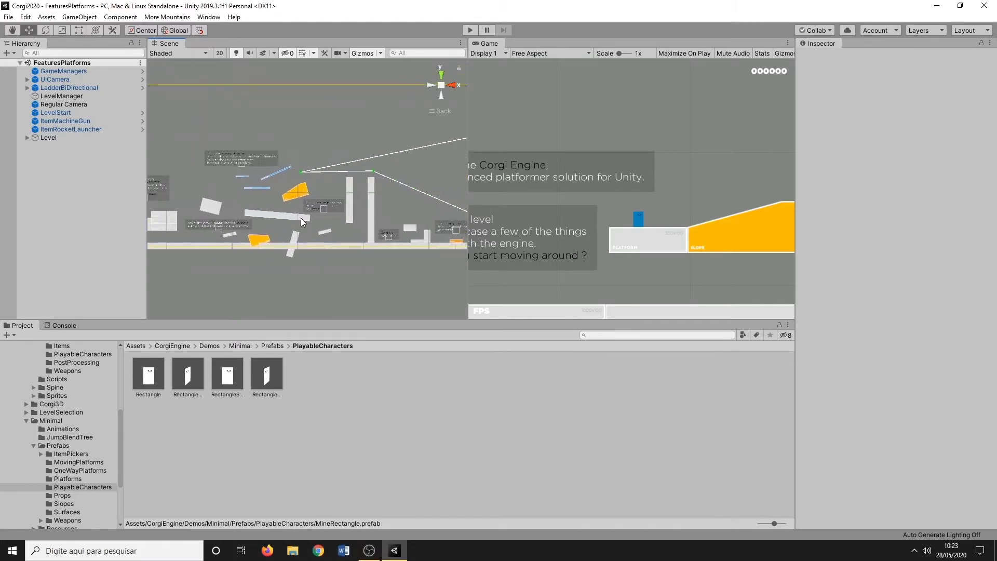
mouse_move(366, 216)
middle_mouse_down()
mouse_move(221, 212)
mouse_move(296, 212)
middle_mouse_up()
middle_click_drag(210, 212, 357, 220)
middle_click_drag(250, 219, 357, 209)
middle_click_drag(177, 213, 282, 209)
scroll(212, 218, "up", 8)
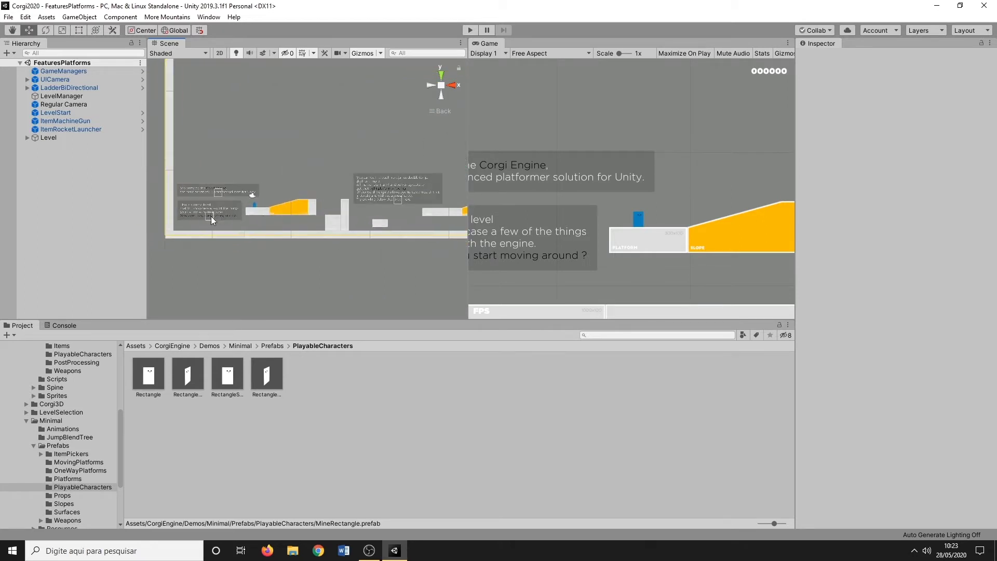
scroll(206, 221, "up", 5)
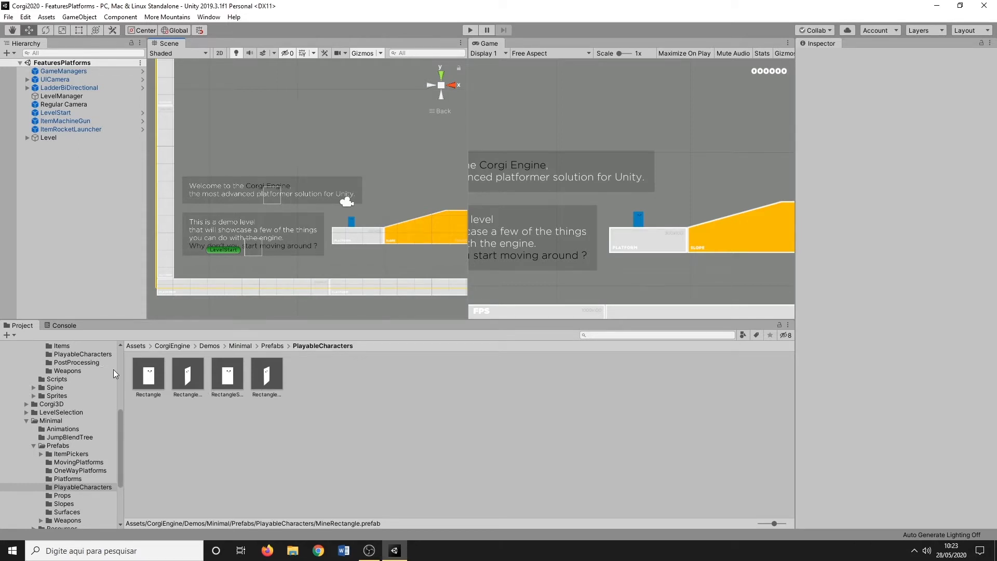
Survey the level's yellow bounds, platforms and moving-platform paths again, finishing at the LevelStart marker and welcome texts
scroll(370, 238, "down", 3)
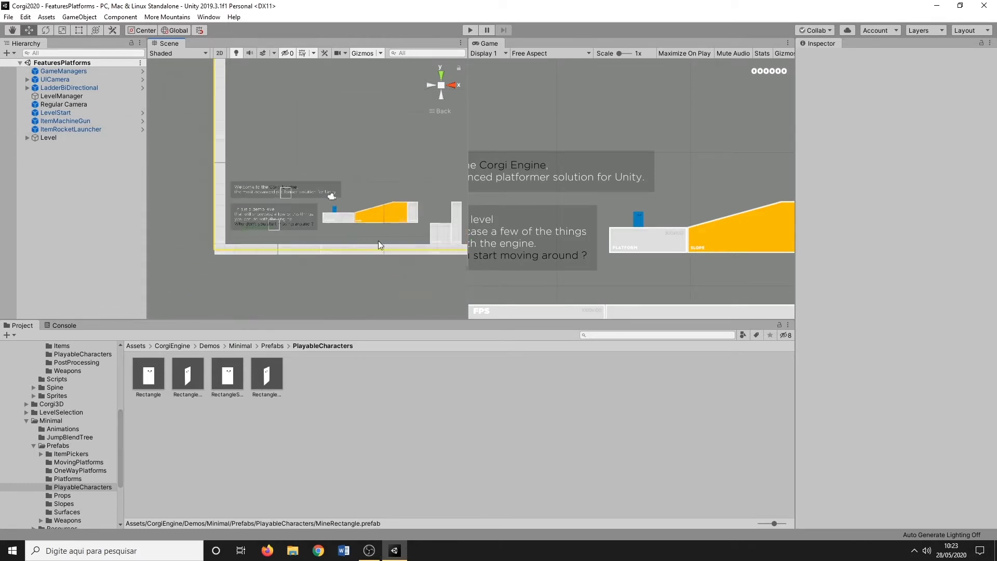
middle_click_drag(442, 225, 311, 224)
scroll(310, 225, "down", 5)
middle_click_drag(377, 243, 372, 227)
scroll(373, 227, "down", 2)
middle_click_drag(423, 209, 289, 212)
middle_click_drag(379, 199, 258, 209)
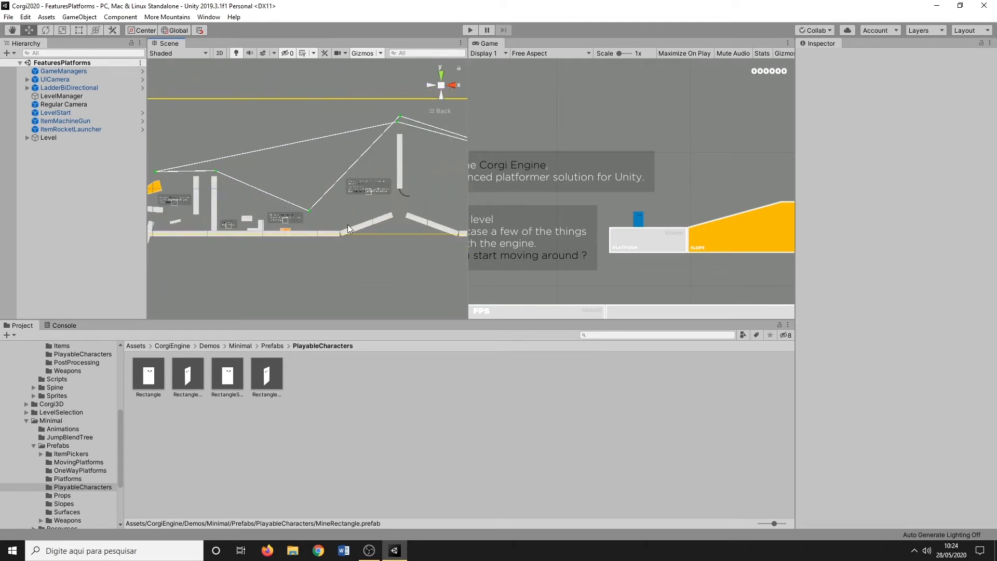
middle_click_drag(394, 219, 340, 205)
middle_click_drag(188, 210, 294, 212)
scroll(276, 222, "up", 4)
scroll(276, 224, "up", 8)
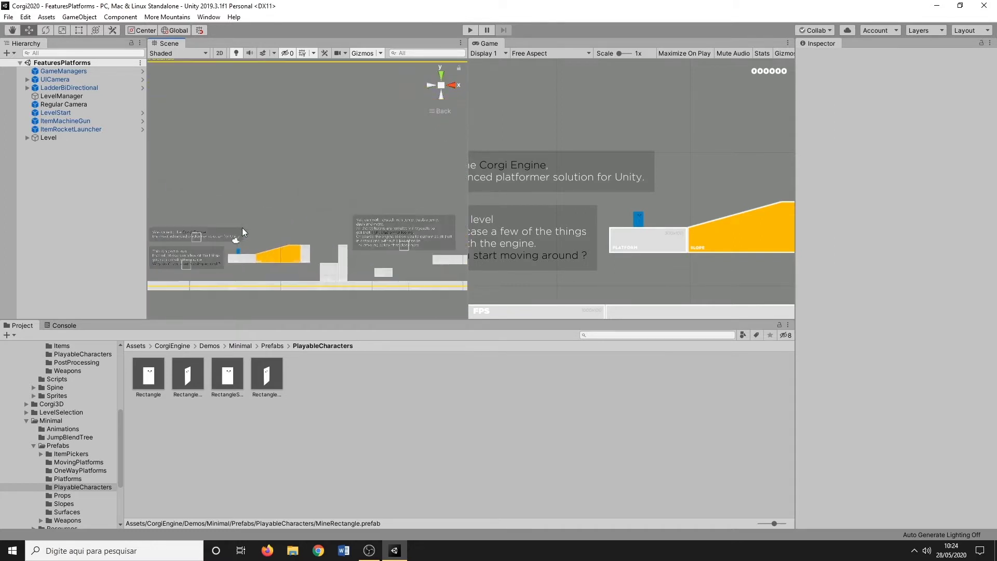
scroll(287, 216, "up", 4)
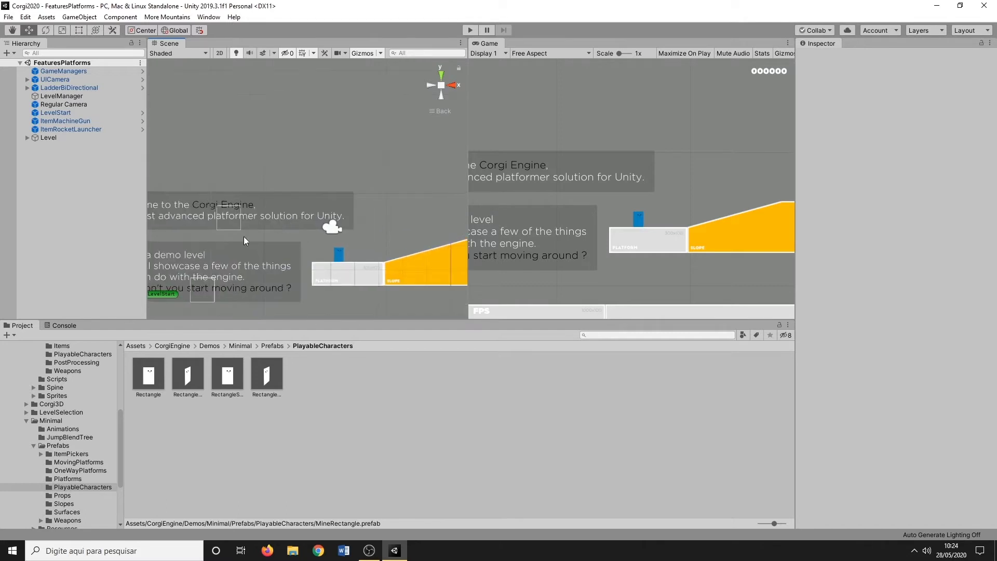
middle_click_drag(244, 236, 302, 180)
scroll(297, 187, "up", 2)
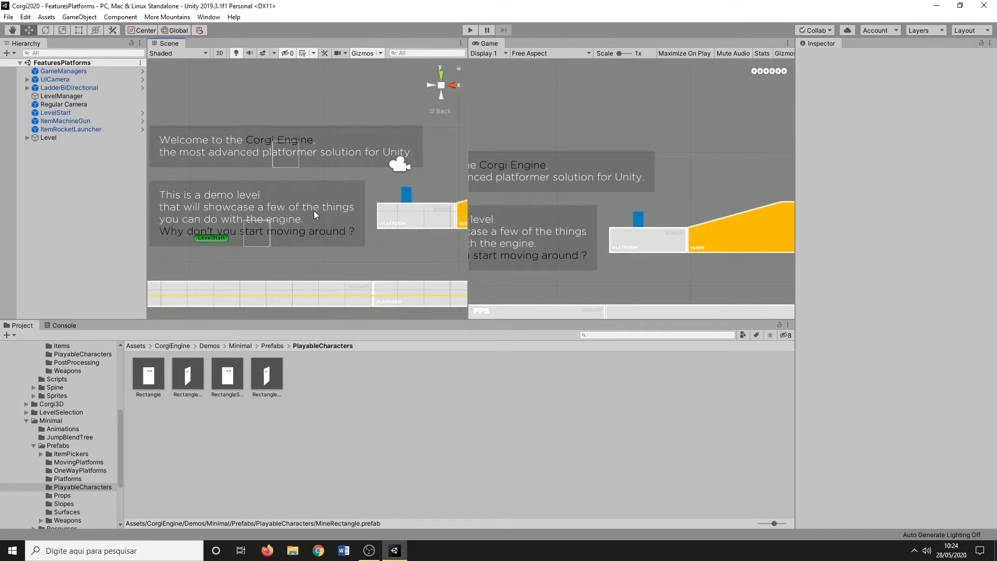
middle_click_drag(310, 206, 338, 216)
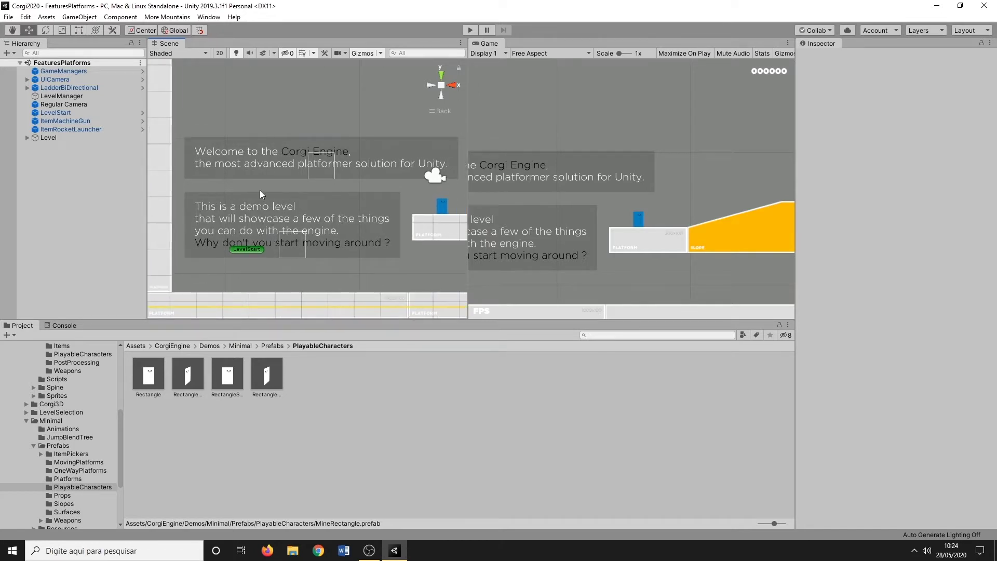
scroll(306, 198, "down", 1)
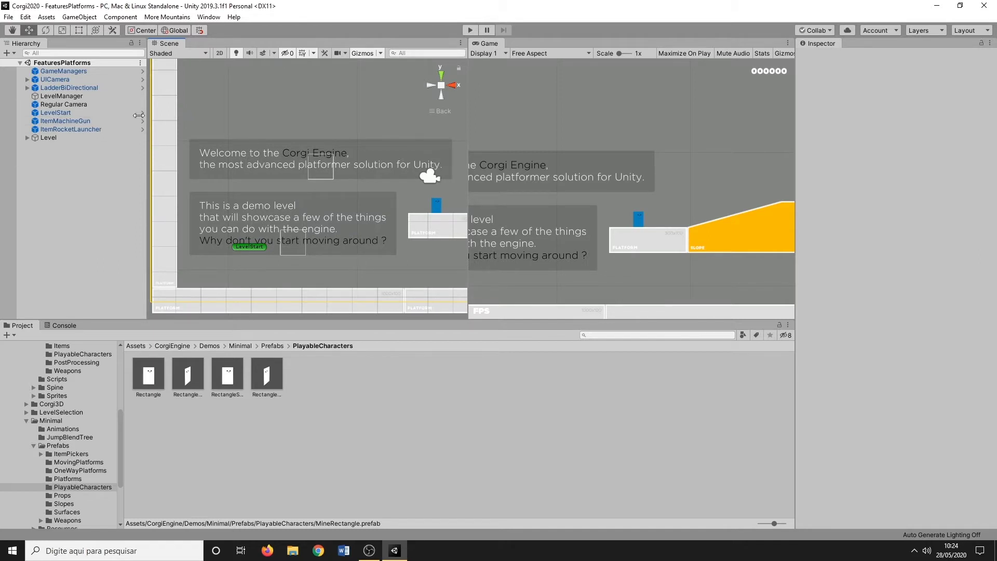
Check the LevelManager settings and locate the FeaturesPlatforms scene asset in the Minimal demo folder
left_click(62, 97)
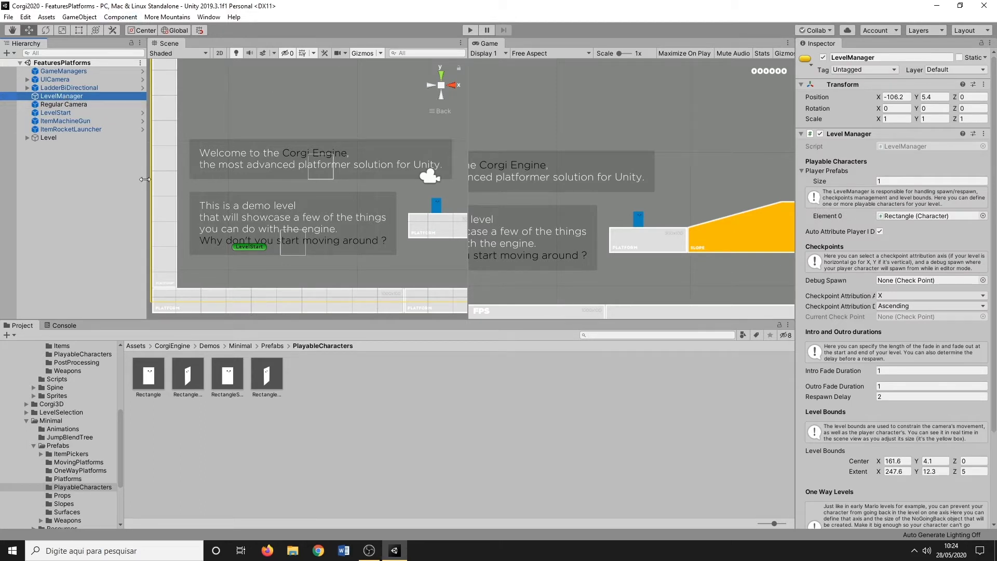
left_click(51, 421)
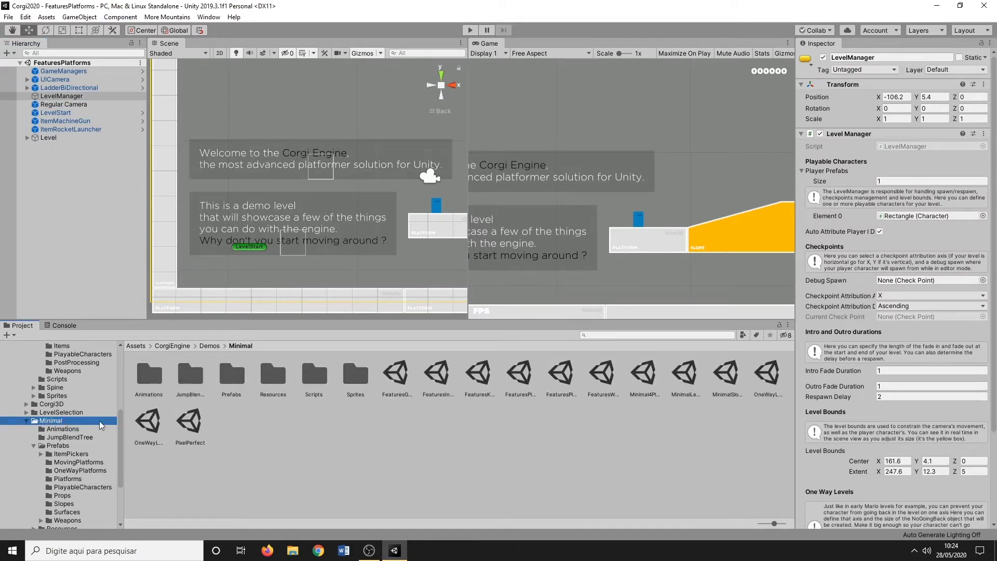
left_click(519, 384)
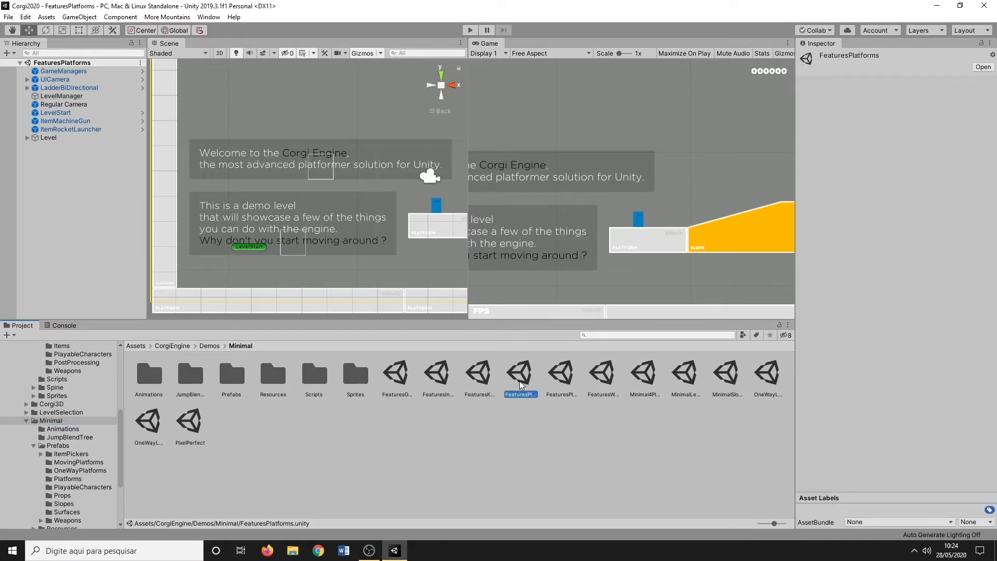
Examine the LevelManager's Player Prefabs list and locate the Element 0 character prefab in the project
left_click(64, 96)
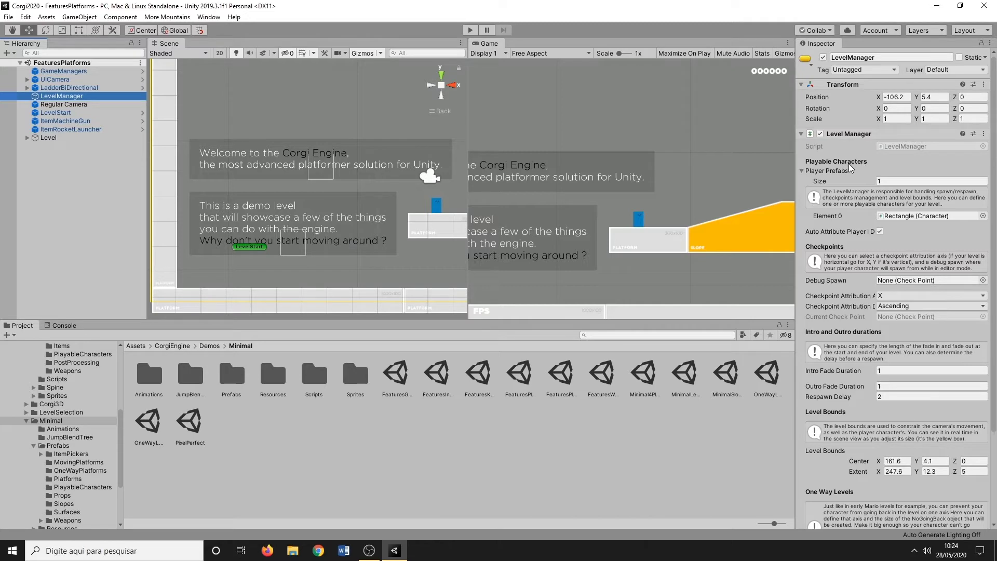
left_click(808, 171)
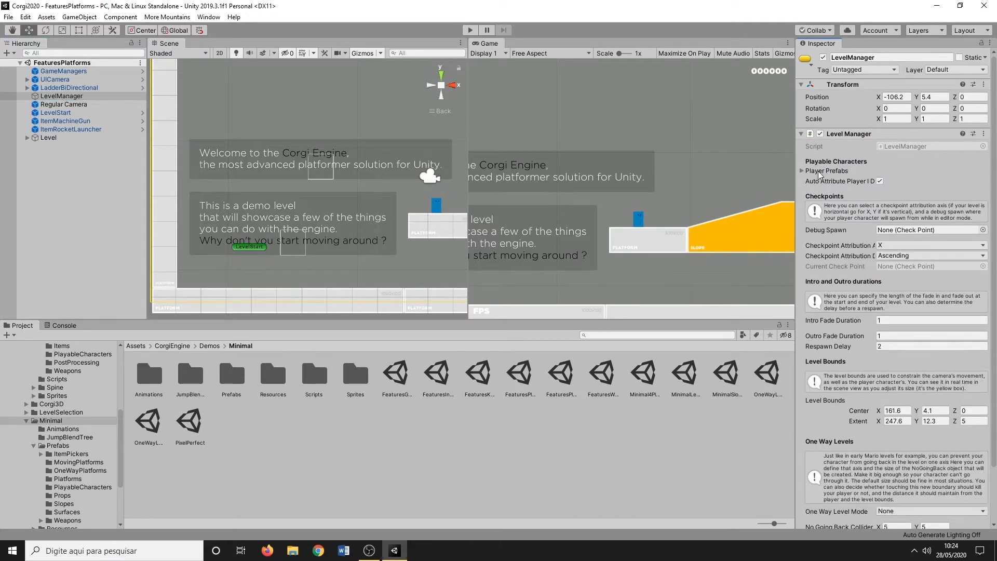
left_click(802, 171)
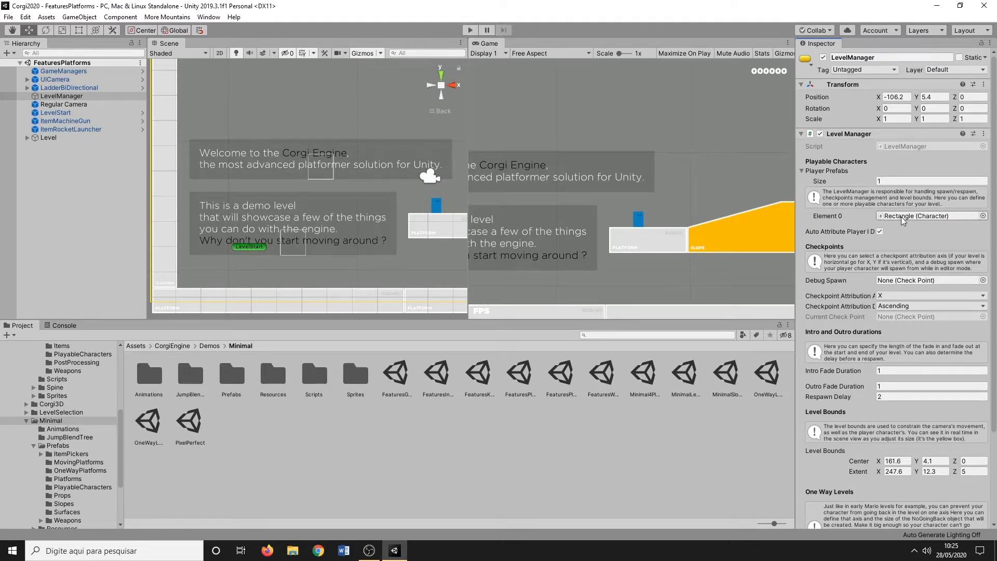
left_click(883, 216)
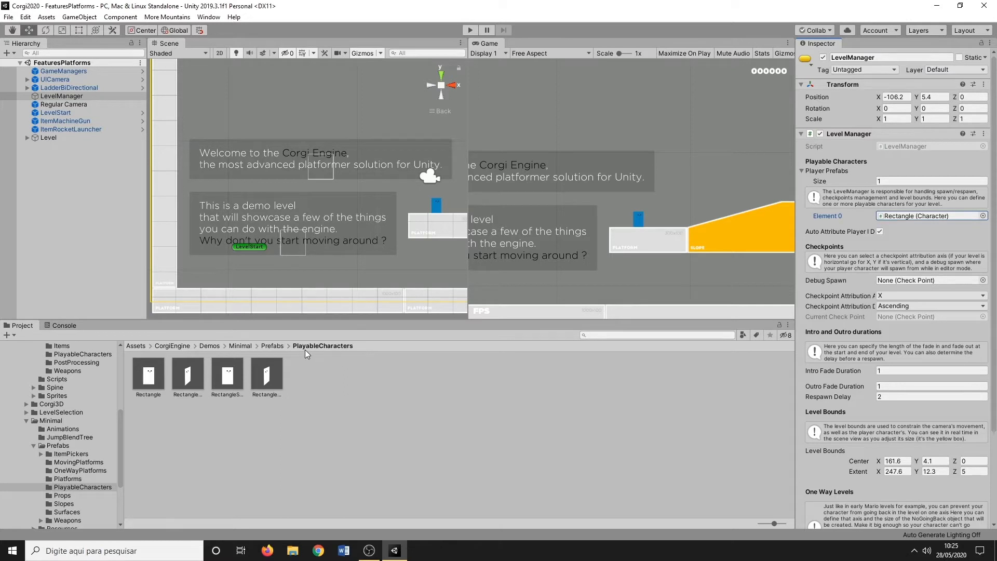
Place the Rectangle character prefab in the scene just above the ground near LevelStart and set its Z position to 0
left_click_drag(149, 373, 280, 275)
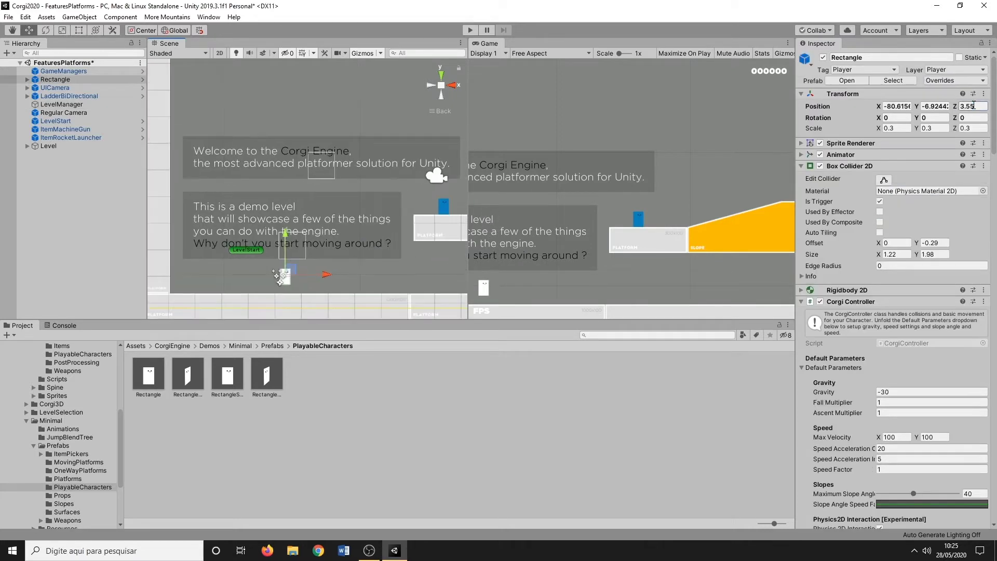
left_click(974, 105)
left_click_drag(395, 228, 256, 278, "alt")
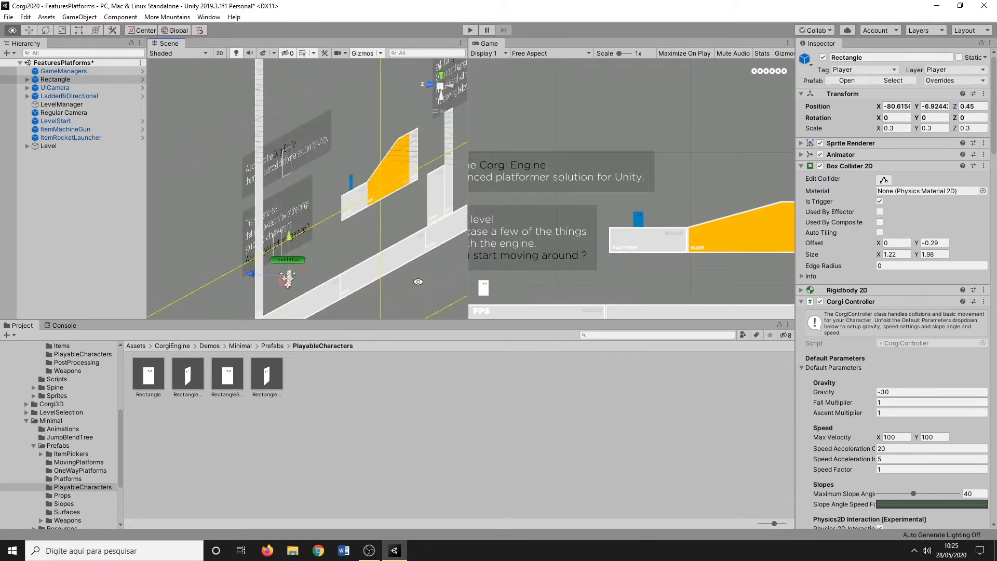
left_click_drag(417, 282, 368, 248, "alt")
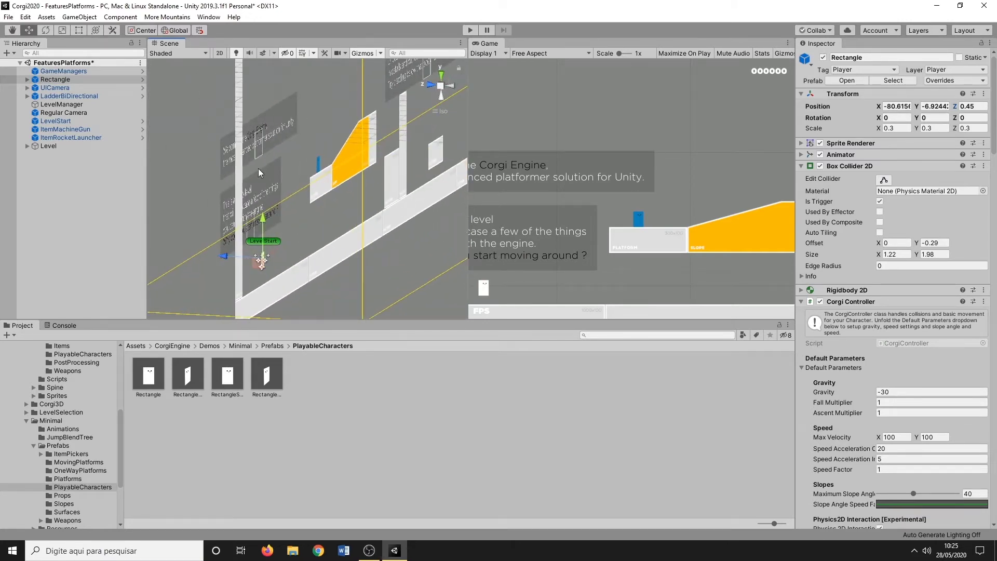
left_click(972, 106)
type("0")
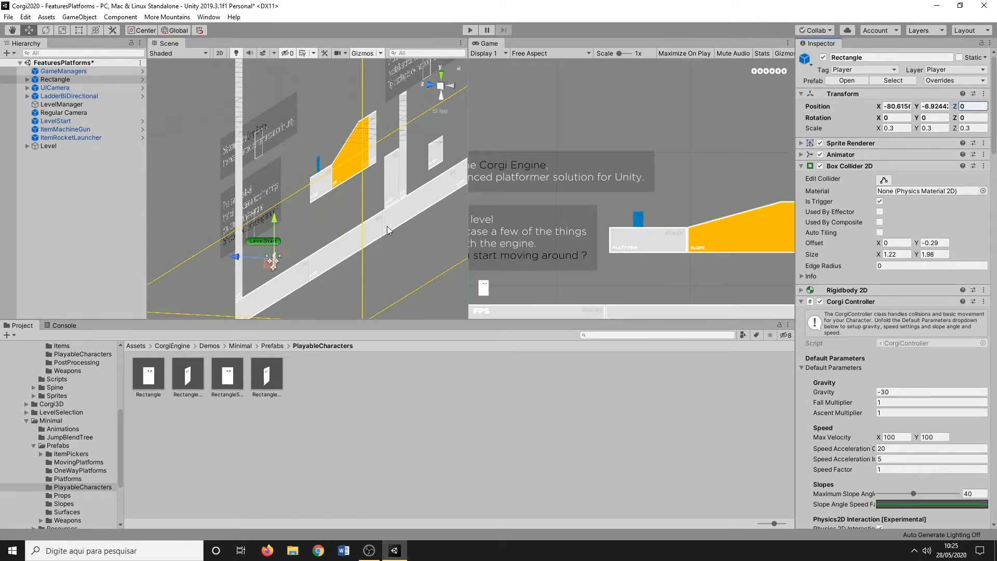
right_click_drag(387, 227, 330, 225)
left_click(454, 88)
key("f")
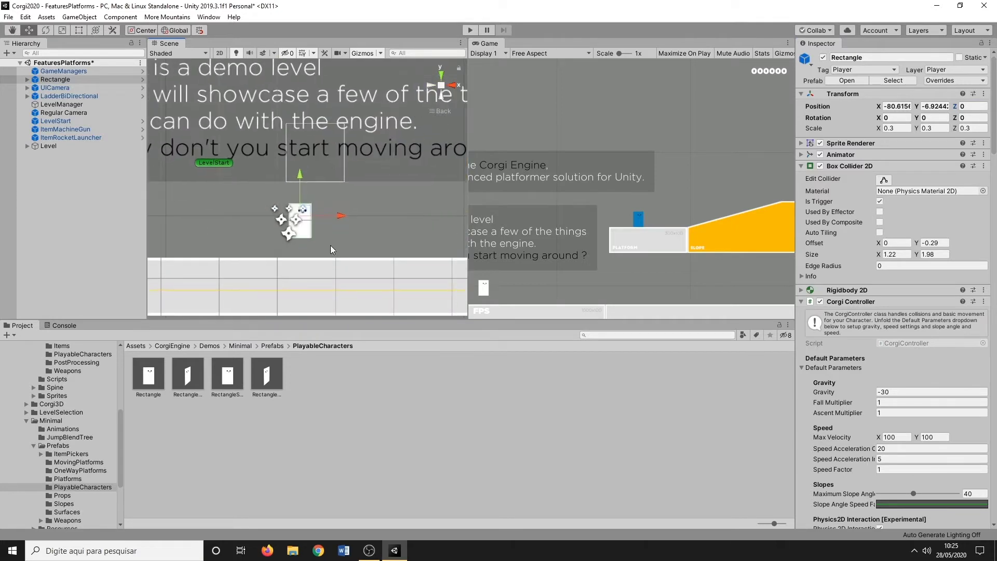
Rename the placed Rectangle character as MineRectangle
left_click(64, 80)
key("End")
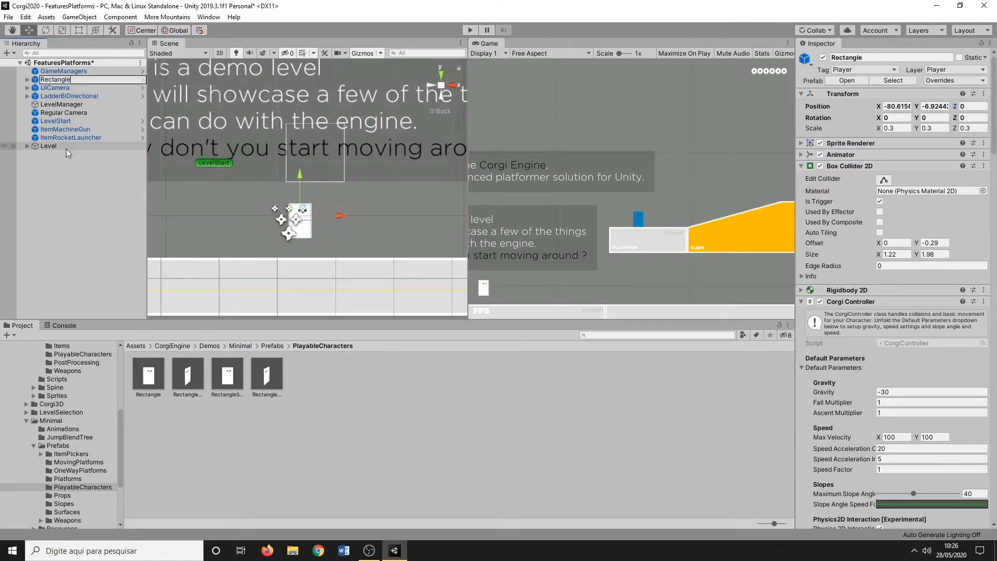
key("Home")
type("Mine")
key("Return")
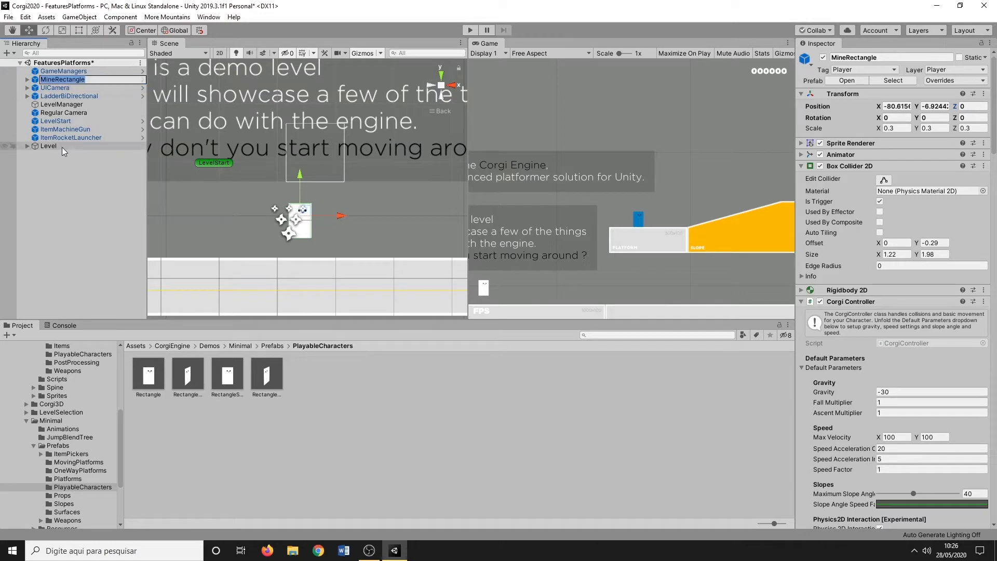
left_click(64, 153)
left_click(58, 81)
left_click(64, 158)
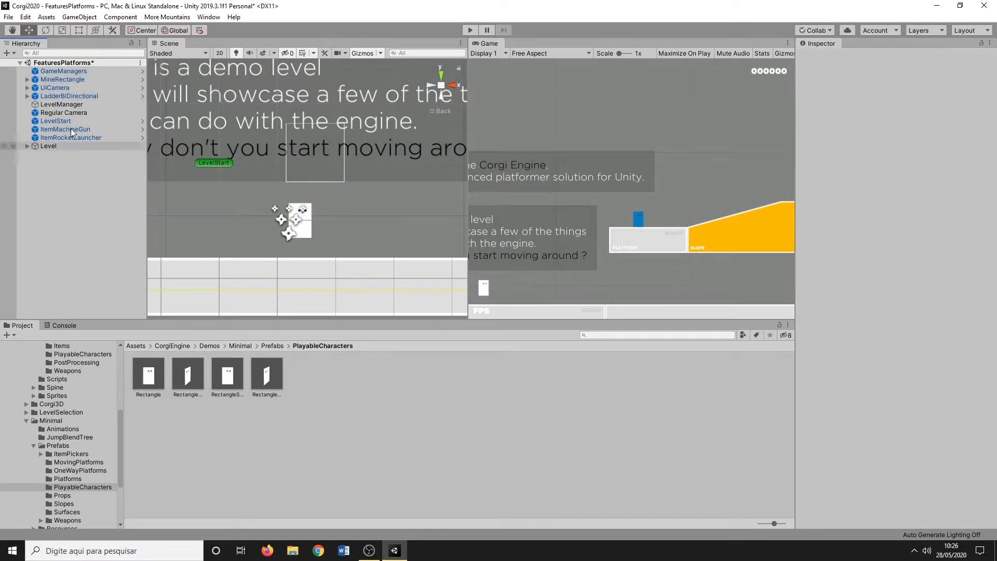
Save MineRectangle as a new original prefab in the PlayableCharacters folder
left_click(55, 80)
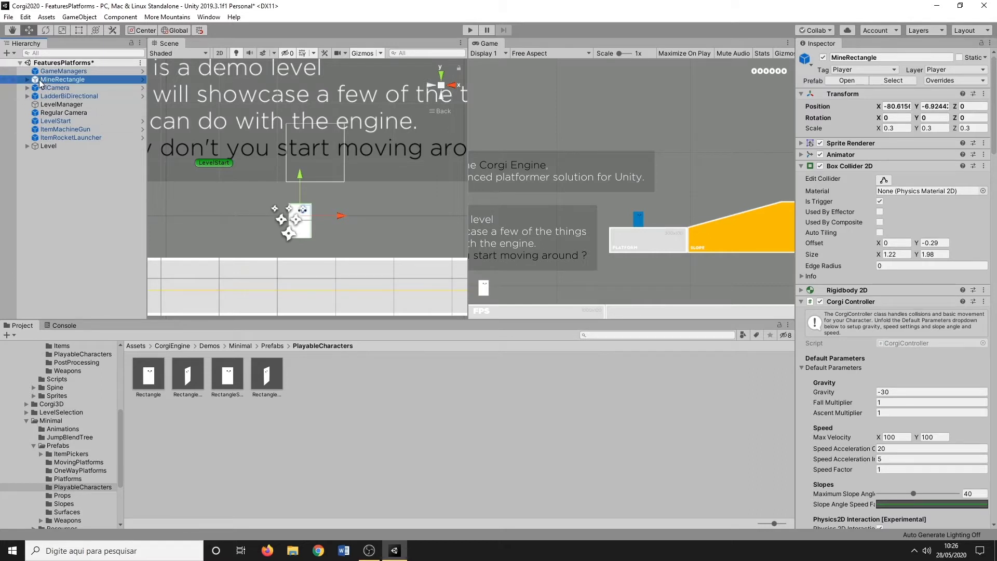
left_click_drag(40, 83, 372, 396)
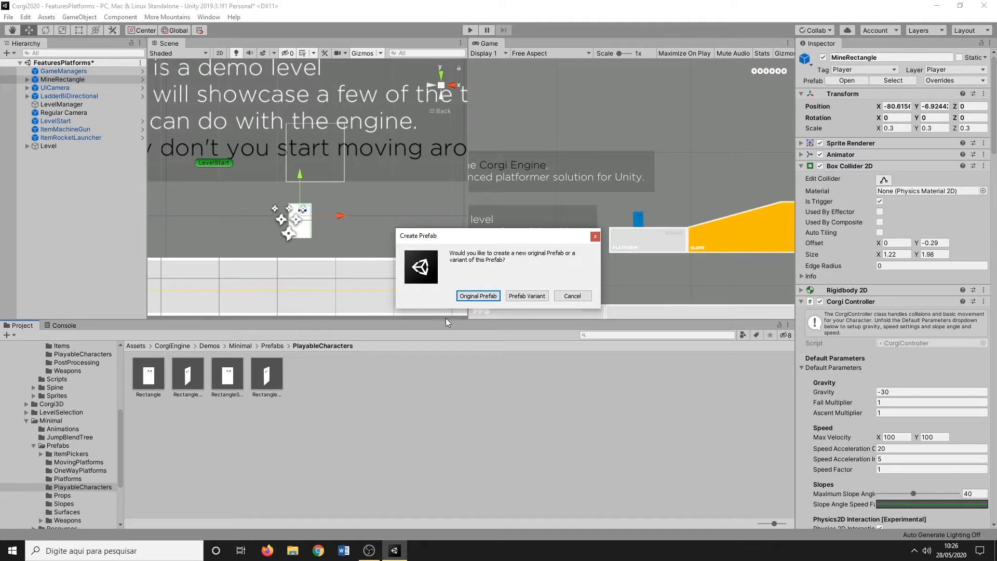
left_click(477, 296)
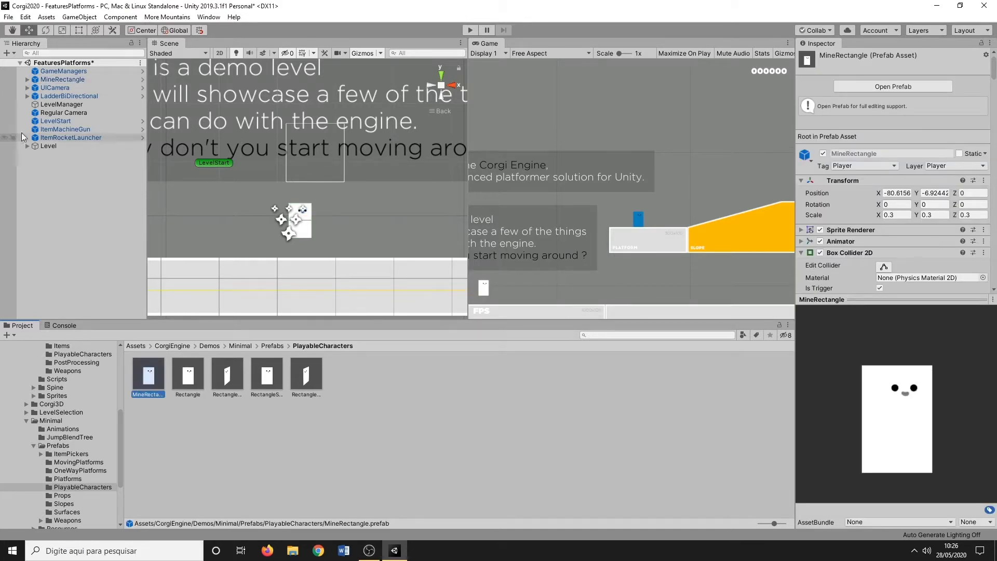
Select MineRectangle and play-test the level, moving and jumping with it and the spawned Rectangle character, and stop the test
left_click(303, 227)
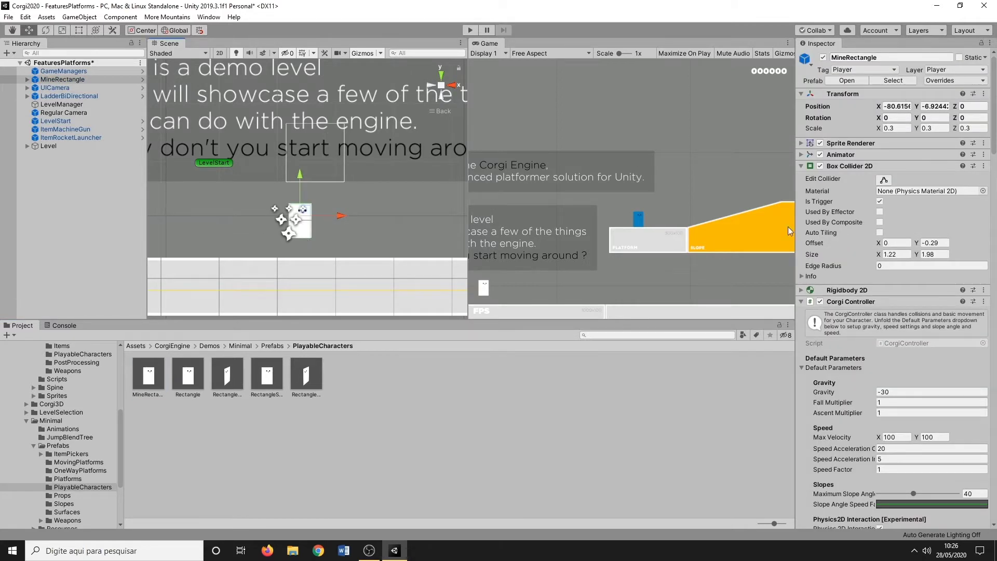
left_click(801, 166)
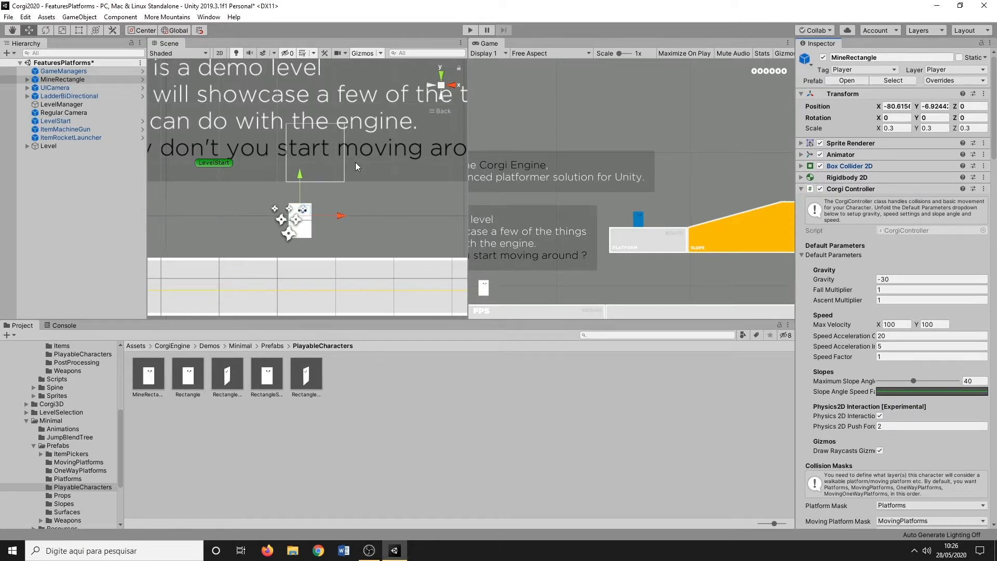
key("ctrl+p")
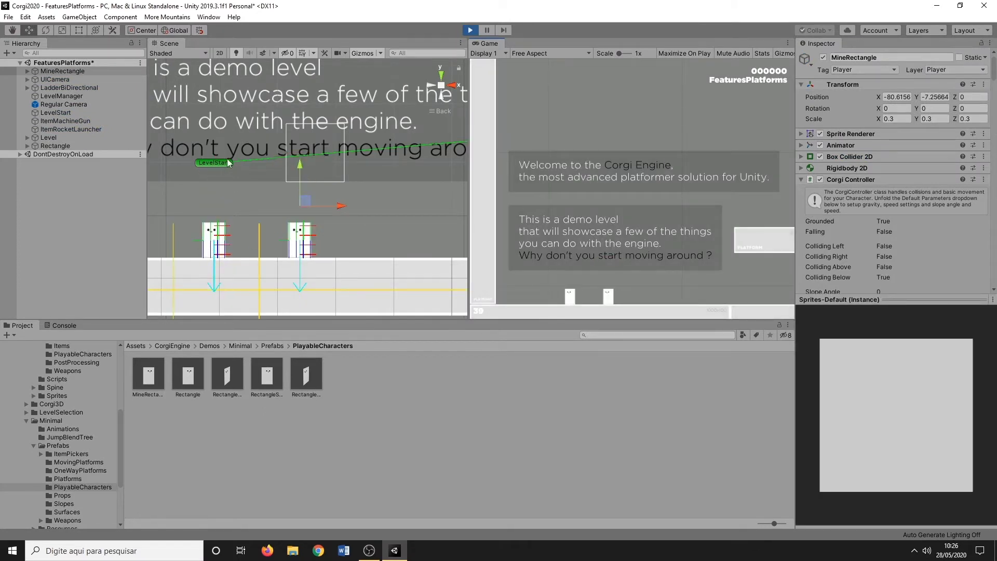
key("space")
key("space")
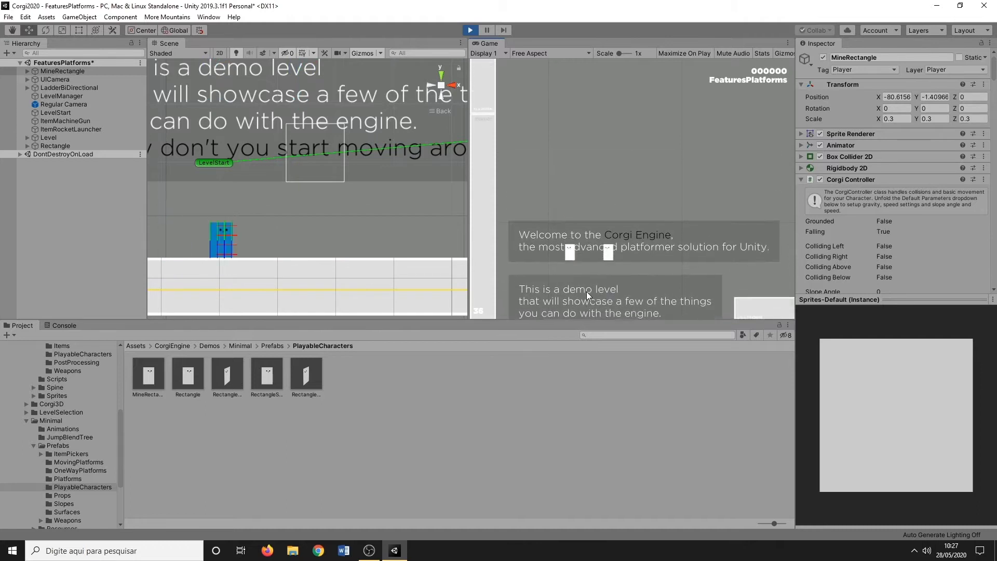
key("Right")
key("space")
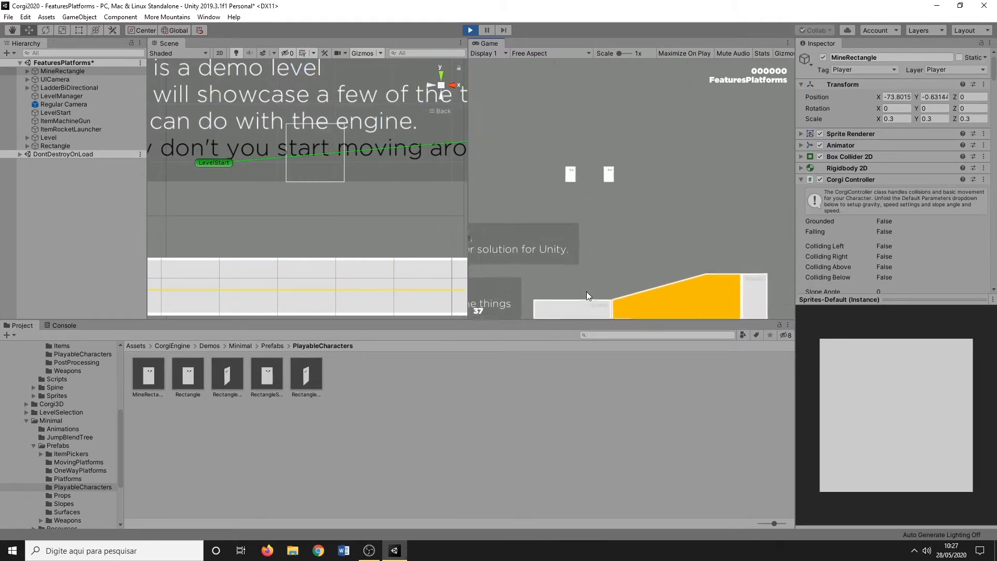
key("Left")
key("space")
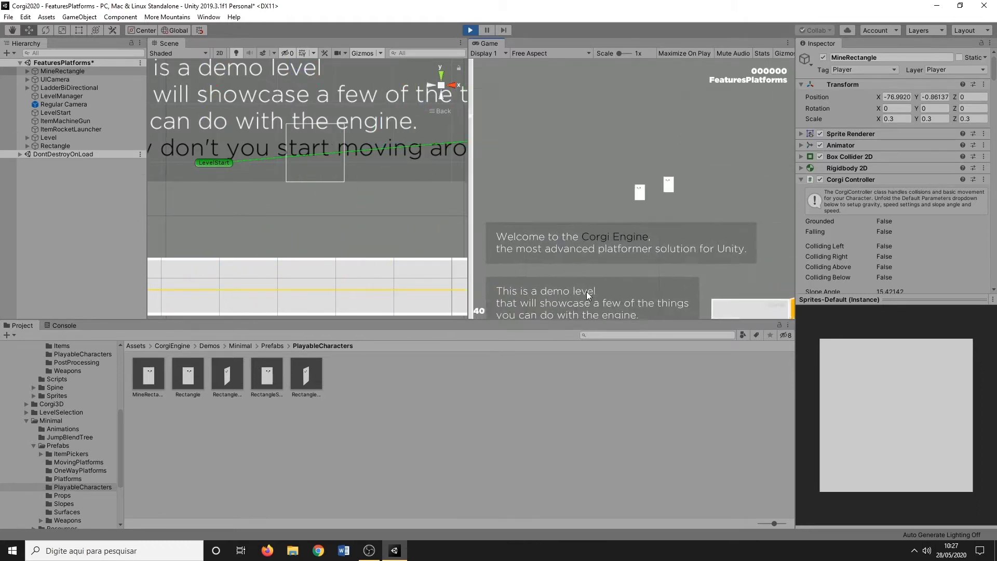
key("Left")
key("space")
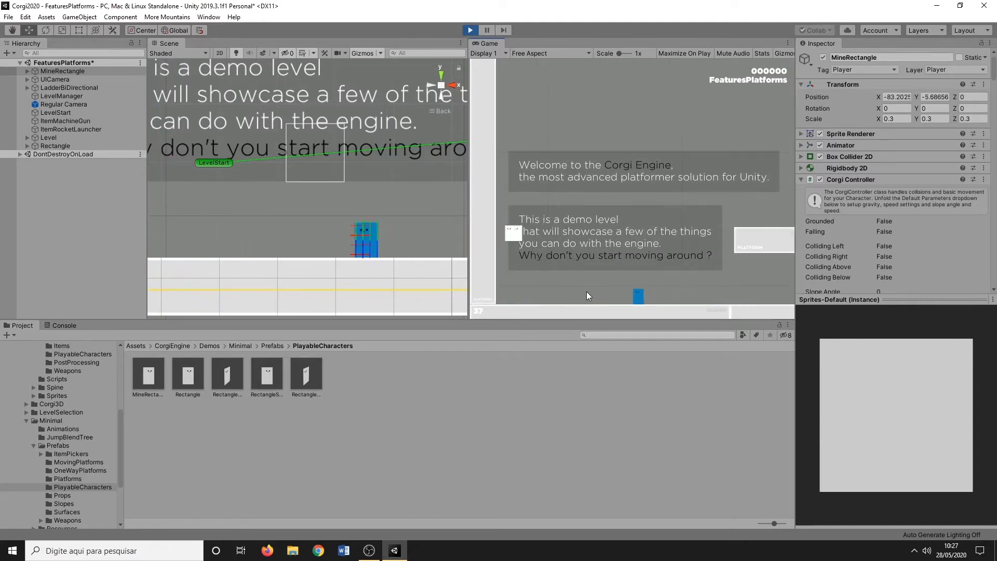
key("space")
key("space")
key("space")
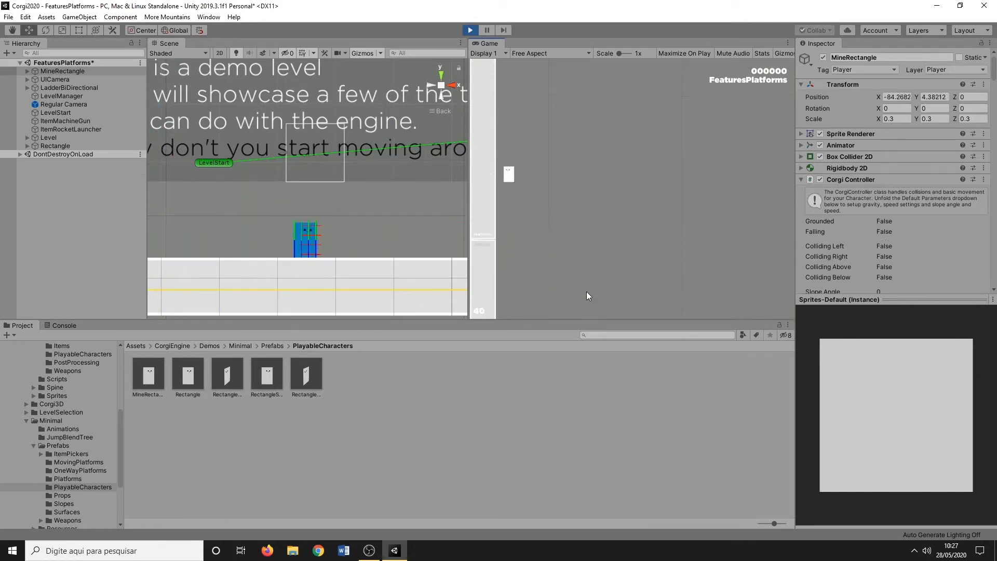
key("space")
key("space")
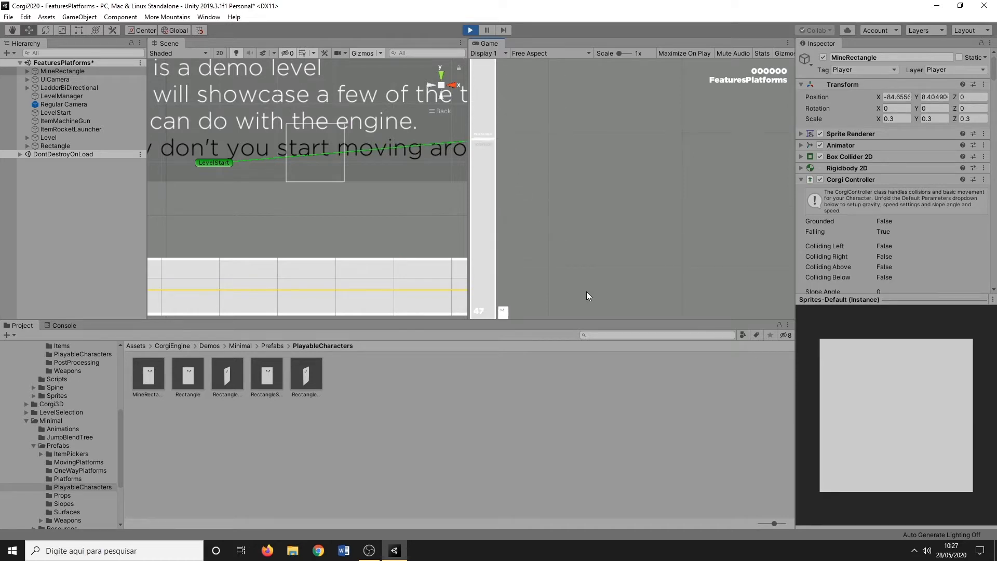
key("space")
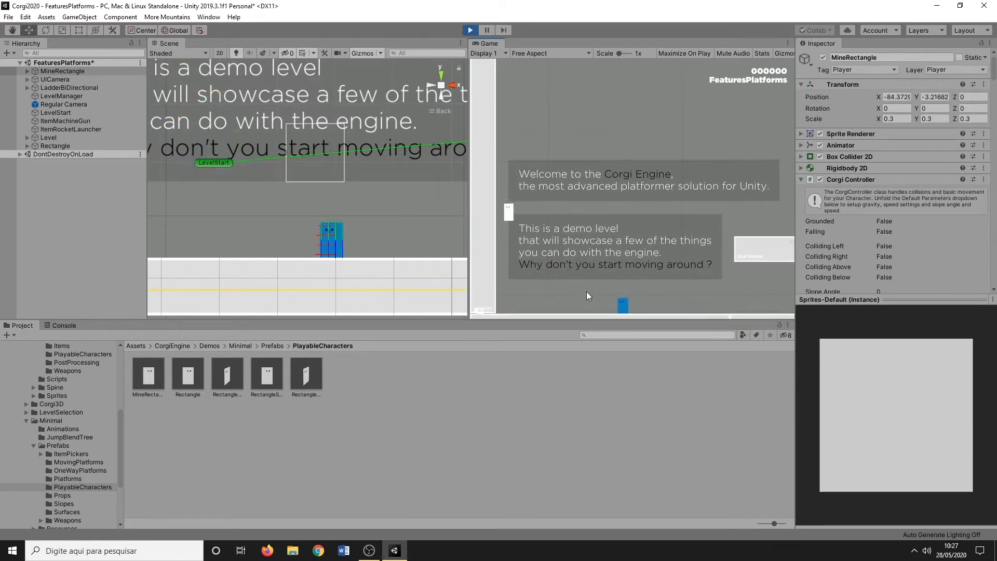
key("space")
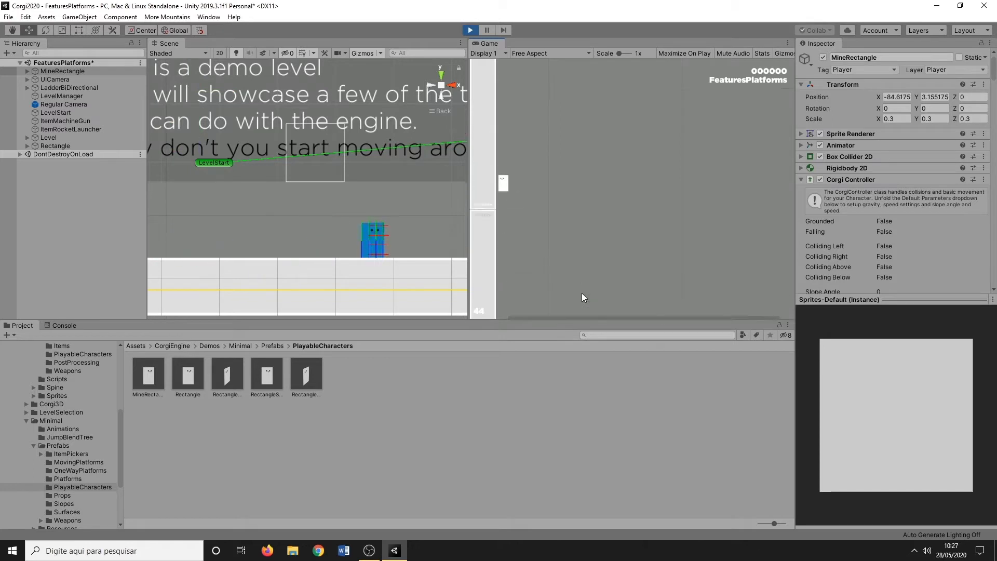
key("space")
key("space")
key("space")
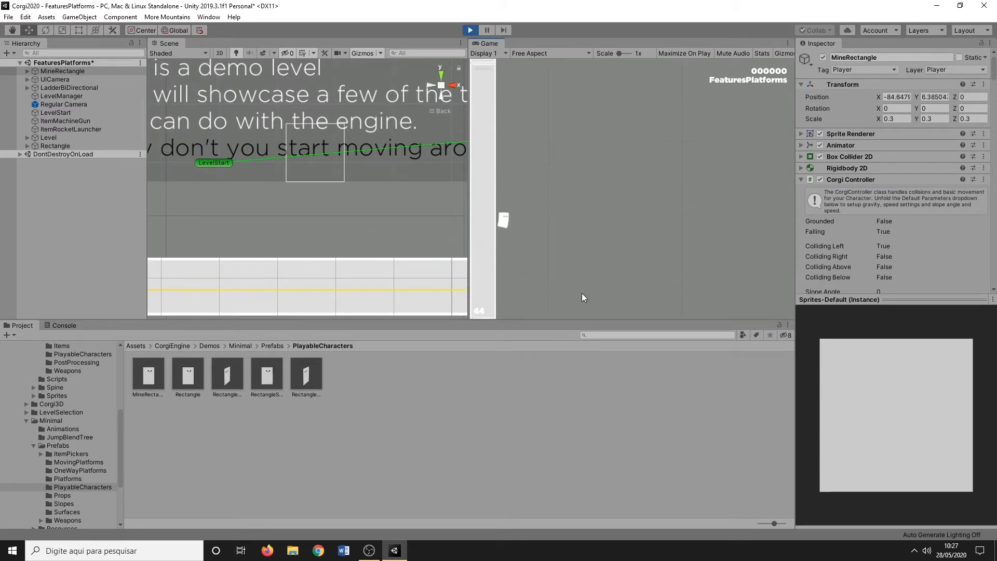
key("space")
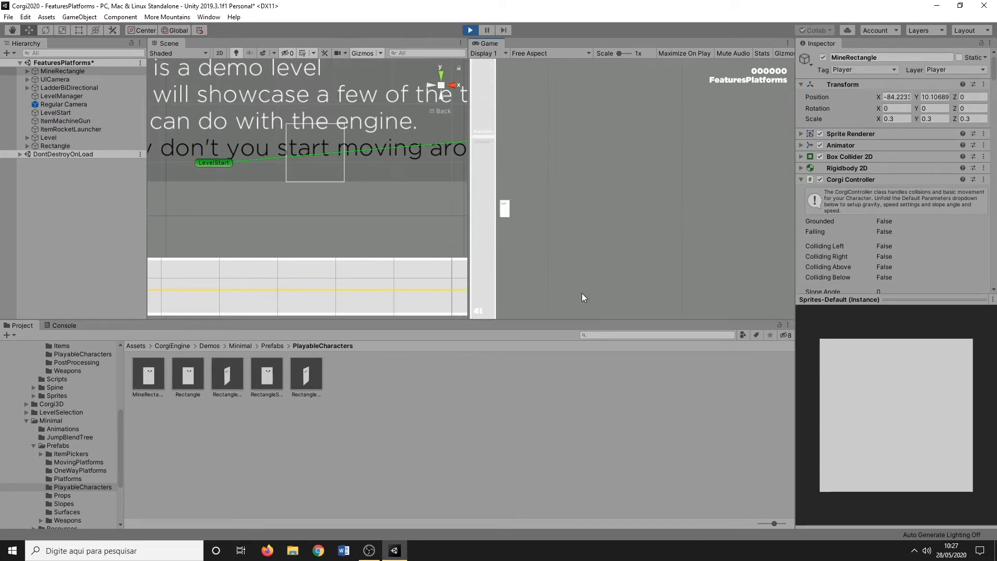
key("space")
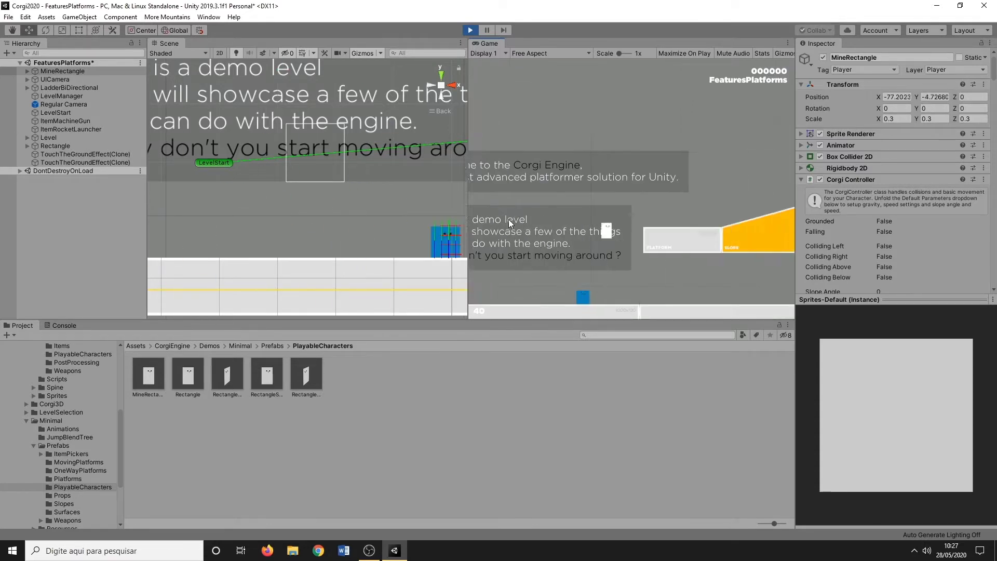
key("ctrl+p")
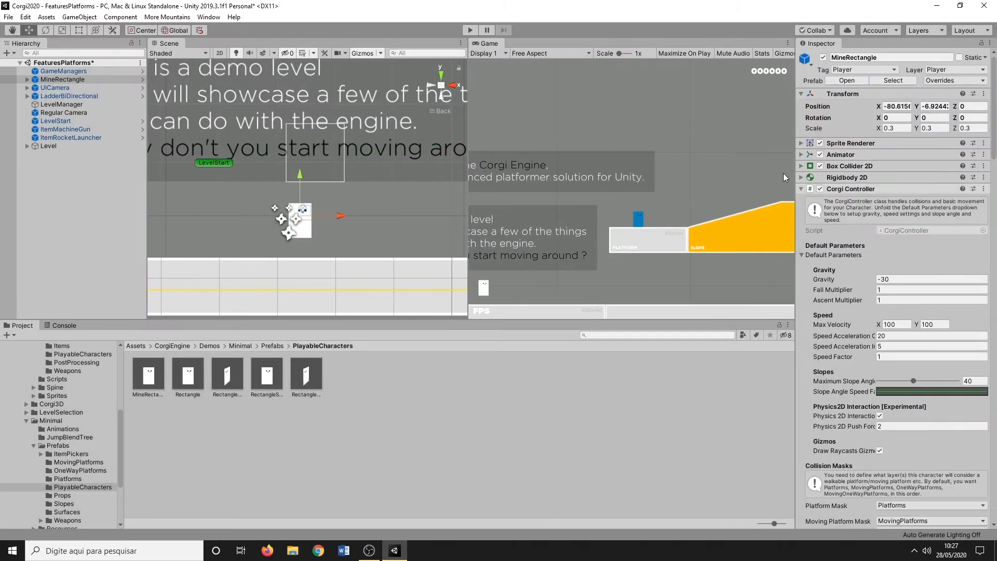
Disable MineRectangle's Sprite Renderer and enable it again
left_click(29, 80)
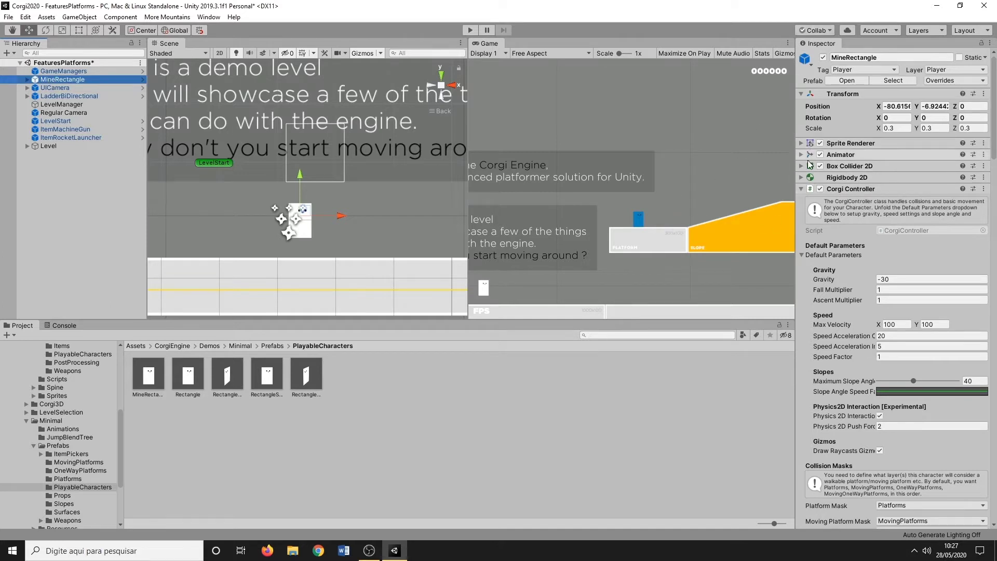
left_click(820, 143)
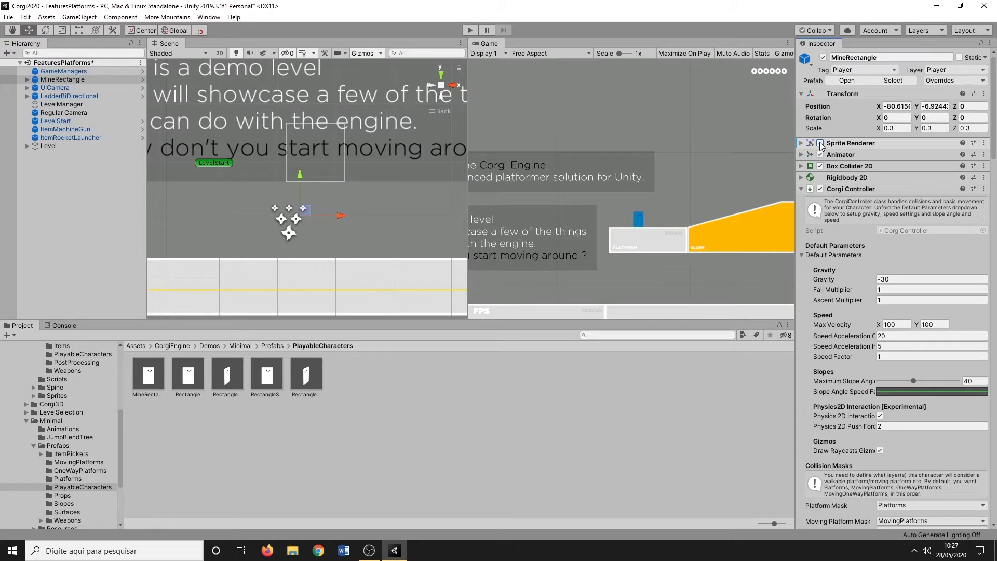
left_click(820, 143)
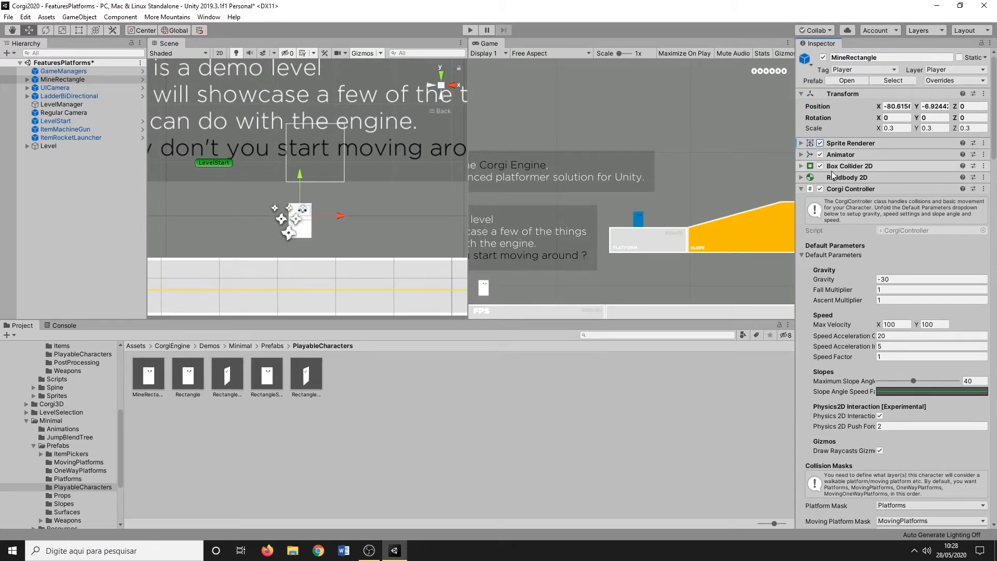
Examine MineRectangle's Box Collider 2D, Rigidbody 2D and Corgi Controller settings
left_click(801, 166)
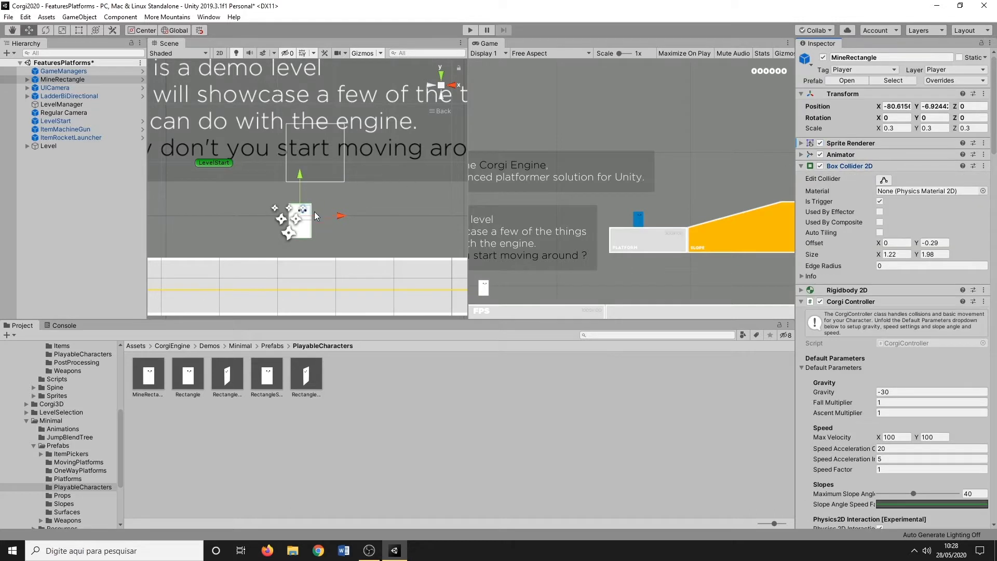
scroll(313, 211, "up", 5)
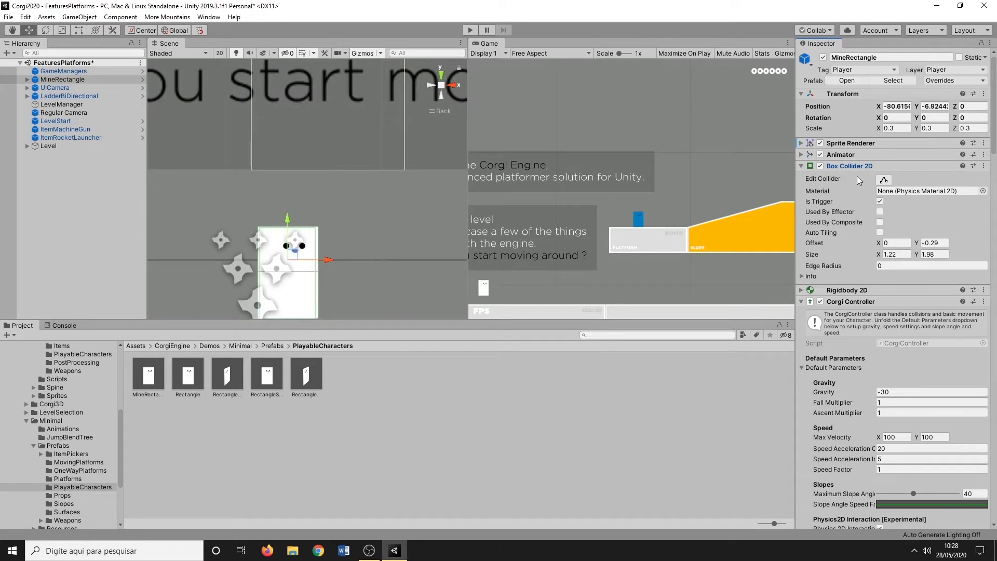
left_click(802, 166)
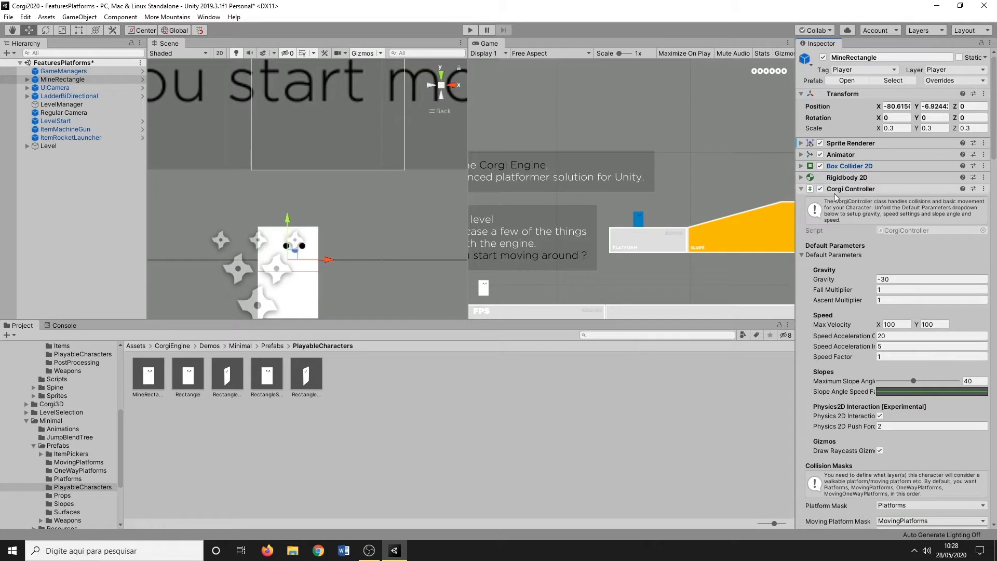
left_click(801, 178)
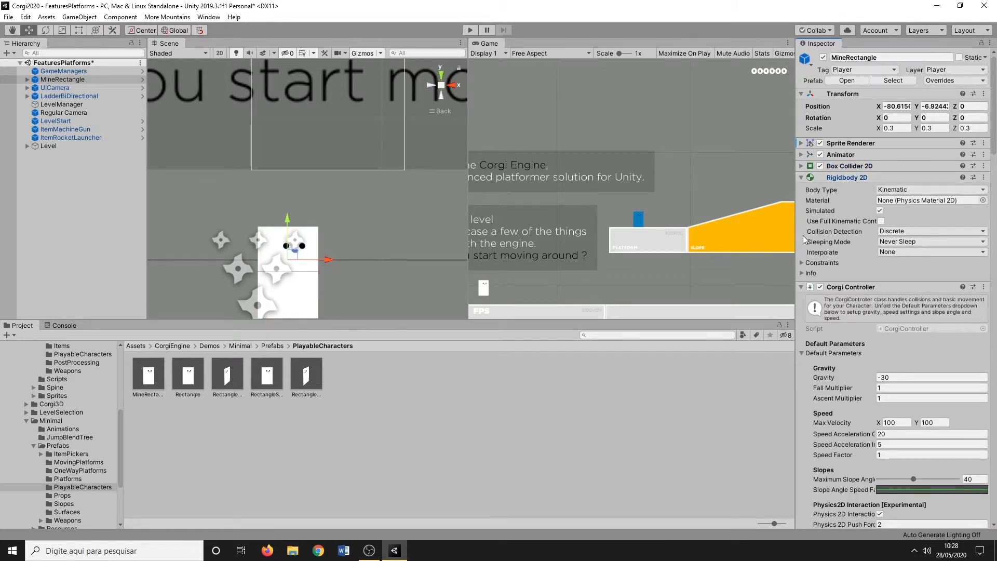
left_click(801, 177)
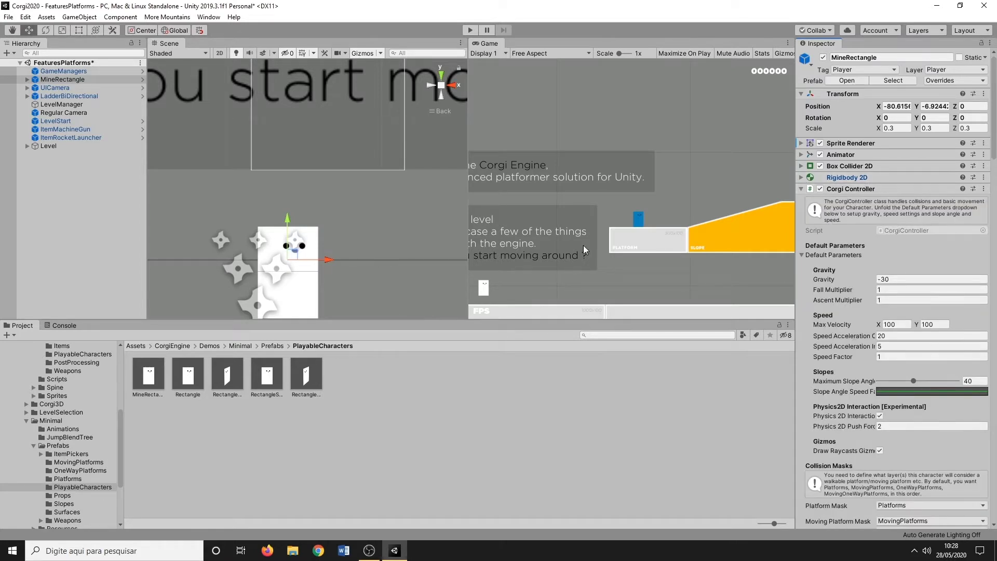
scroll(406, 254, "down", 2)
scroll(398, 243, "down", 3)
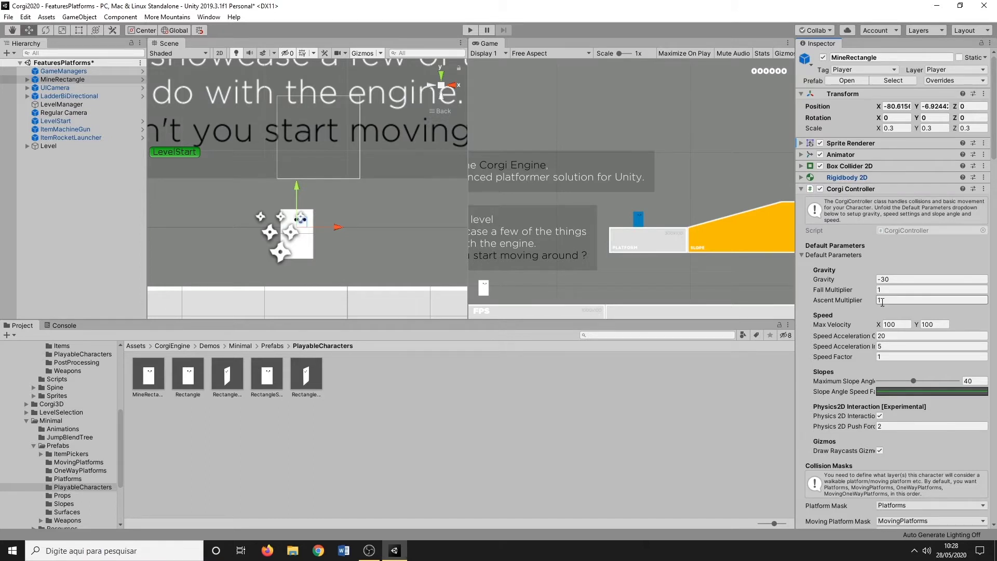
scroll(866, 290, "down", 3)
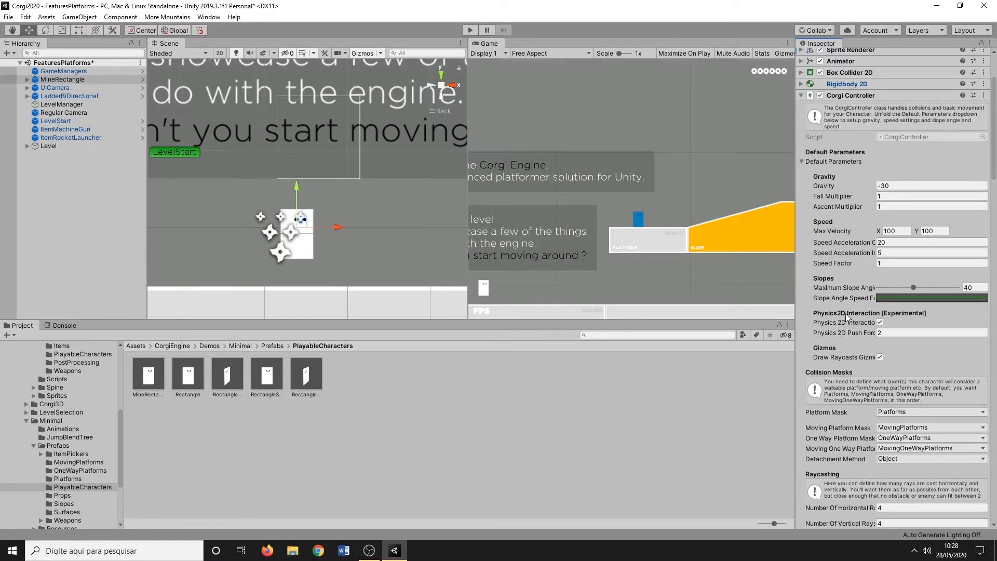
scroll(847, 317, "down", 3)
Run the level and set the Gravity of MineRectangle's Corgi Controller to -10
left_click(470, 30)
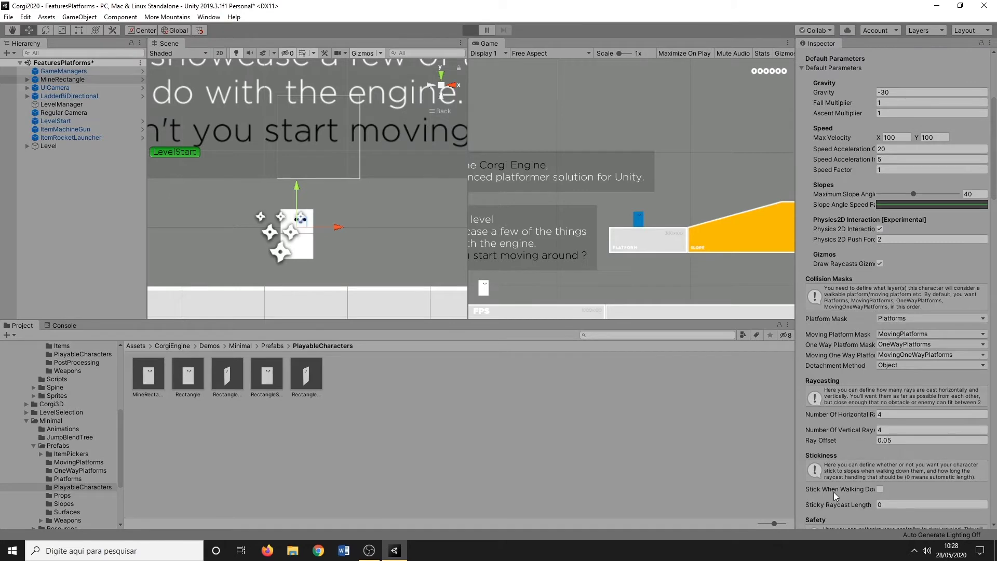
left_click(899, 178)
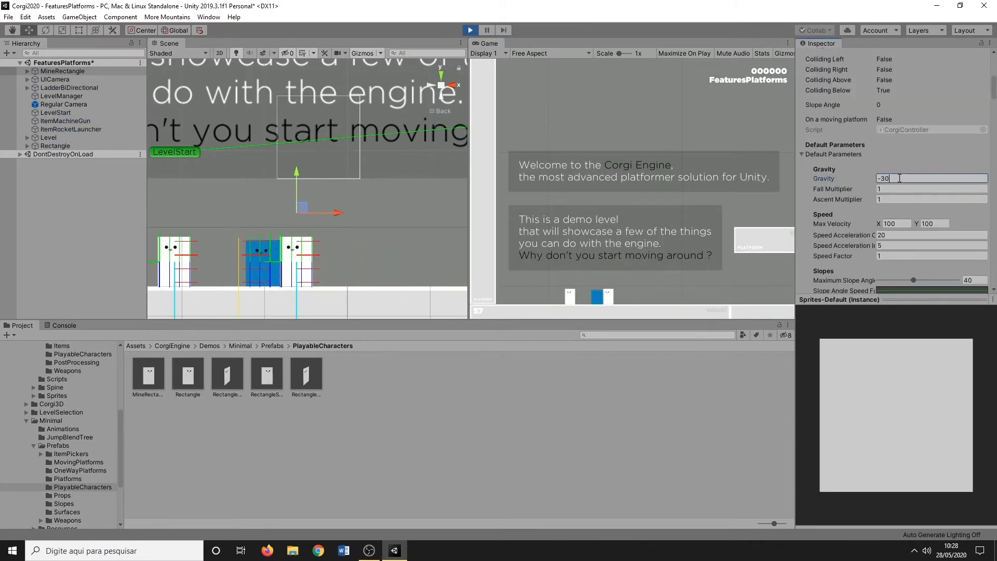
key("BackSpace")
type("10")
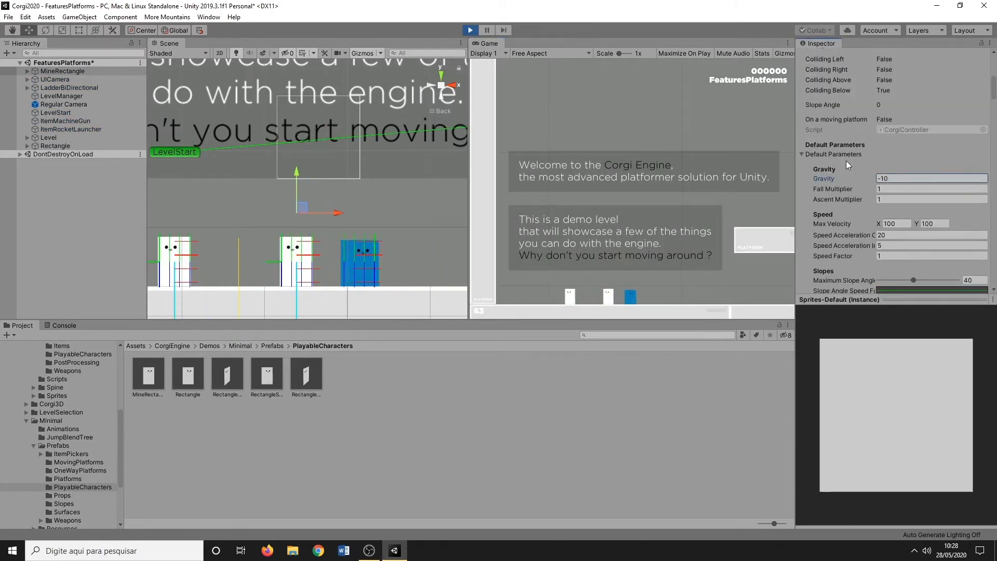
Make both characters jump repeatedly in the running level to compare MineRectangle's reduced gravity with the Rectangle character's
left_click(587, 199)
key("space")
key("space")
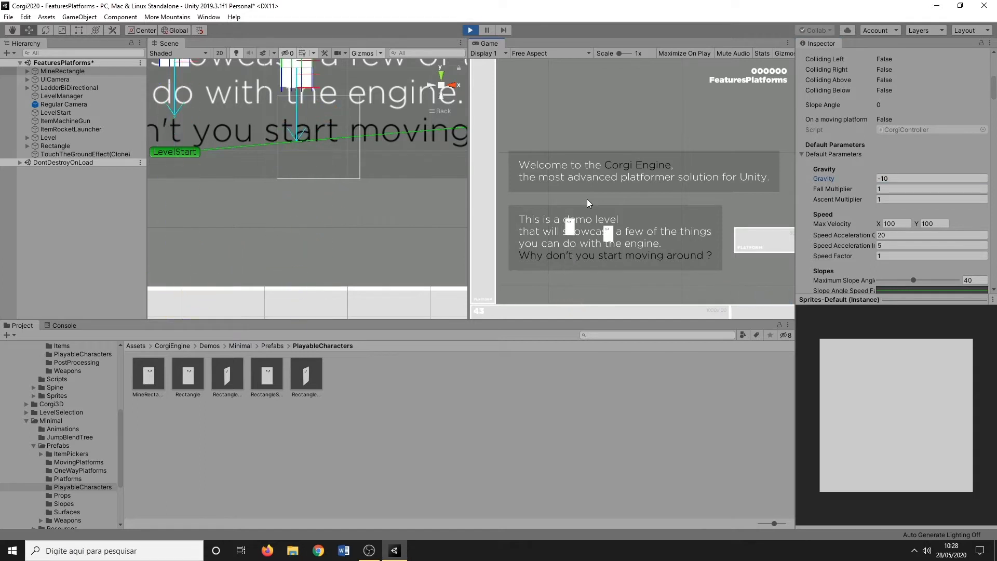
key("space")
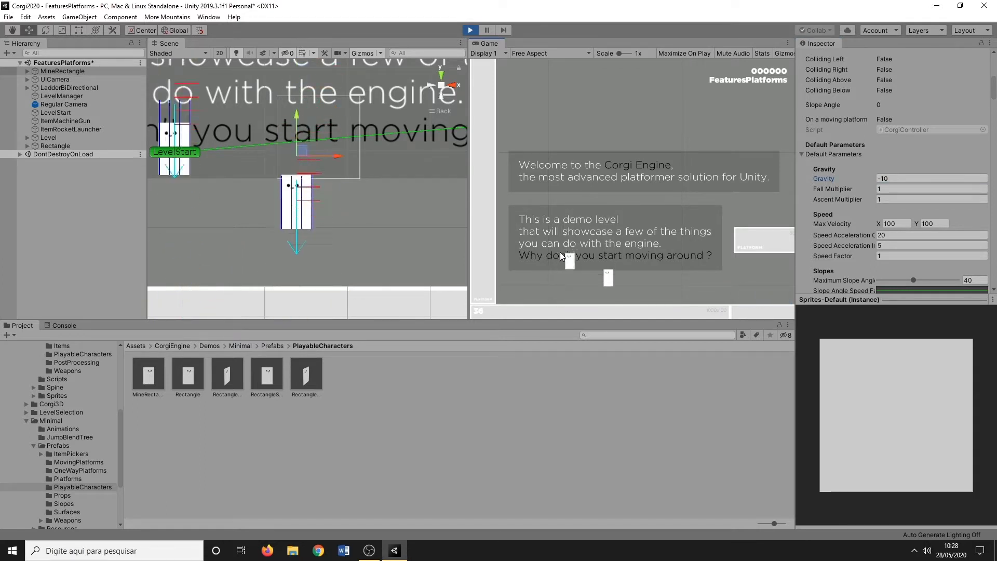
key("space")
key("space")
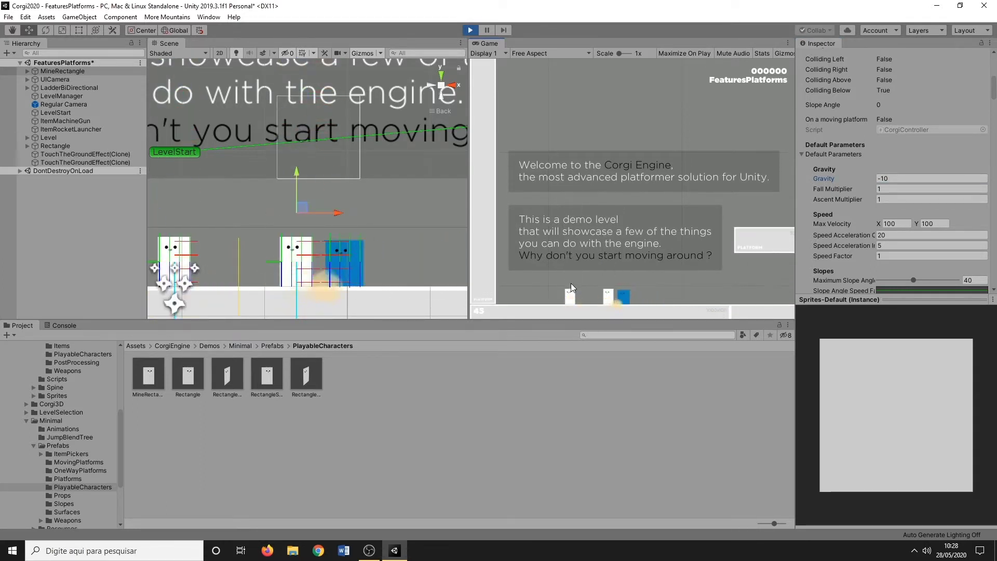
key("space")
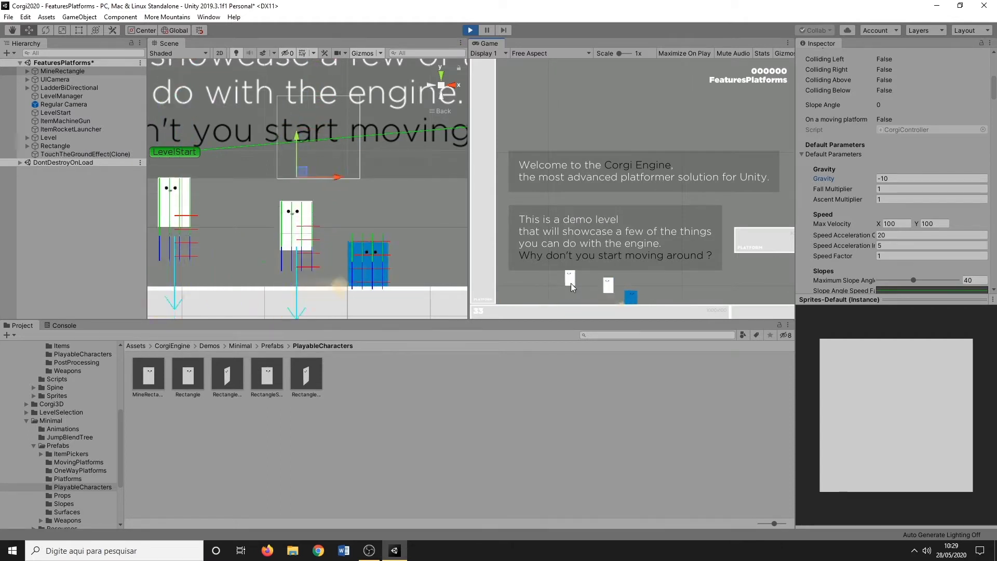
key("space")
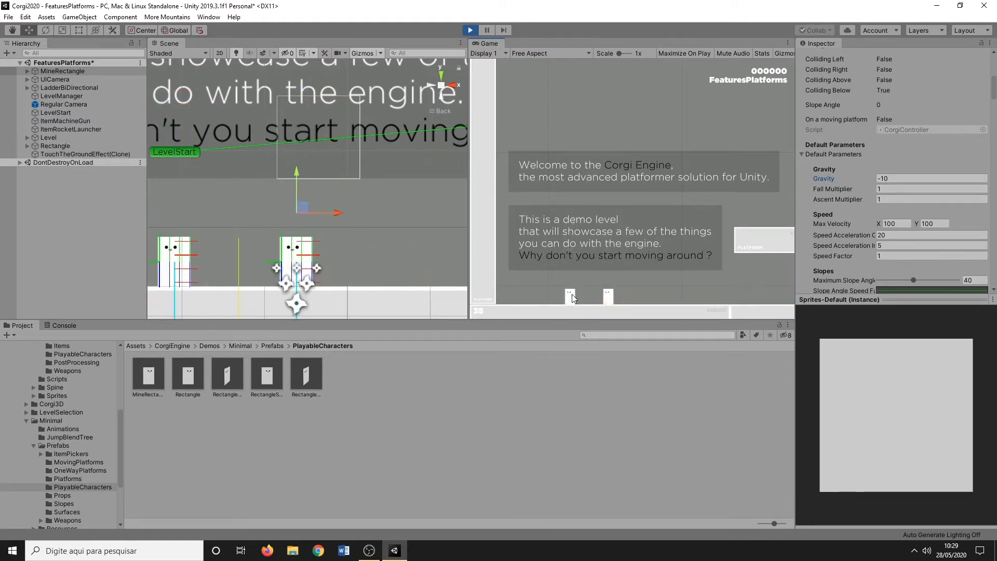
key("space")
Set MineRectangle's Gravity to -100 in the running level and test its jump
left_click(904, 178)
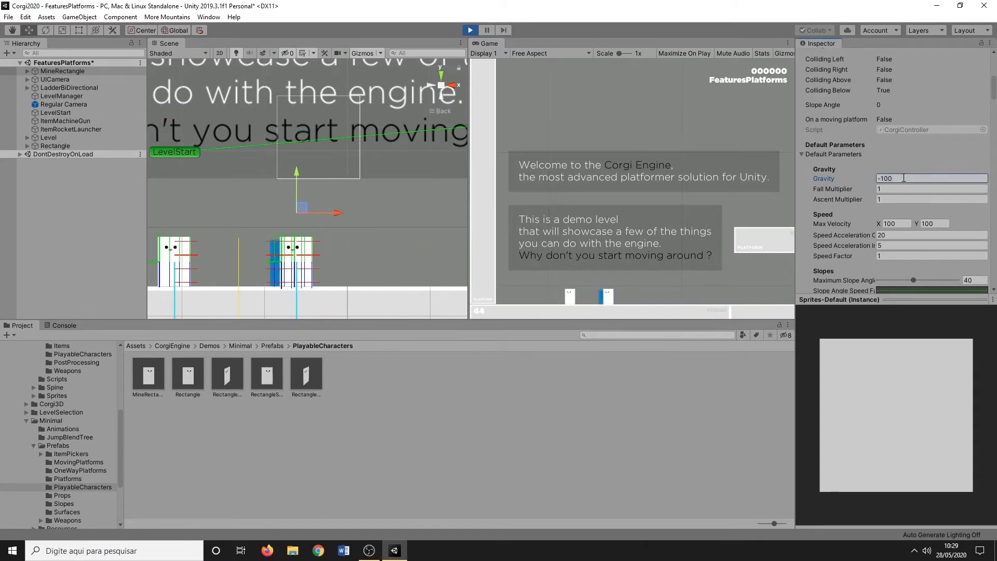
left_click(672, 224)
key("space")
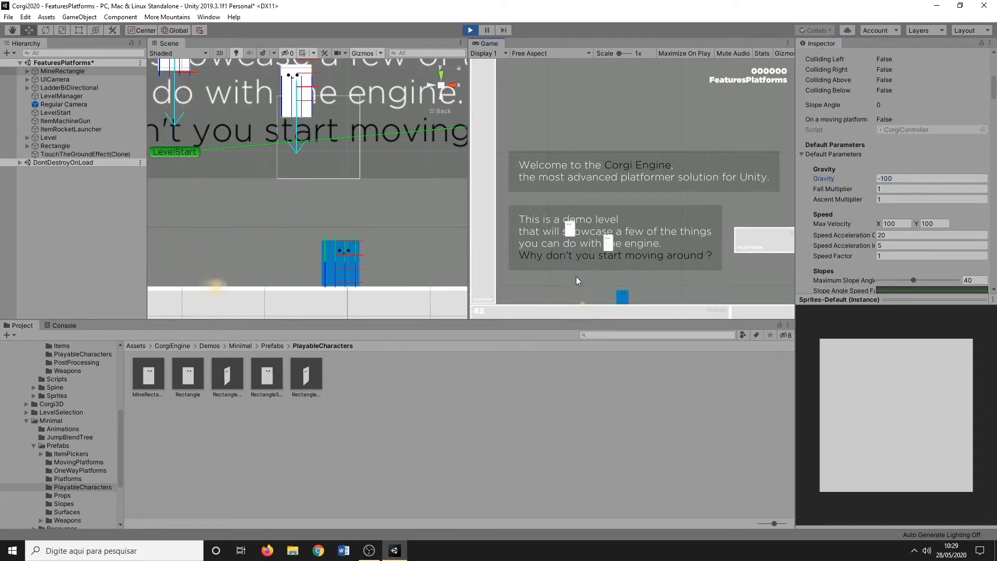
Make both characters jump again in the running level to compare MineRectangle's stronger gravity with the Rectangle character's
key("space")
key("space")
key("space")
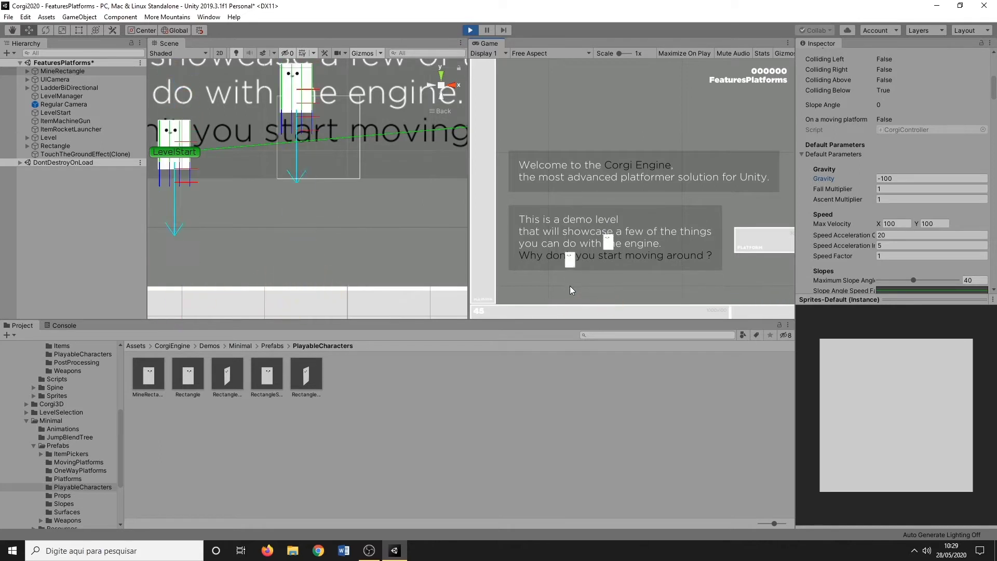
Set MineRectangle's Gravity to -50 in the running level and make both characters jump
left_click(899, 178)
type("-50")
left_click(643, 237)
key("space")
key("space")
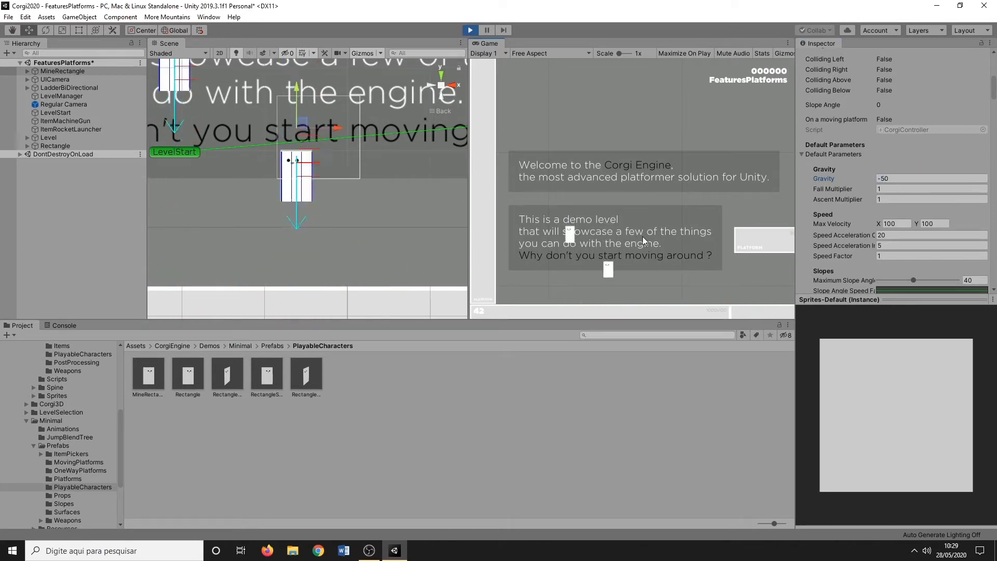
key("space")
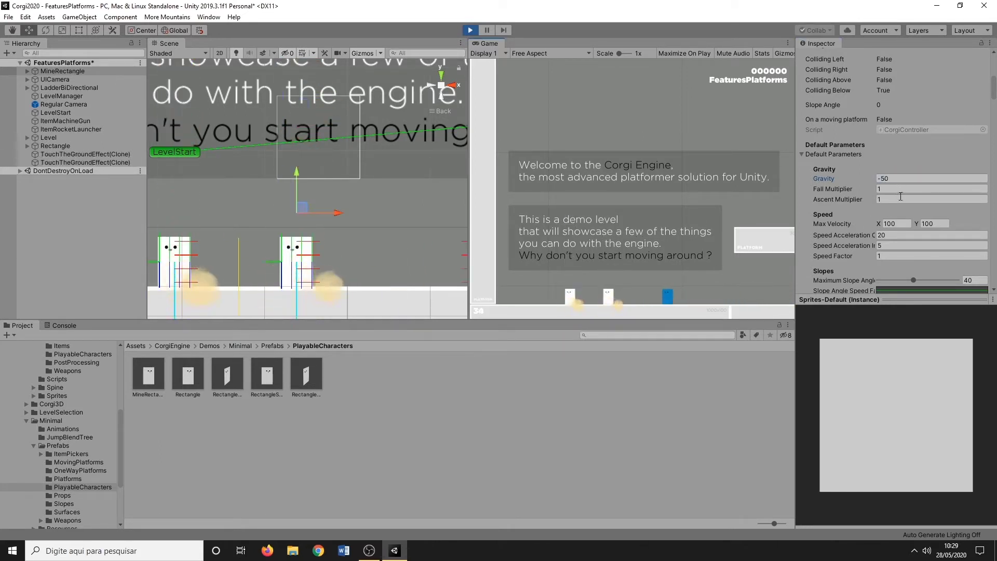
Set MineRectangle's Fall Multiplier to 10 and test how it falls by jumping repeatedly
left_click(896, 189)
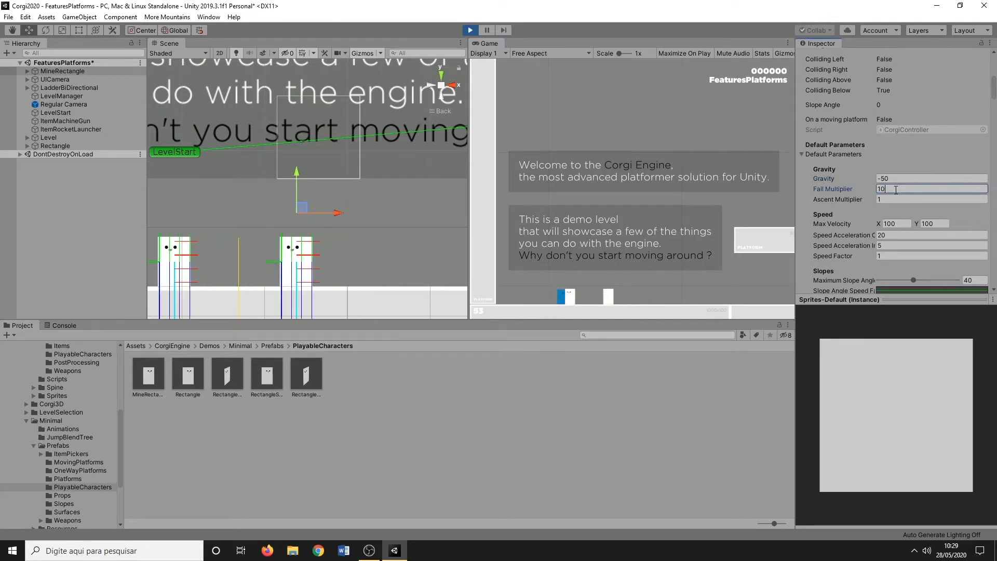
type("10")
left_click(704, 233)
key("space")
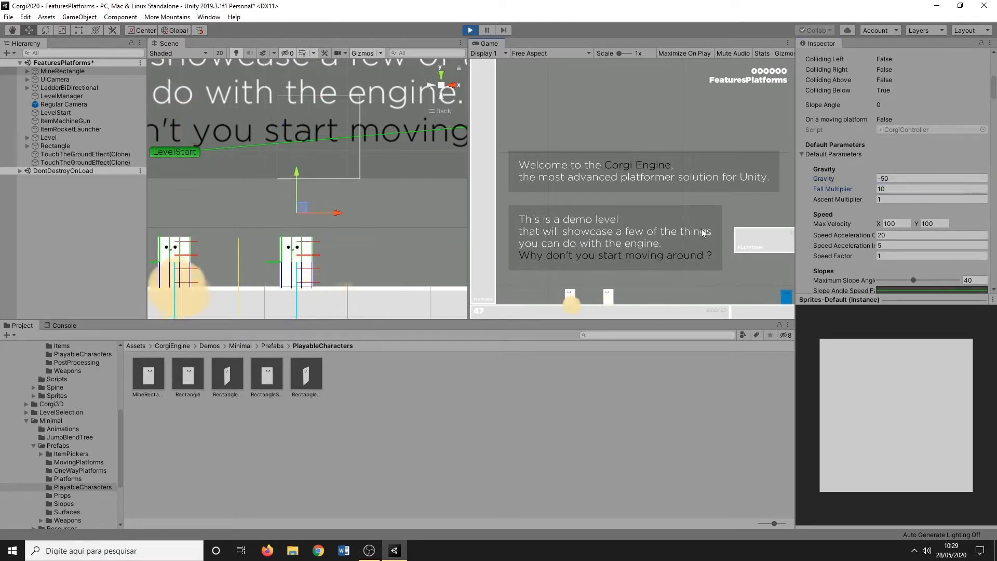
key("space")
key("space")
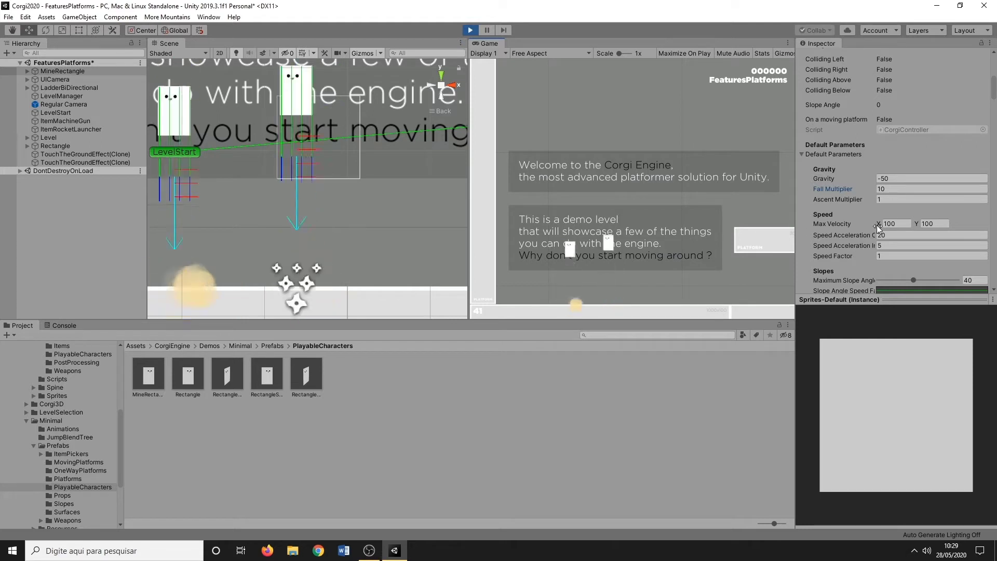
Set MineRectangle's Fall Multiplier to 0.5 and jump repeatedly to compare its fall with the Rectangle character's
left_click(889, 190)
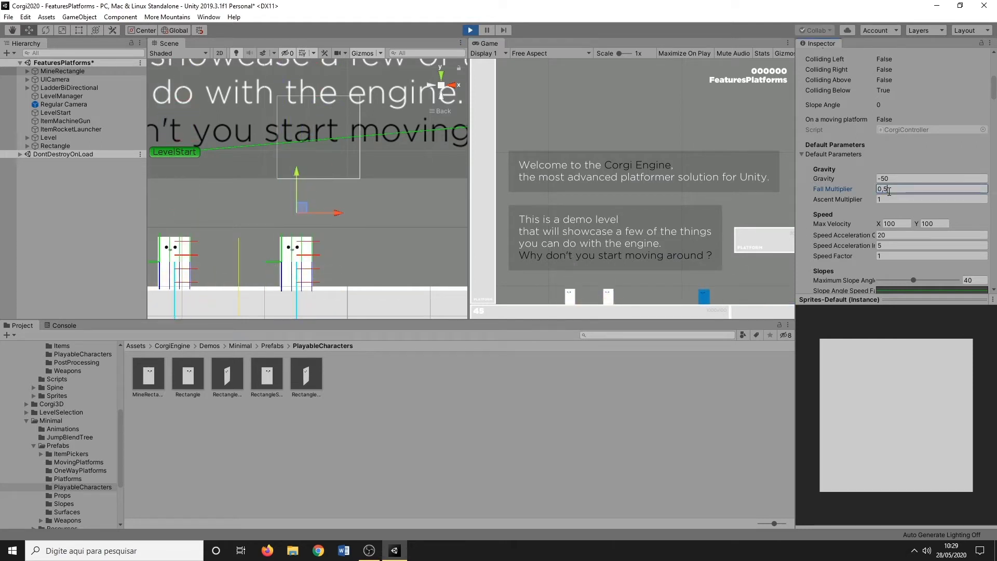
type("0,5")
left_click(703, 241)
key("space")
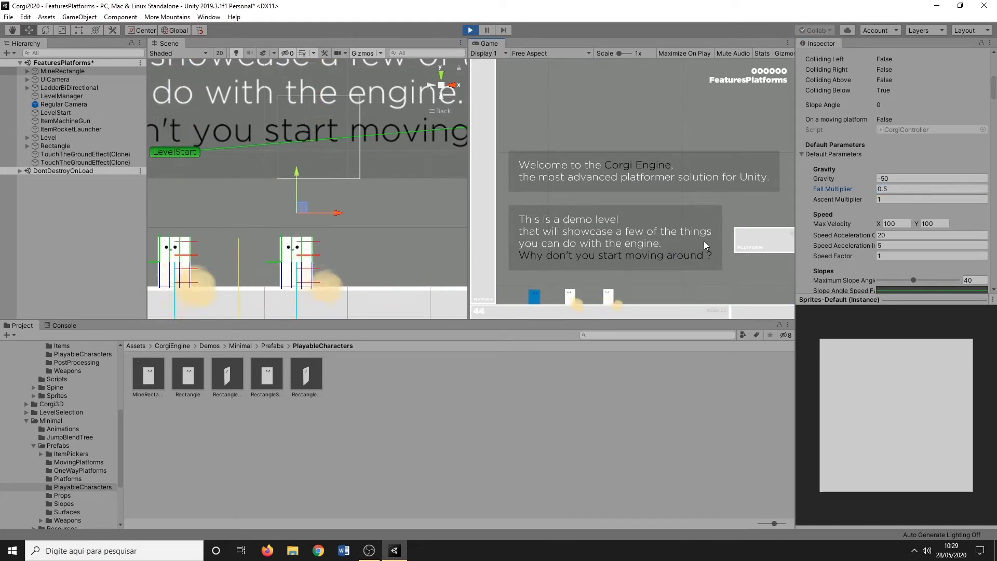
key("space")
key("space")
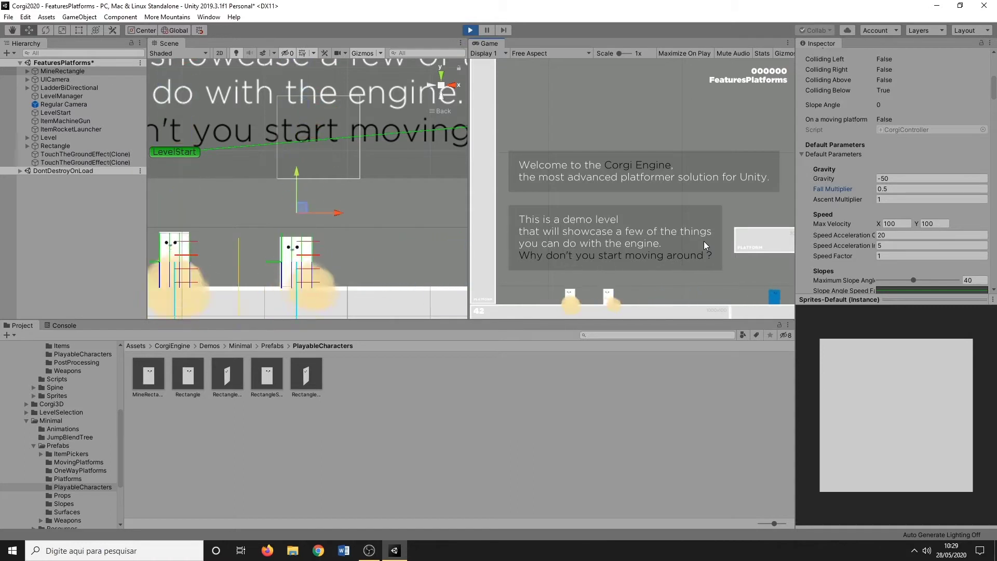
key("space")
key("space")
key("space")
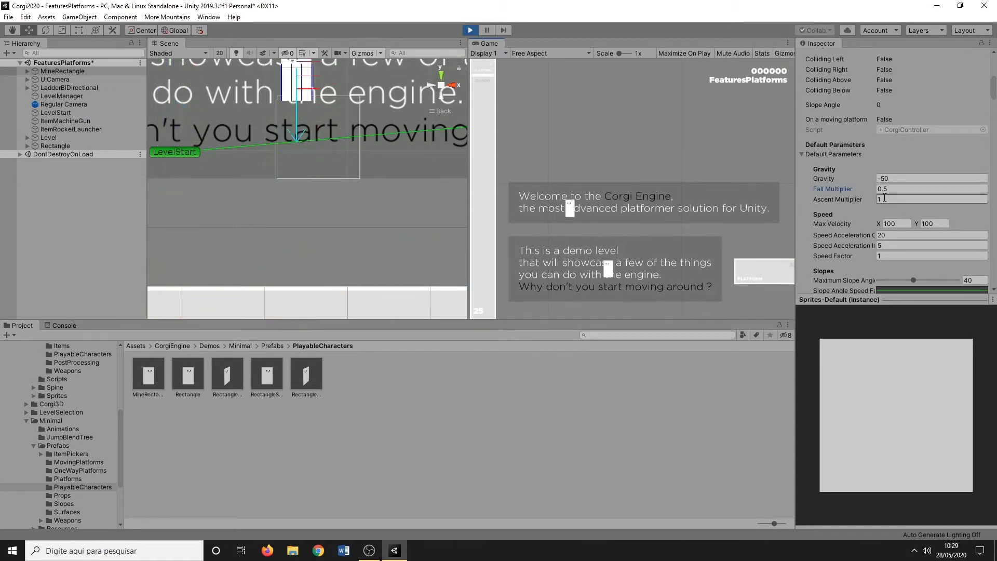
Set MineRectangle's Ascent Multiplier to 0.1 and test its rise by jumping repeatedly in the running level
left_click(884, 198)
type("0,1")
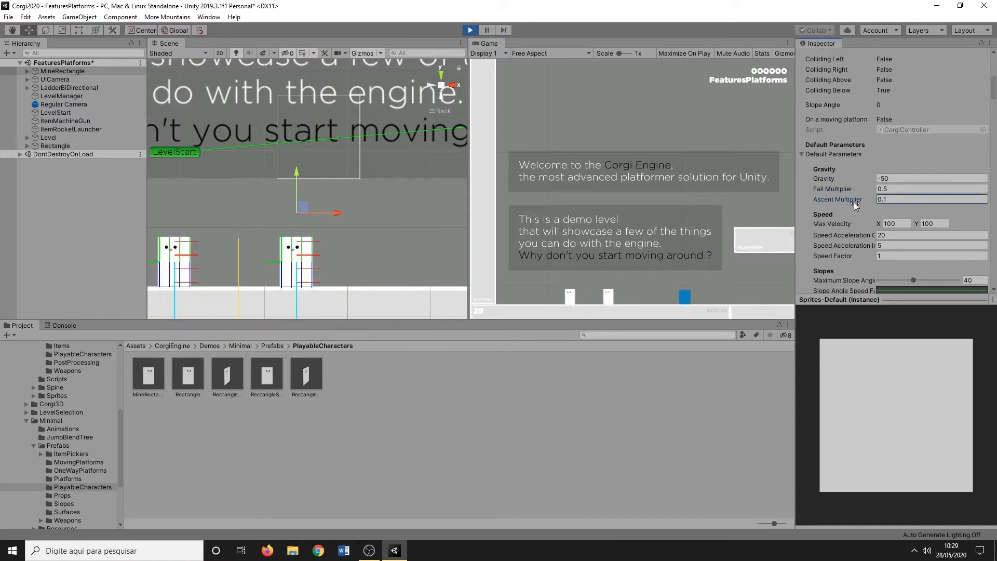
left_click(616, 251)
key("space")
key("space")
key("space")
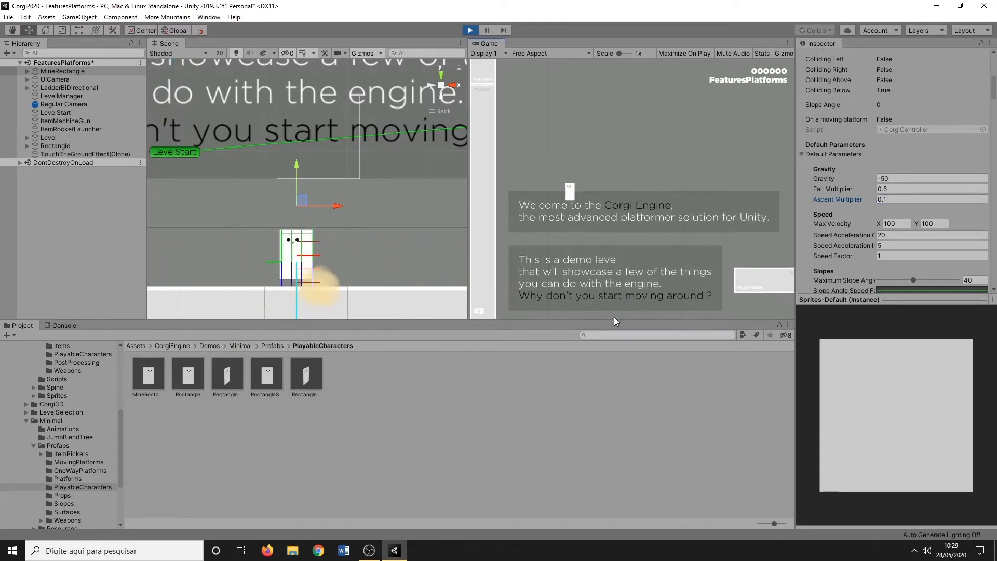
key("space")
key("space")
key("space")
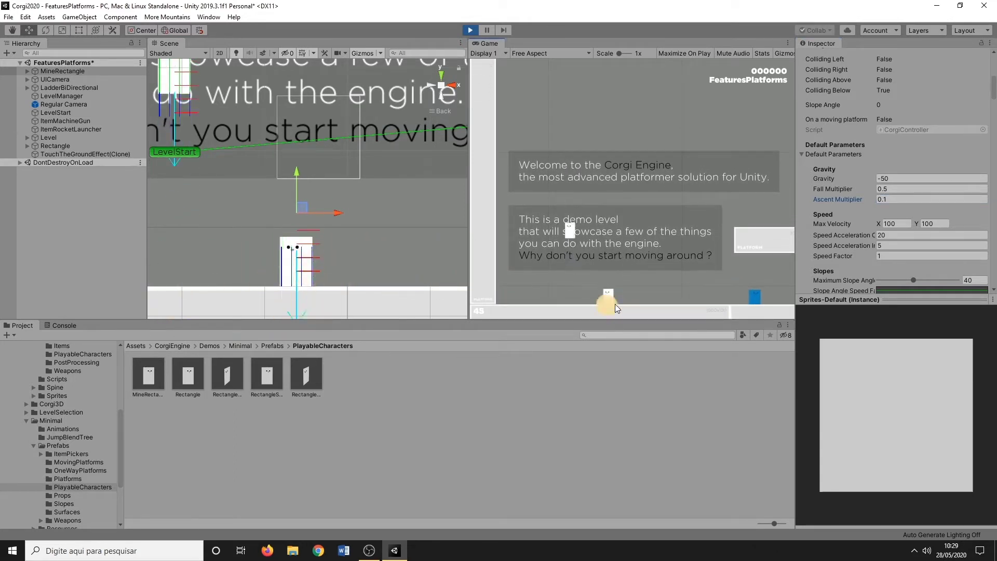
Set MineRectangle's Ascent Multiplier to 100 and test its jump in the running level
left_click(894, 198)
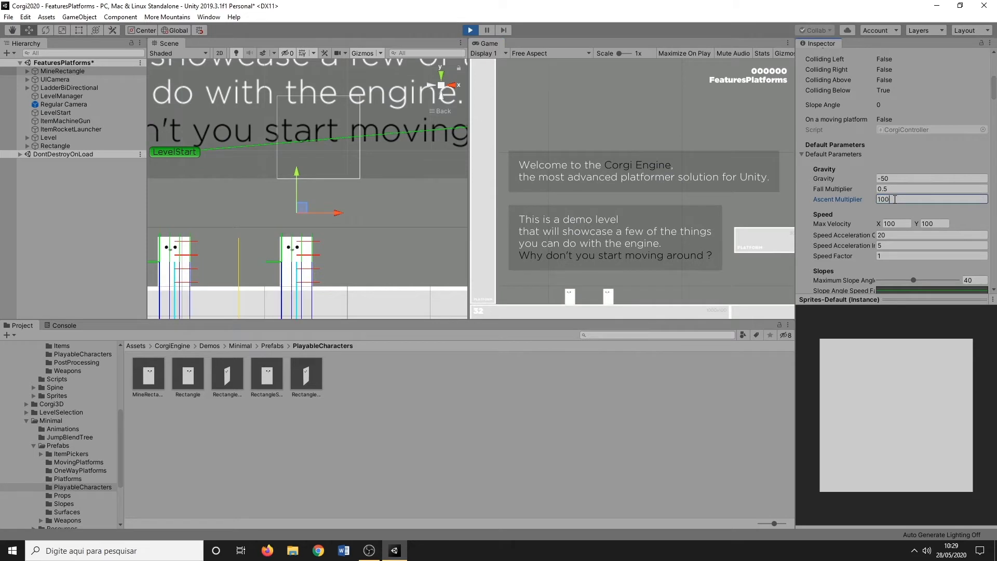
left_click(568, 245)
key("space")
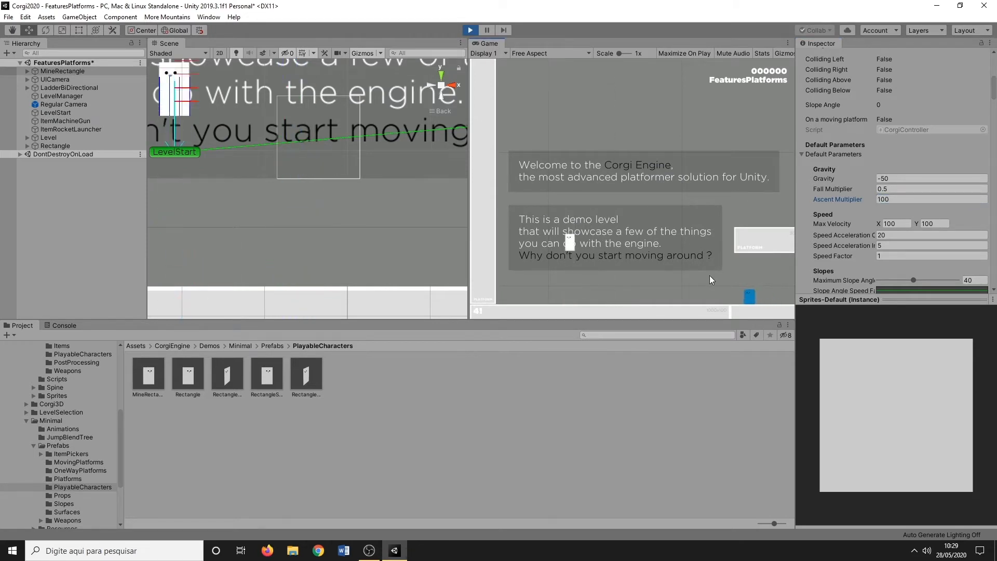
key("space")
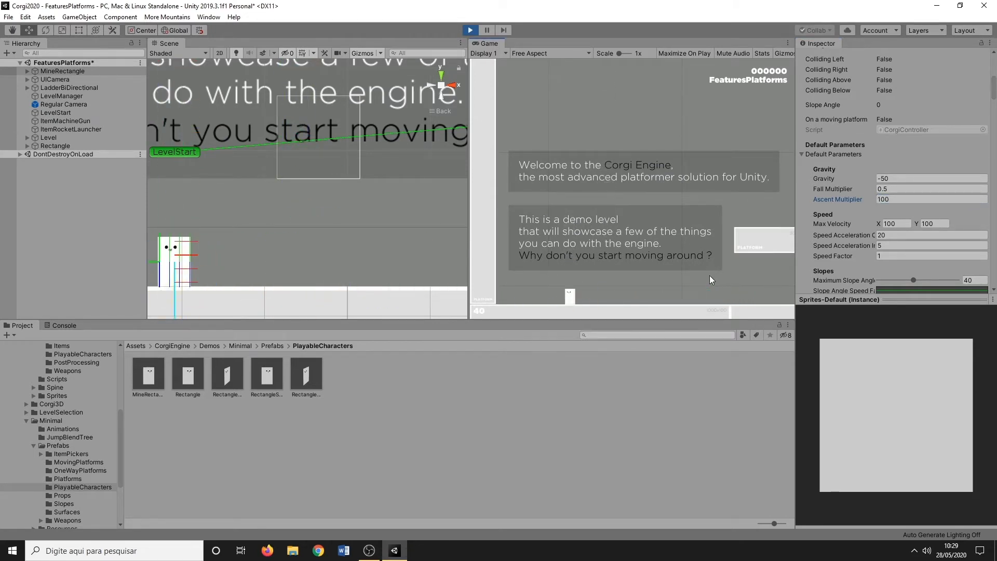
Examine the Corgi Controller's slope, collision mask, raycasting, stickiness and safety settings, and inspect MineRectangle's rays up close in the scene
scroll(890, 210, "down", 3)
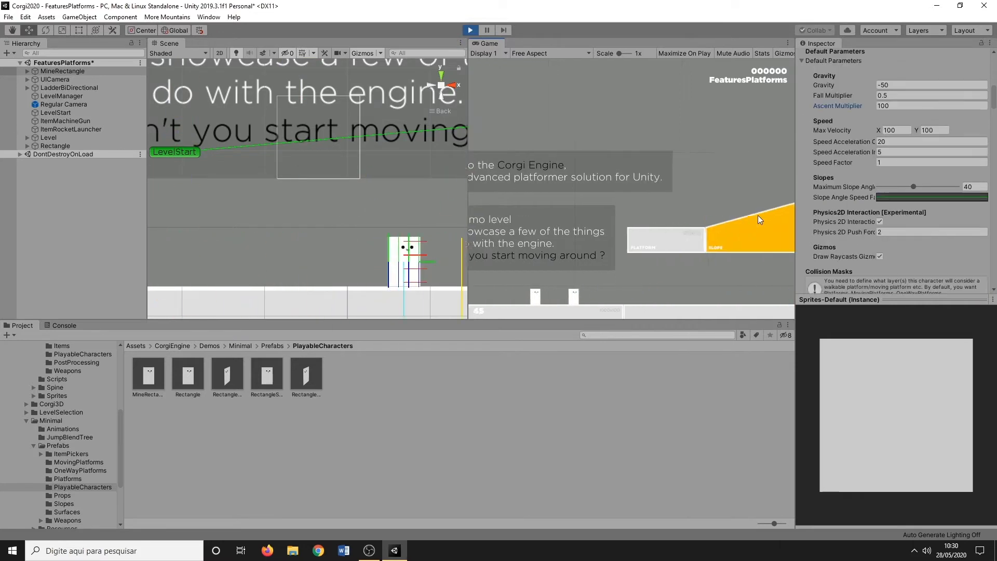
scroll(887, 236, "down", 6)
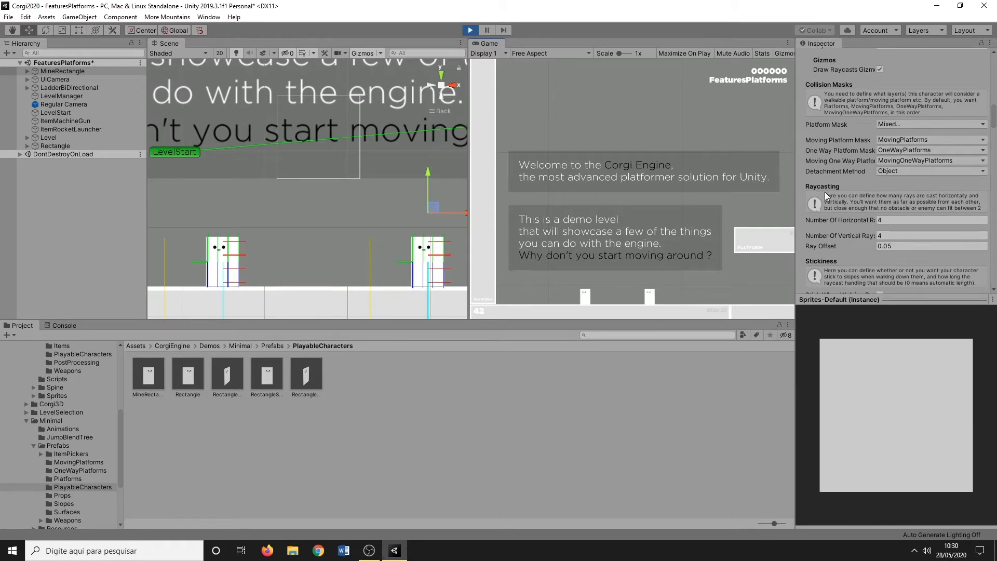
scroll(411, 248, "up", 6)
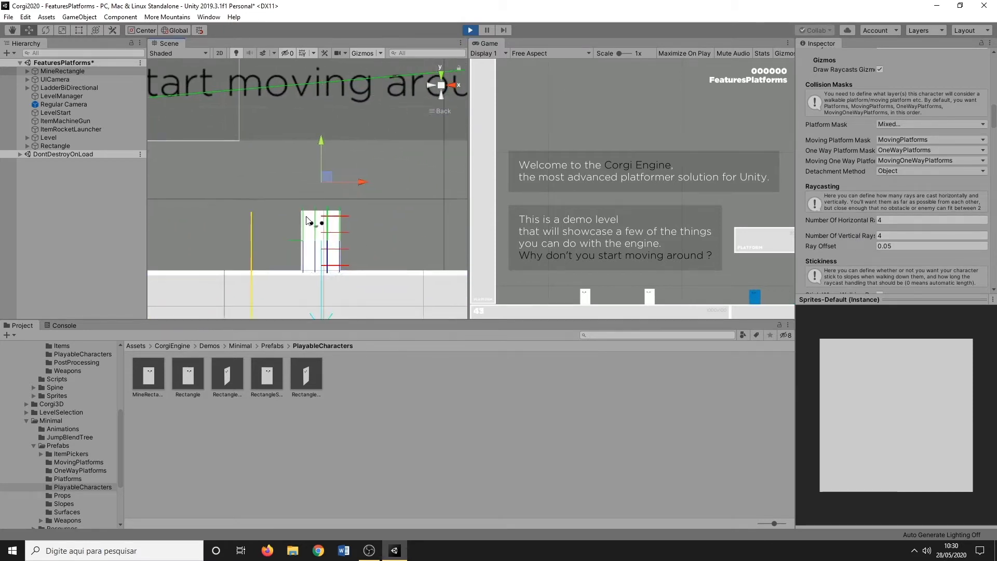
middle_click_drag(369, 248, 362, 171)
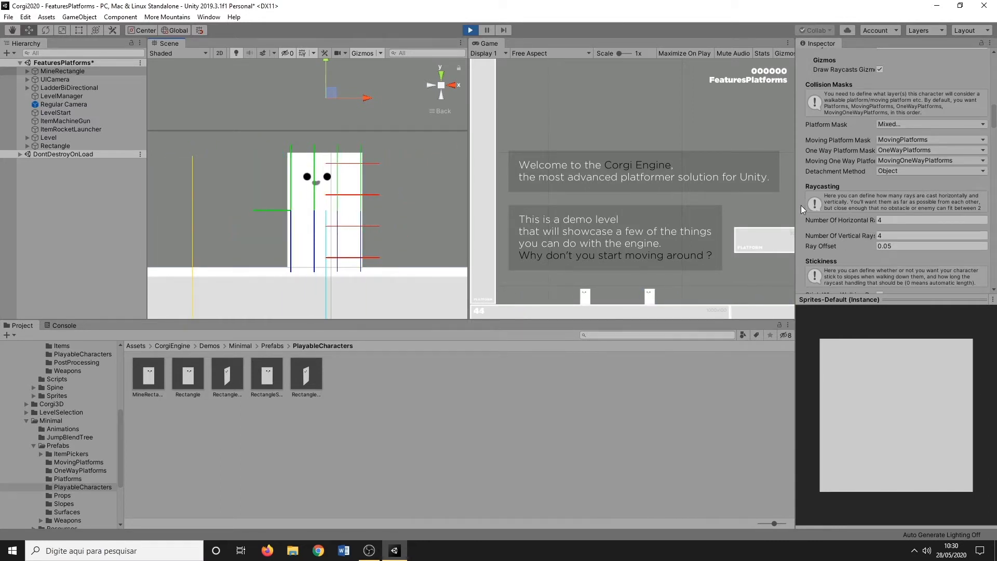
scroll(802, 209, "down", 3)
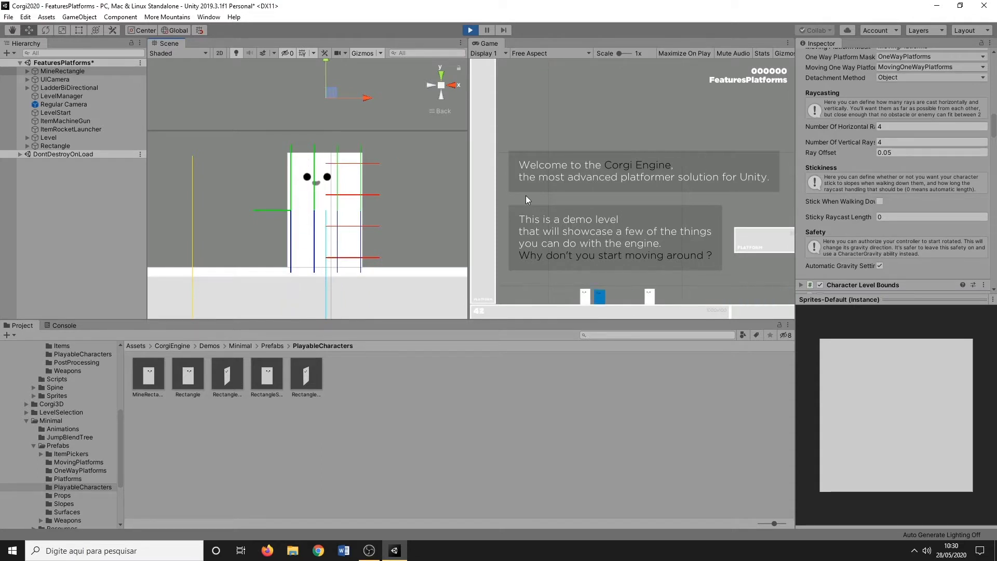
Enlarge the component area and examine MineRectangle's Character Level Bounds options alongside the yellow level bounds in the scene
scroll(832, 206, "up", 10)
left_click_drag(933, 299, 934, 462)
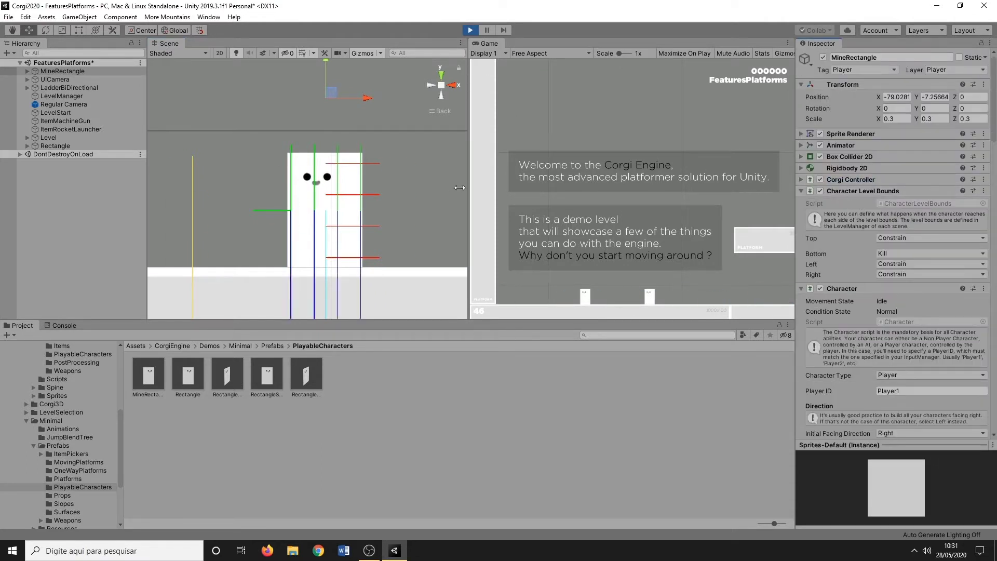
scroll(300, 126, "down", 8)
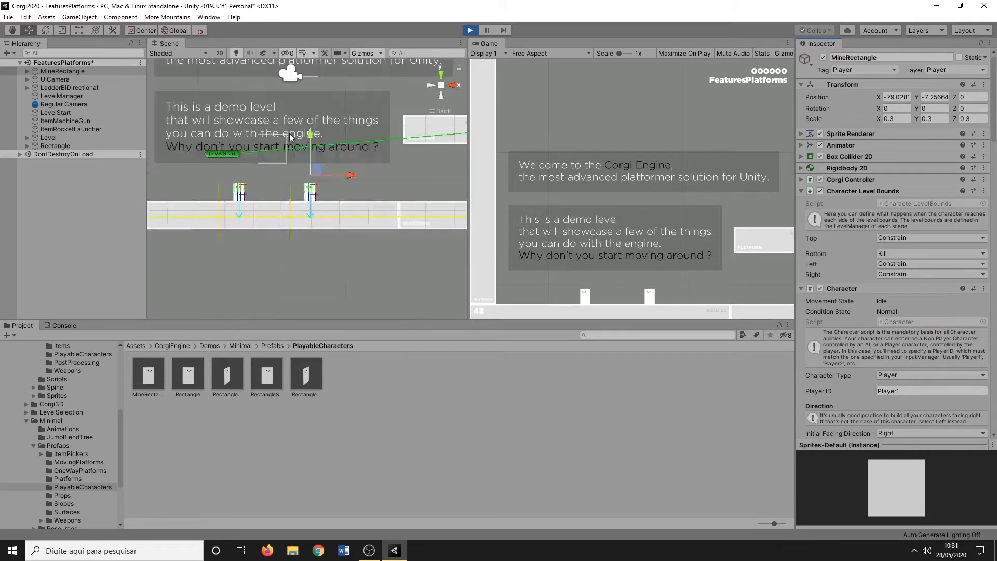
scroll(291, 137, "down", 3)
middle_click_drag(290, 136, 256, 227)
scroll(241, 207, "down", 4)
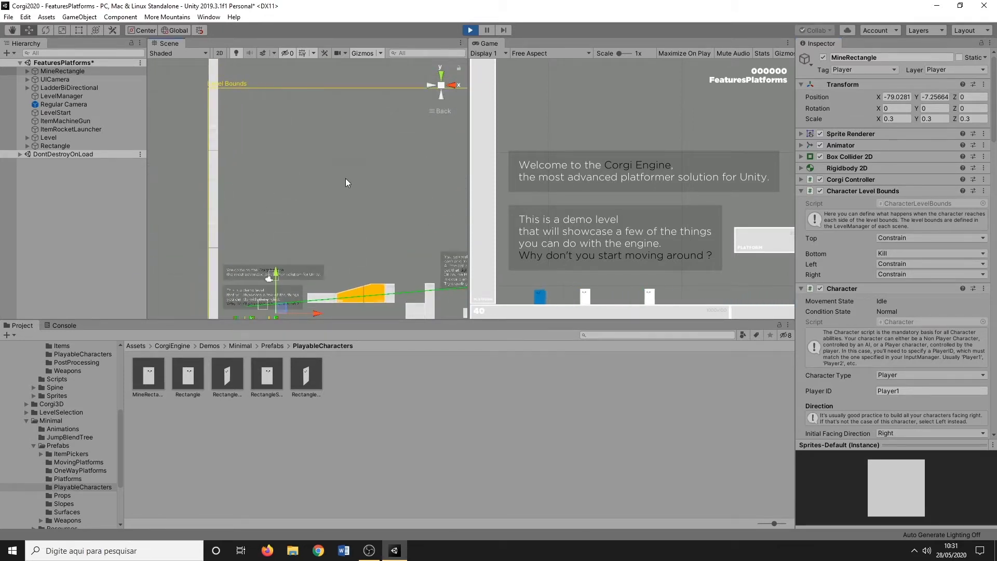
middle_click_drag(345, 179, 240, 158)
scroll(295, 165, "down", 6)
scroll(221, 138, "down", 4)
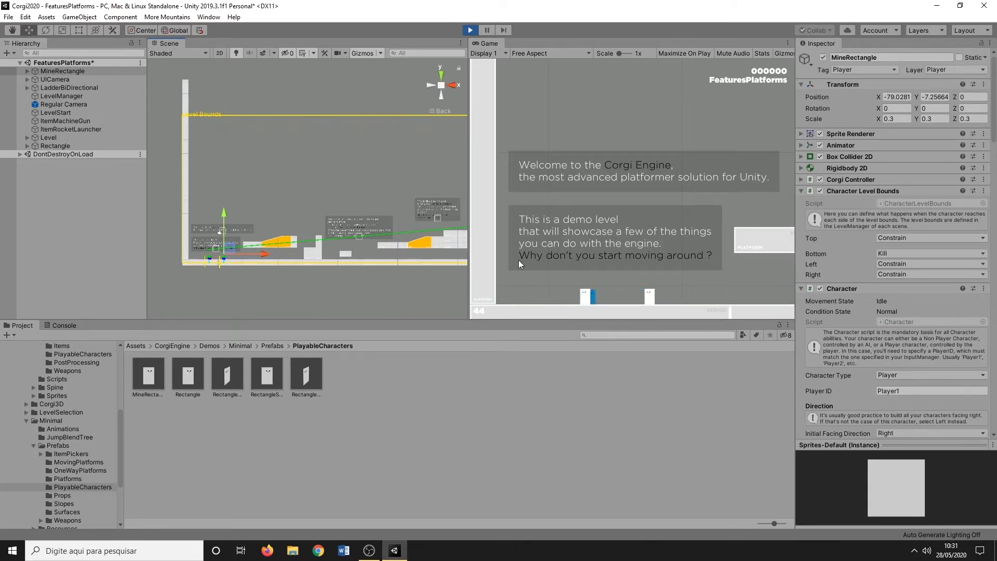
Walk the characters to the level's left wall and wall-jump up to the upper level bound to test its Constrain behavior
key("Left")
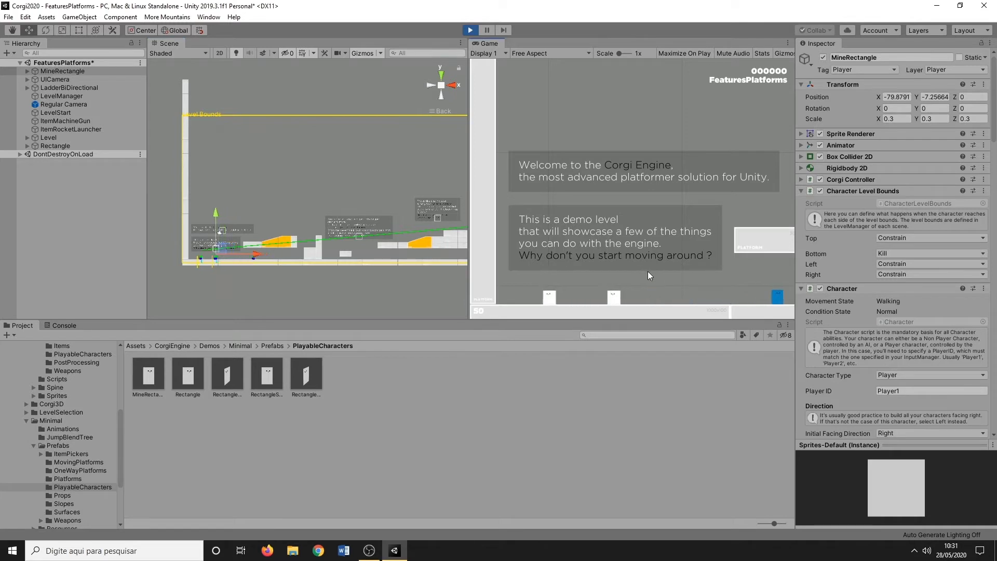
key("space")
key("space")
key("space")
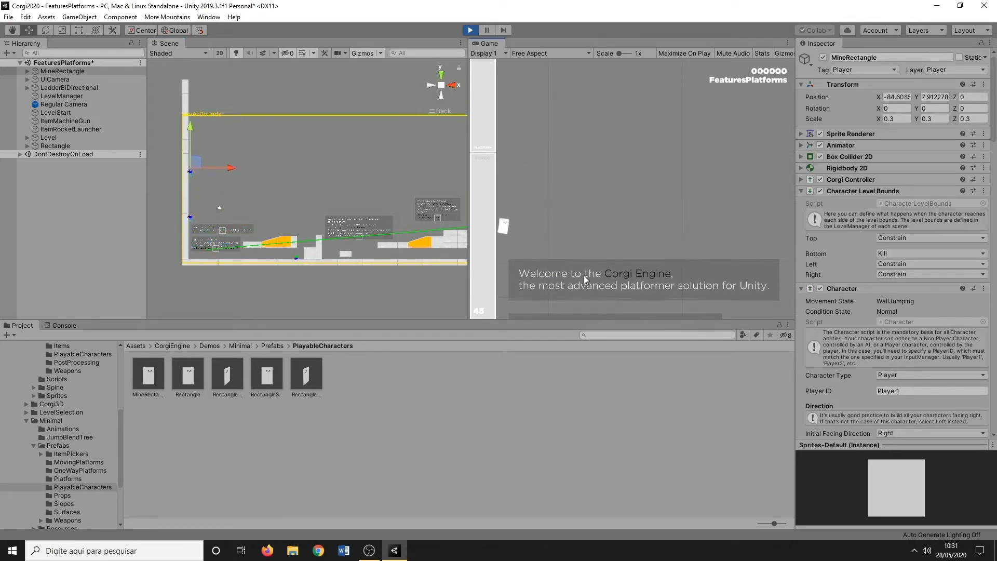
key("space")
key("space")
key("space")
key("space")
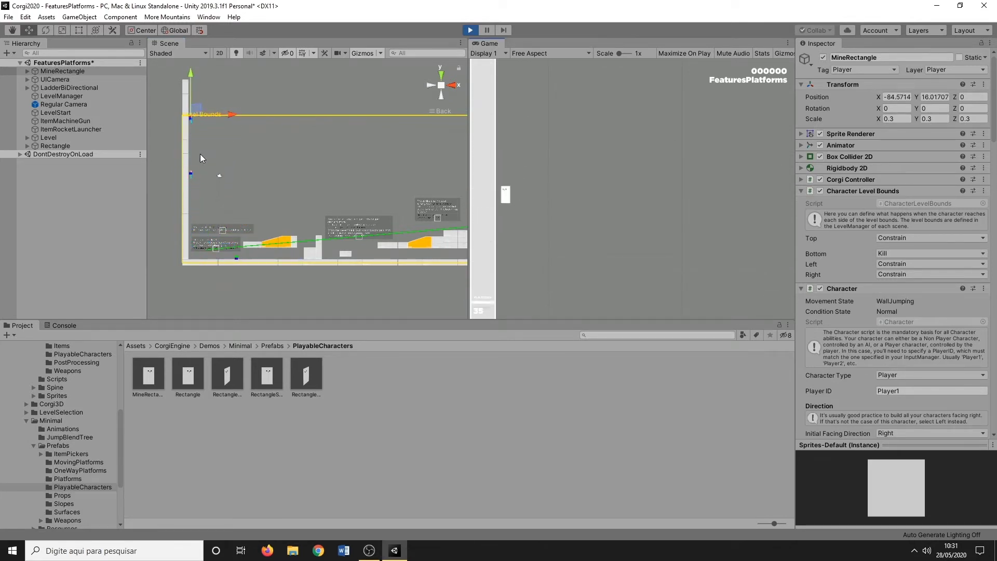
key("space")
key("space")
key("space")
key("space")
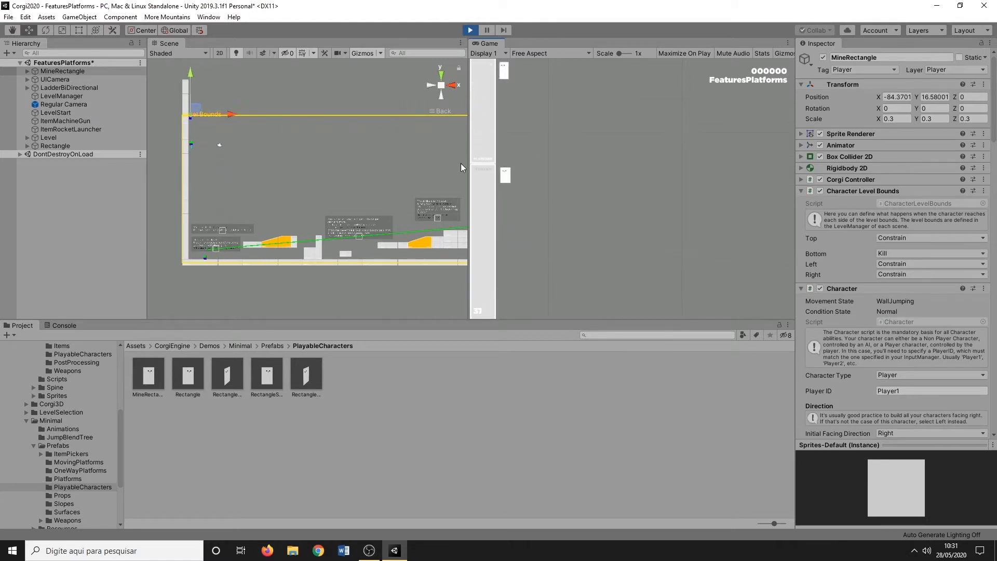
key("space")
key("space")
key("space")
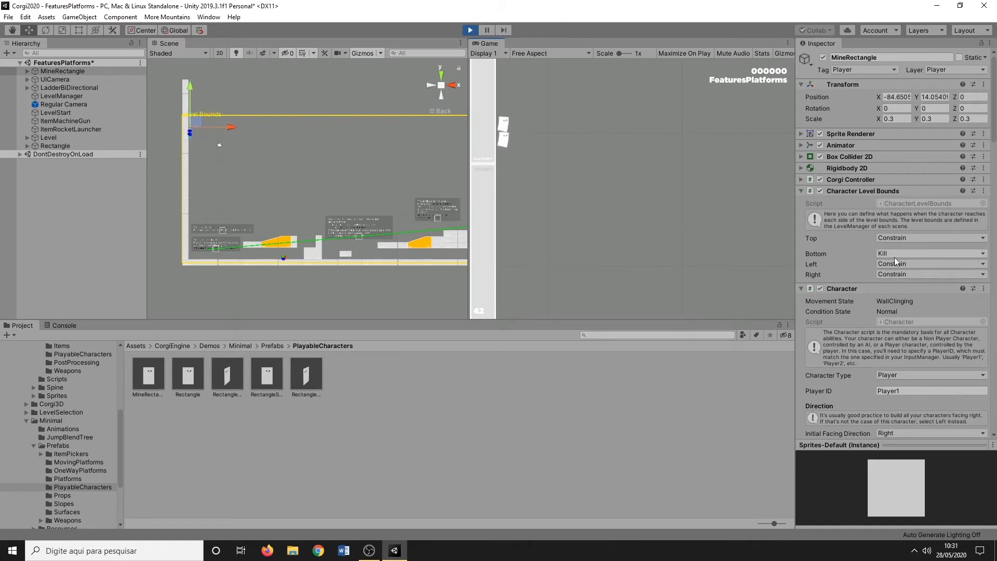
Set MineRectangle's Top level bound behavior to Kill and wall-jump up the left wall to test it
left_click(910, 239)
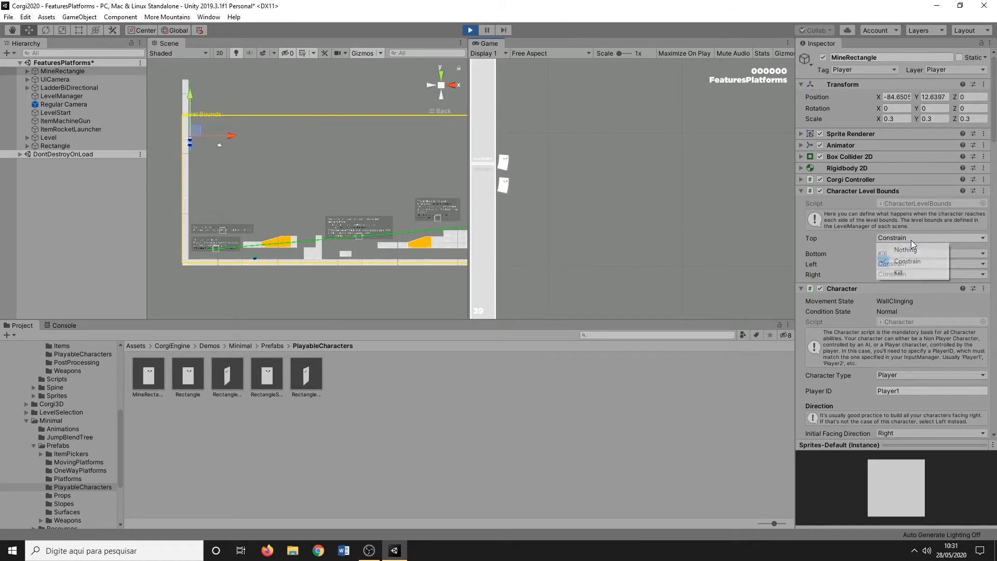
left_click(915, 273)
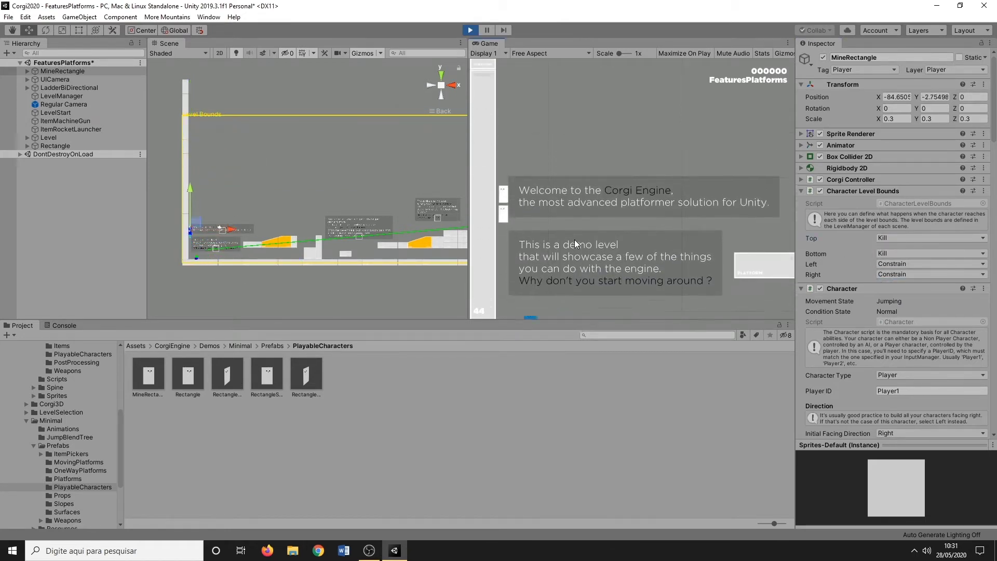
key("space")
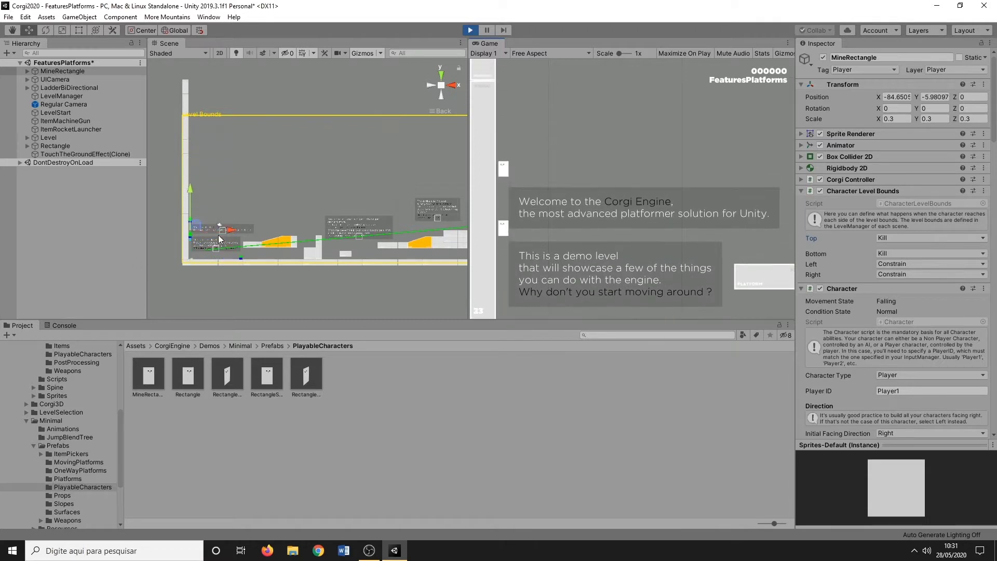
key("Left")
key("space")
key("space")
key("space")
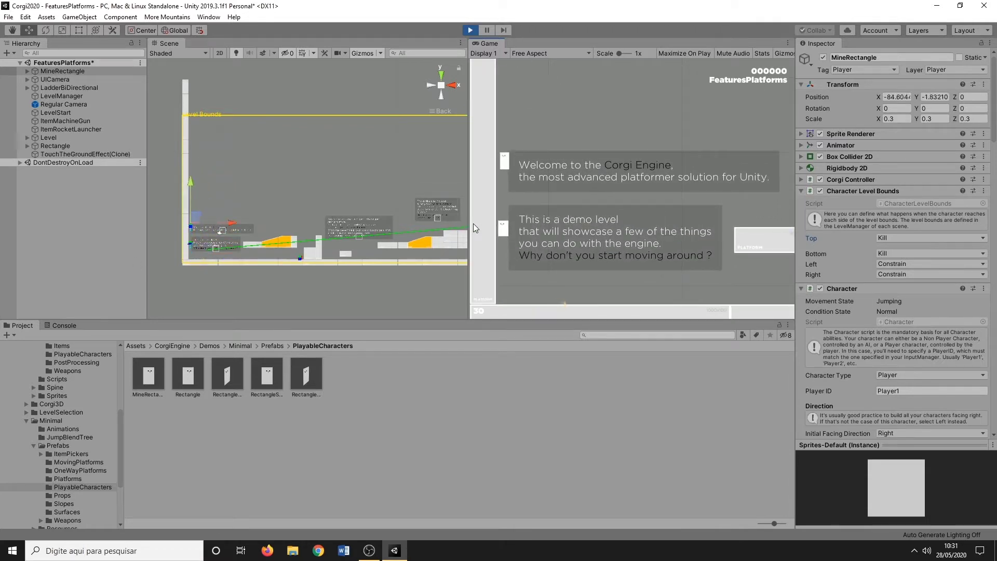
key("space")
key("space")
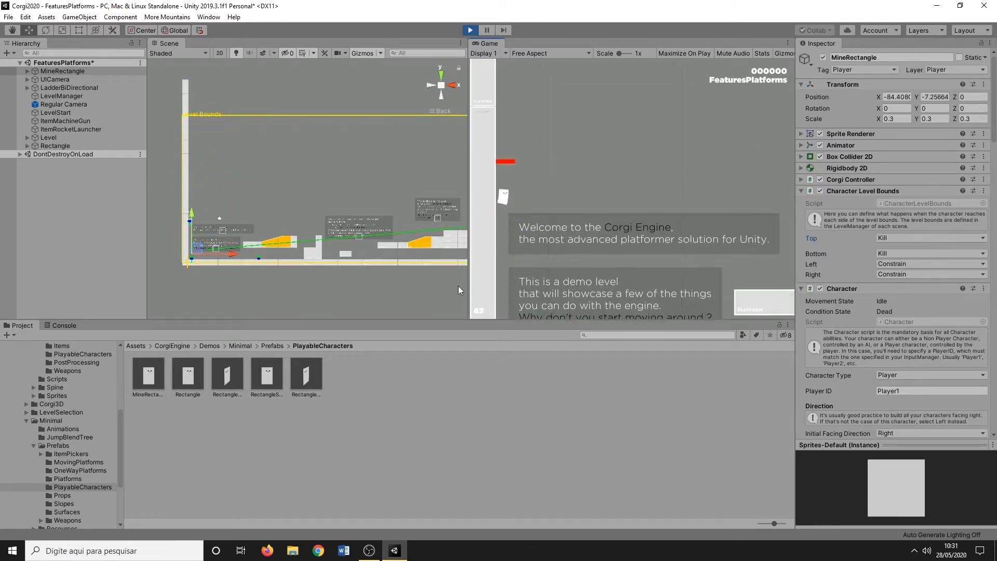
Stop the play test and shift the LevelManager's Level Bounds center X to 162.14
left_click(470, 30)
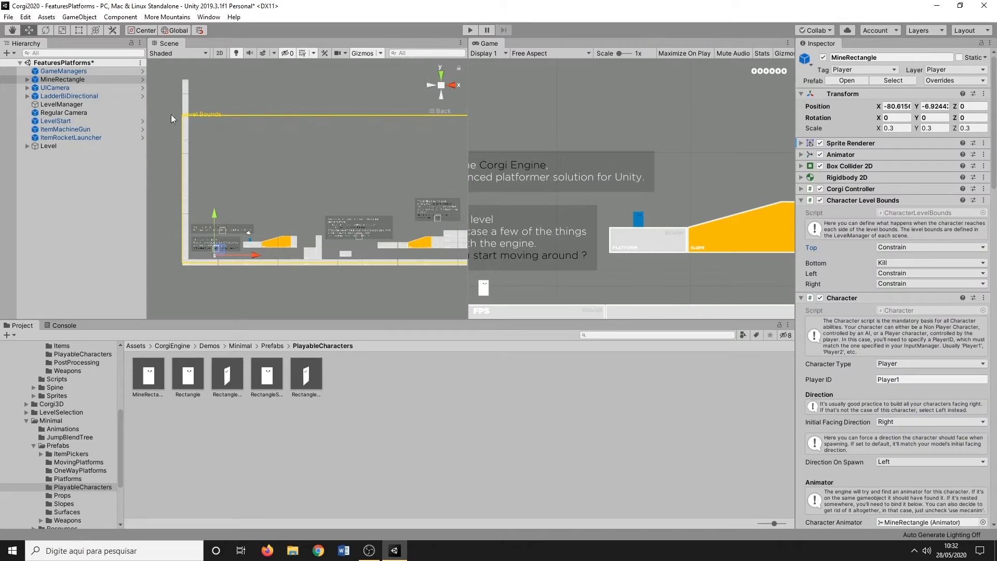
left_click(62, 105)
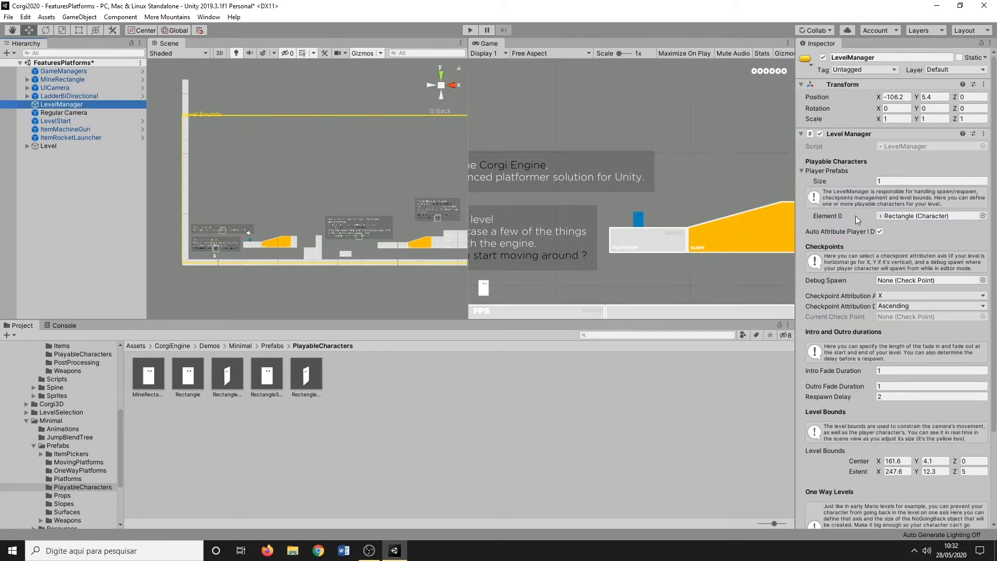
scroll(855, 220, "down", 3)
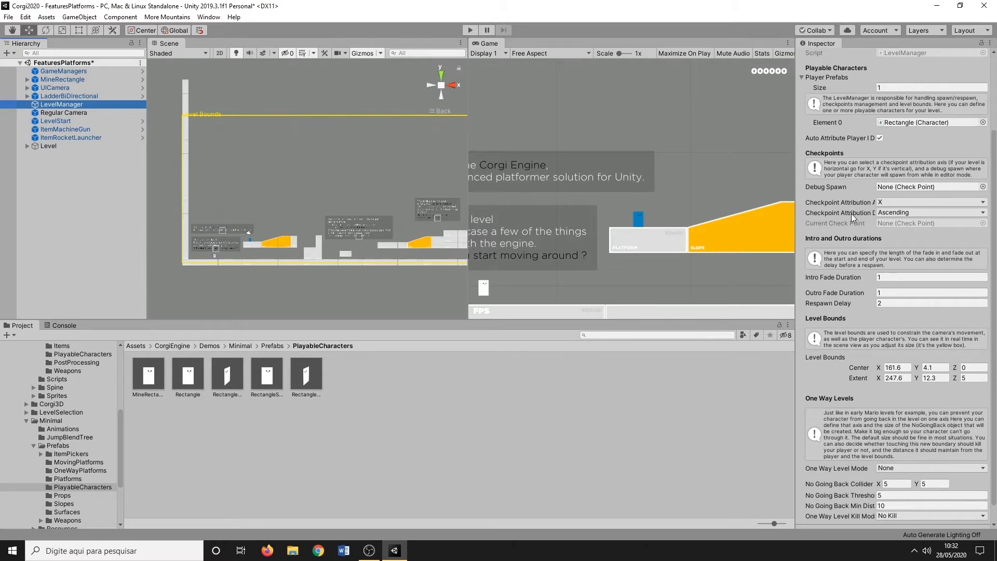
scroll(854, 219, "down", 1)
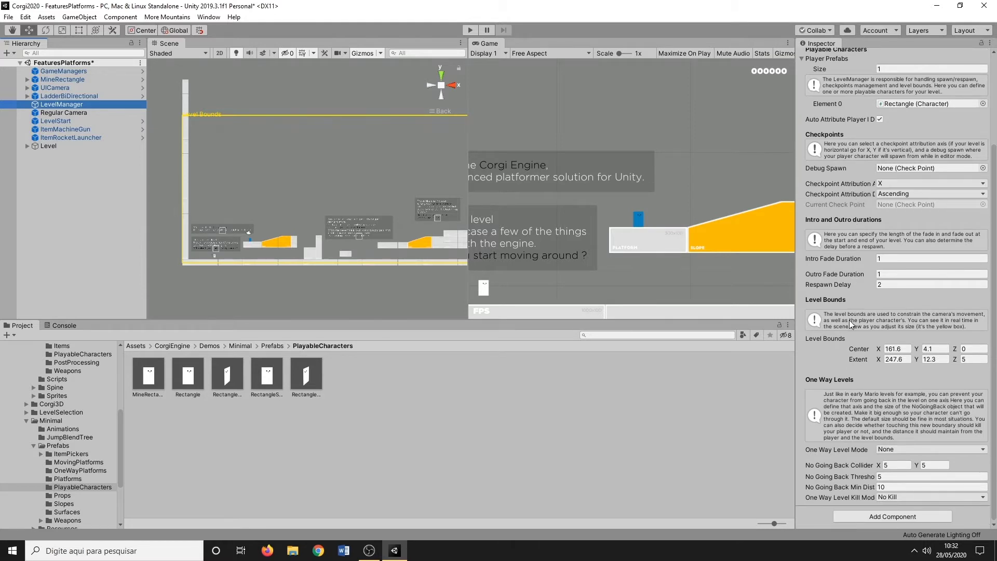
left_click(897, 348)
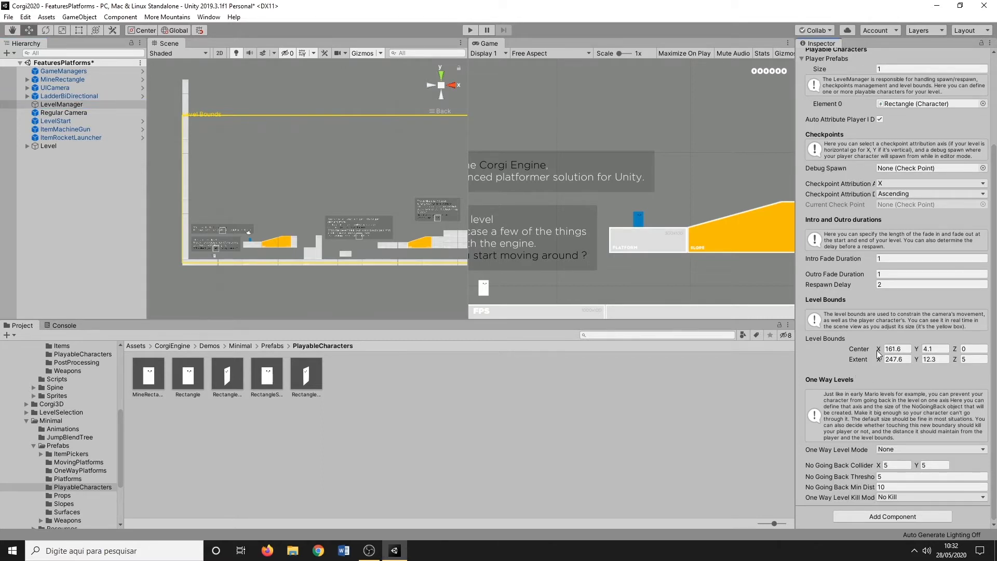
left_click_drag(879, 350, 881, 350)
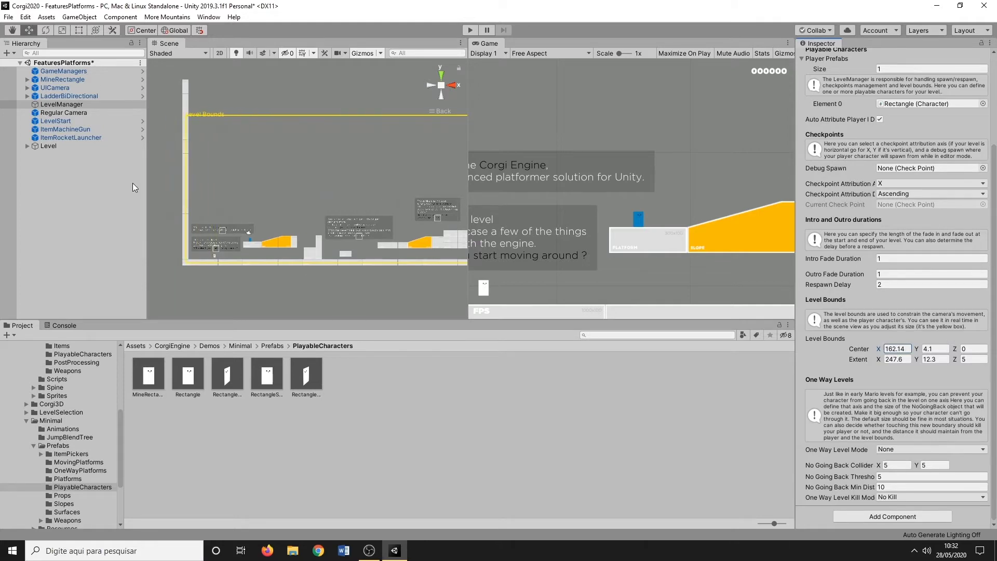
Select MineRectangle, collapse its Character Level Bounds component and set the Character's Direction On Spawn to Default
middle_click_drag(257, 230, 289, 201)
scroll(289, 200, "up", 3)
left_click(290, 201)
scroll(289, 208, "up", 8)
left_click(263, 208)
scroll(322, 251, "up", 3)
left_click(880, 201)
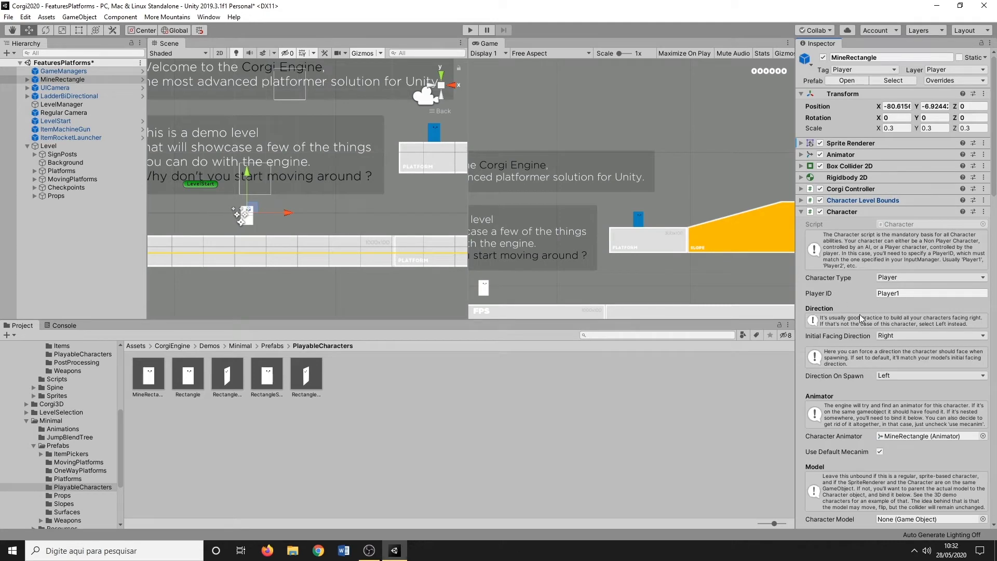
scroll(841, 309, "down", 3)
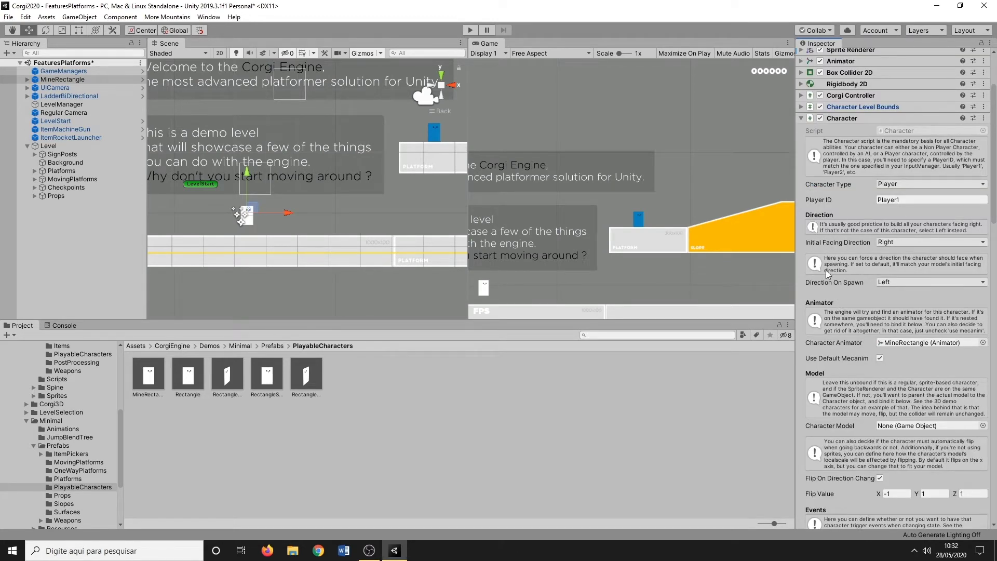
scroll(880, 302, "down", 3)
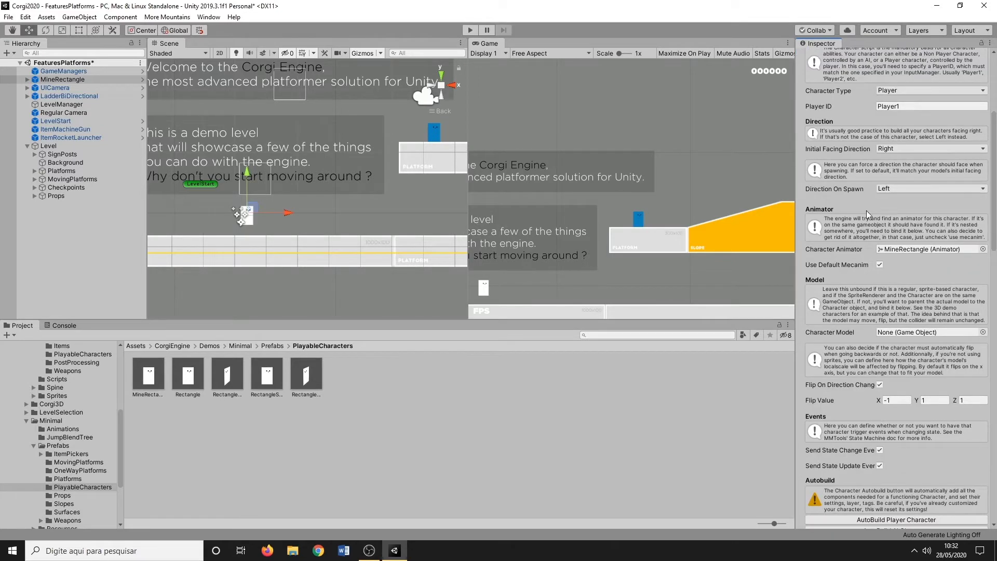
left_click(908, 188)
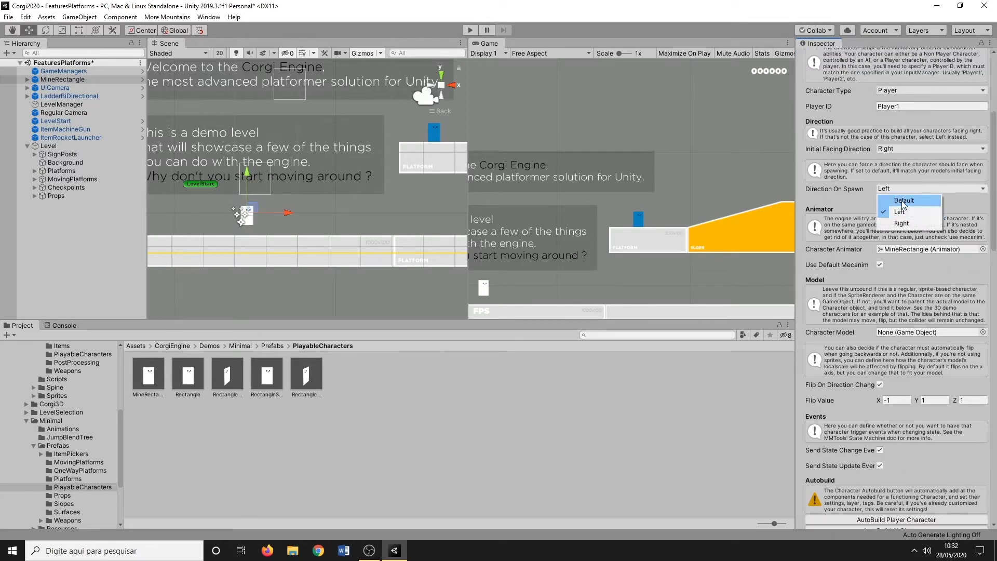
left_click(903, 197)
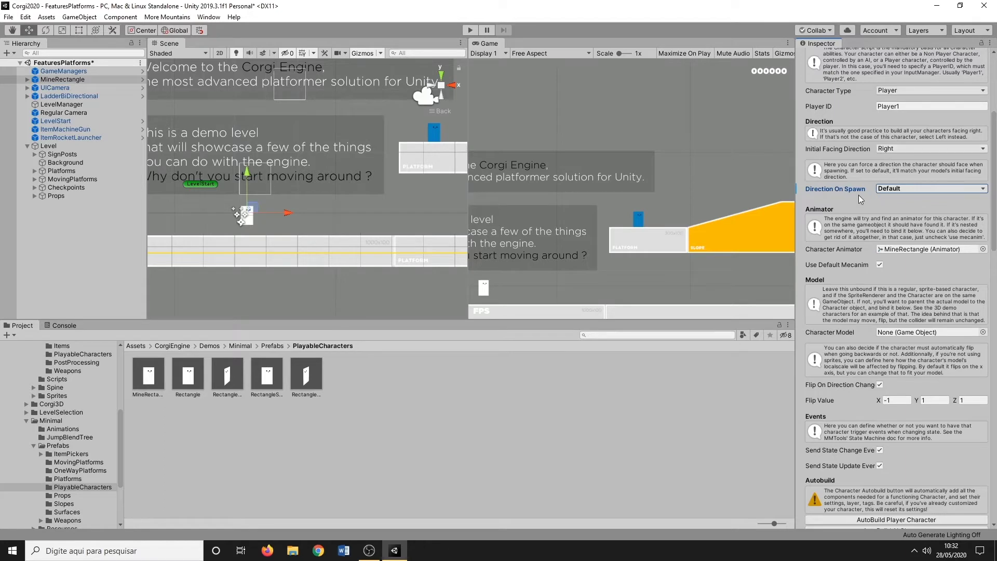
Examine MineRectangle's animator, model, events and autobuild settings, collapse Character, and inspect Character Horizontal Movement's Ability Sounds
scroll(830, 219, "down", 3)
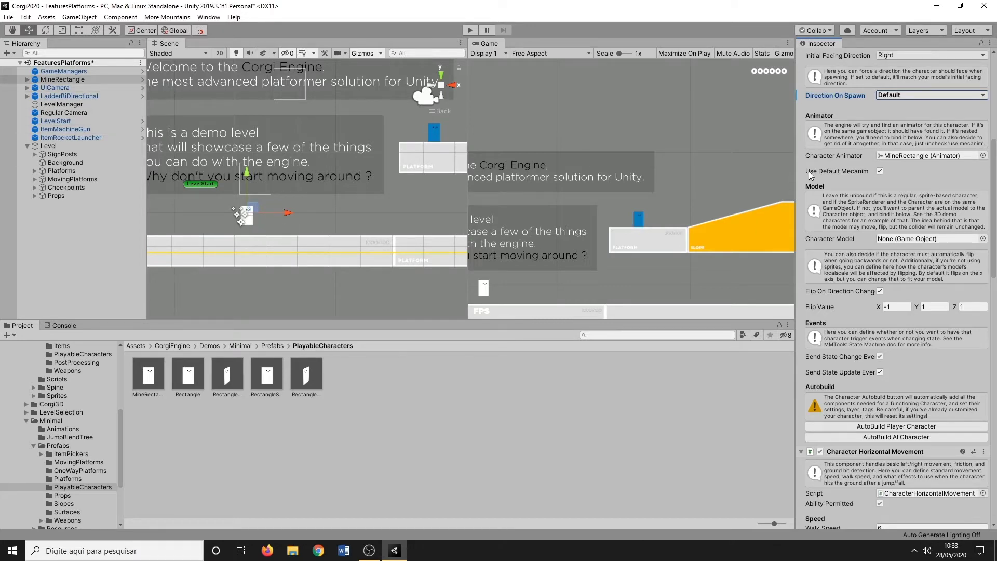
scroll(860, 236, "down", 3)
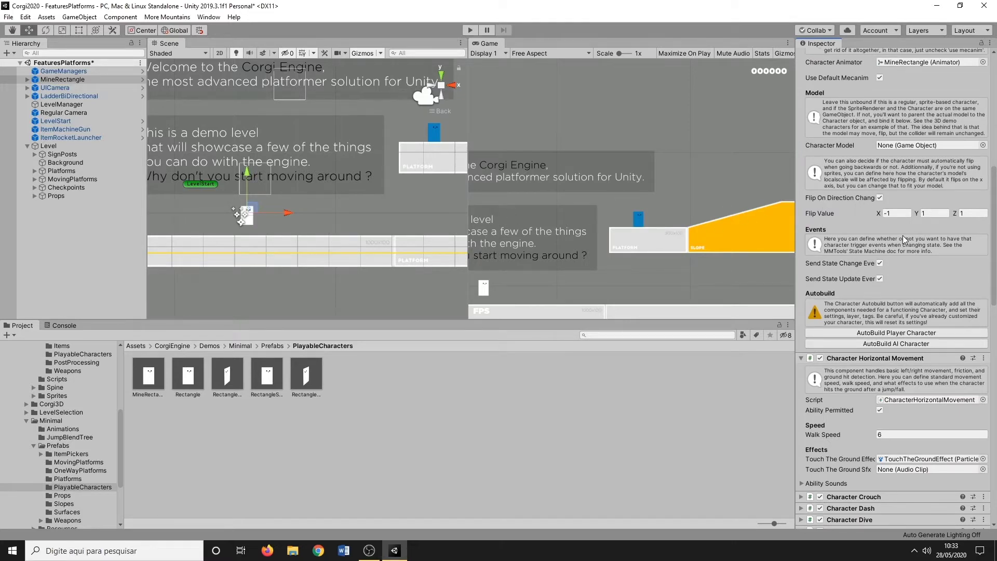
scroll(904, 240, "down", 3)
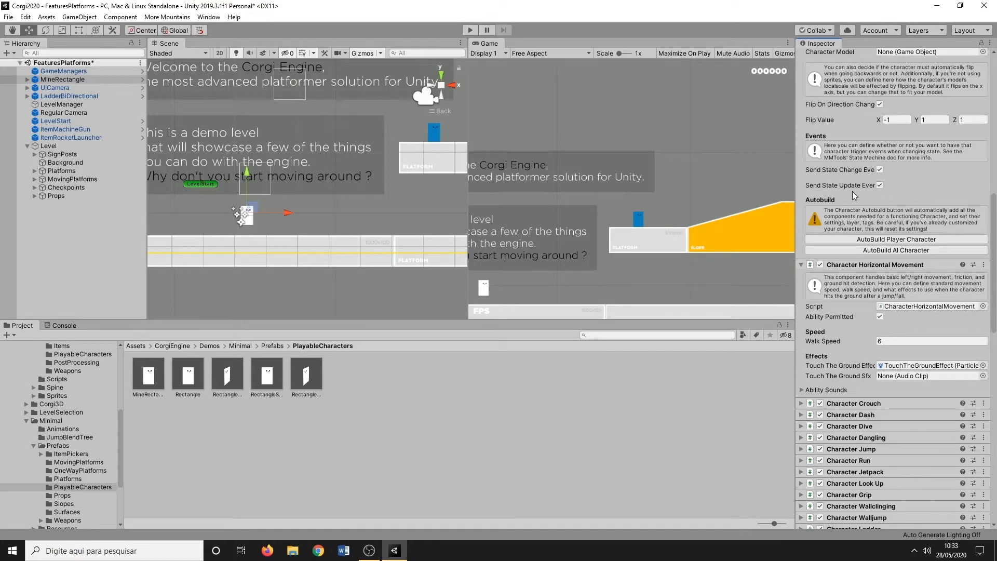
scroll(857, 196, "down", 3)
scroll(857, 197, "up", 15)
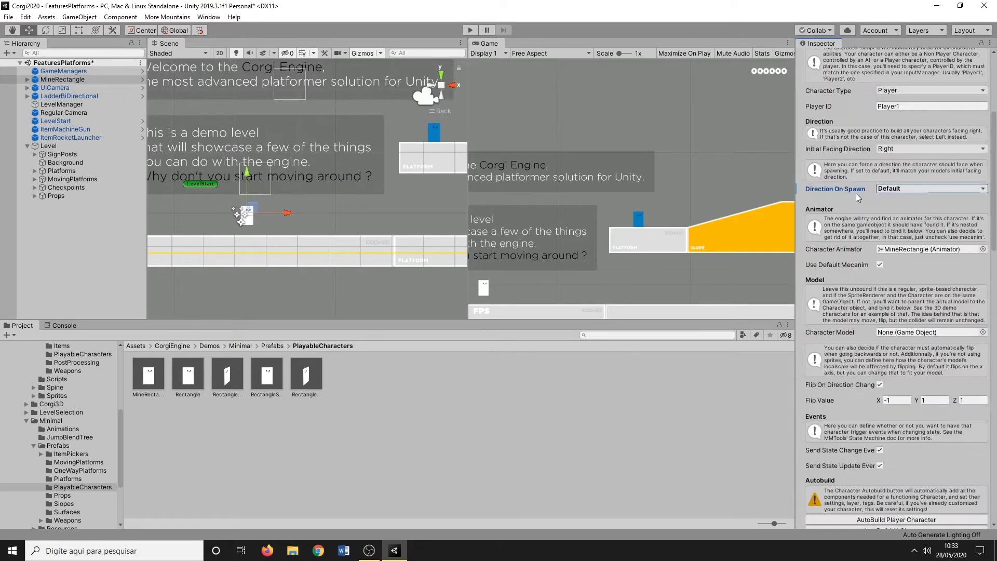
left_click(801, 212)
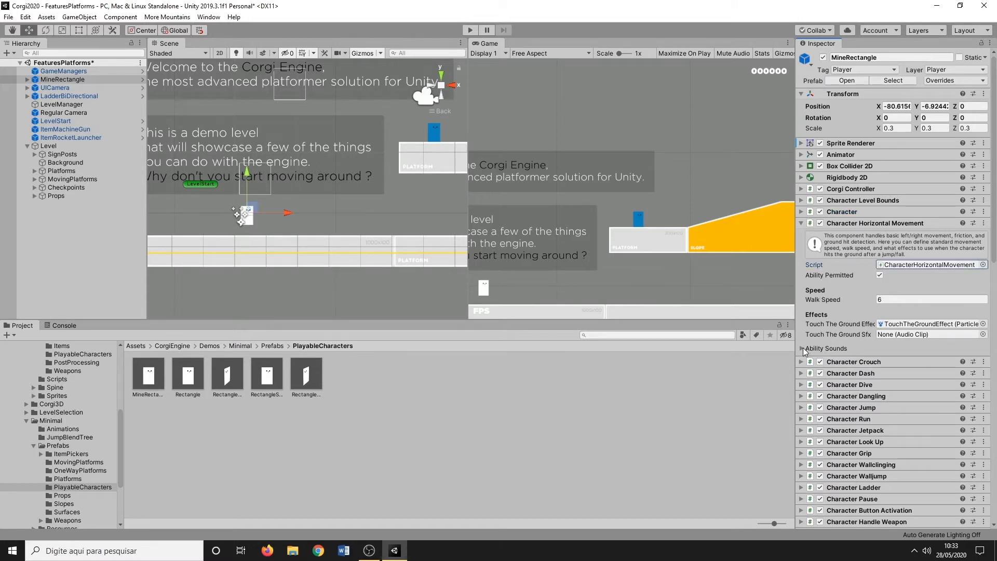
left_click(818, 348)
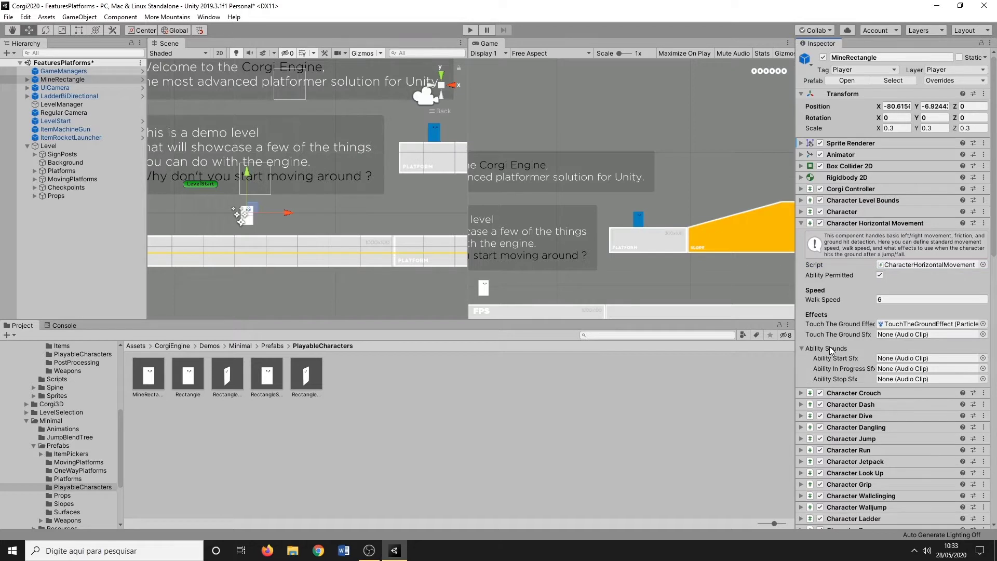
left_click(820, 349)
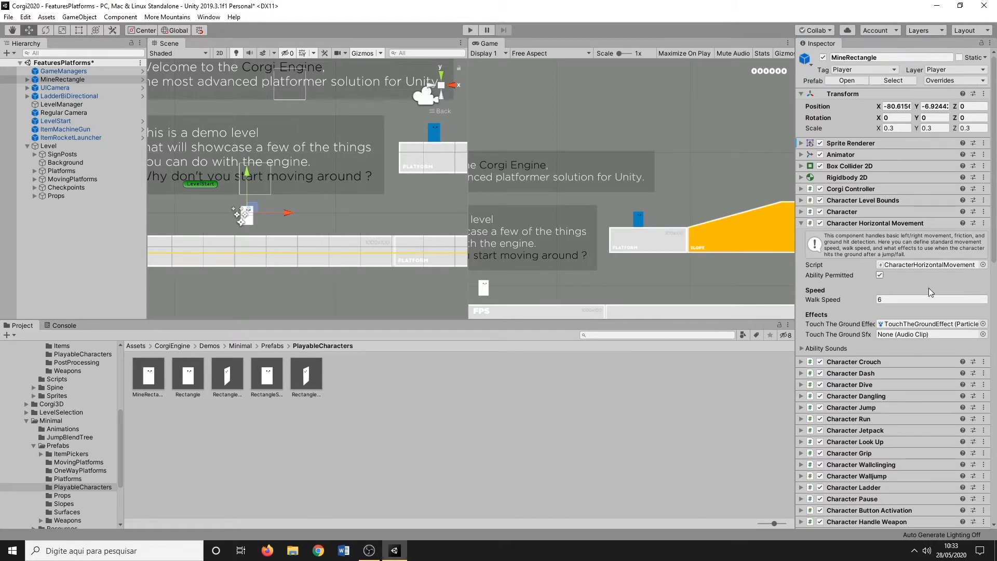
Play the scene, set MineRectangle's Walk Speed to 10 and walk back and forth to test it
left_click(470, 31)
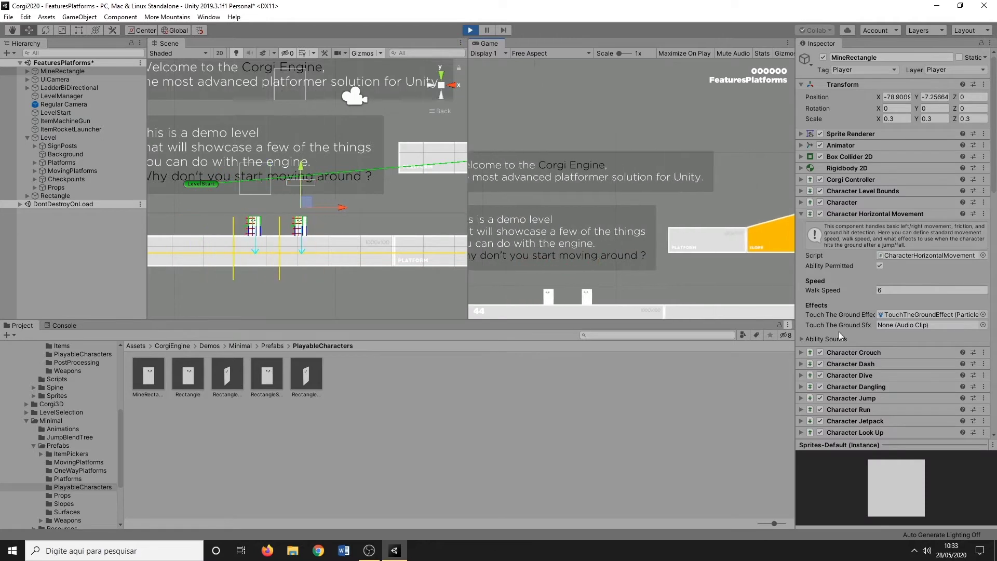
left_click(891, 291)
type("10")
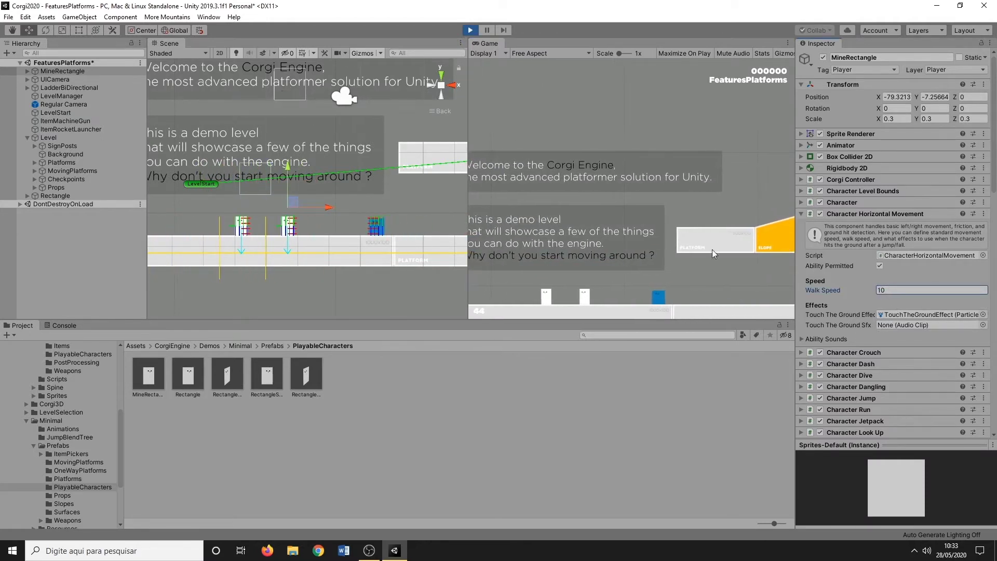
left_click(568, 257)
key("a")
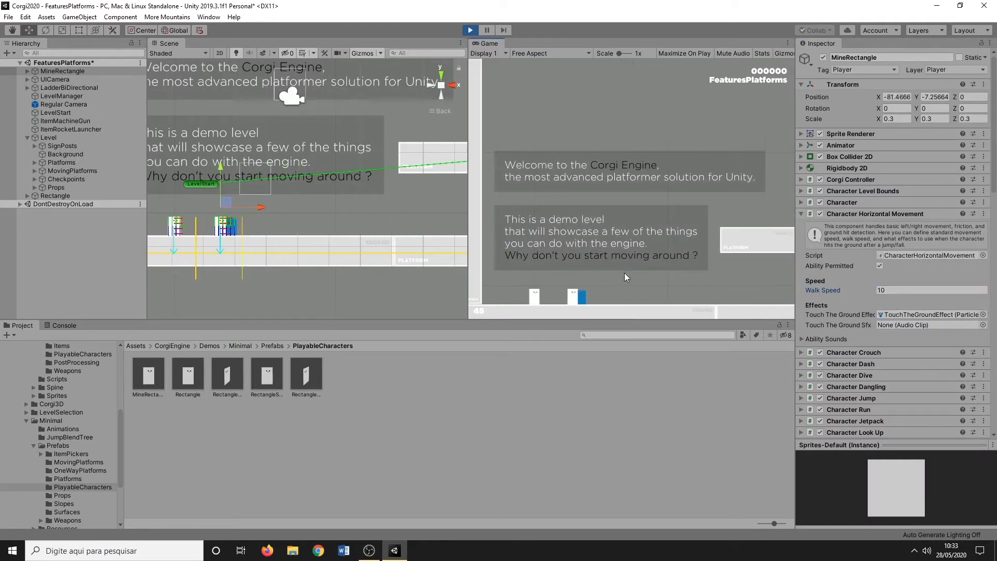
key("d")
key("a")
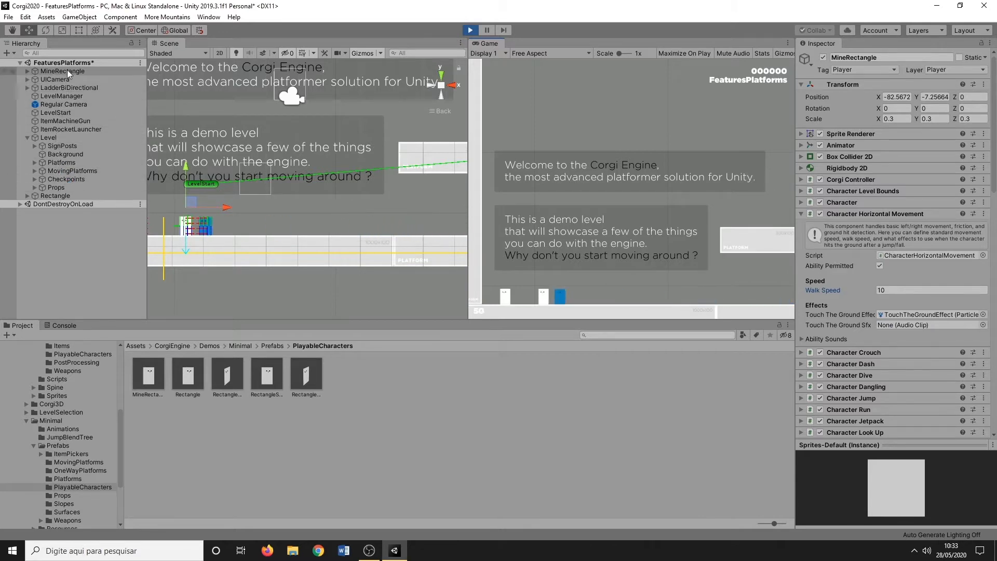
Raise MineRectangle's Walk Speed to 50 and run the characters back and forth to compare their speeds
left_click(931, 290)
type("50")
left_click(312, 294)
left_click(634, 278)
left_click(62, 71)
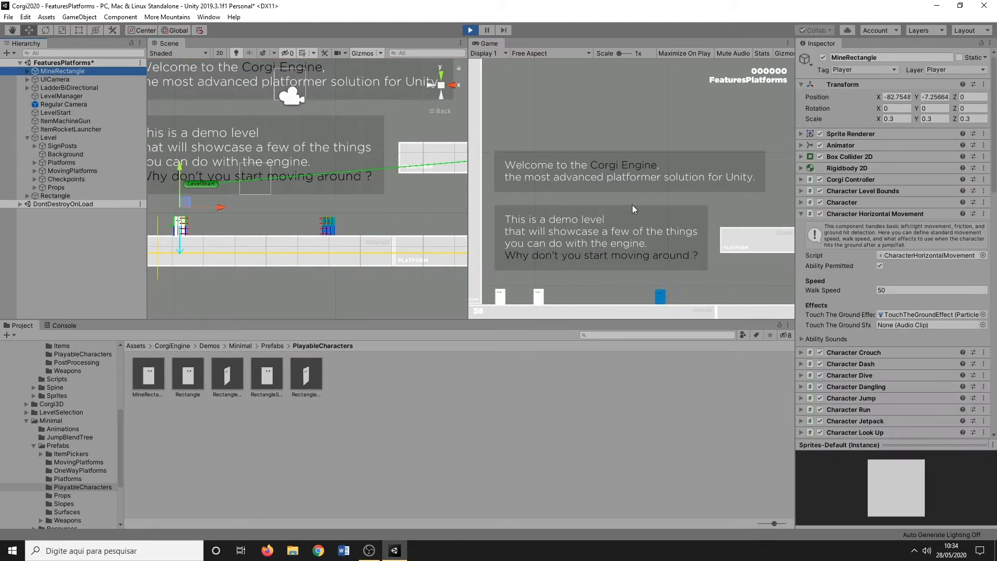
left_click(531, 233)
key("Right")
key("Left")
key("Right")
key("Left")
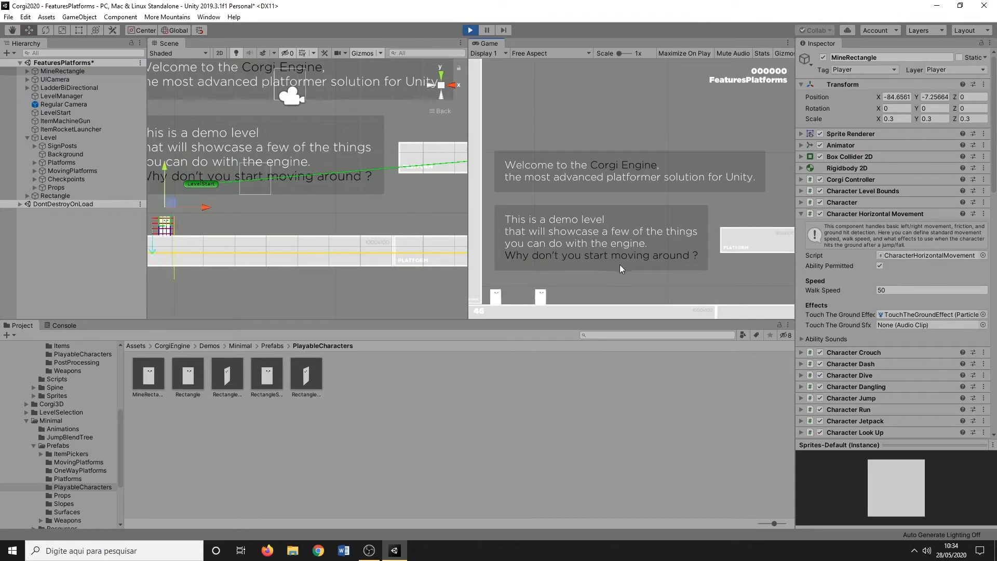
key("Right")
key("Left")
key("Right")
key("Left")
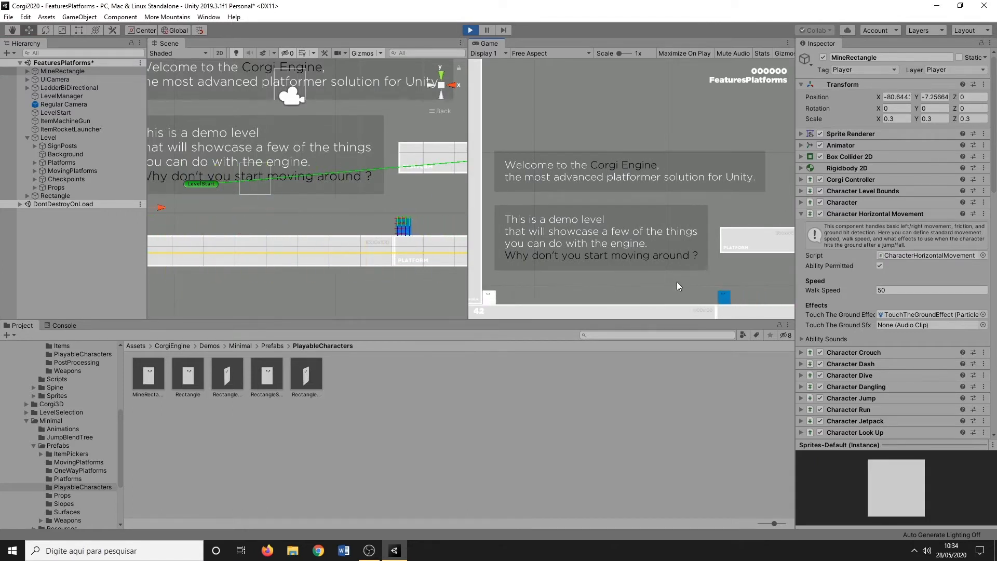
key("Right")
key("Left")
key("Right")
key("Left")
key("Right")
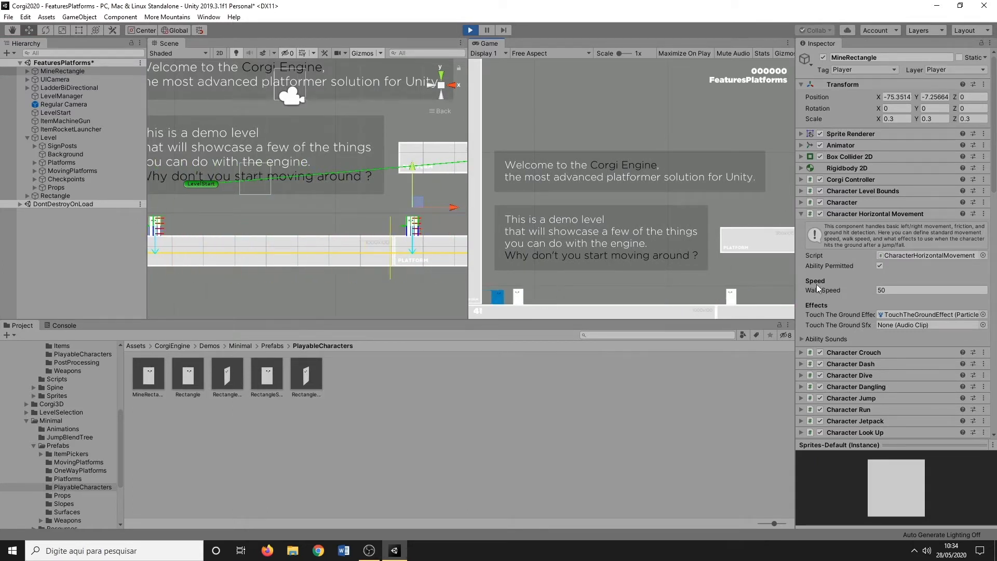
Set MineRectangle's Walk Speed to 20 and test it by moving back and forth and jumping
left_click(891, 289)
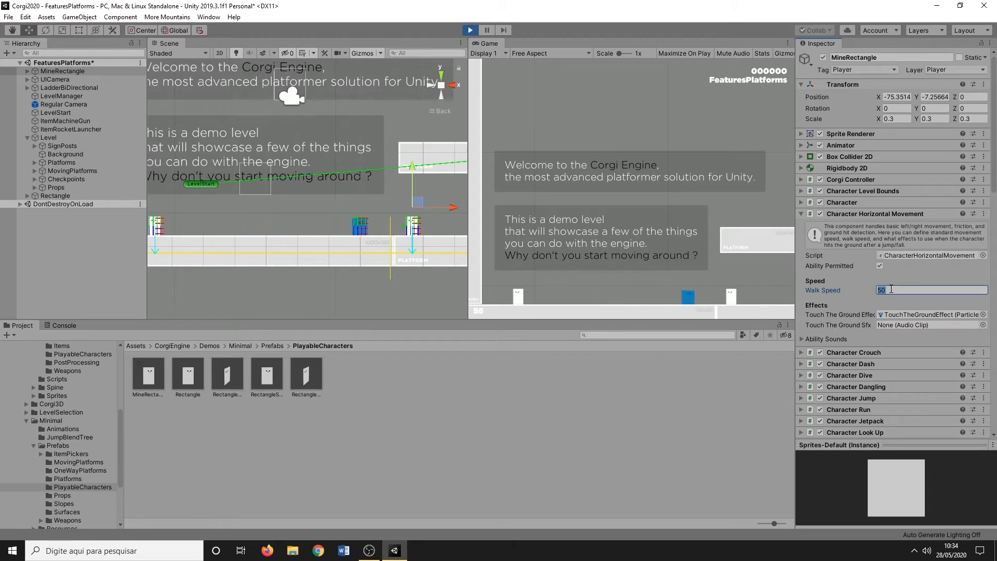
type("20")
left_click(701, 282)
key("Left")
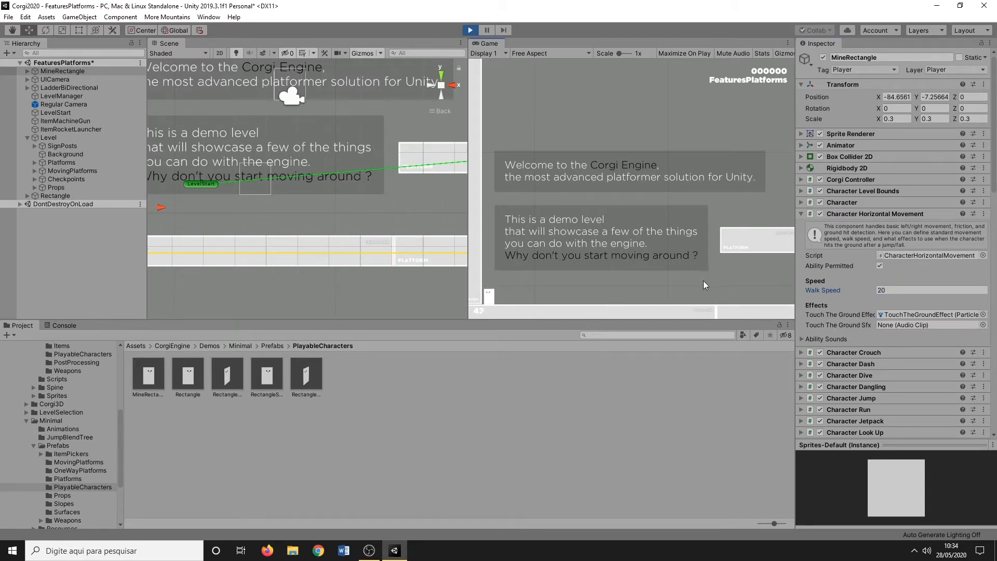
key("Right")
key("Left")
key("Right")
key("Left")
key("Right")
key("Left")
key("Right")
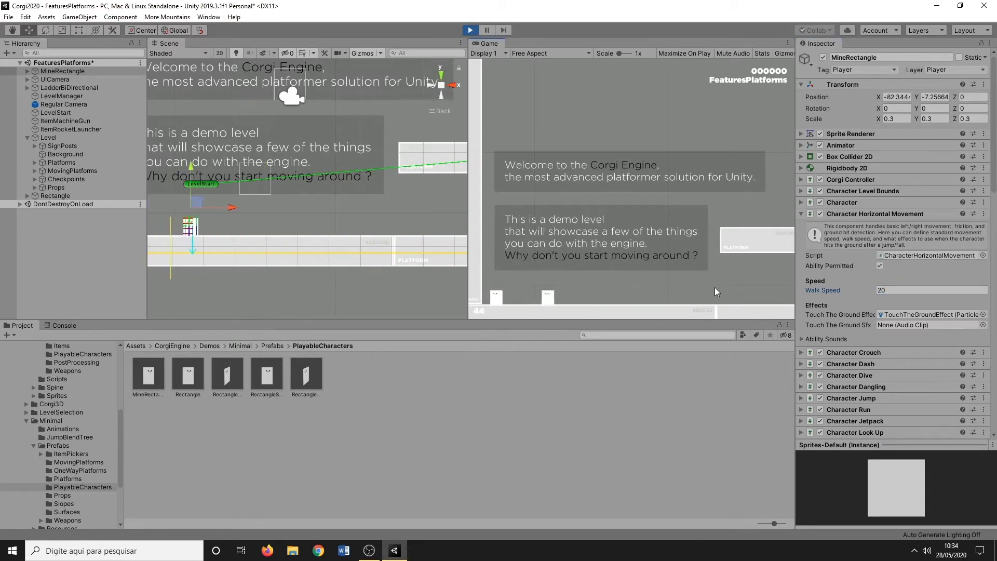
key("Left")
key("Right")
key("Left")
key("Right")
key("Left")
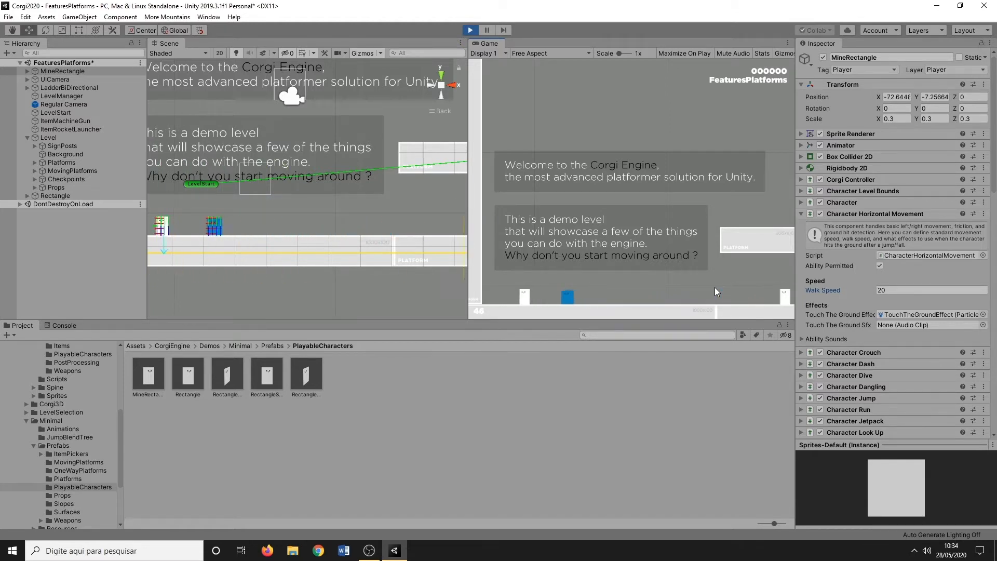
key("Right")
key("space")
Restore MineRectangle's Walk Speed to 6 and test it by walking and jumping
left_click(895, 290)
type("6")
left_click(698, 250)
key("space")
key("Right")
key("space")
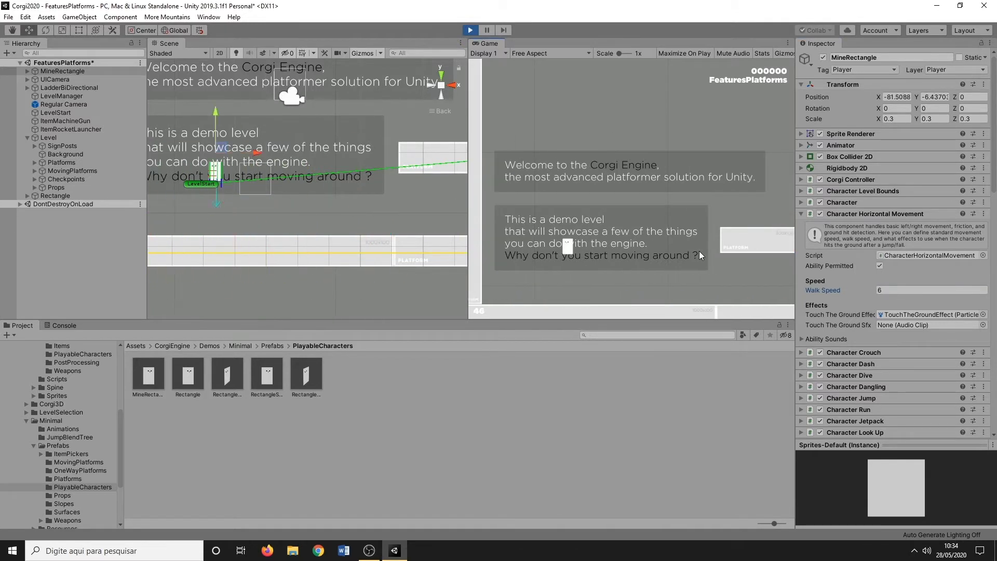
key("Right")
Set MineRectangle's Walk Speed to 8 and walk in both directions to test it
left_click(895, 290)
type("8")
left_click(702, 279)
key("Right")
key("Left")
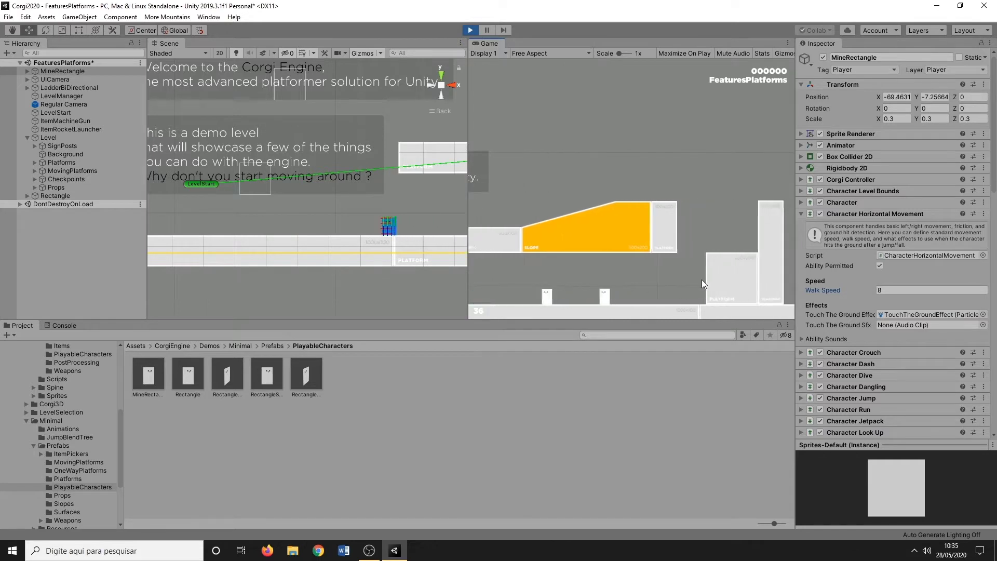
key("Right")
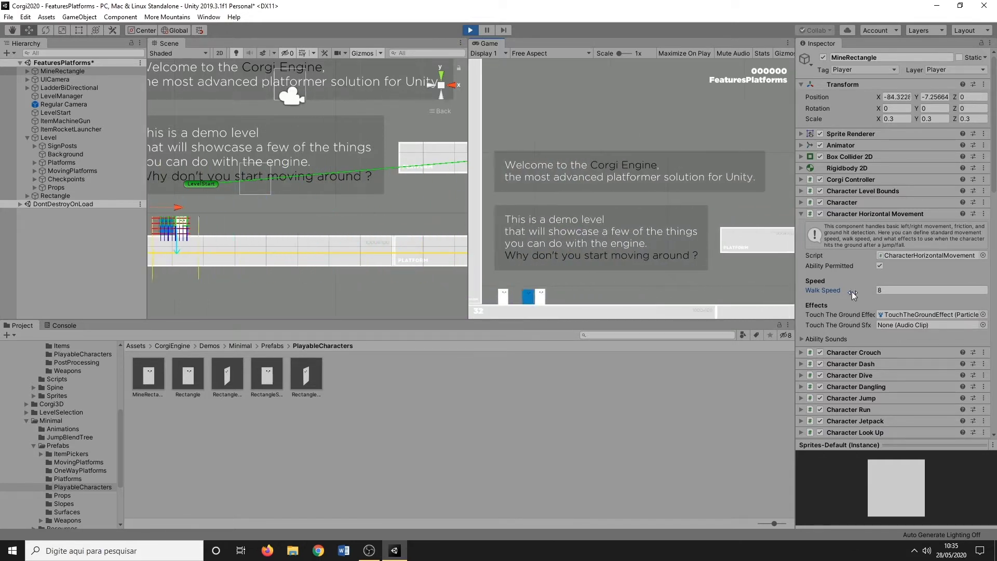
Change MineRectangle's Walk Speed from the running game to 10 and compare its walking pace with the other characters
left_click(889, 292)
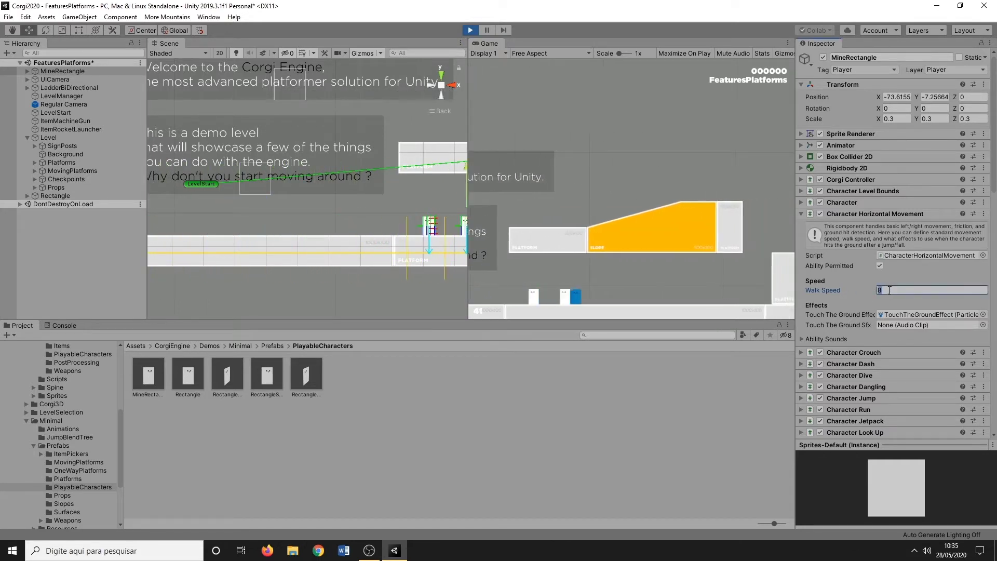
type("10")
left_click(700, 277)
key("Left")
key("Right")
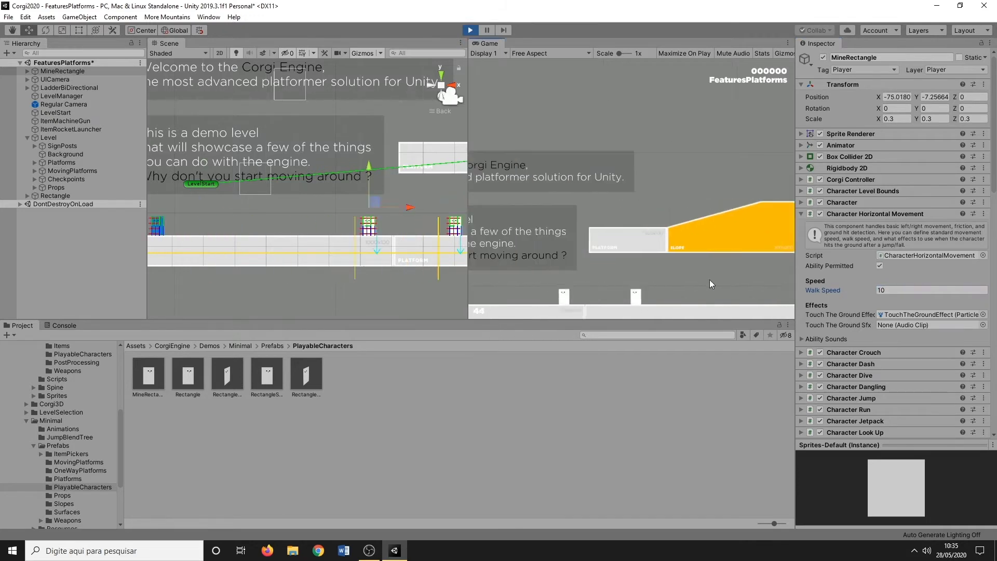
Set MineRectangle's Crawl Speed to 1 in the Character Crouch component while the game is running
key("Left")
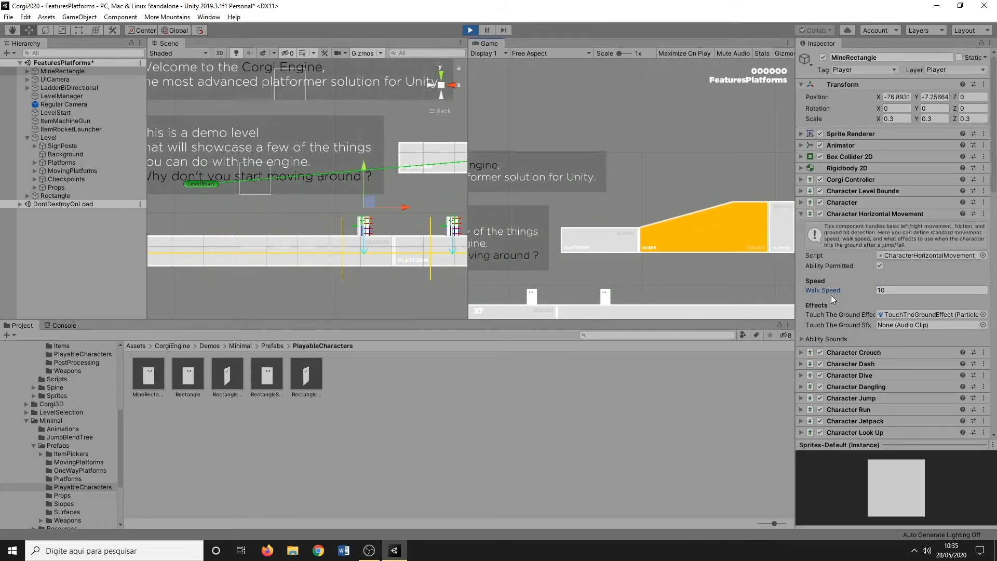
left_click(854, 352)
left_click(862, 213)
scroll(887, 269, "down", 3)
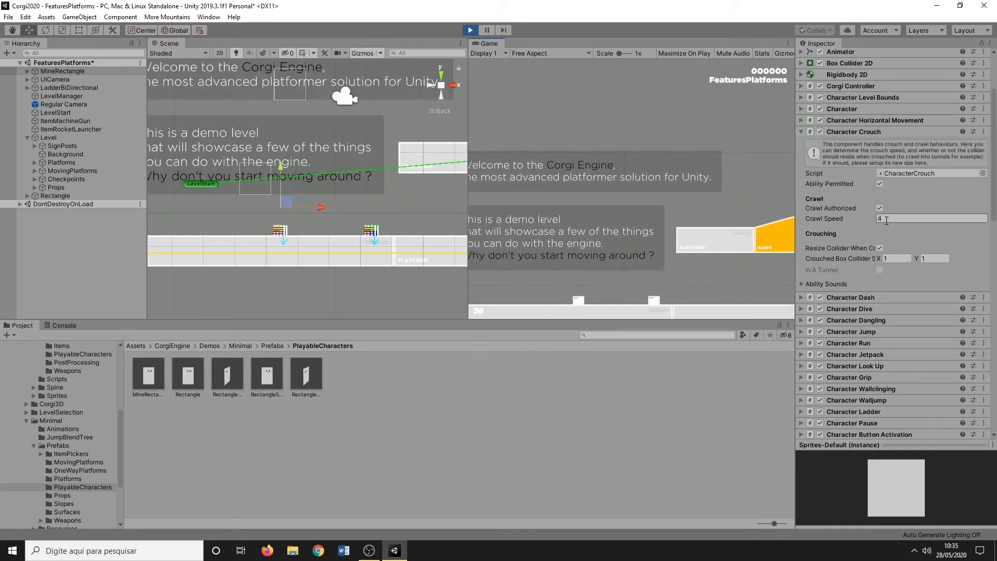
left_click(886, 220)
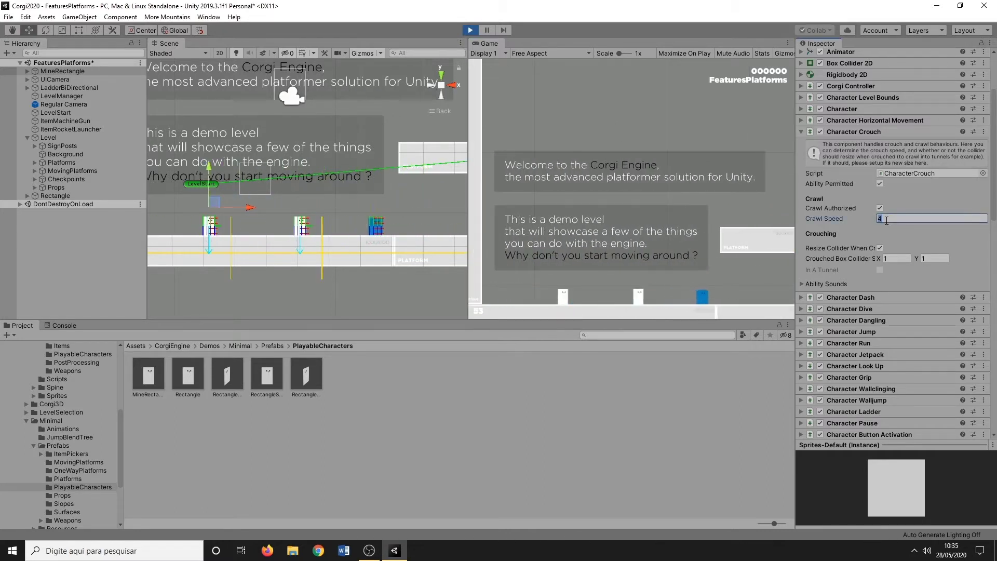
type("1")
left_click(642, 246)
Crouch and crawl MineRectangle in both directions to compare its crawling pace with the other rectangle character
key("Down")
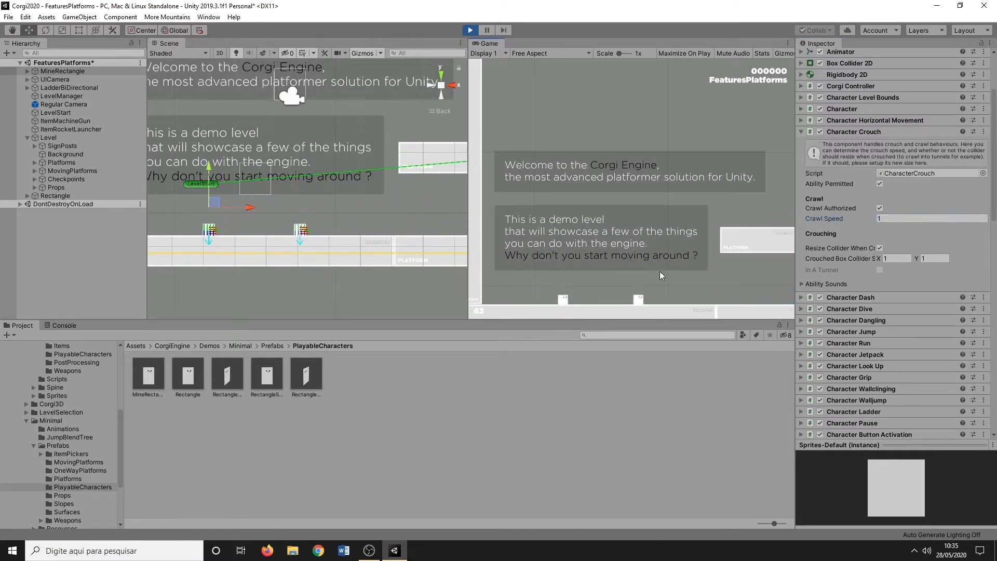
key("Right")
key("Left")
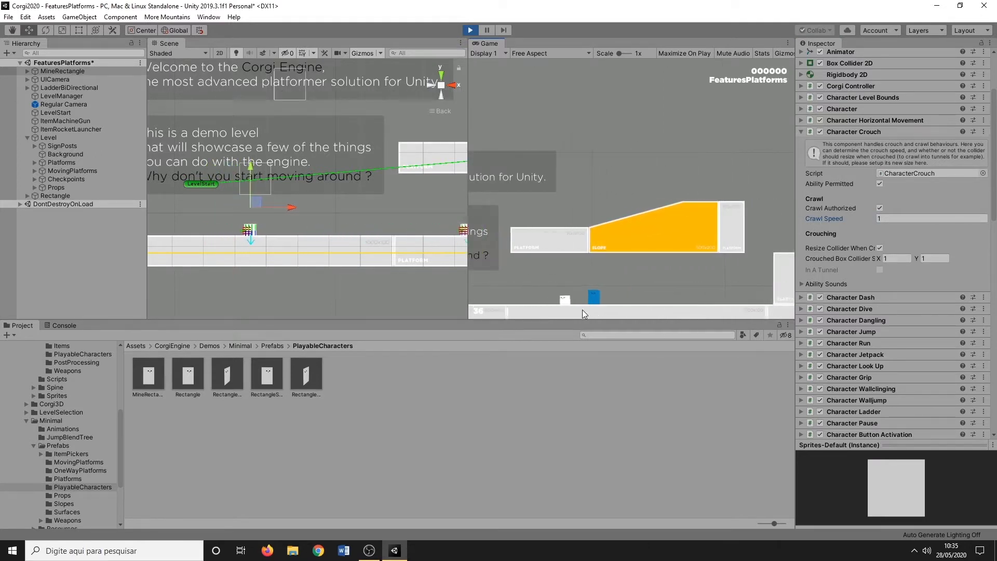
key("Right")
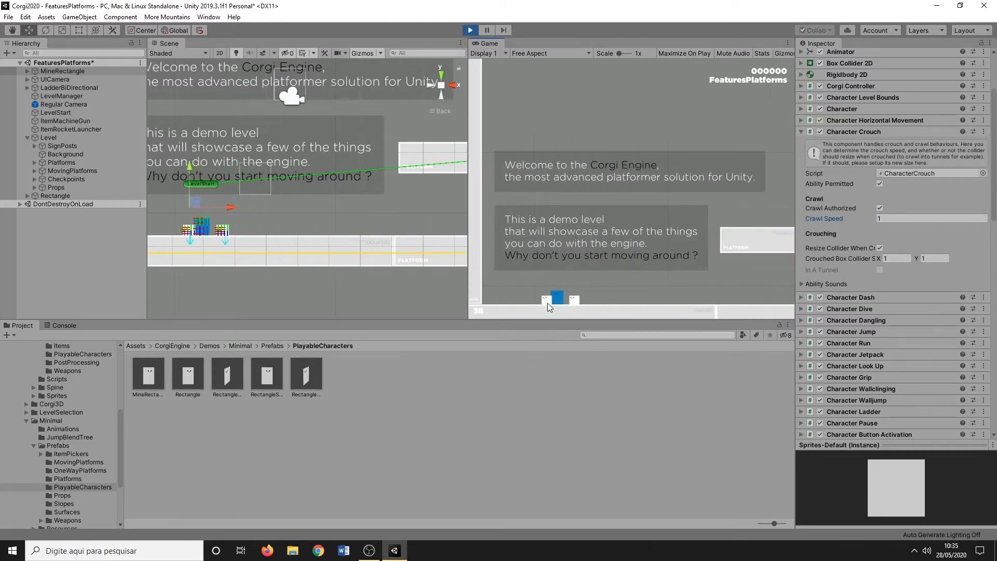
key("Left")
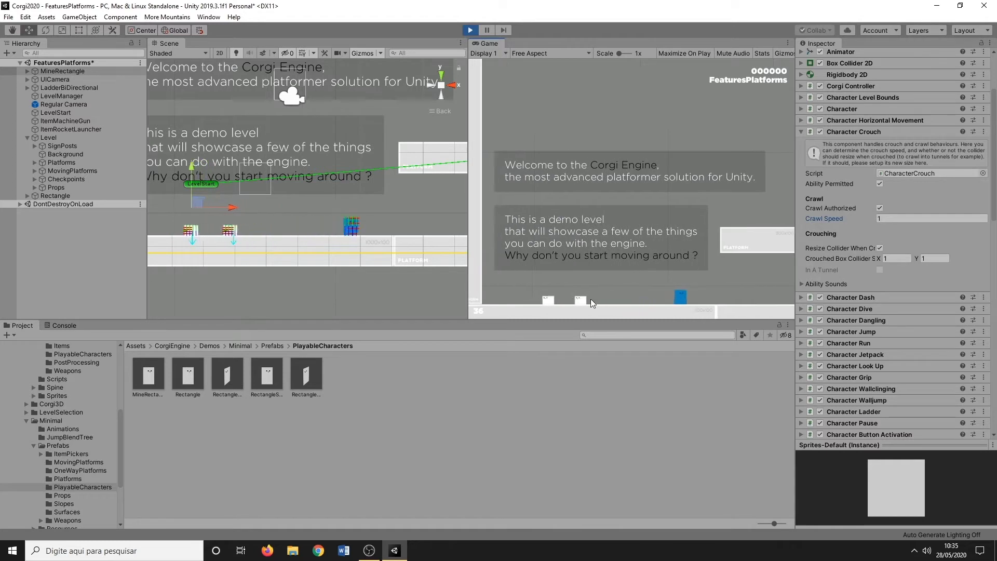
key("Right")
key("Left")
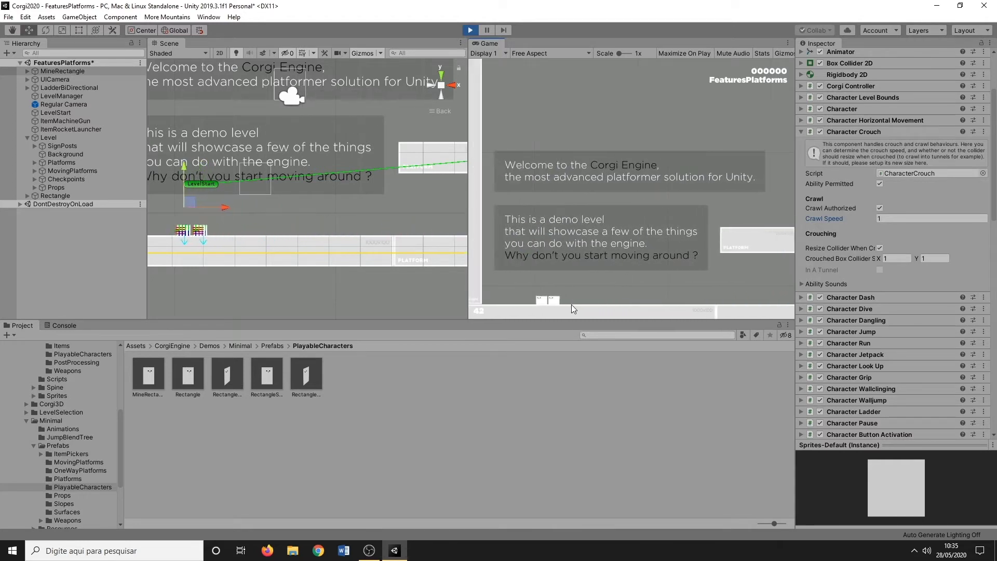
key("Right")
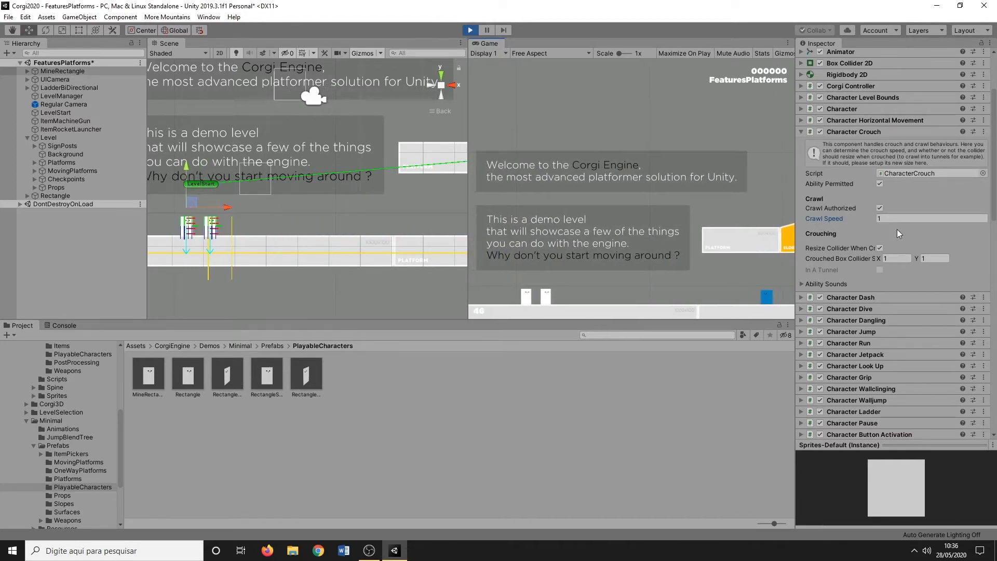
Test crouching with the Crouched Box Collider Size X at 0.5 in a close view of the characters, and restore X to 1
scroll(301, 217, "up", 2)
scroll(227, 216, "up", 4)
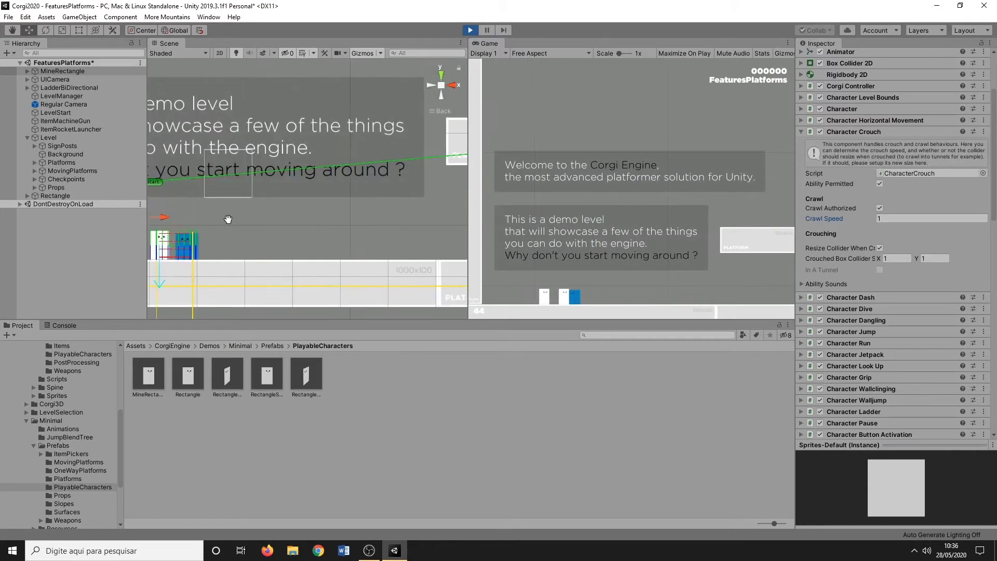
middle_click_drag(226, 216, 355, 195)
scroll(306, 215, "up", 9)
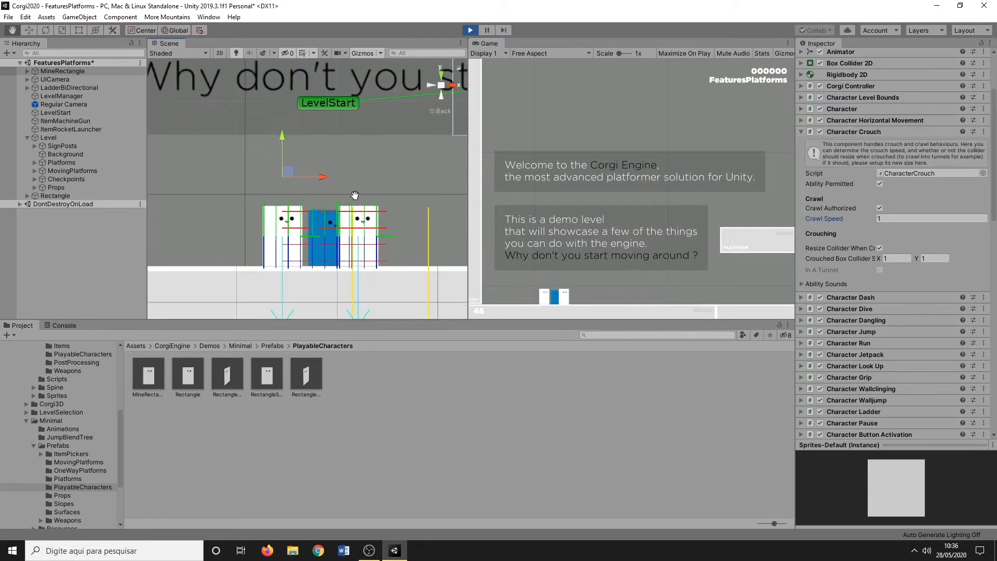
left_click(637, 288)
key("Down")
key("Down")
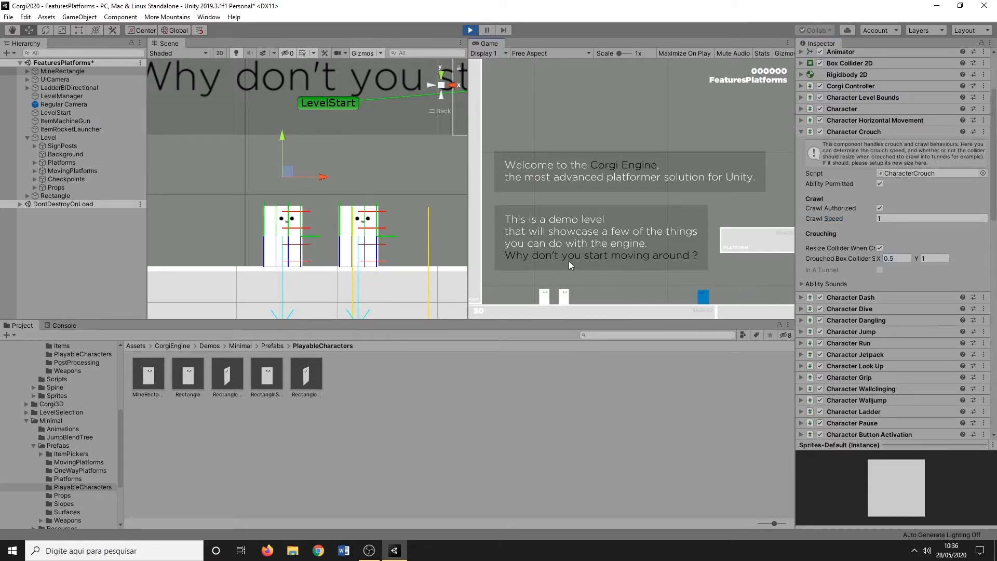
left_click(903, 258)
type("1")
Show MineRectangle's Character Dash settings instead of Character Crouch and test the dash in the running game
left_click(811, 133)
left_click(812, 143)
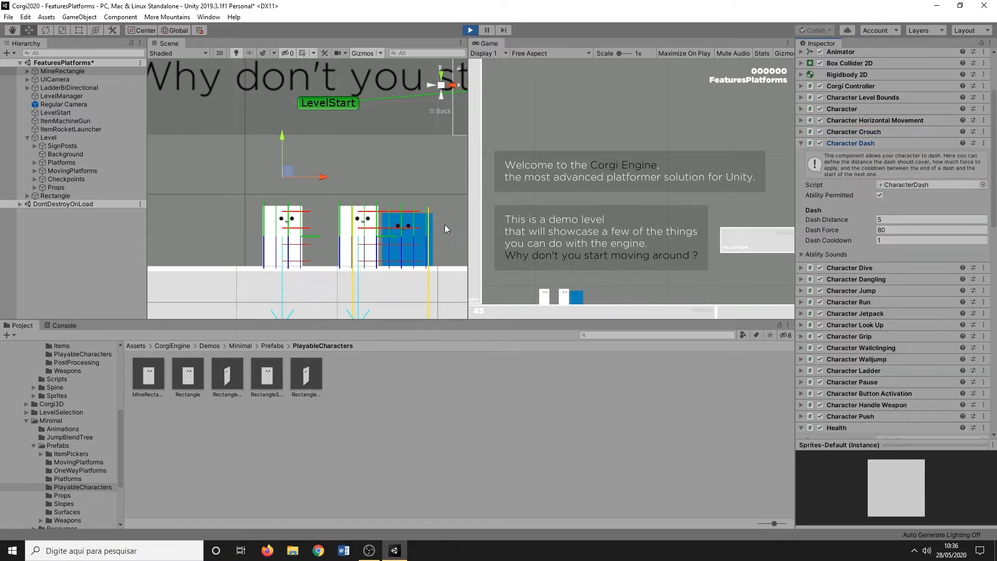
scroll(413, 208, "down", 5)
scroll(413, 208, "up", 4)
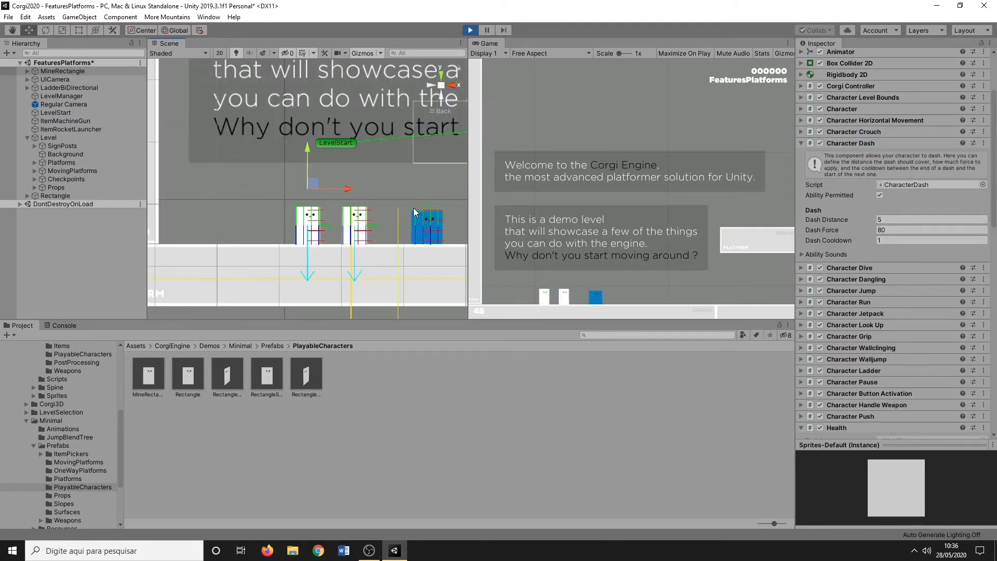
left_click(620, 245)
key("f")
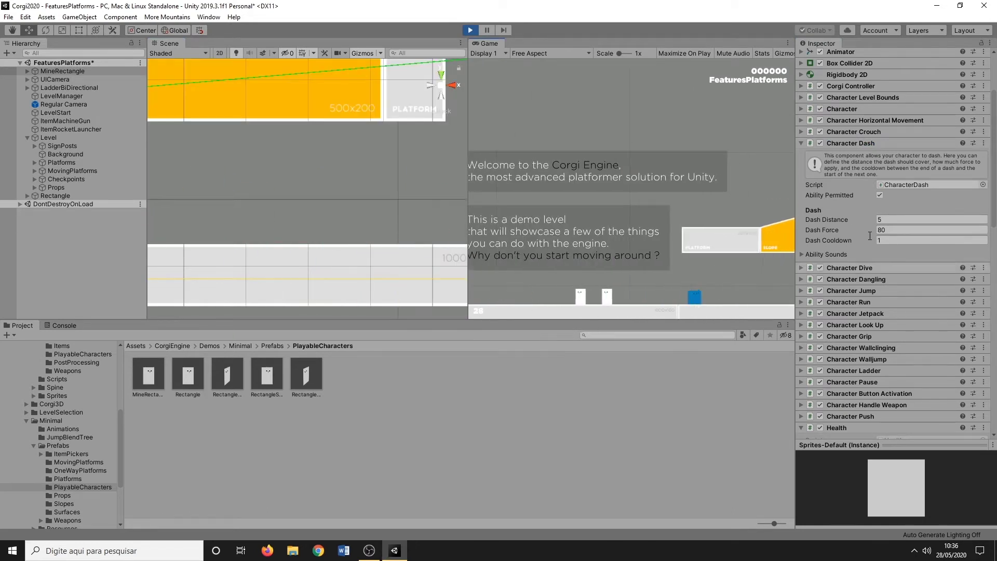
Show the Character Dive settings instead of Character Dash and test diving to the ground from a jump
left_click(802, 143)
left_click(801, 155)
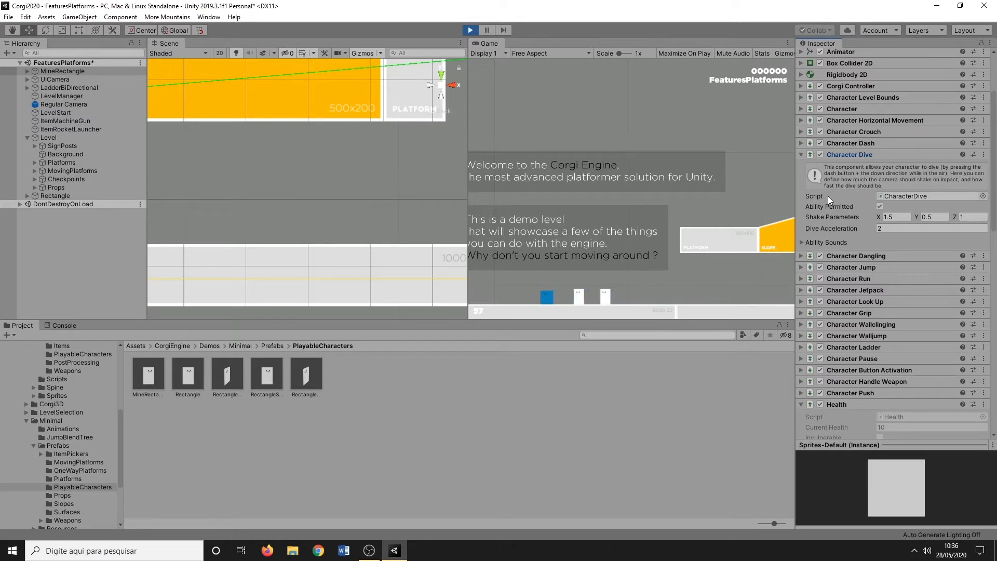
left_click(593, 204)
key("space")
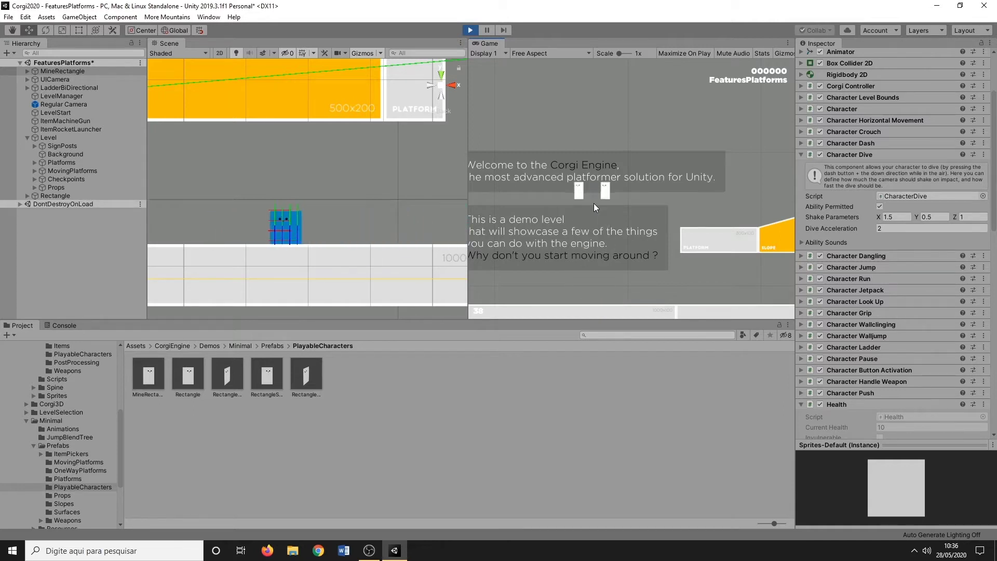
key("Down+f")
key("space")
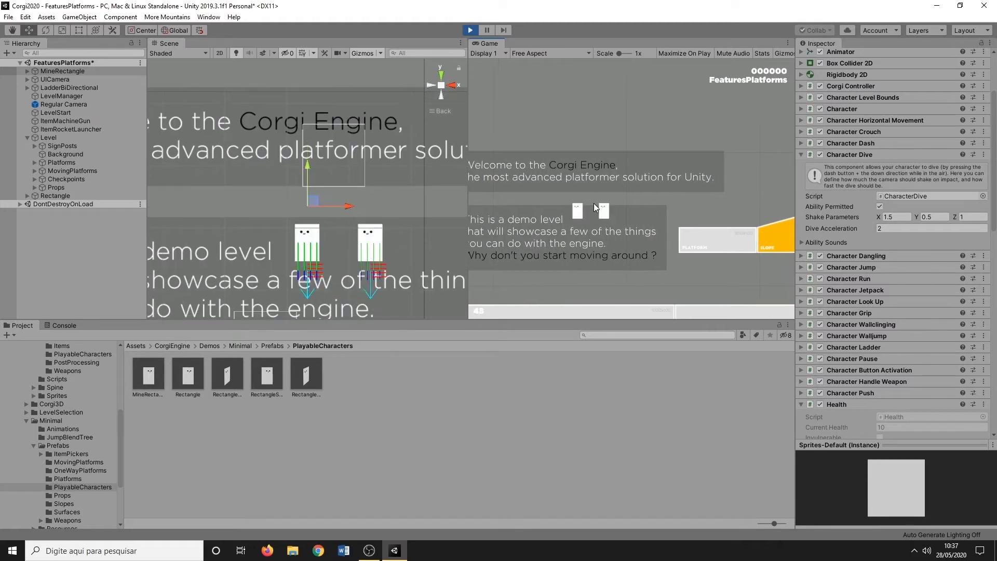
Set MineRectangle's Dive Acceleration to 0.5 and test the dive from a jump
left_click(887, 227)
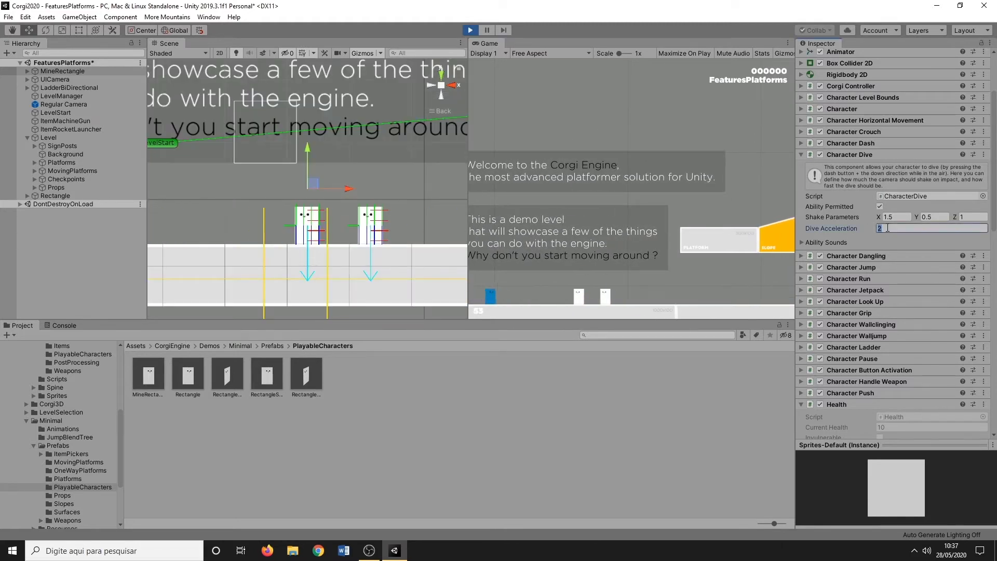
type("0.5")
left_click(548, 221)
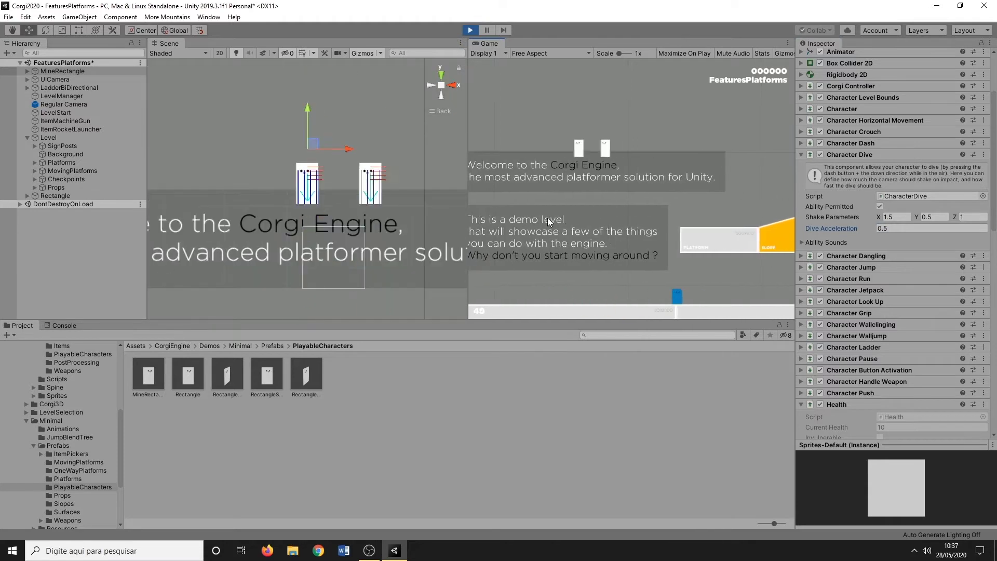
Set the Dangling Raycast Origin X to about 0.11 in MineRectangle's Character Dangling component, with the characters framed in the scene
left_click(802, 154)
left_click(802, 166)
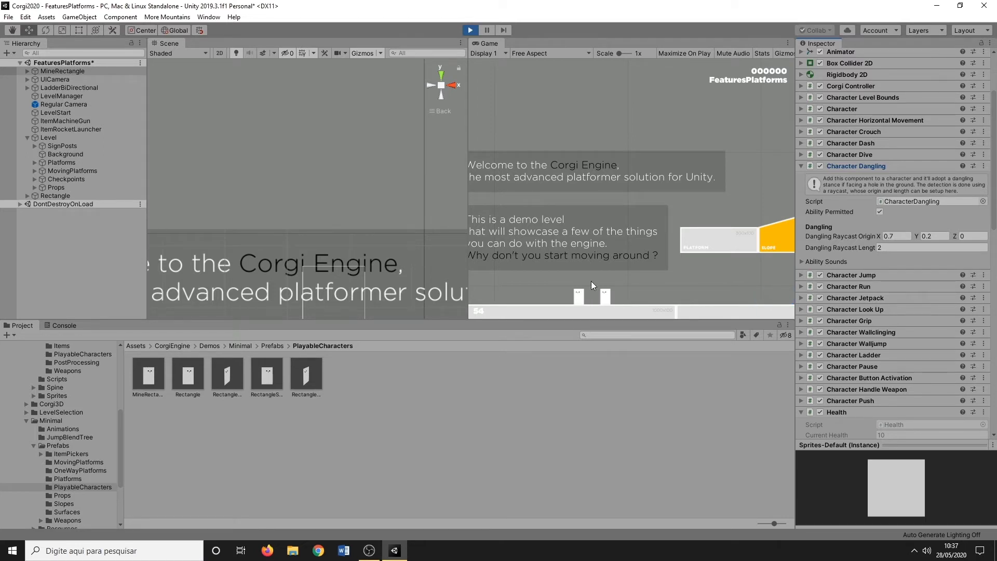
middle_click_drag(352, 266, 331, 160)
middle_click_drag(301, 264, 321, 193)
middle_click_drag(314, 288, 328, 165)
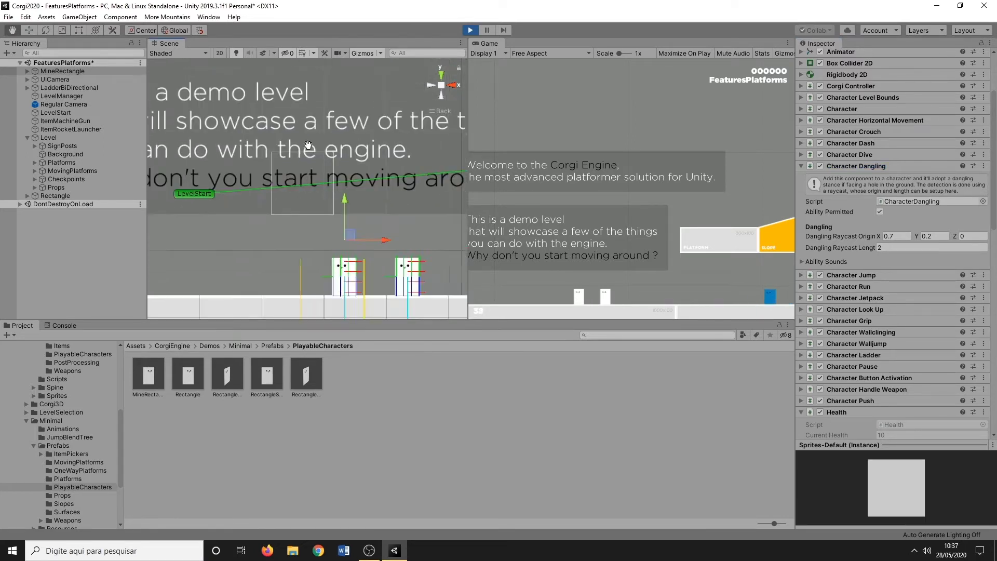
middle_click_drag(326, 225, 285, 164)
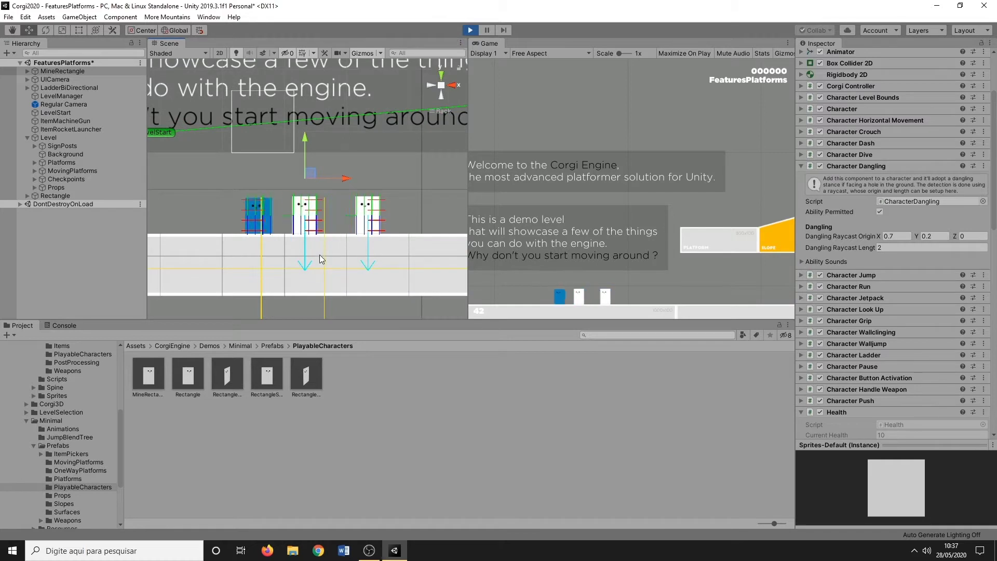
scroll(326, 218, "up", 2)
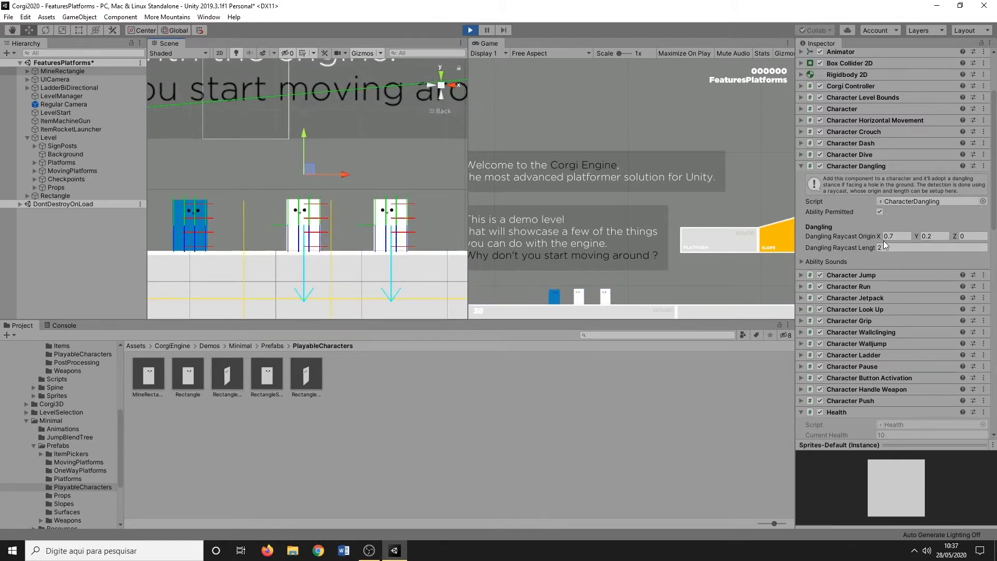
mouse_move(879, 236)
left_mouse_down()
mouse_move(894, 237)
mouse_move(871, 235)
left_mouse_up()
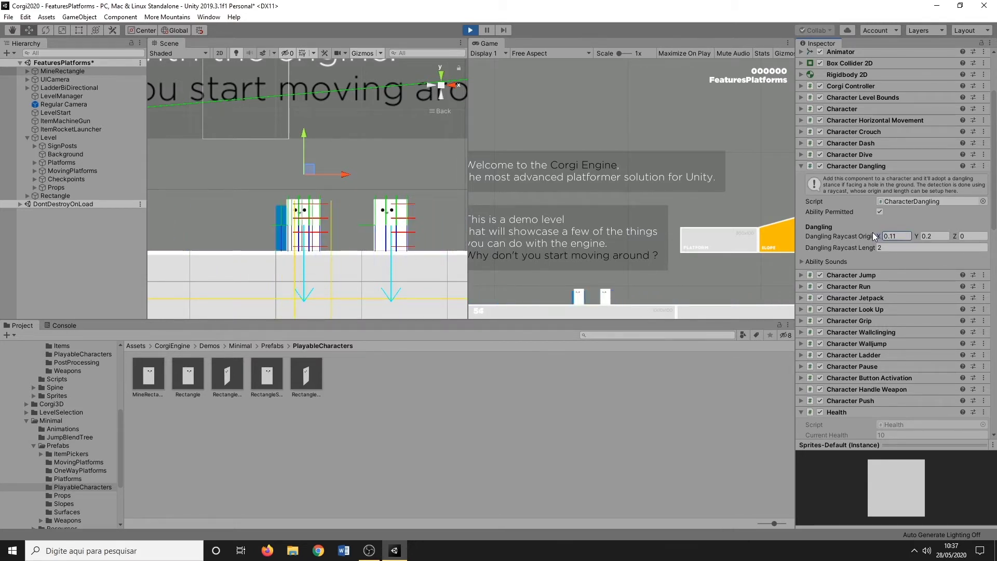
Show MineRectangle's Character Jump settings instead of Character Dangling, keeping MineRectangle as the selected object
left_click(801, 166)
left_click(802, 177)
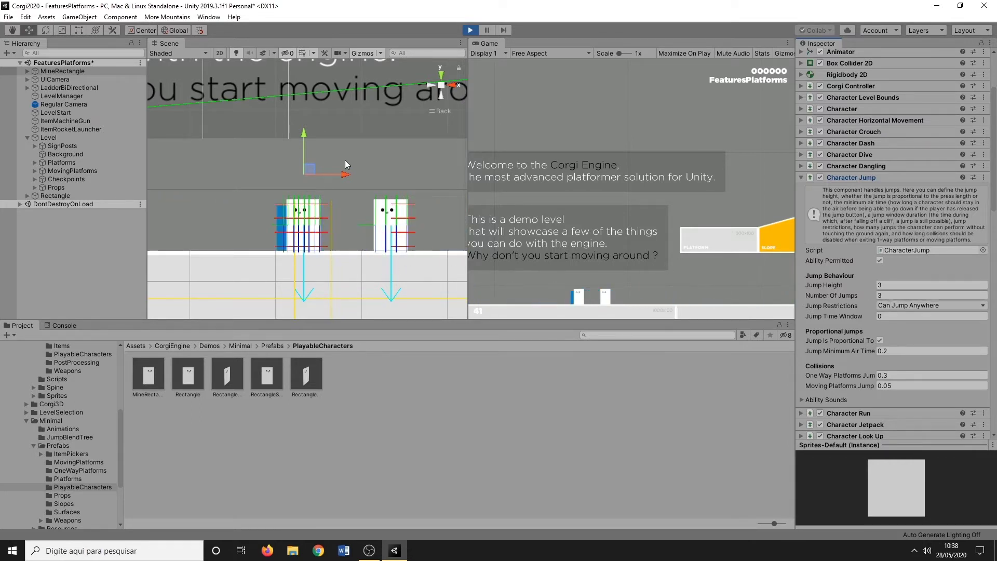
scroll(405, 242, "down", 5)
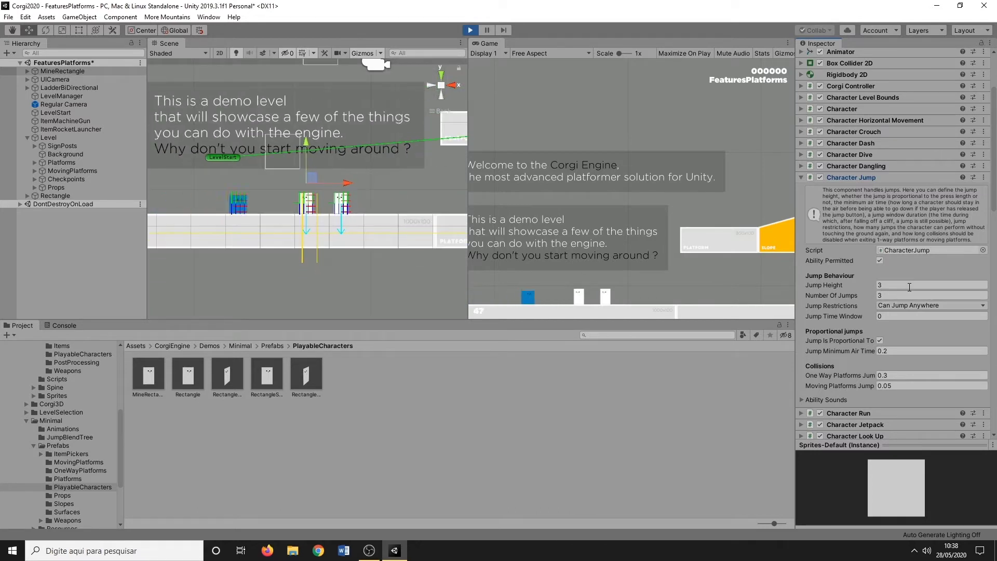
left_click(891, 285)
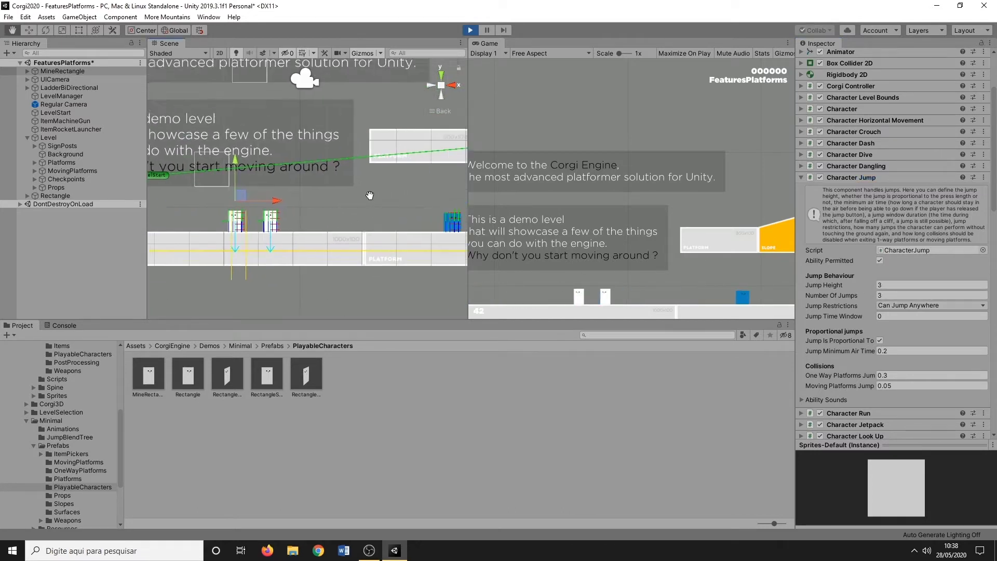
middle_click_drag(440, 200, 364, 219)
left_click(364, 219)
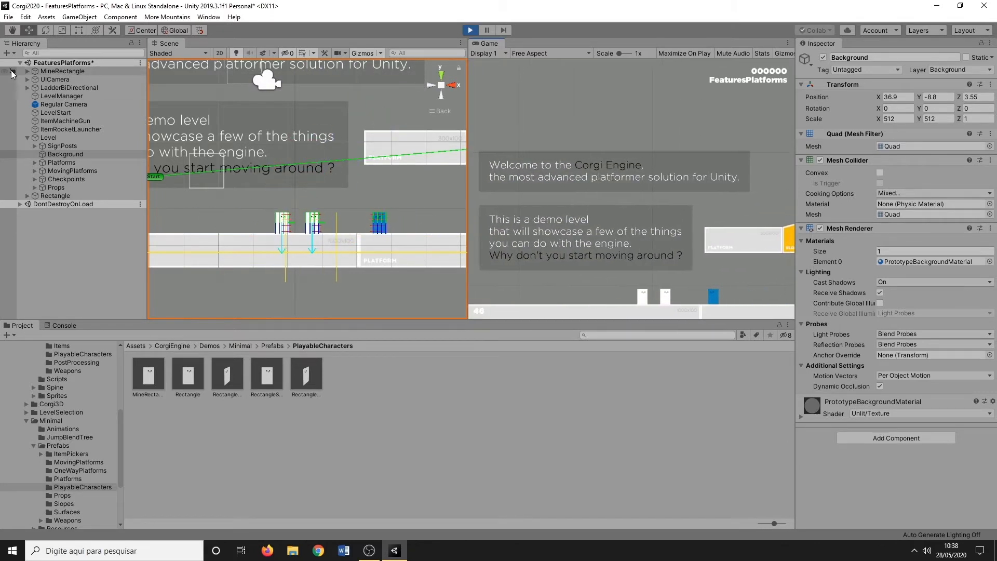
left_click(56, 72)
scroll(883, 260, "down", 3)
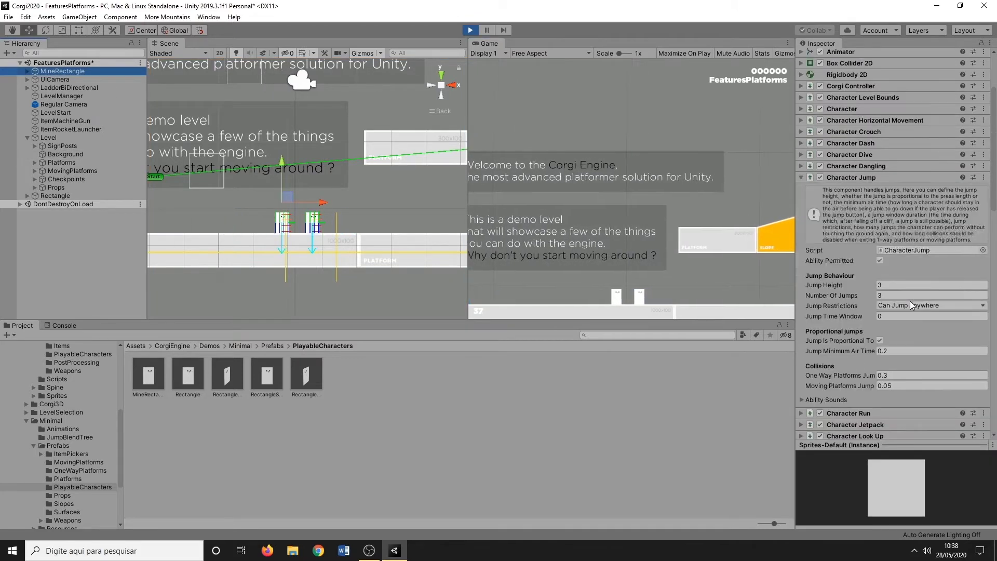
Set MineRectangle's Jump Height to 5 and test it by jumping in both directions around the slope platform
left_click(891, 285)
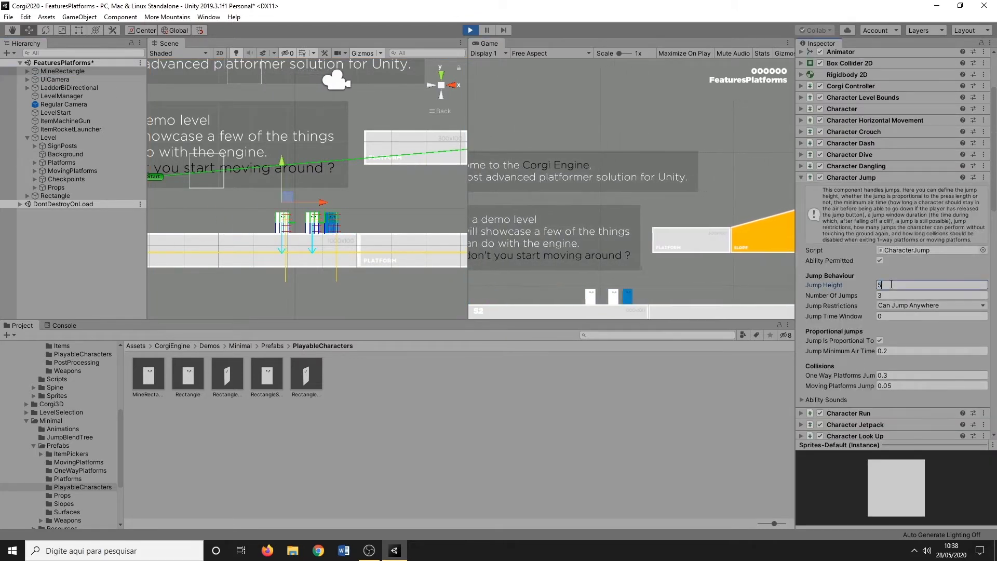
type("5")
key("space")
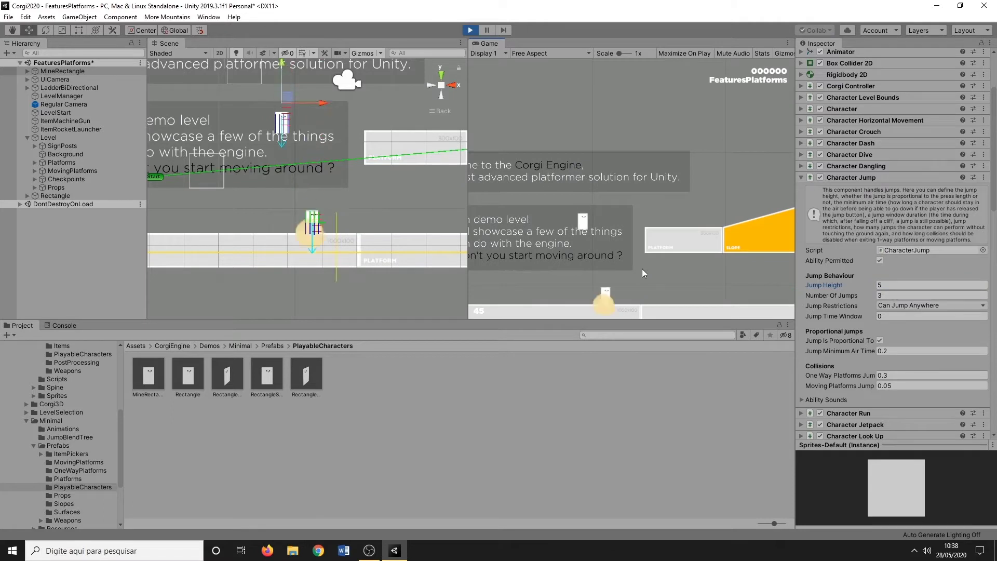
key("Right")
key("space")
key("Right")
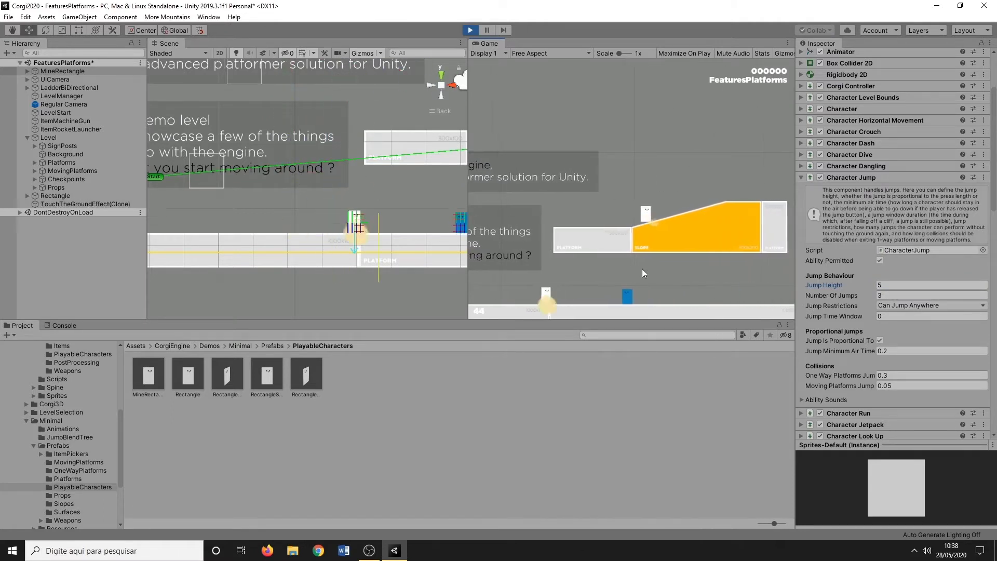
key("Left")
key("space")
key("Right")
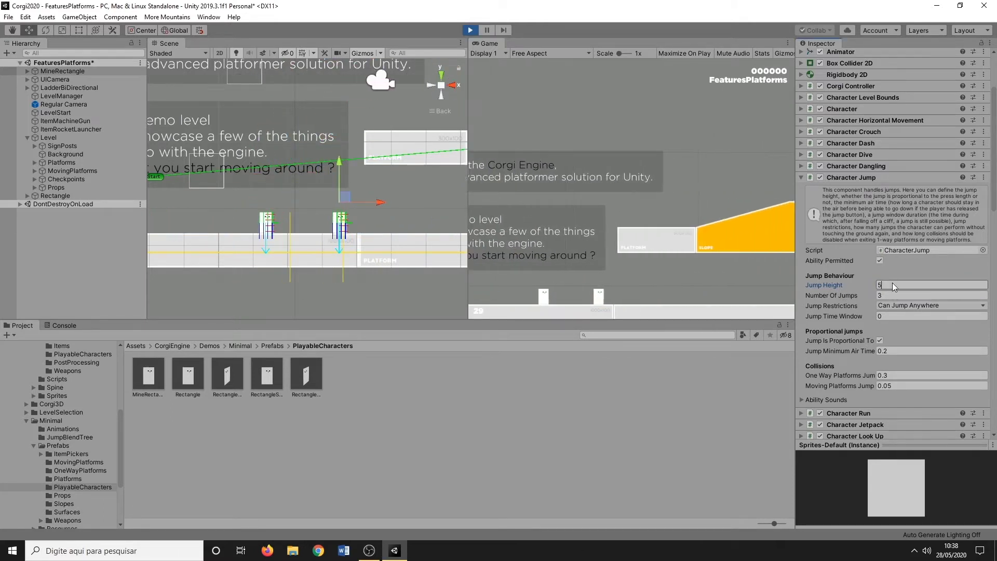
Set MineRectangle's Jump Height to 4 and return control to the running game
left_click(893, 284)
type("4")
left_click(645, 250)
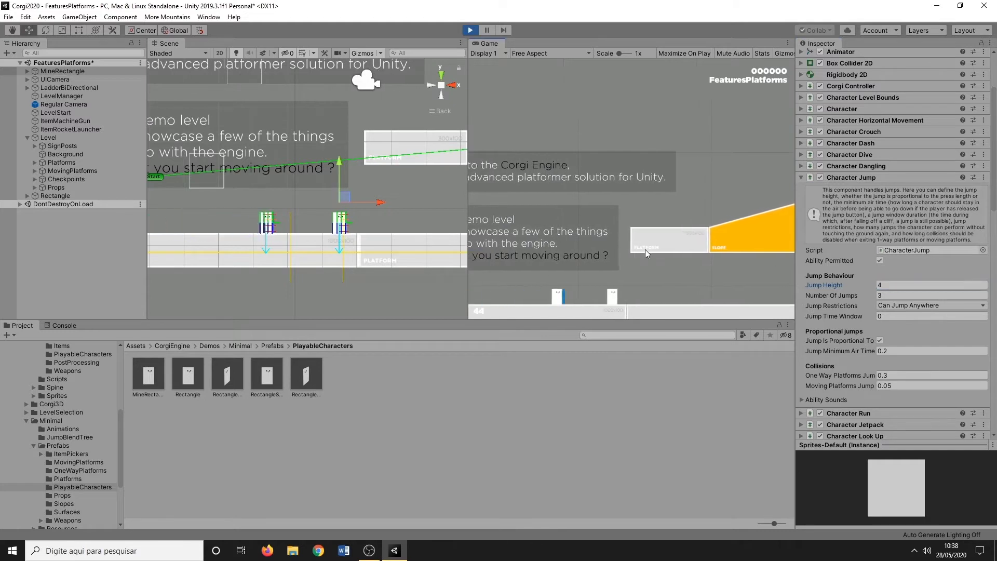
Play-test the Jump Height of 4 by running and jumping in both directions near the demo level's welcome signs
key("Right")
key("space")
key("space")
key("Left")
key("space")
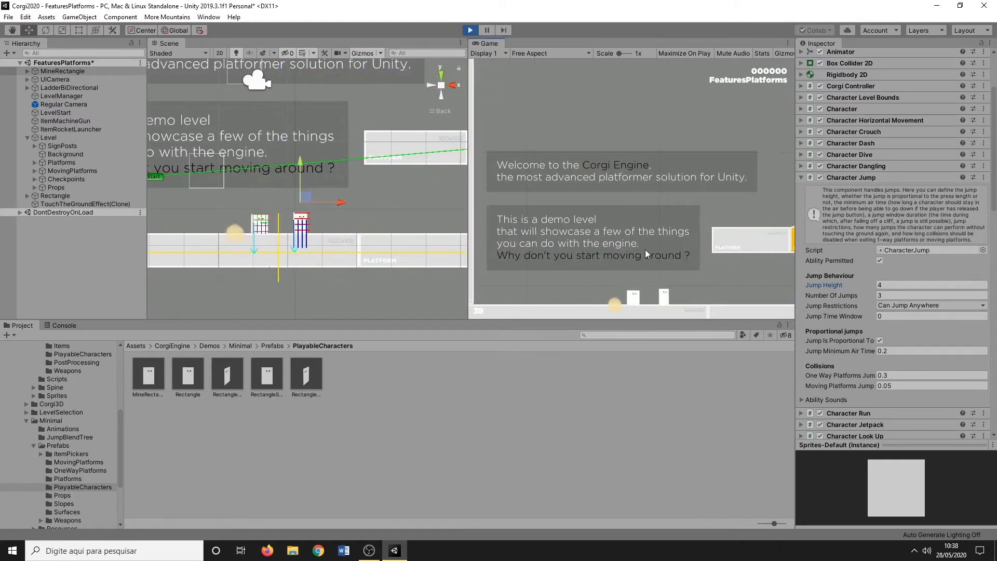
key("Right")
key("space")
key("Left")
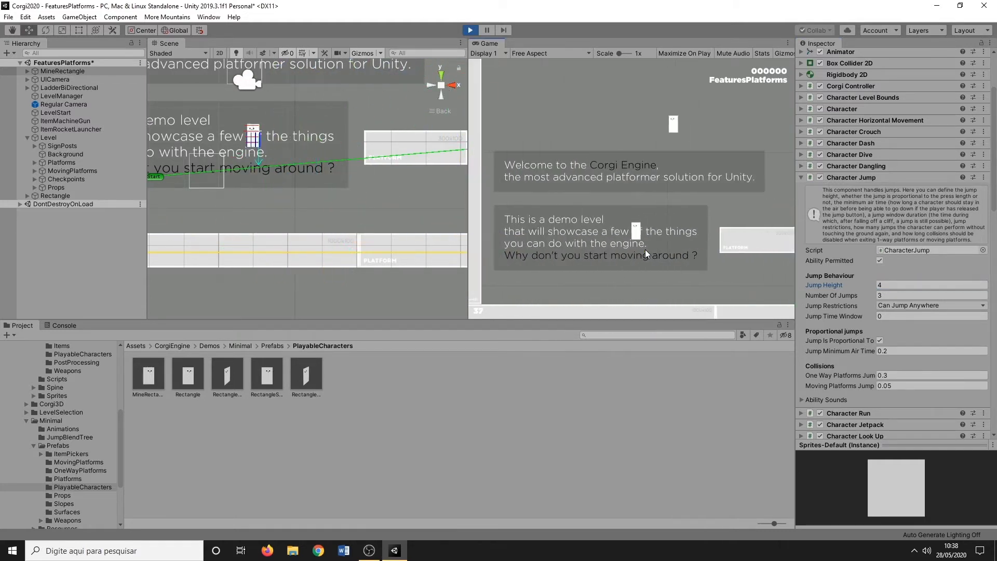
Set MineRectangle's Jump Height to 3 and Number Of Jumps to 2
left_click(895, 285)
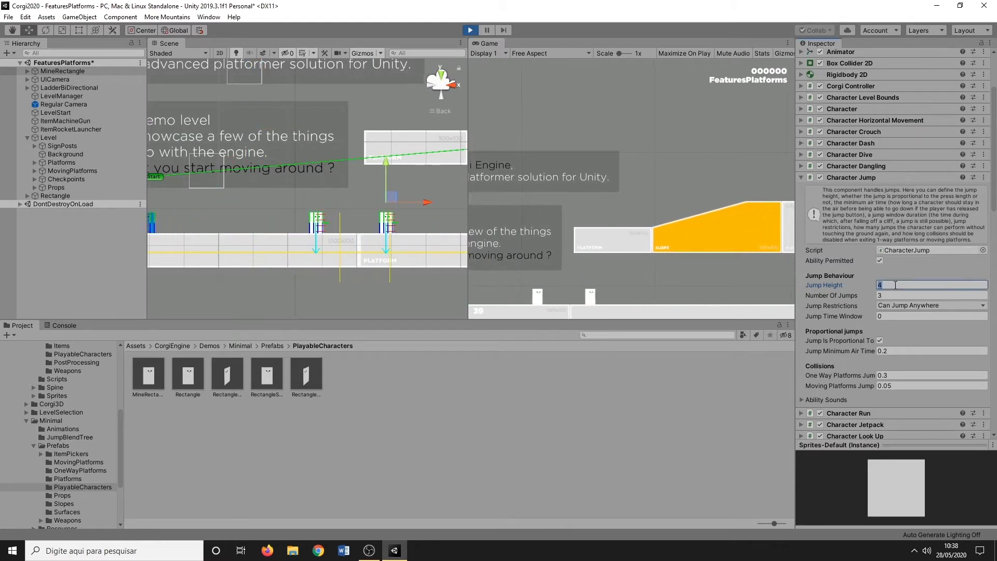
type("3")
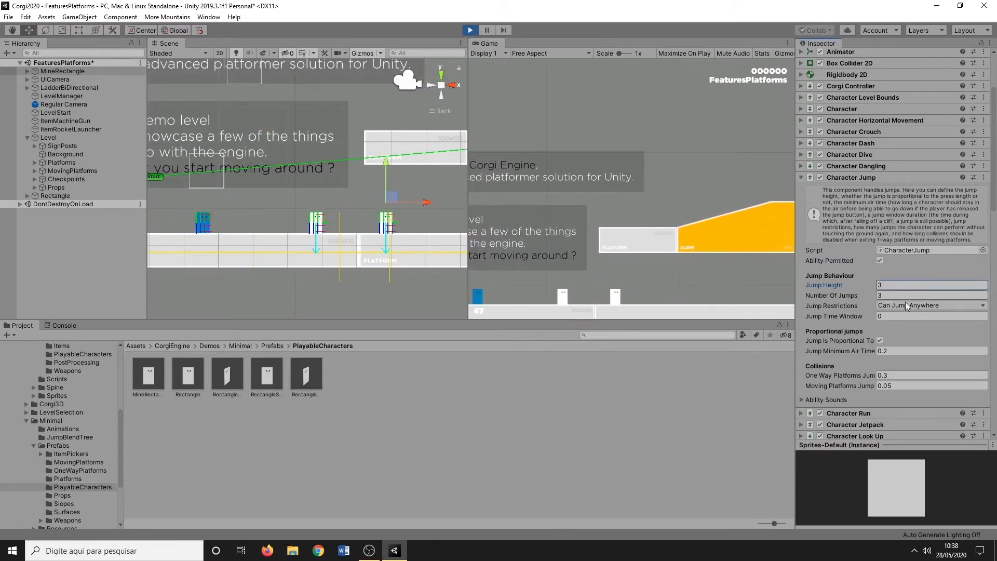
left_click(904, 295)
type("2")
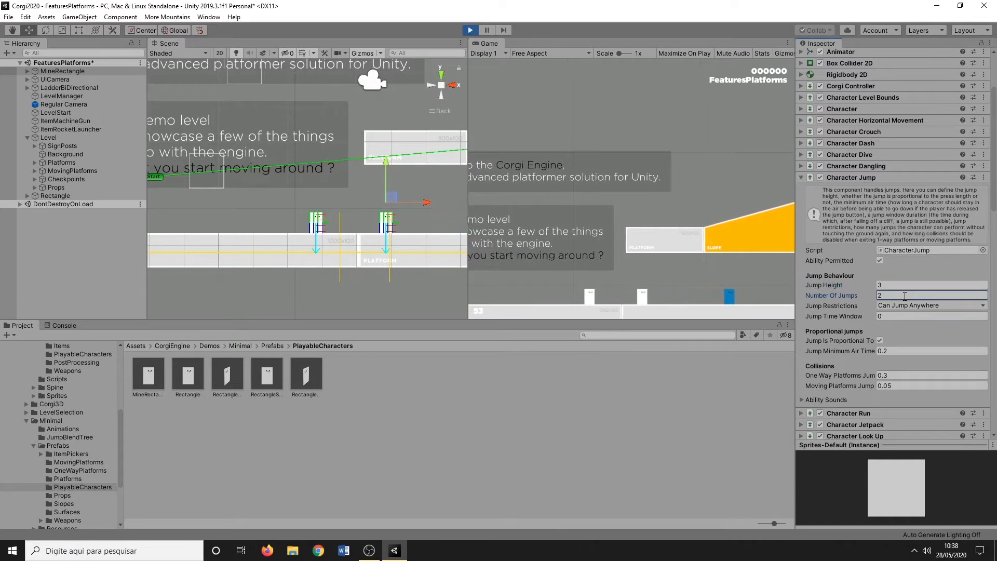
Play-test the reduced jump settings by double-jumping while moving in both directions across the starting platform
key("Left")
key("Right")
key("space")
key("space")
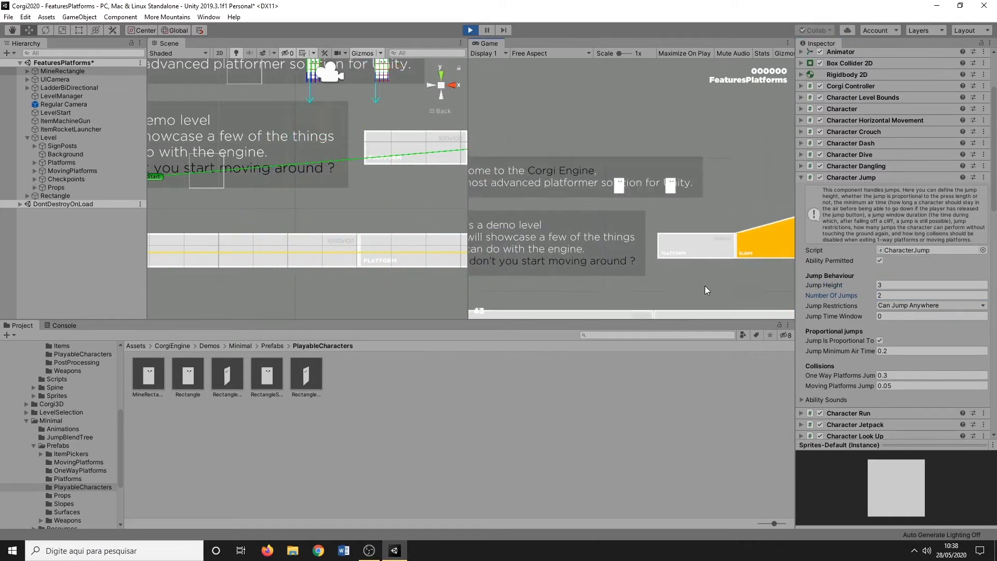
key("Left")
key("space")
key("space")
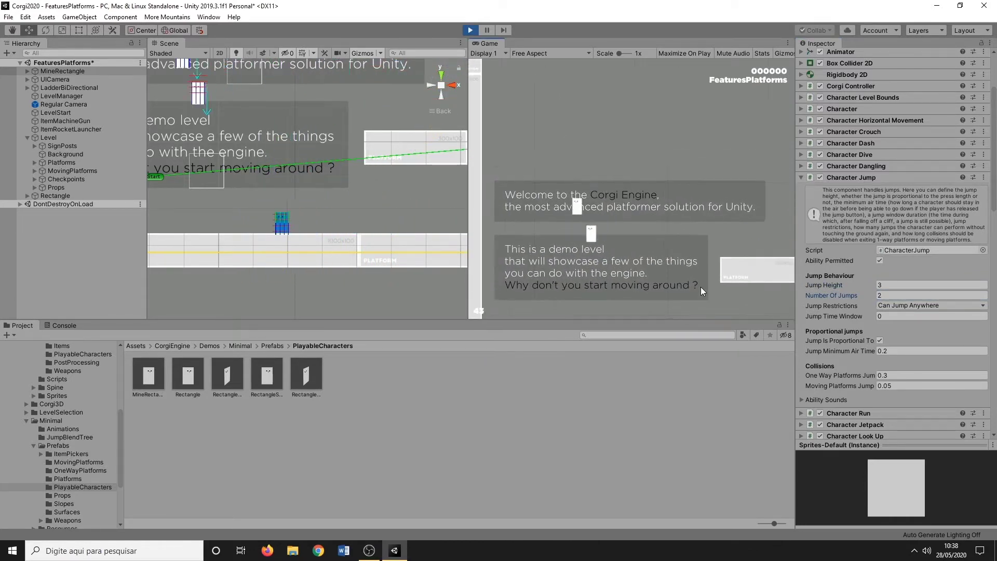
key("Right")
key("space")
key("space")
key("Left")
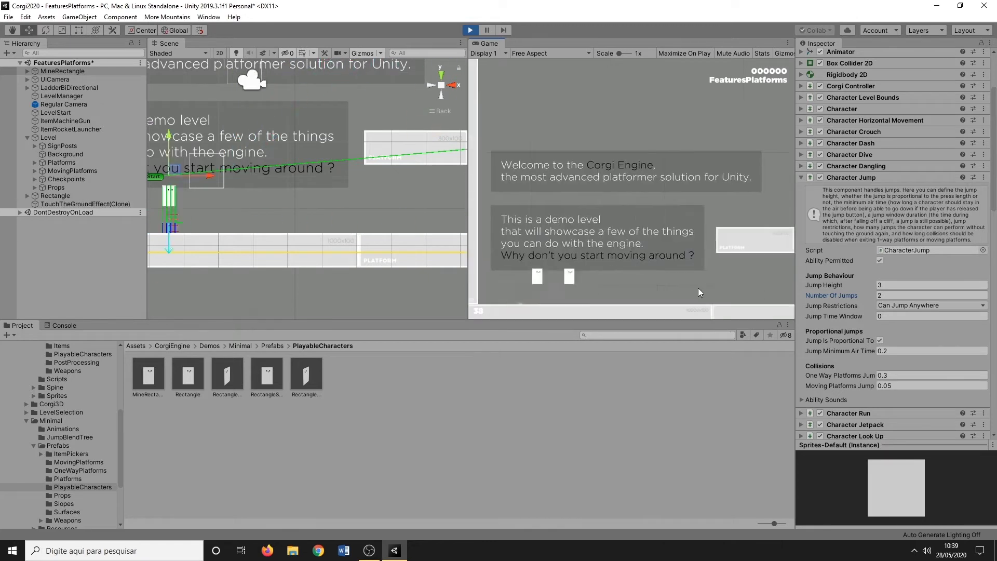
key("Right")
key("Right")
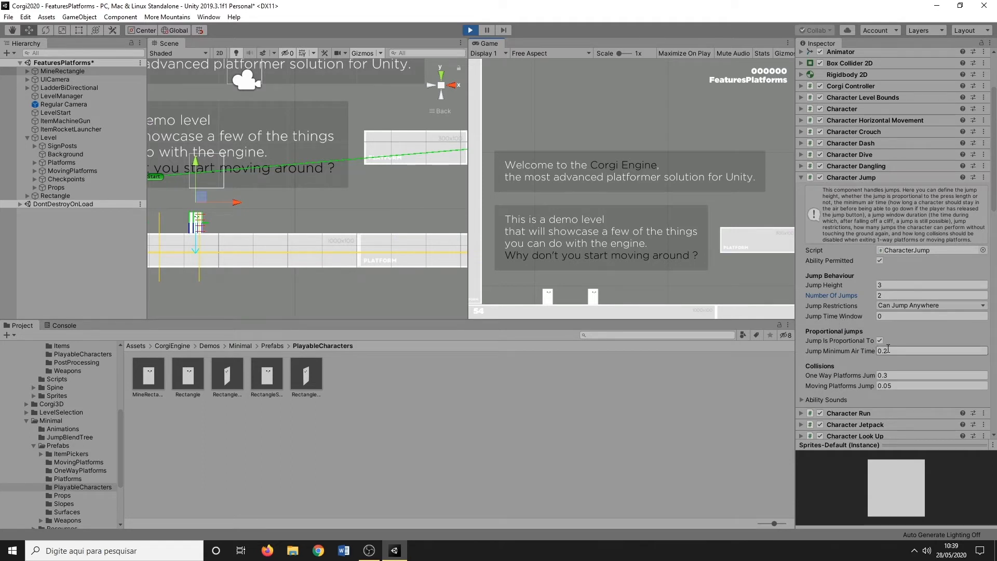
Show the rest of the Character Jump settings and walk the characters to the wall at the level's start
scroll(887, 349, "down", 3)
key("Left")
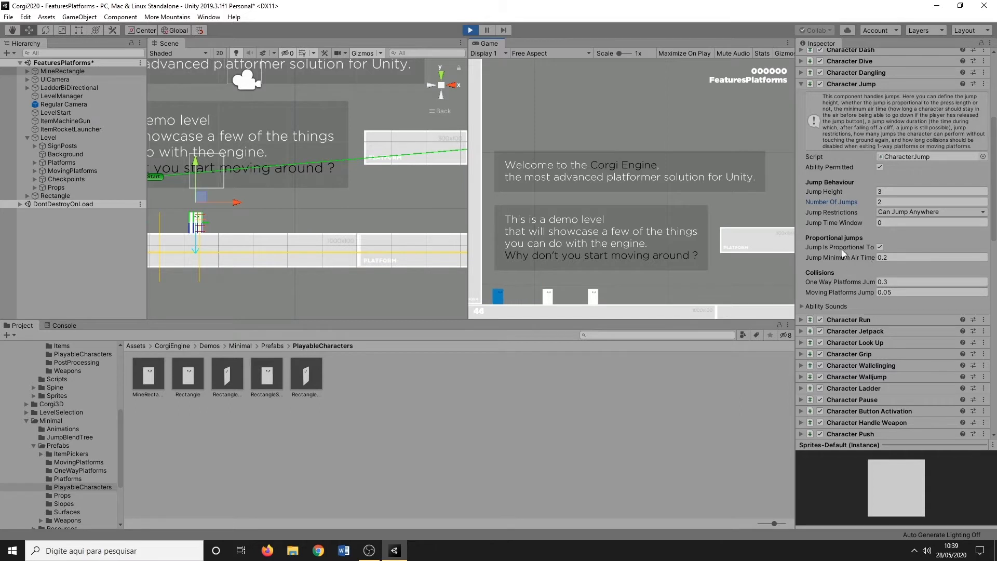
key("Right")
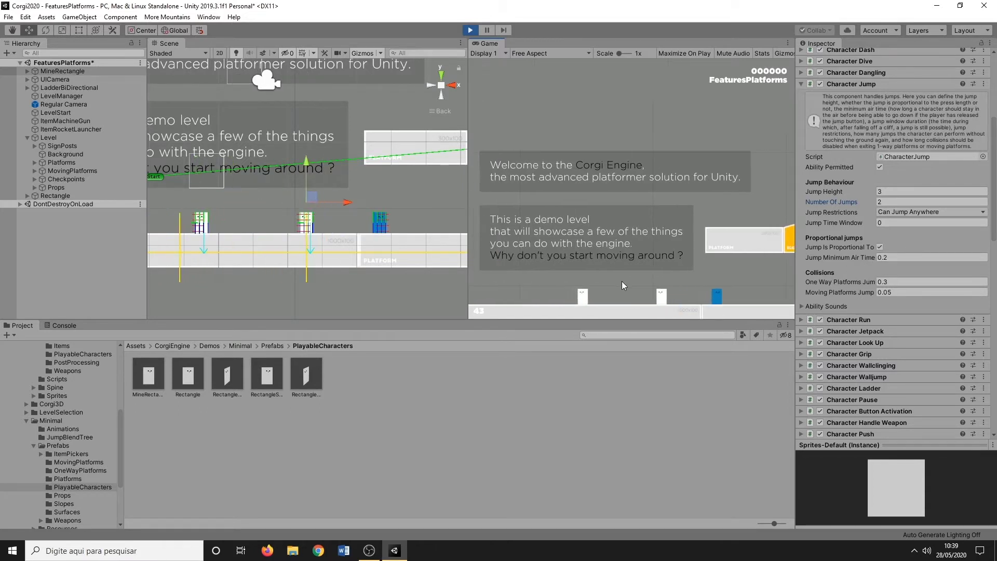
key("Left")
key("Right")
key("Left")
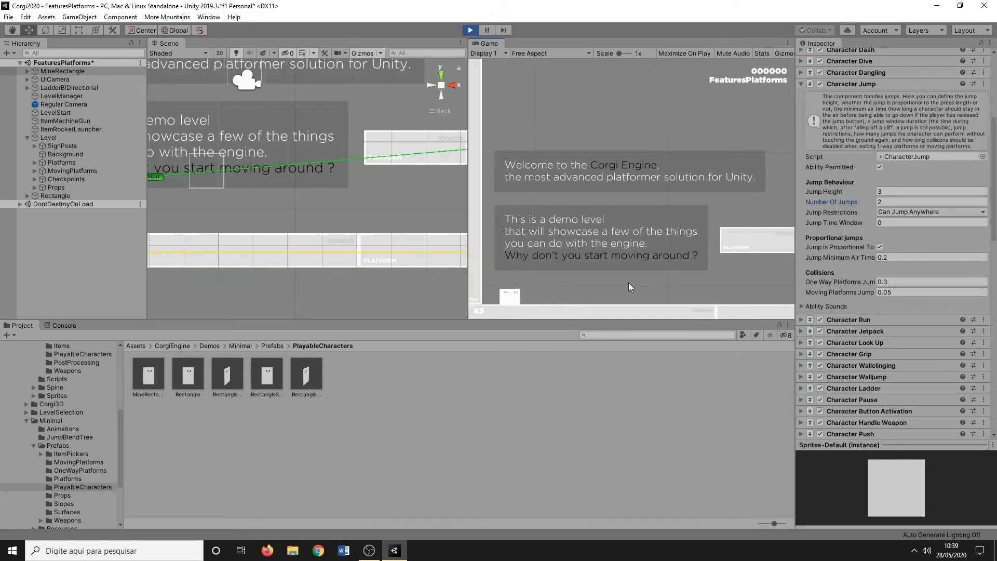
Jump repeatedly beside the starting wall to compare short and held jumps with the proportional jump option enabled
key("Right")
key("space")
key("Left")
key("space")
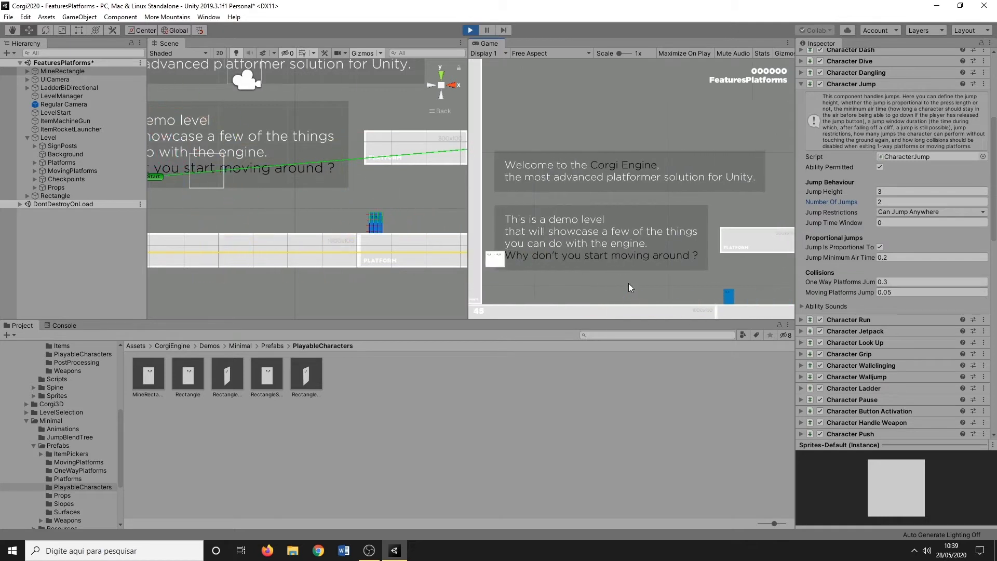
key("Right")
key("space")
key("space")
key("space")
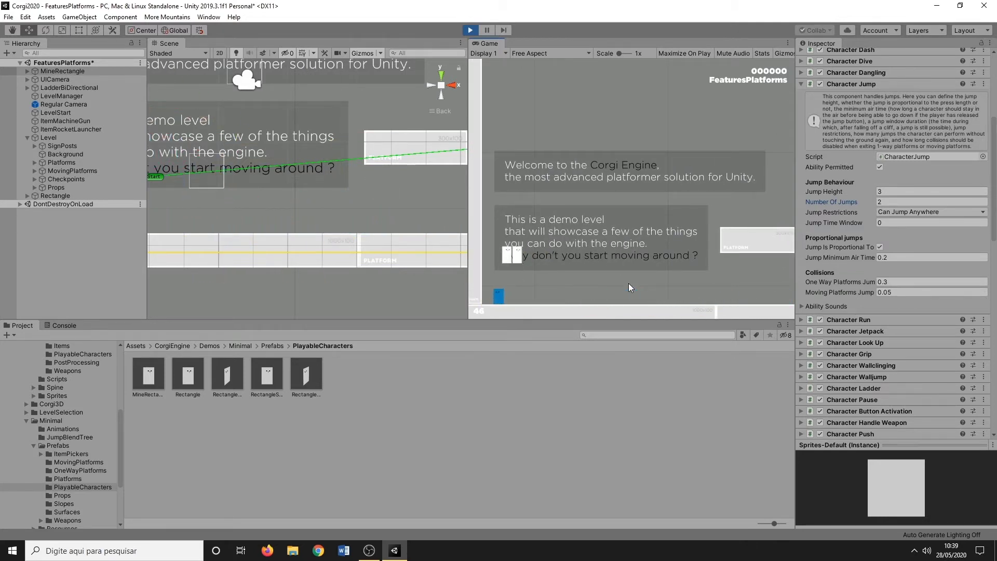
key("space")
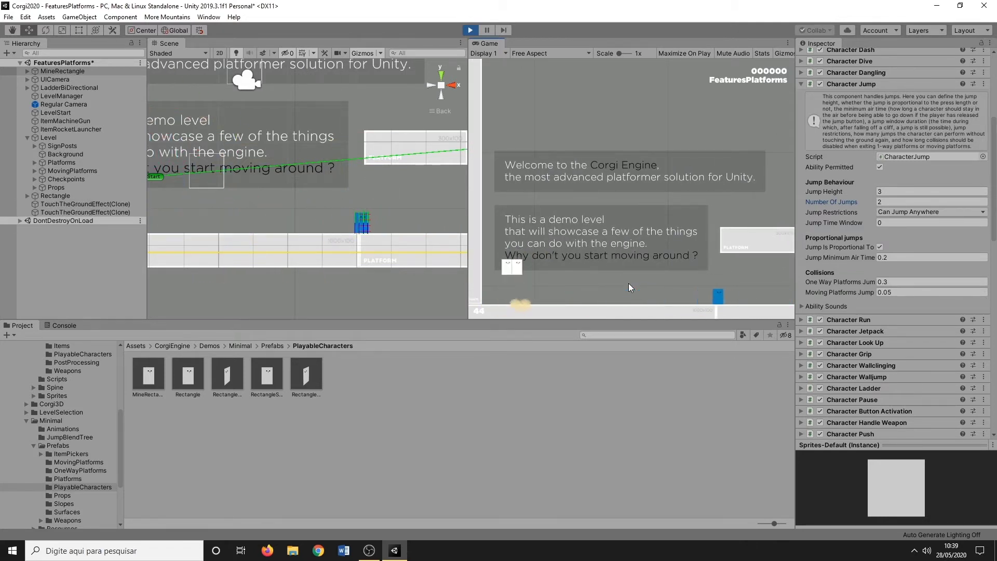
key("space")
key("space")
key("space")
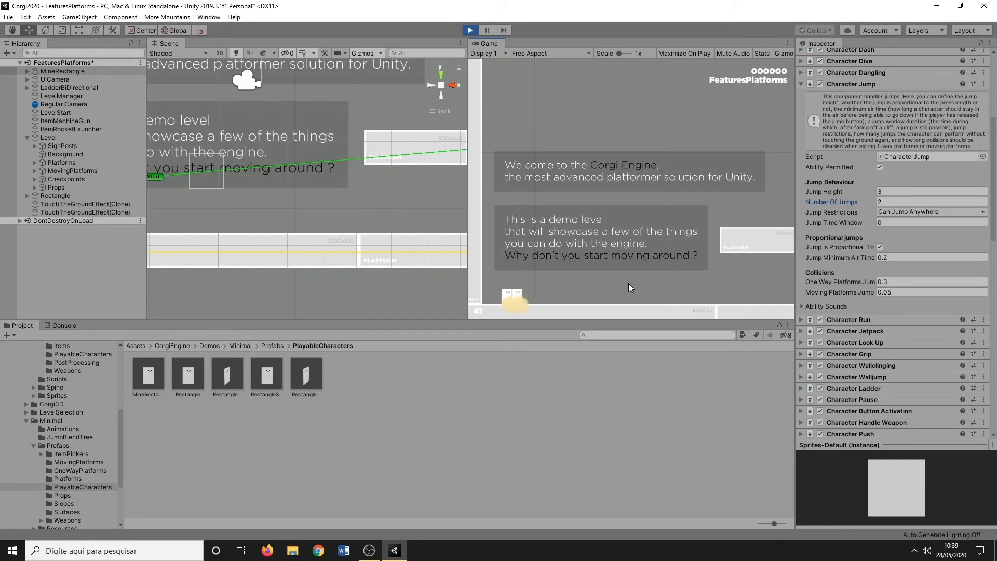
key("space")
key("space")
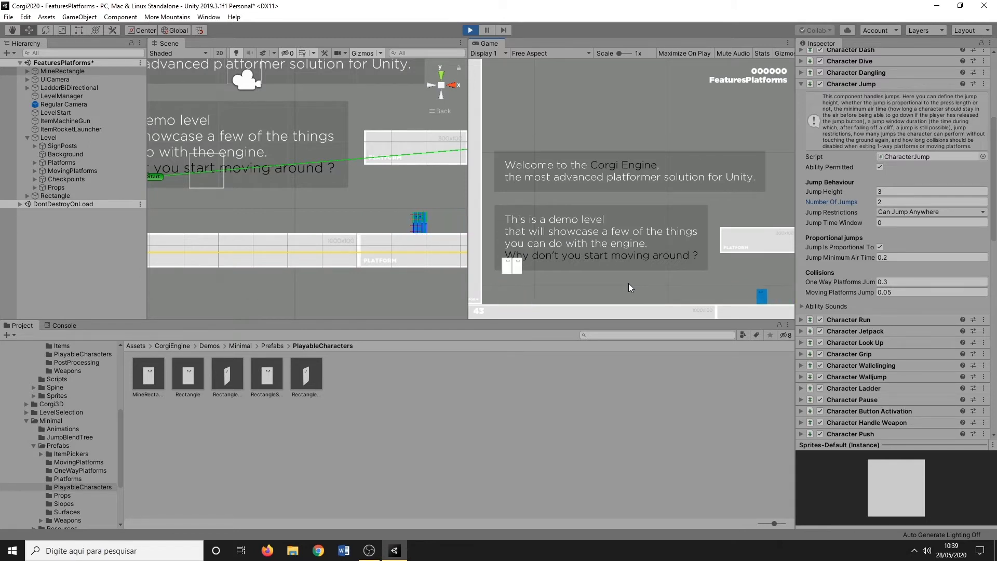
key("space")
key("space")
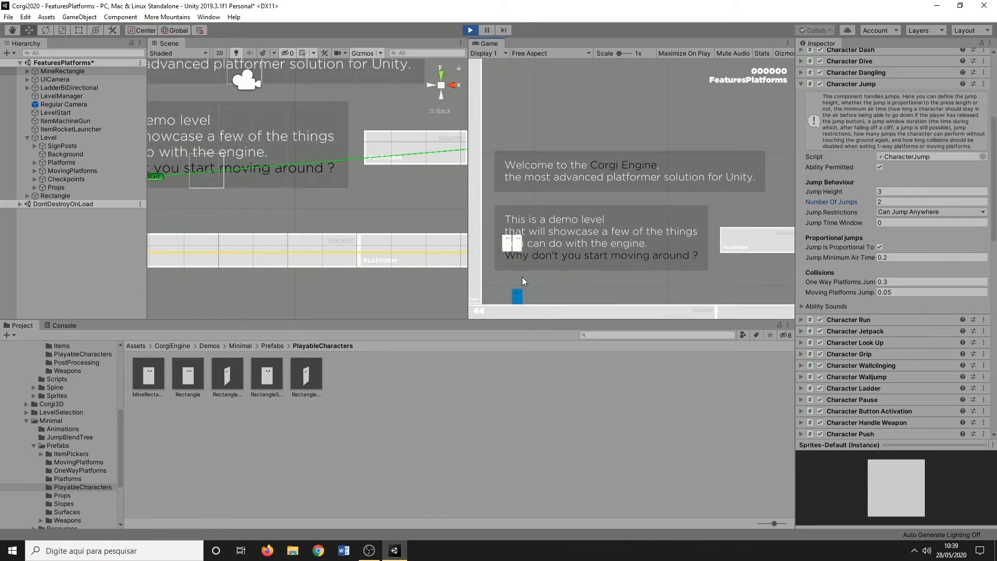
key("space")
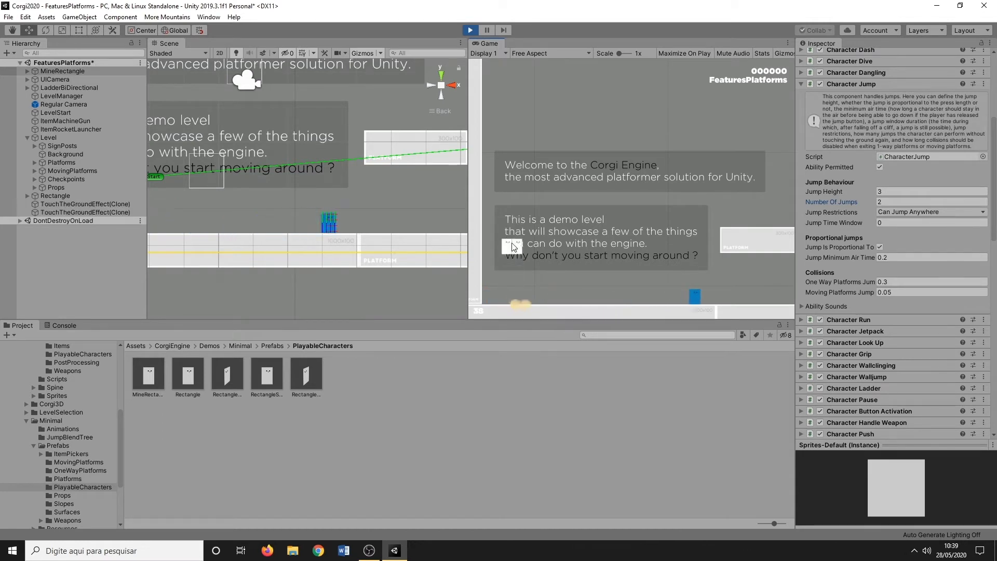
key("space")
key("space")
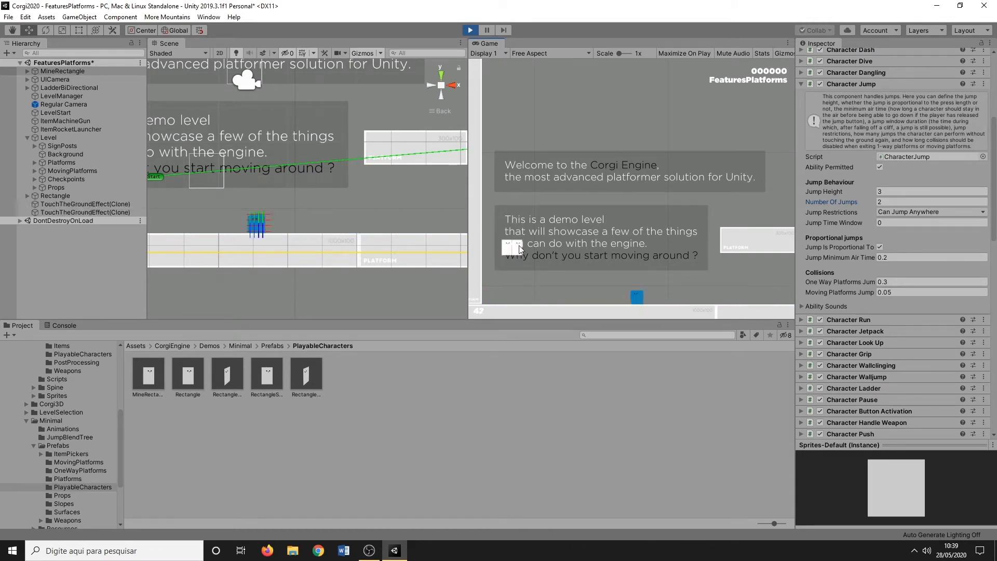
Set MineRectangle's Jump Minimum Air Time to 0.01 and test it with repeated jumps in place
key("Right")
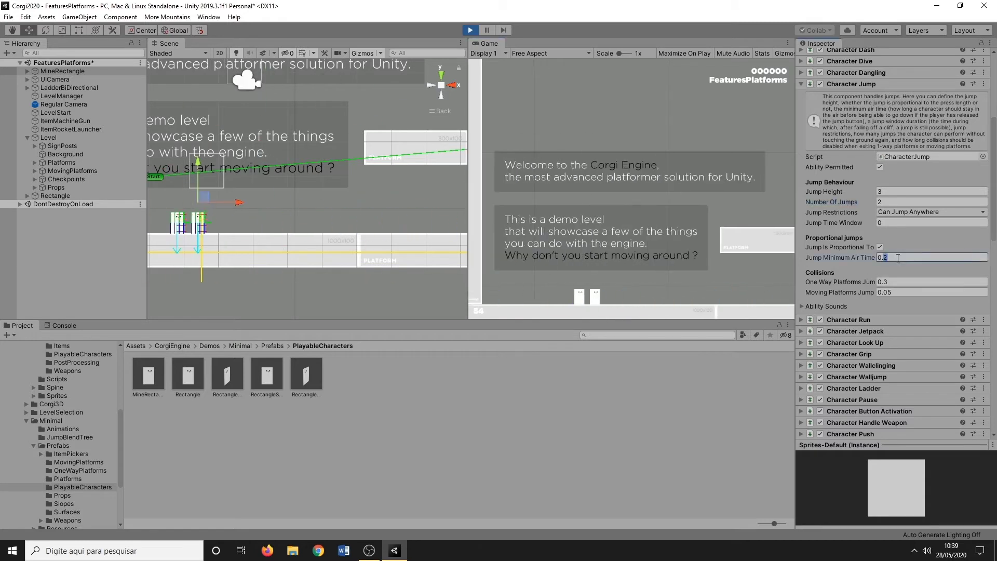
left_click(601, 253)
key("space")
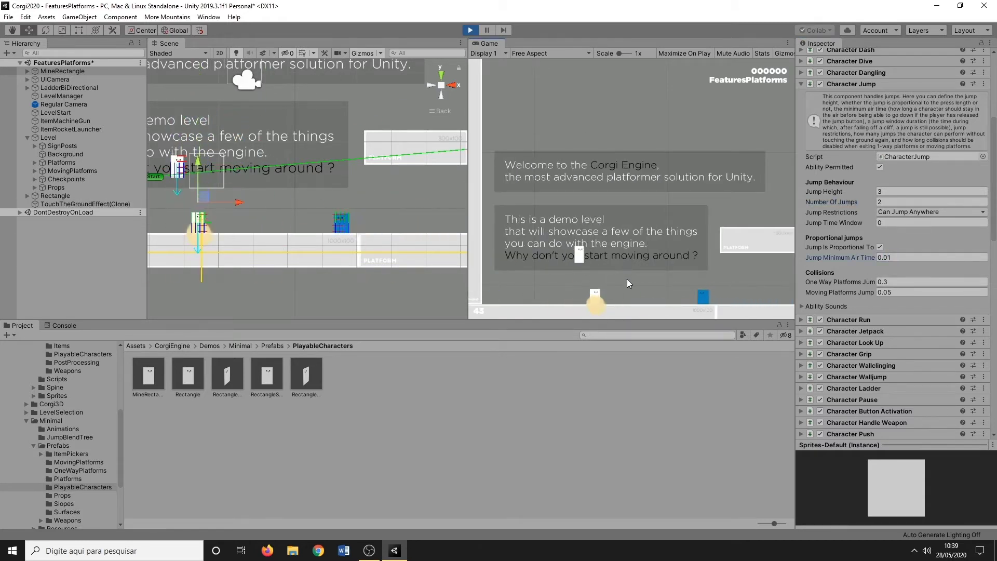
key("space")
key("space")
key("space")
key("space")
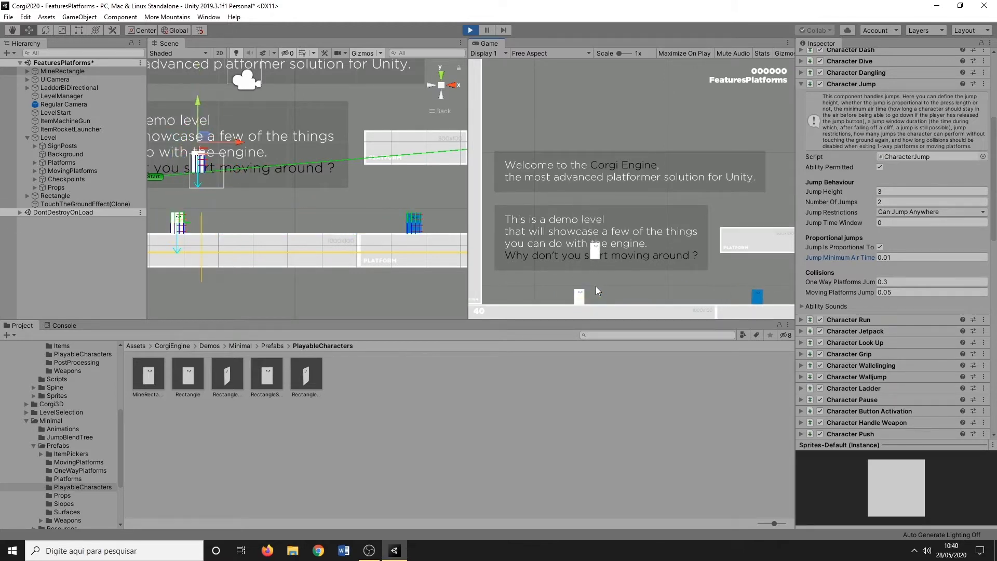
key("space")
key("space")
key("space")
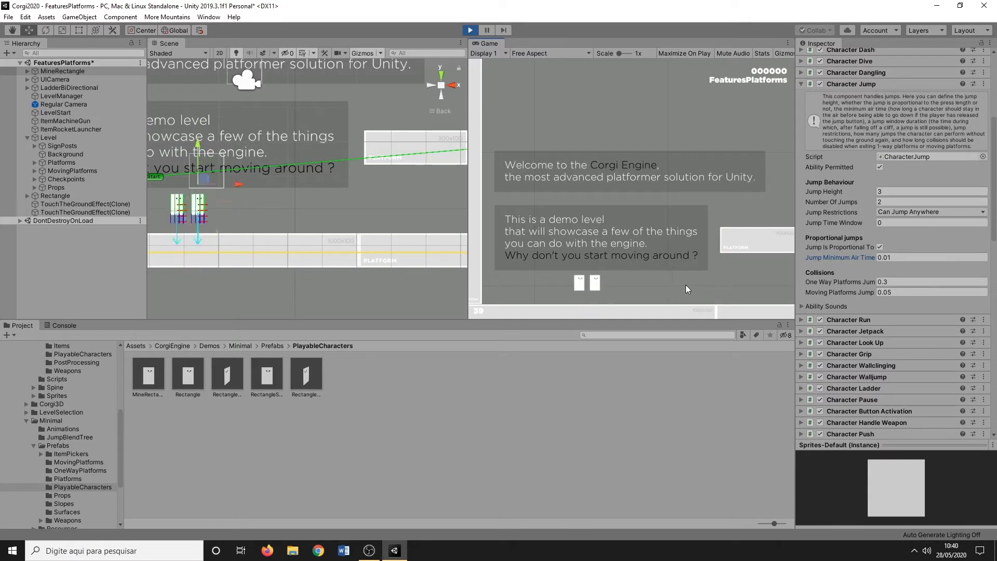
Set MineRectangle's Jump Minimum Air Time back to 0.2 and test it with a few jumps in place
left_click(896, 257)
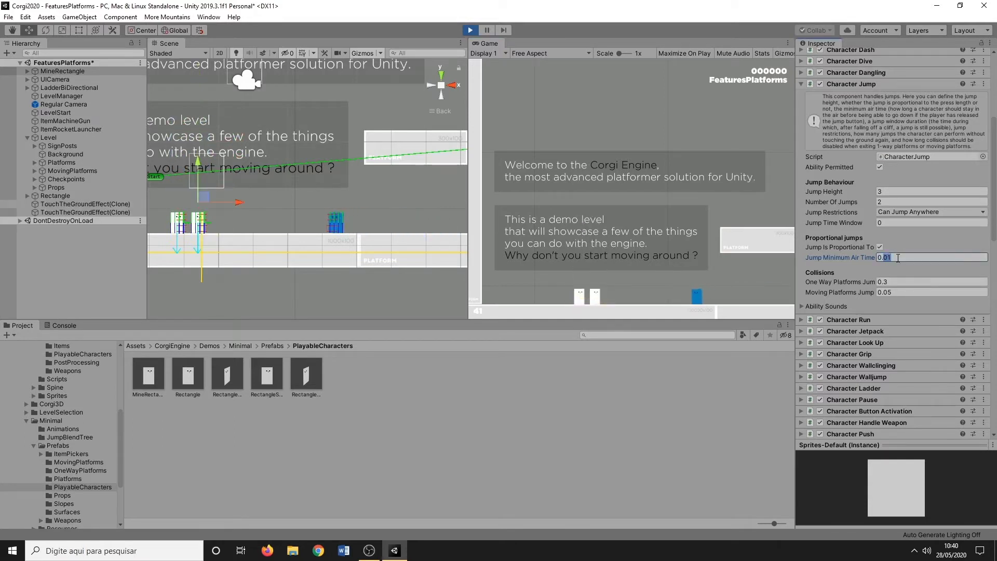
double_click(897, 257)
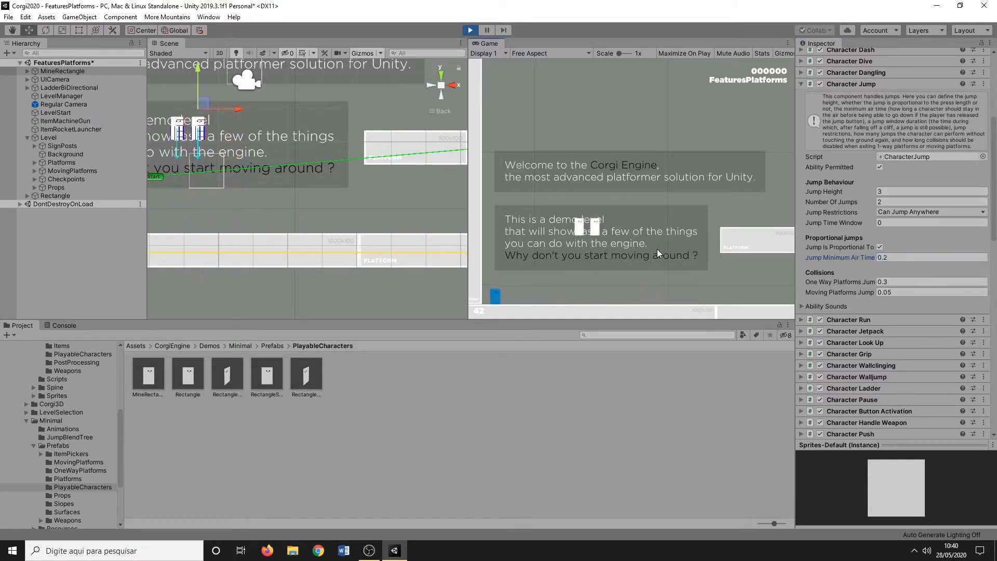
key("space")
key("space")
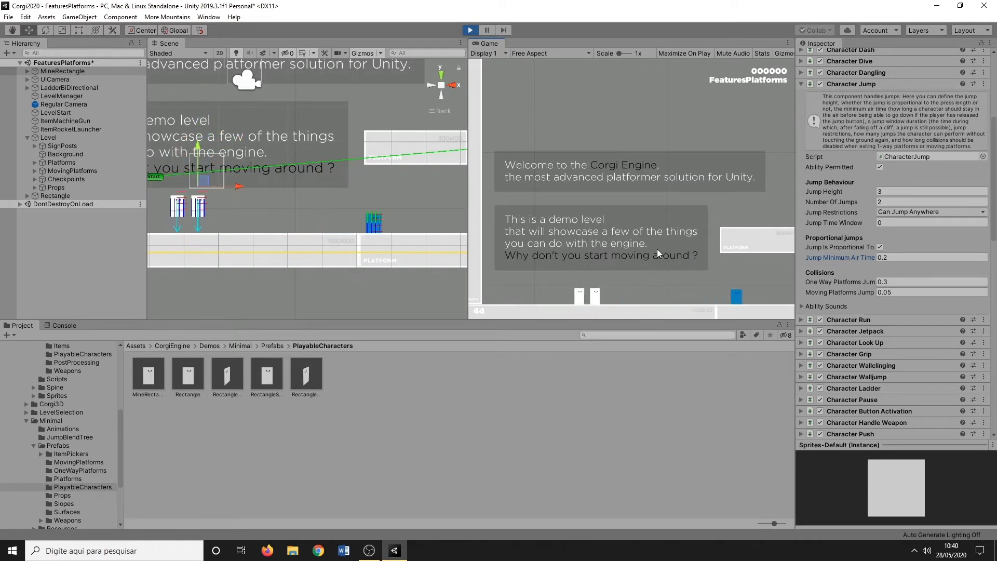
key("space")
Set MineRectangle's Jump Minimum Air Time to 0.1 and test it by jumping in place and in both directions
double_click(894, 257)
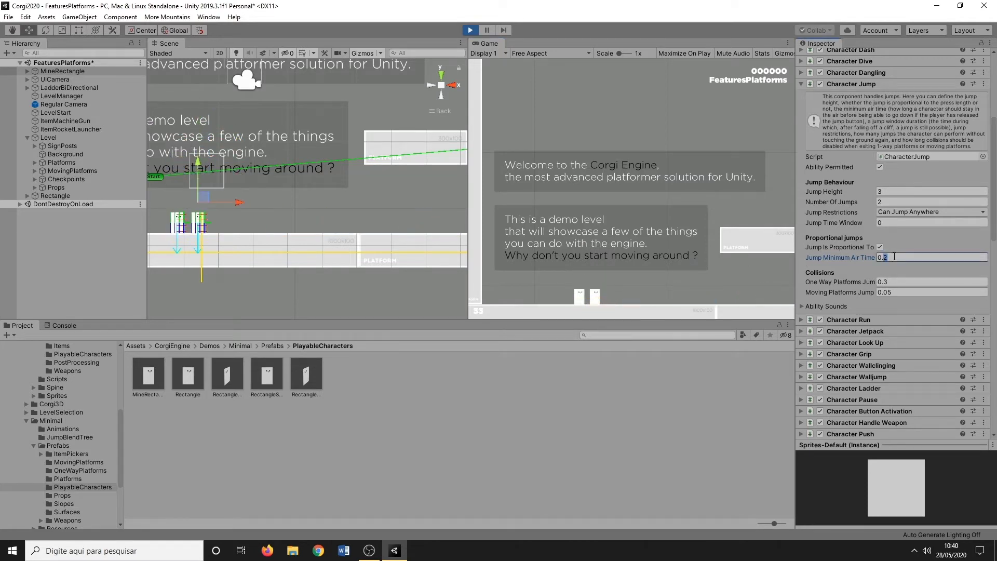
left_click(676, 281)
key("space")
key("space")
key("space")
key("space")
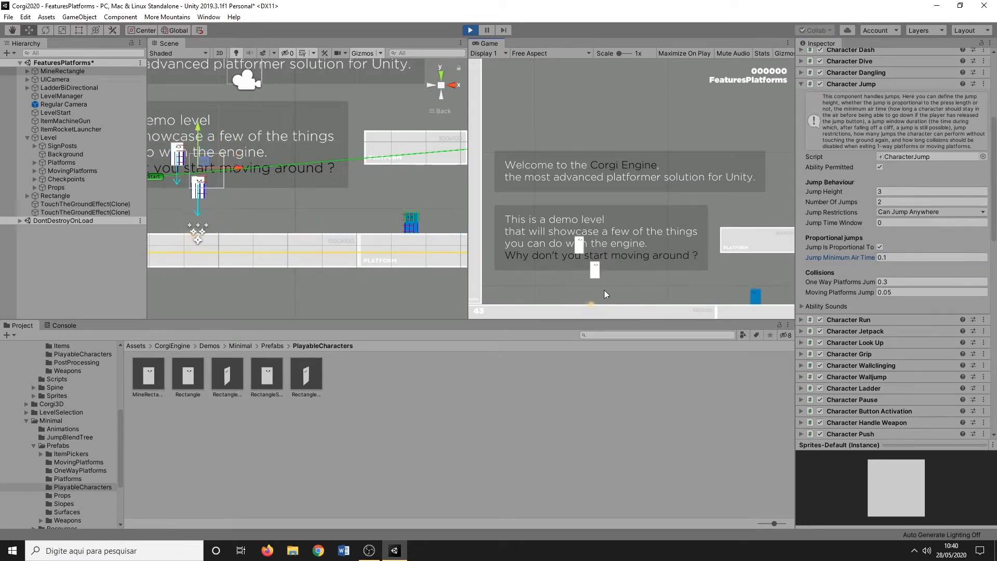
key("space")
key("Right")
key("space")
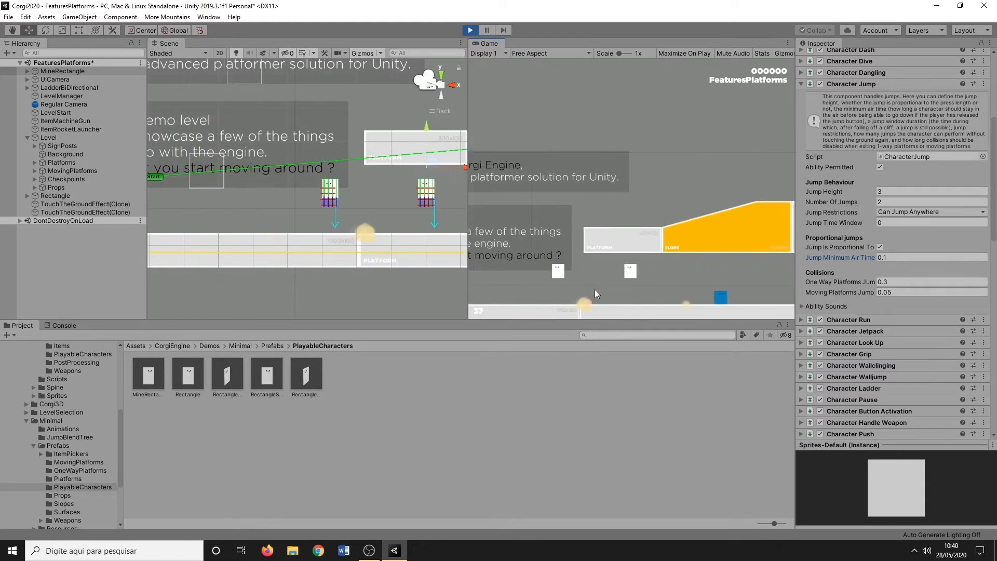
key("Left")
key("space")
key("Right")
Set MineRectangle's Jump Minimum Air Time to 0.2 and show the Character Run settings instead of Character Jump
left_click(892, 257)
type("0.2")
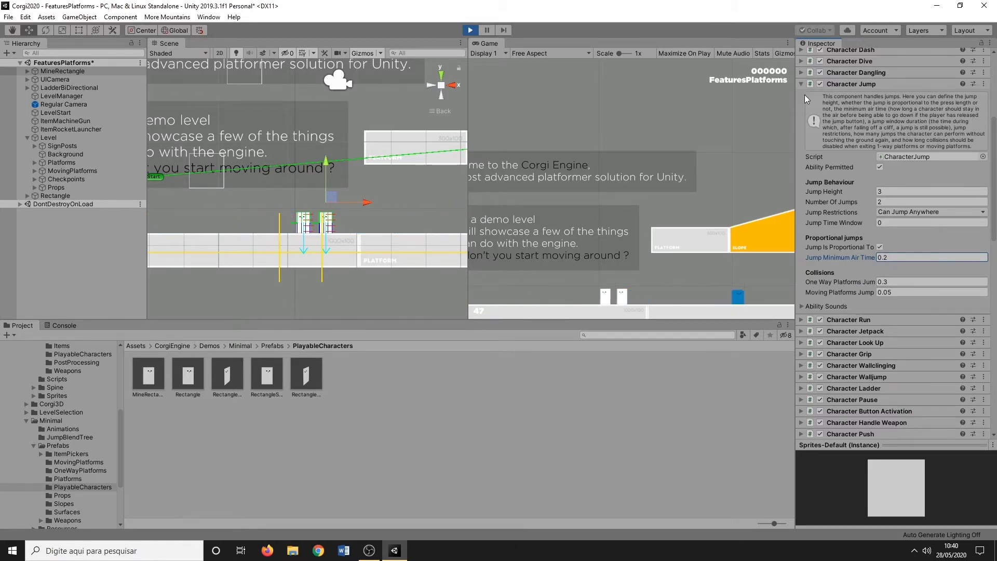
left_click(852, 84)
left_click(848, 95)
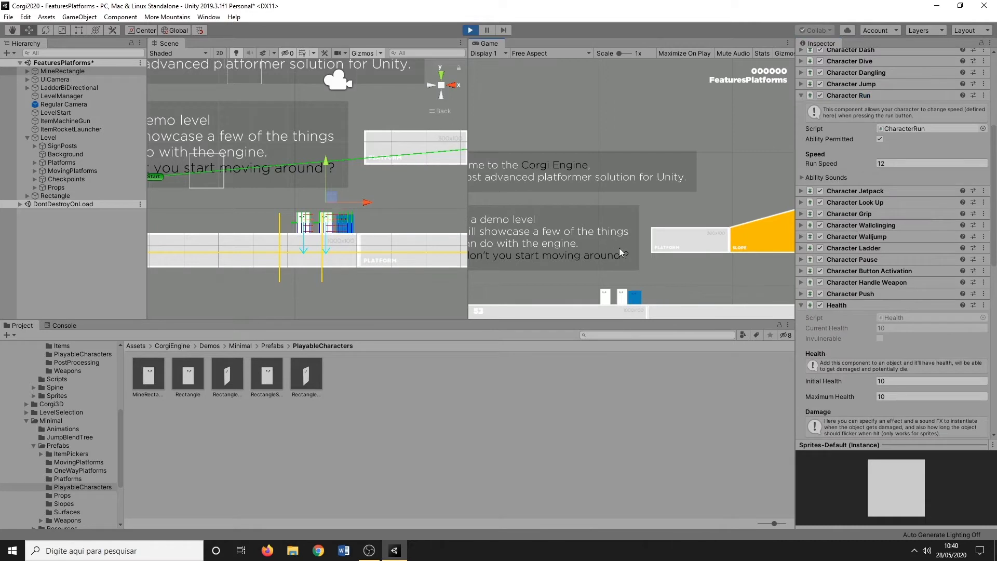
Set MineRectangle's Run Speed to 20 and test it by running in both directions across the starting platform
left_click(893, 164)
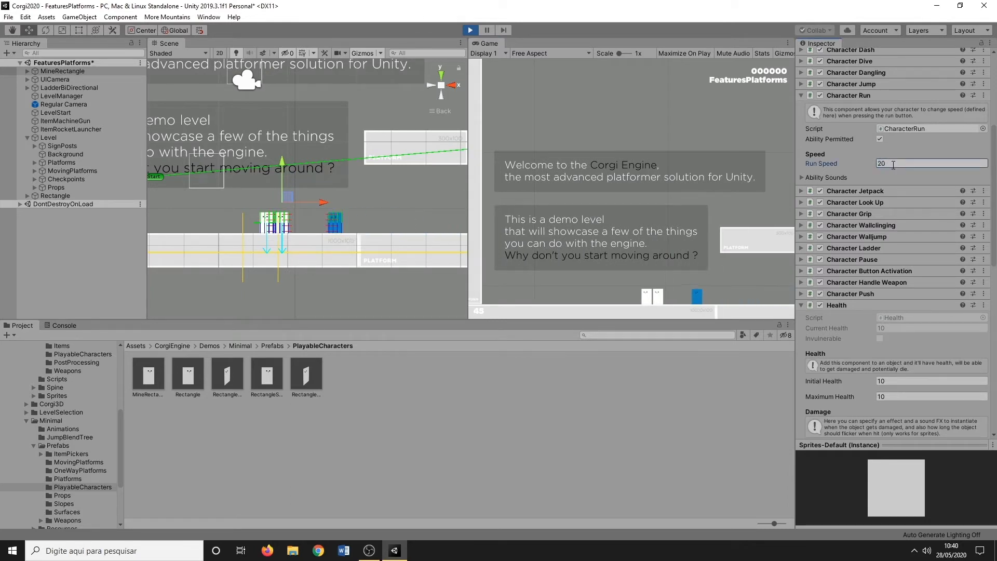
left_click(636, 246)
key("shift+Left")
key("shift+Right")
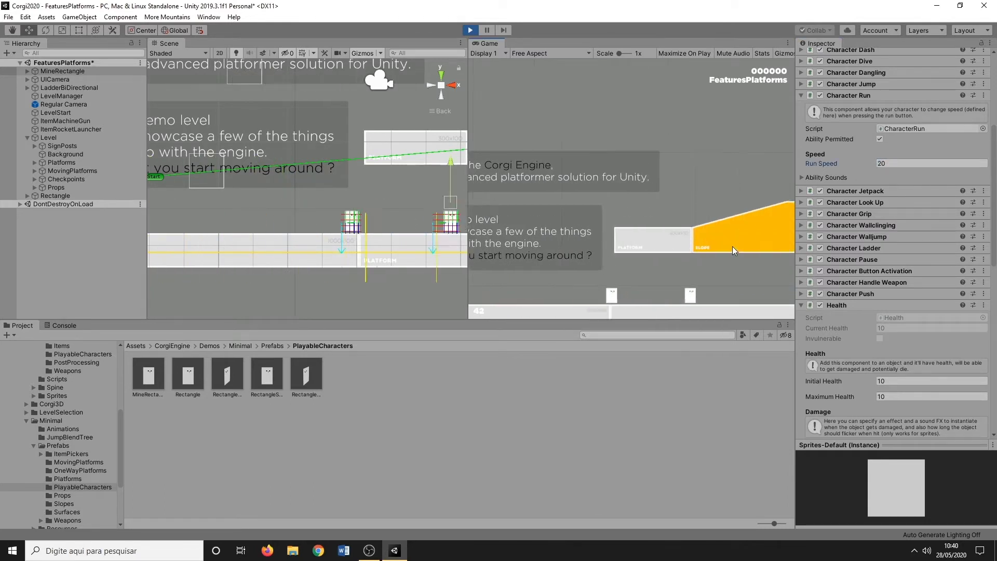
key("shift+Left")
key("shift+Right")
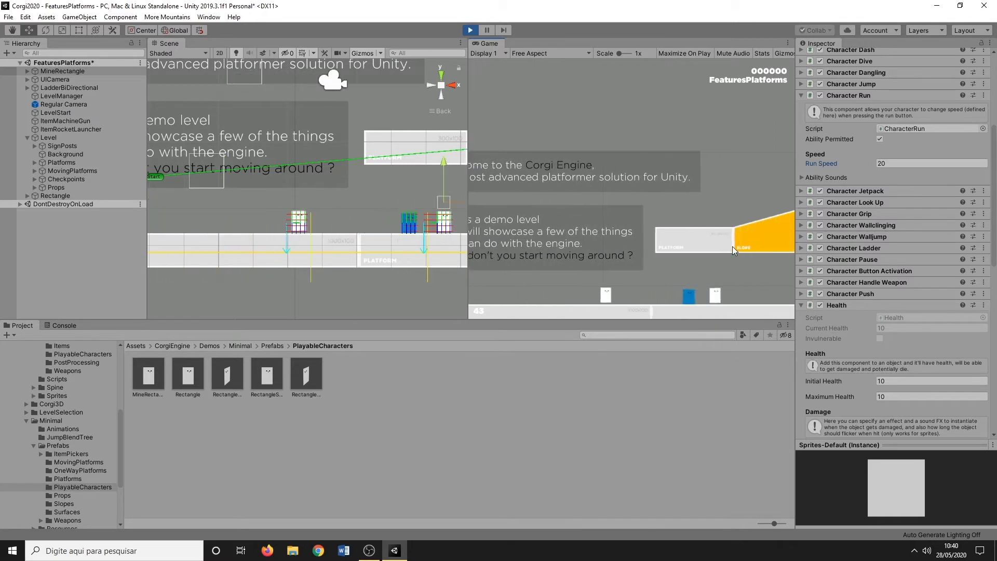
Finish the run test, set MineRectangle's Run Speed to 12 and show the Character Jetpack settings
key("shift+Left")
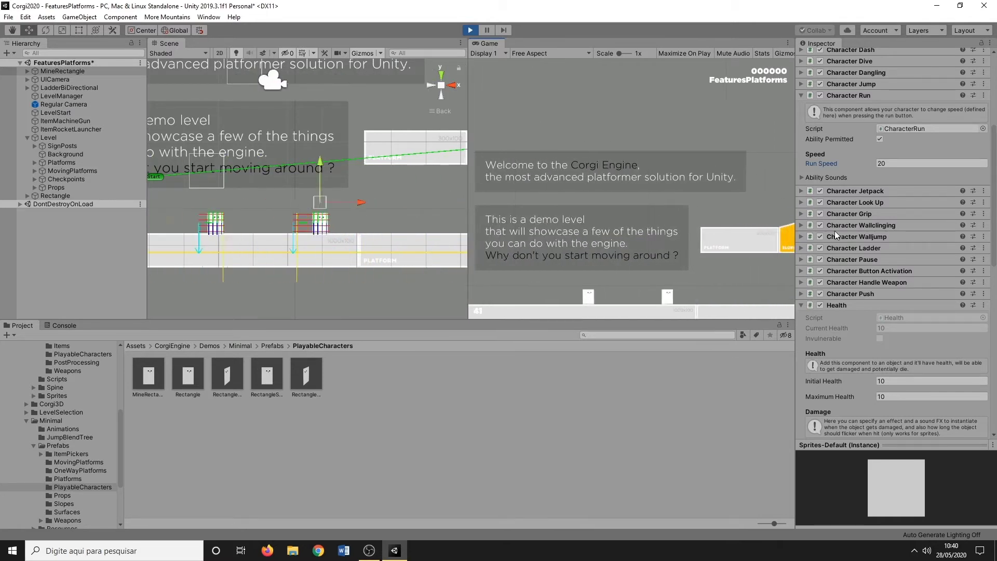
left_click(892, 164)
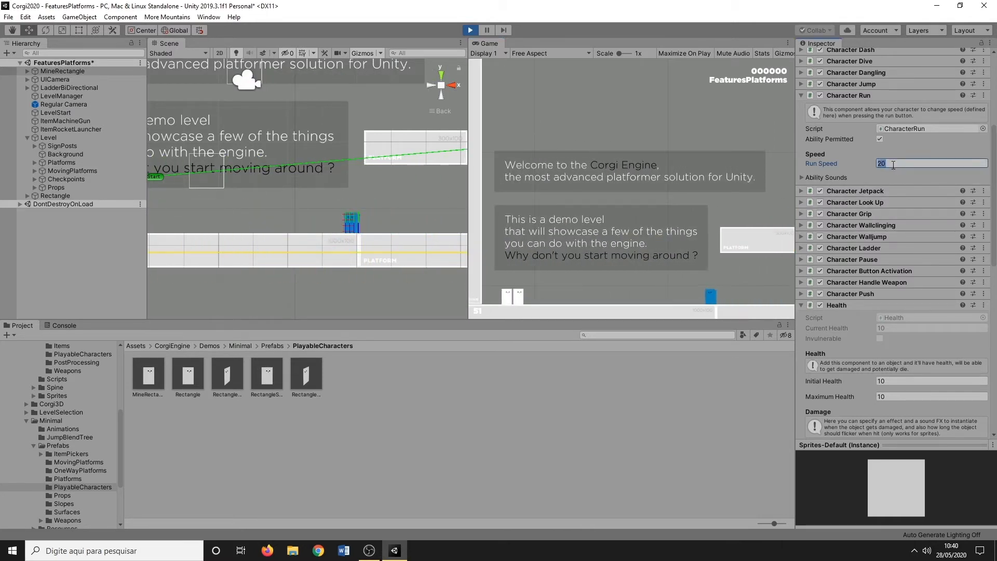
left_click(801, 191)
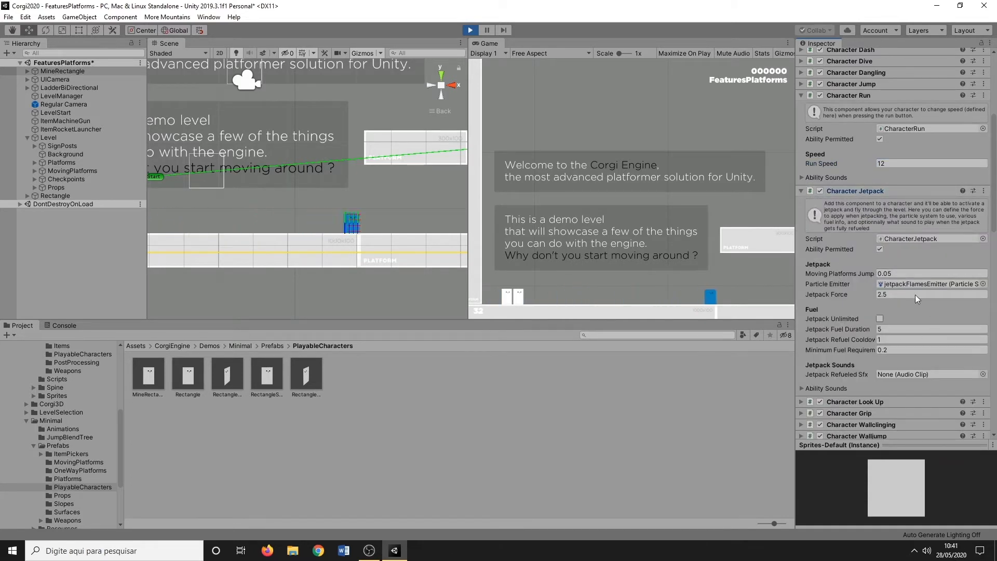
Test MineRectangle's jetpack by flying up from the starting platform and steering in both directions
key("q")
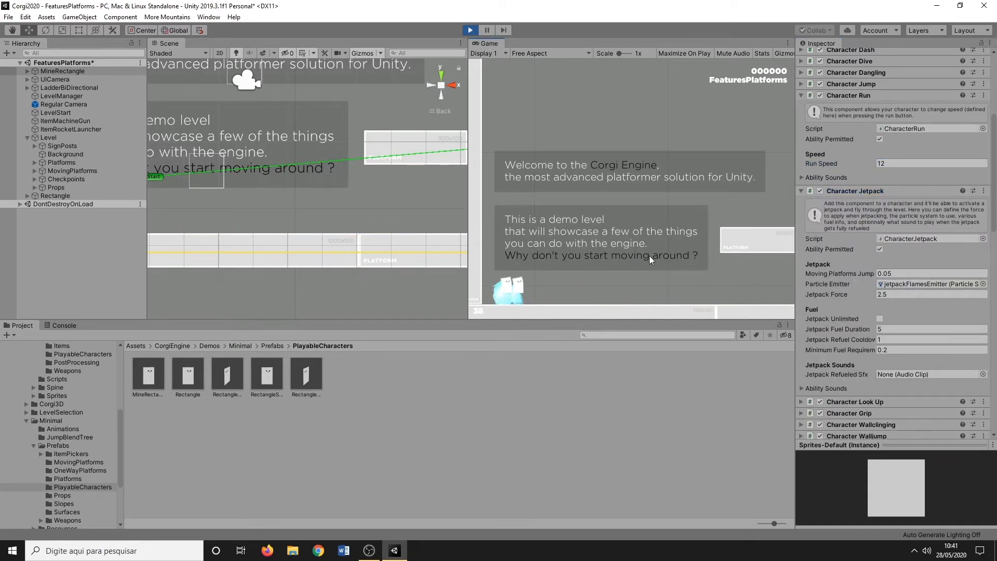
key("Right")
key("Left")
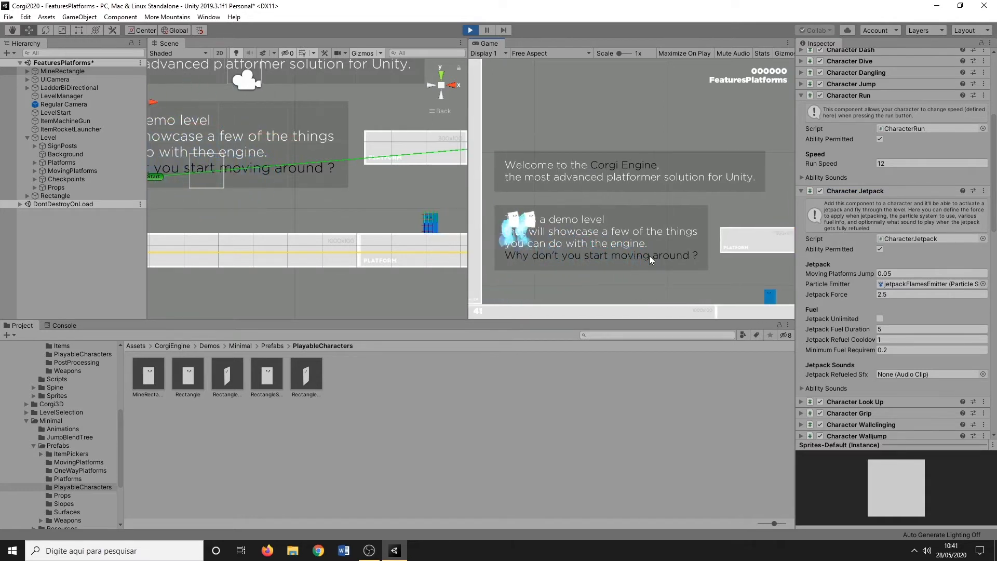
key("Right")
key("Left")
key("Right")
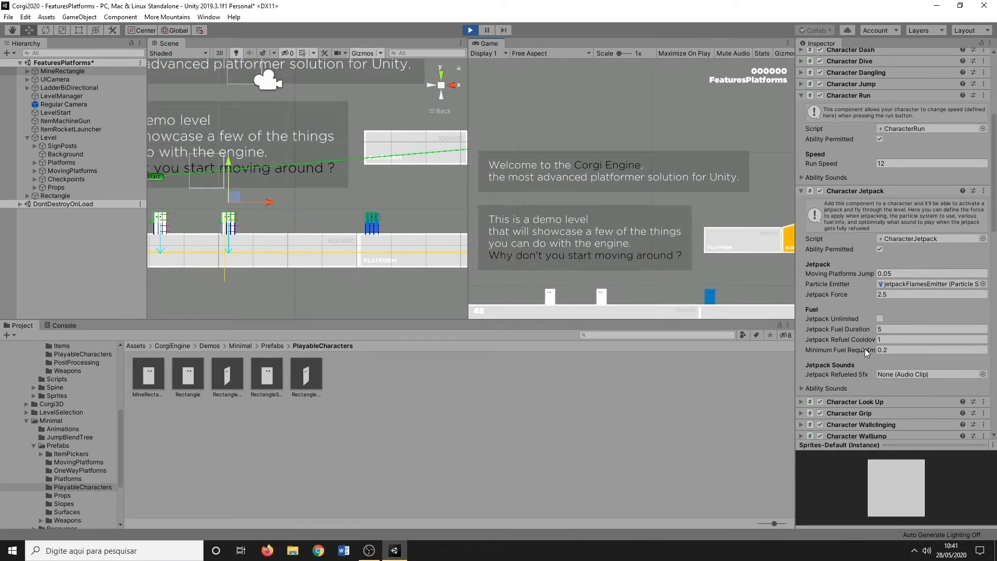
Set MineRectangle's Jetpack Force to 10 and test it with several jetpack flights above the starting platform
left_click(888, 294)
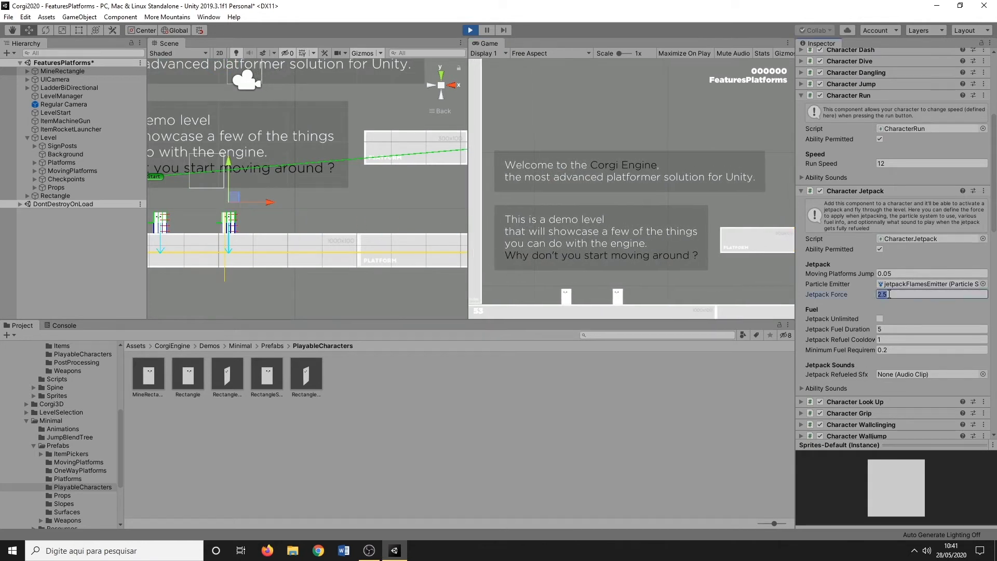
left_click(629, 236)
key("q")
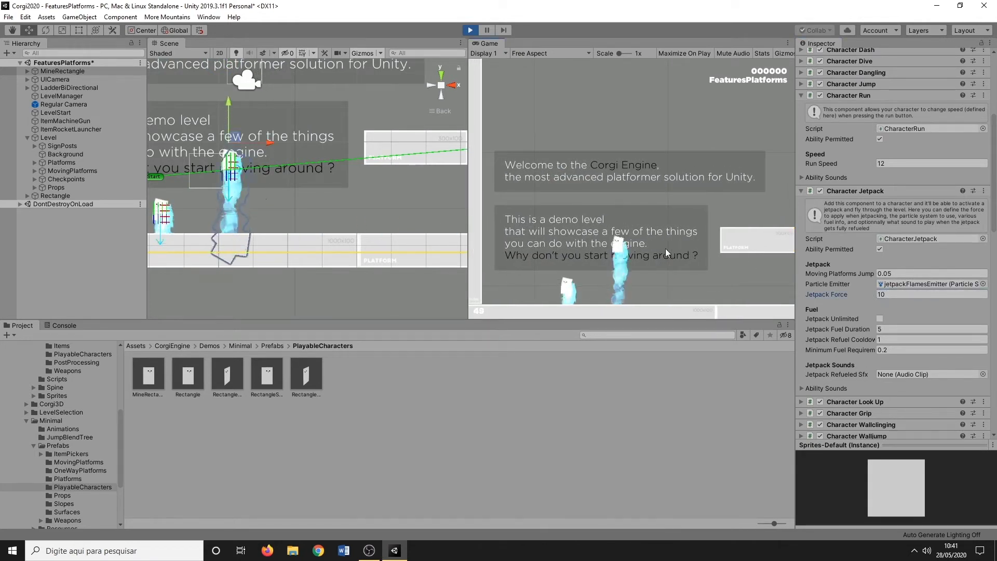
key("q")
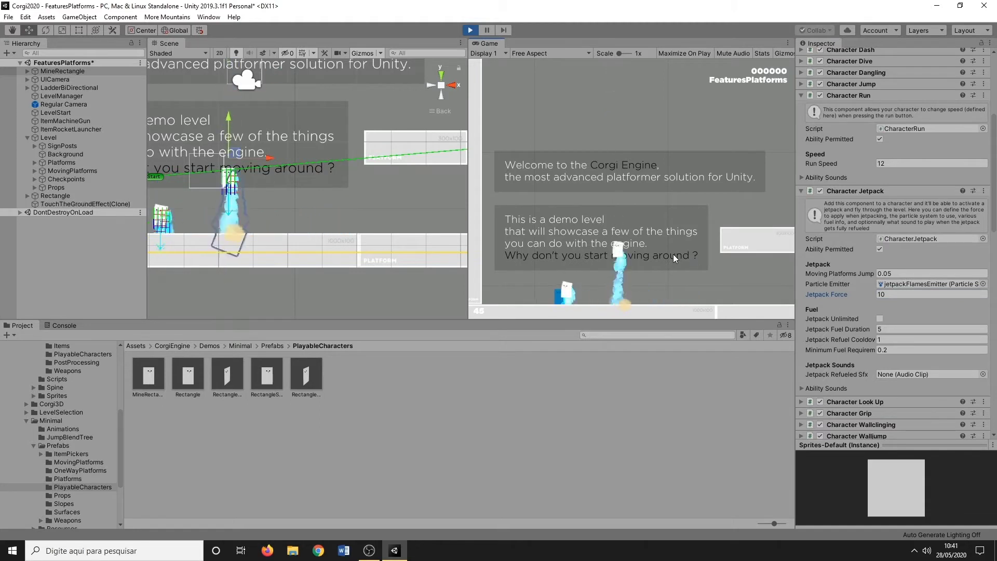
key("Left")
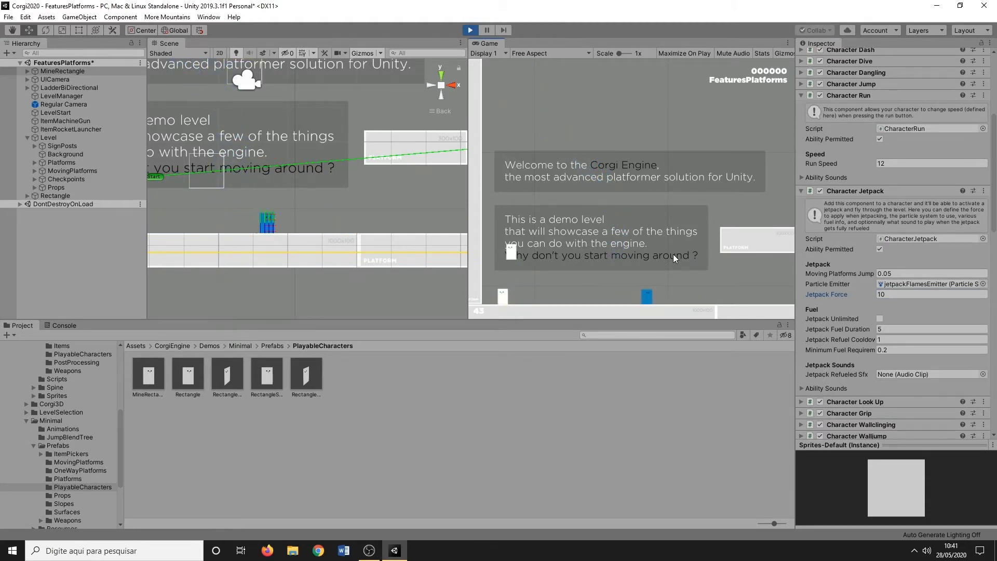
key("q")
key("Right")
key("Left")
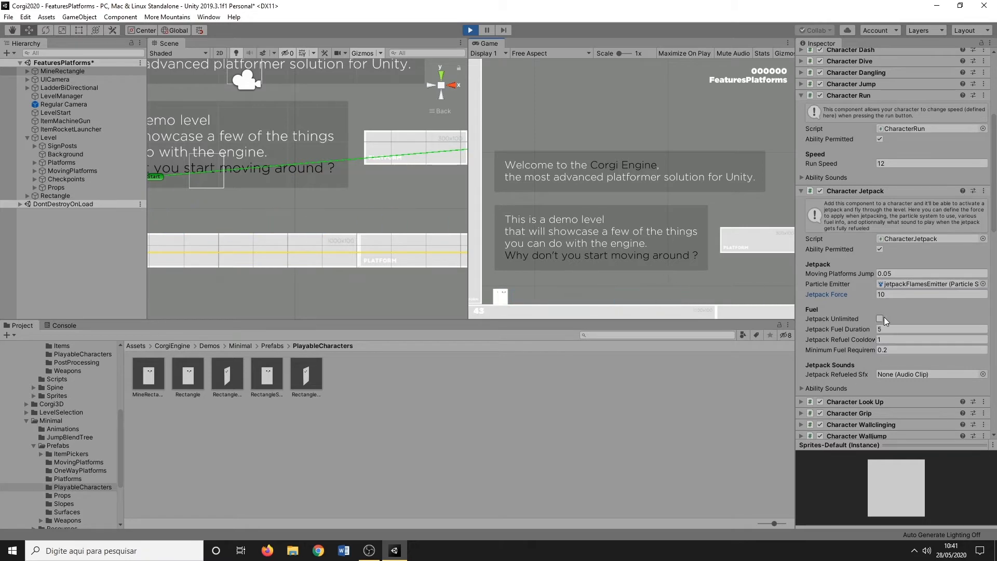
Show the Character Look Up settings instead of Character Jetpack, and jump MineRectangle up to the orange slope
scroll(878, 312, "down", 3)
left_click(801, 97)
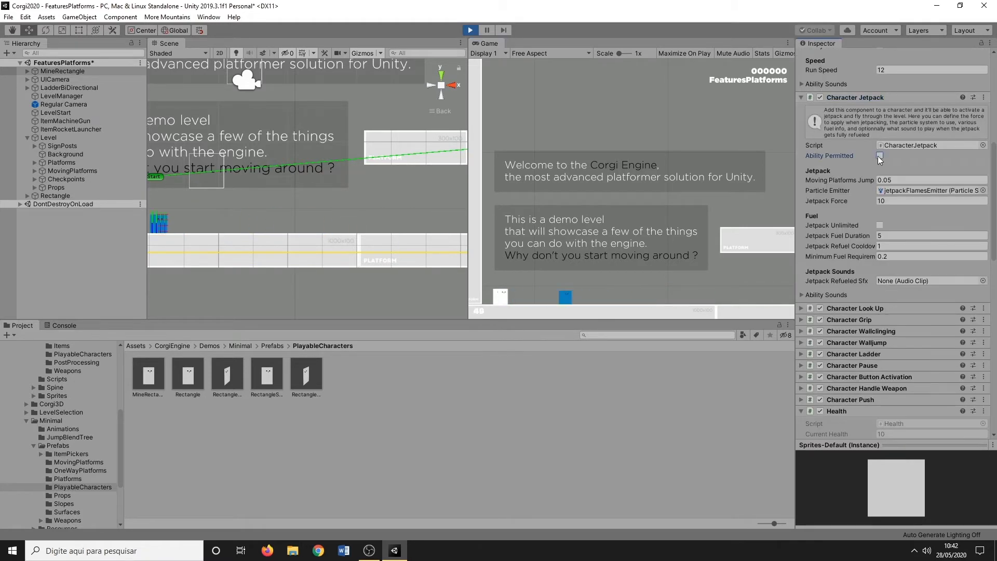
left_click(802, 108)
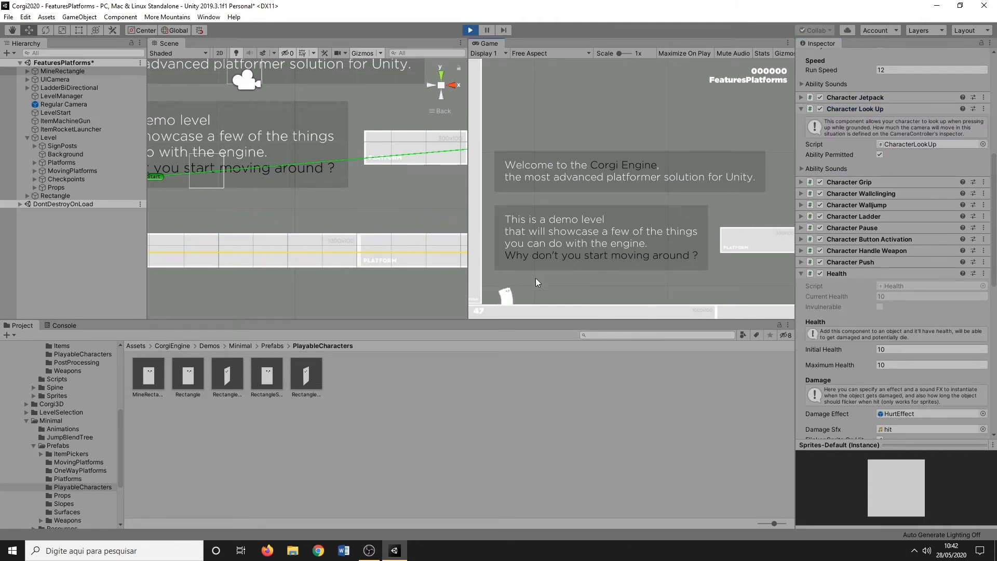
key("Right")
key("space")
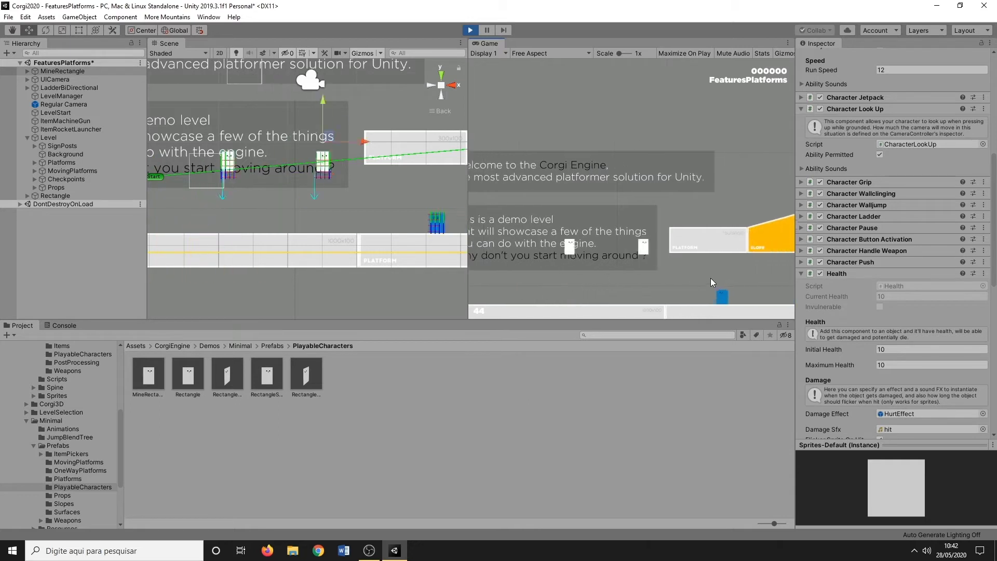
key("space")
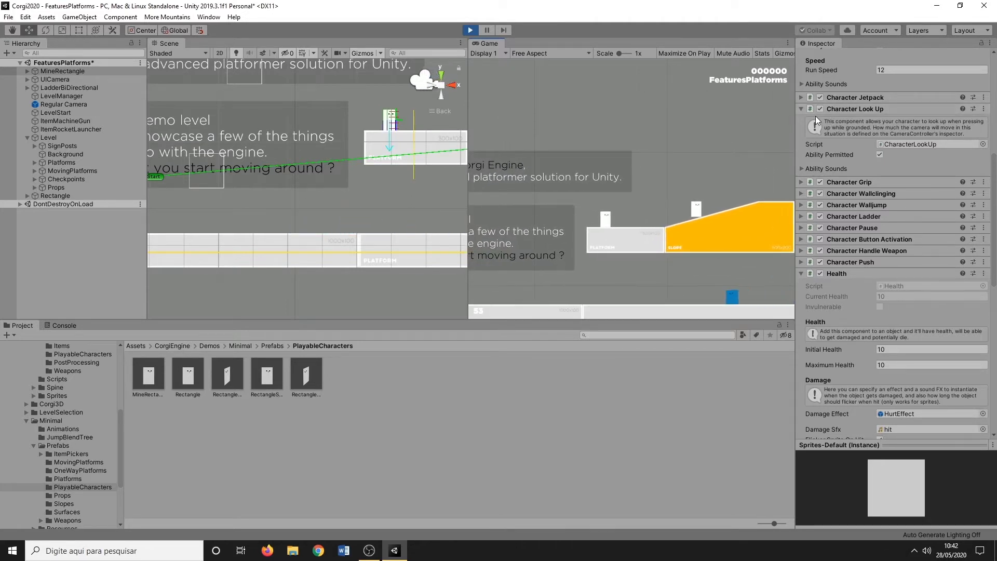
Show the Character Grip settings instead of Character Look Up, then select and frame the Rope above the gap in the Scene view
left_click(800, 109)
left_click(801, 120)
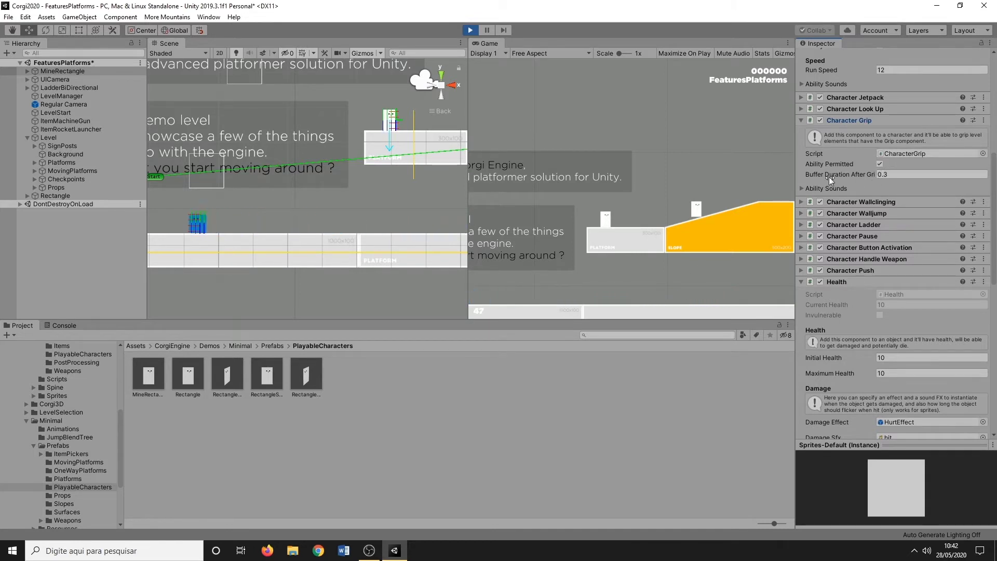
scroll(354, 149, "down", 10)
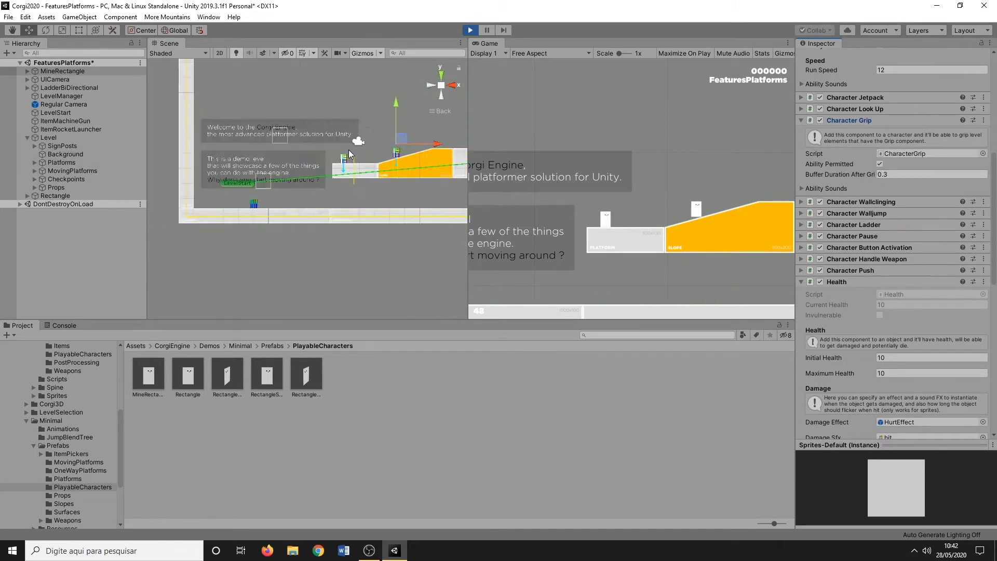
scroll(334, 160, "down", 2)
middle_click_drag(383, 170, 257, 167)
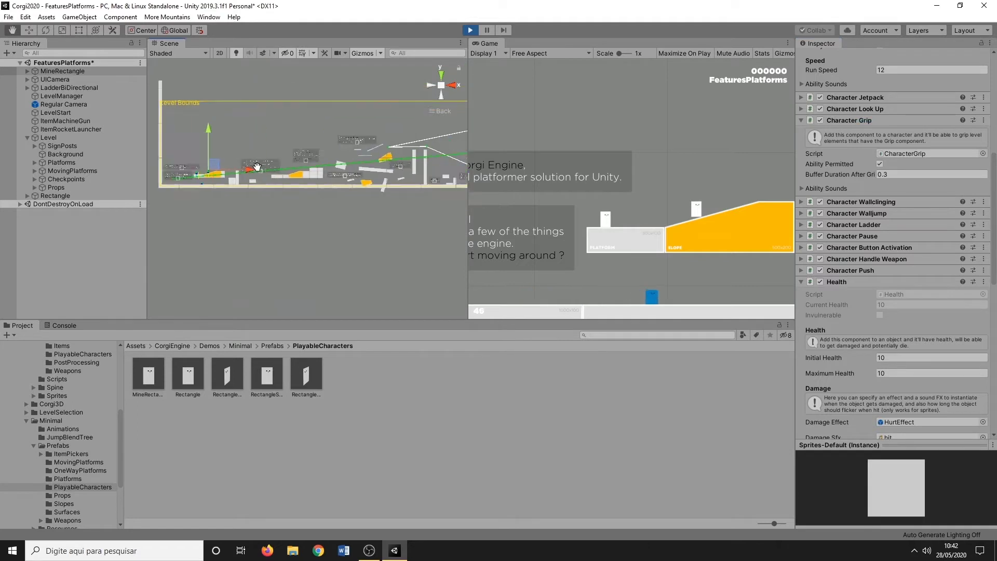
middle_click_drag(349, 168, 185, 174)
middle_click_drag(350, 161, 338, 163)
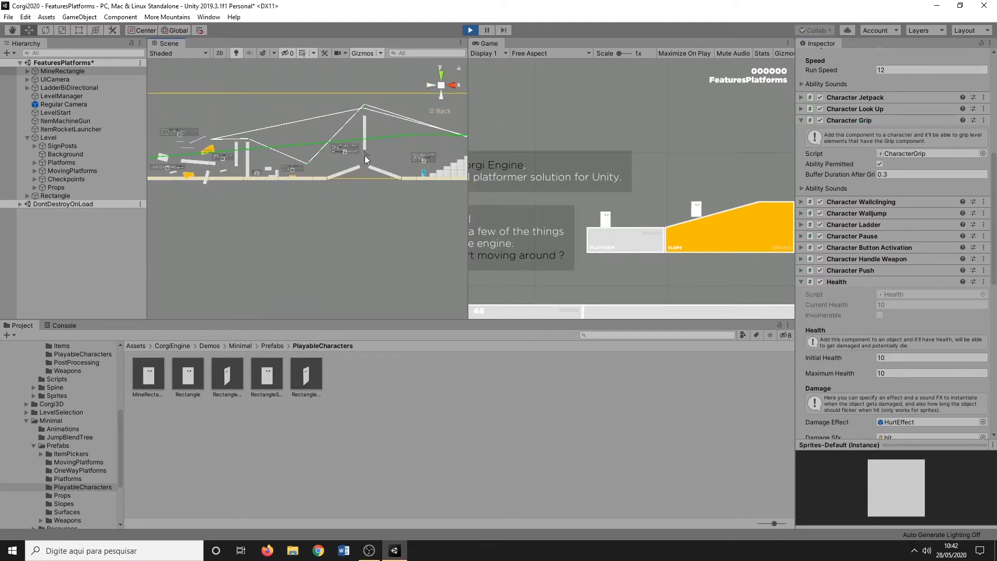
left_click(365, 156)
key("f")
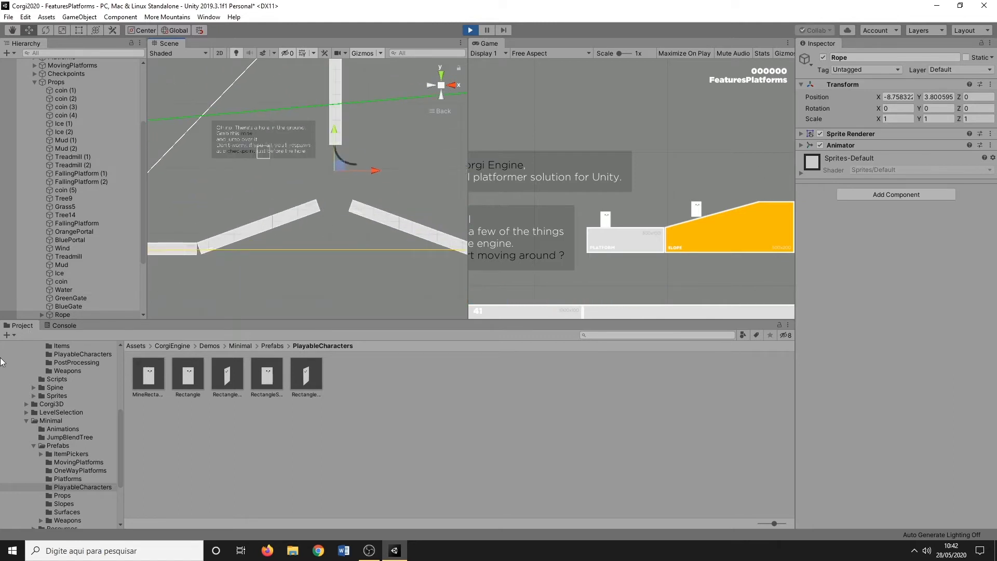
Expand the Rope in the Hierarchy and examine the components of its Grip child object
left_click(40, 314)
left_click(41, 315)
scroll(59, 296, "down", 3)
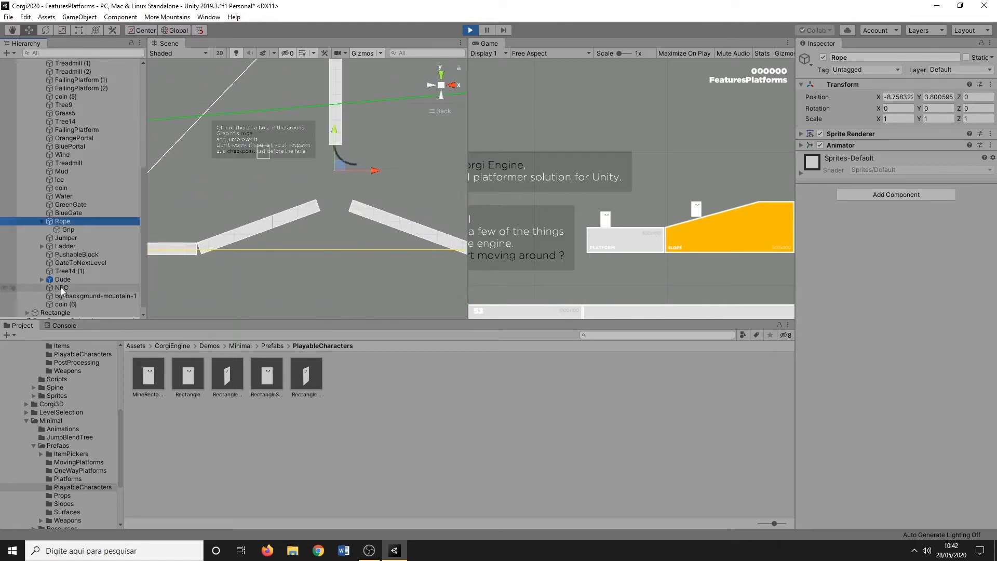
left_click(67, 229)
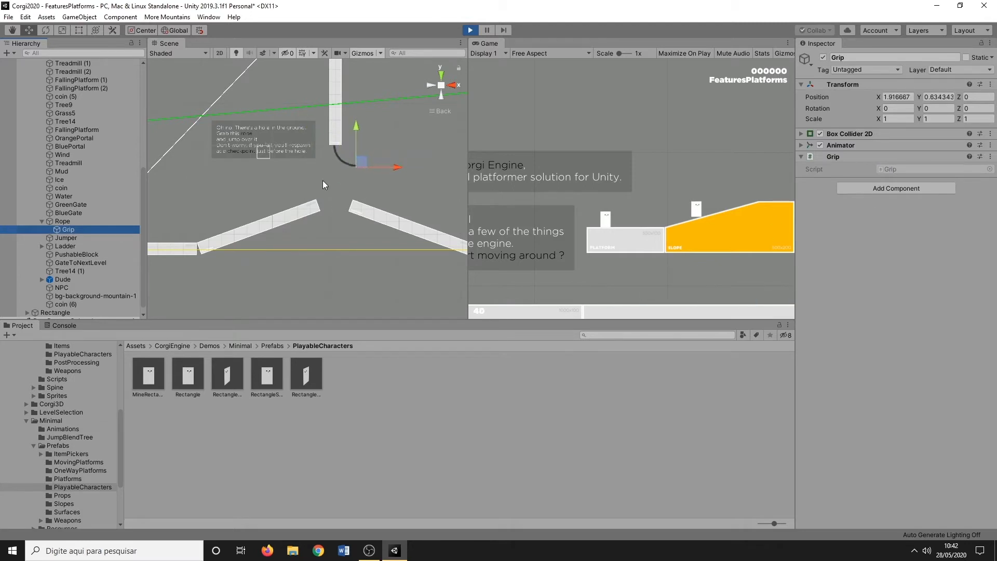
Move the Rope along X to about -109.8, above the starting area of the level
left_click(65, 222)
scroll(288, 210, "down", 10)
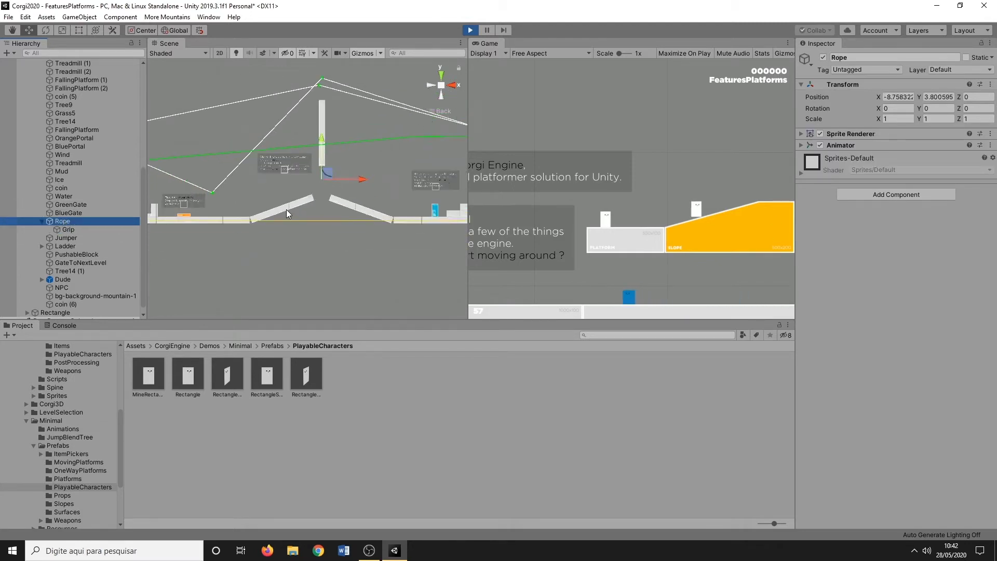
middle_click_drag(241, 198, 399, 204)
scroll(393, 215, "down", 6)
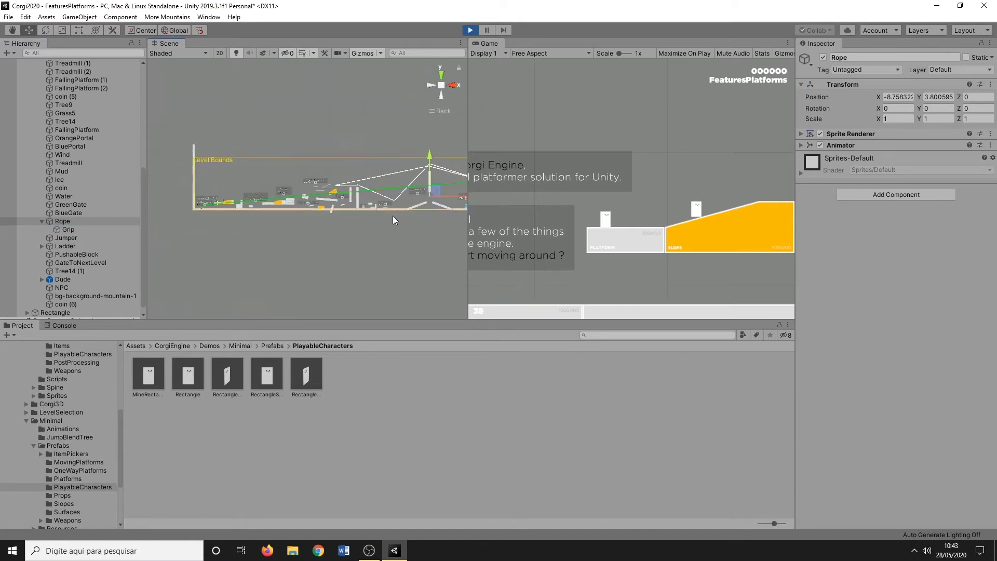
left_click_drag(452, 195, 238, 198)
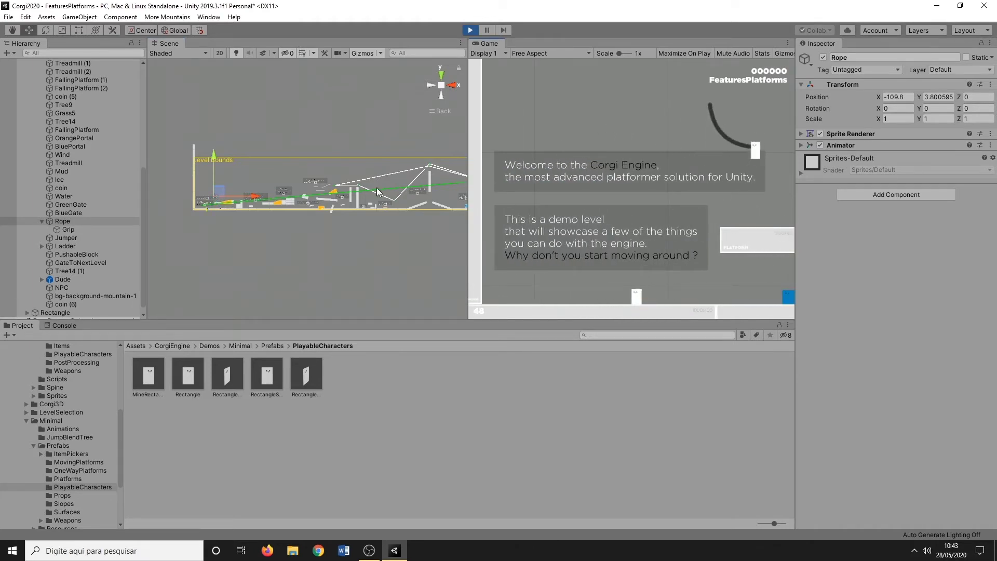
Turn off Ability Permitted for MineRectangle's Character Grip and test it by jumping at the rope
scroll(93, 181, "up", 8)
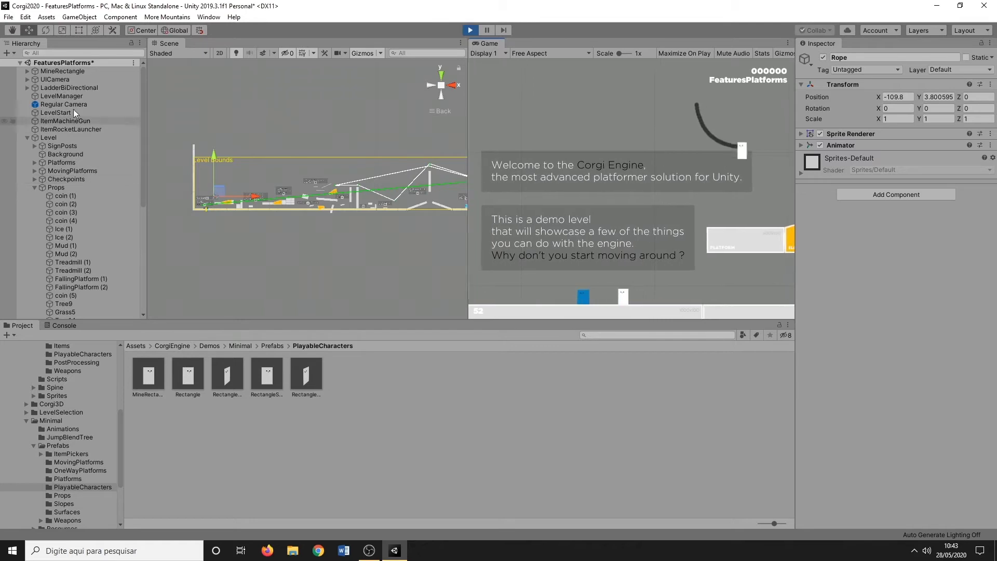
left_click(62, 72)
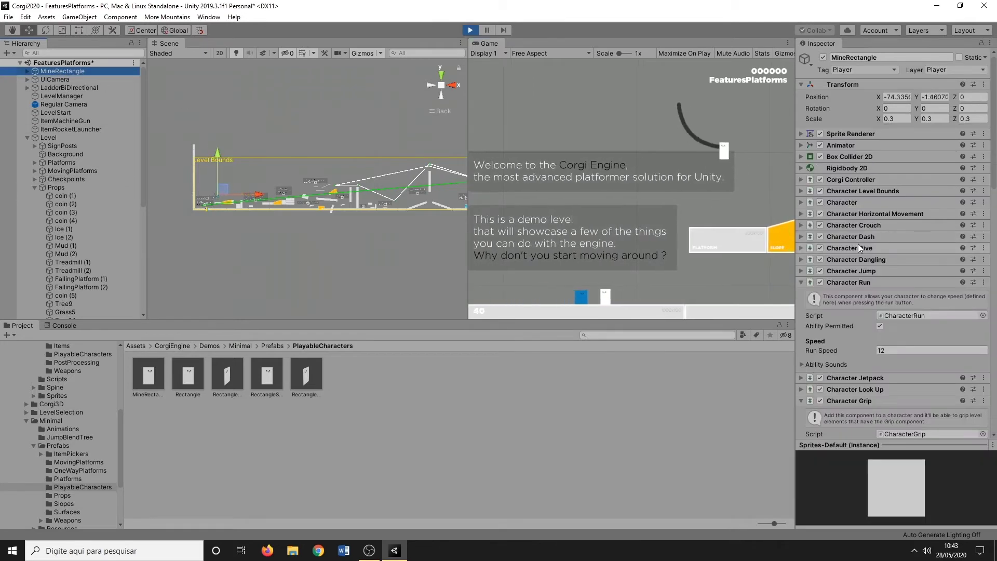
scroll(858, 245, "down", 5)
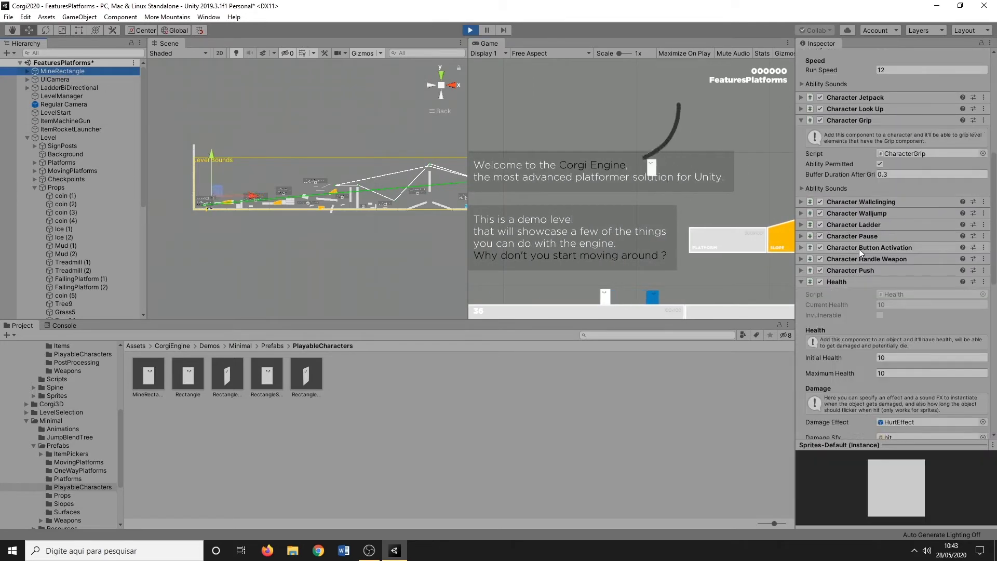
left_click(879, 164)
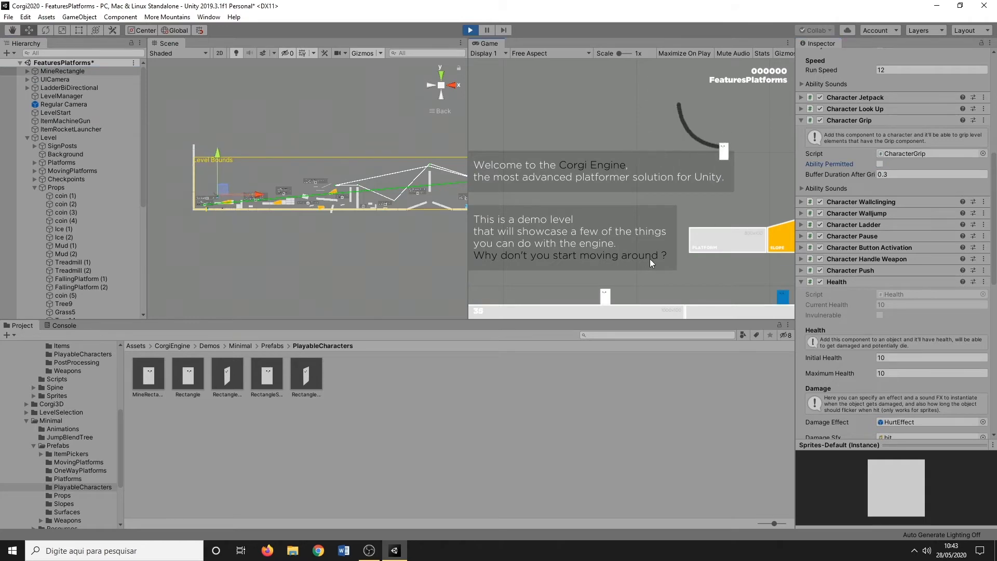
key("space")
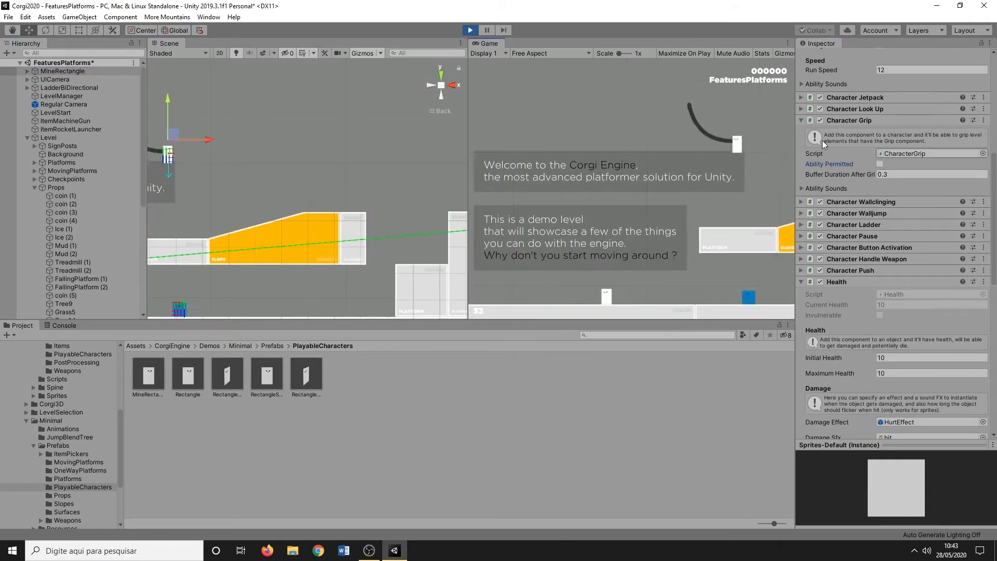
Show the Character Wallclinging settings instead of Character Grip, and test clinging by jumping against the wall at the level start
left_click(801, 121)
left_click(800, 132)
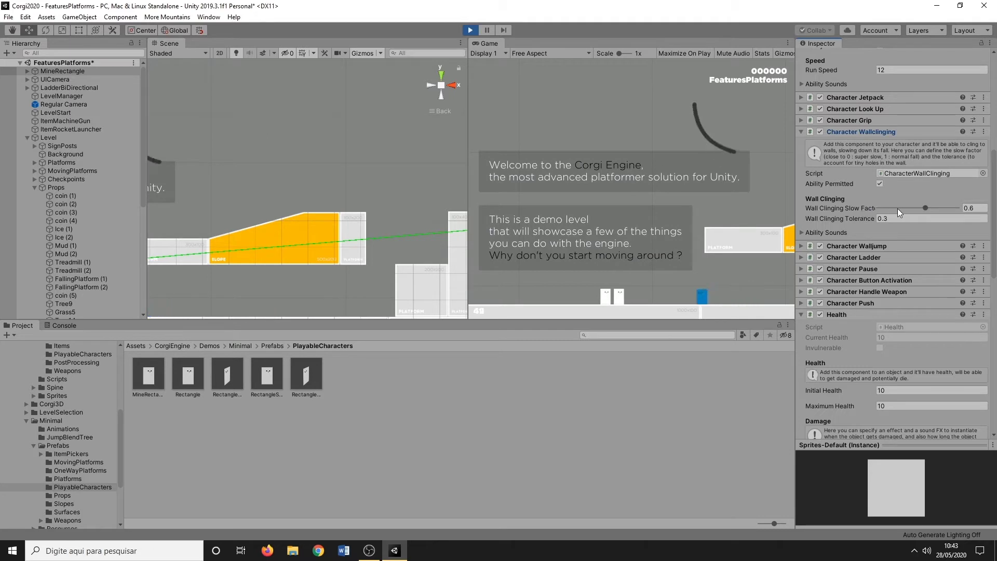
left_click(637, 267)
key("Left")
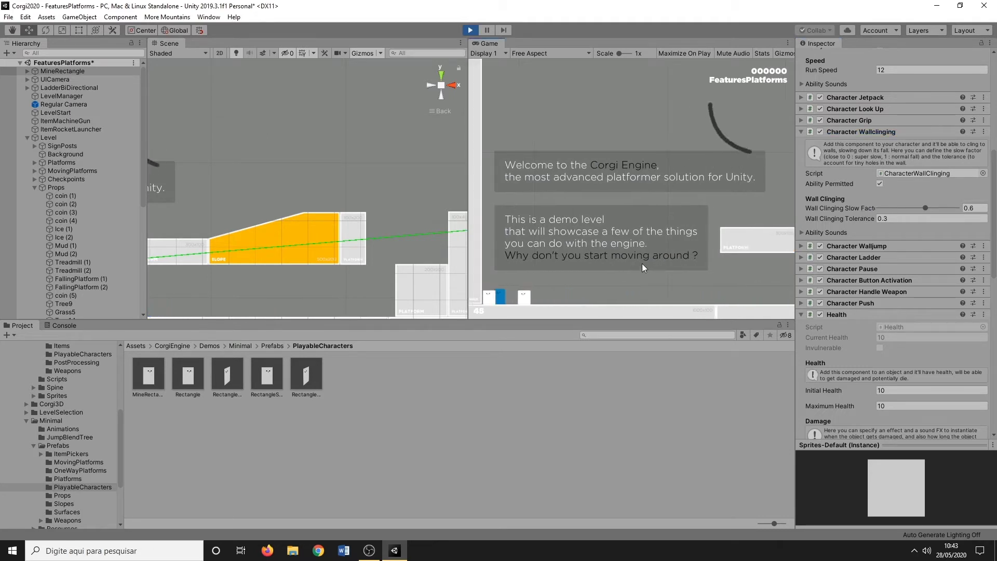
key("space")
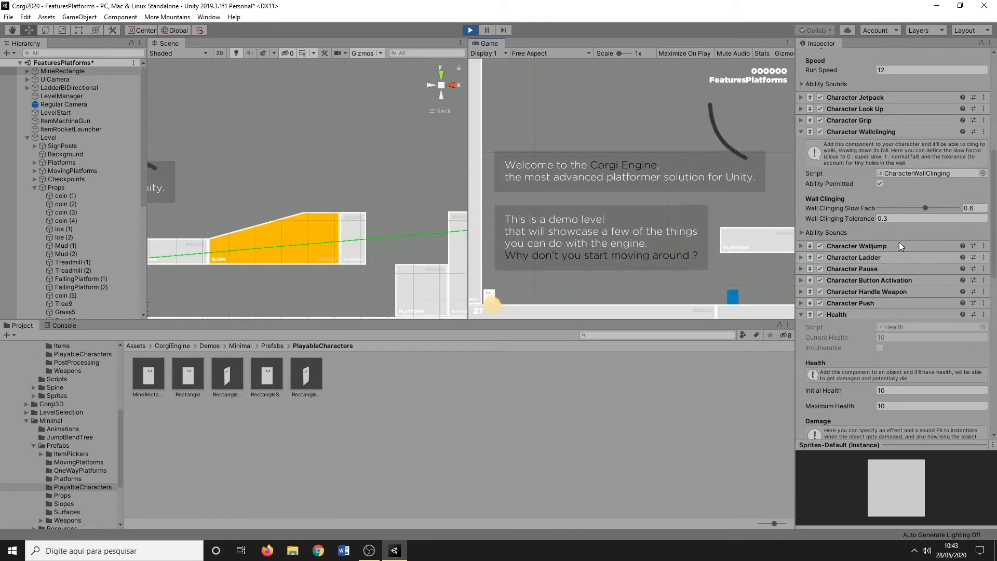
Set MineRectangle's Wall Clinging Slow Factor to 1 and test it by jumping against the wall
left_click_drag(926, 207, 960, 208)
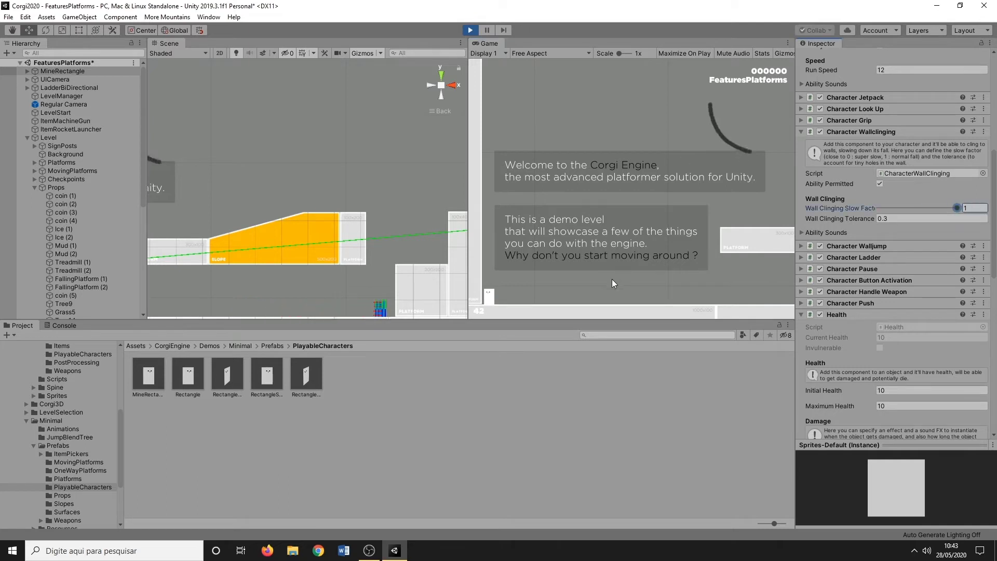
key("space")
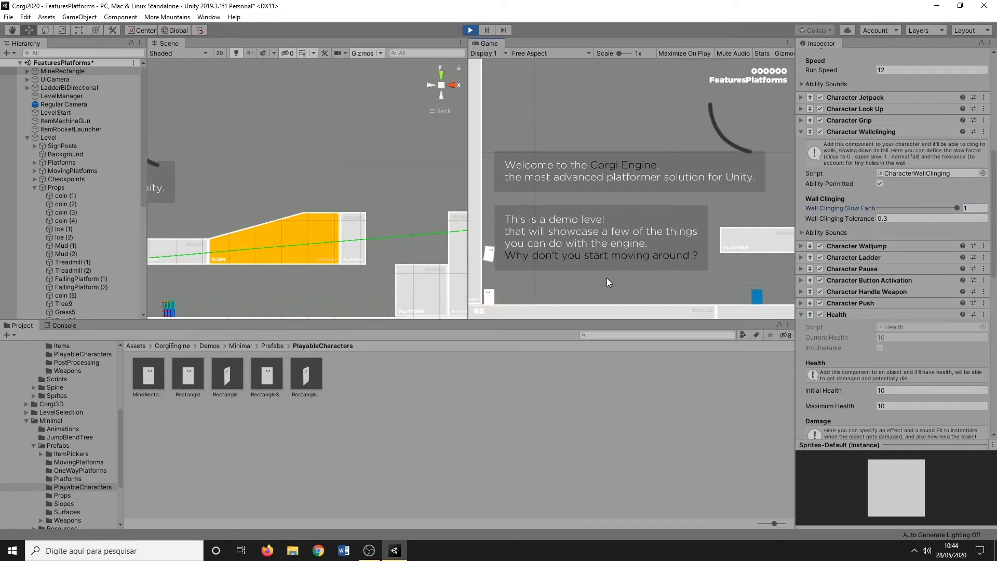
Lower MineRectangle's Wall Clinging Slow Factor to about 0.062 and test it by jumping against the wall at the level start
key("space")
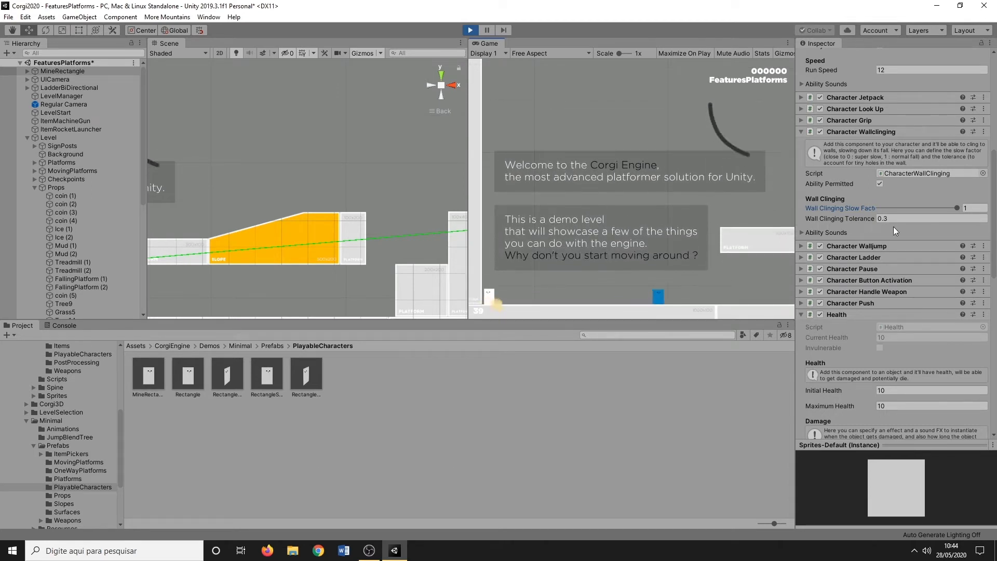
left_click_drag(956, 207, 883, 208)
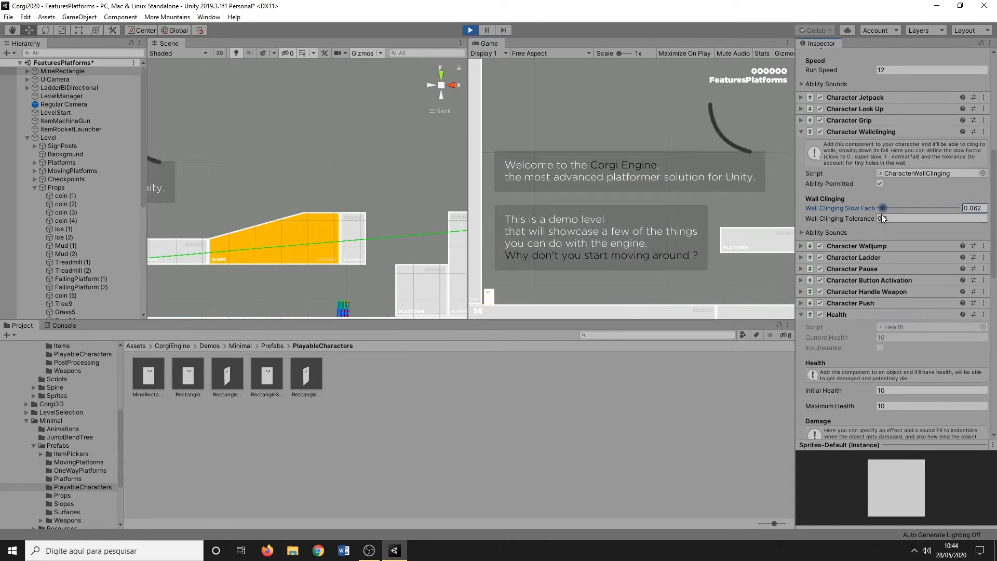
left_click(612, 225)
key("space")
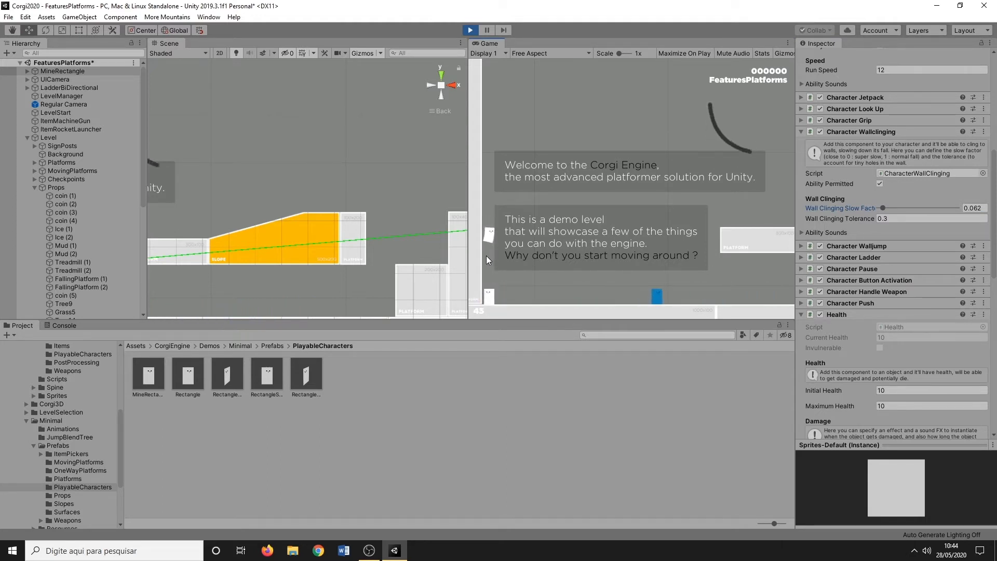
key("space")
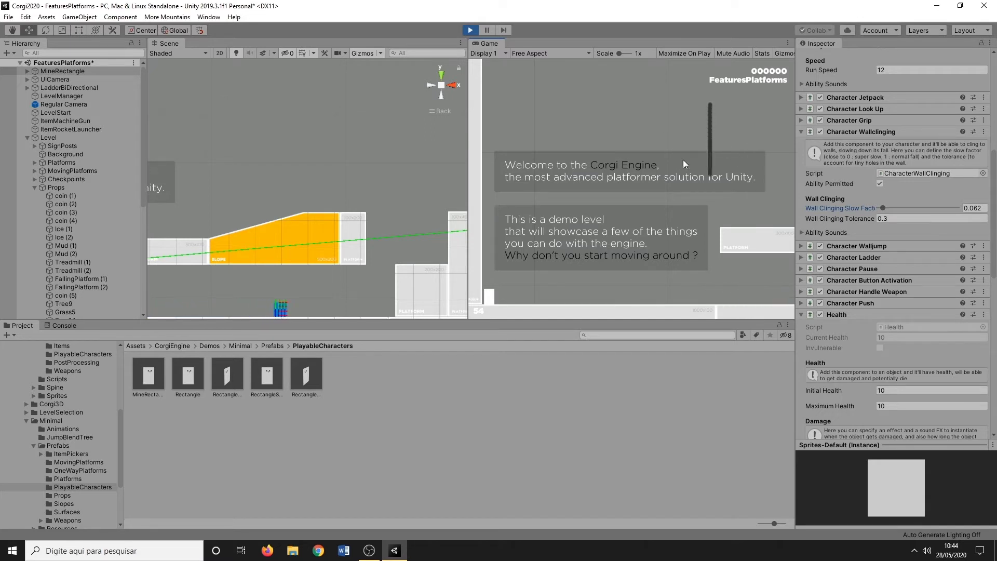
Raise the Wall Clinging Slow Factor to about 0.842 and test it with repeated jumps up the wall
left_click_drag(883, 207, 945, 208)
left_click(637, 233)
key("space")
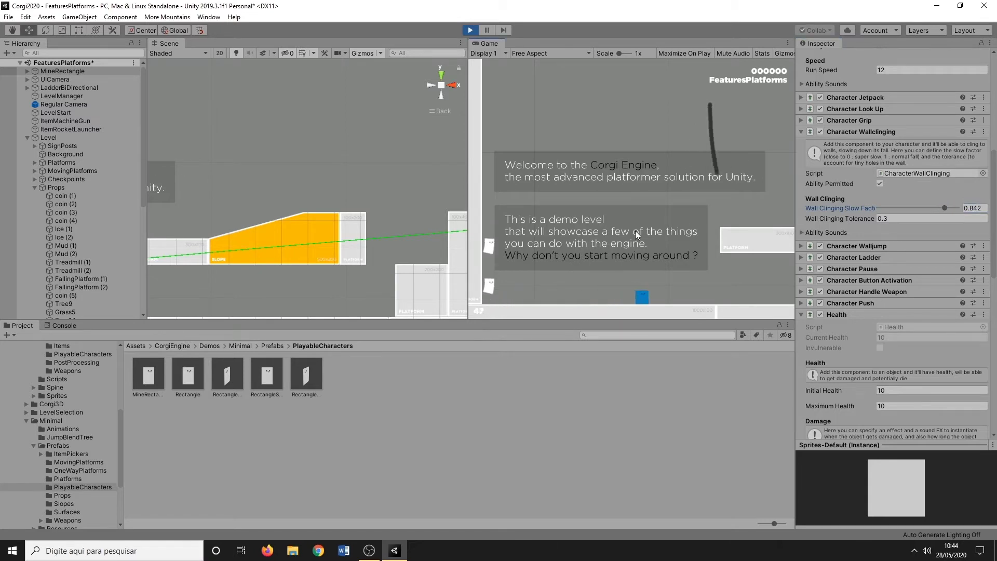
key("space")
key("space")
key("space")
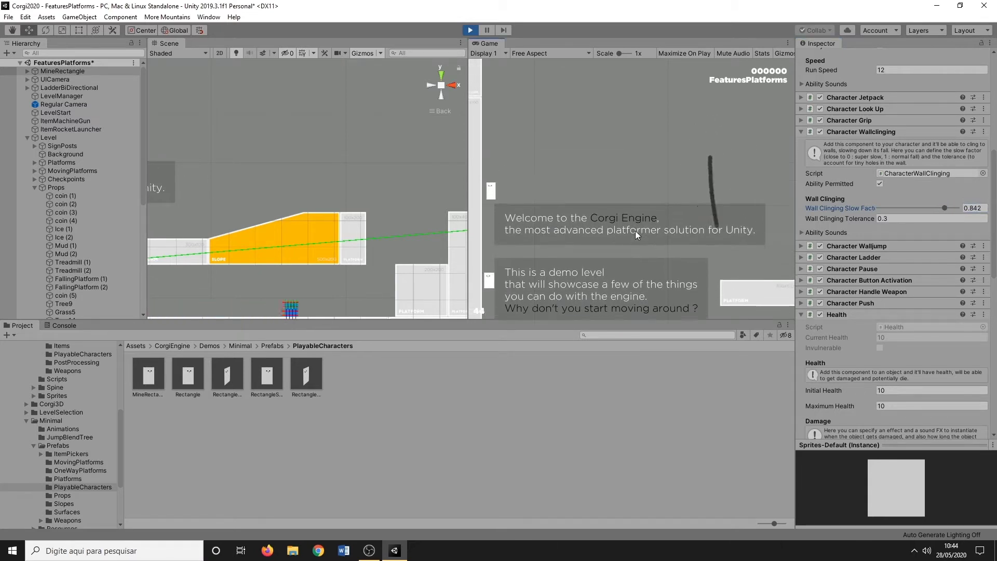
key("space")
key("space")
key("space")
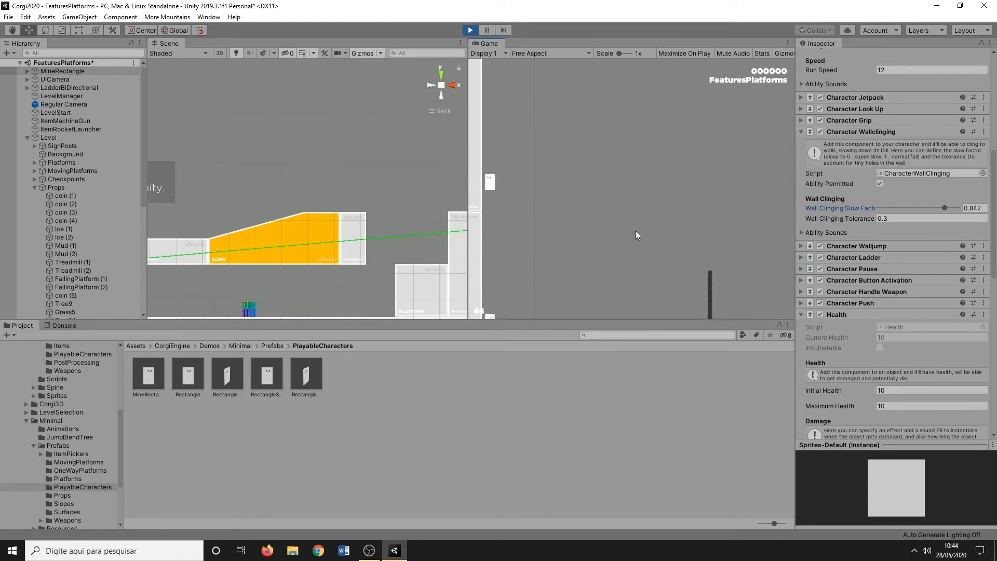
key("space")
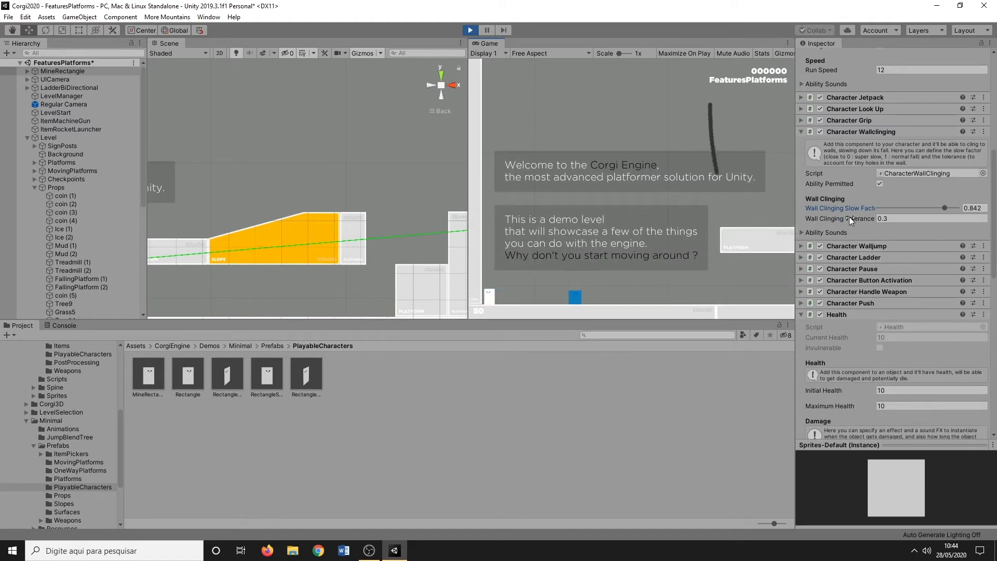
Set the Wall Clinging Tolerance to 1 and the Wall Clinging Slow Factor to about 0.527
left_click(900, 217)
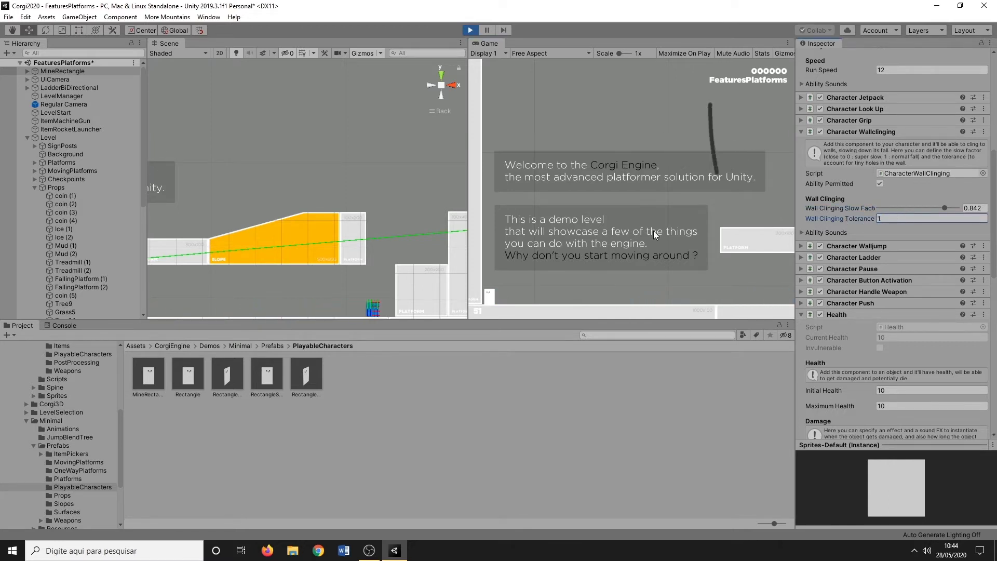
type("1")
key("Return")
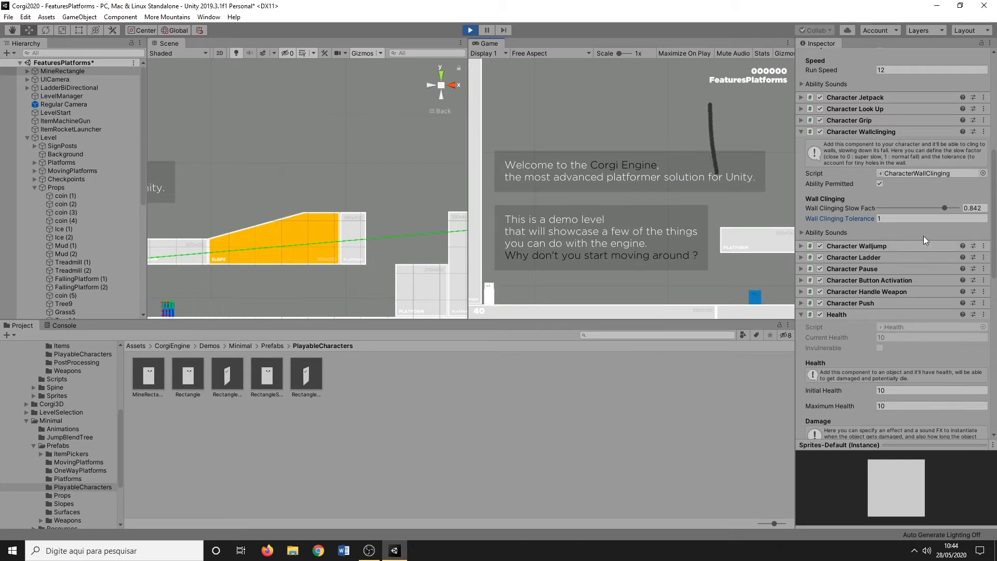
left_click_drag(944, 207, 919, 211)
Set the Wall Clinging Tolerance to 0.3 and test it by jumping against the wall
left_click(893, 218)
type("0,1")
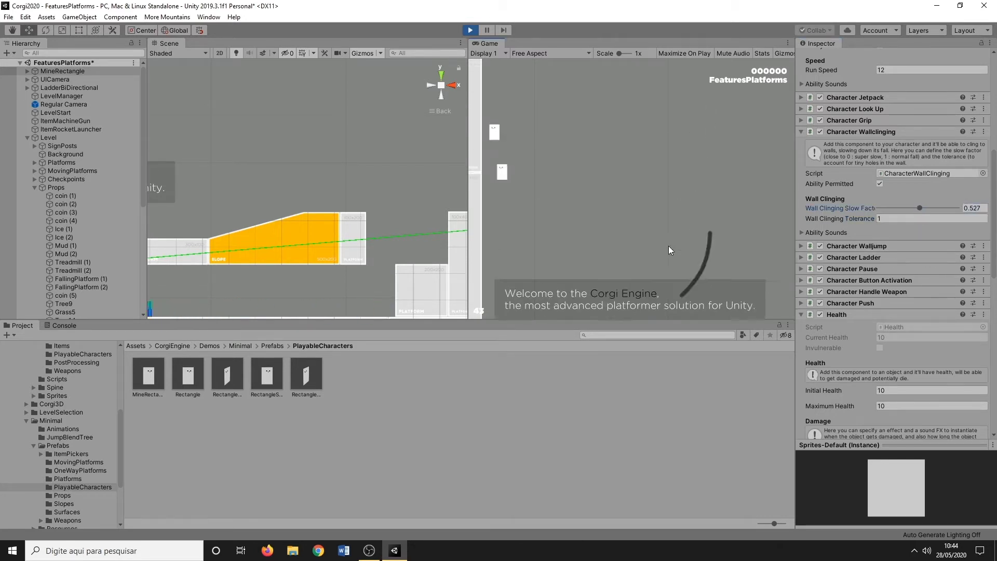
left_click(614, 284)
key("space")
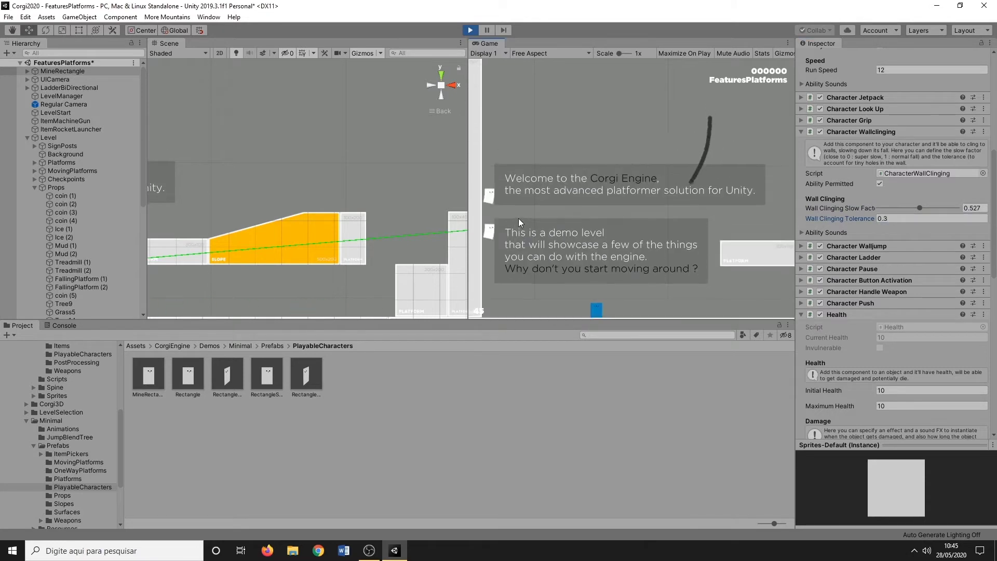
Set MineRectangle's Wall Clinging Tolerance to 0.5
left_click(908, 218)
type("0.5")
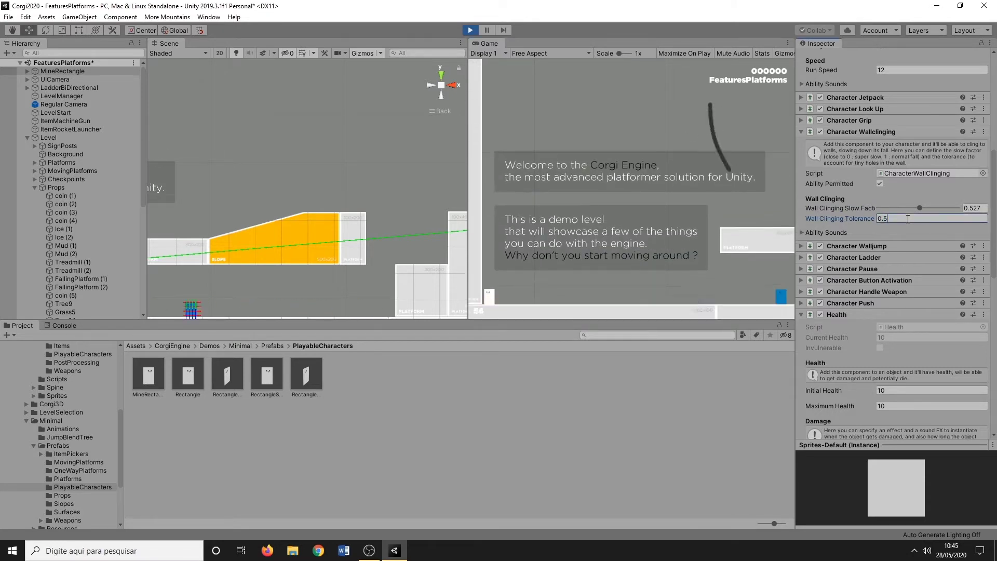
key("Return")
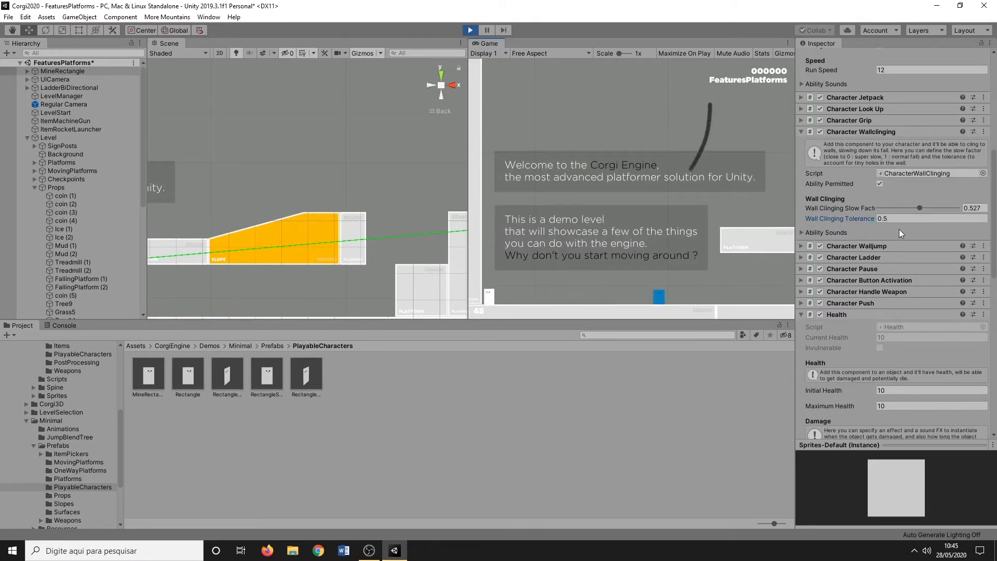
Show the Character Walljump settings instead of Character Wallclinging and set the Wall Jump Force X to 30
left_click(801, 246)
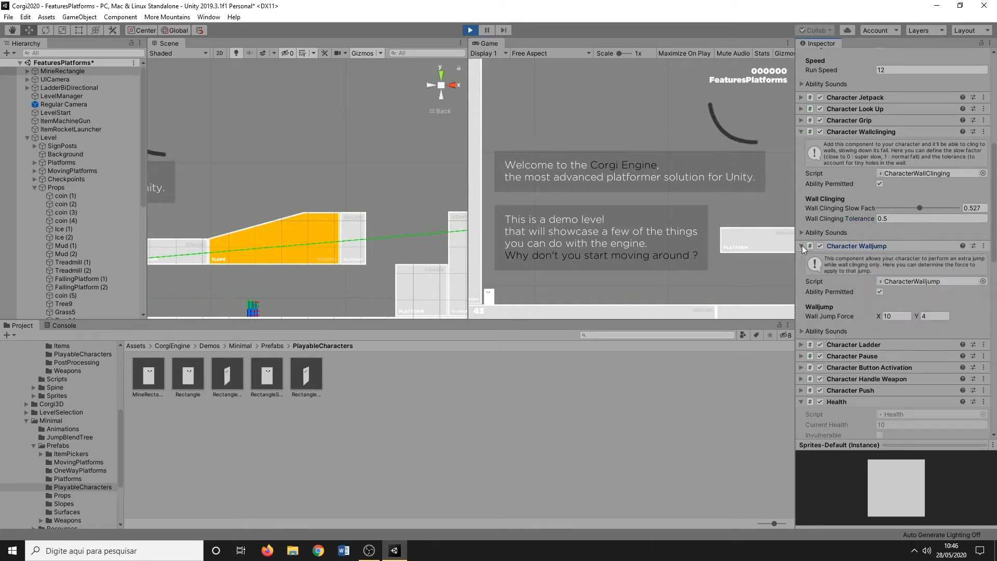
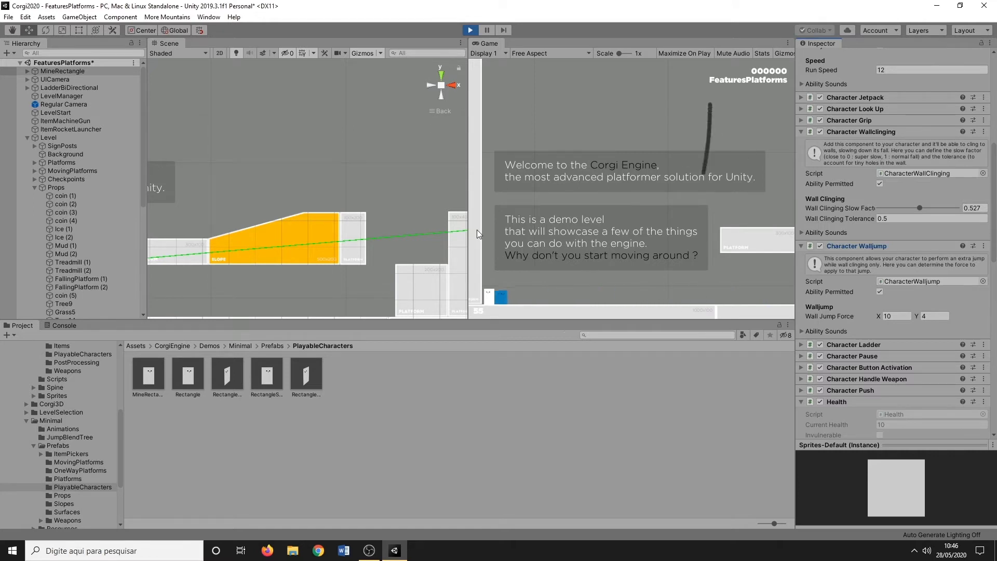
left_click(801, 131)
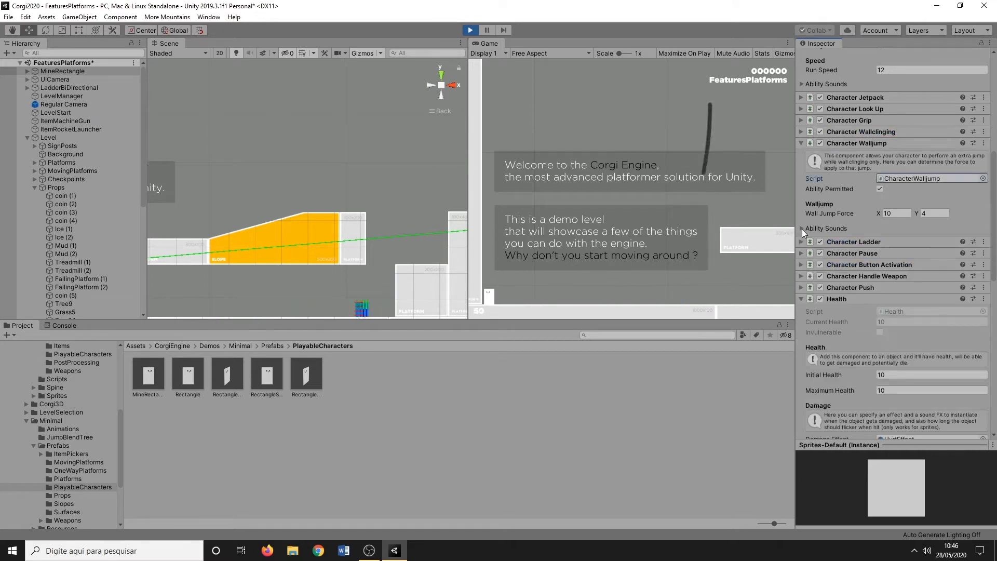
left_click(897, 213)
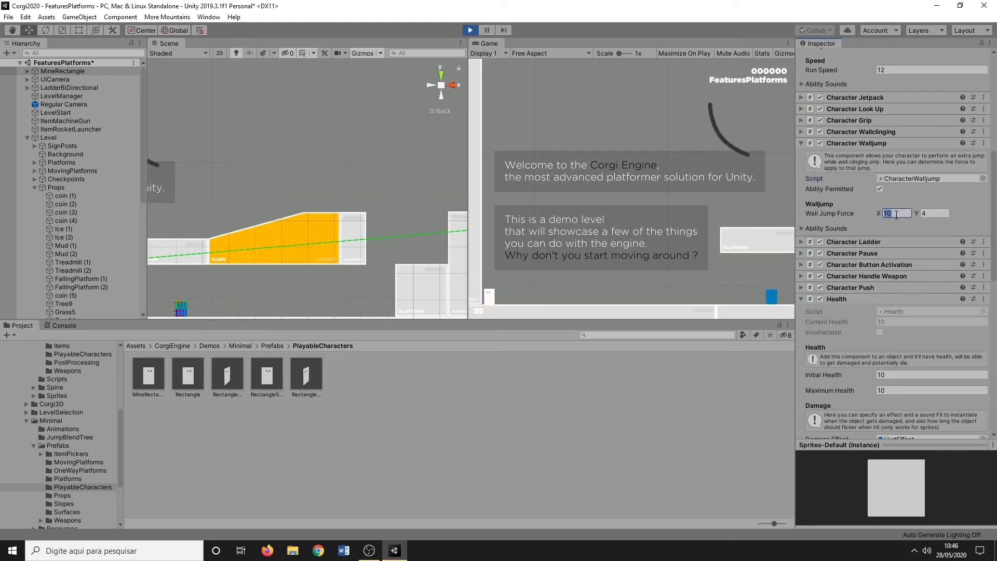
type("30")
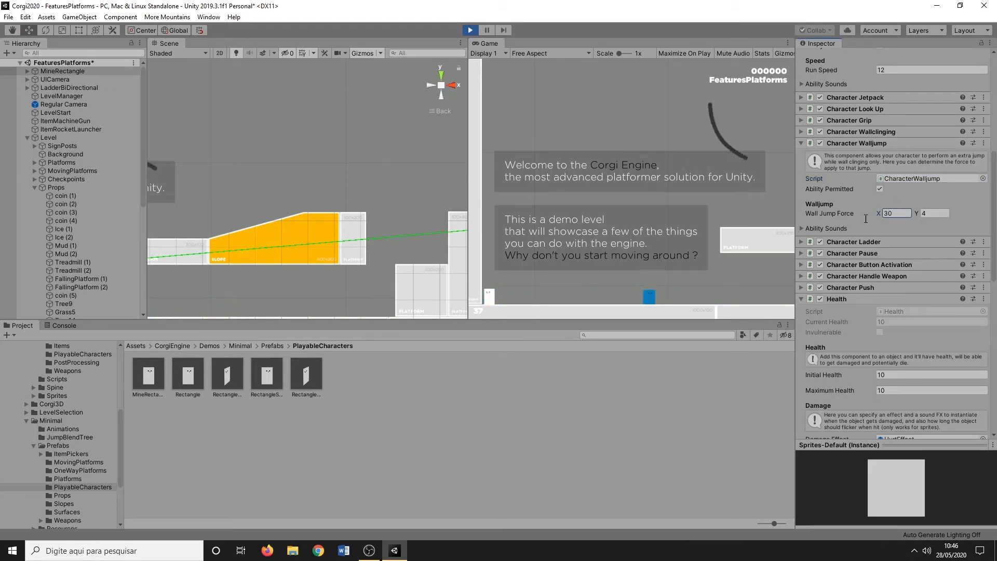
Test the wall jump by repeatedly jumping off the wall at the level start
left_click(640, 244)
key("space")
key("a")
key("space")
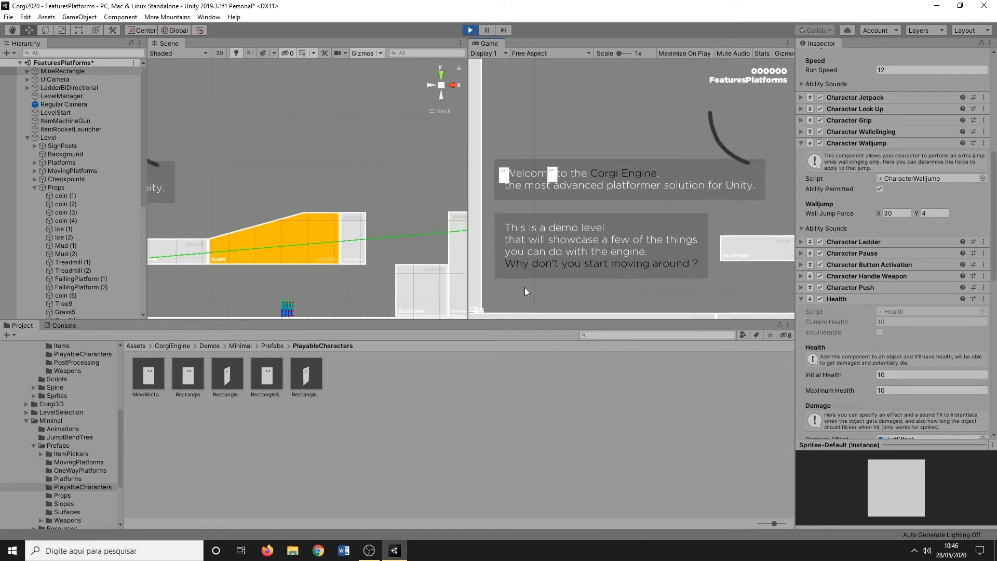
key("space")
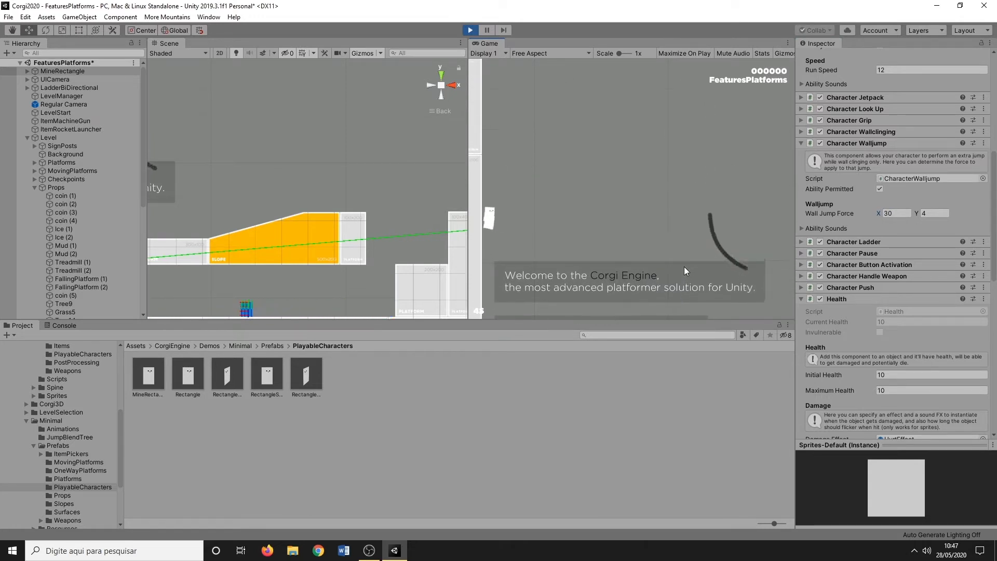
key("space")
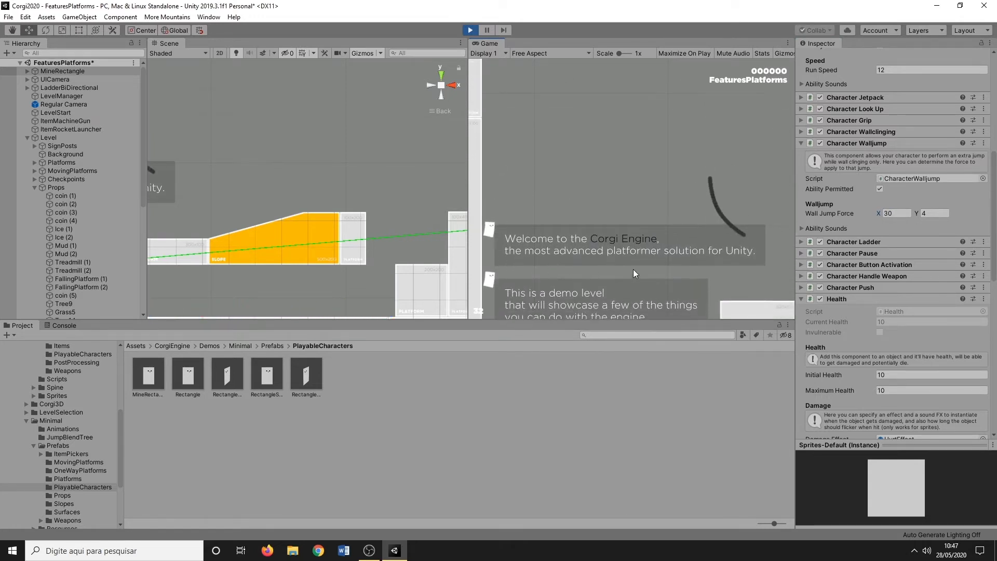
key("space")
key("space")
key("space")
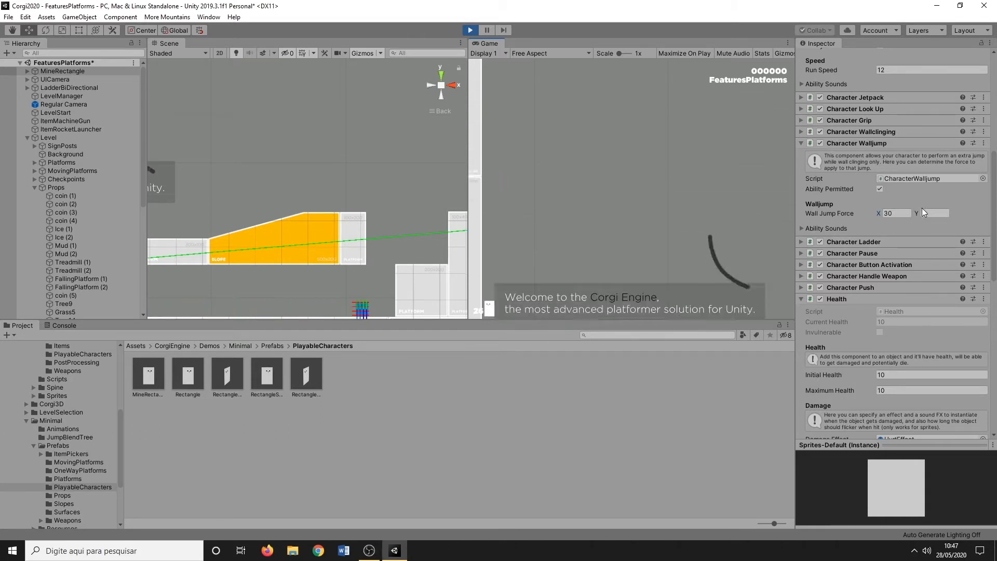
Set the Wall Jump Force Y to 10 and test it by jumping off the wall
left_click(935, 213)
type("10")
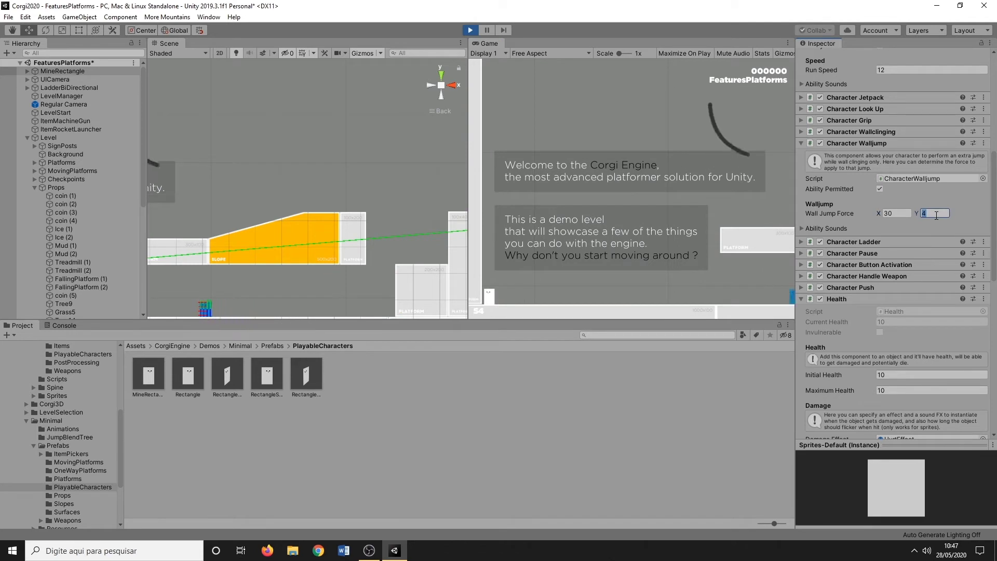
left_click(612, 247)
key("space")
key("space")
key("space")
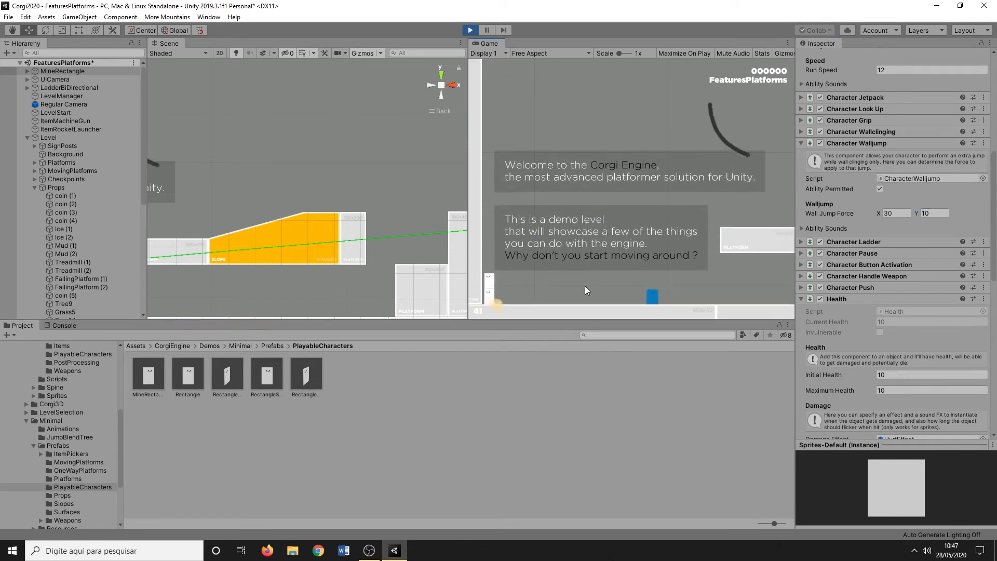
key("space")
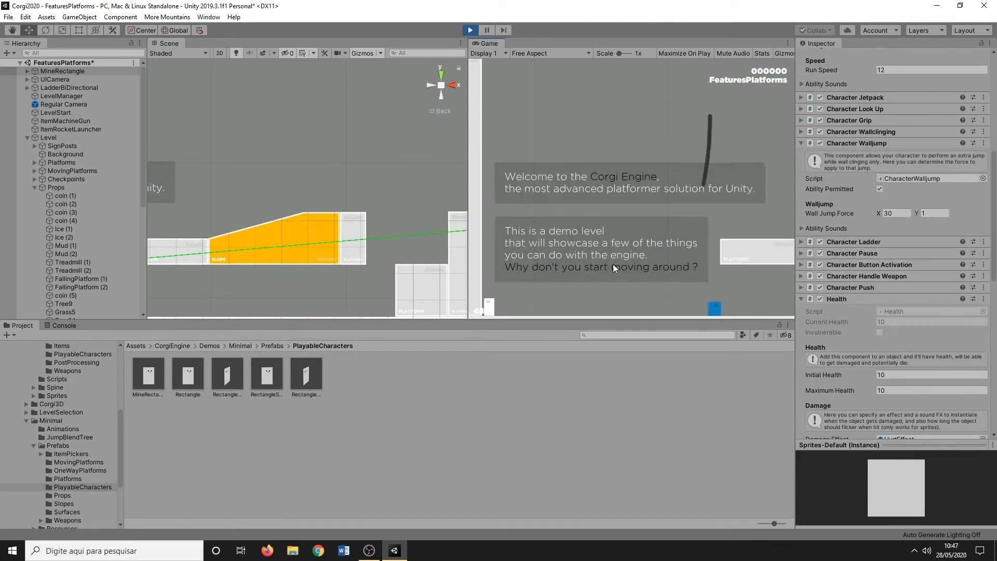
Set the Wall Jump Force X to 3 and test it by jumping off the wall
left_click(902, 214)
type("3")
left_click(623, 244)
key("space")
key("space")
Set the Wall Jump Force Y to 2 and test it by jumping against the wall
left_click(925, 214)
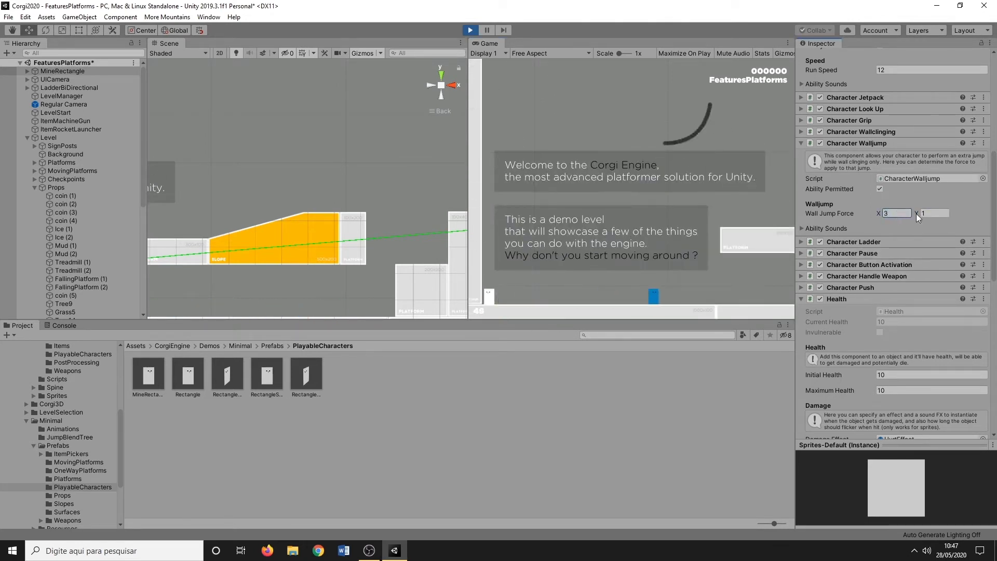
type("2")
left_click(552, 193)
key("space")
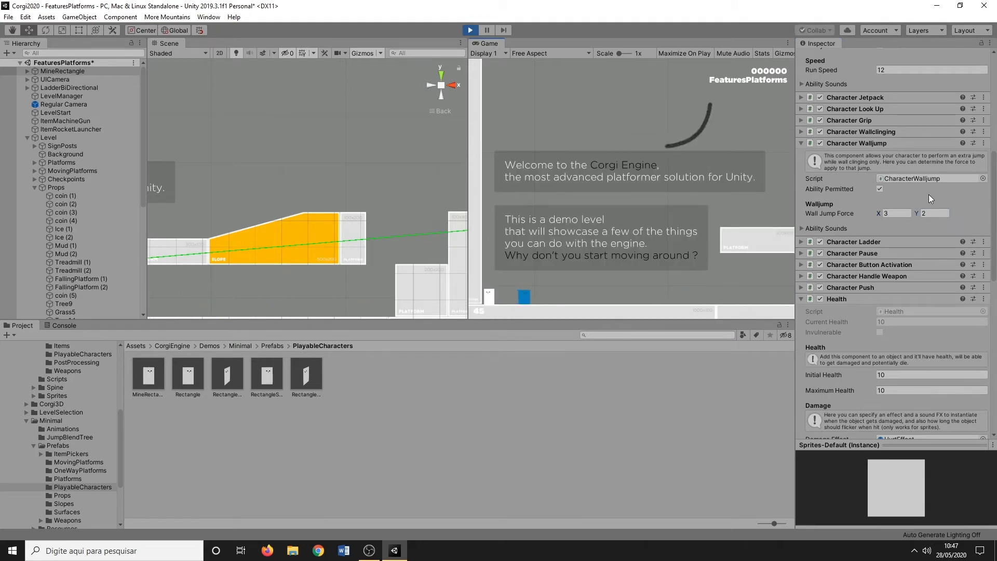
Show MineRectangle's Character Ladder, Character Pause and Character Button Activation settings to examine their options
left_click(862, 241)
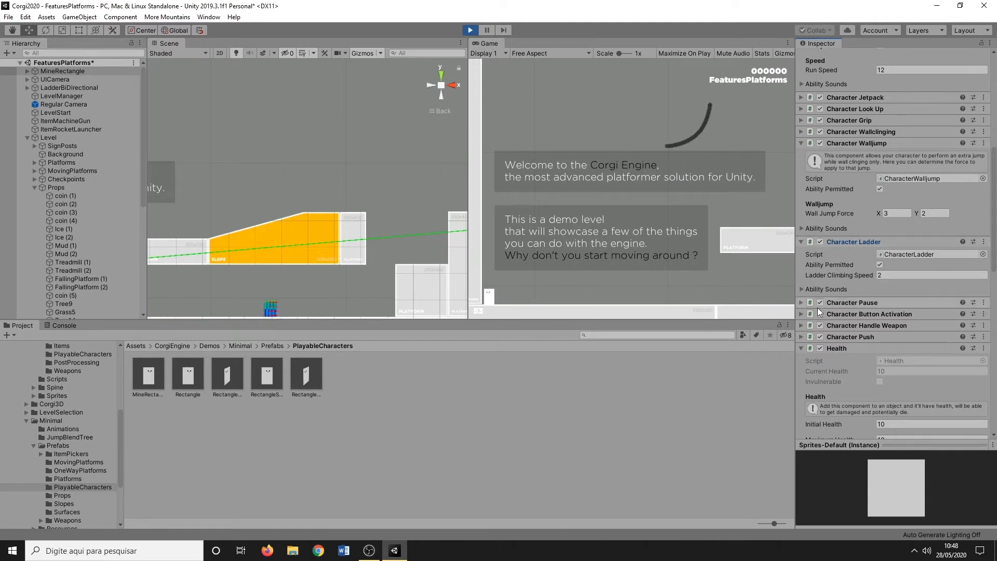
scroll(817, 307, "down", 3)
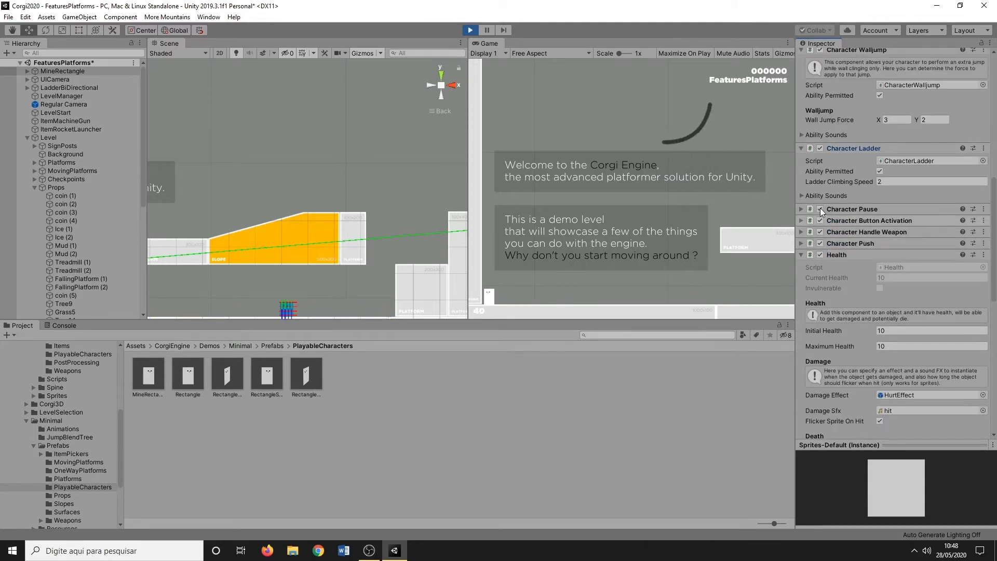
left_click(800, 209)
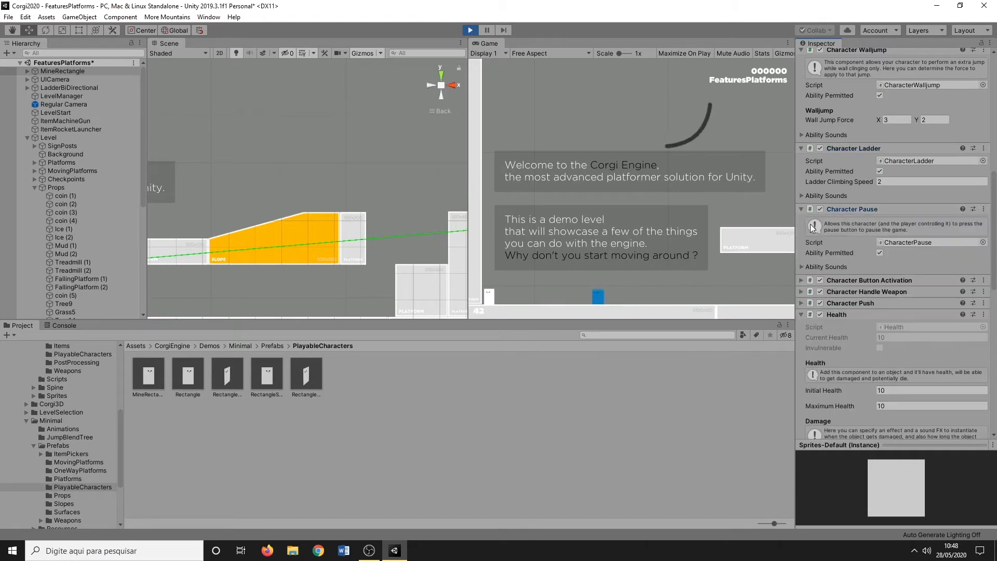
scroll(838, 239, "down", 3)
scroll(827, 217, "down", 4)
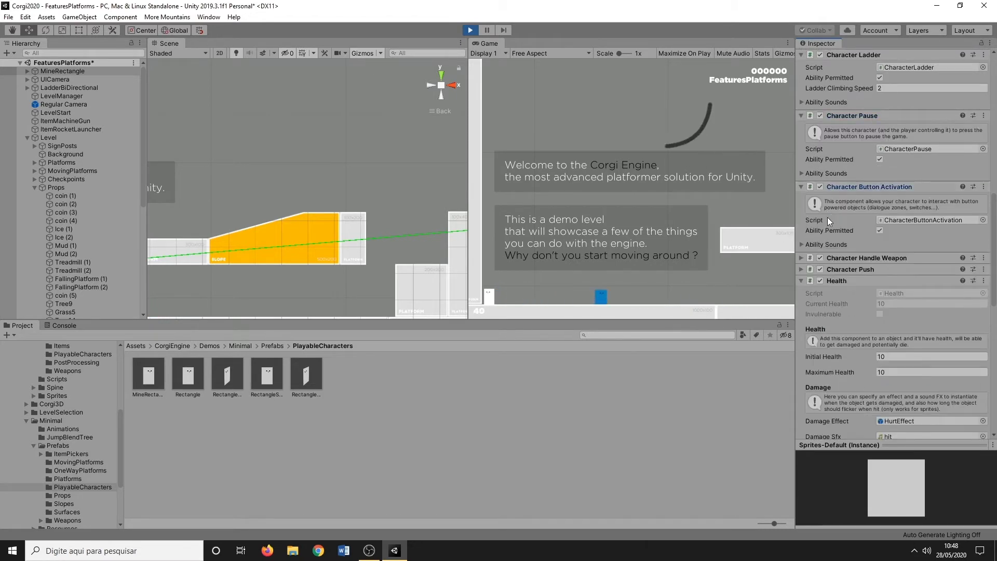
scroll(811, 217, "up", 6)
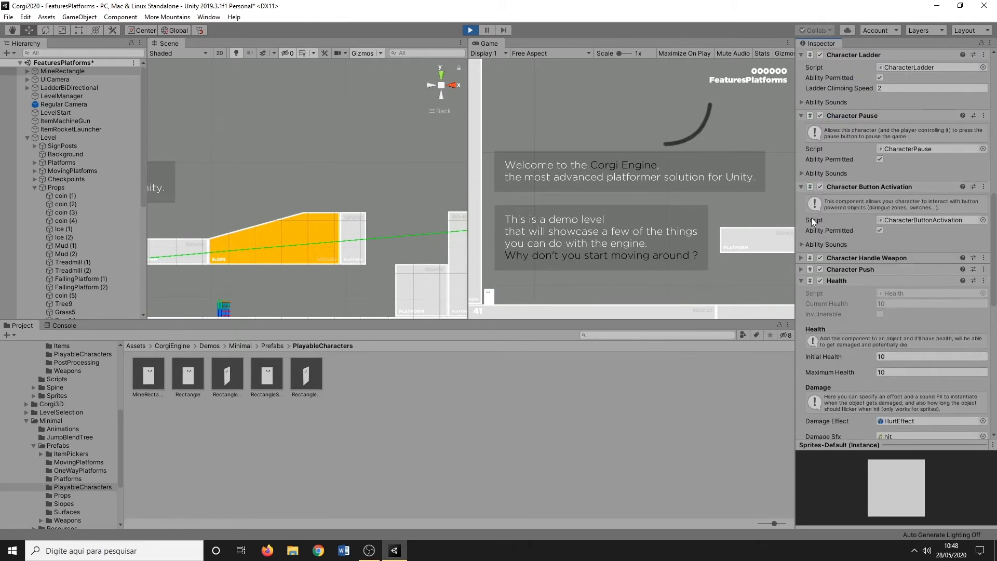
Show the Character Handle Weapon settings and turn off its Ability Permitted option
left_click(801, 257)
scroll(857, 252, "down", 3)
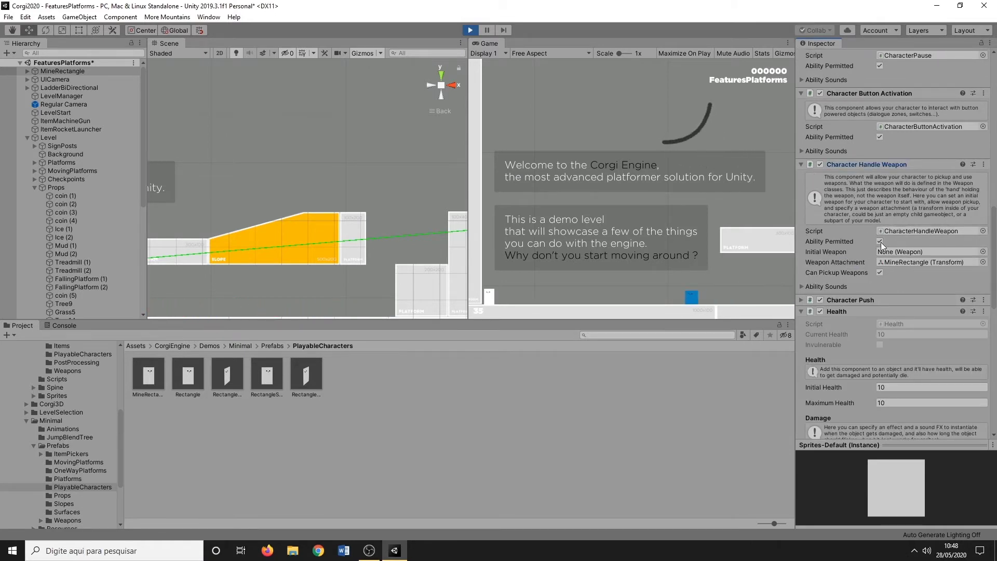
left_click(880, 242)
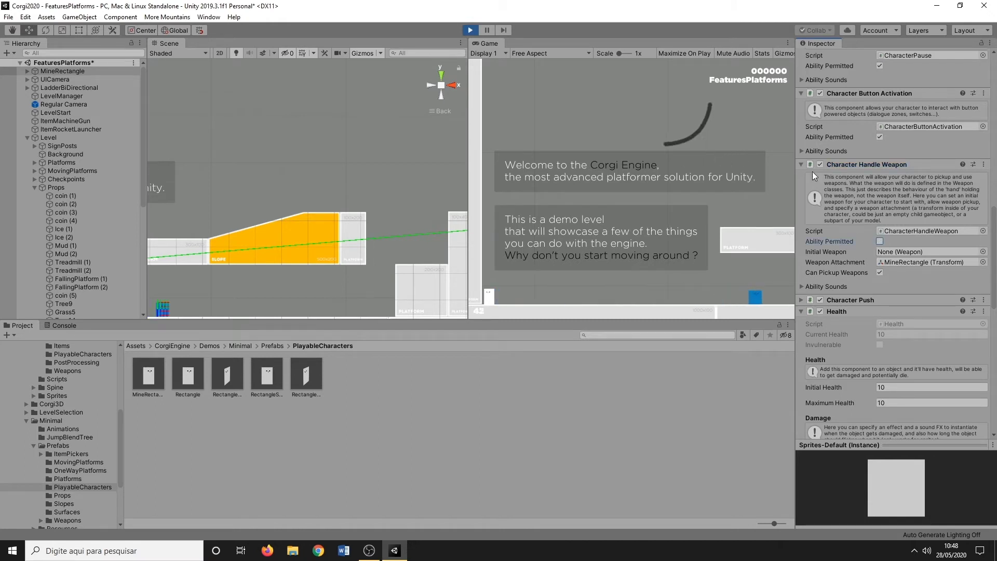
Show MineRectangle's Character Push settings to examine their options
left_click(800, 300)
scroll(868, 303, "down", 3)
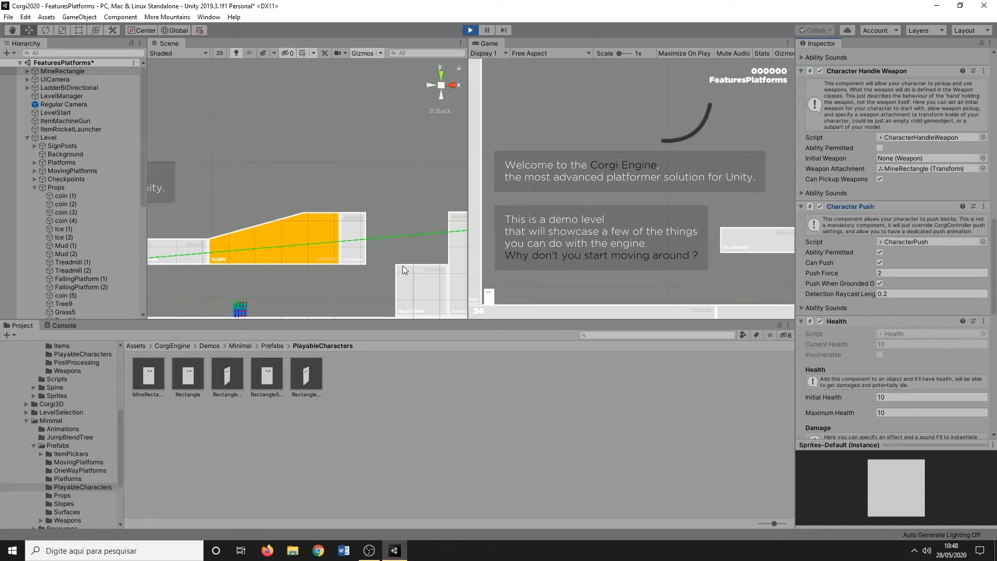
Find the PushableBlock farther along the level and move it to the level start, close to MineRectangle
scroll(401, 267, "down", 3)
scroll(398, 266, "down", 3)
scroll(406, 230, "up", 8)
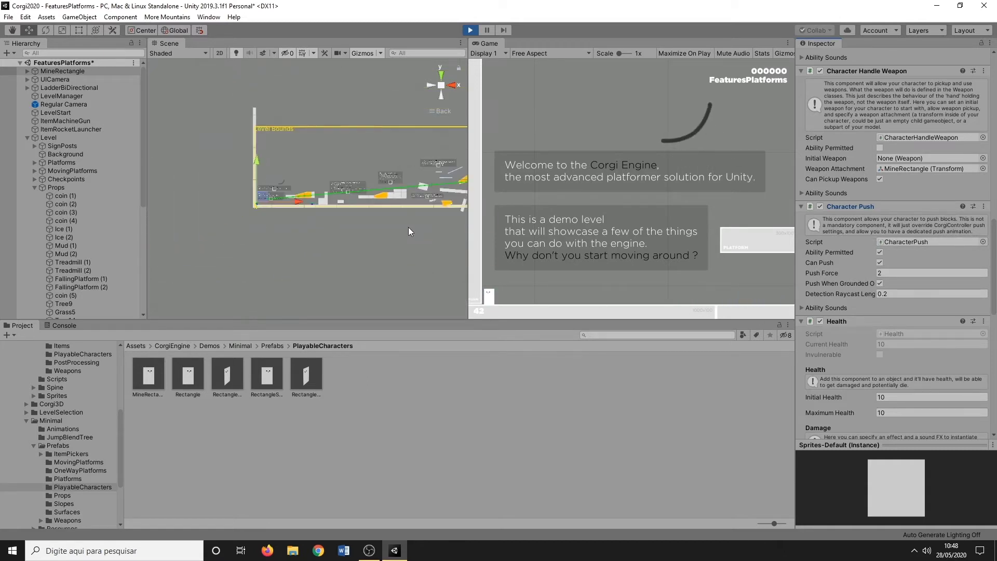
scroll(342, 236, "up", 4)
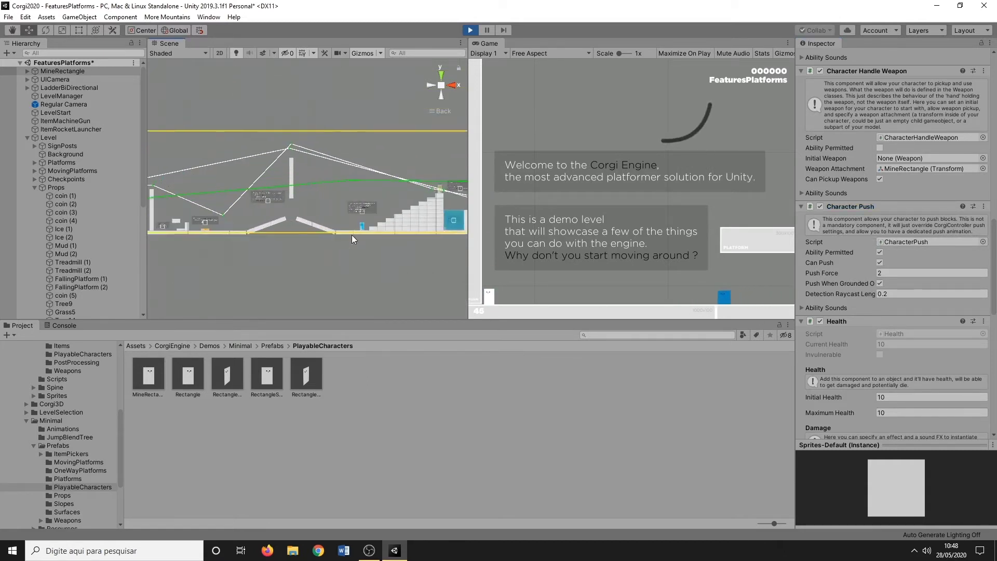
middle_click_drag(323, 241, 228, 237)
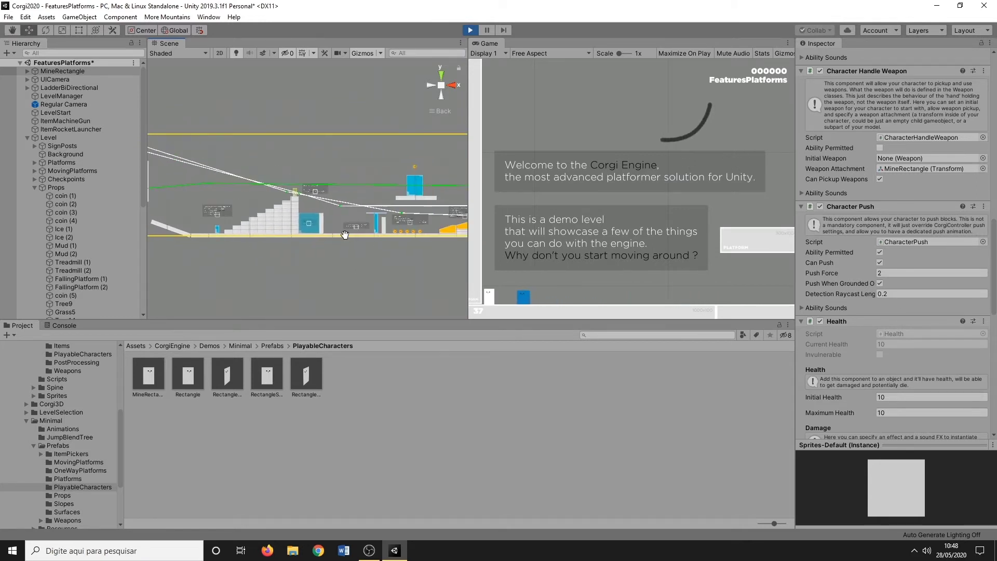
scroll(364, 244, "up", 2)
middle_click_drag(421, 258, 291, 251)
scroll(322, 228, "down", 1)
left_click(342, 208)
scroll(400, 258, "down", 10)
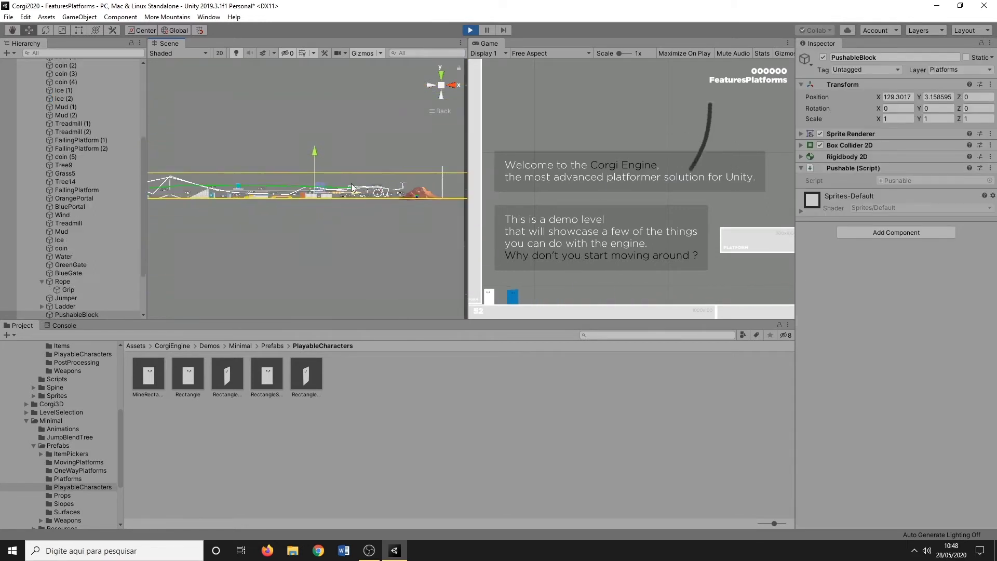
key("f")
left_click_drag(344, 187, 183, 236)
scroll(306, 207, "down", 3)
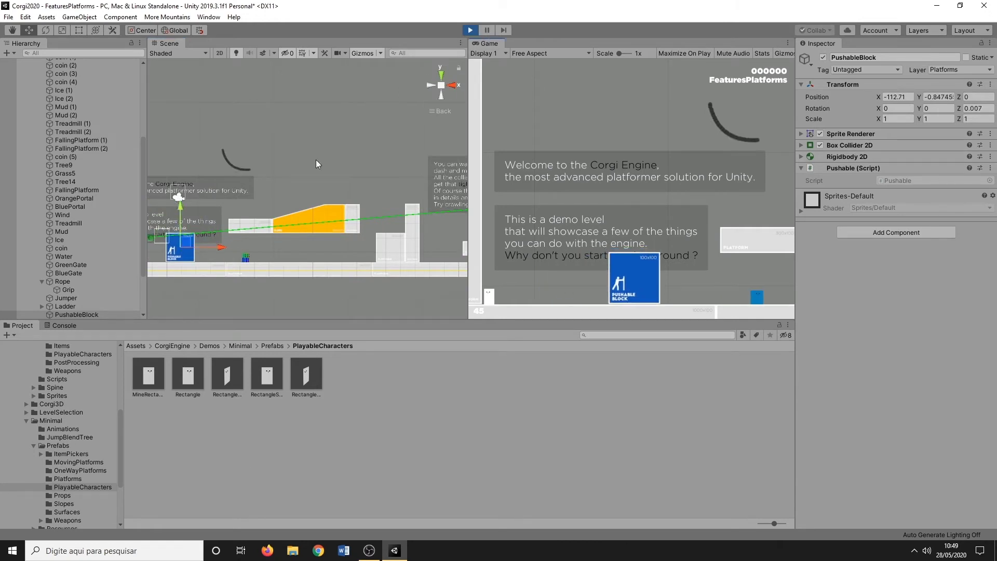
Select MineRectangle and test pushing the PushableBlock along the ground with the current push settings
scroll(52, 161, "up", 5)
left_click(63, 71)
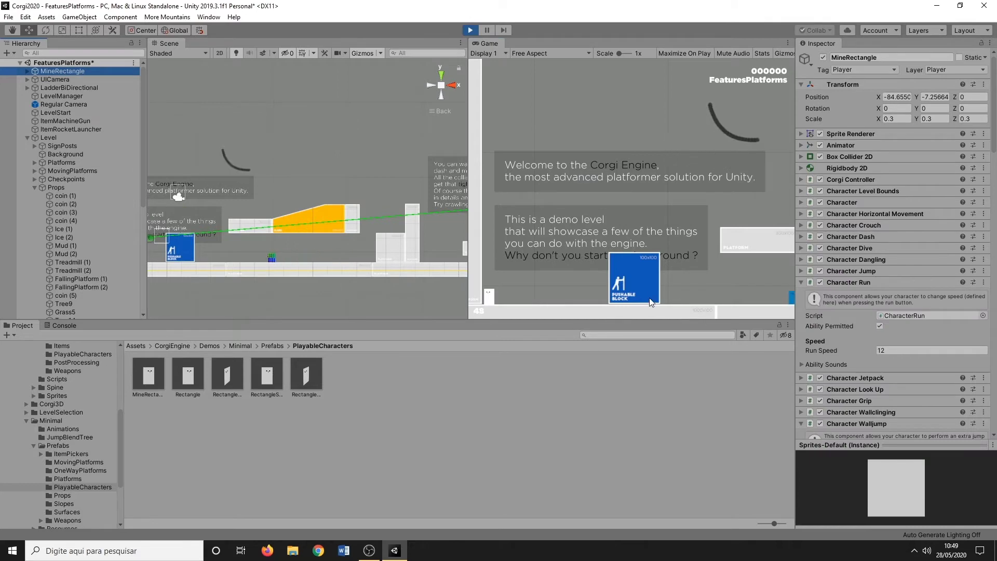
left_click(700, 296)
key("Right")
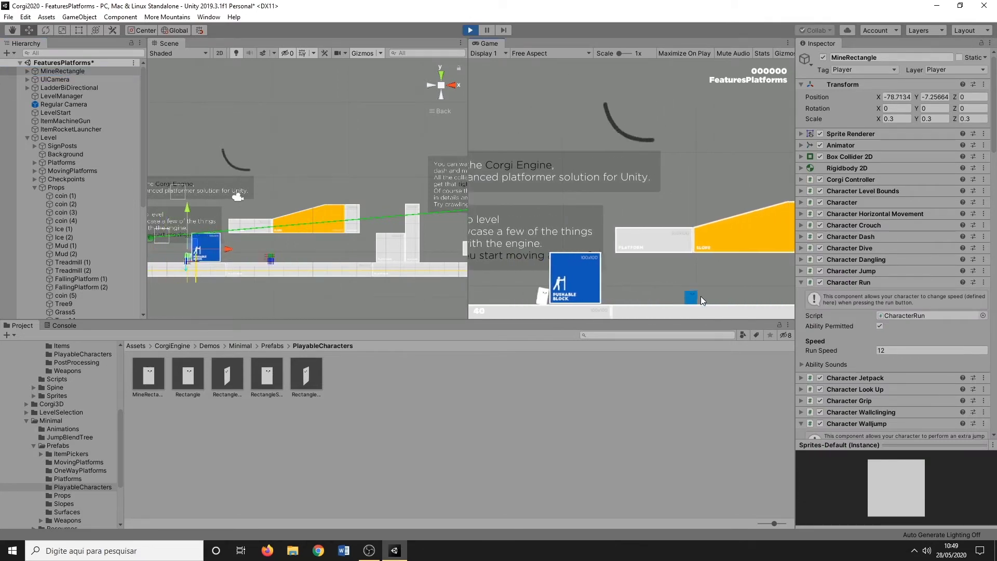
Set the Push Force in MineRectangle's Character Push settings to 50
scroll(875, 326, "down", 6)
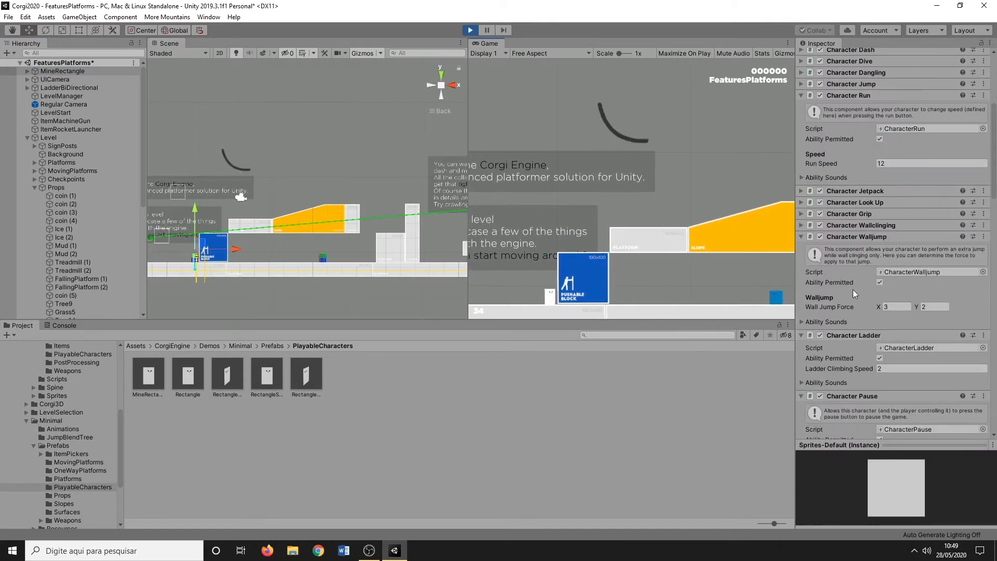
scroll(872, 324, "down", 6)
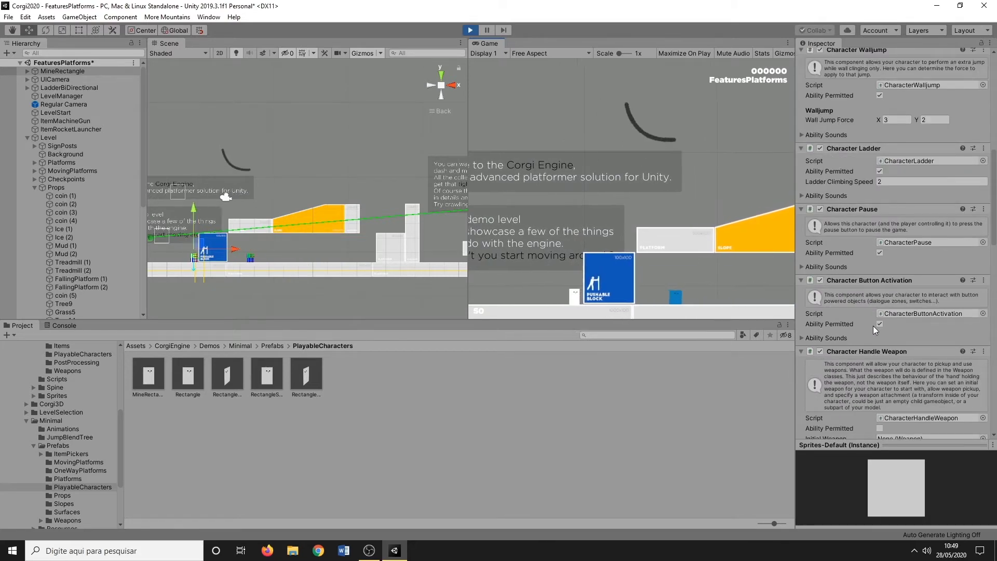
scroll(874, 325, "down", 6)
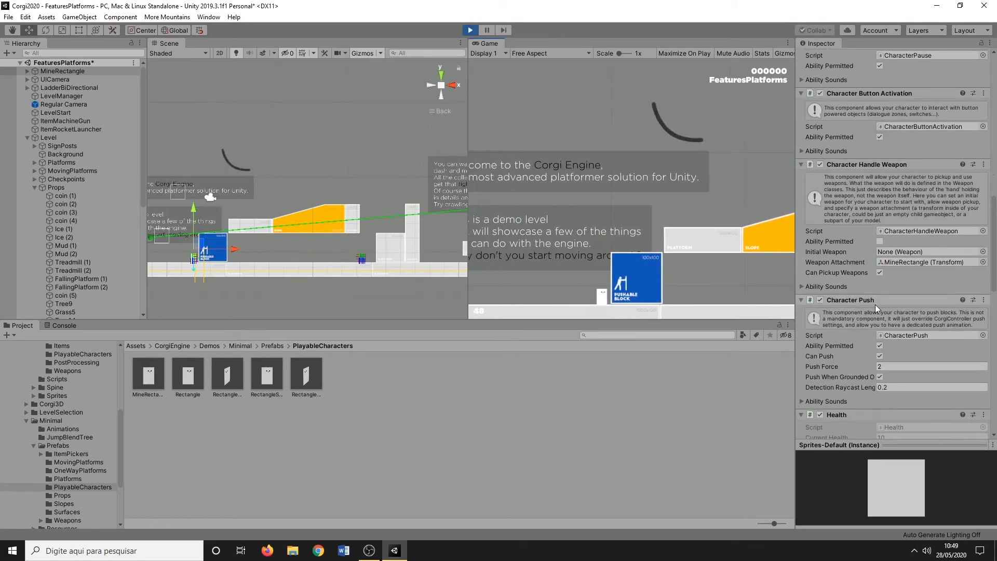
scroll(874, 306, "down", 4)
left_click(887, 273)
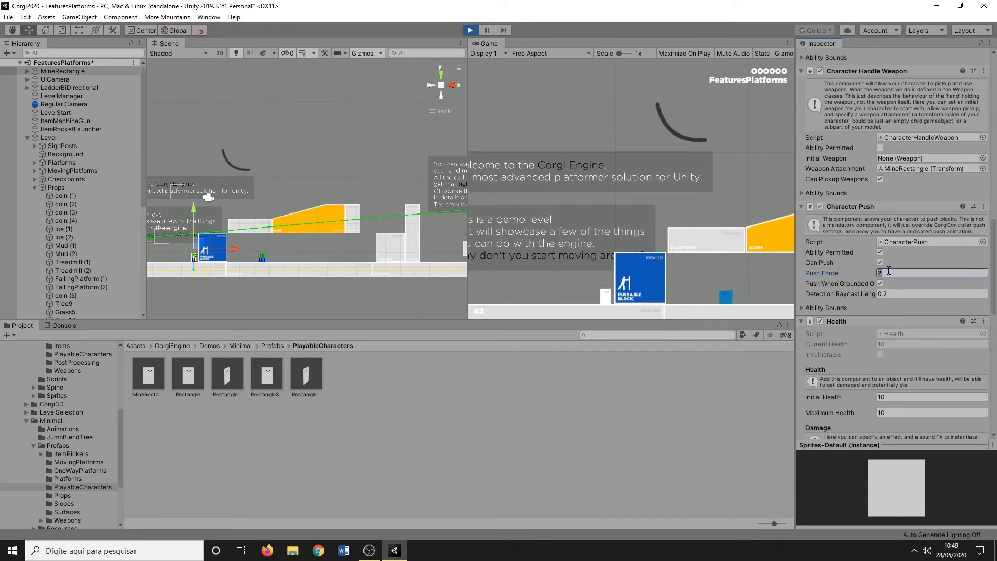
type("50")
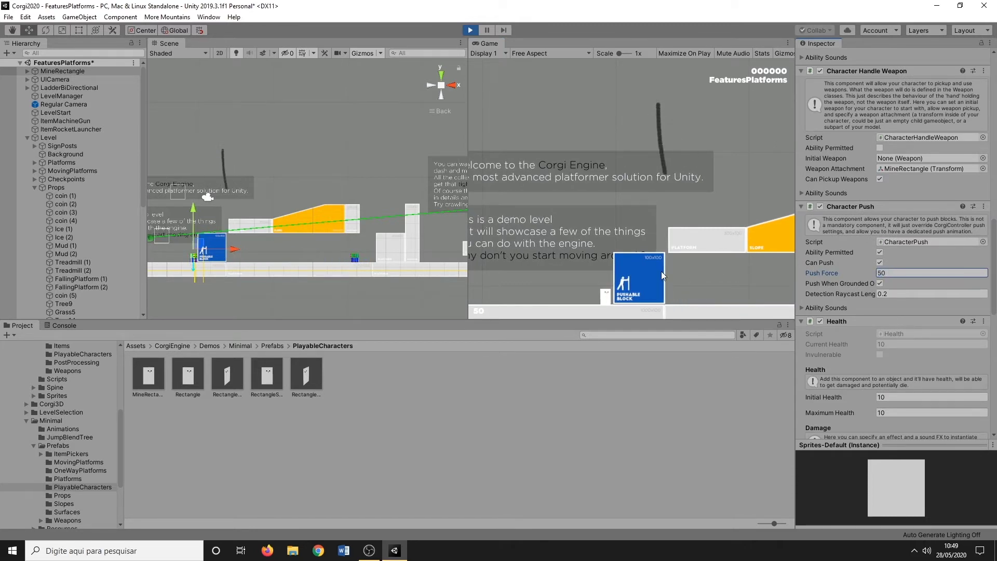
Test the new push force by pushing the PushableBlock toward the platform and walking back and forth
left_click(710, 295)
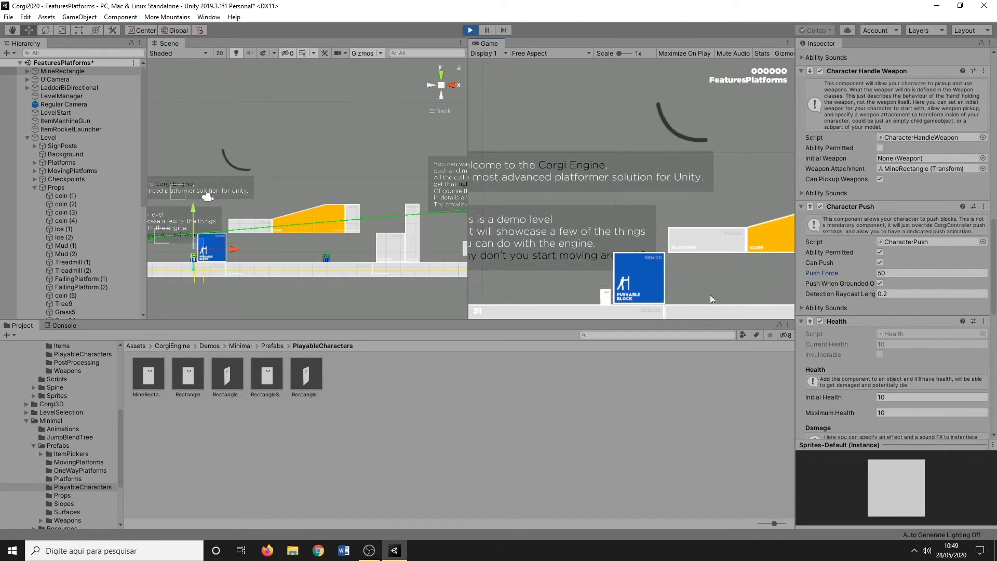
key("Right")
key("Left")
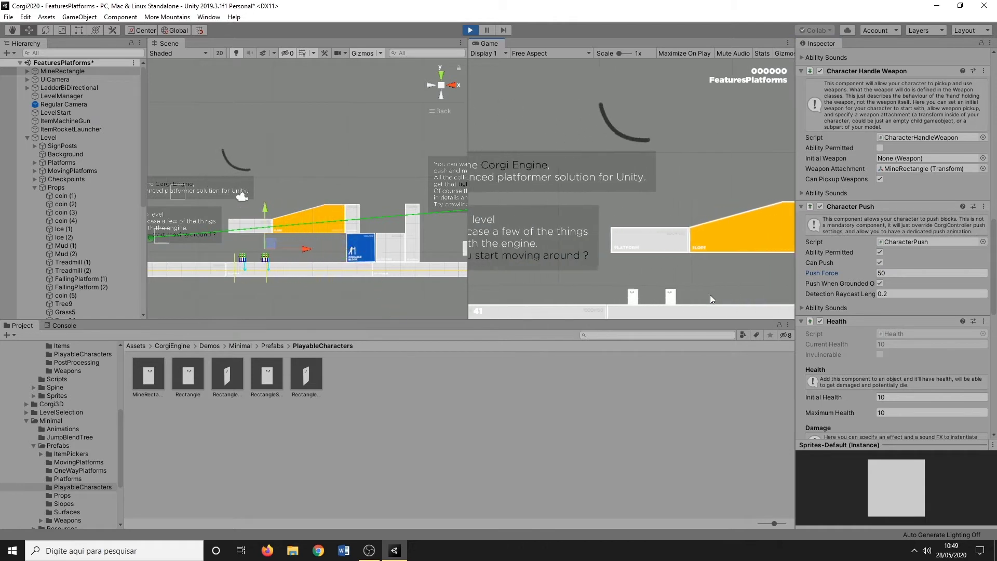
key("Right")
key("Left")
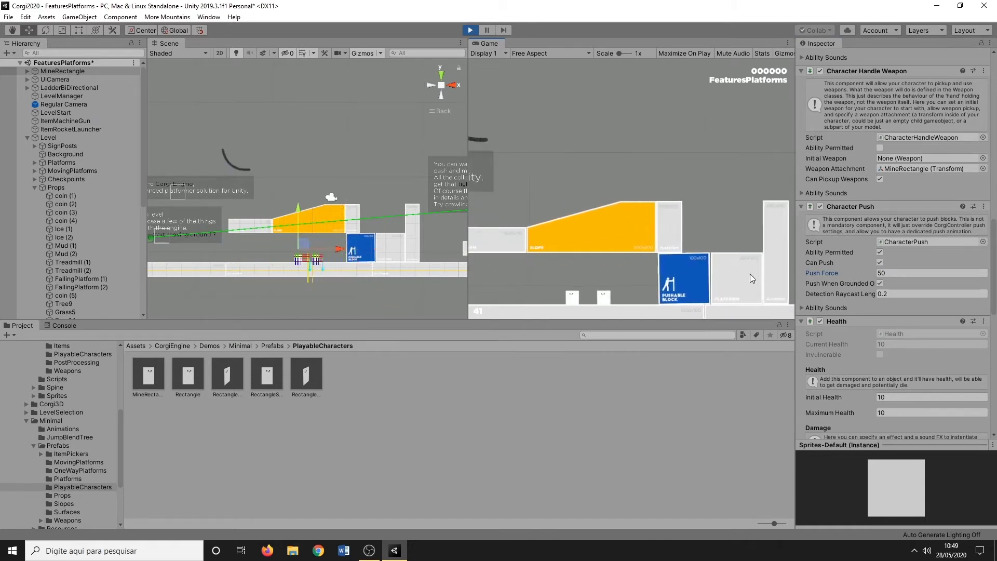
key("Right")
key("Left")
key("Right")
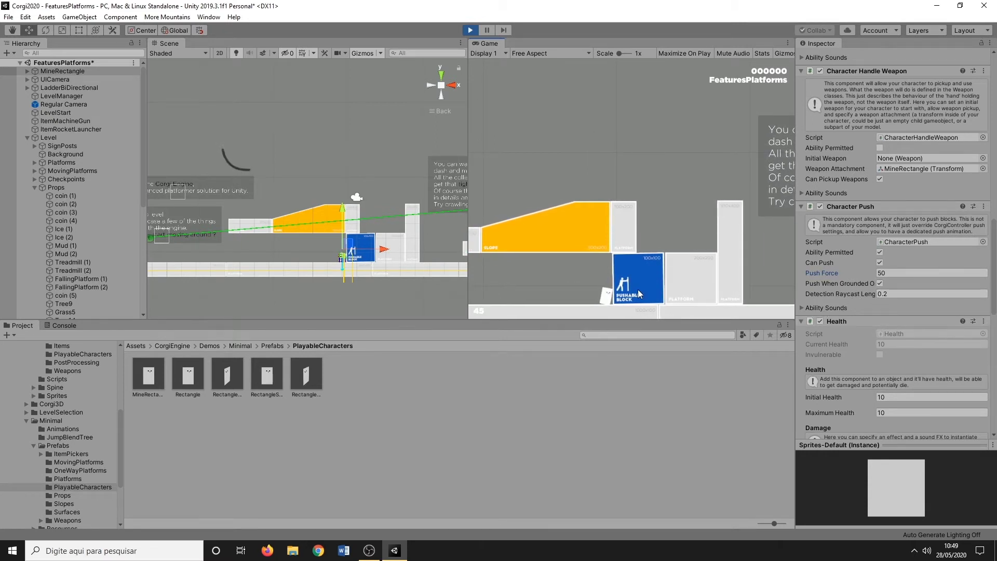
Examine MineRectangle up close in the scene while walking it against and away from the PushableBlock
scroll(347, 233, "up", 6)
middle_click_drag(378, 292, 307, 197)
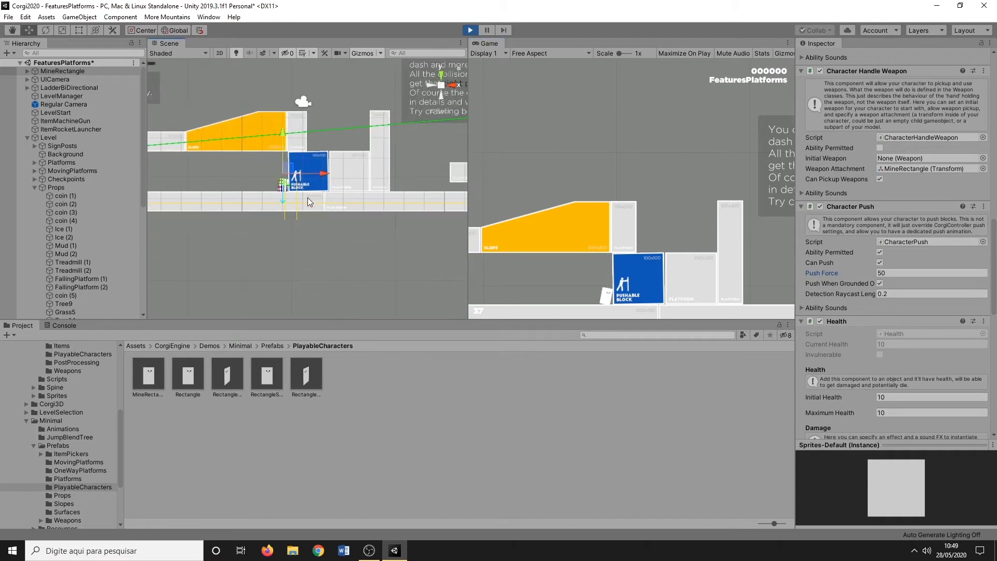
scroll(312, 203, "up", 6)
scroll(278, 200, "up", 5)
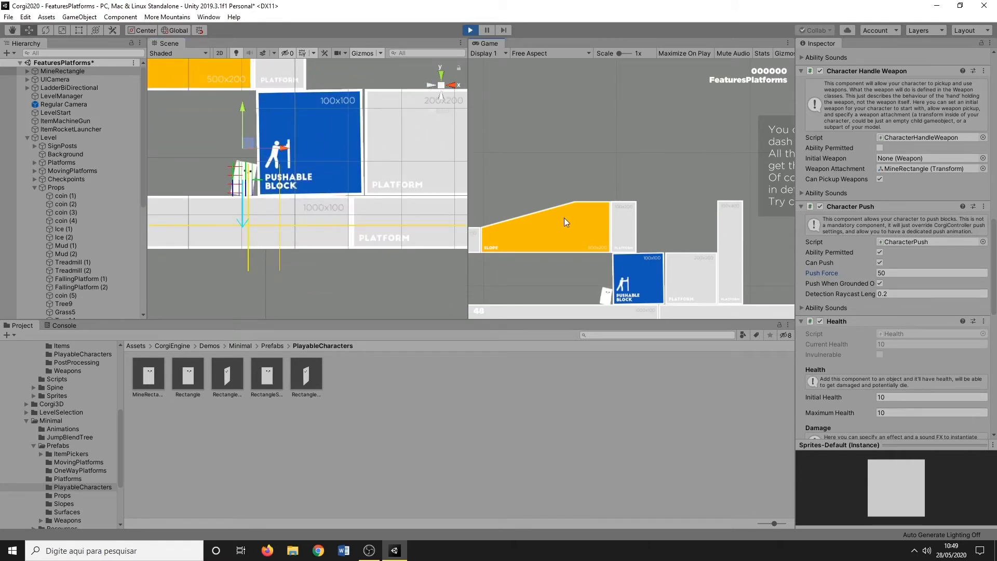
key("Left")
key("Right")
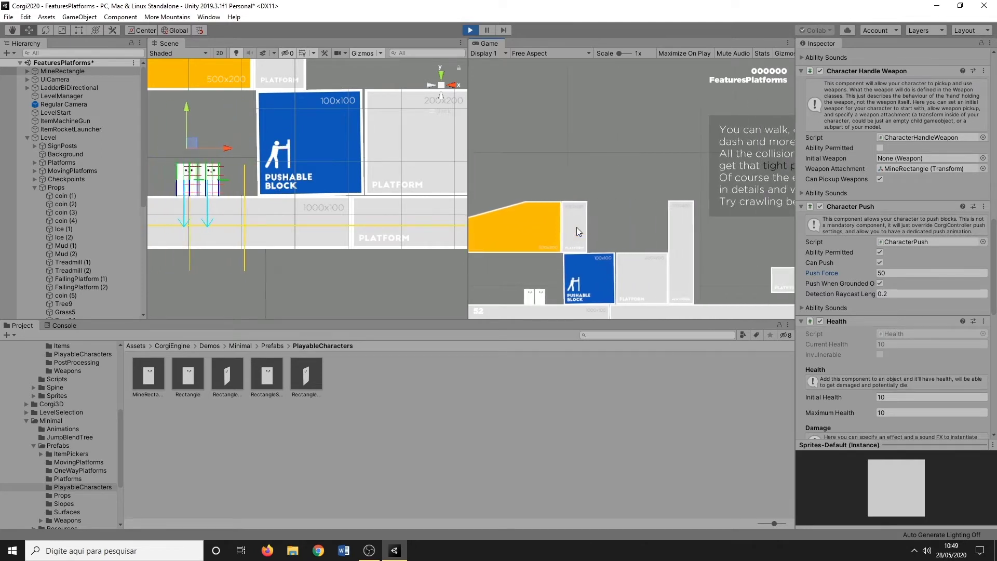
key("Right")
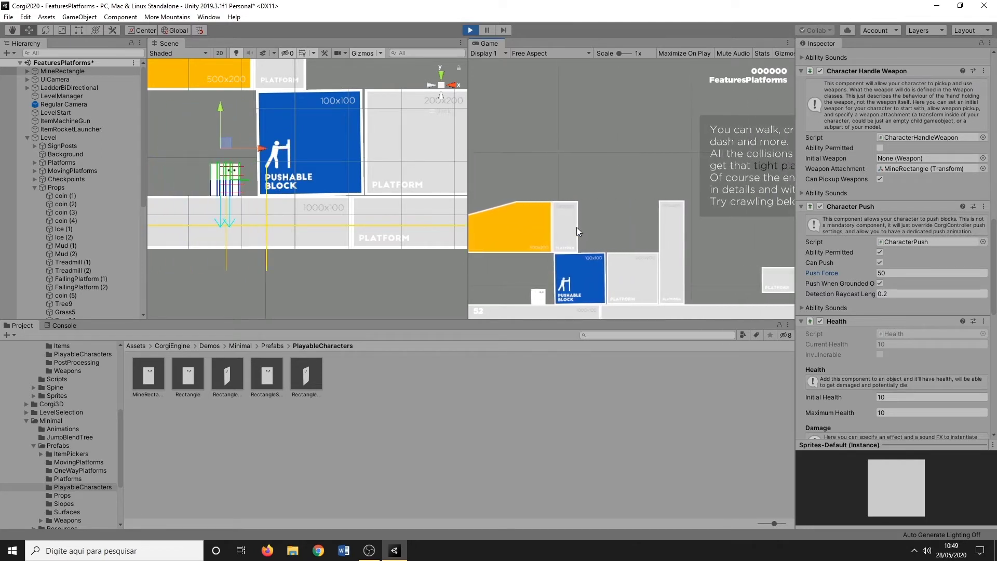
key("Right")
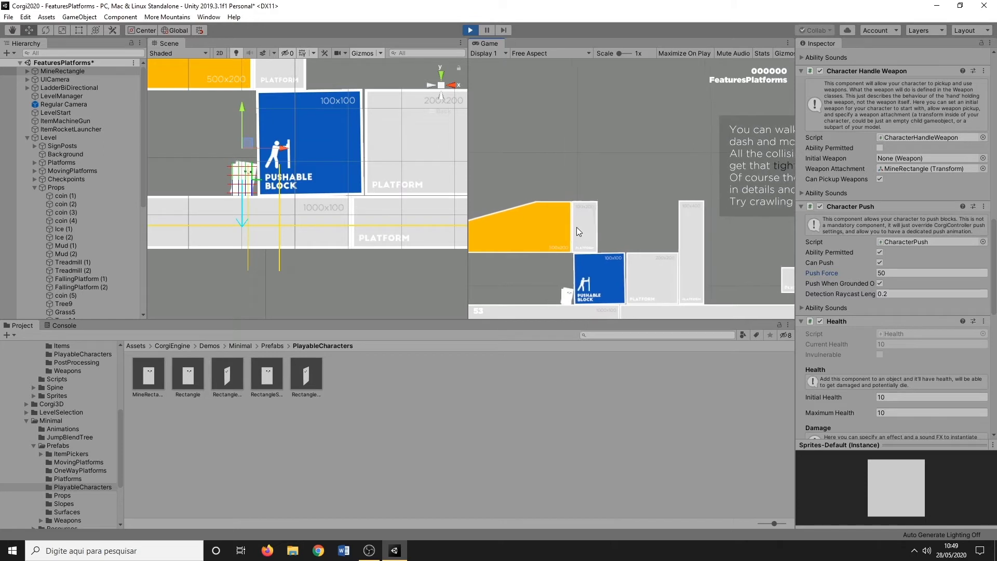
key("Left")
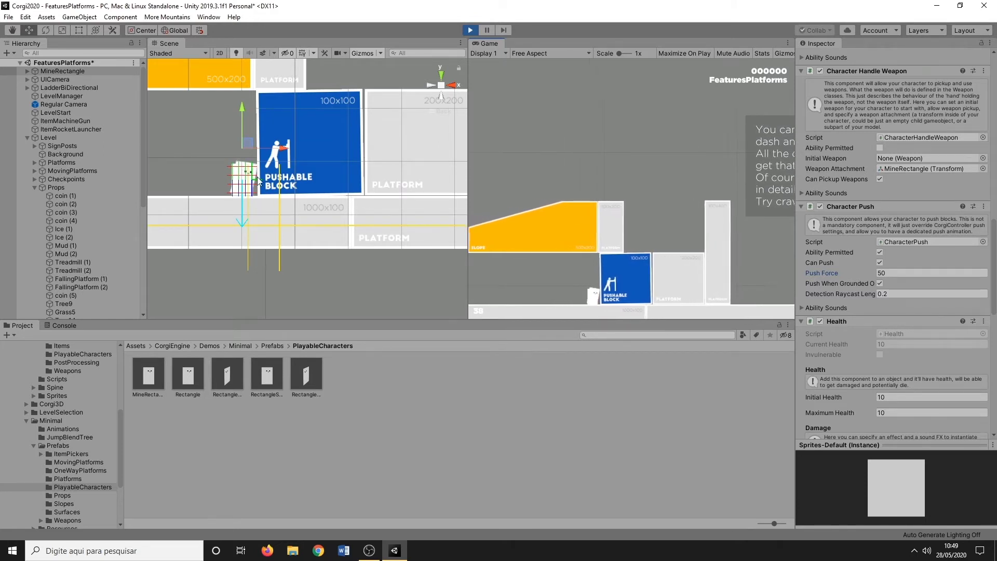
key("Left")
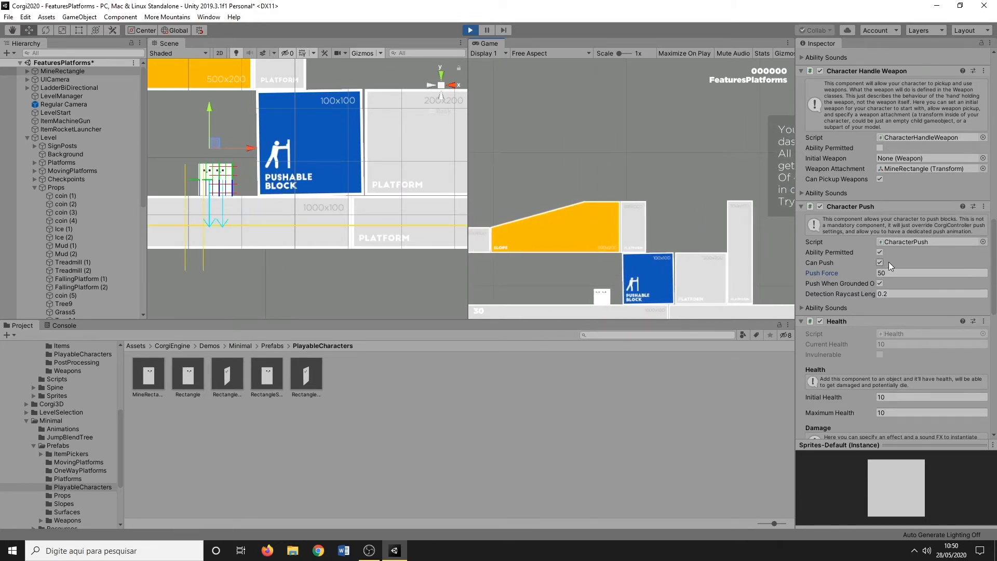
Inspect MineRectangle's raycasts up close and set the Character Push Detection Raycast Length to 1
scroll(278, 200, "up", 8)
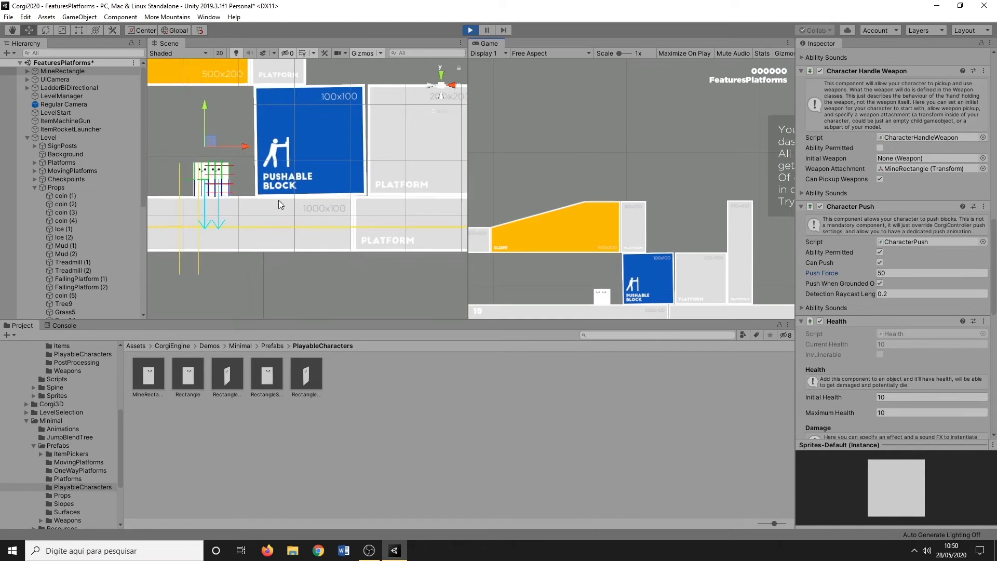
middle_click_drag(228, 204, 338, 207)
scroll(336, 206, "up", 10)
scroll(318, 203, "up", 2)
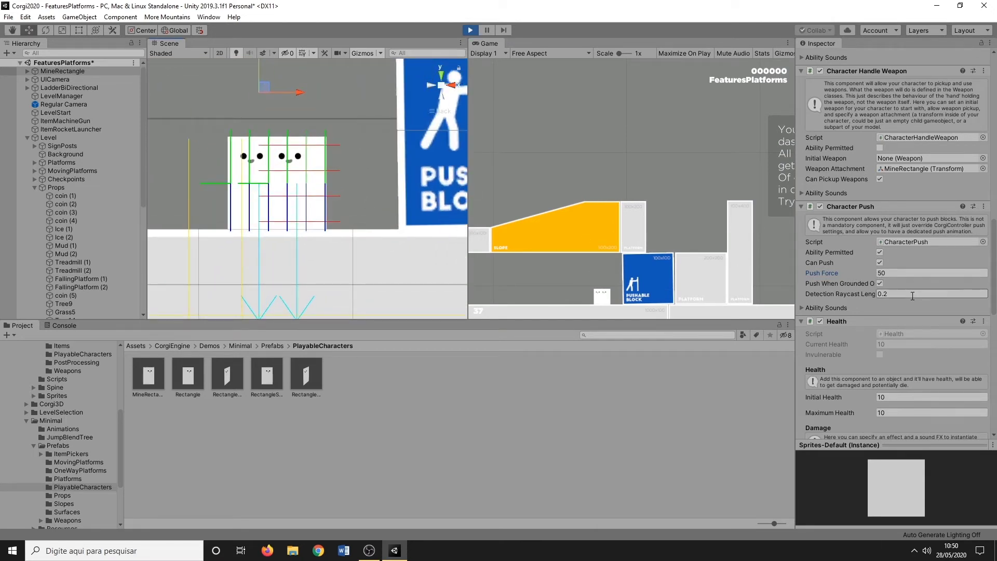
scroll(256, 209, "down", 3)
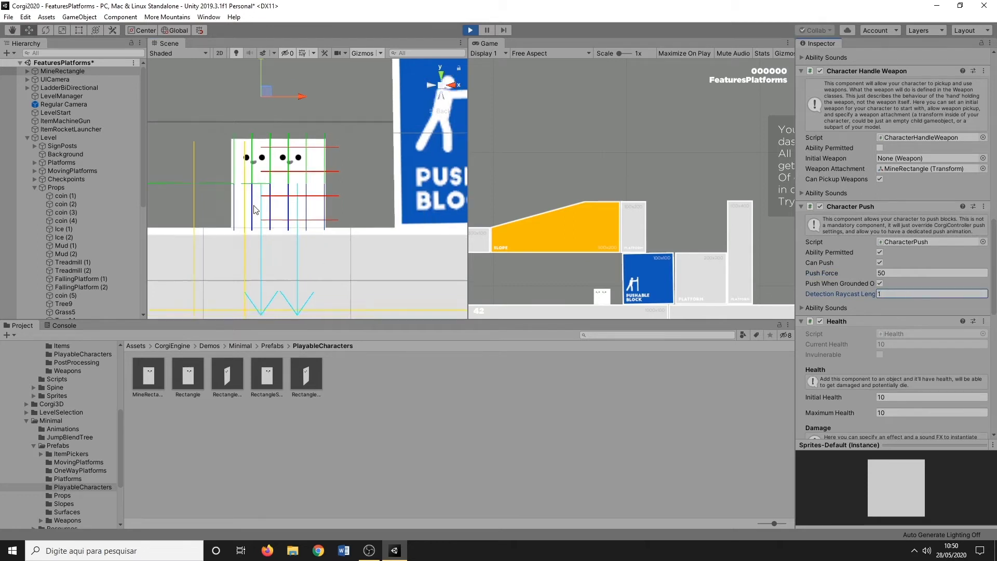
middle_click_drag(257, 209, 335, 211)
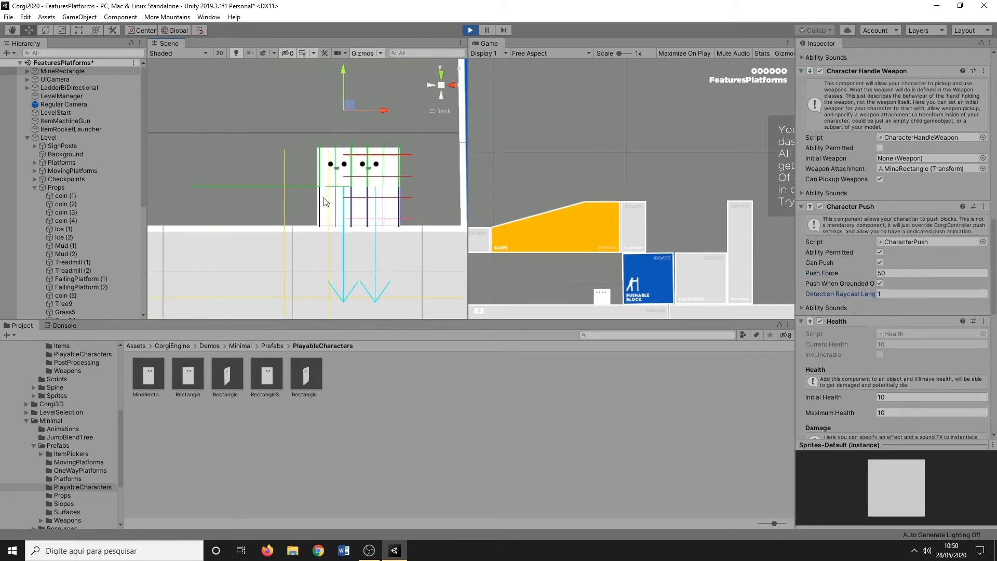
Test the longer detection raycast by walking MineRectangle toward and away from the PushableBlock
left_click(533, 233)
key("Left")
key("Right")
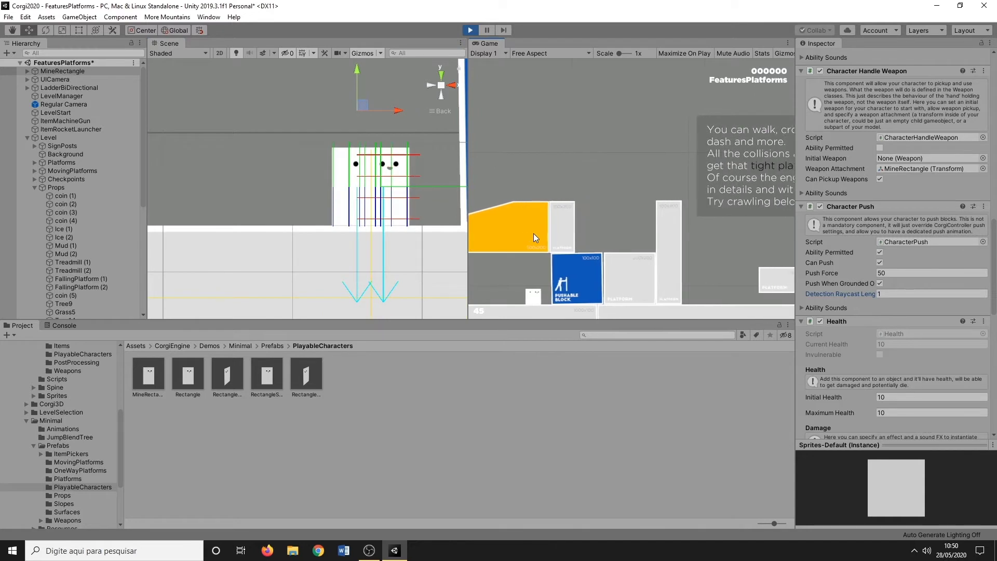
key("Left")
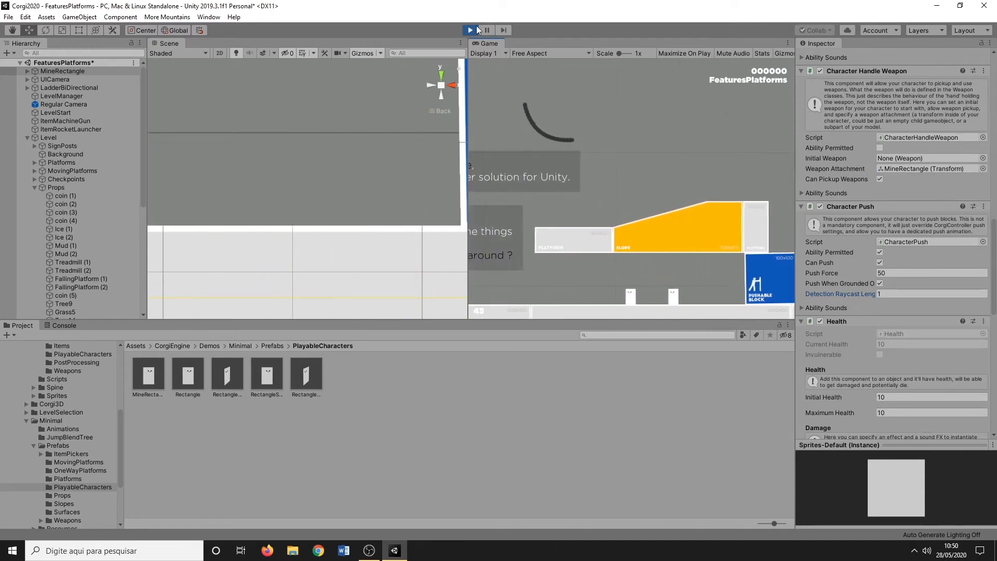
Move the PushableBlock away from the platform and test pushing it with MineRectangle
scroll(365, 179, "down", 15)
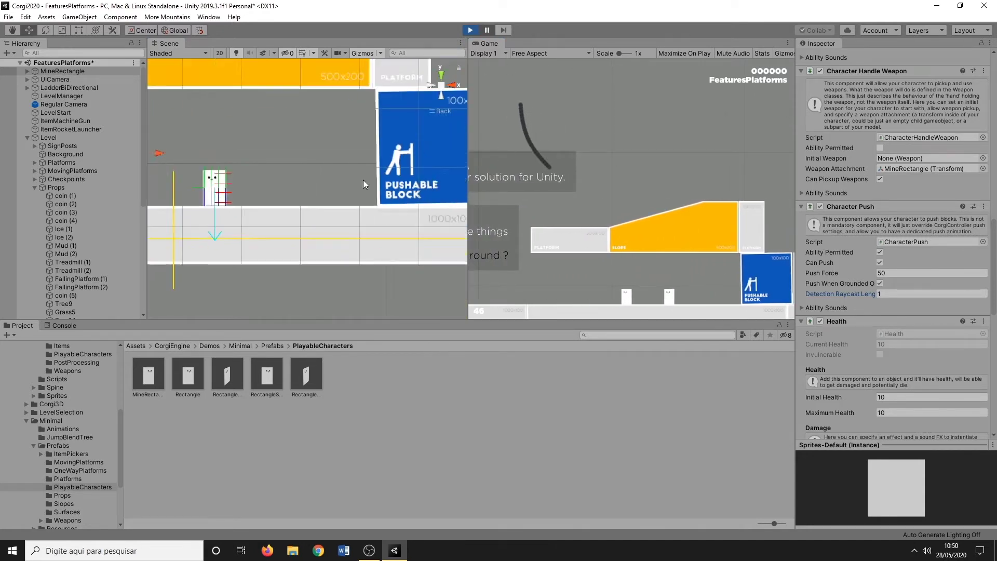
left_click(365, 180)
left_click_drag(421, 165, 354, 166)
left_click(484, 44)
key("Left")
key("Right")
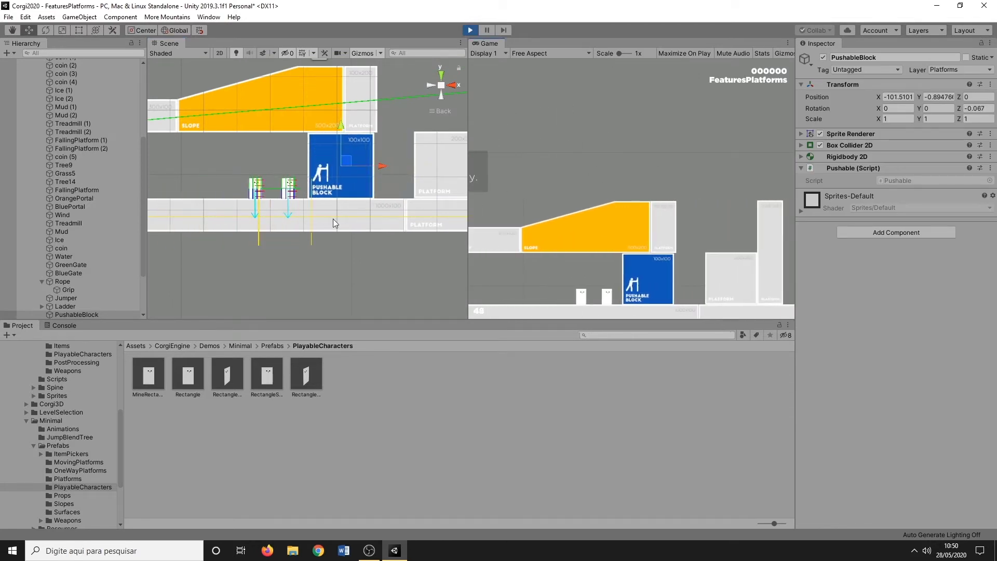
key("Left")
Move the PushableBlock back near the level start and test at close view how far away MineRectangle detects it
left_click_drag(423, 169, 95, 177)
middle_click_drag(95, 177, 335, 179)
key("Right")
scroll(208, 223, "up", 3)
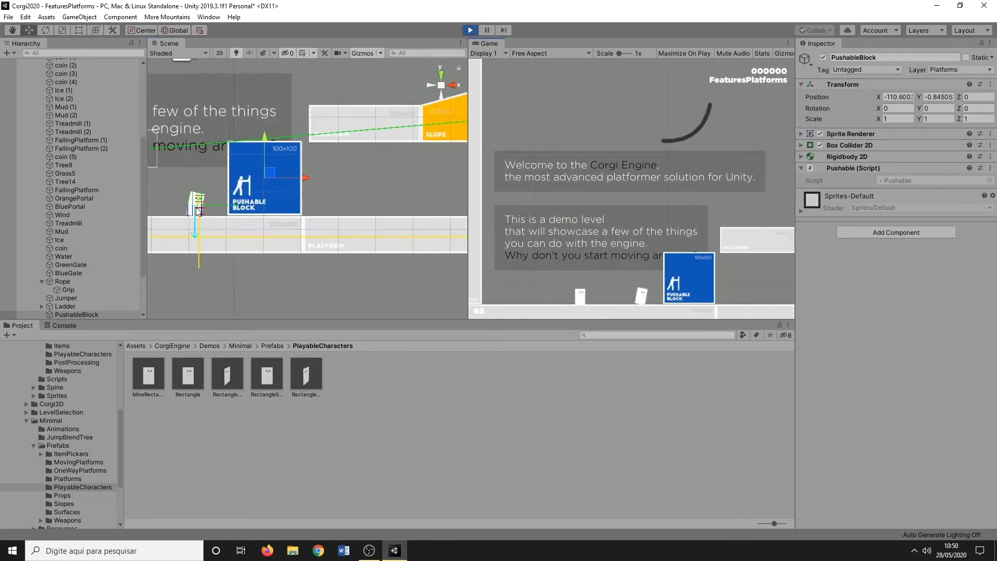
middle_click_drag(181, 228, 235, 229)
scroll(234, 230, "up", 2)
scroll(234, 226, "up", 3)
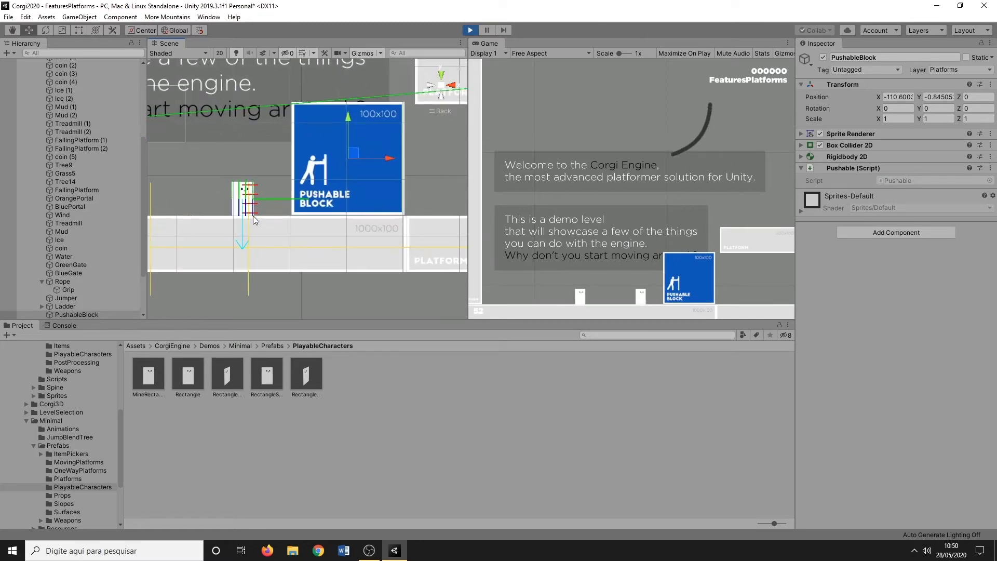
key("Right")
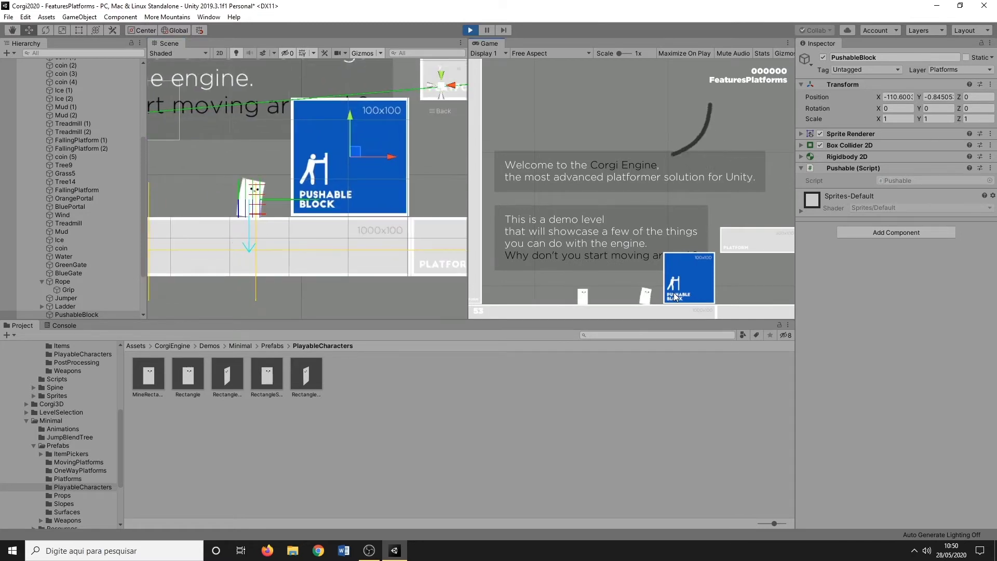
Walk MineRectangle into the PushableBlock again, then look over MineRectangle's ability components down to Character Slope Orientation
key("Right")
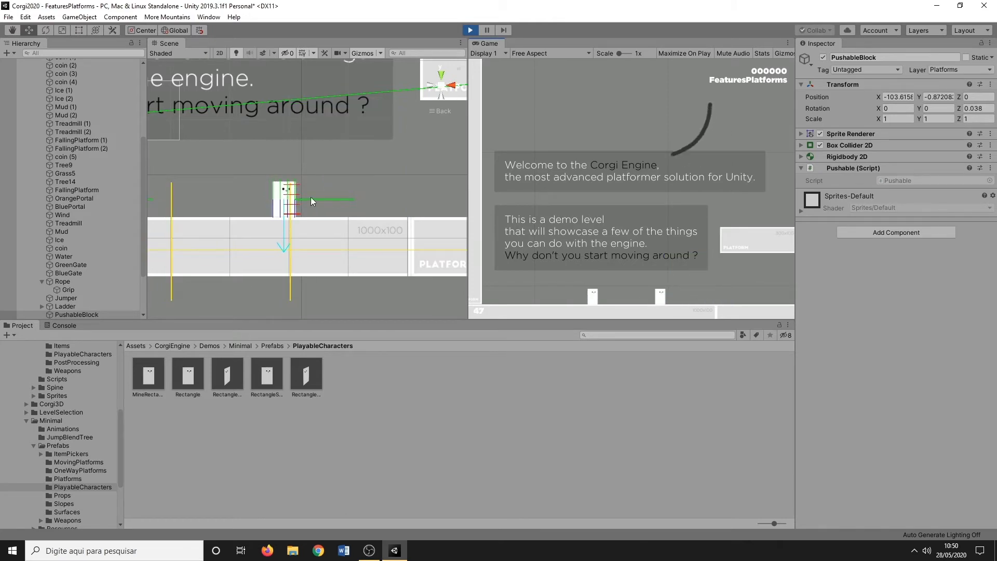
left_click(287, 202)
scroll(915, 283, "down", 12)
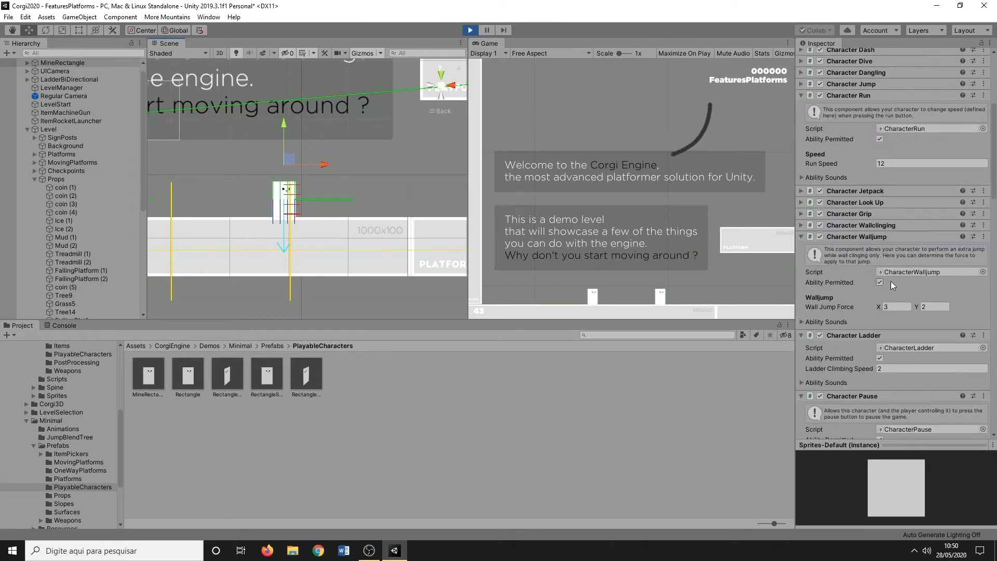
scroll(871, 358, "down", 6)
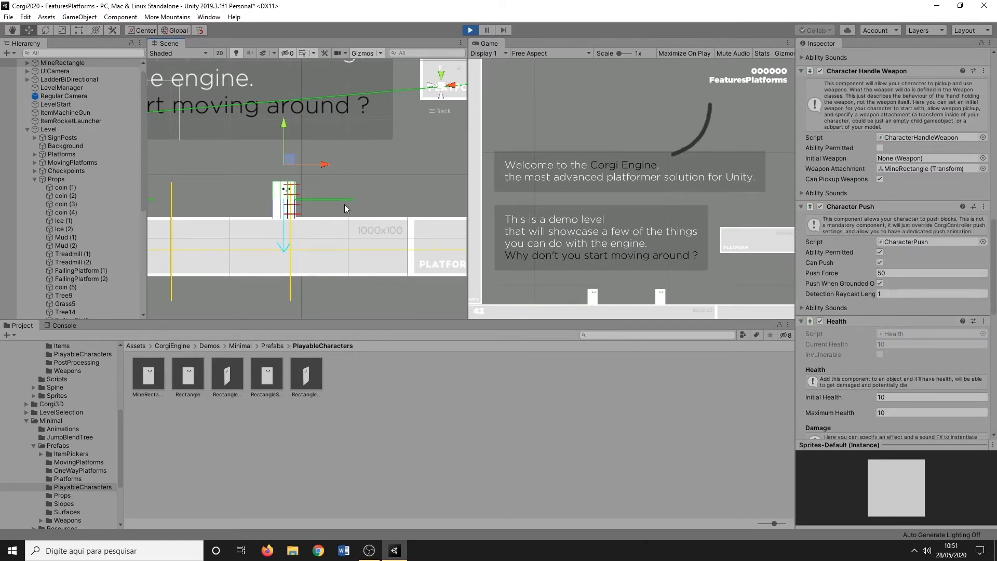
scroll(895, 238, "down", 4)
scroll(894, 302, "down", 6)
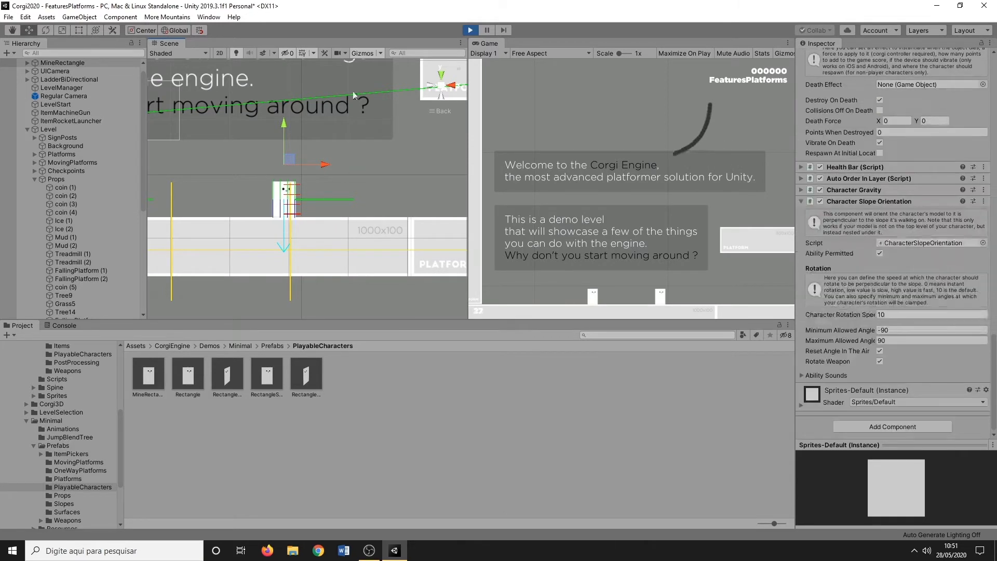
scroll(851, 260, "up", 2)
scroll(882, 273, "down", 2)
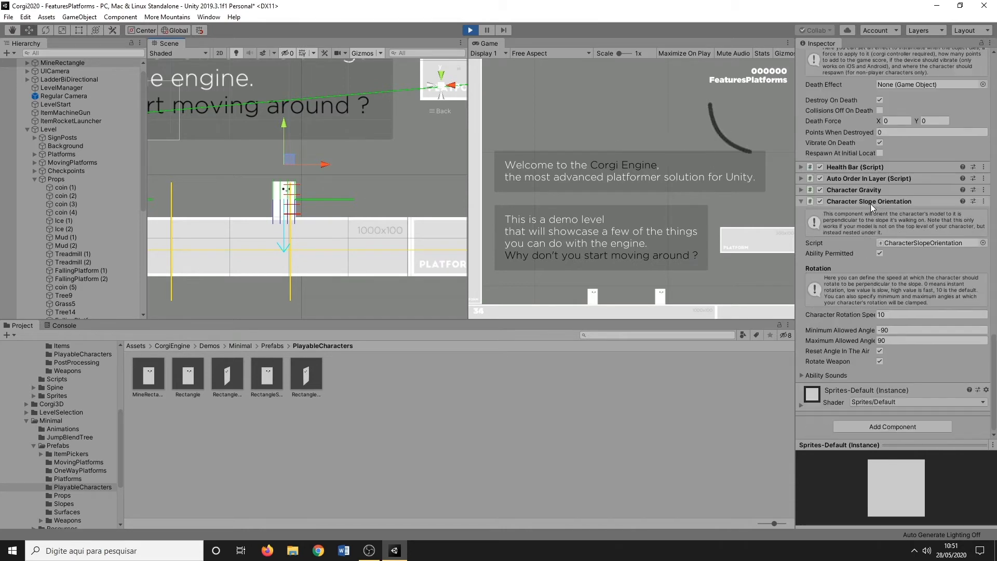
Return MineRectangle's Character Push to a Push Force of 50 and a Detection Raycast Length of 0.2
left_click(58, 63)
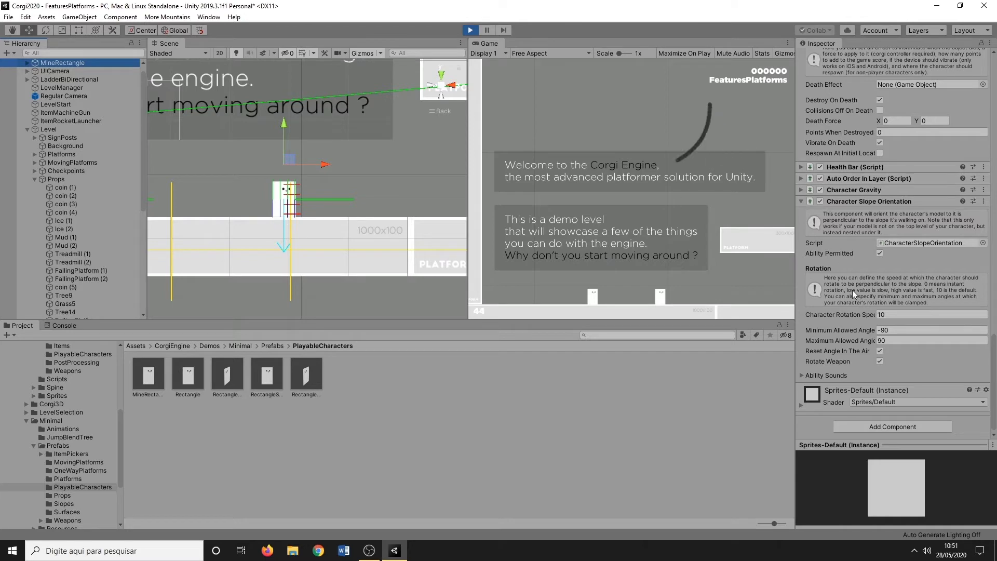
scroll(825, 218, "up", 5)
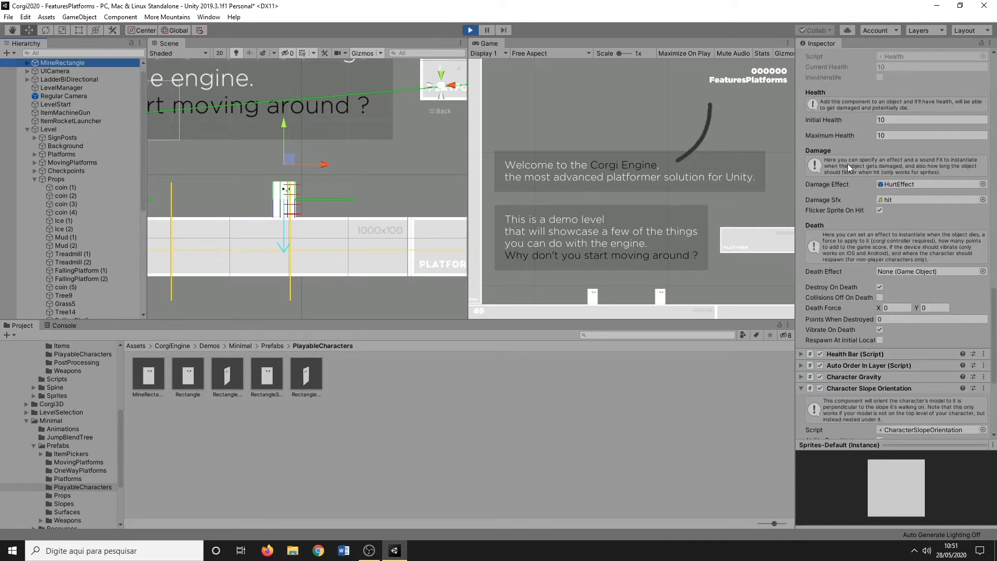
scroll(849, 167, "up", 8)
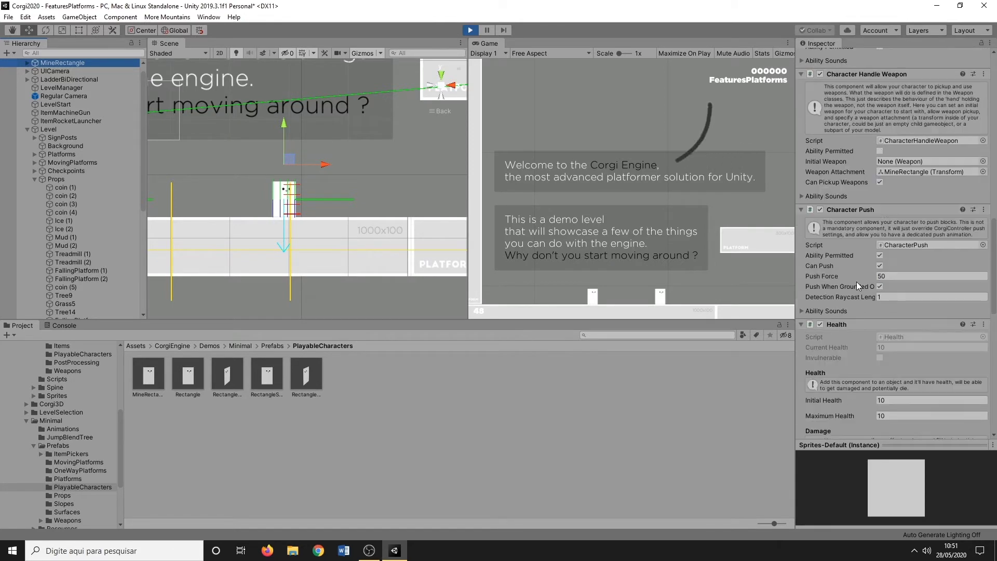
left_click(896, 275)
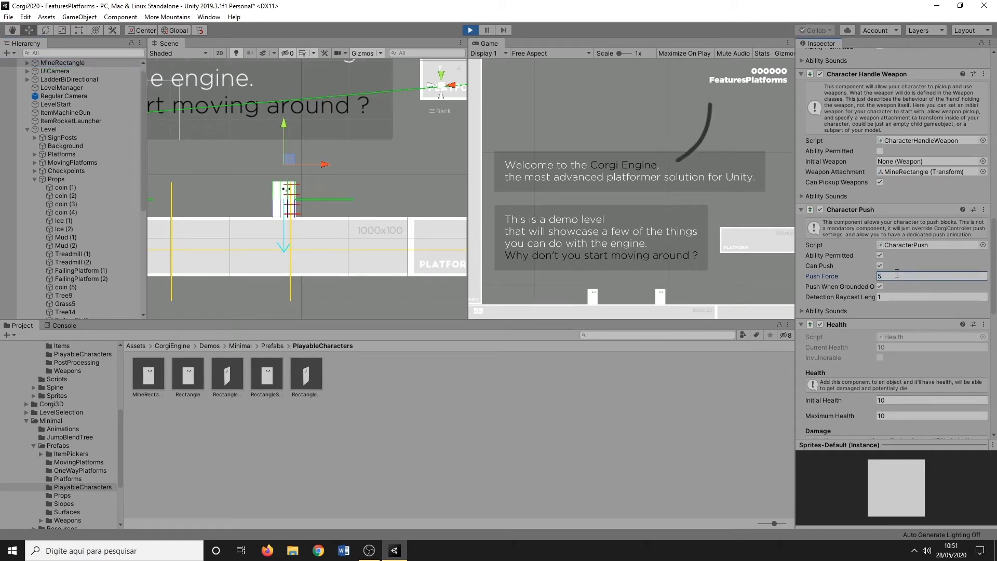
type("5")
left_click(62, 63)
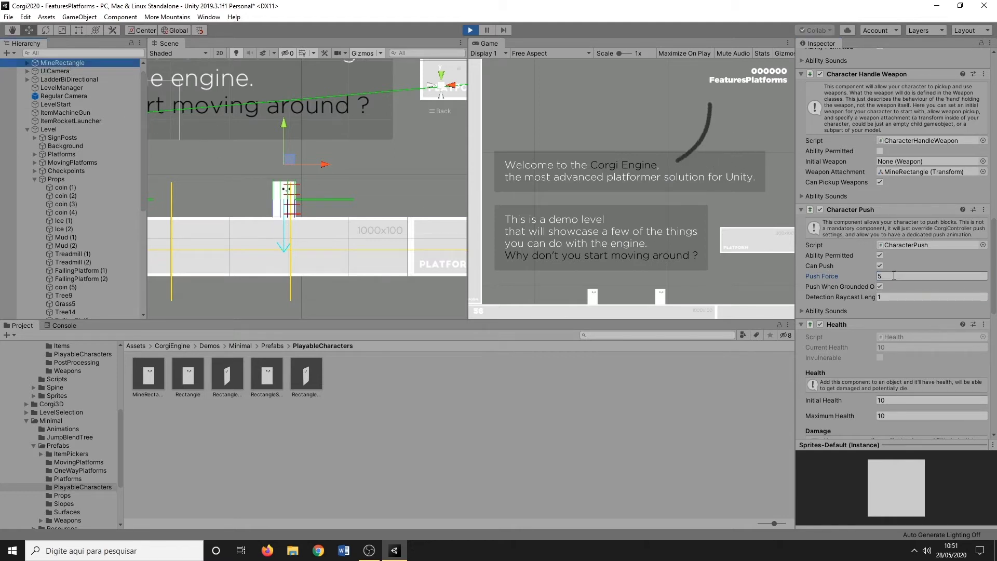
left_click(894, 275)
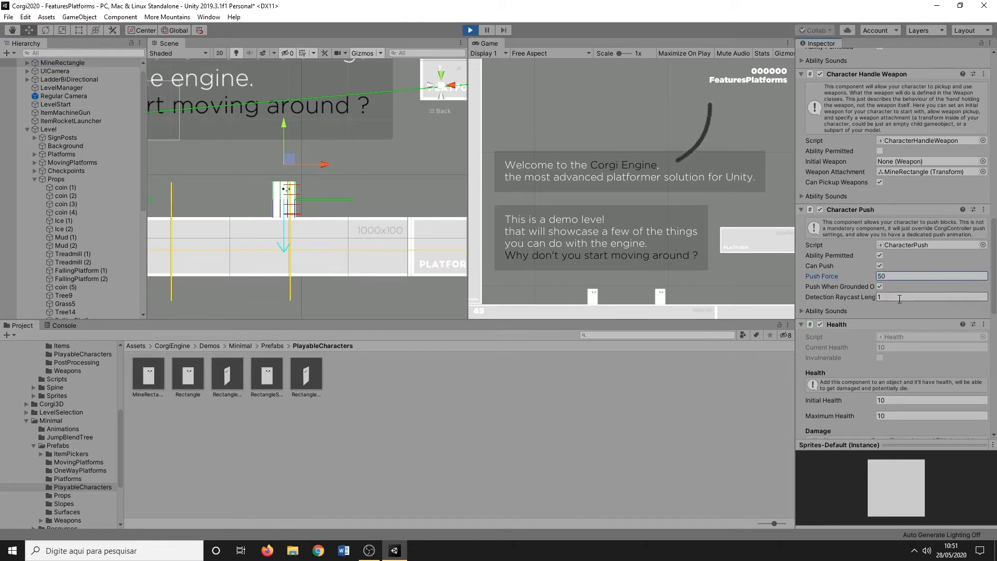
left_click(896, 296)
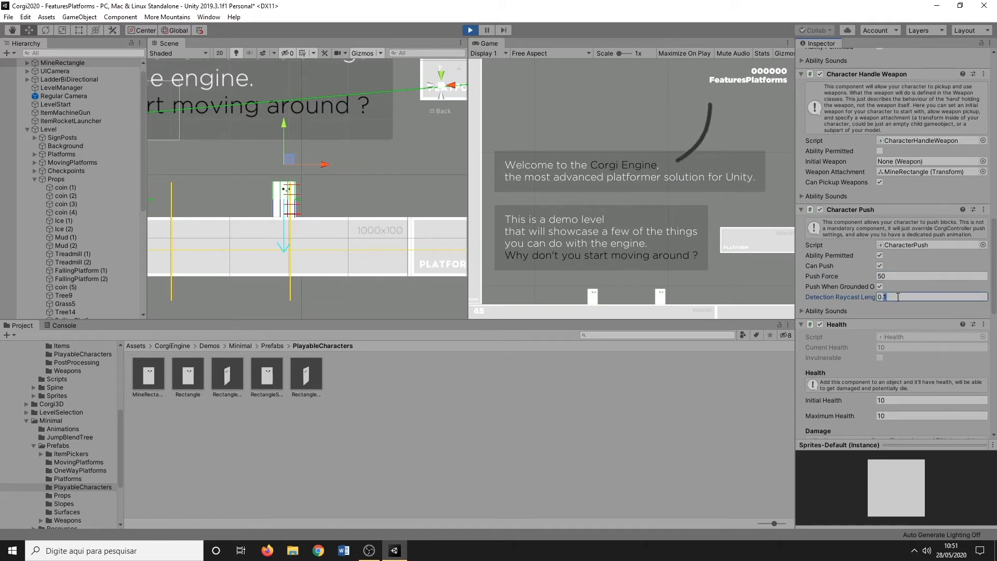
Examine MineRectangle's Health settings and expand its Health Bar and Auto Order In Layer components to review their options
scroll(879, 308, "down", 3)
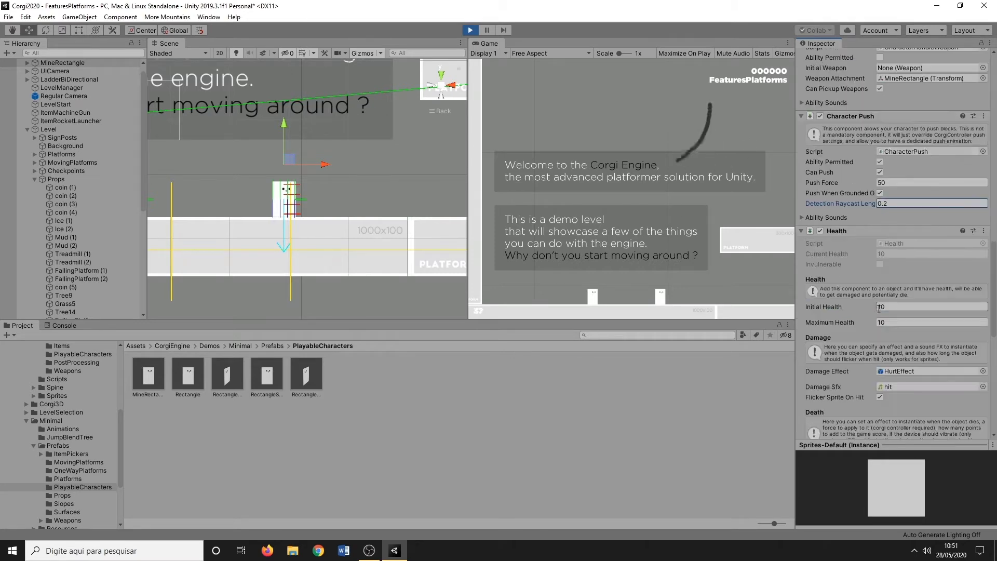
scroll(833, 274, "down", 3)
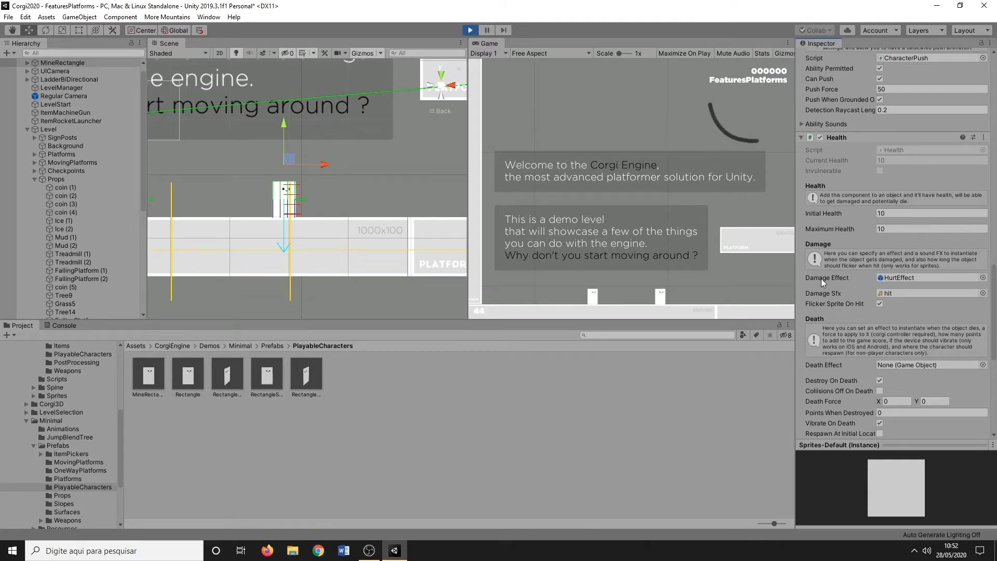
scroll(826, 283, "down", 6)
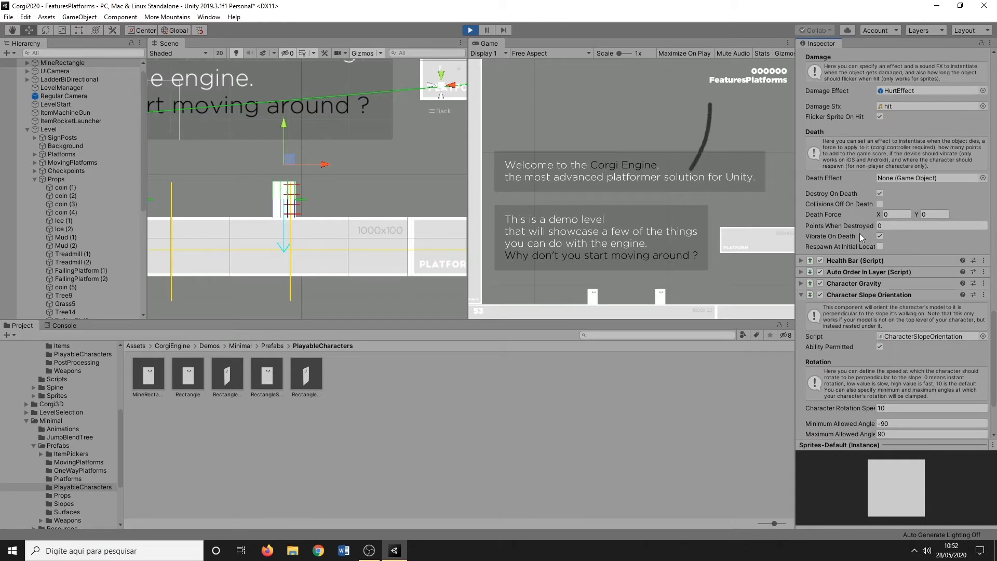
left_click(859, 260)
scroll(858, 261, "down", 3)
scroll(810, 156, "down", 6)
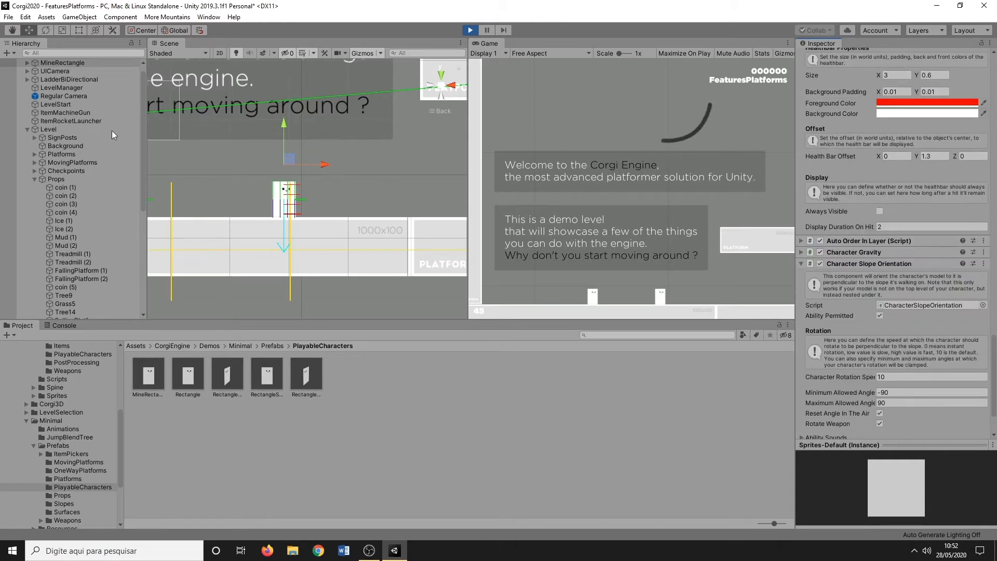
left_click(862, 240)
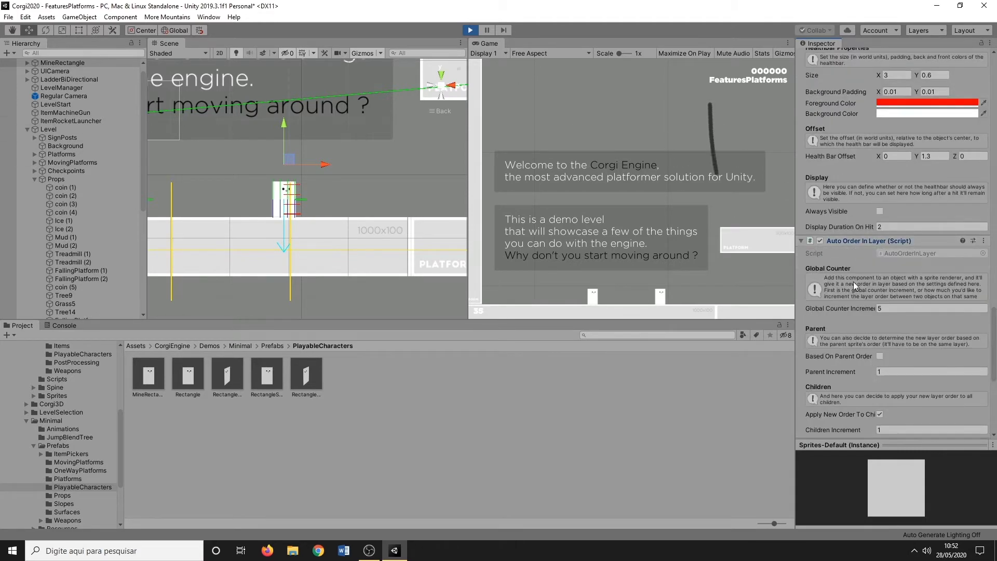
scroll(860, 323, "down", 3)
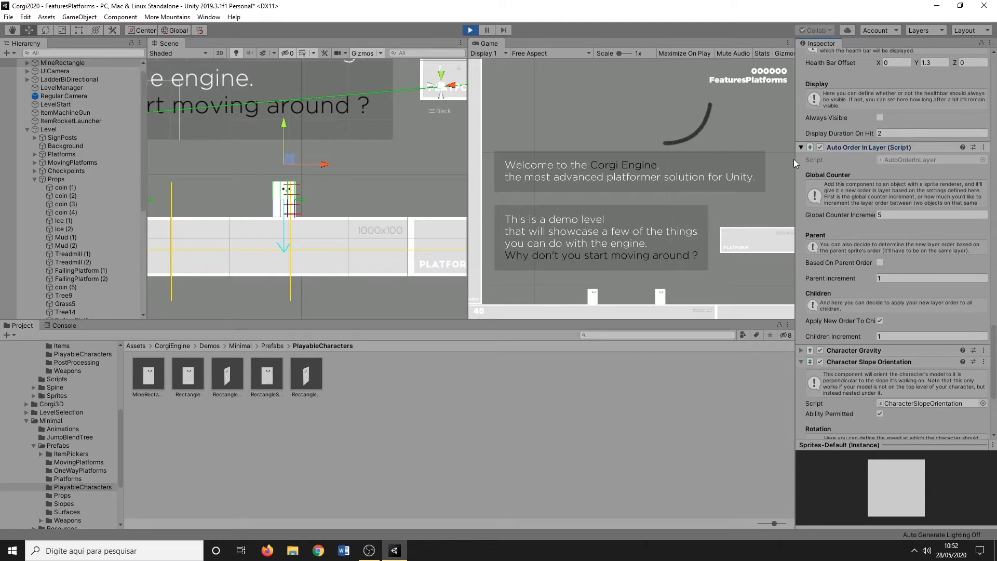
Collapse the Auto Order In Layer component and review the Character Gravity influence, gravity, rotation and transition settings of MineRectangle
left_click(830, 149)
left_click(854, 191)
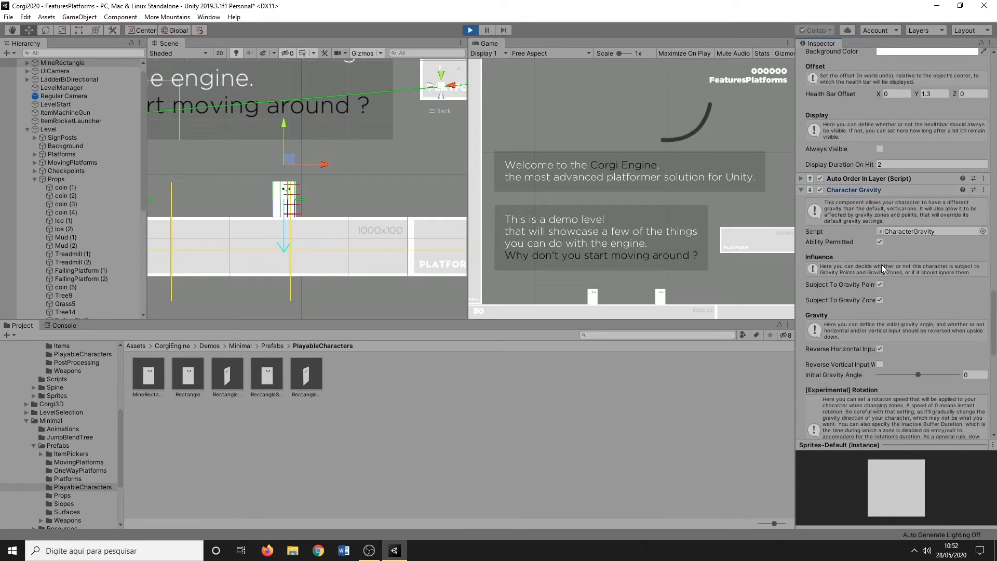
scroll(883, 269, "down", 3)
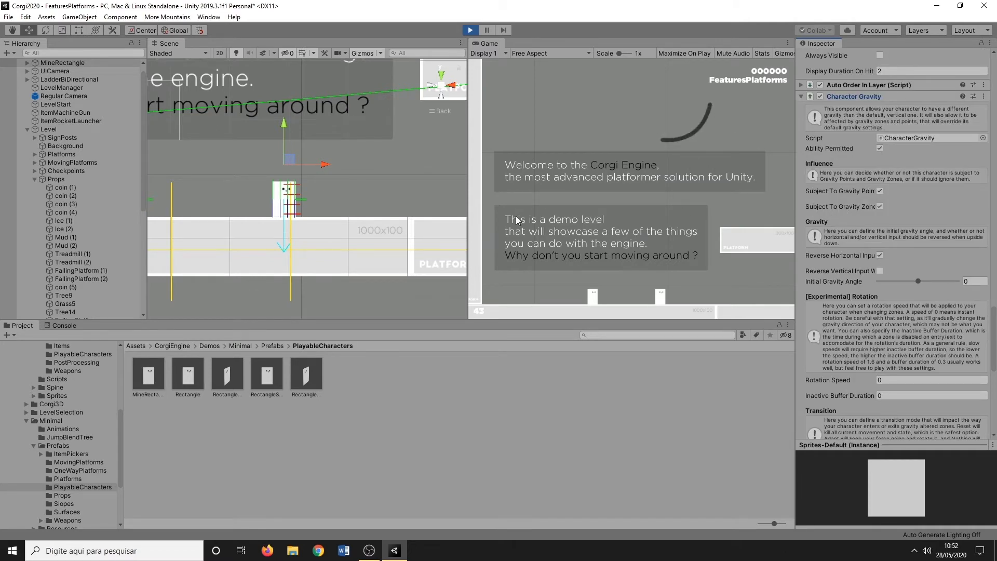
scroll(894, 239, "down", 3)
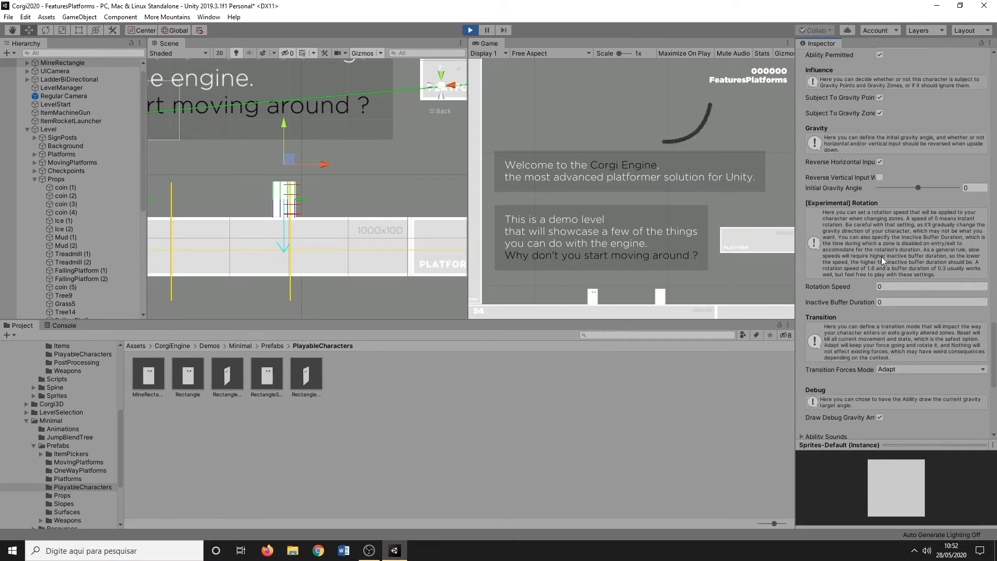
scroll(866, 288, "up", 6)
left_click(856, 191)
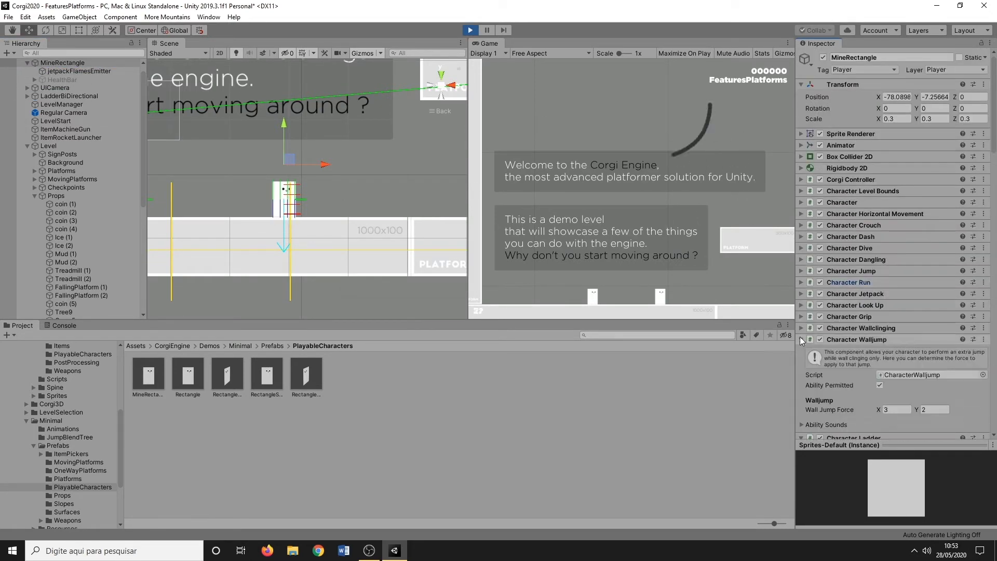
Collapse MineRectangle's Character Ladder, Character Pause, Character Button Activation and Character Handle Weapon components
left_click(803, 362)
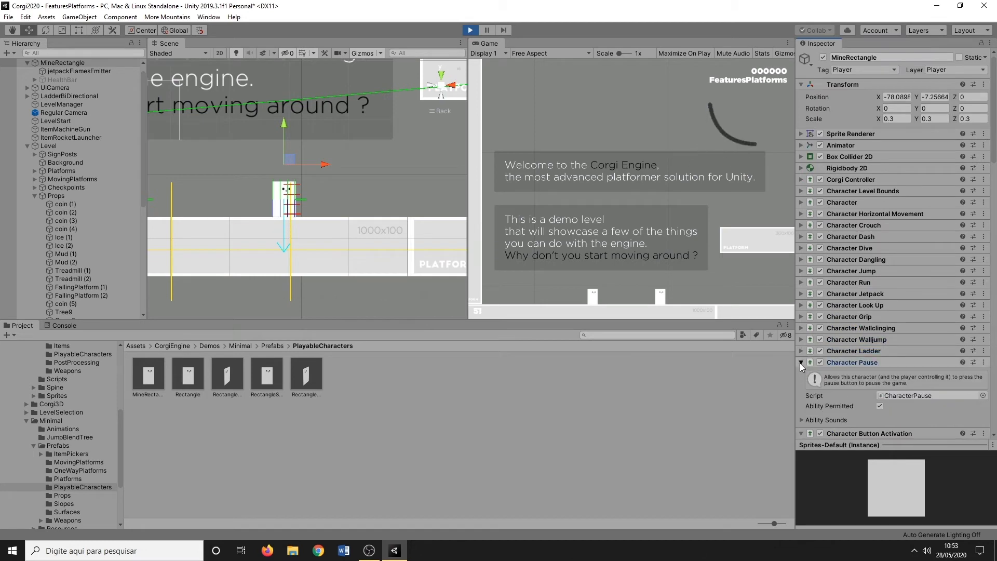
left_click(801, 362)
left_click(801, 374)
left_click(801, 374)
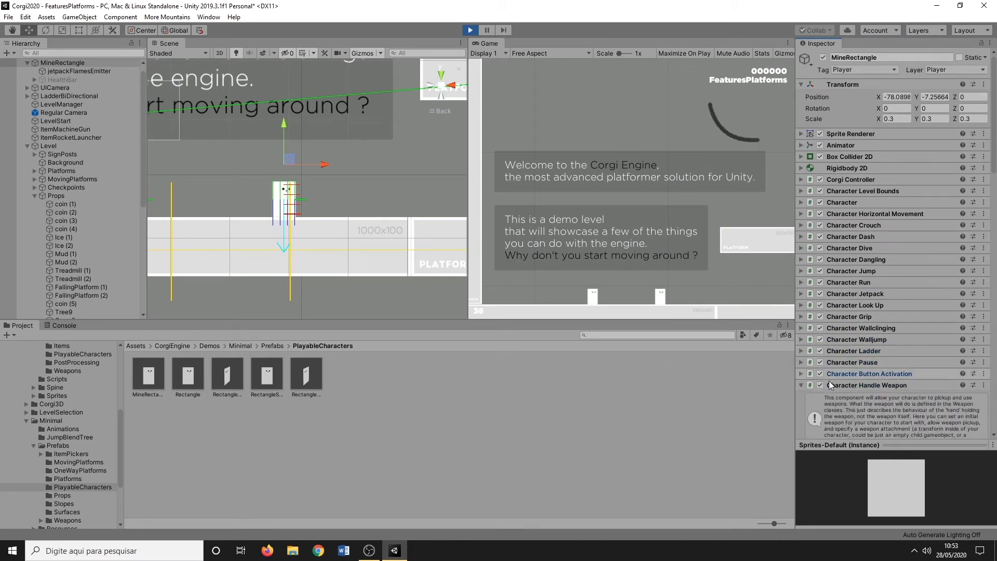
left_click(801, 385)
left_click(801, 385)
left_click(801, 397)
Collapse the Character Push, Health and Health Bar components of MineRectangle
scroll(843, 354, "down", 5)
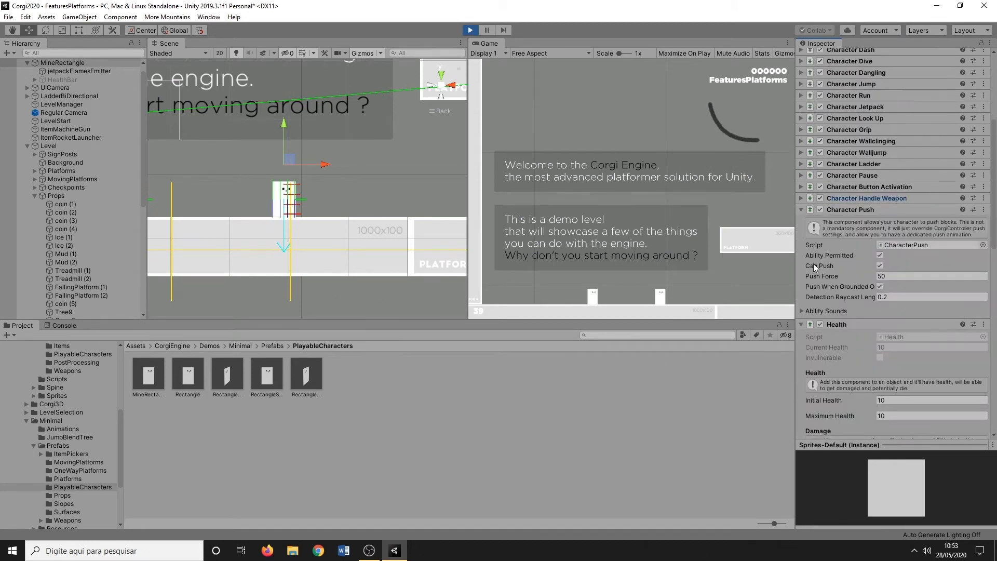
left_click(801, 210)
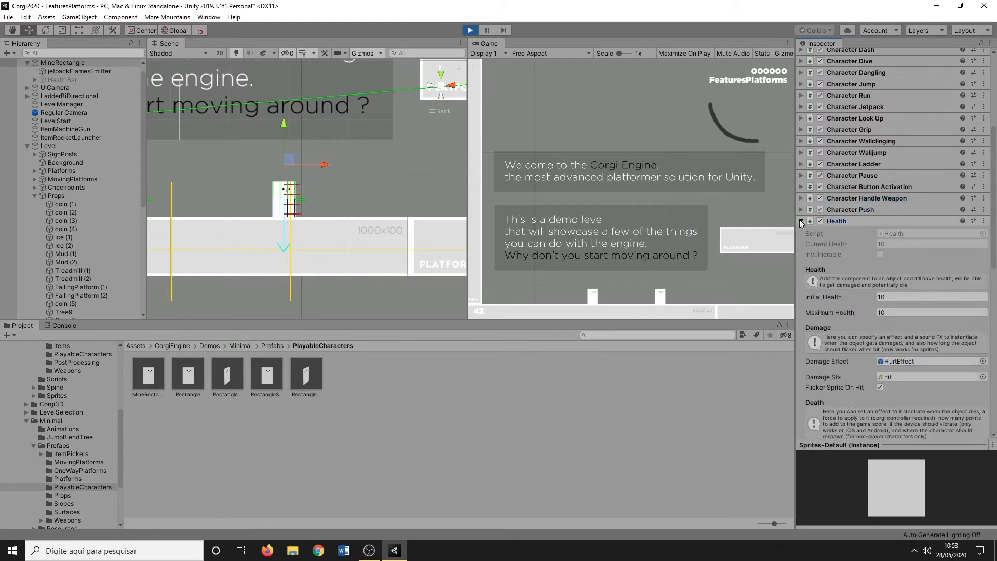
left_click(801, 222)
left_click(800, 233)
left_click(801, 220)
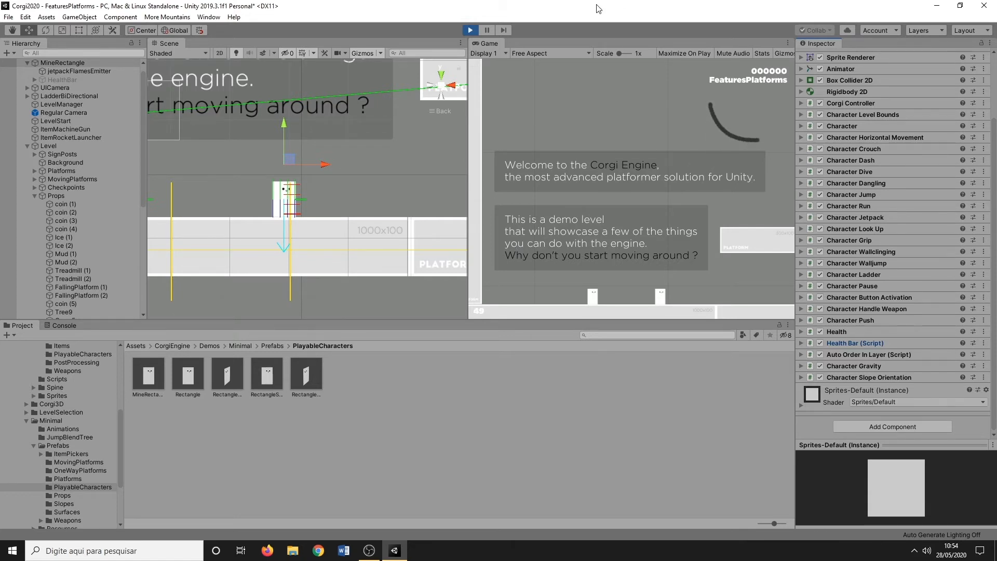
Pause the running game and move the Platform300x100 beside the yellow slope away from it to about X -90.4
left_click(490, 30)
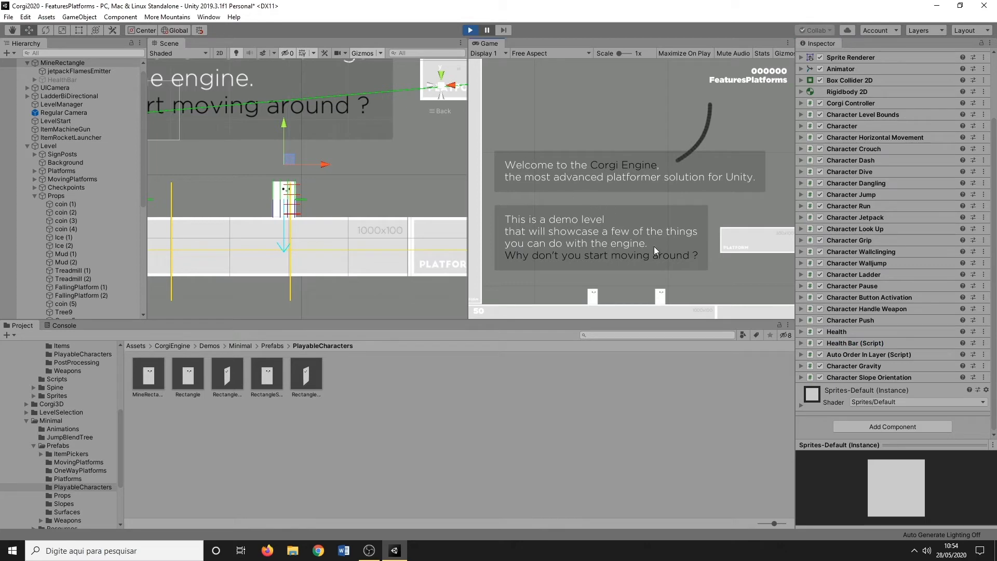
scroll(260, 187, "down", 6)
scroll(267, 195, "down", 3)
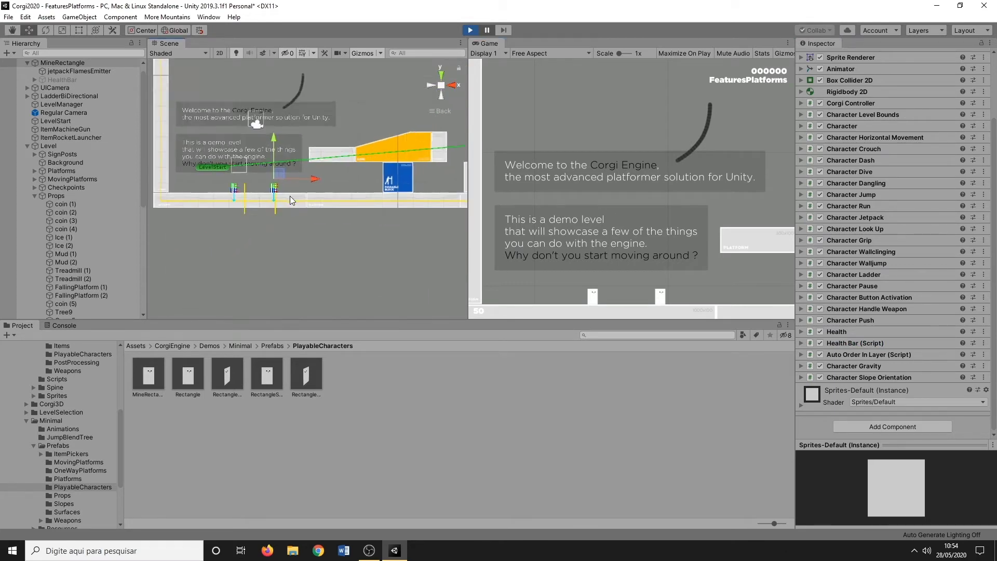
left_click(330, 159)
left_click(322, 159)
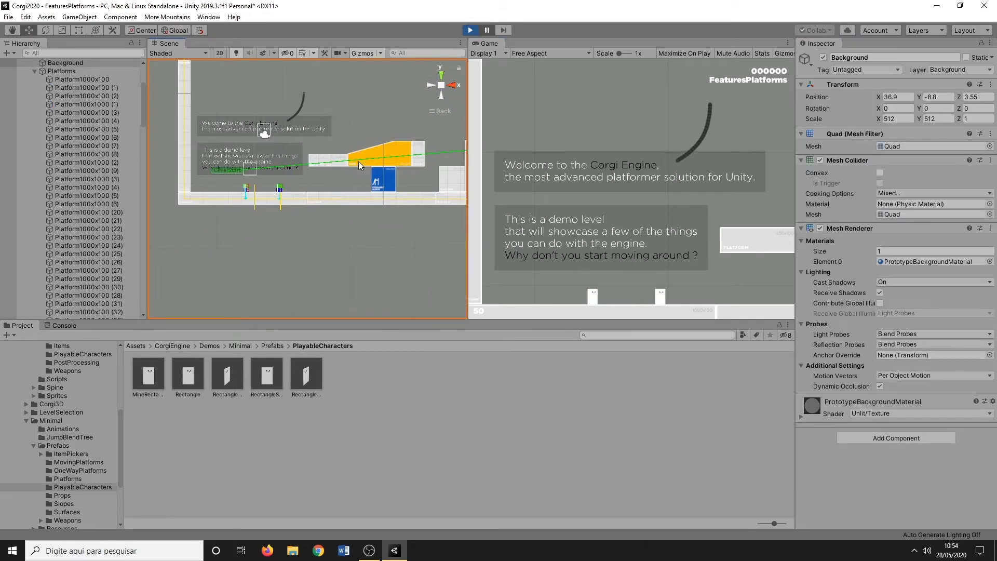
left_click(329, 157)
left_click_drag(363, 160, 329, 160)
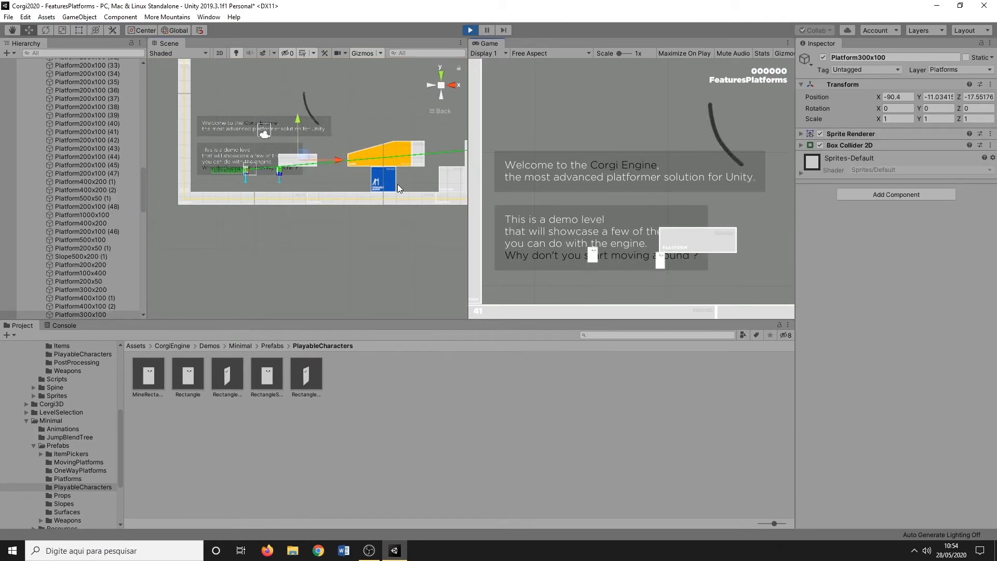
Playtest the characters by running and repeatedly jumping in mid-air around the moved platform and the yellow slope
key("Right")
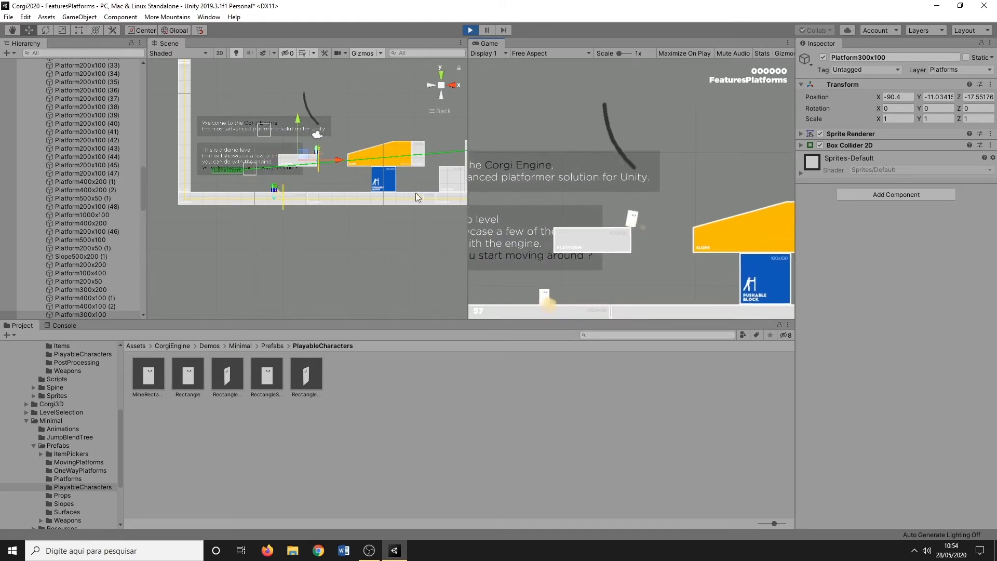
key("Right")
key("space")
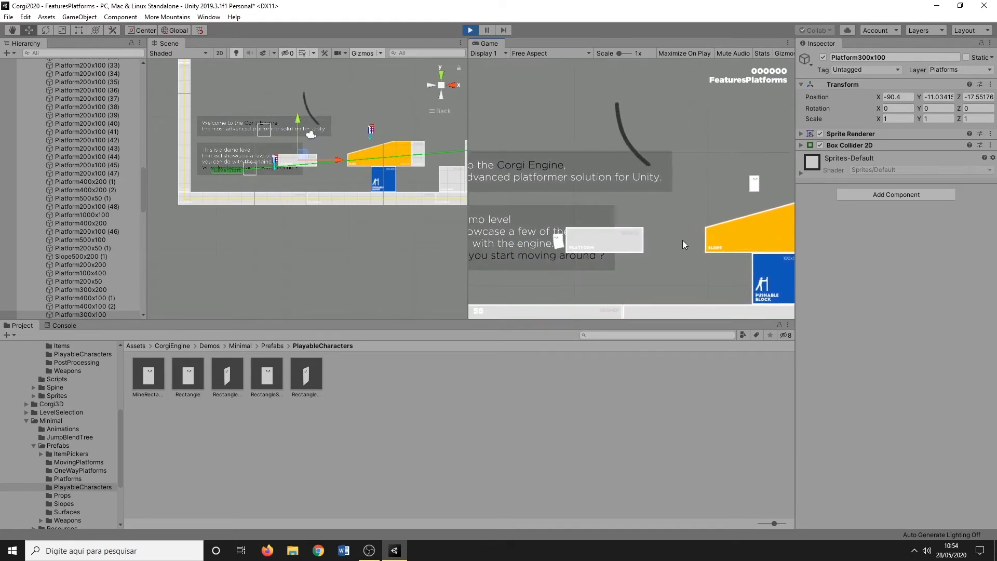
key("Left")
key("space")
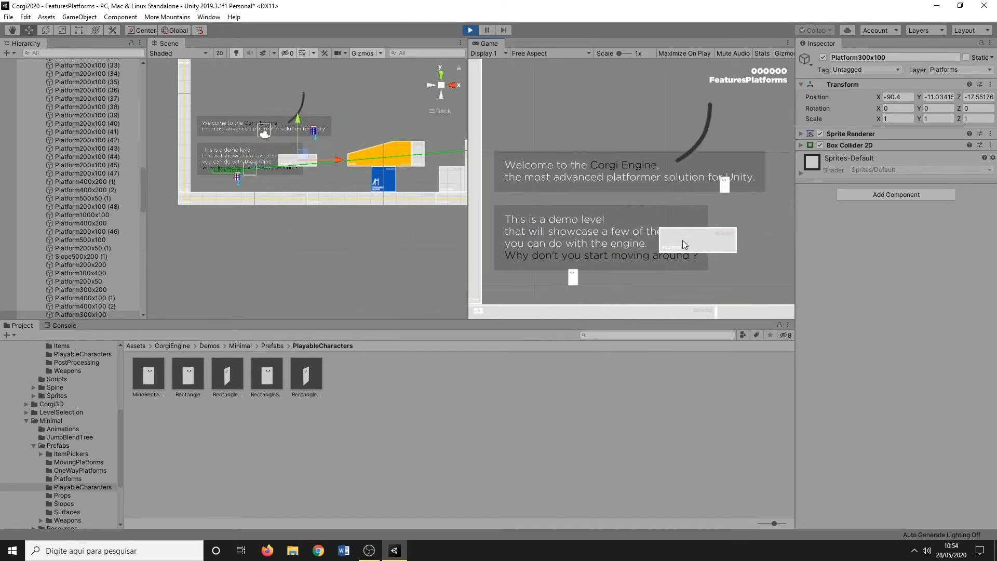
key("Right")
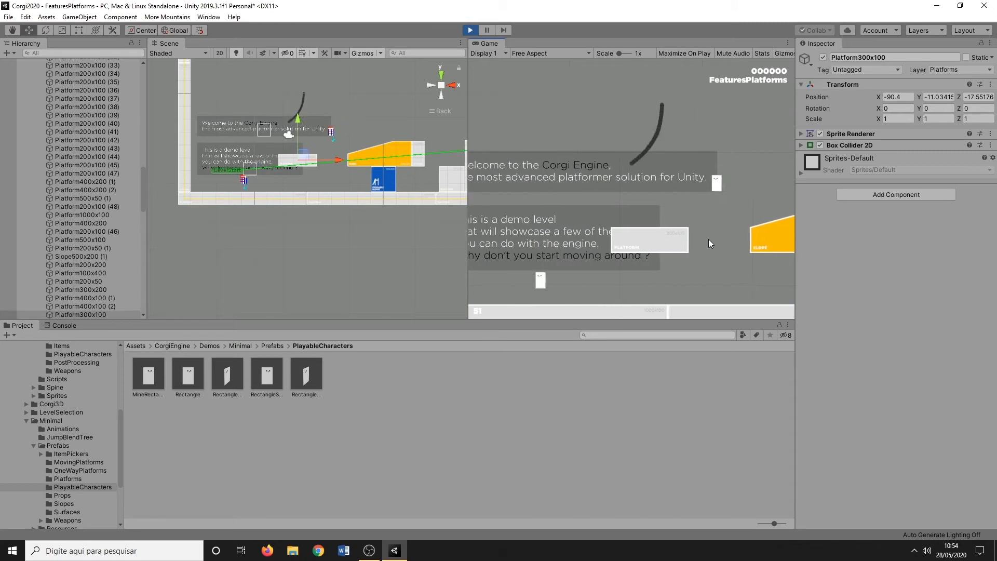
key("Left")
key("Right")
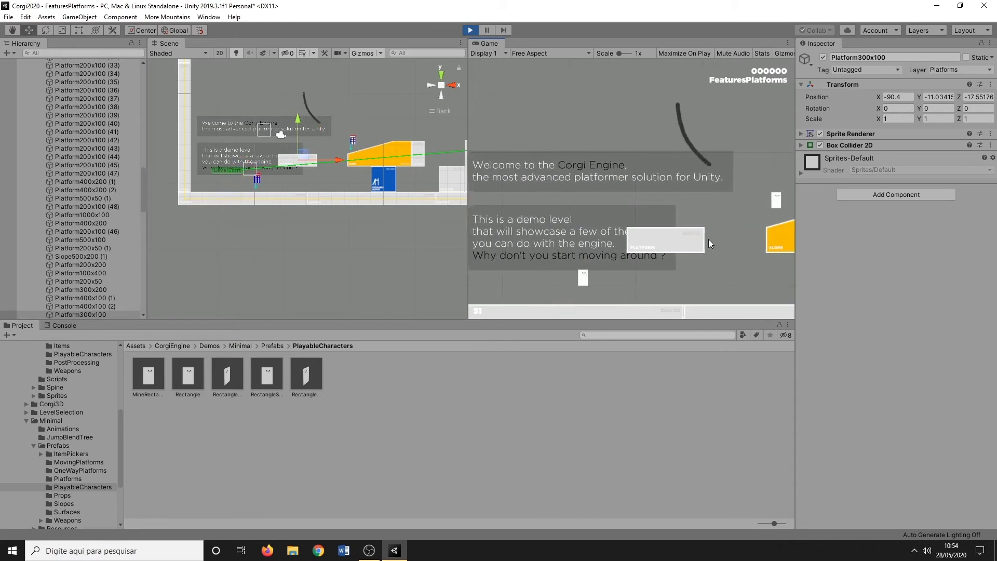
key("space")
key("Left")
key("Right")
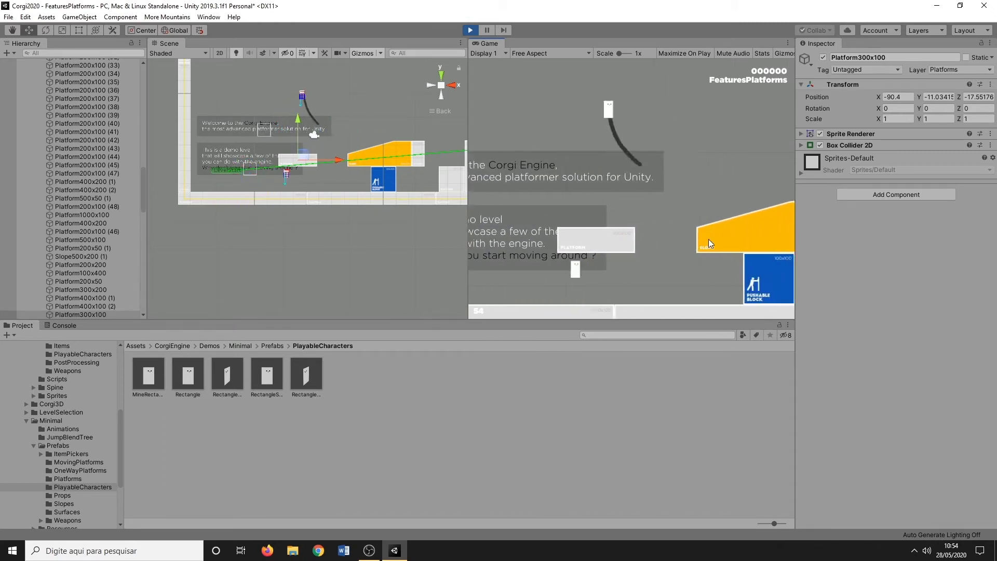
key("space")
key("Left")
key("Right")
key("space")
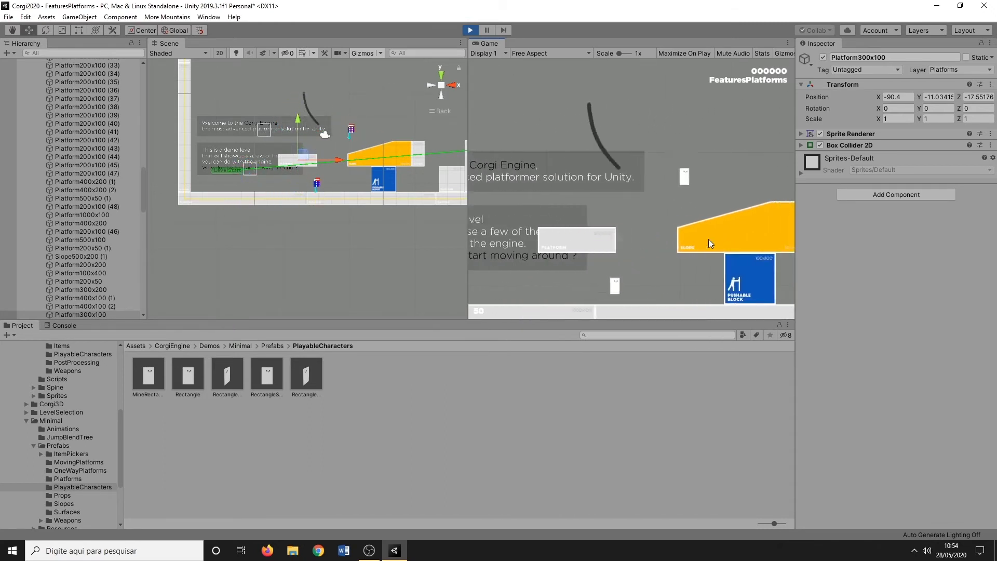
key("Left")
key("Right")
key("space")
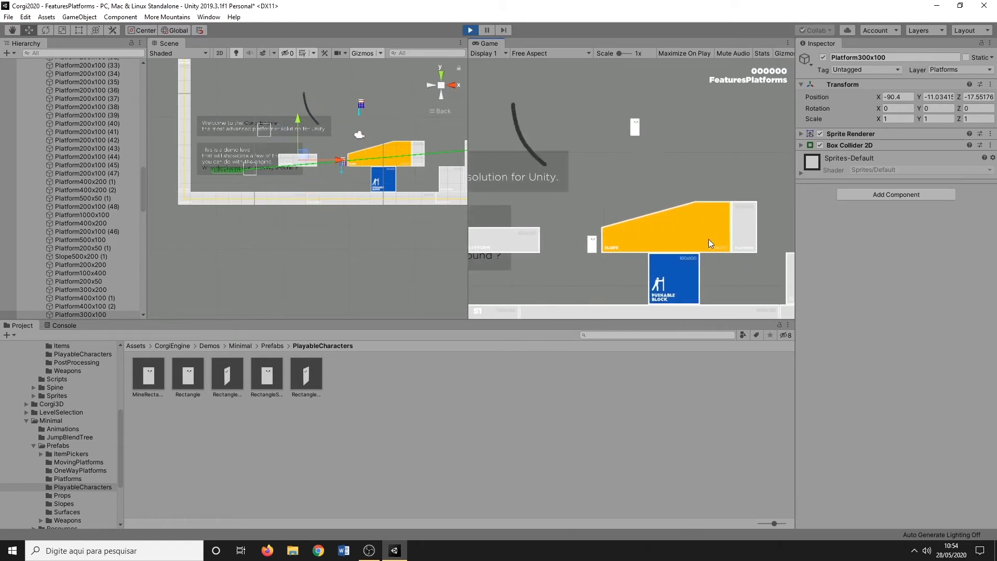
key("Left")
key("space")
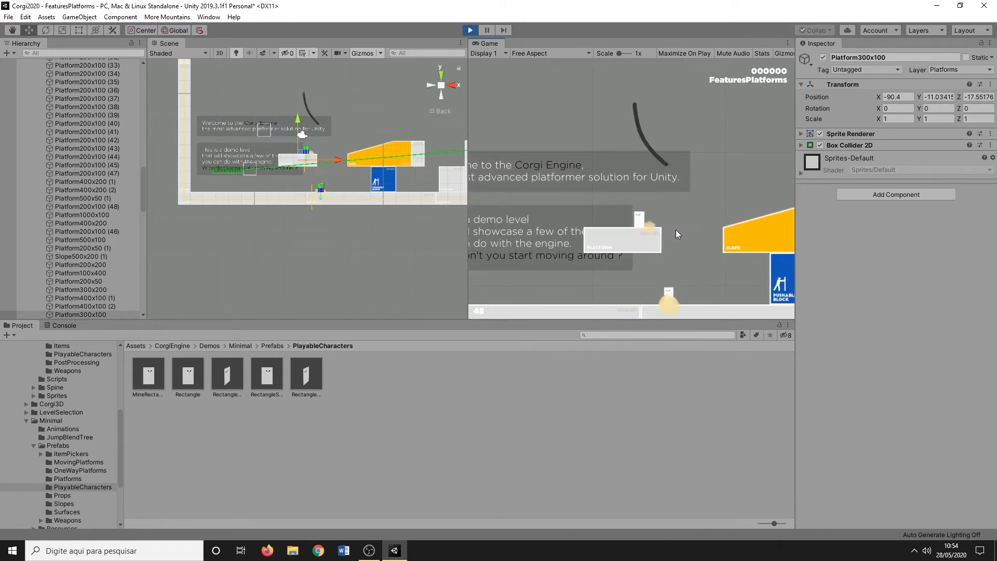
key("space")
key("Right")
key("Left")
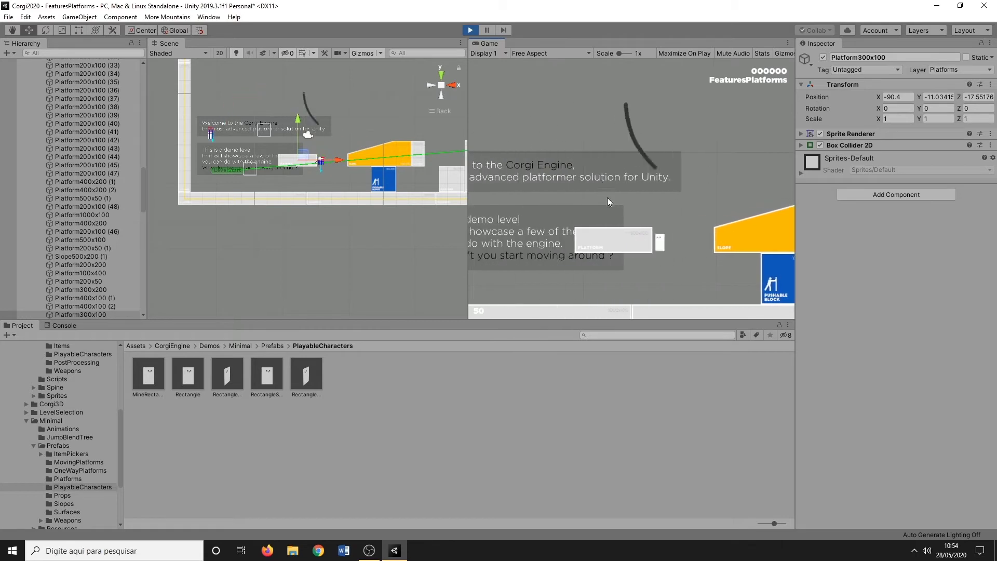
Test repeated jumps against the wall at the start of the level, and stop play mode
key("Left")
key("space")
key("space")
key("space")
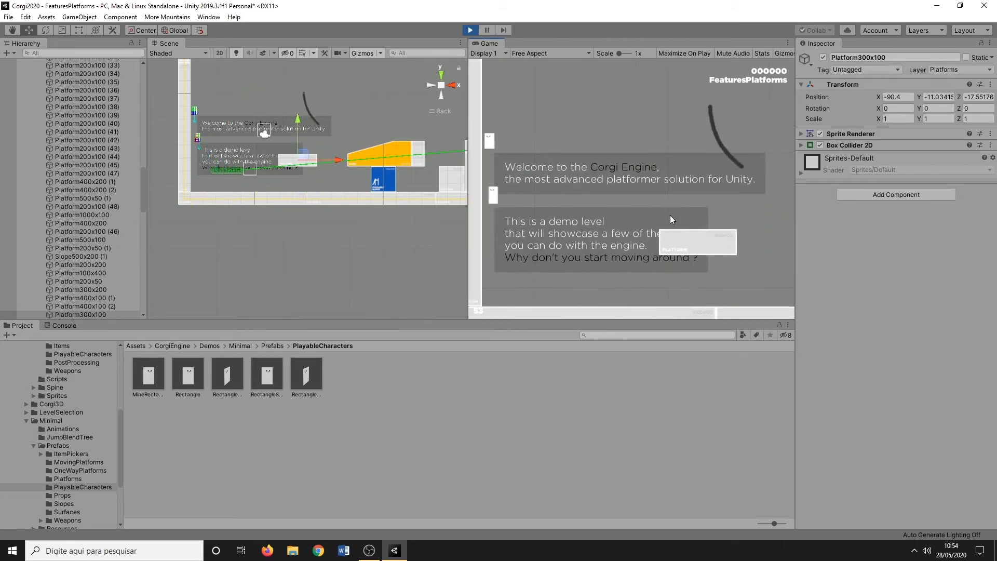
key("Right")
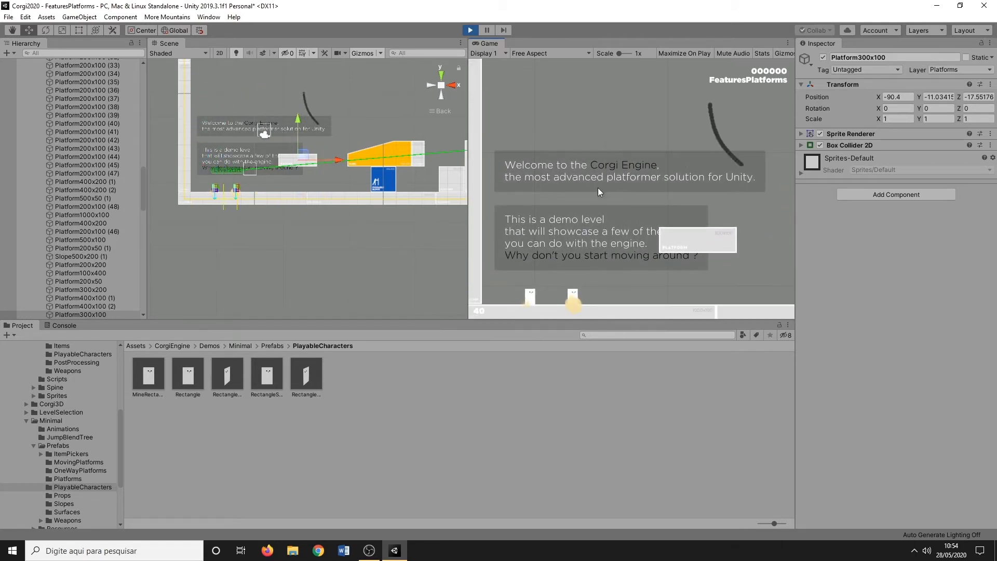
left_click(464, 29)
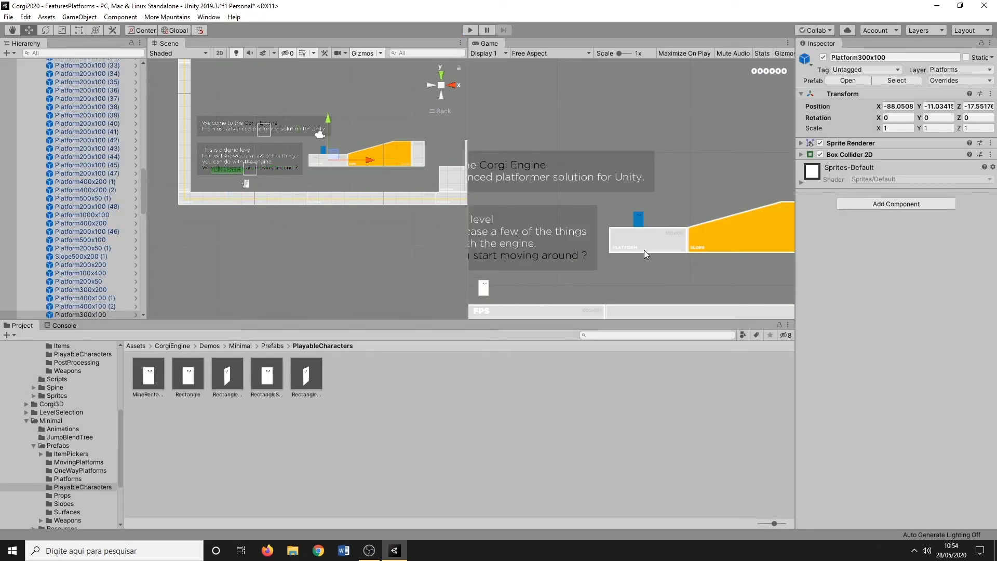
Collapse the Platforms and Level groups in the scene hierarchy
scroll(52, 176, "up", 10)
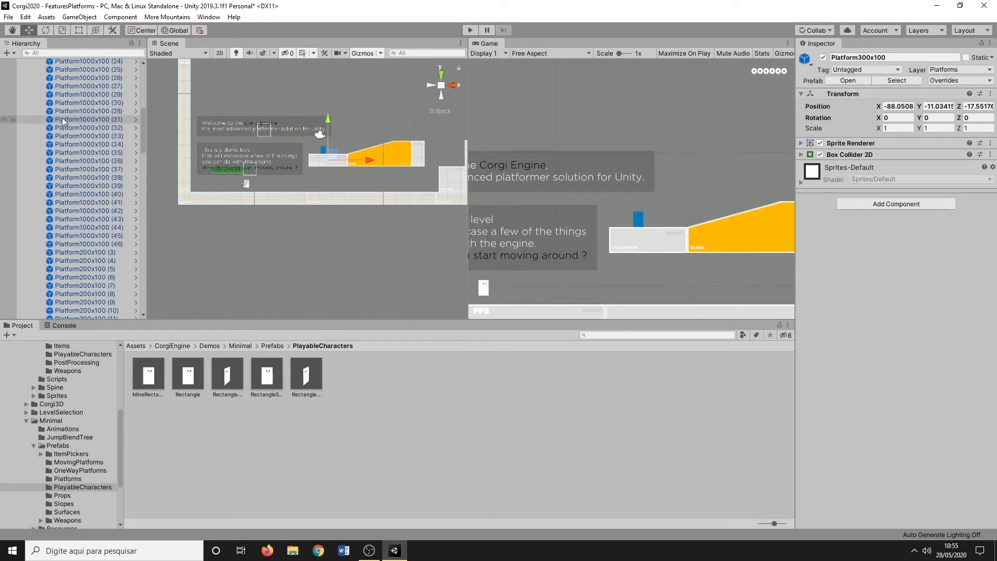
left_click(35, 179)
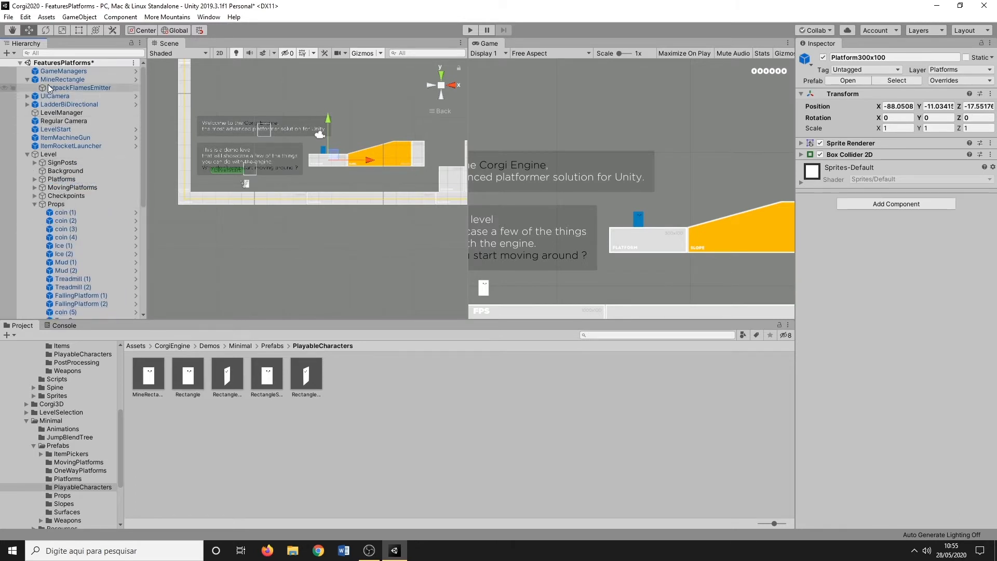
left_click(27, 155)
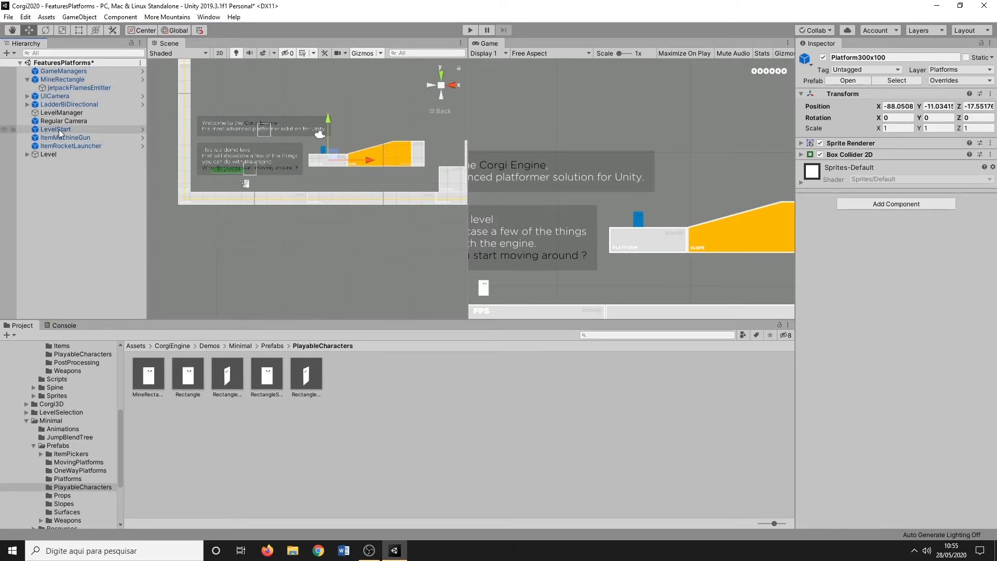
Set Number Of Jumps to 2 in MineRectangle's Character Jump component
left_click(63, 80)
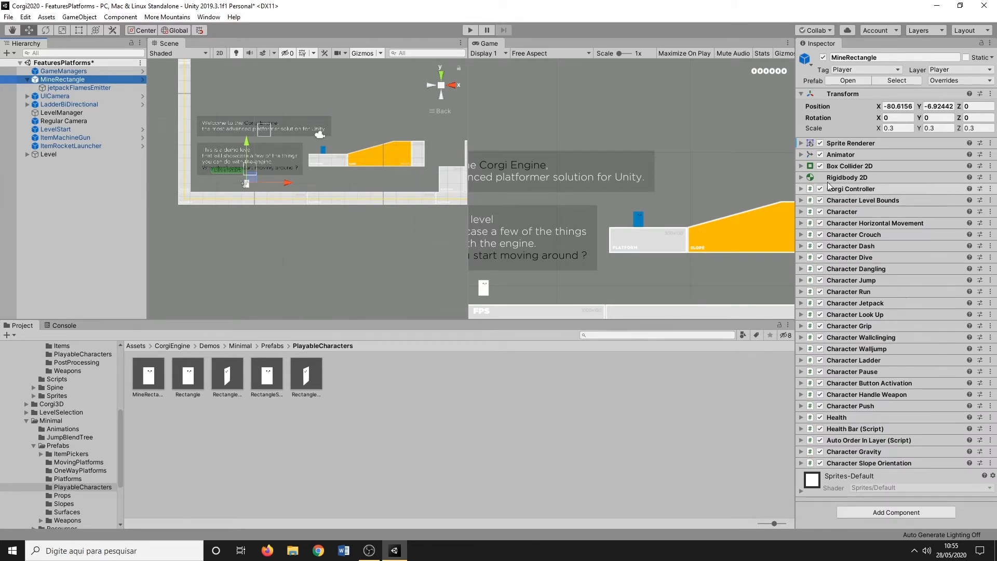
left_click(844, 280)
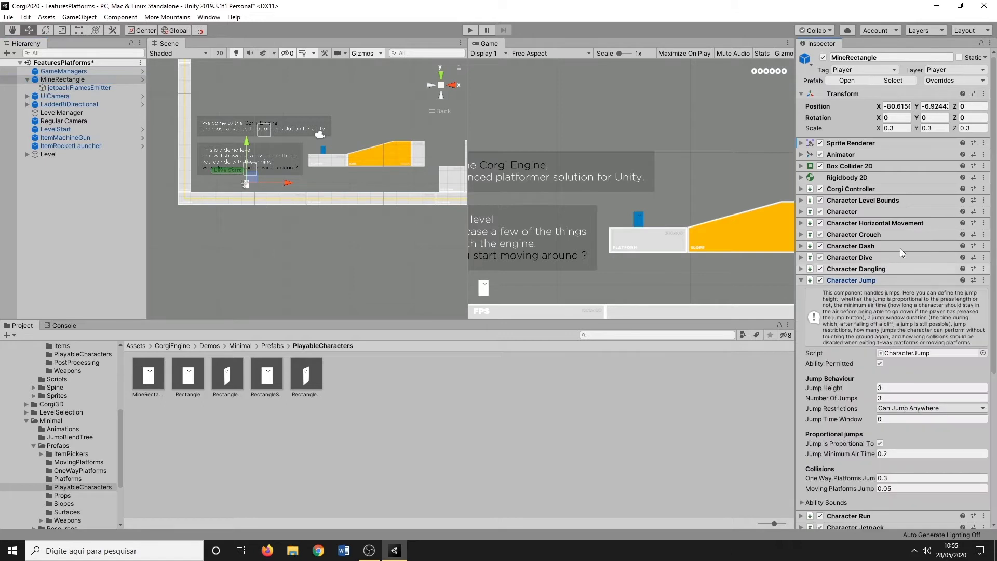
left_click(888, 386)
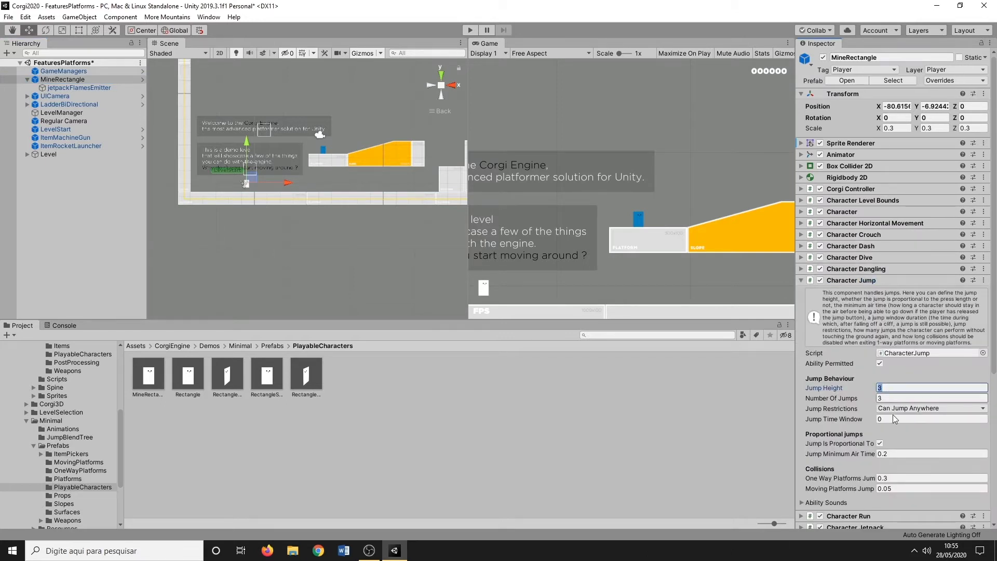
left_click(892, 398)
type("2")
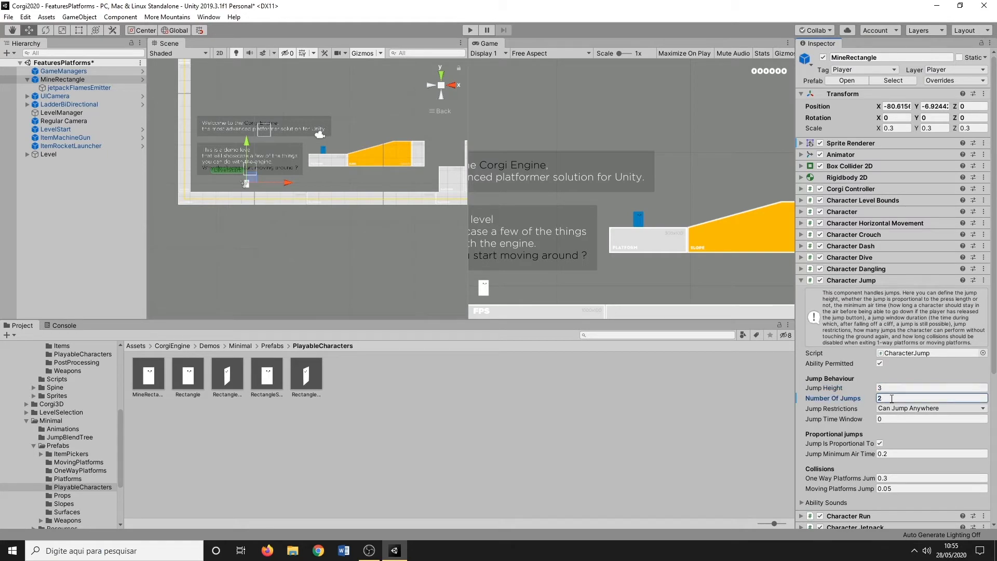
scroll(883, 436, "down", 3)
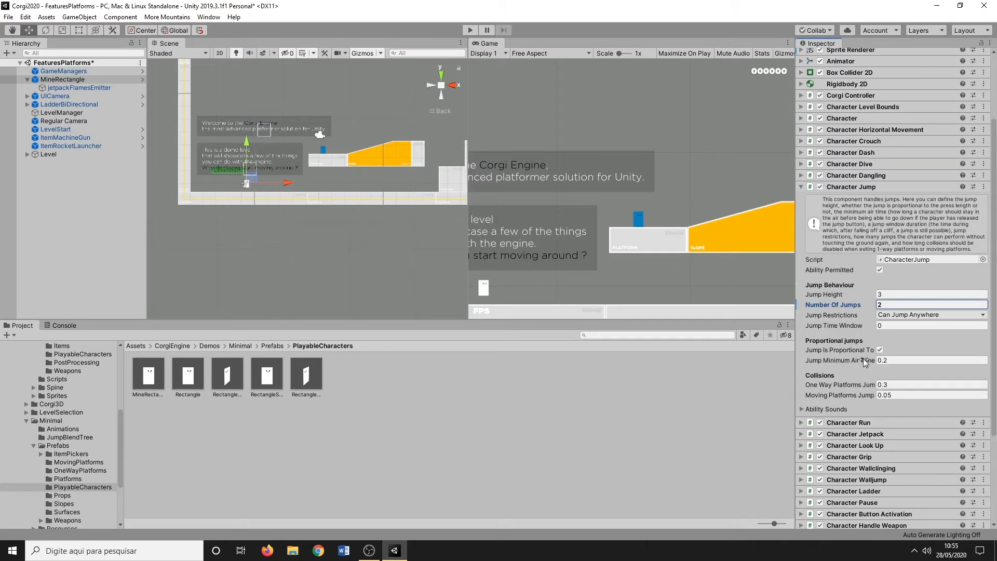
scroll(838, 323, "up", 3)
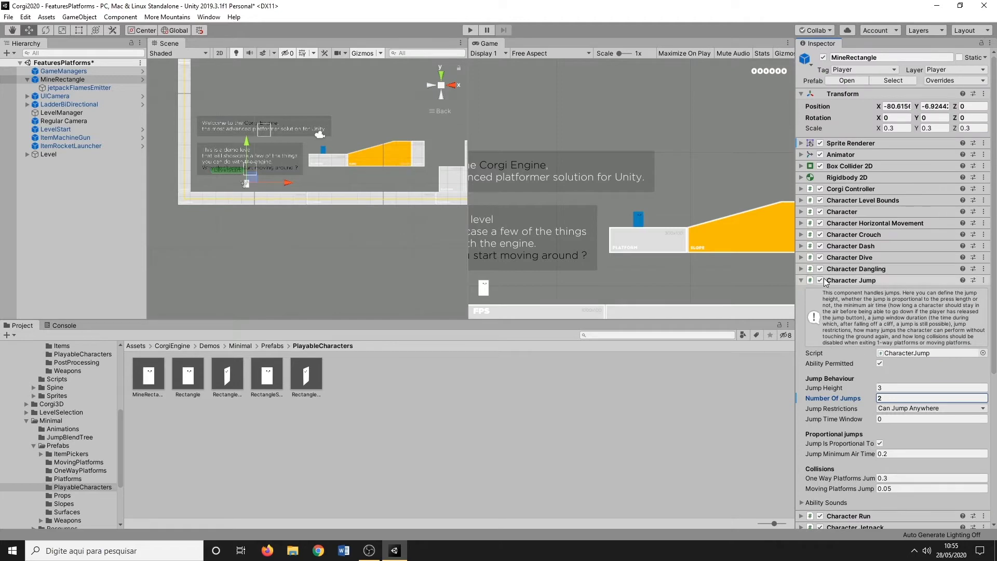
Disable Ability Permitted in MineRectangle's Character Run component, and collapse the Character Run and Character Jump components
scroll(860, 288, "down", 6)
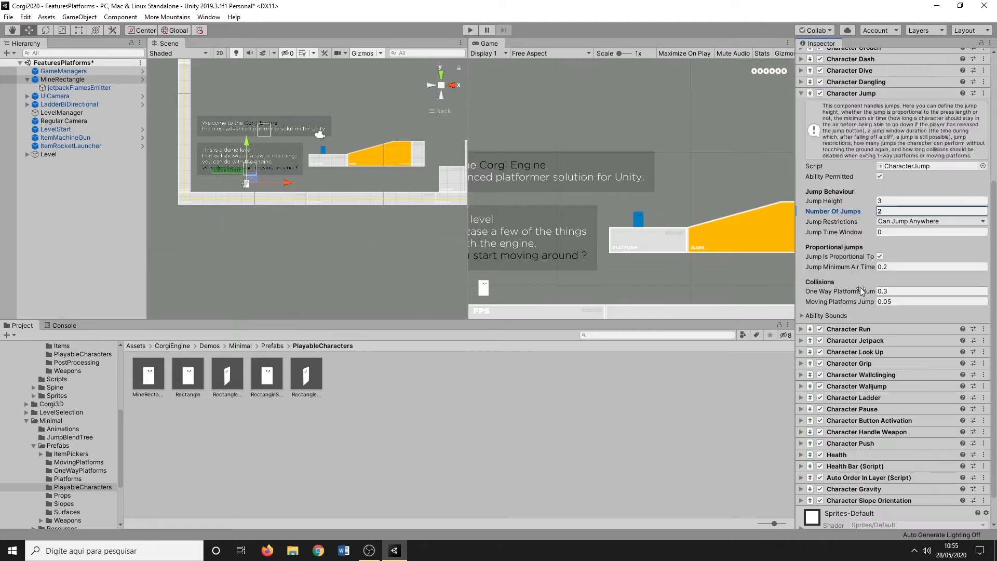
left_click(800, 330)
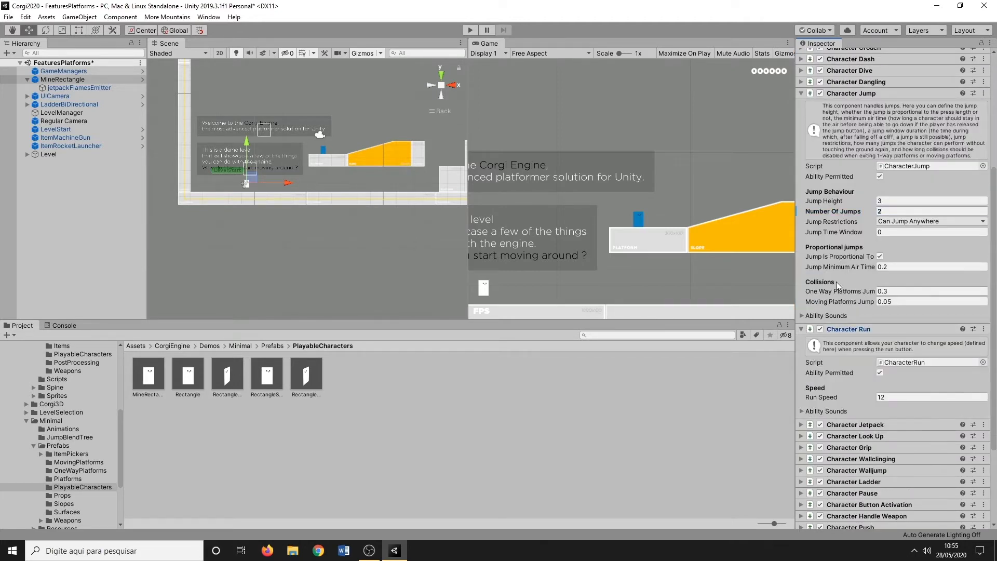
scroll(836, 281, "down", 3)
left_click(880, 279)
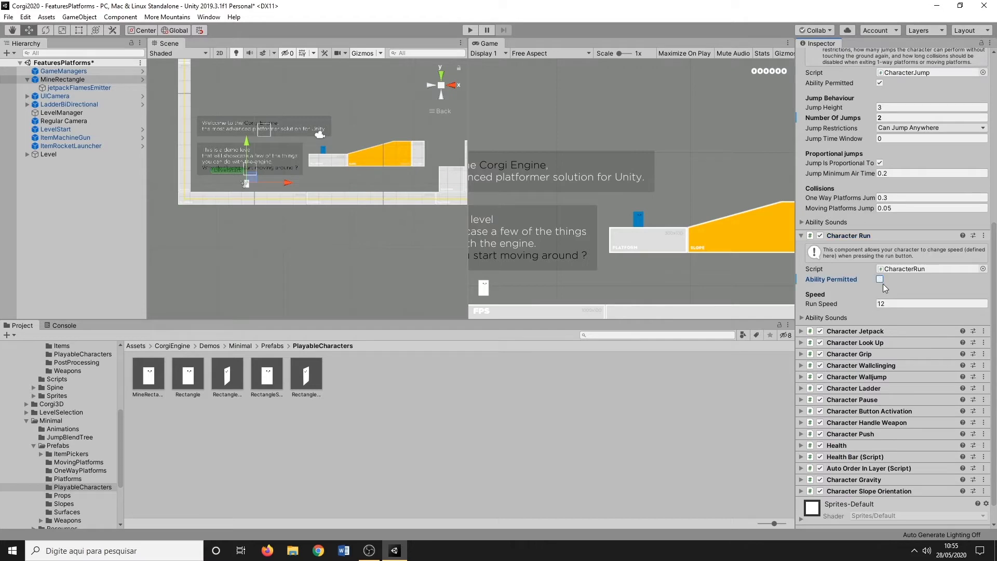
left_click(800, 236)
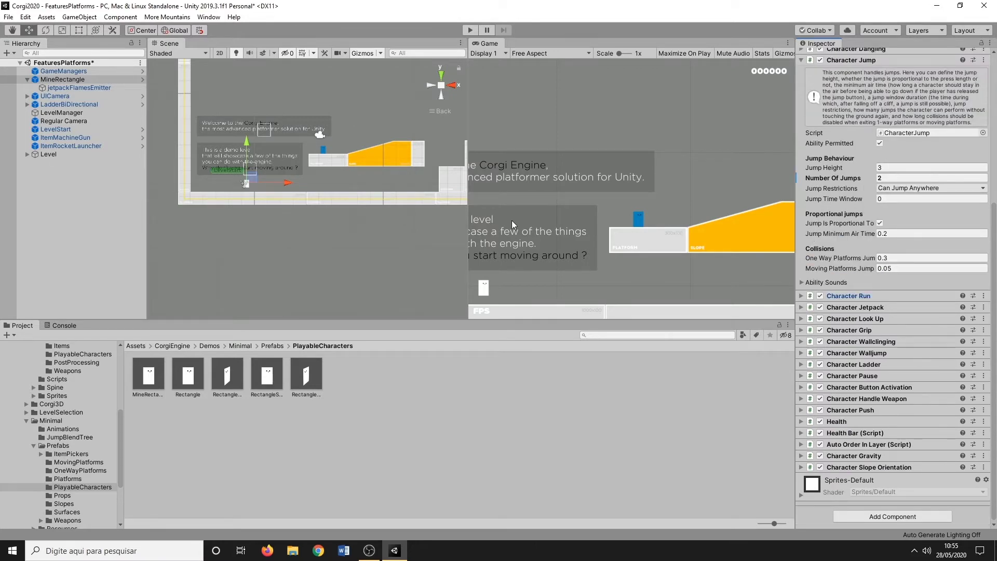
scroll(802, 157, "up", 4)
left_click(801, 154)
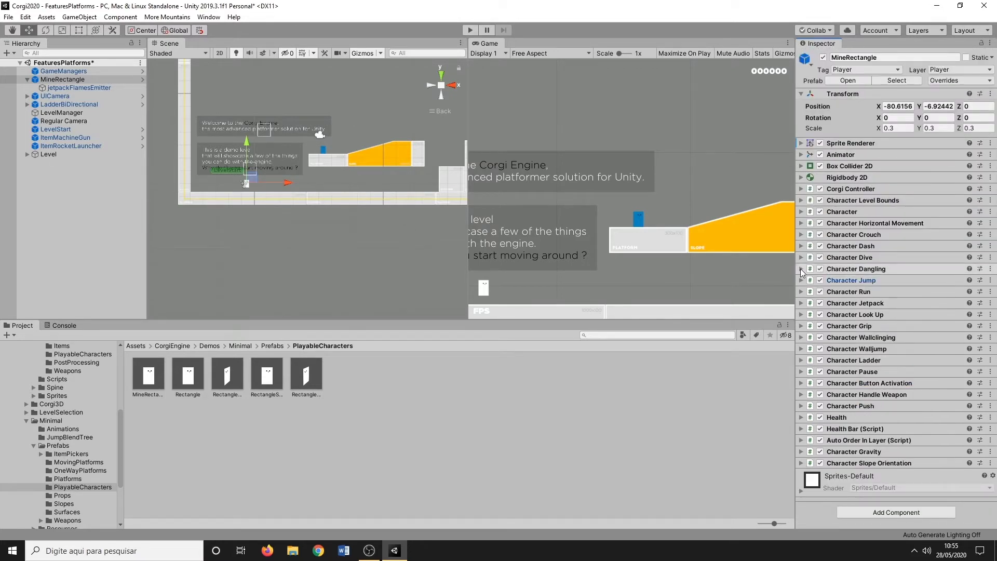
Frame MineRectangle in the scene view and set Character Dangling's Dangling Raycast Length to 1.89
left_click(825, 270)
key("f")
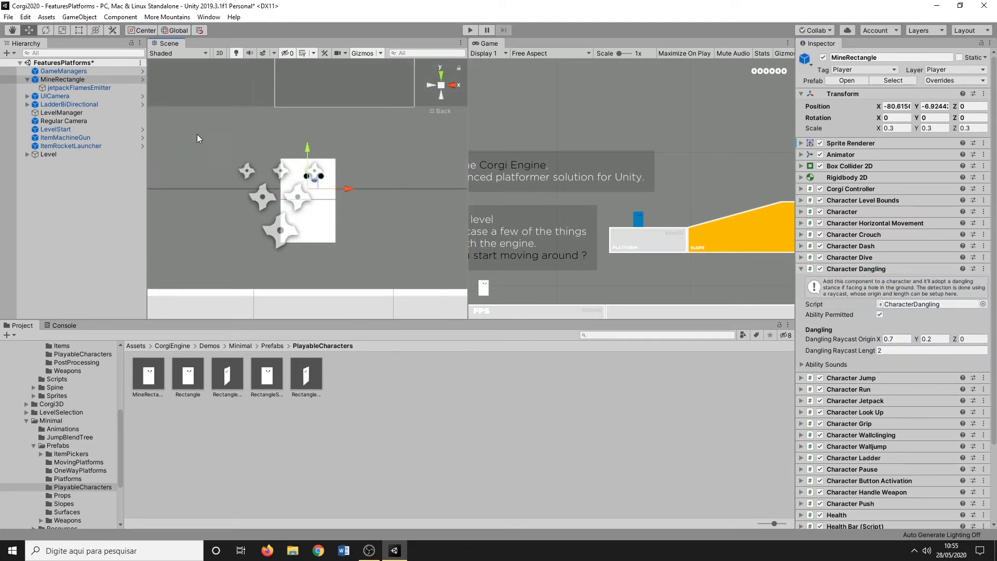
left_click(73, 90)
left_click(74, 81)
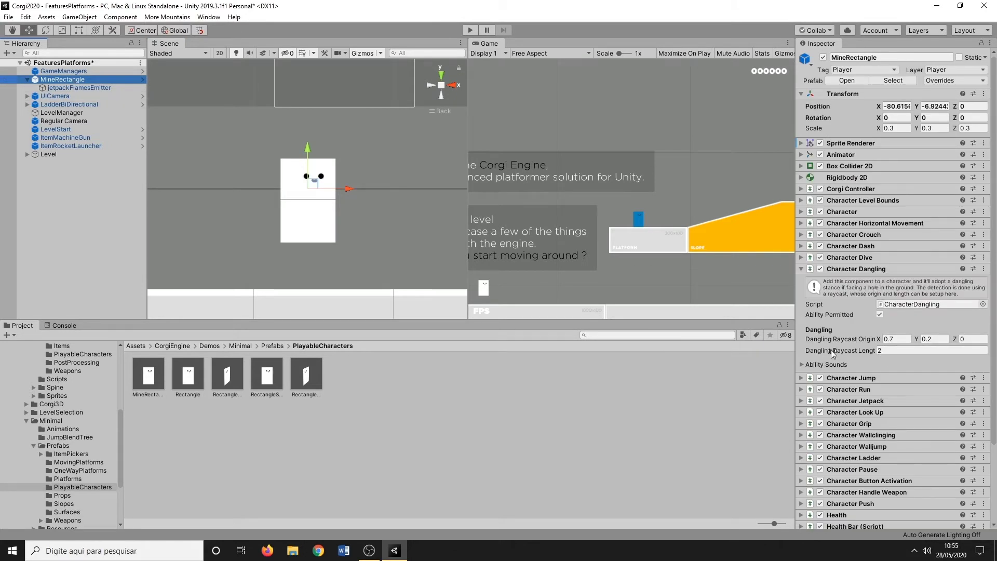
left_click_drag(833, 353, 827, 354)
Try a Dangling Raycast Origin X of 0.13 in play mode, stop playing, and enter 0.13 in the component before collapsing it
left_click(470, 30)
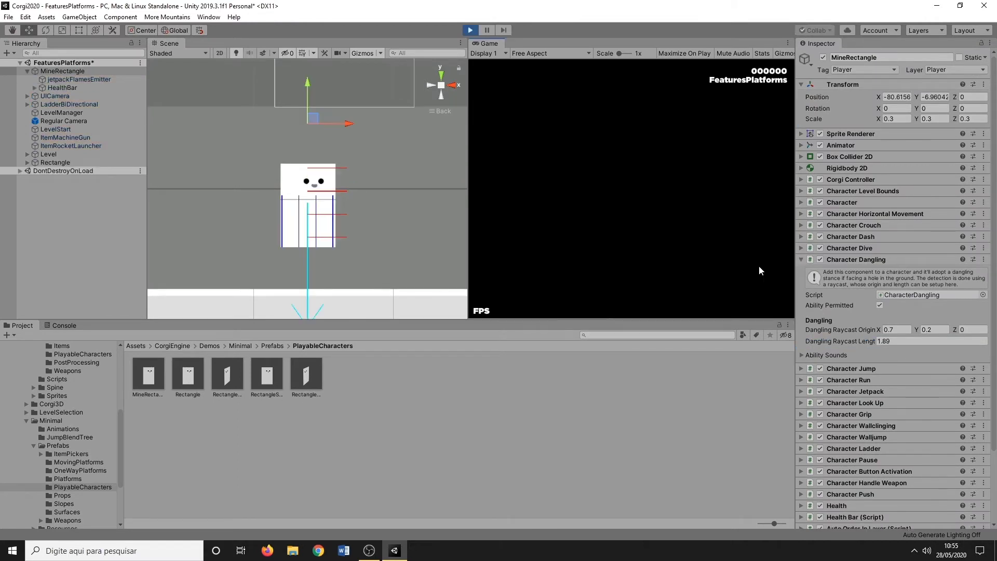
left_click_drag(882, 330, 866, 331)
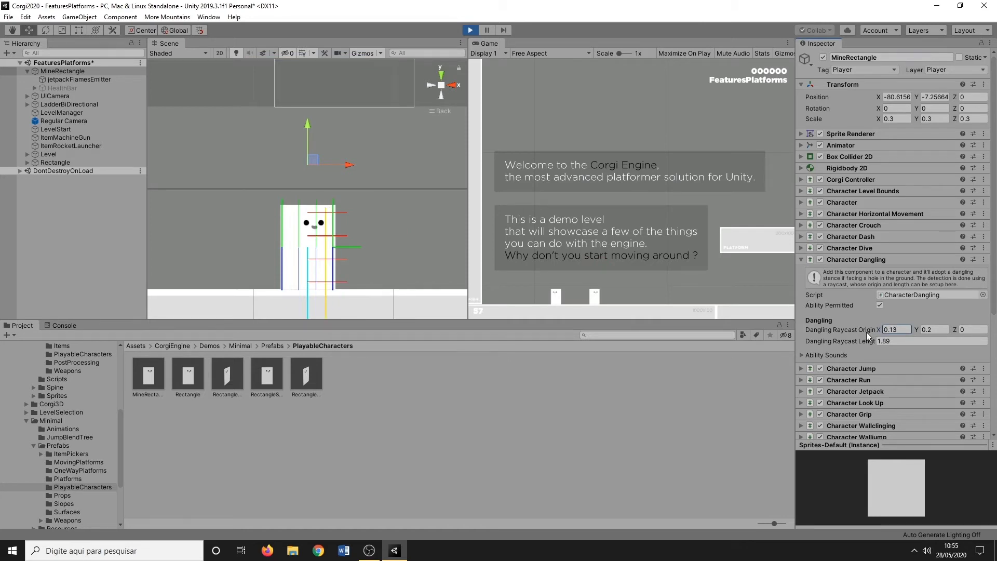
left_click(470, 30)
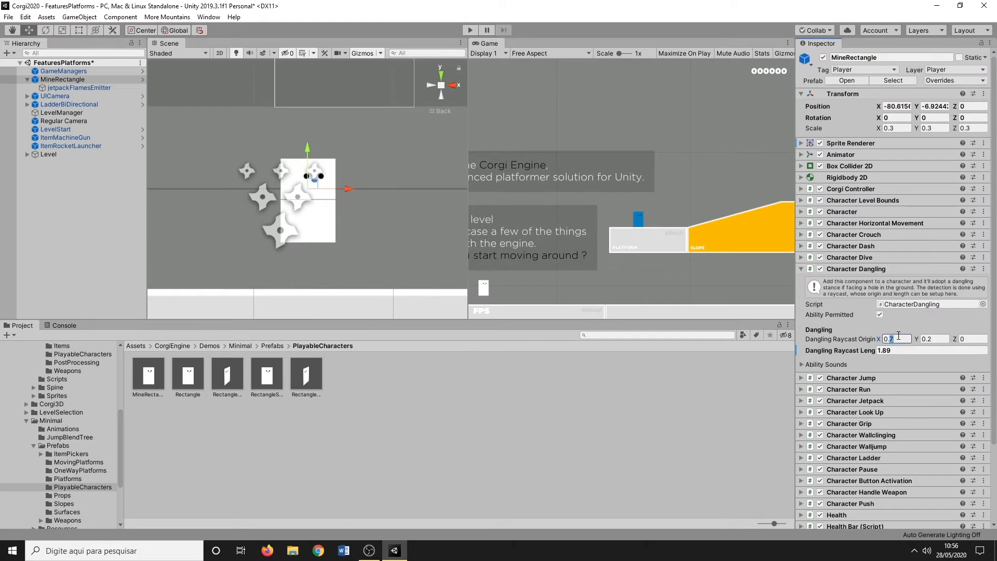
type("0.13")
left_click(802, 269)
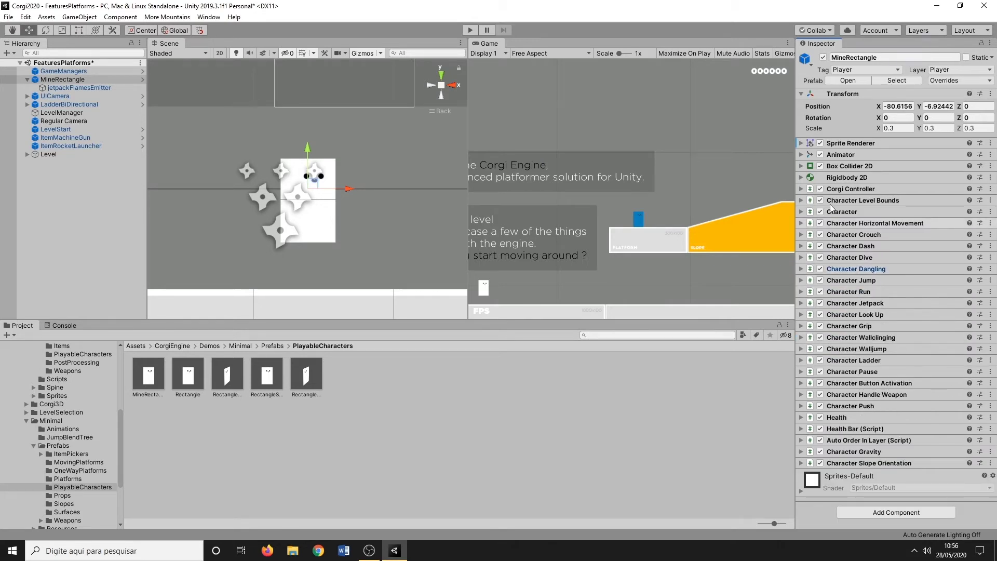
Disable Ability Permitted in MineRectangle's Character Jetpack component and collapse the component
left_click(801, 306)
left_click(801, 304)
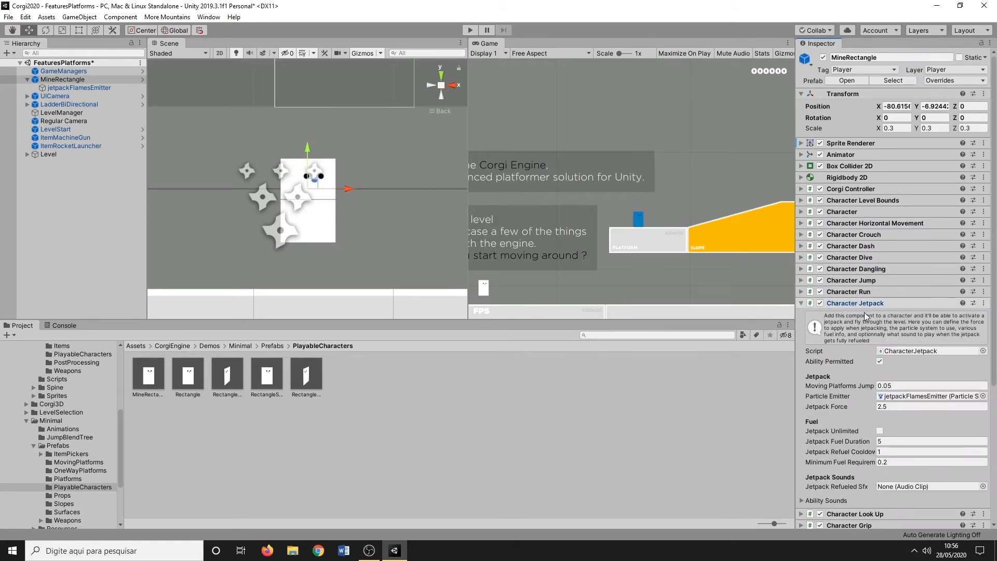
left_click(880, 362)
left_click(831, 303)
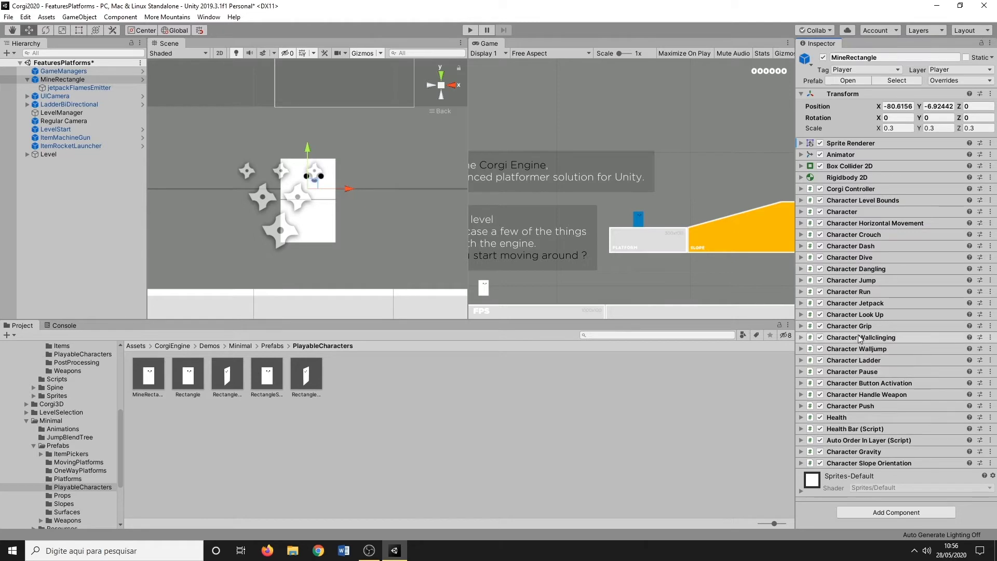
Set the Wall Clinging Slow Factor to 0.803 in MineRectangle's Character Wallclinging component
left_click(802, 338)
scroll(850, 332, "down", 3)
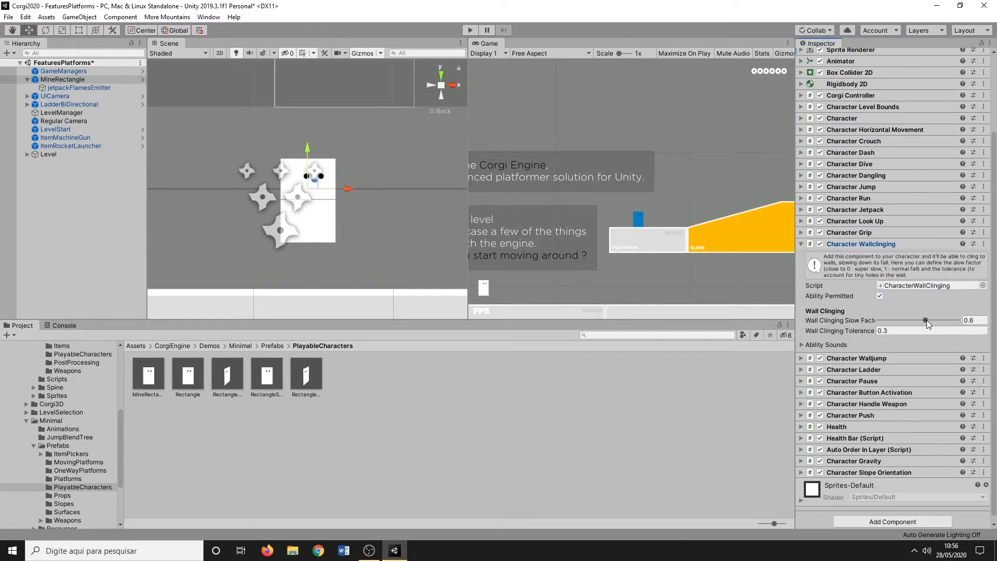
left_click_drag(926, 320, 938, 323)
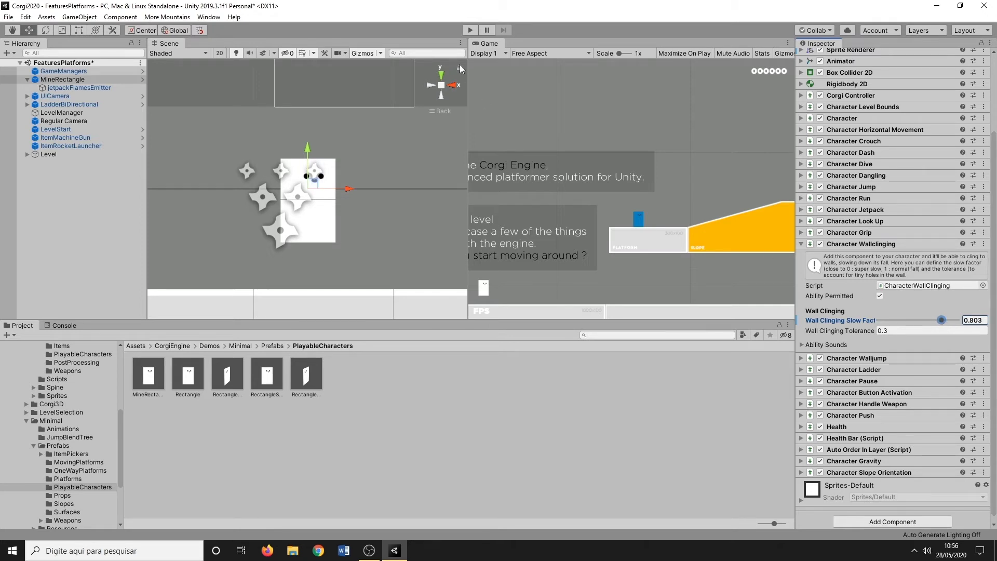
Playtest wall clinging by jumping repeatedly against the wall at the level start, and stop play mode
left_click(470, 29)
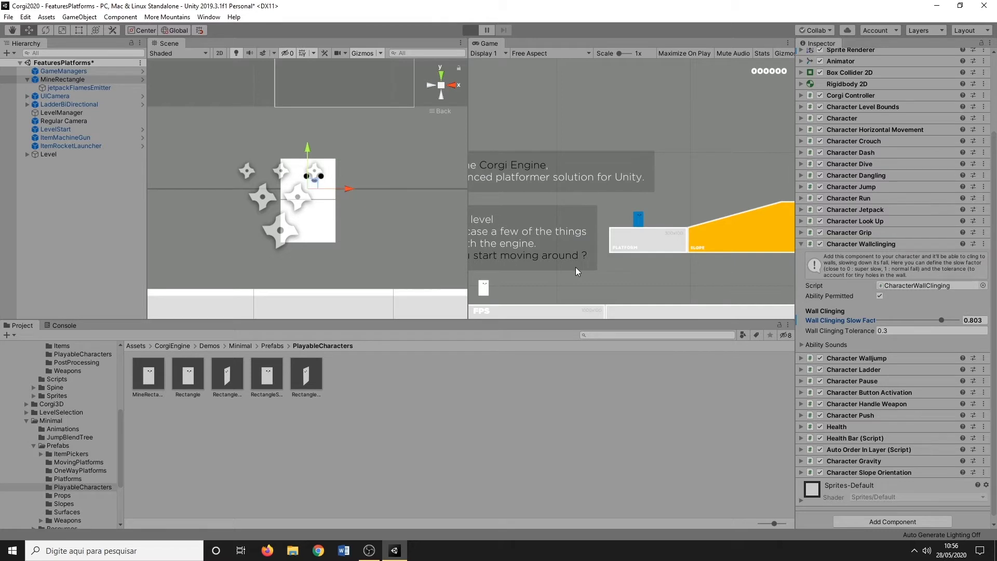
key("Left")
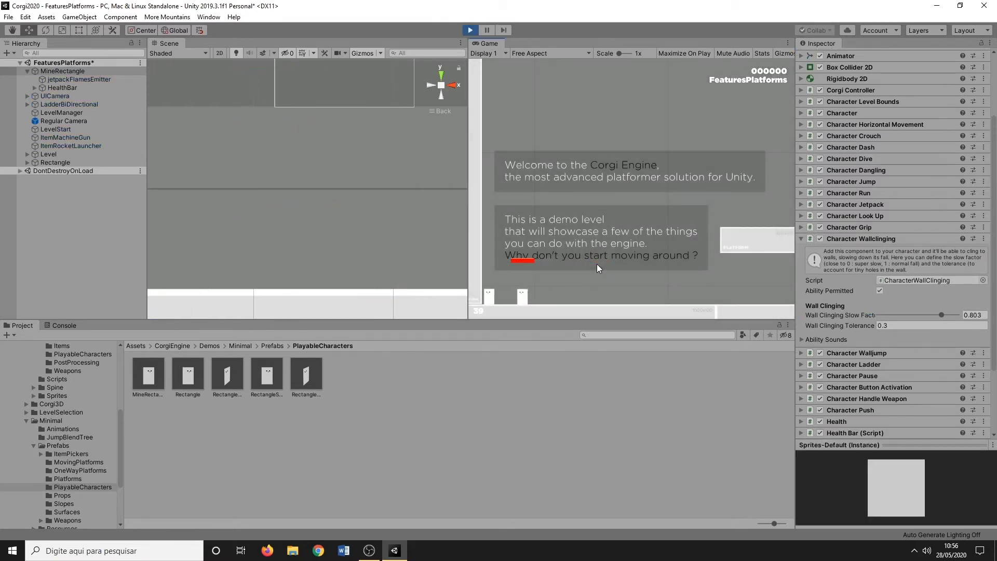
key("space")
key("space")
key("space")
key("space")
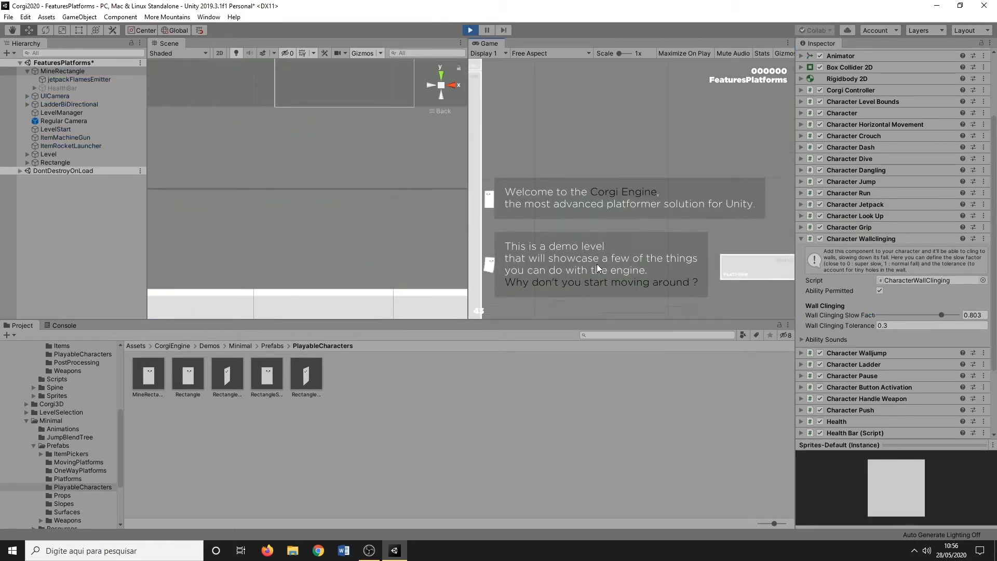
key("space")
key("space")
key("space")
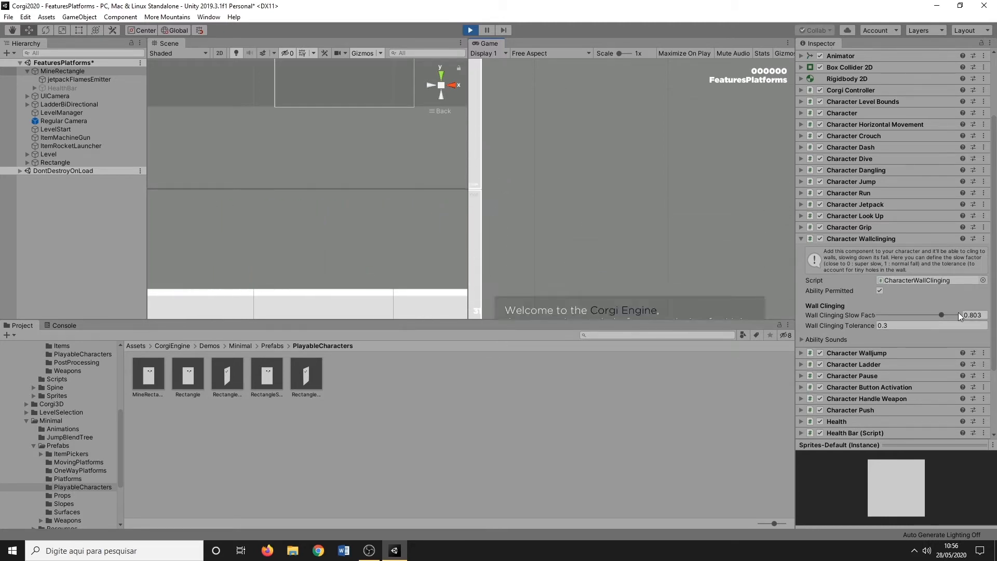
key("Right")
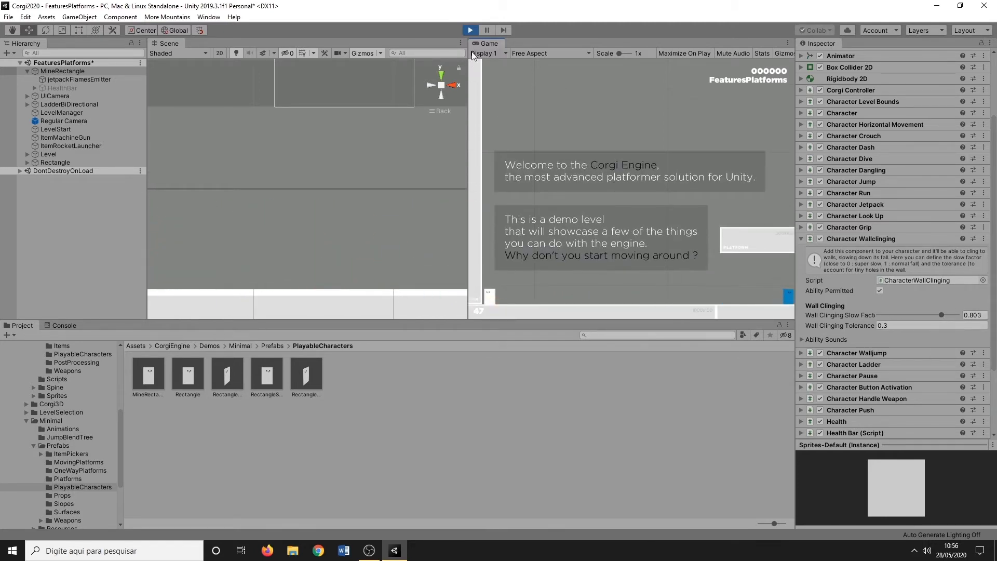
key("ctrl+p")
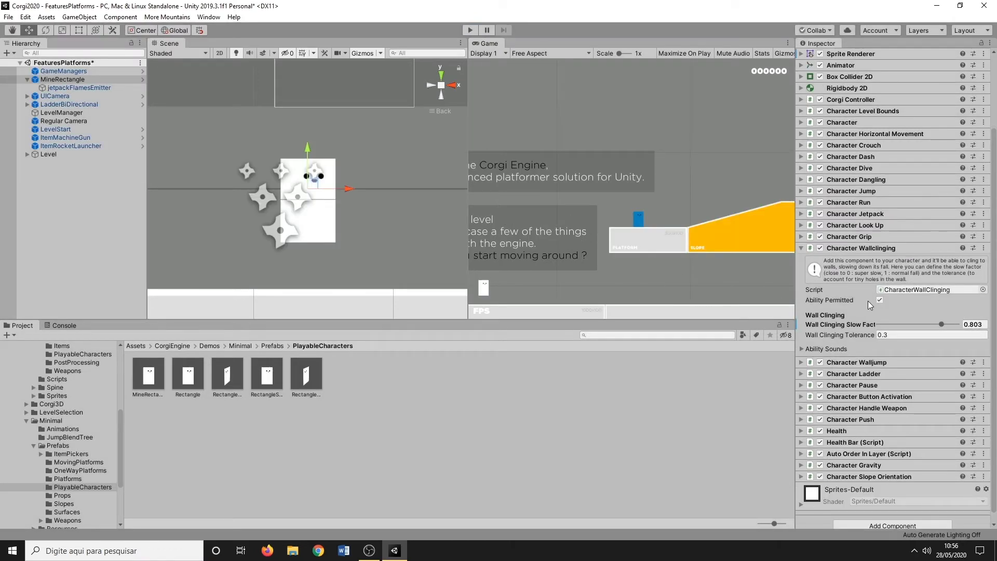
Examine the Character Walljump component's settings, and collapse it together with Character Wallclinging
scroll(868, 300, "down", 1)
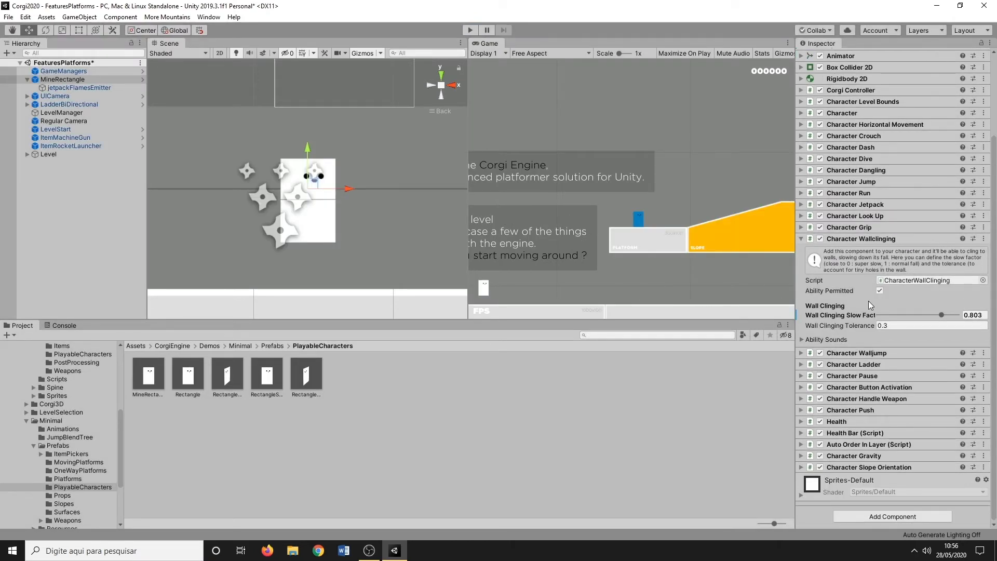
left_click(812, 353)
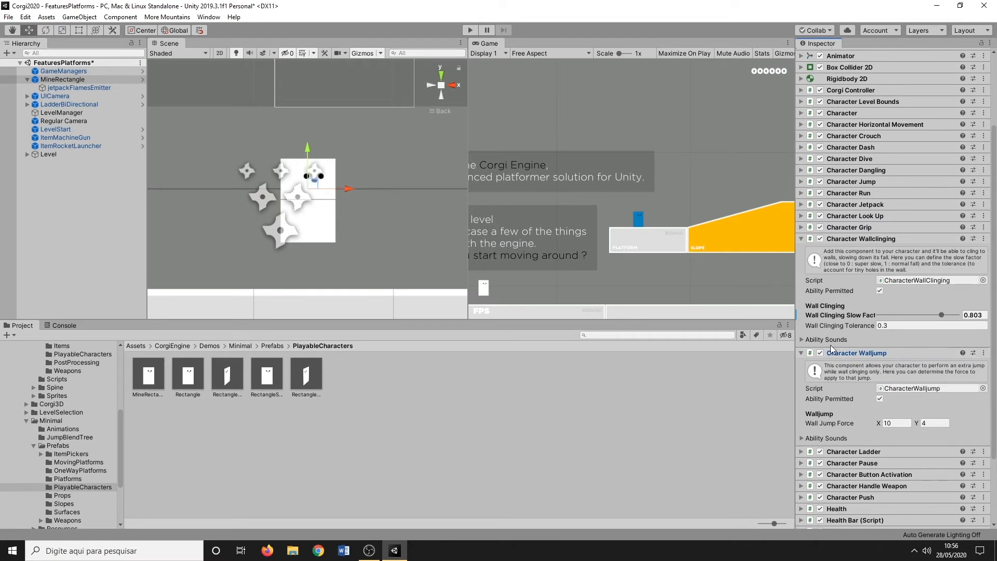
left_click(802, 354)
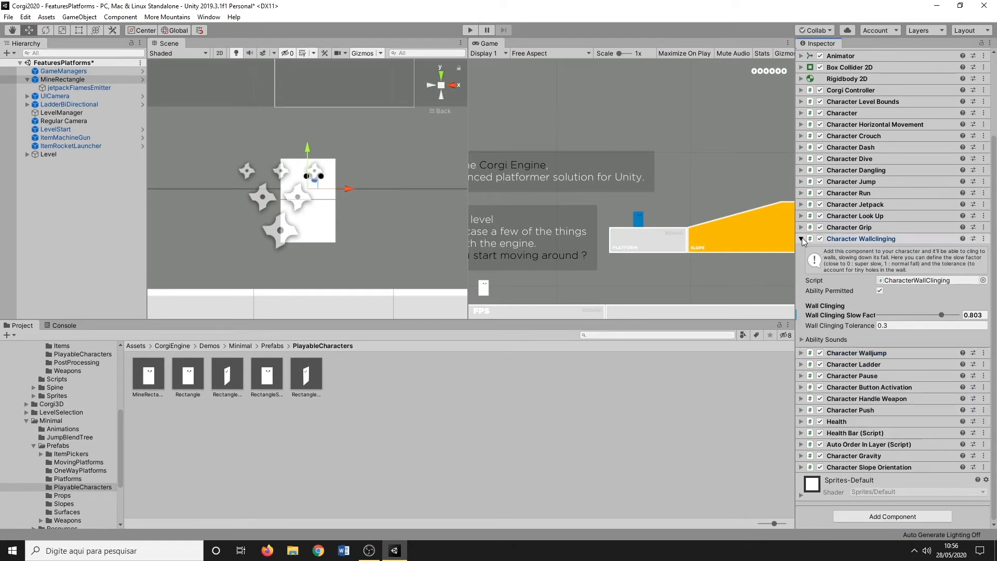
left_click(802, 239)
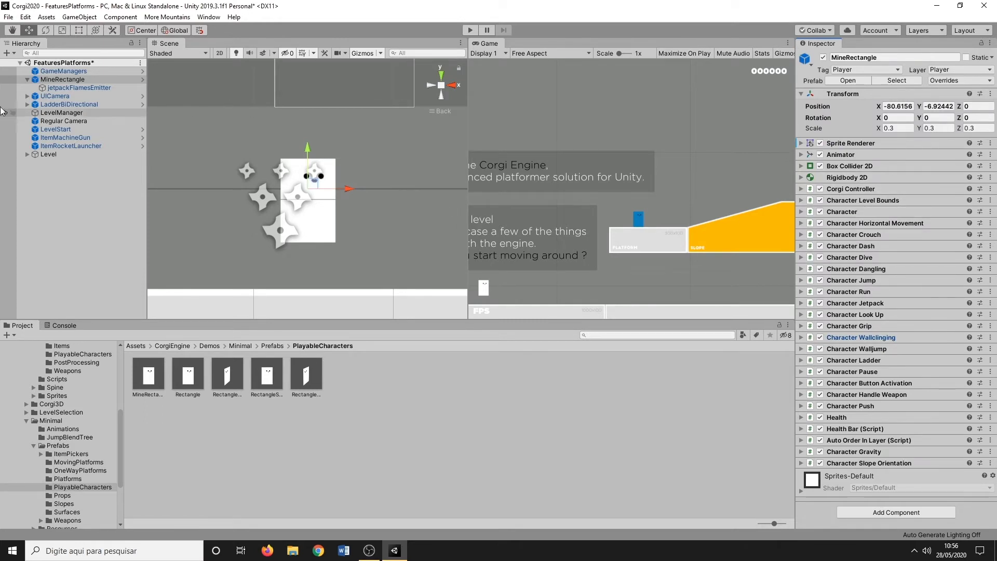
Apply all of MineRectangle's overrides to its prefab
scroll(241, 188, "down", 5)
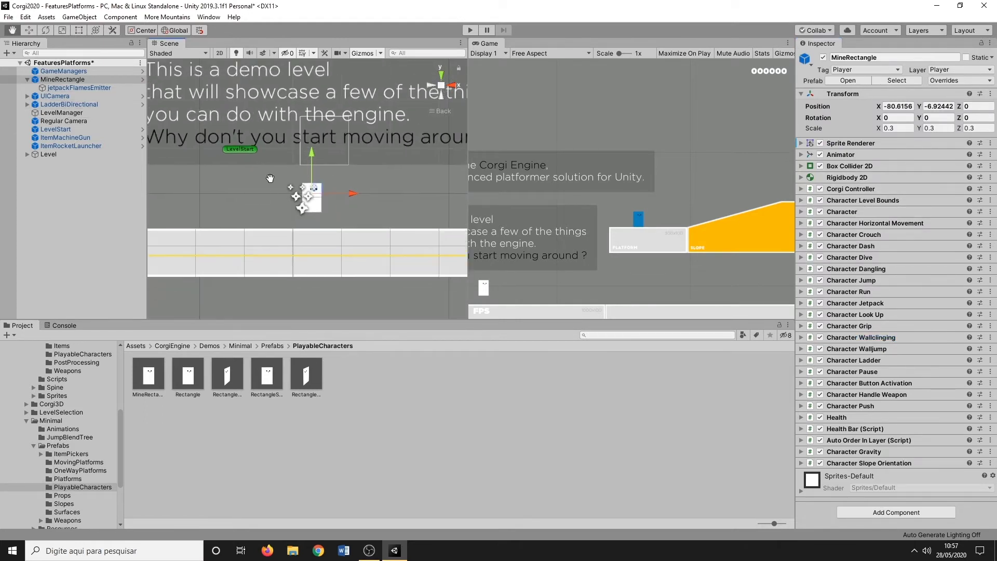
middle_click_drag(270, 178, 307, 233)
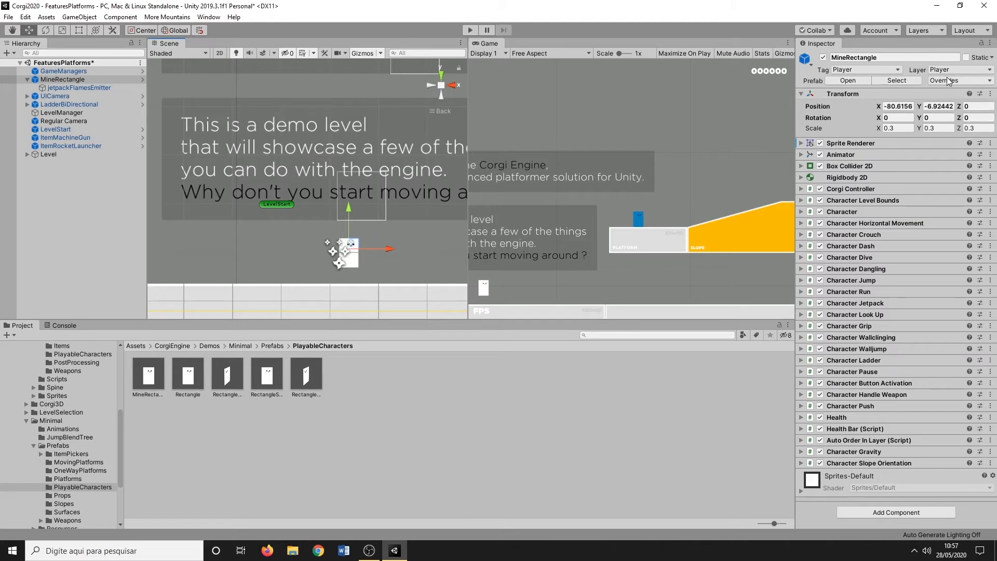
left_click(989, 80)
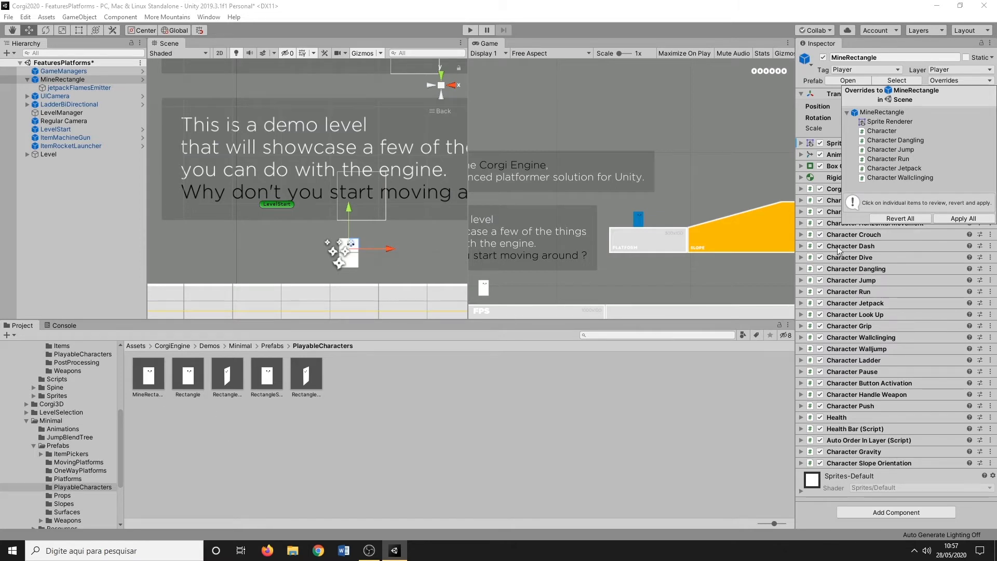
left_click(963, 218)
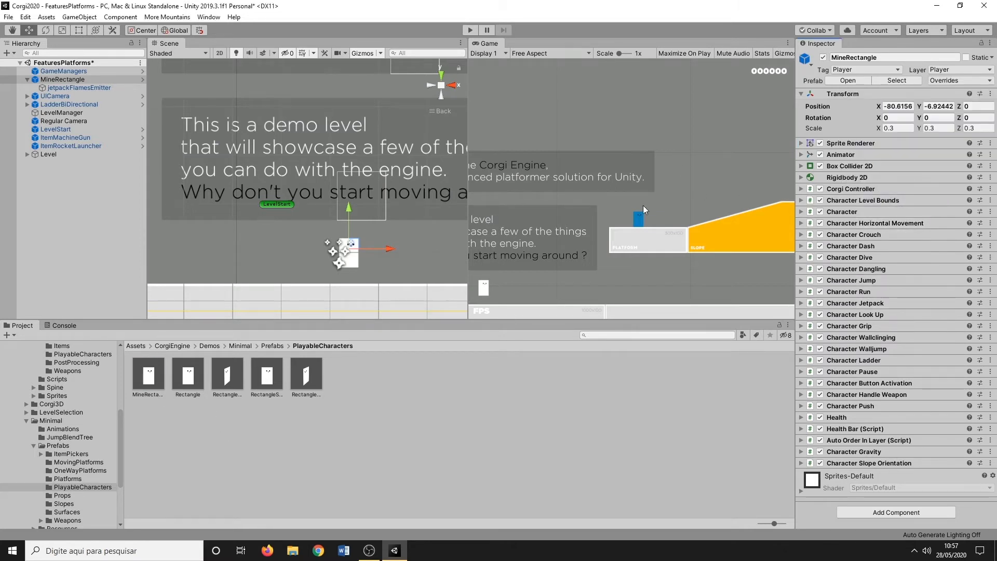
Delete the MineRectangle instance from the scene hierarchy, and briefly start and stop play mode
left_click(77, 85)
left_click(75, 79)
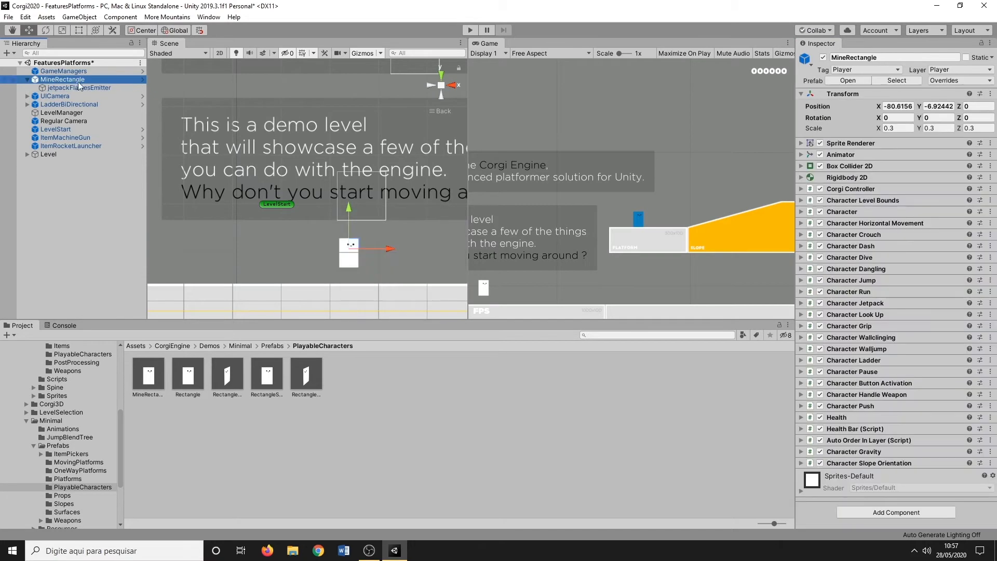
key("Delete")
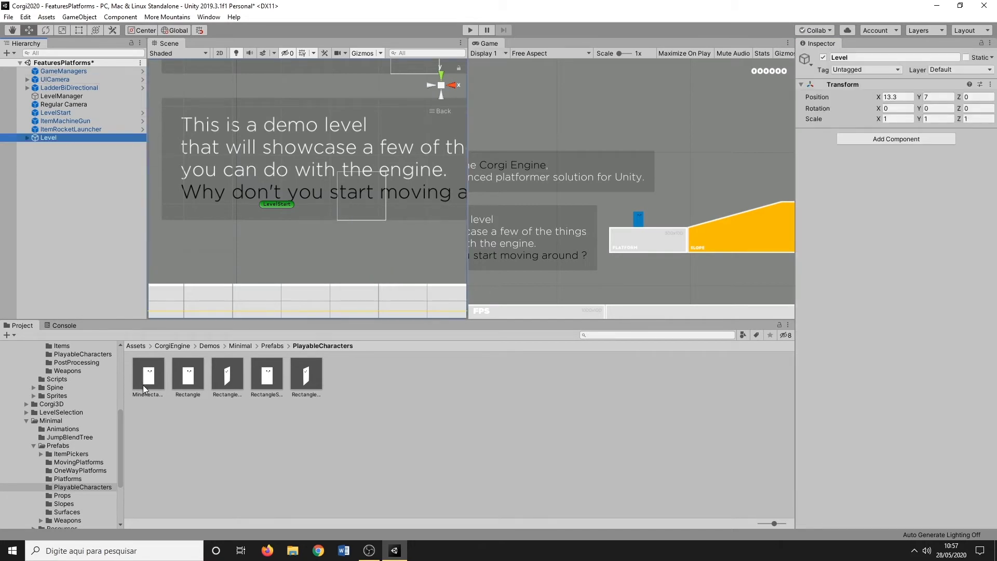
left_click(471, 31)
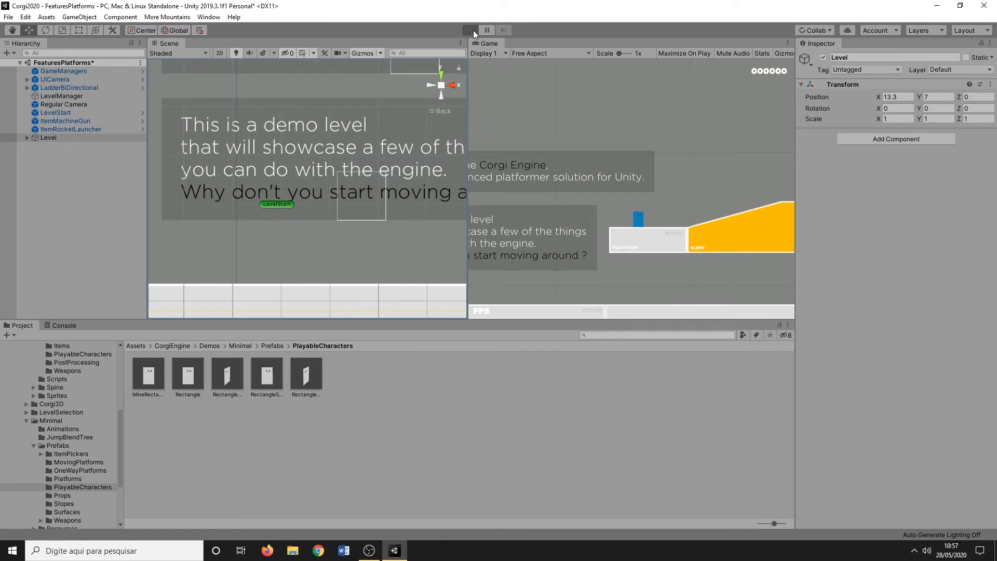
left_click(473, 30)
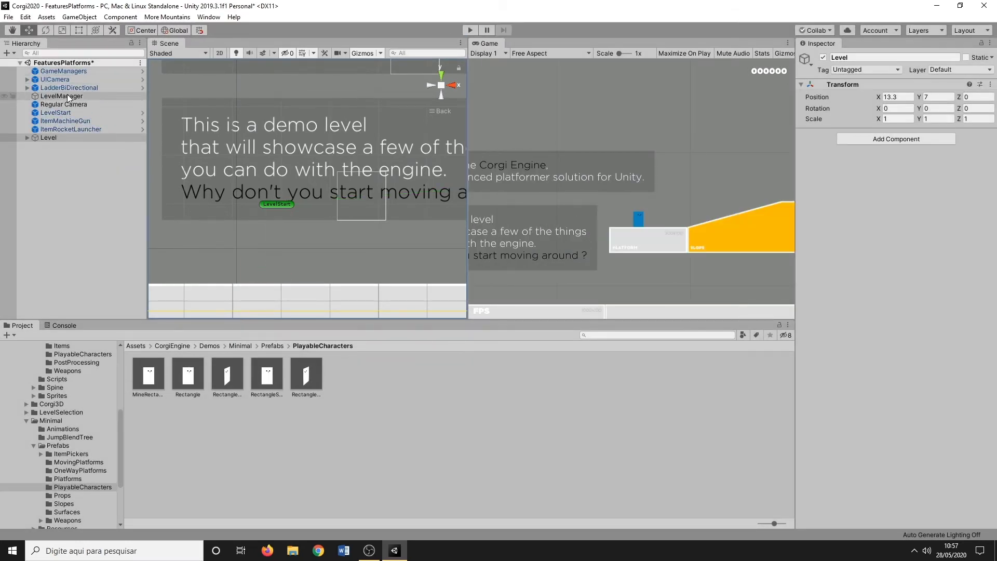
Open LevelManager's settings and locate its Element 0 player prefab
left_click(67, 96)
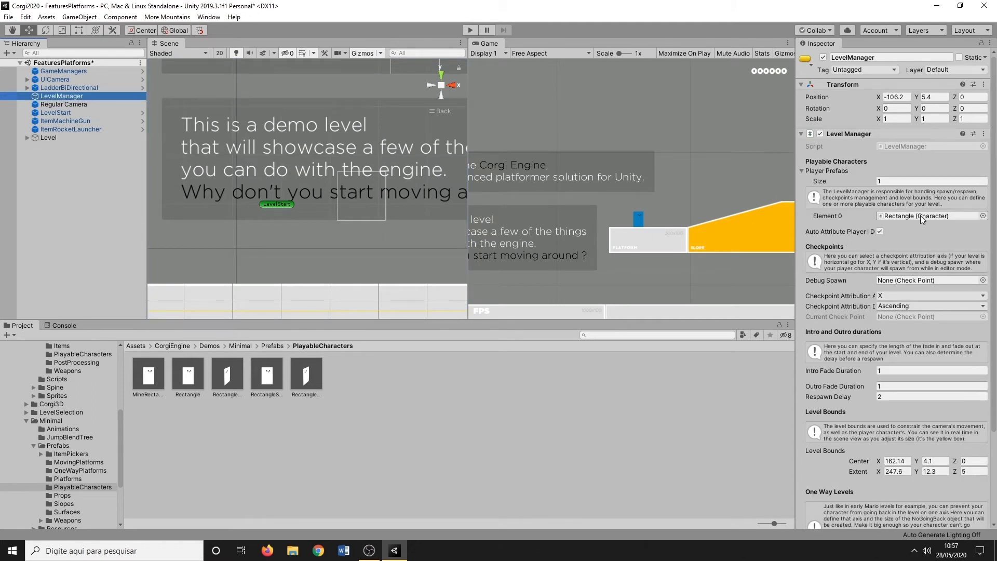
left_click(918, 216)
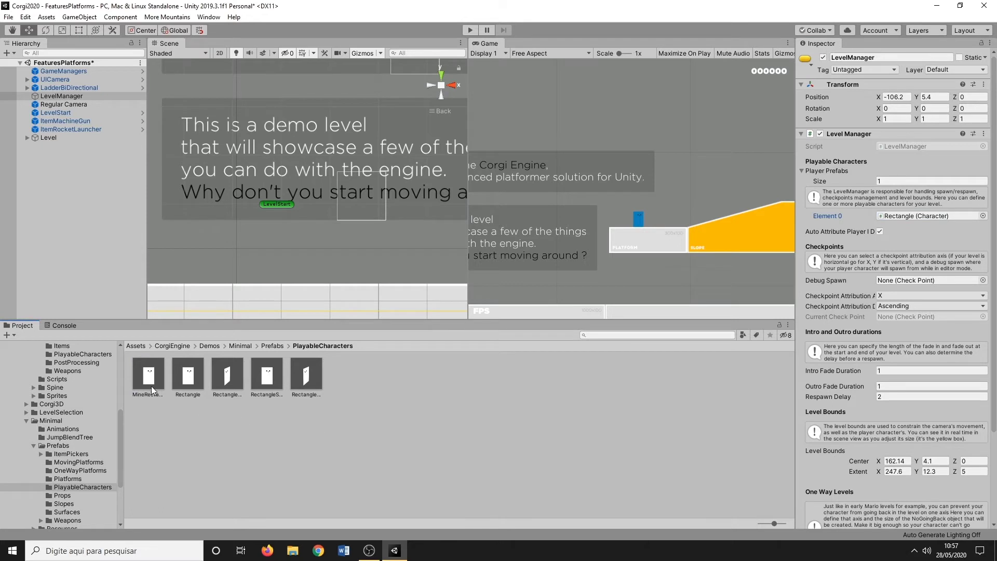
left_click_drag(152, 390, 983, 229)
left_click(982, 216)
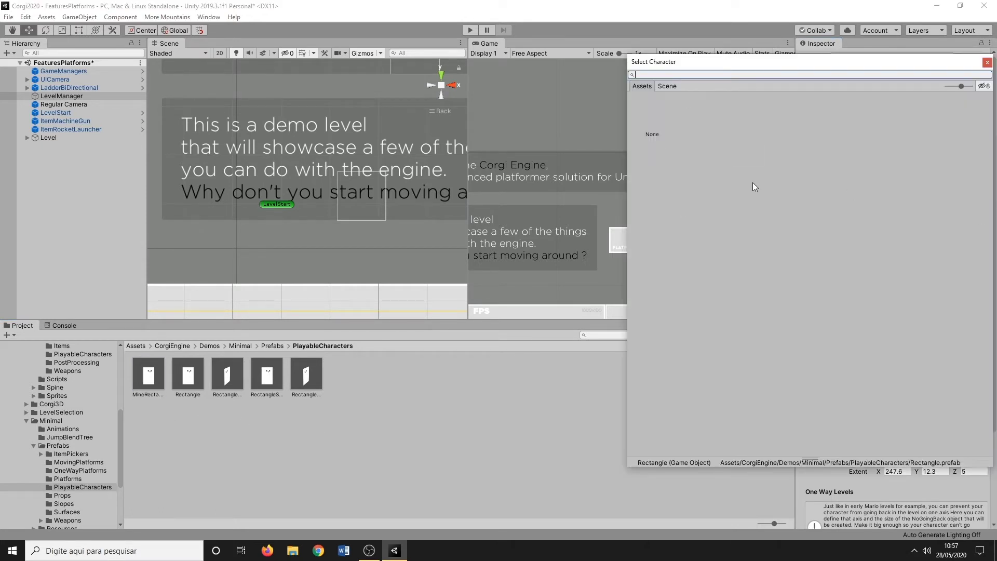
left_click(662, 85)
left_click(646, 86)
left_click_drag(959, 87, 955, 88)
left_click_drag(868, 62, 736, 99)
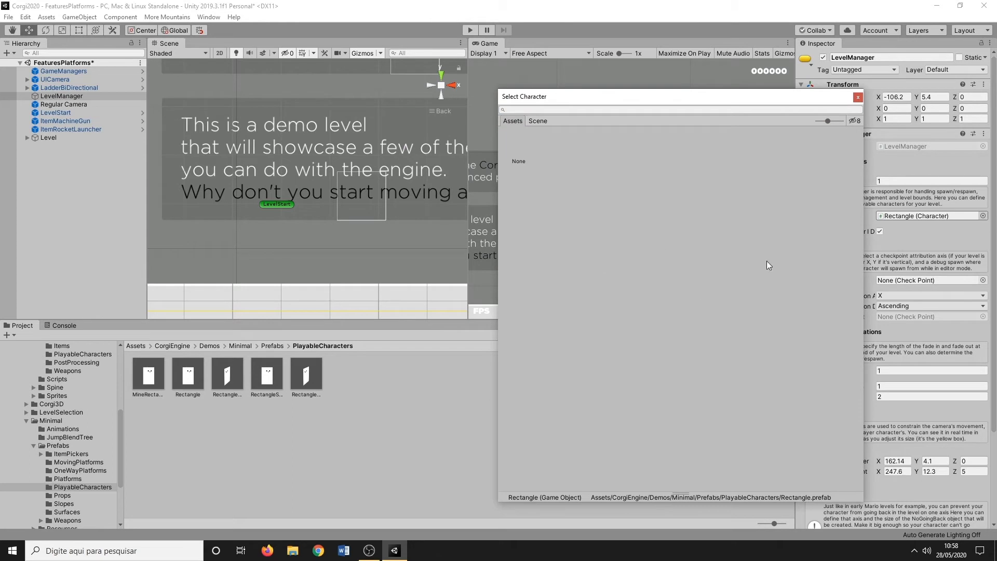
left_click(857, 97)
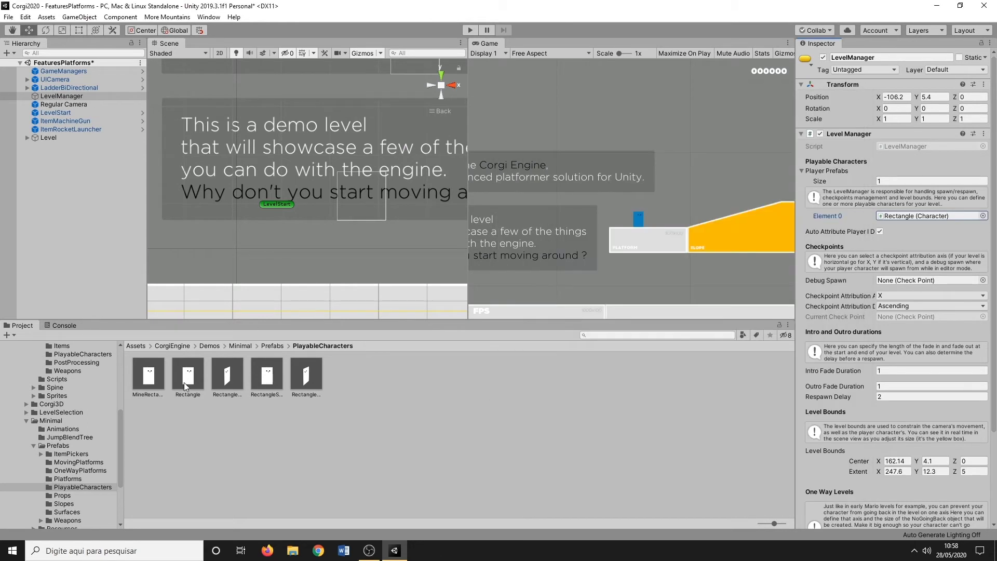
Assign the MineRectangle prefab as Element 0 of LevelManager's player prefabs, and start play mode
left_click_drag(148, 384, 895, 217)
left_click(470, 30)
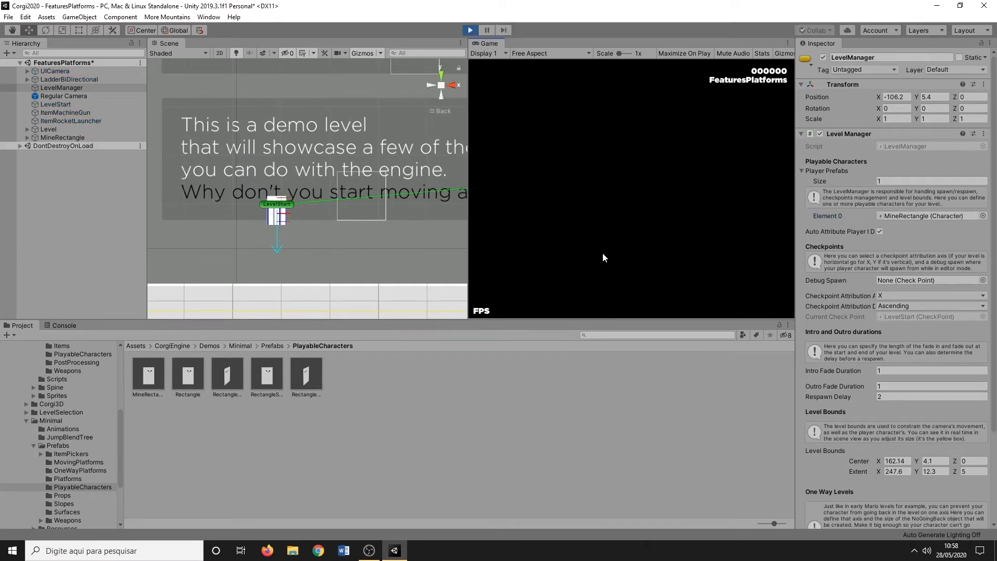
Playtest MineRectangle's jumping at the level start, against the wall and on the first raised platform
key("space")
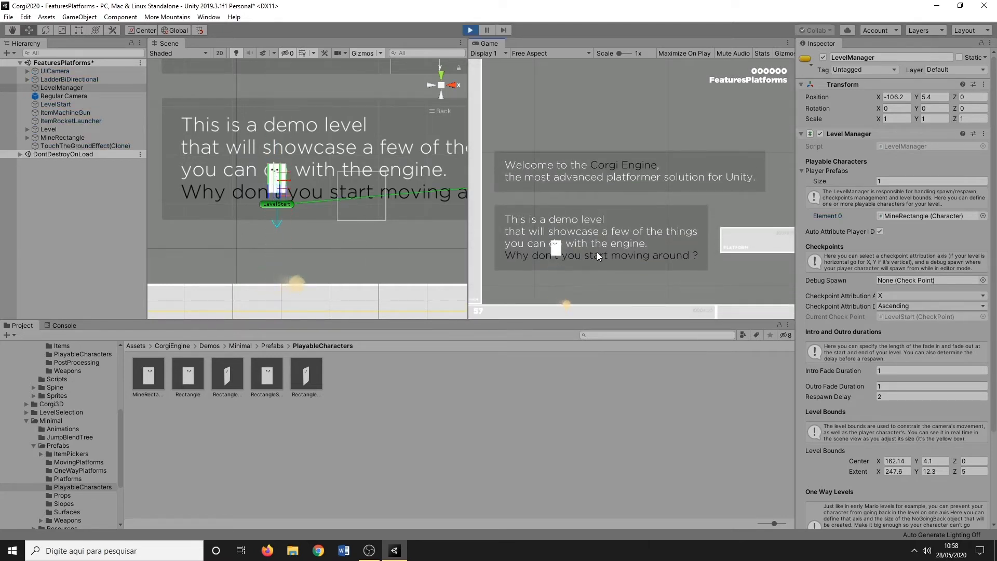
key("space")
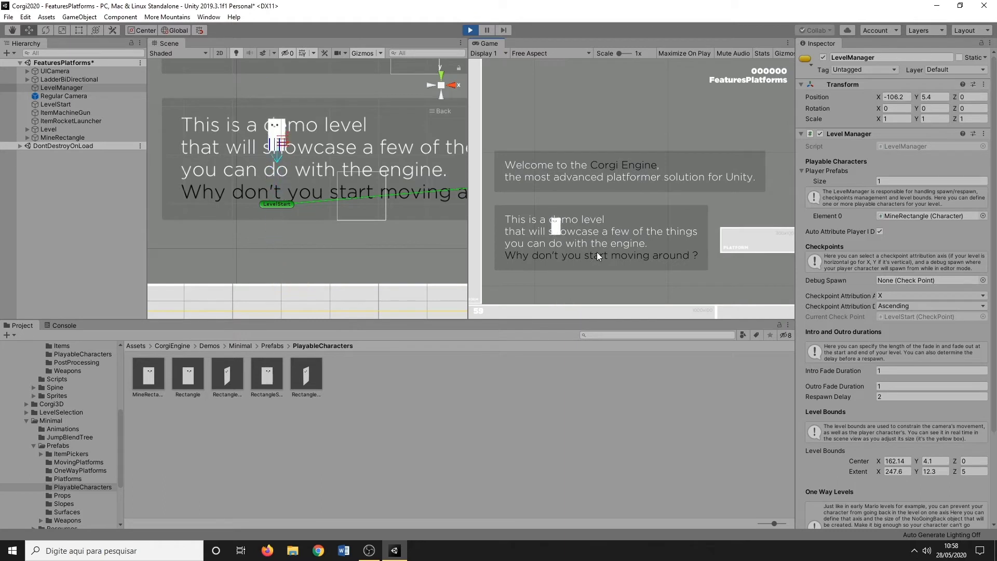
key("Left")
key("space")
key("space")
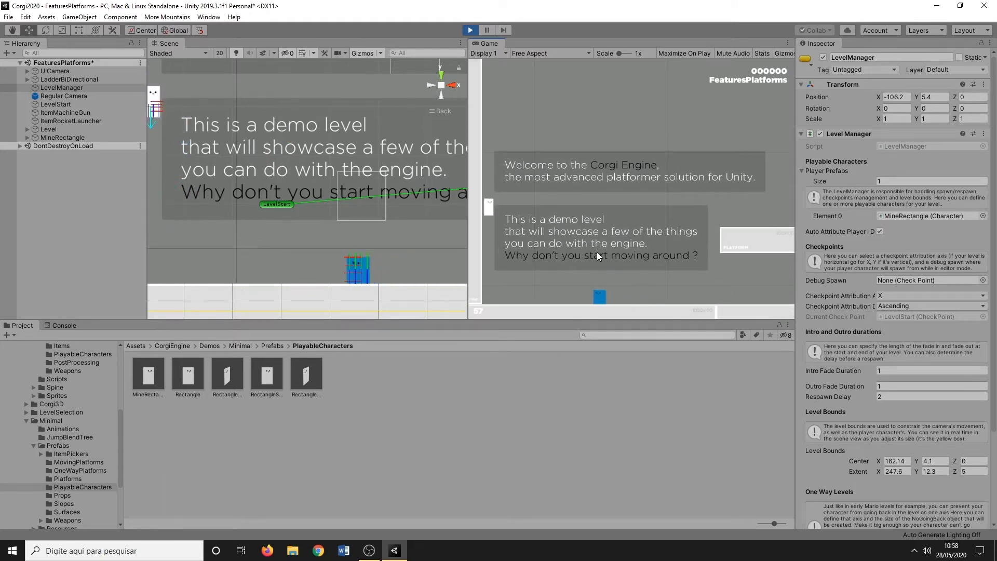
key("Right")
key("space")
key("space")
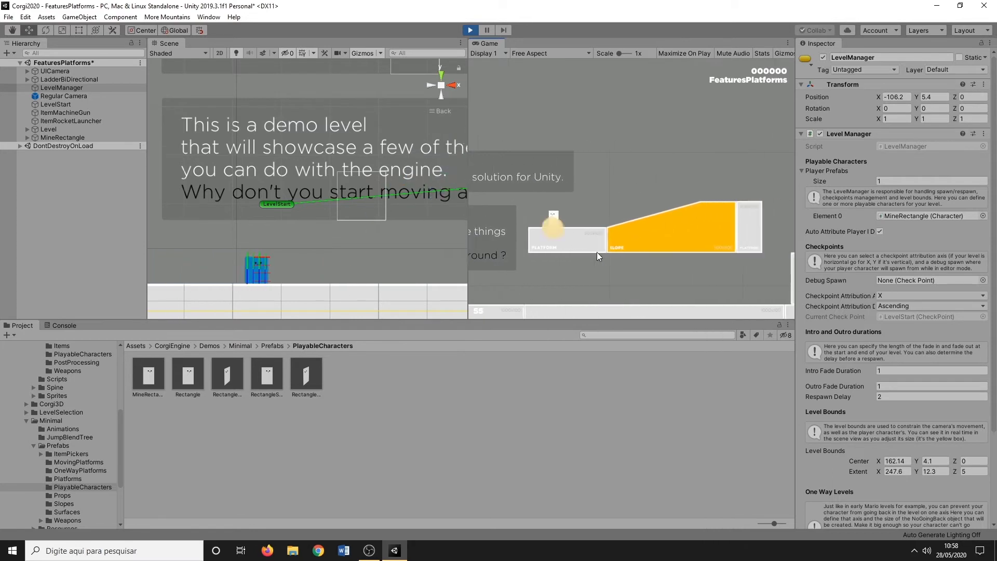
key("Left")
key("space")
key("space")
key("Right")
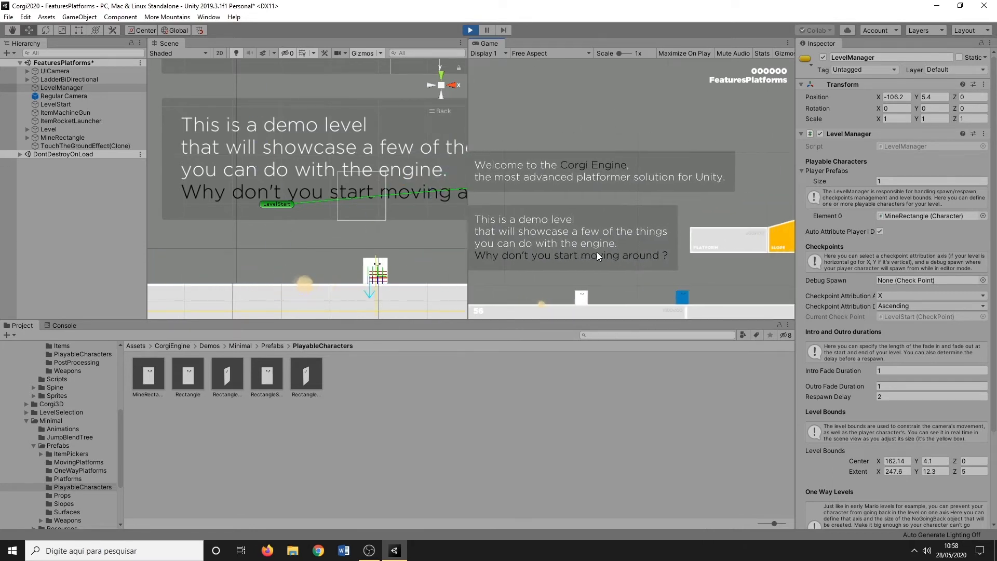
Playtest running and jumping between the level start, the slope and the platforms beyond it, and stop play mode
key("Left")
key("Right")
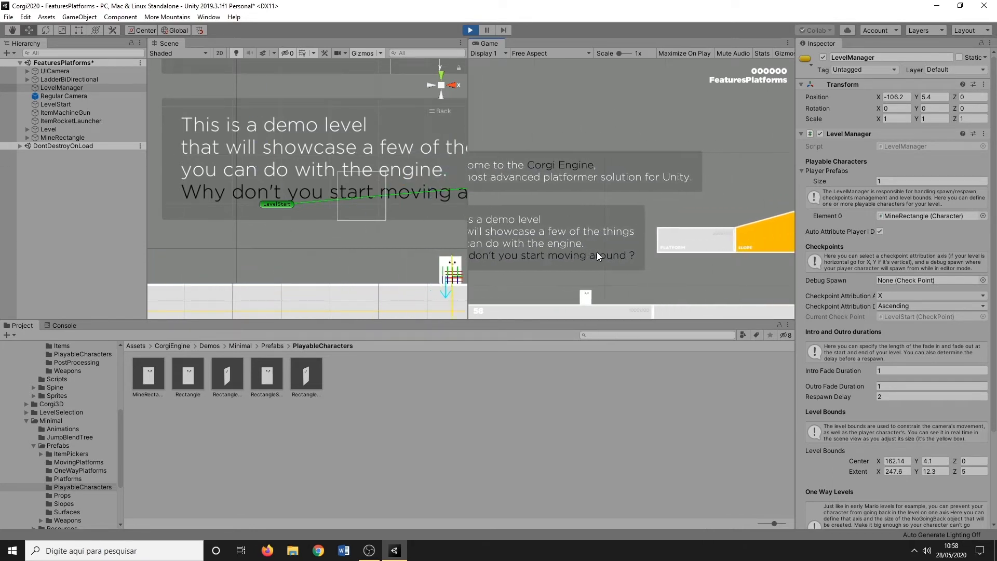
key("Left")
key("space")
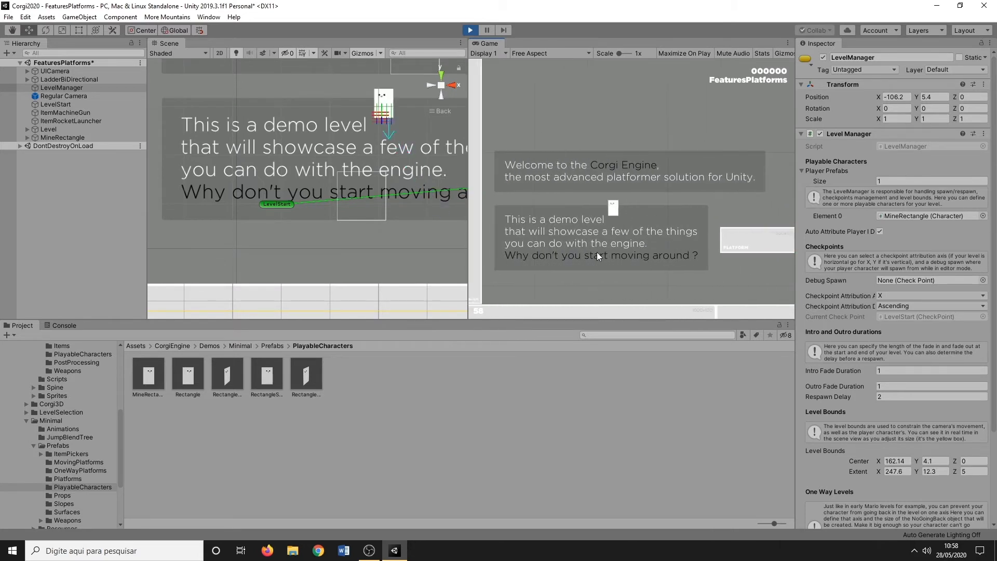
key("space")
key("Right")
key("space")
key("Left")
key("space")
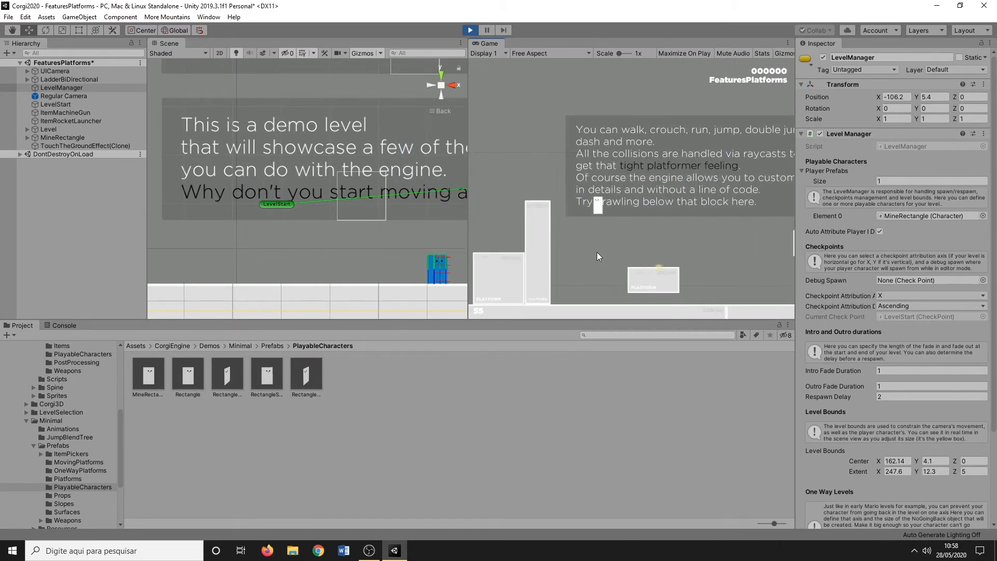
key("Right")
key("Right")
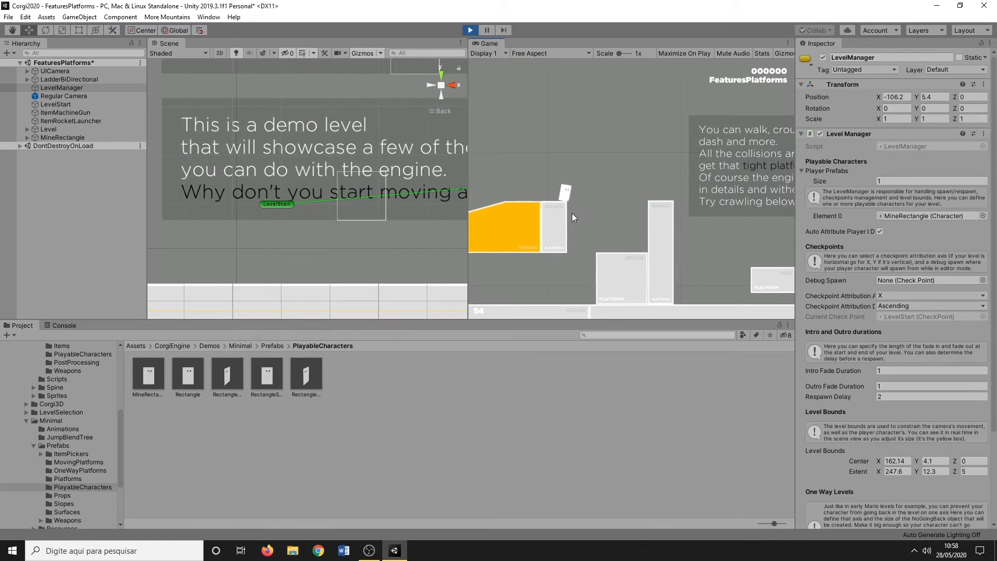
key("Left")
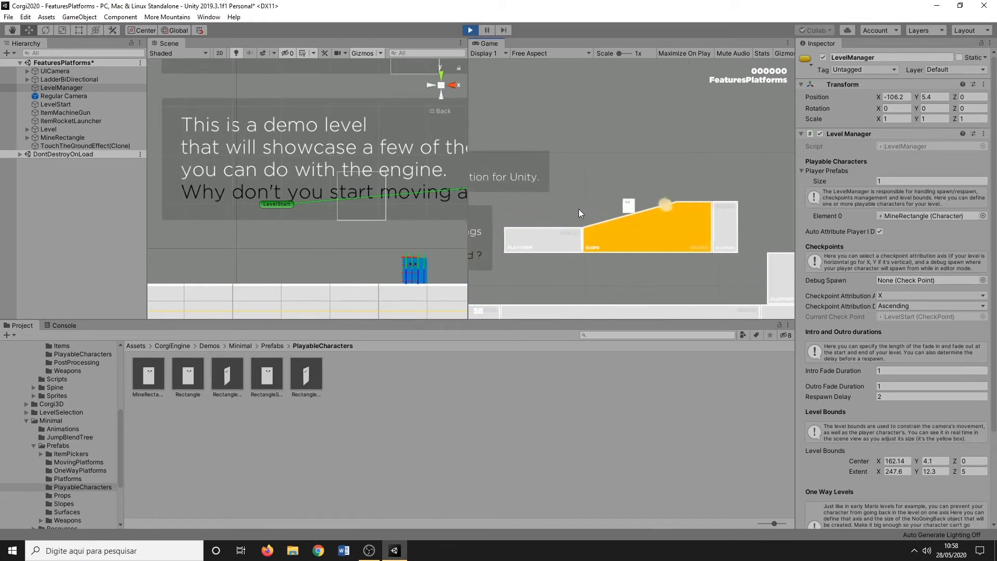
left_click(470, 30)
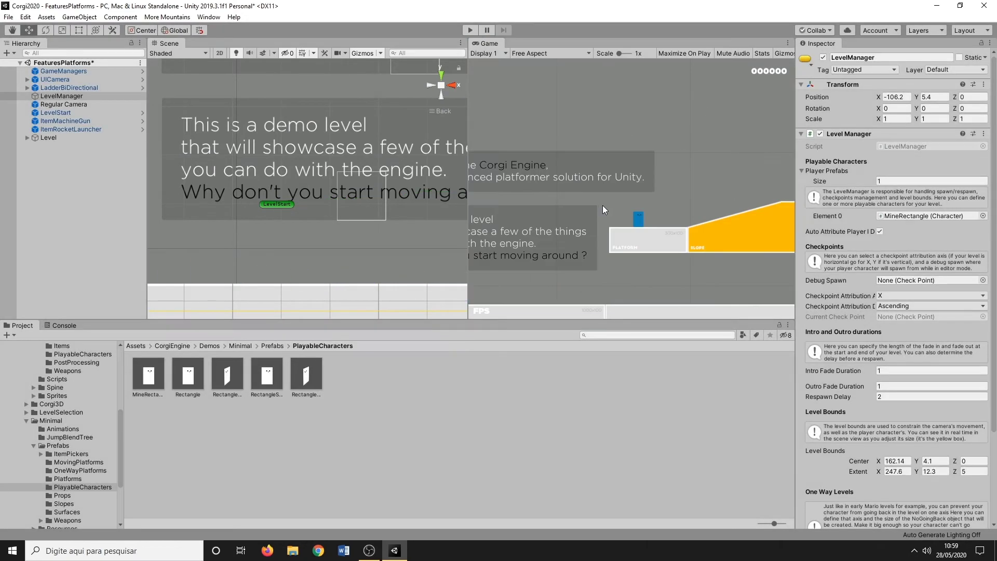
Open the Minimal demo's Prefabs folder
left_click(32, 446)
left_click(67, 446)
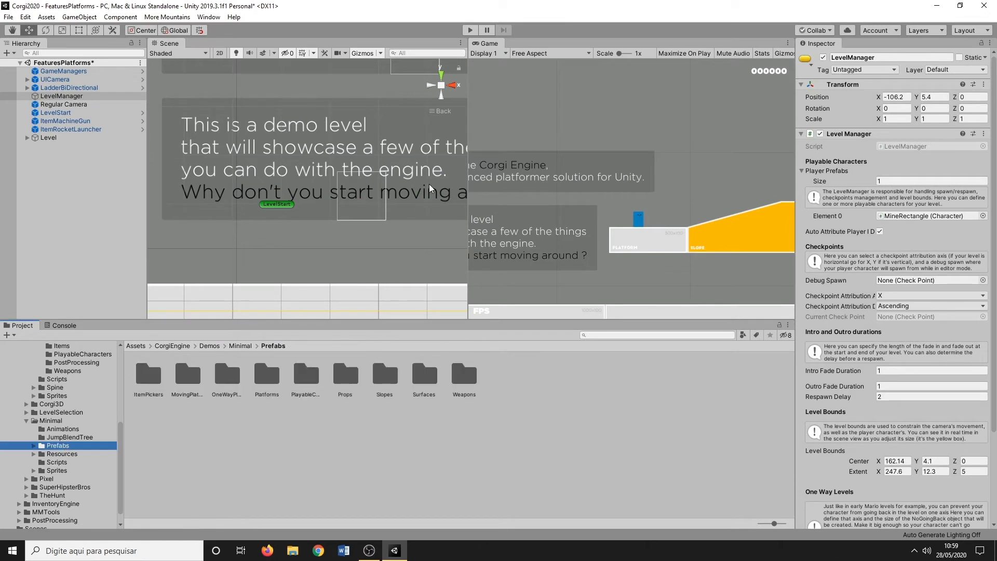
Survey the level's layout in the scene view, from the level start to the yellow falling blocks
scroll(411, 187, "down", 5)
key("f")
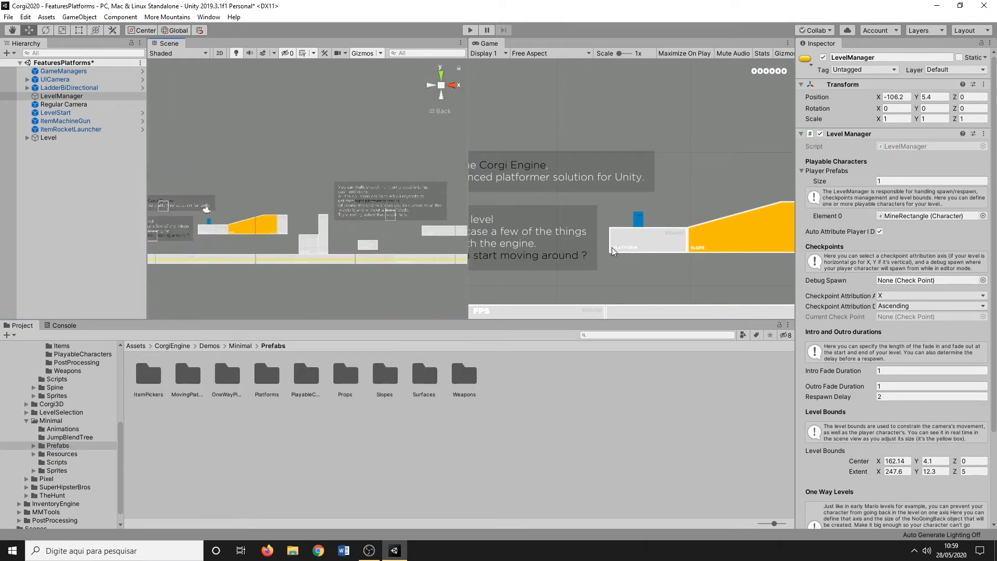
scroll(343, 217, "down", 3)
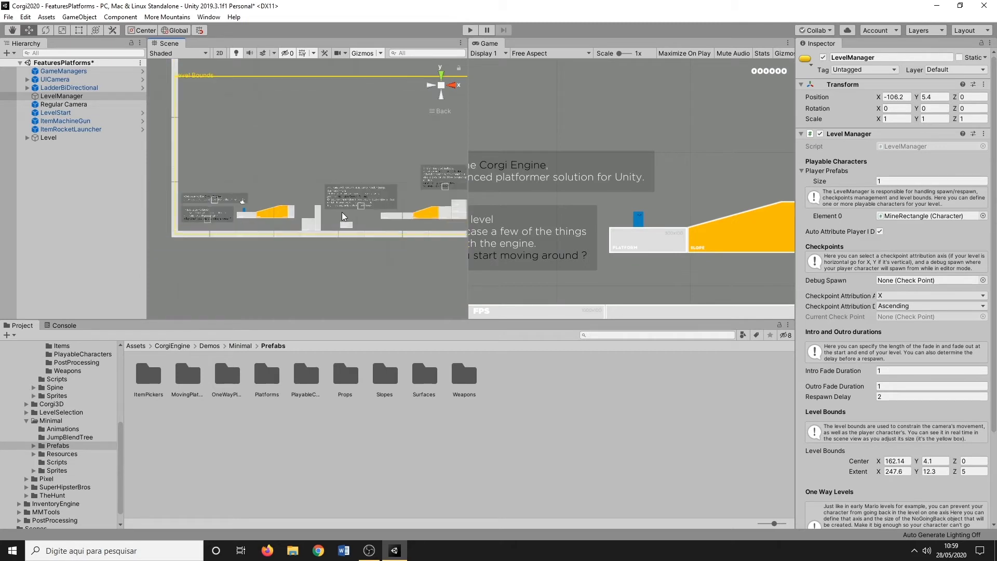
scroll(342, 217, "down", 3)
middle_click_drag(415, 208, 320, 218)
middle_click_drag(402, 217, 264, 222)
mouse_move(358, 223)
middle_mouse_down()
mouse_move(234, 227)
mouse_move(290, 236)
mouse_move(308, 232)
mouse_move(233, 220)
mouse_move(291, 224)
middle_mouse_up()
mouse_move(385, 200)
middle_mouse_down()
mouse_move(327, 183)
mouse_move(282, 192)
middle_mouse_up()
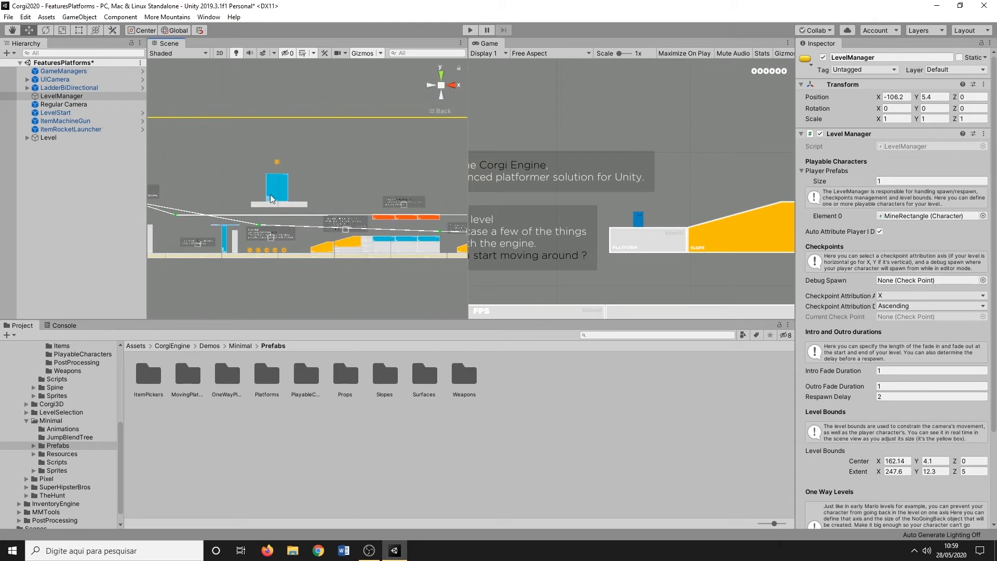
middle_click_drag(399, 220, 343, 218)
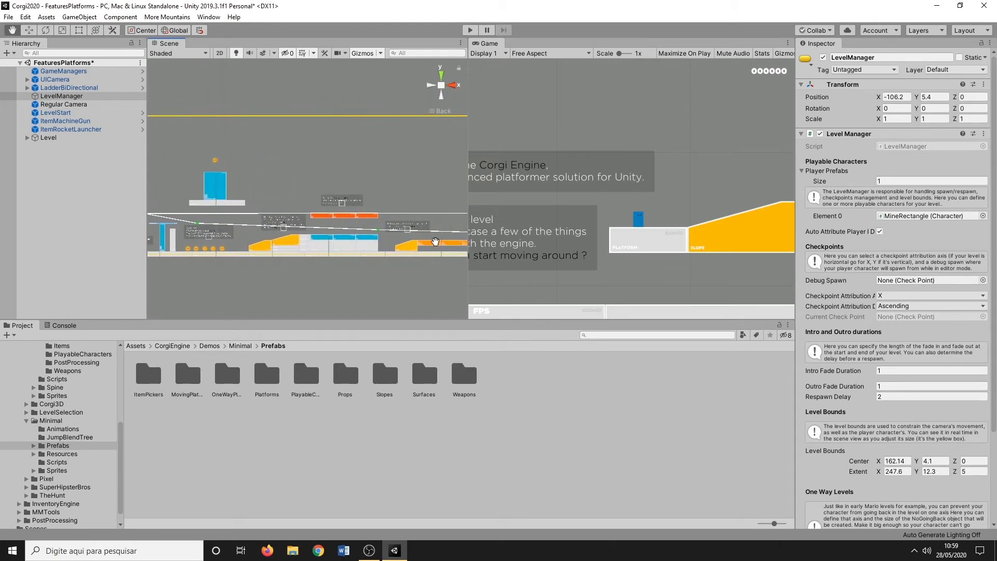
middle_click_drag(447, 247, 274, 237)
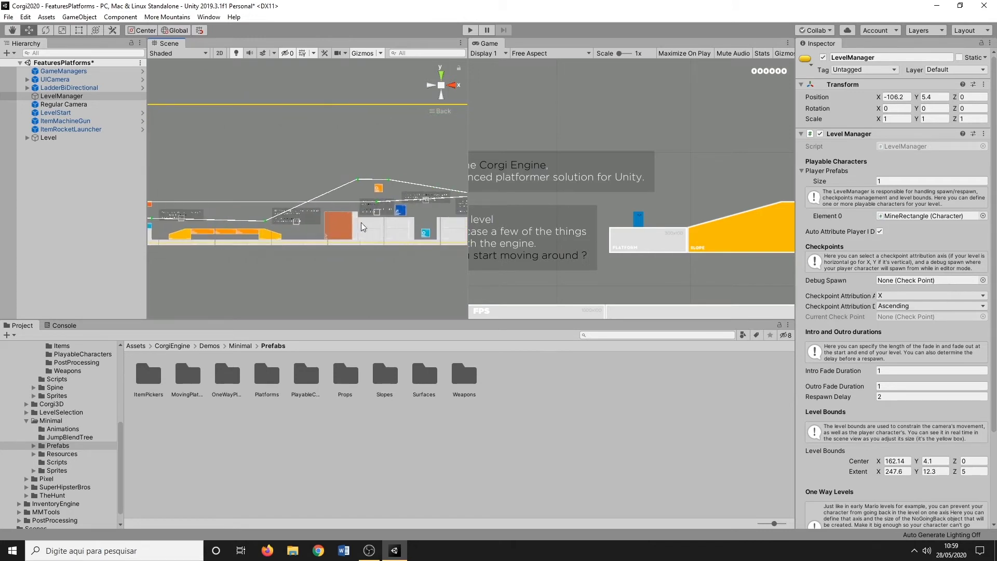
scroll(322, 235, "up", 4)
middle_click_drag(404, 246, 314, 250)
scroll(353, 229, "down", 2)
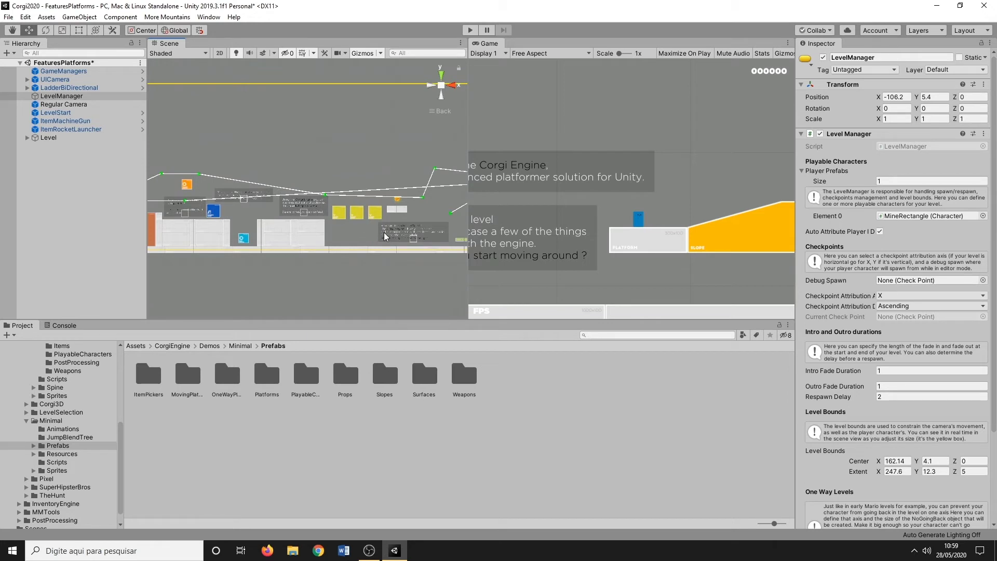
Survey the level back from the yellow falling blocks to the first platforms at the level start
scroll(274, 216, "down", 2)
scroll(274, 216, "down", 2)
middle_click_drag(179, 223, 303, 222)
middle_click_drag(208, 235, 254, 230)
middle_click_drag(171, 223, 274, 240)
middle_click_drag(174, 250, 323, 239)
scroll(322, 244, "up", 3)
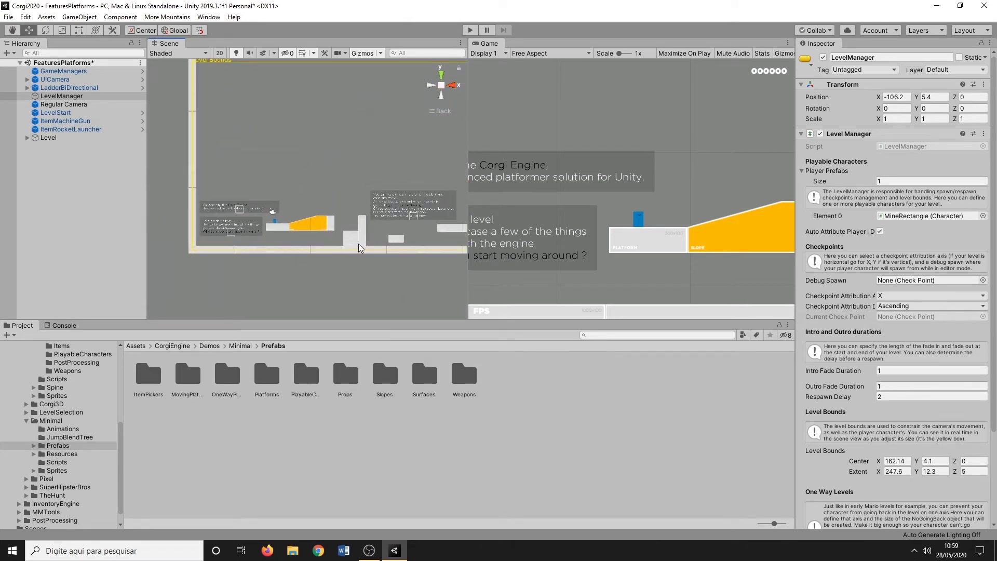
middle_click_drag(388, 247, 350, 246)
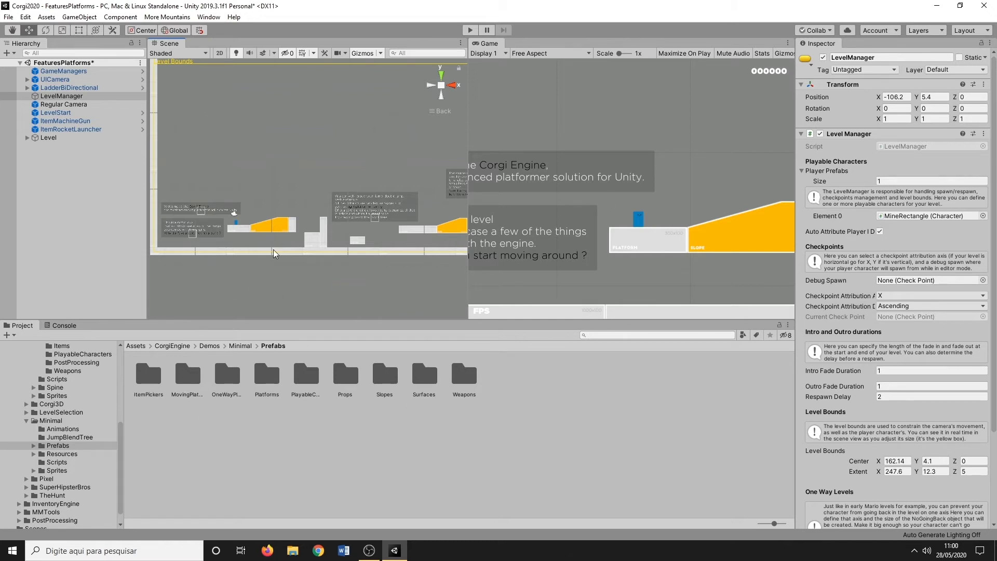
Open the Props folder among the Minimal demo's prefabs
left_click(186, 376)
left_click(145, 379)
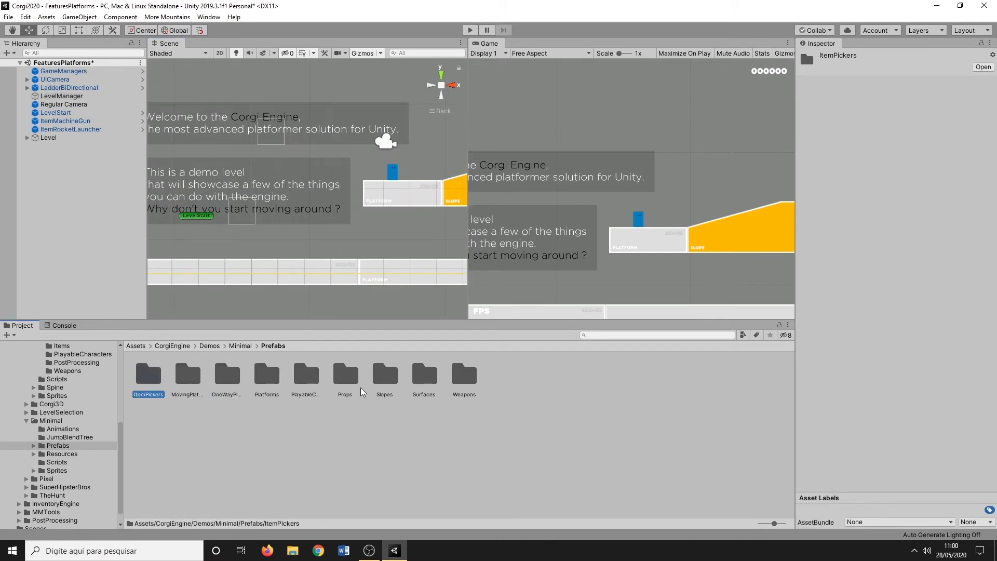
double_click(345, 374)
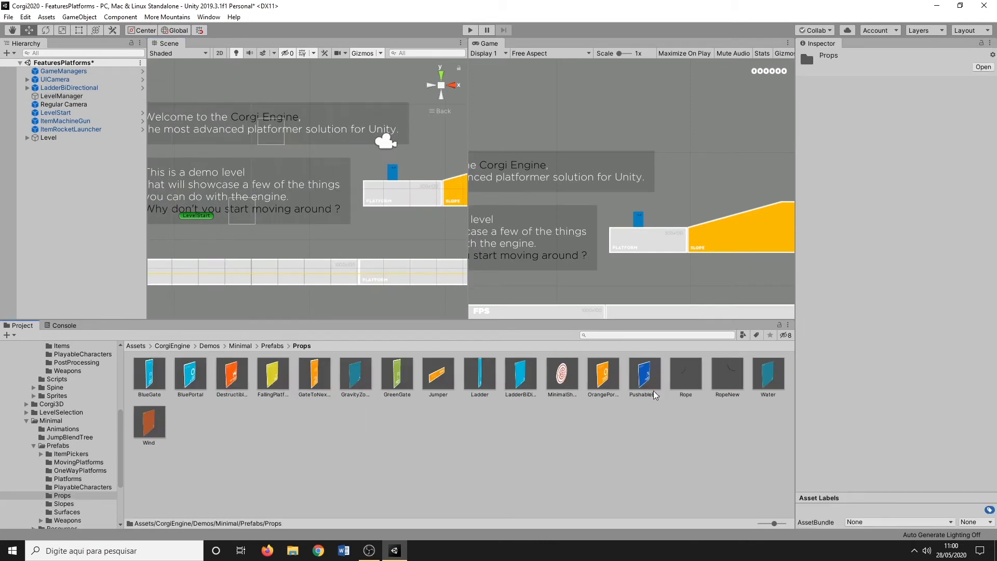
Examine the OrangePortal, Jumper, FallingPlatform, BluePortal and DestructibleBlock prefabs
left_click(617, 384)
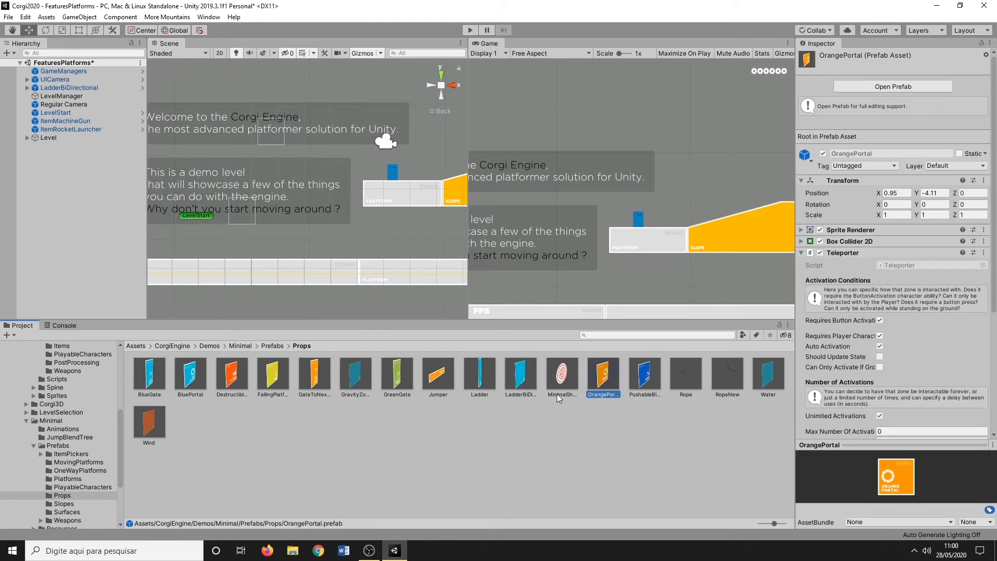
left_click(437, 374)
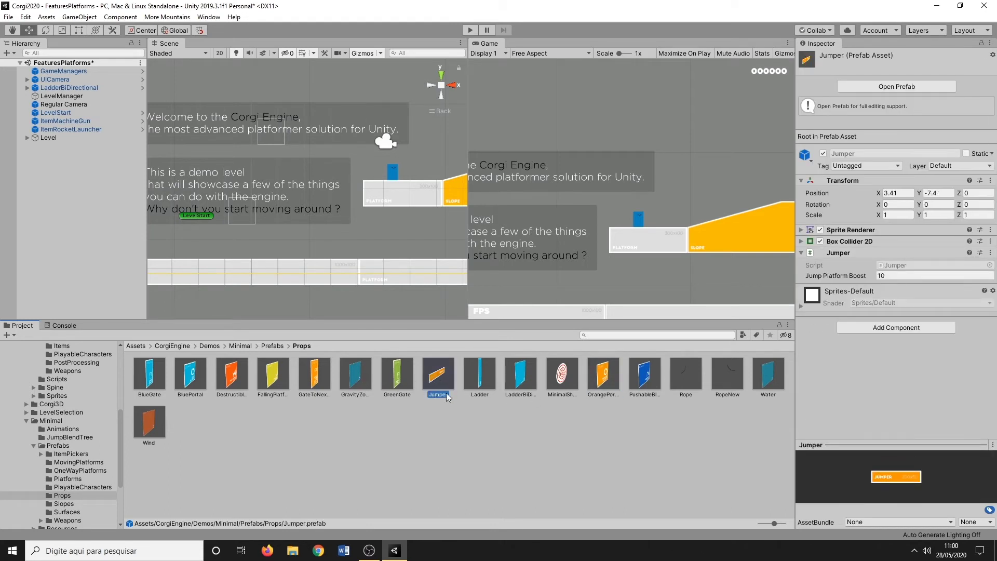
left_click(284, 382)
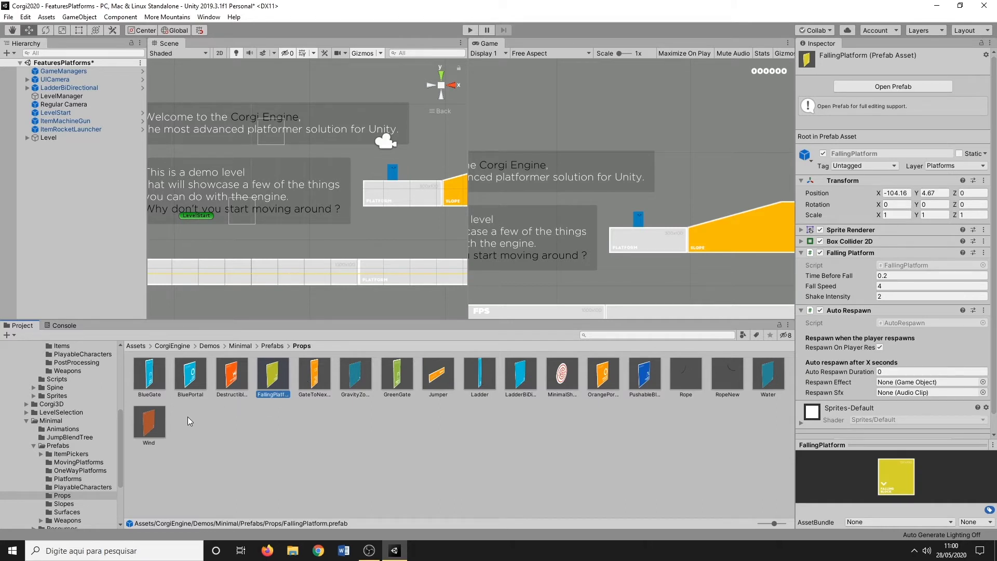
left_click(190, 387)
left_click(232, 374)
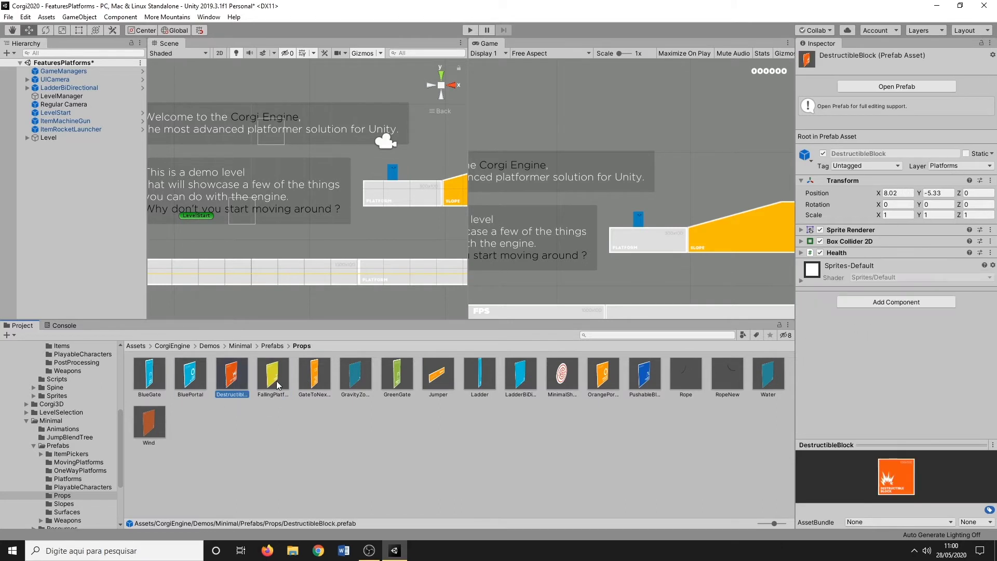
Place a FallingPlatform in the scene before the first raised platform, at about X -77.75, Y -4.52, and start play mode
left_click_drag(275, 385, 313, 178)
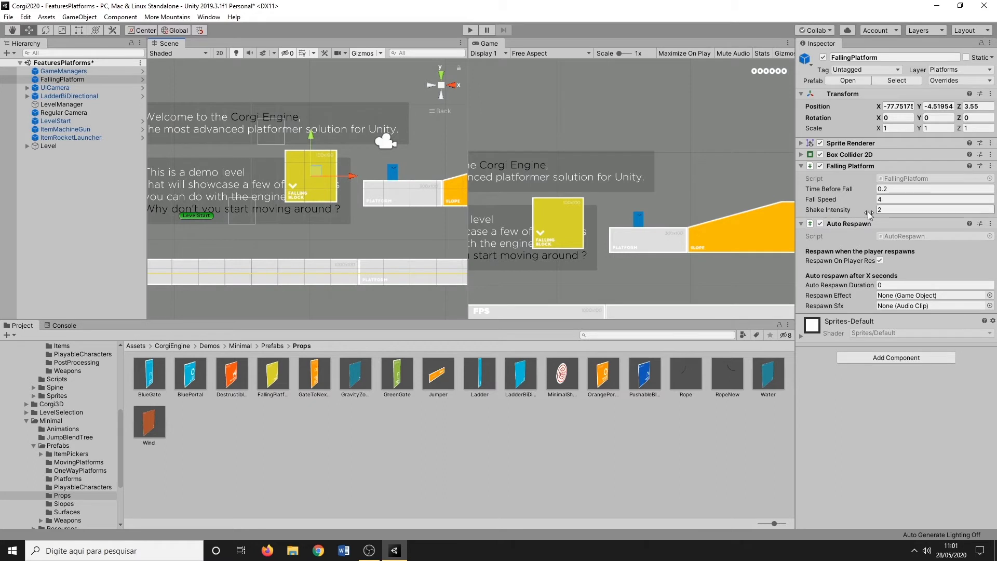
left_click(469, 29)
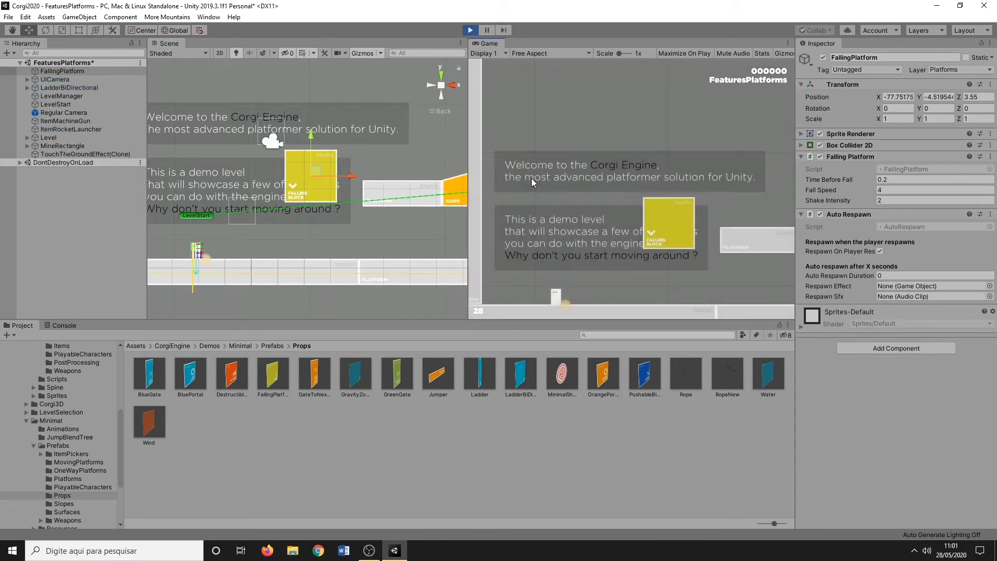
Playtest the new falling platform by moving MineRectangle toward it and jumping
key("a")
key("d")
key("space")
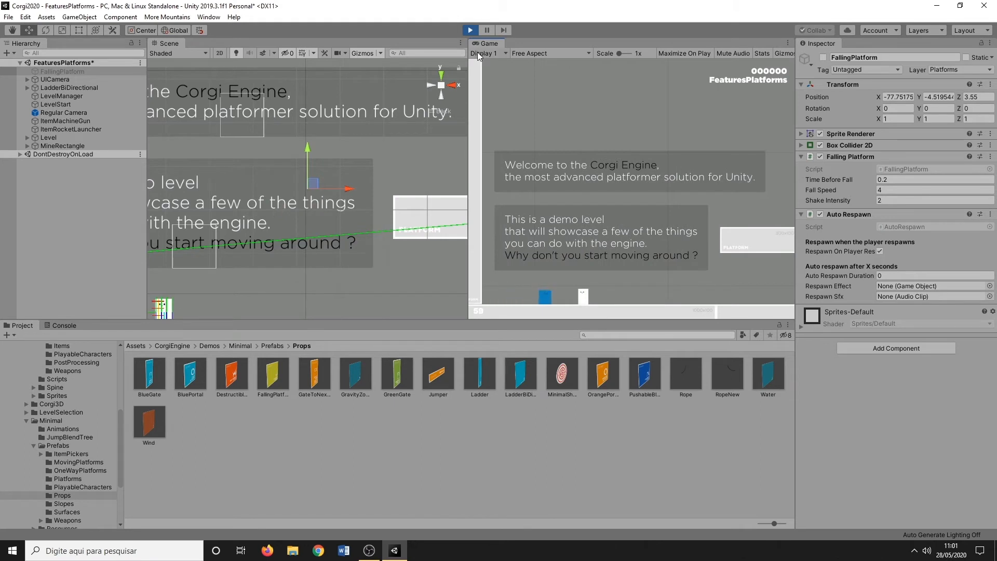
End the playtest, turn off FallingPlatform's respawn on player respawn, set its Auto Respawn Duration to 2, and run the game again
key("d")
left_click(470, 30)
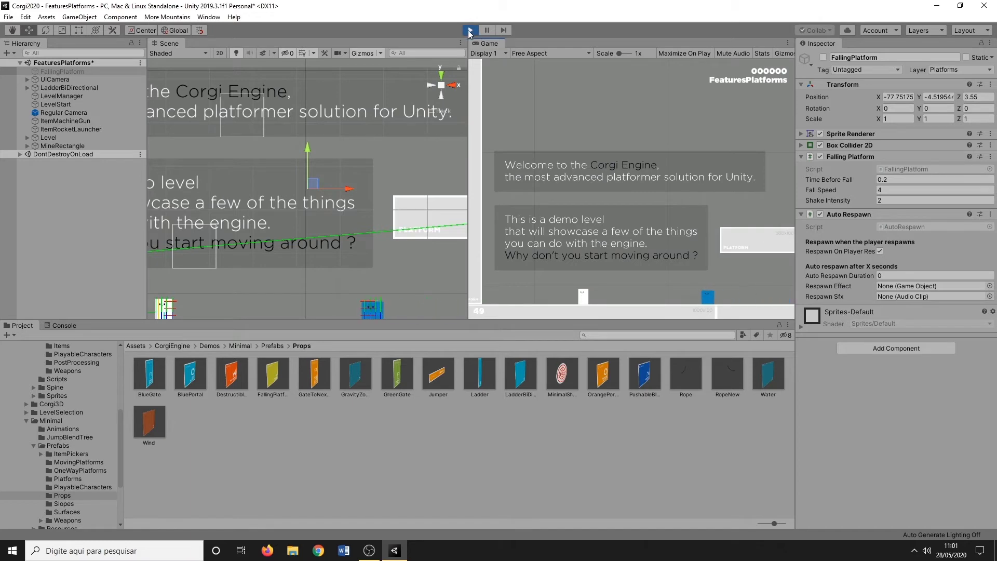
left_click(896, 285)
type("2")
left_click(470, 30)
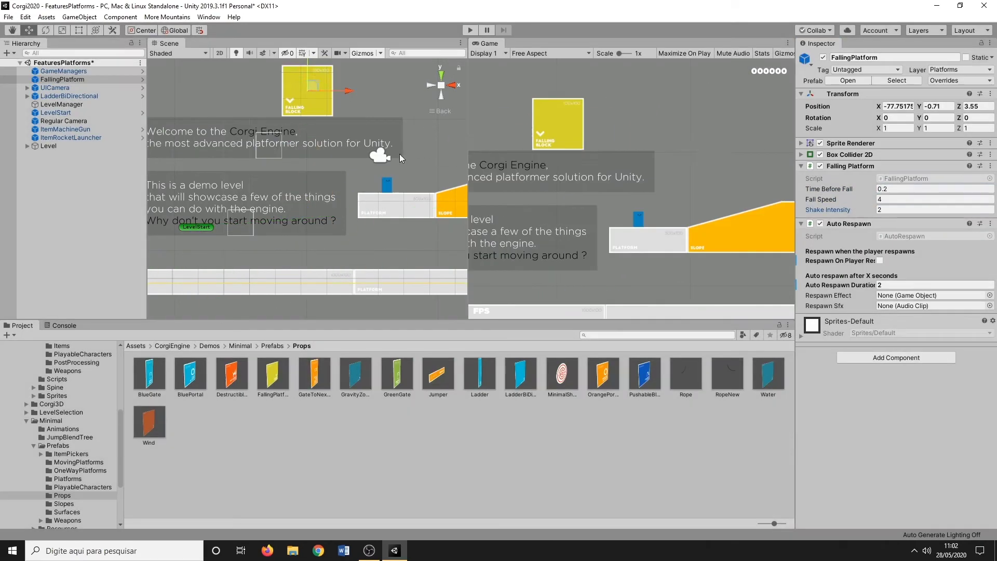
key("ctrl+p")
Set FallingPlatform's Time Before Fall to 2, Fall Speed to 10 and Shake Intensity to 6
left_click(899, 189)
type("2")
left_click(897, 198)
type("10")
left_click(894, 210)
type("6")
Playtest the adjusted falling platform and toggle its Sprite Renderer and Box Collider 2D while the game runs
left_click(470, 30)
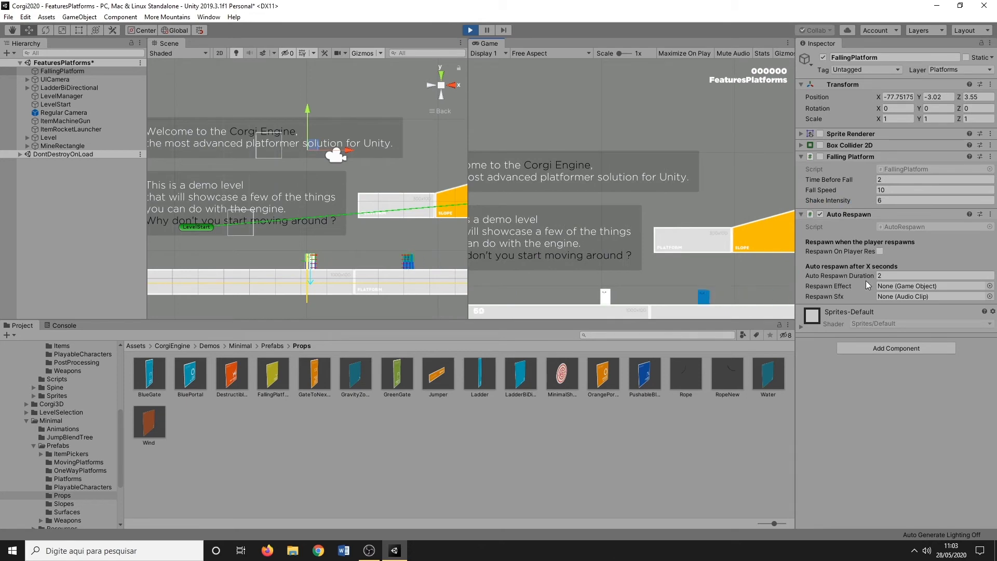
key("f")
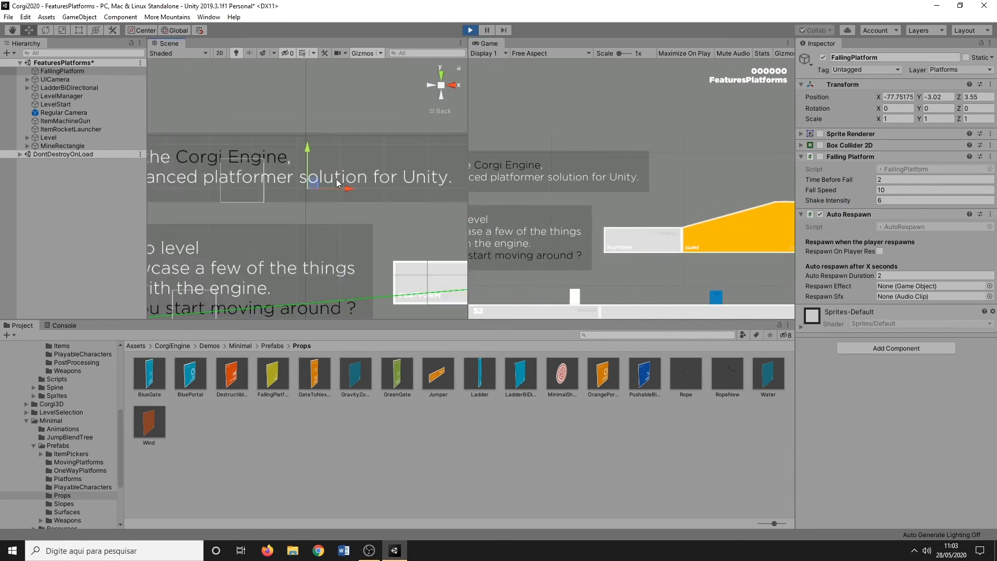
left_click(820, 134)
left_click(821, 145)
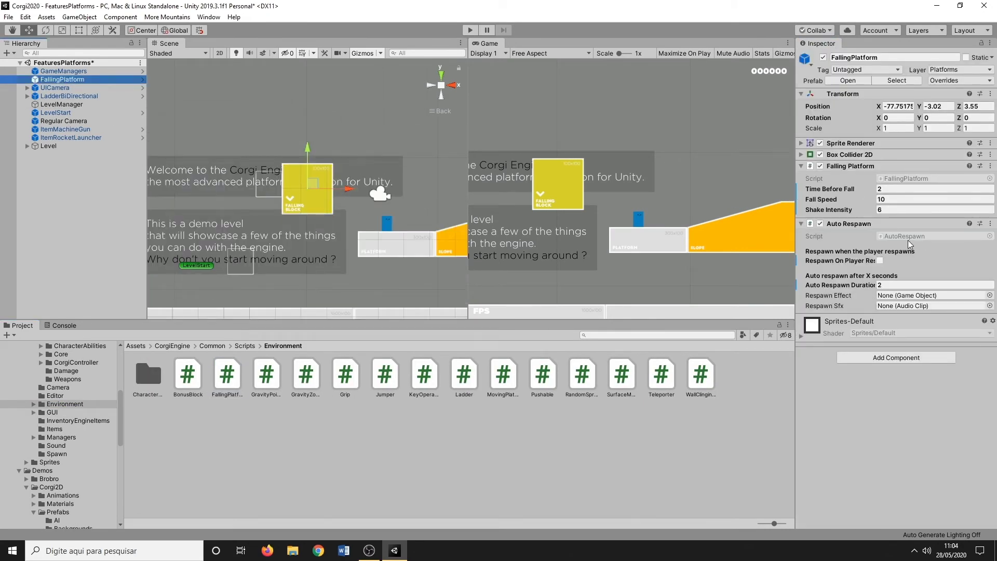
Place a DestructibleBlock from the Minimal demo's Props on the first raised platform, at about X -74.21, Y -3.48, and playtest it
scroll(21, 458, "down", 6)
left_click(57, 466)
left_click(352, 378)
double_click(346, 375)
mouse_move(232, 373)
left_mouse_down()
mouse_move(254, 236)
mouse_move(218, 201)
mouse_move(224, 226)
mouse_move(346, 238)
mouse_move(410, 189)
mouse_move(393, 201)
left_mouse_up()
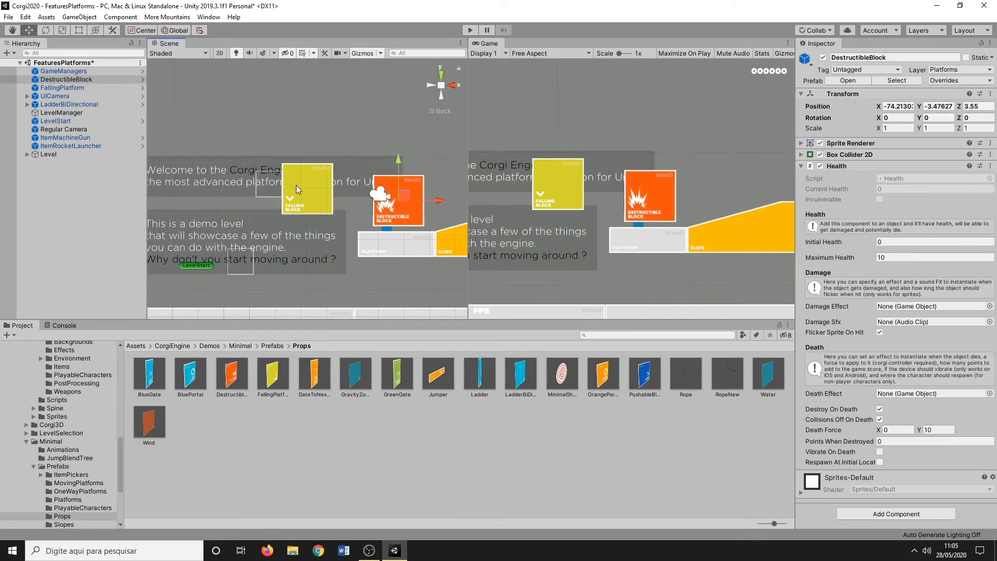
left_click(470, 29)
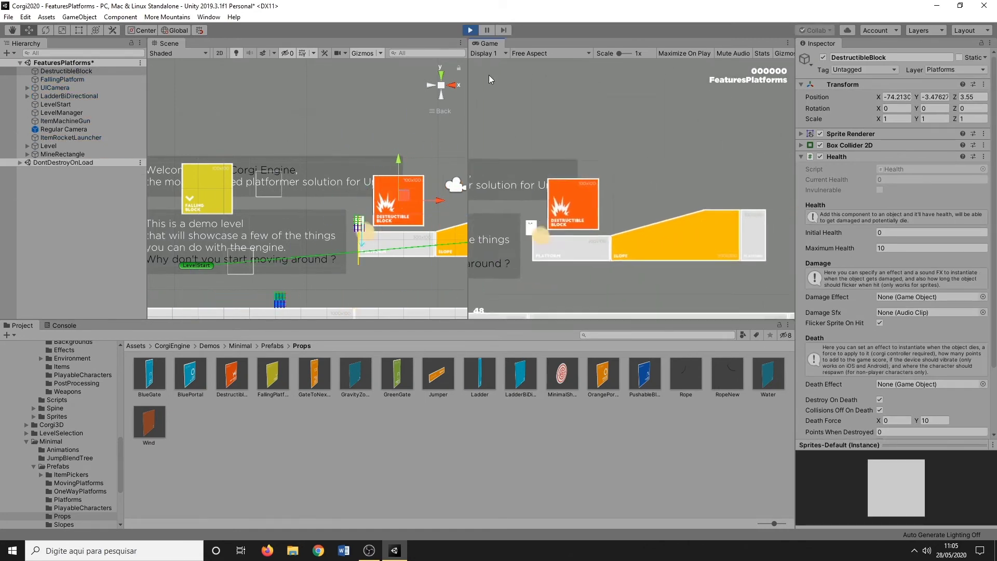
left_click(471, 31)
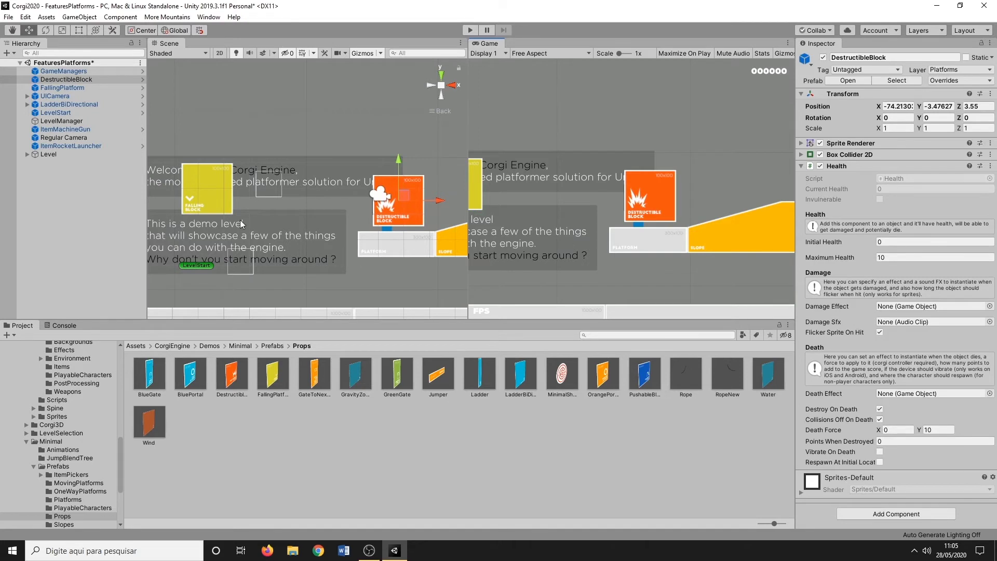
Place a Blob enemy from the Corgi2D demo's AI prefabs above the slope's upper end, at about X -68.31, Y -3.11
scroll(400, 208, "down", 5)
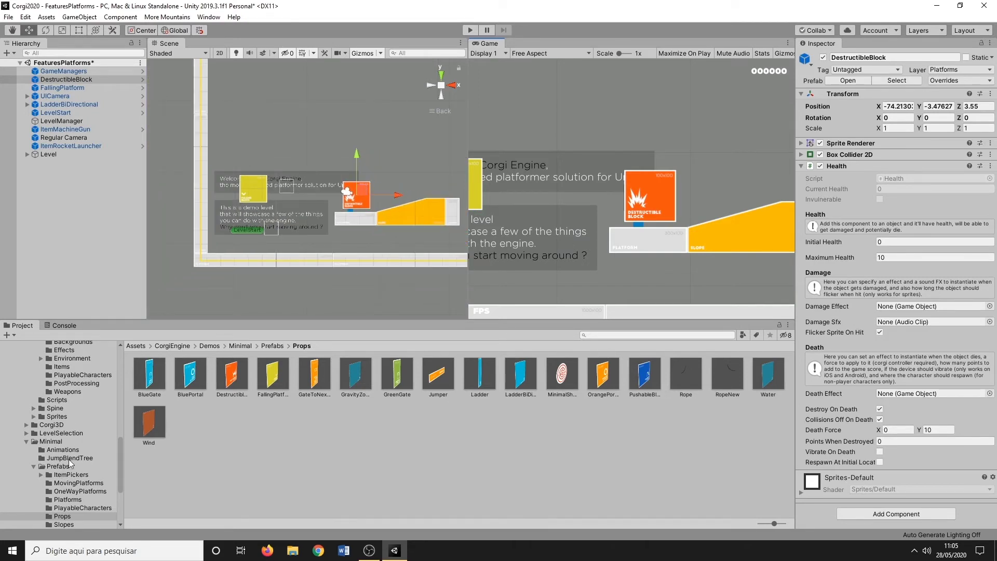
scroll(78, 448, "up", 2)
scroll(63, 410, "up", 2)
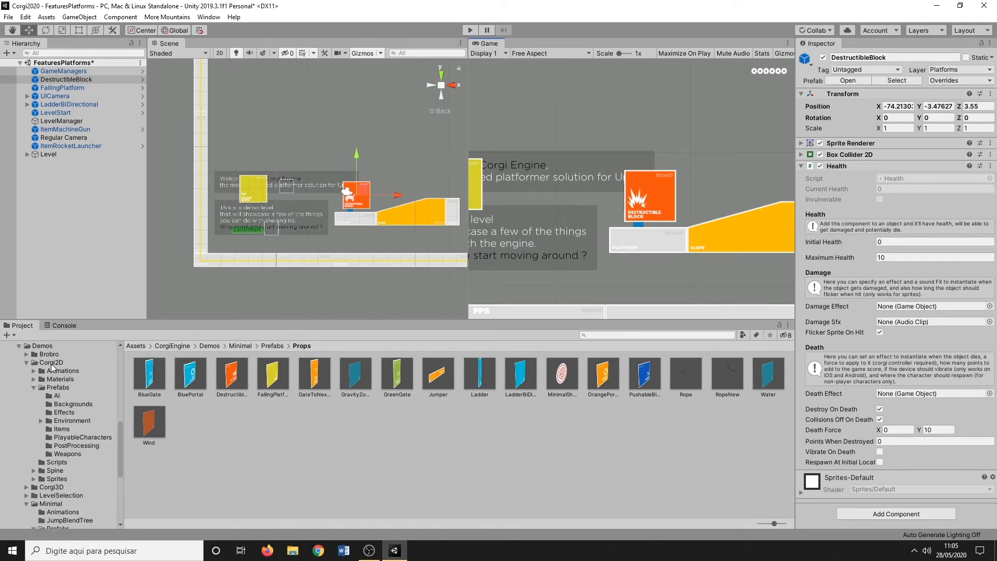
left_click(50, 388)
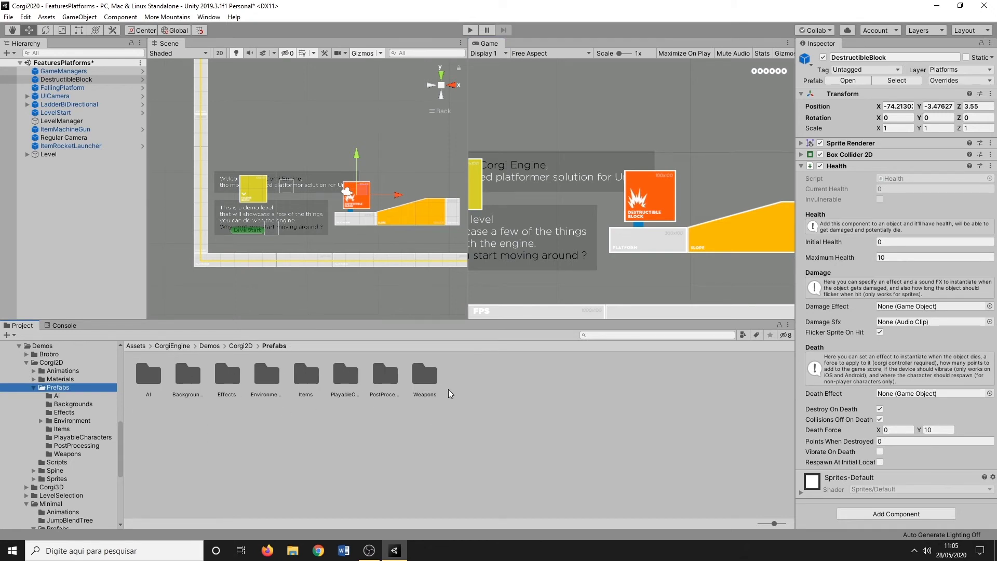
double_click(149, 376)
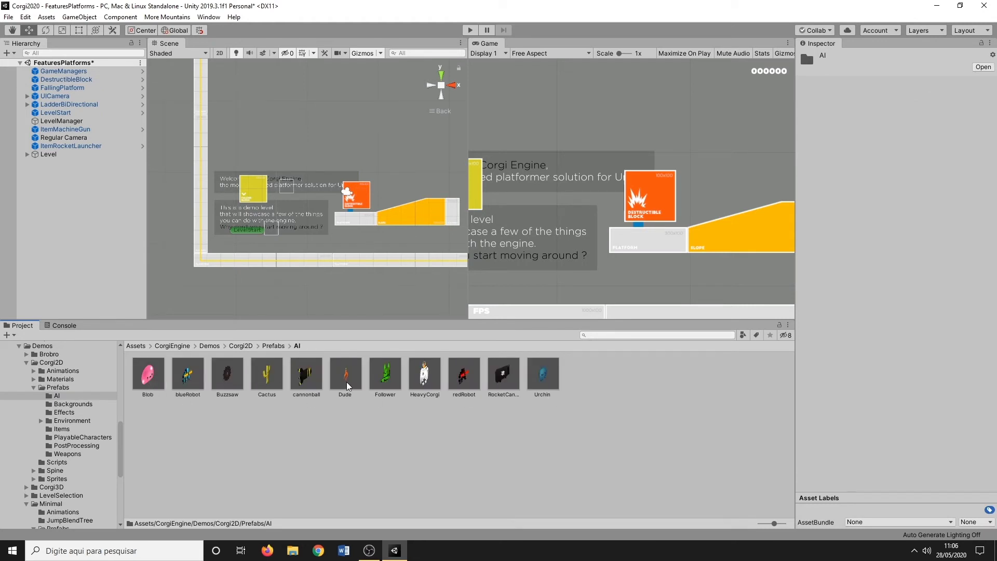
left_click_drag(152, 382, 441, 181)
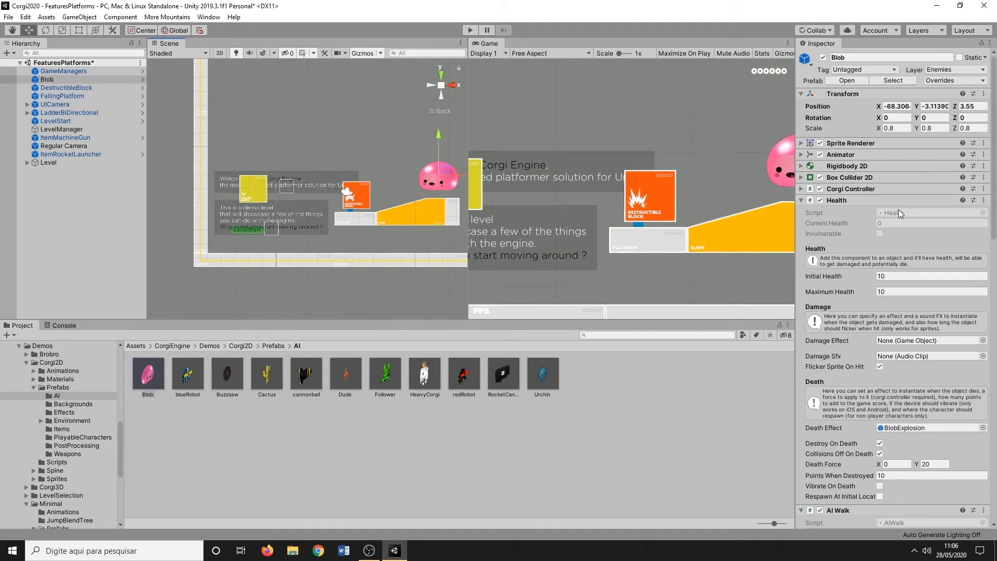
Examine the Blob's components, collapse Health, and review AI Walk's Walk Behaviour options, keeping Patrol
scroll(862, 325, "down", 6)
scroll(846, 182, "up", 5)
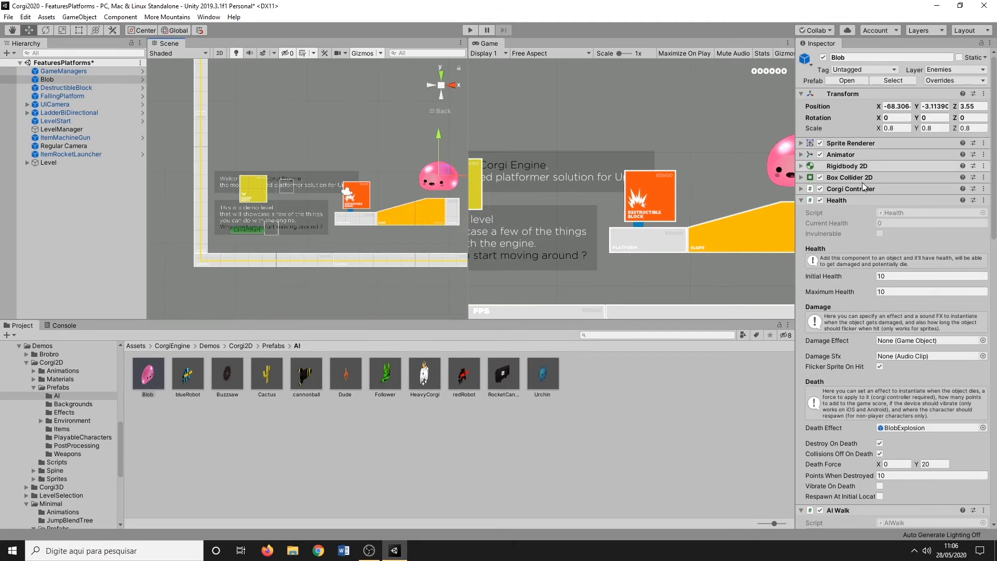
scroll(861, 200, "down", 7)
scroll(841, 167, "up", 5)
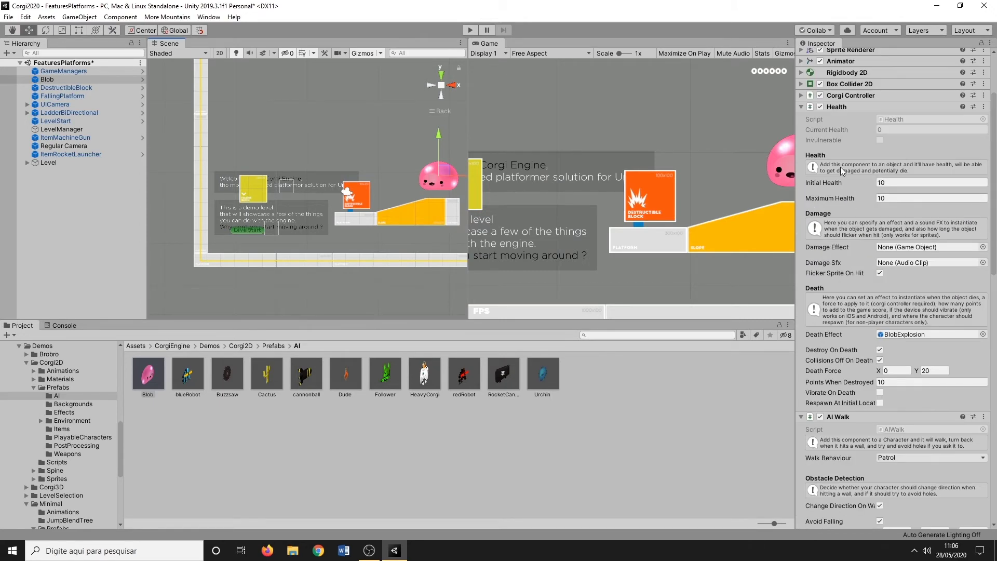
left_click(801, 107)
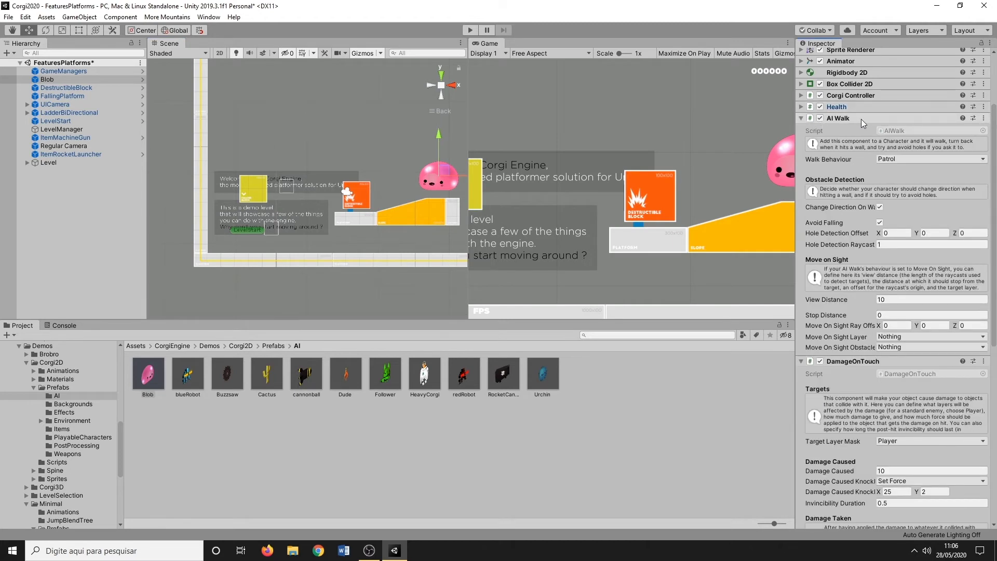
left_click(914, 159)
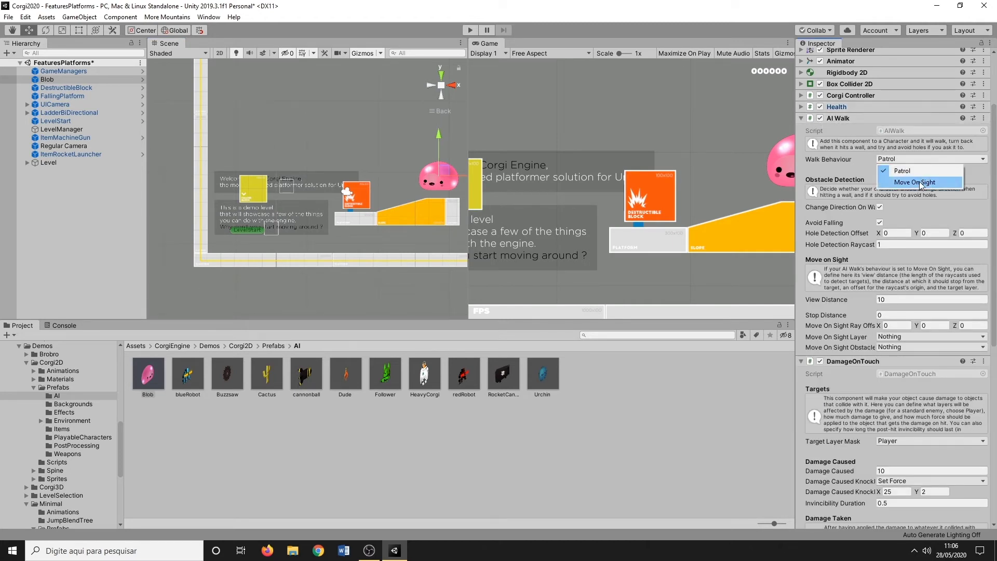
left_click(922, 157)
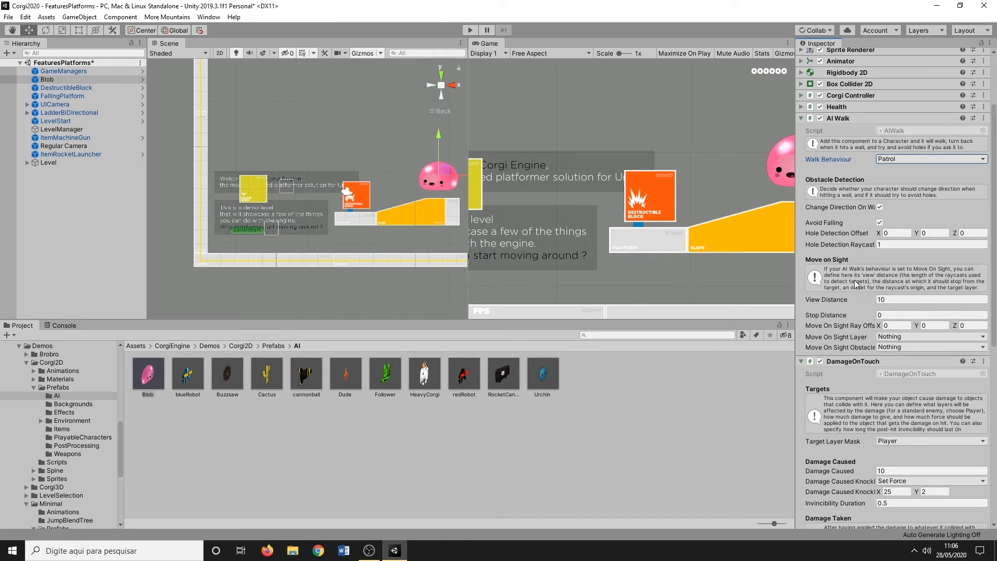
left_click(907, 161)
left_click(909, 158)
Examine the Blob's DamageOnTouch and Stompable settings
scroll(864, 268, "down", 5)
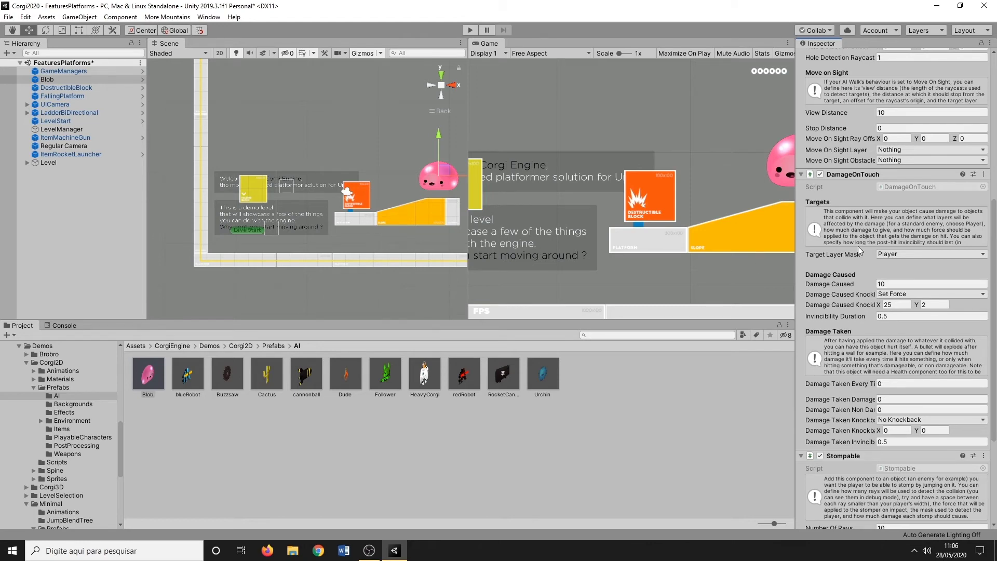
scroll(858, 246, "down", 3)
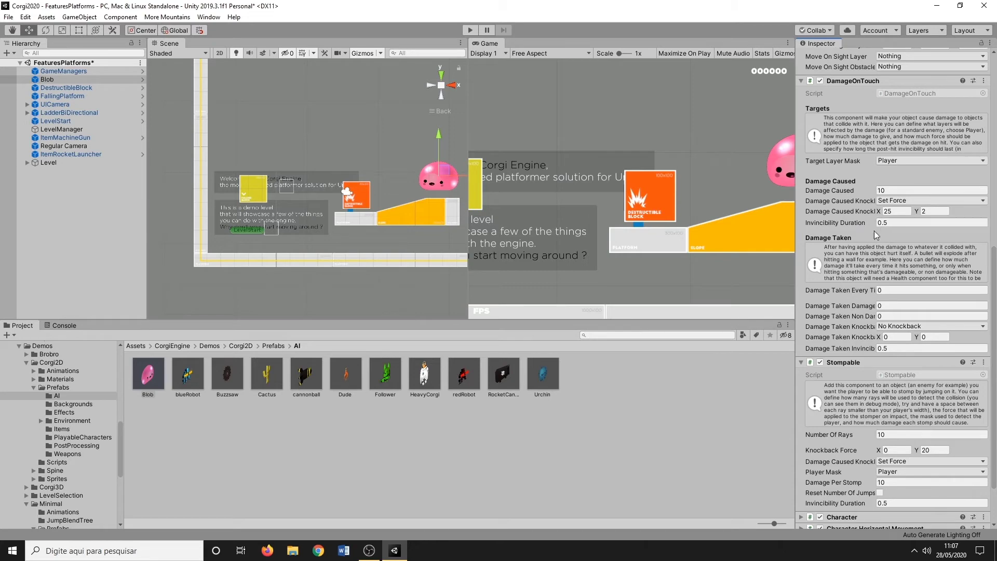
scroll(888, 218, "up", 1)
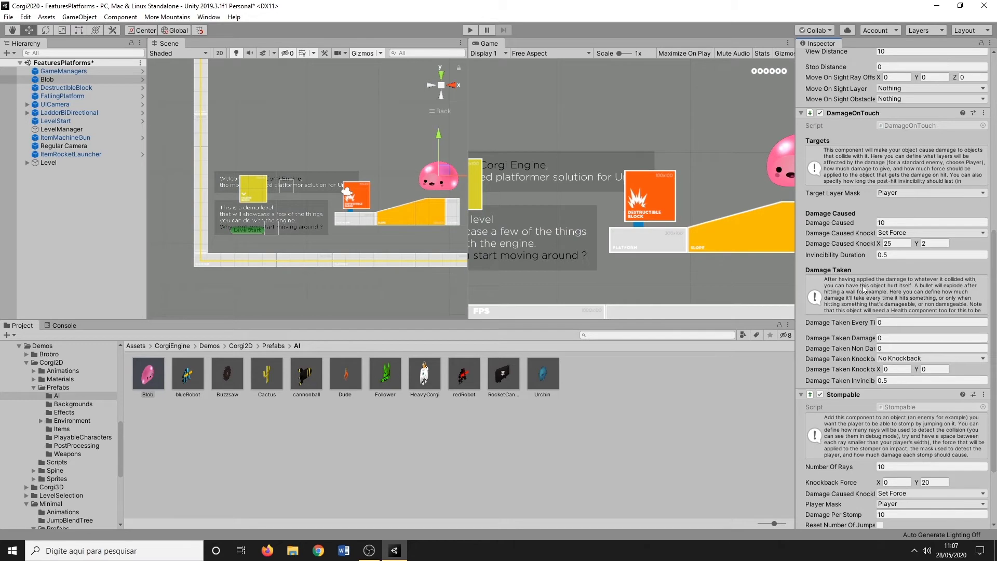
scroll(864, 289, "down", 3)
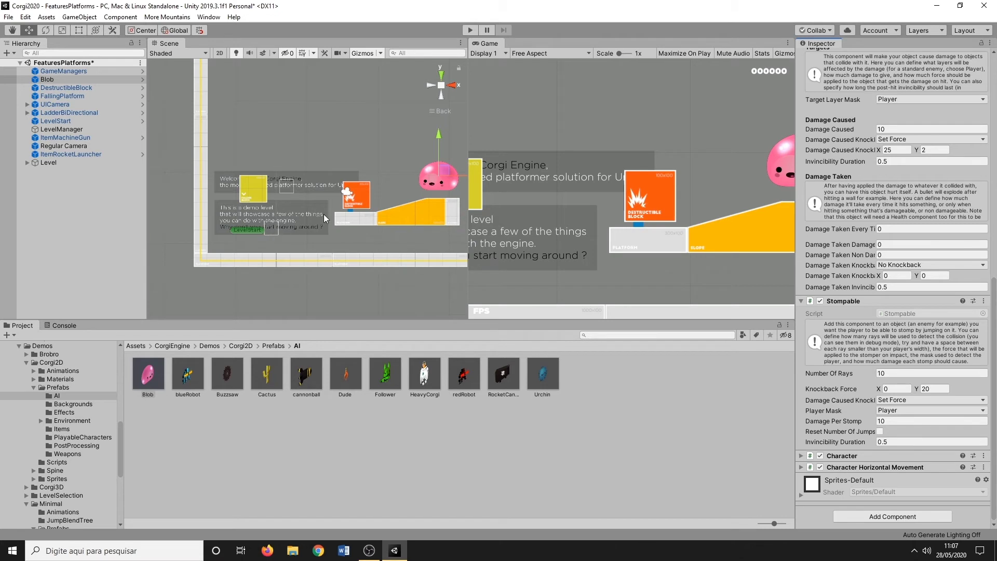
Start play mode and watch the Blob patrol the slope up close in the scene
left_click(470, 29)
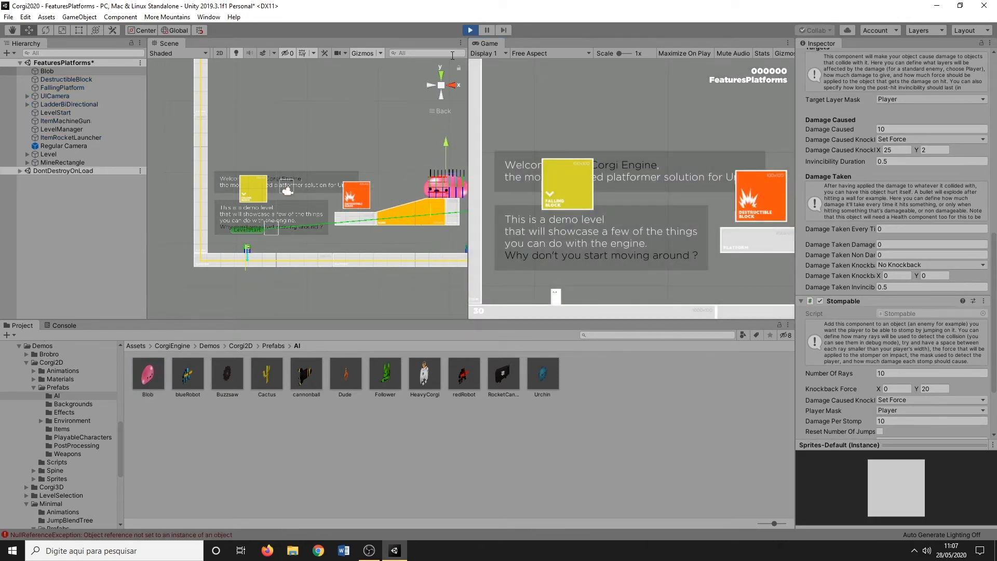
scroll(382, 178, "up", 5)
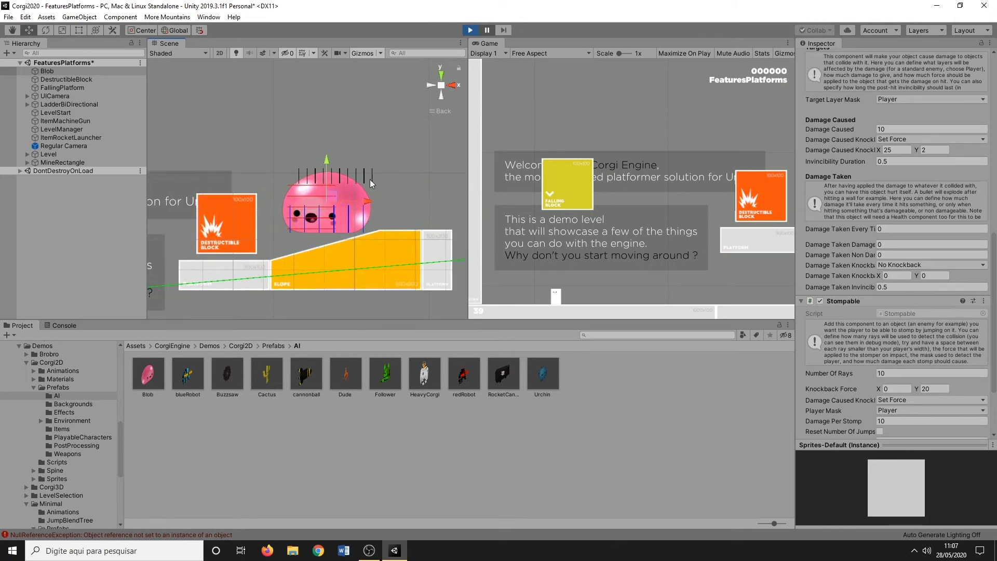
left_click(487, 29)
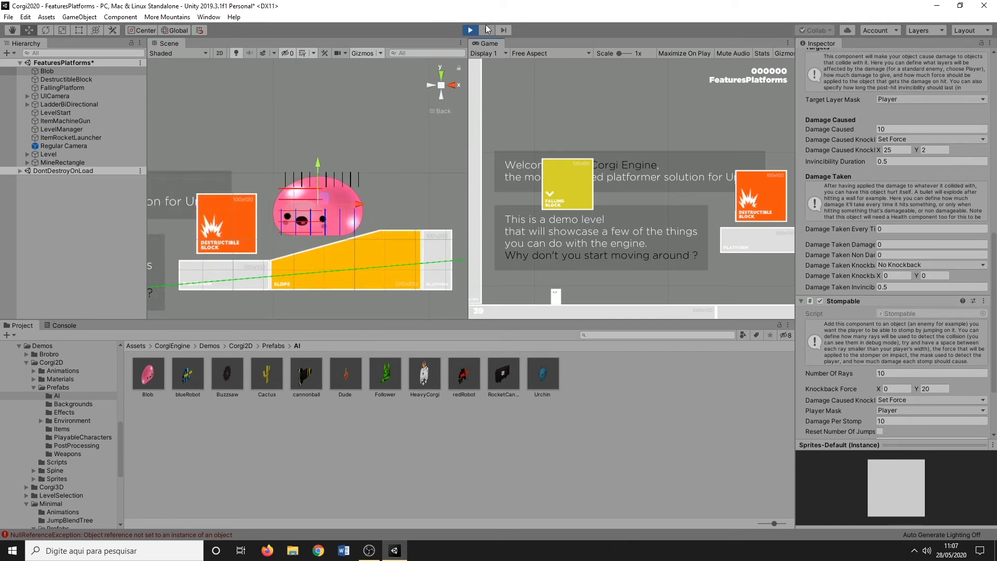
left_click(487, 43)
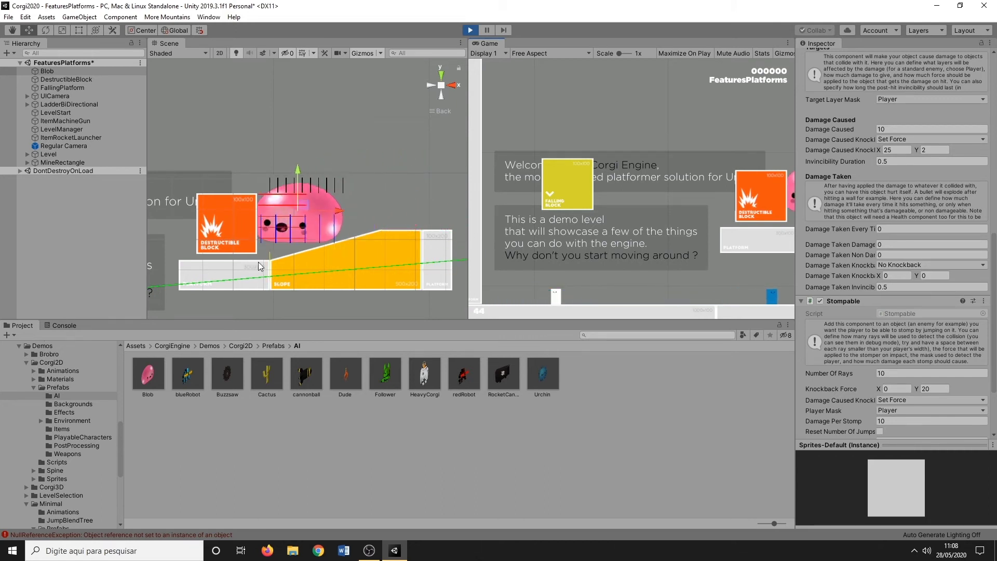
Turn off Avoid Falling in the Blob's AI Walk while the game runs and watch how it moves
scroll(877, 216, "up", 6)
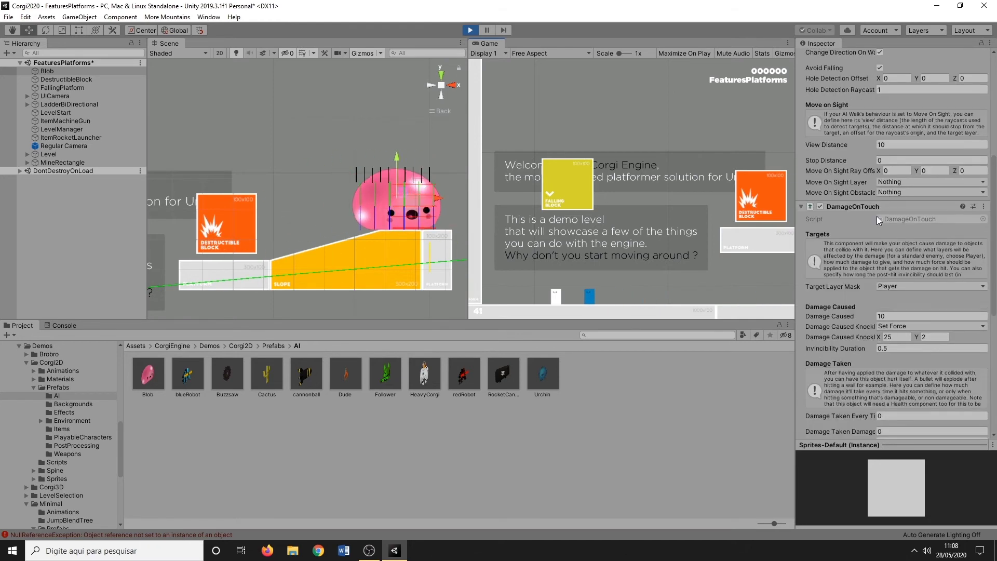
left_click(834, 162)
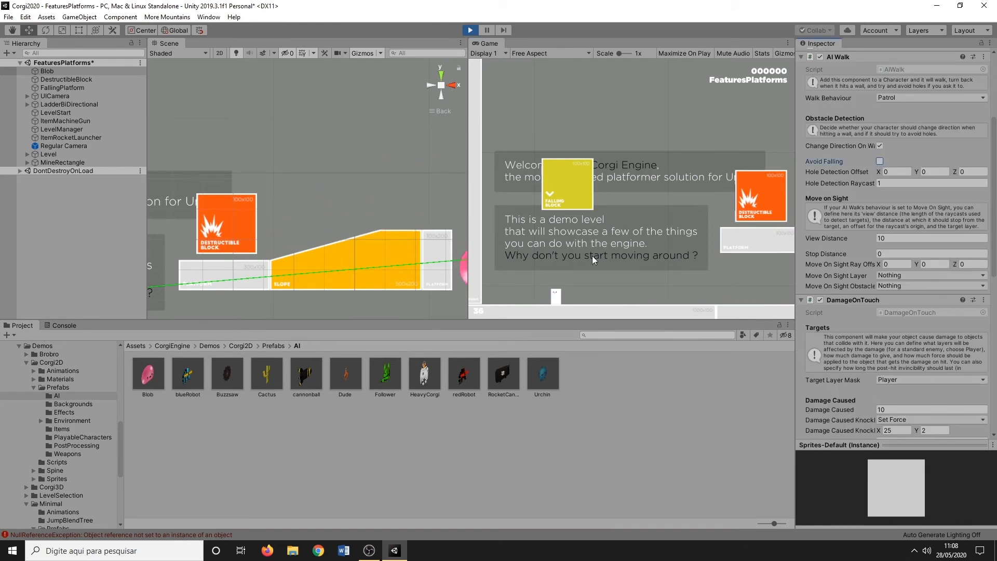
scroll(415, 246, "down", 1)
scroll(414, 246, "down", 3)
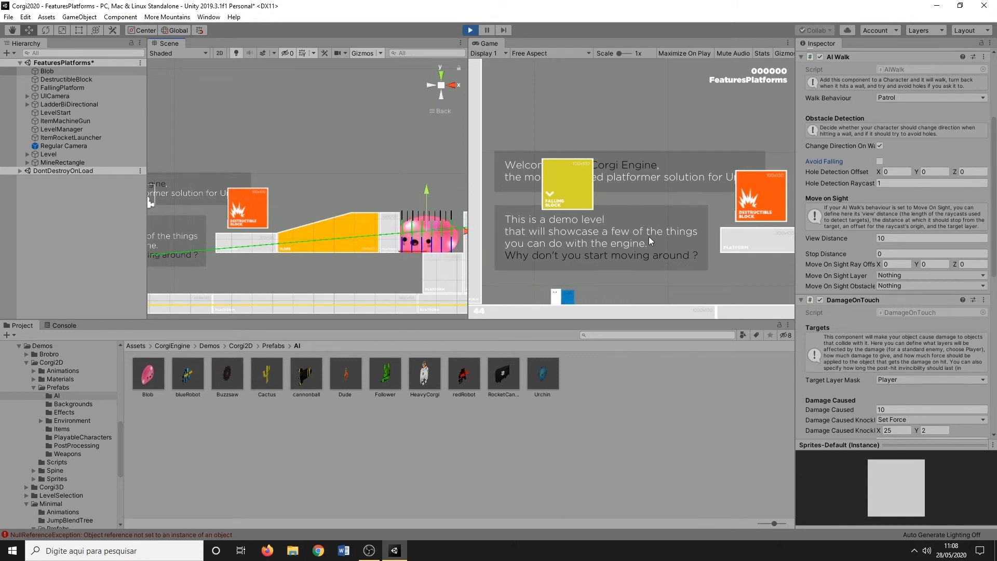
Playtest the Blob's contact damage by running and jumping MineRectangle past the destructible block into it
left_click(647, 249)
key("d")
key("space")
key("space")
key("a")
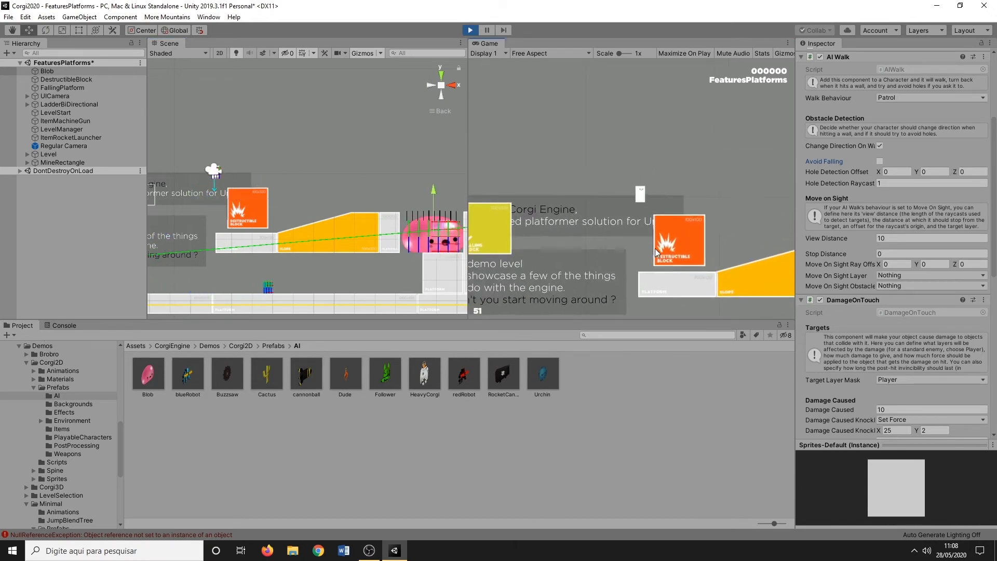
key("d")
key("space")
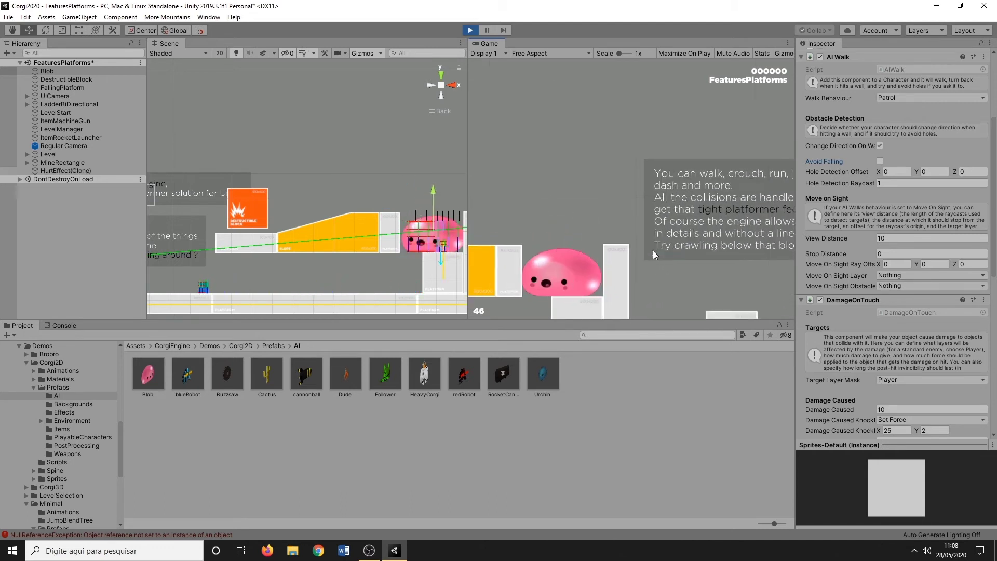
key("d")
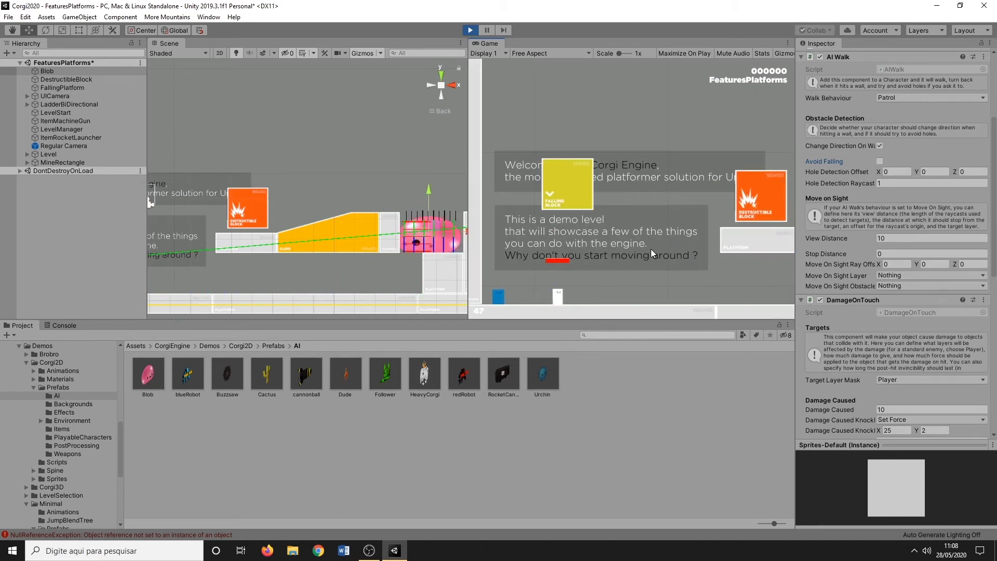
Move MineRectangle up the slope again and jump onto the Blob to stomp it
key("space")
key("space")
key("space")
key("d")
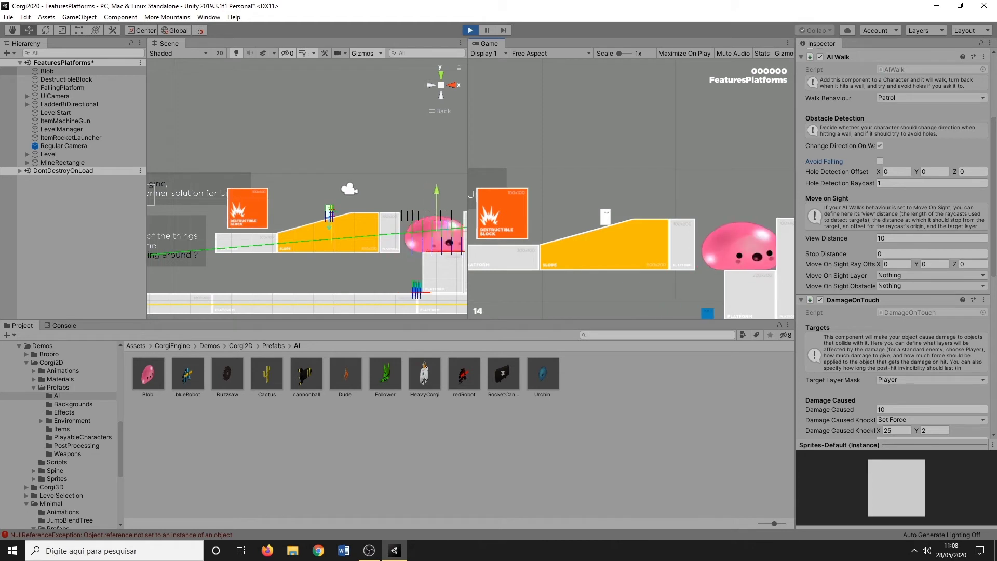
key("Right")
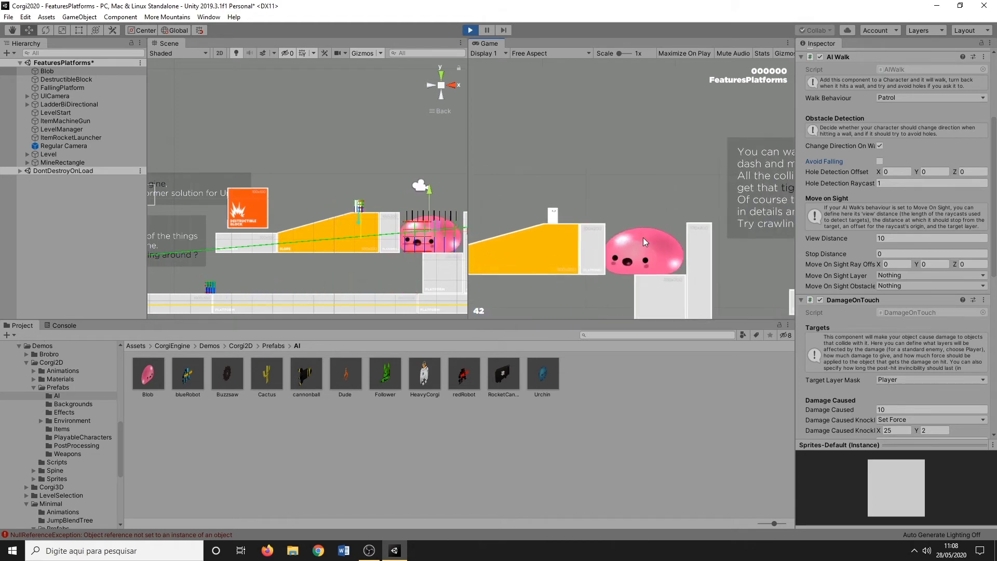
key("space")
key("Right")
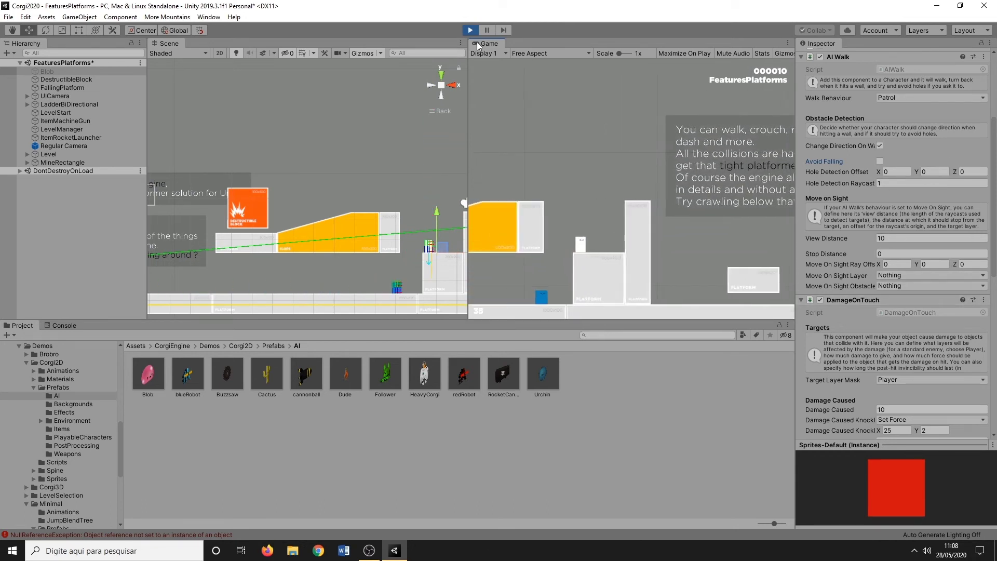
Stop the game and review the Blob's Stompable settings, including the knockback options, keeping Set Force
key("ctrl+p")
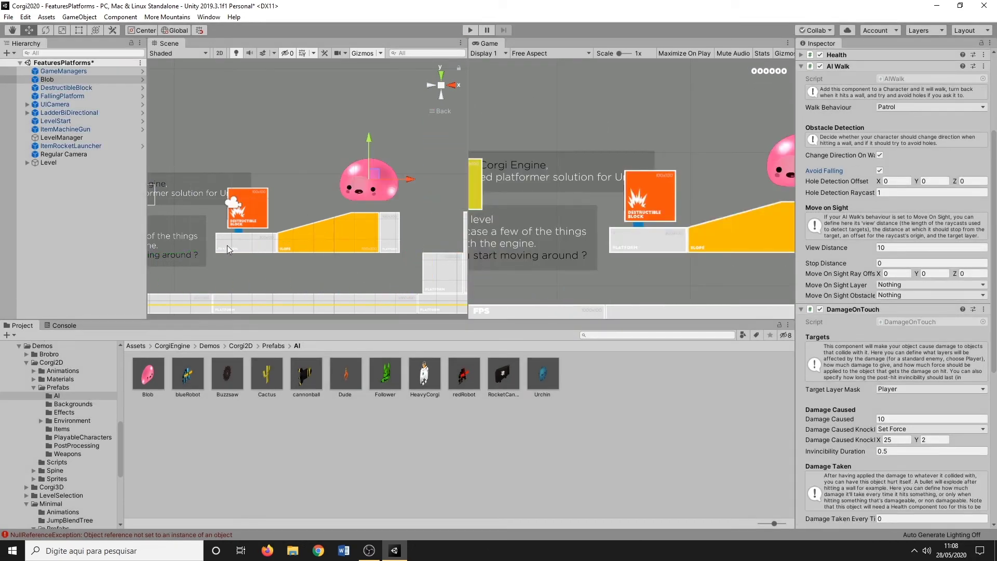
scroll(834, 247, "down", 10)
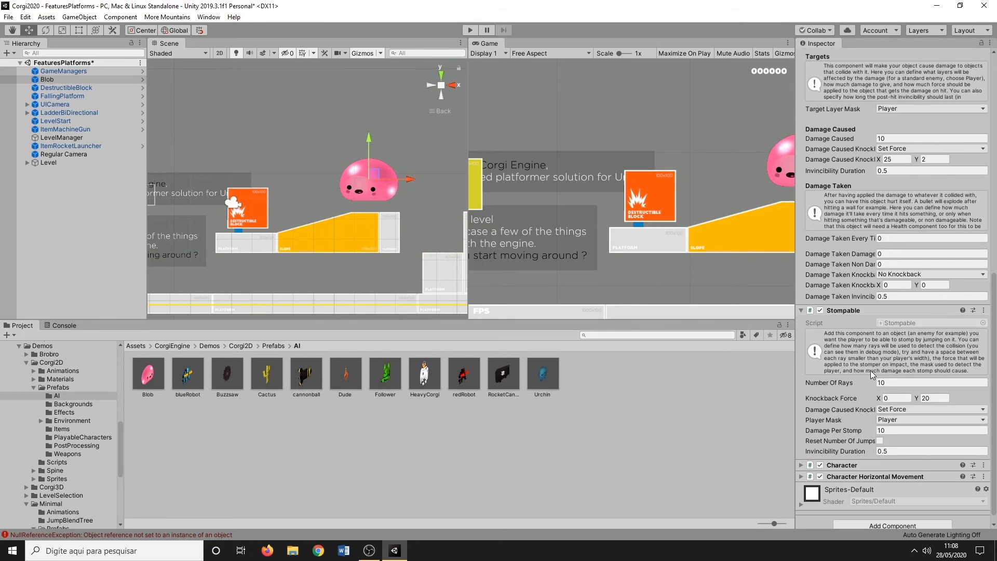
left_click(929, 389)
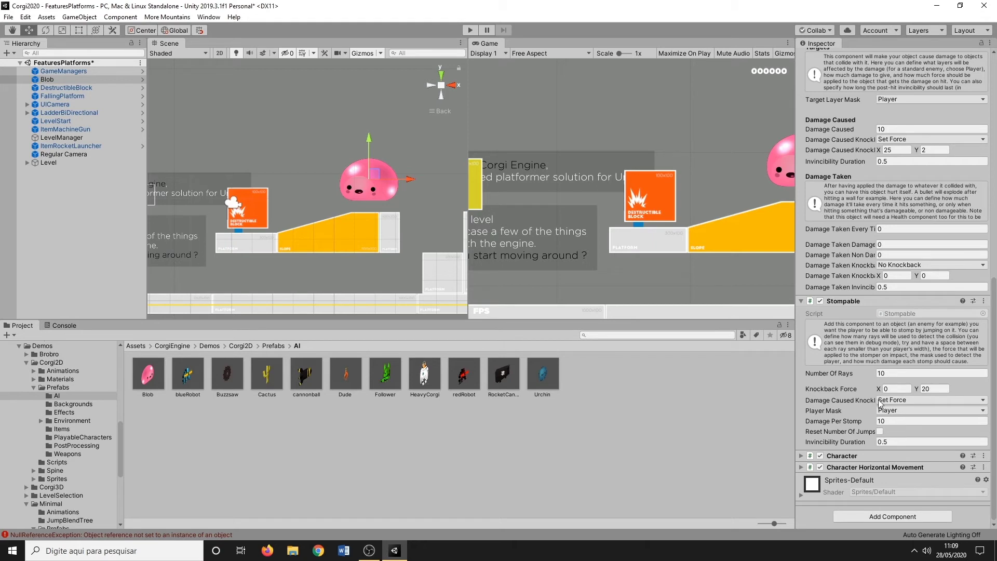
left_click(902, 400)
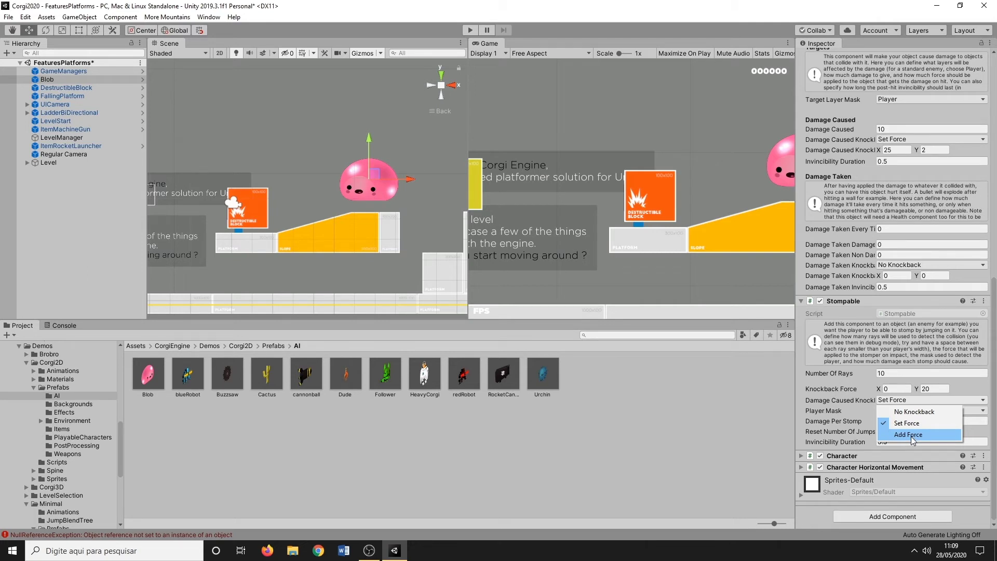
left_click(906, 424)
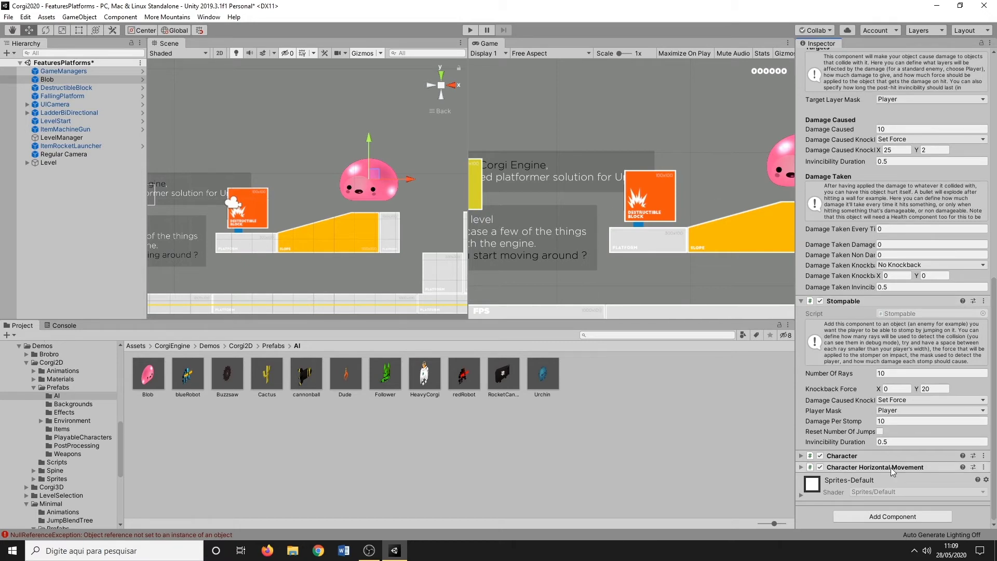
Add a Stompable component to the DestructibleBlock
left_click(256, 210)
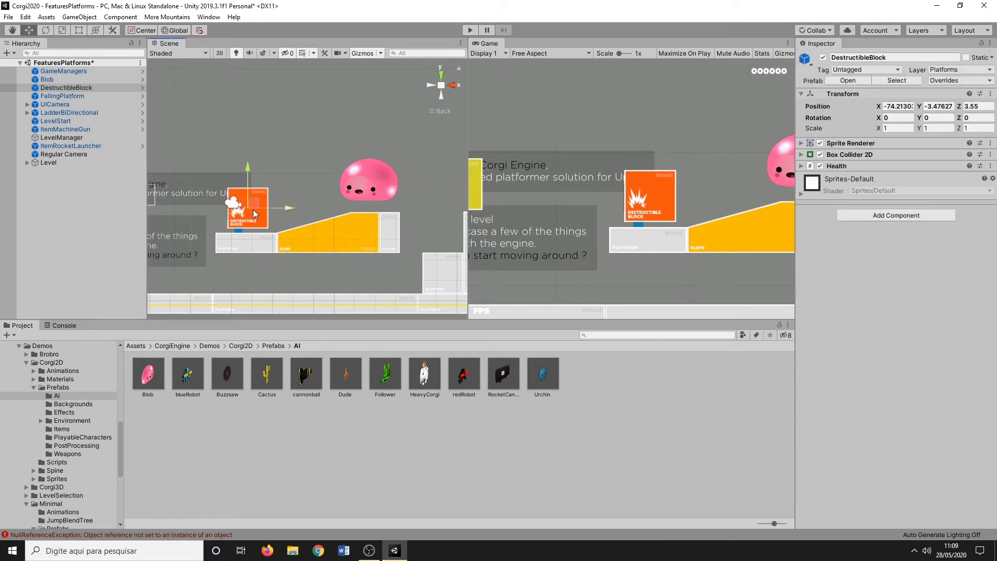
left_click(884, 216)
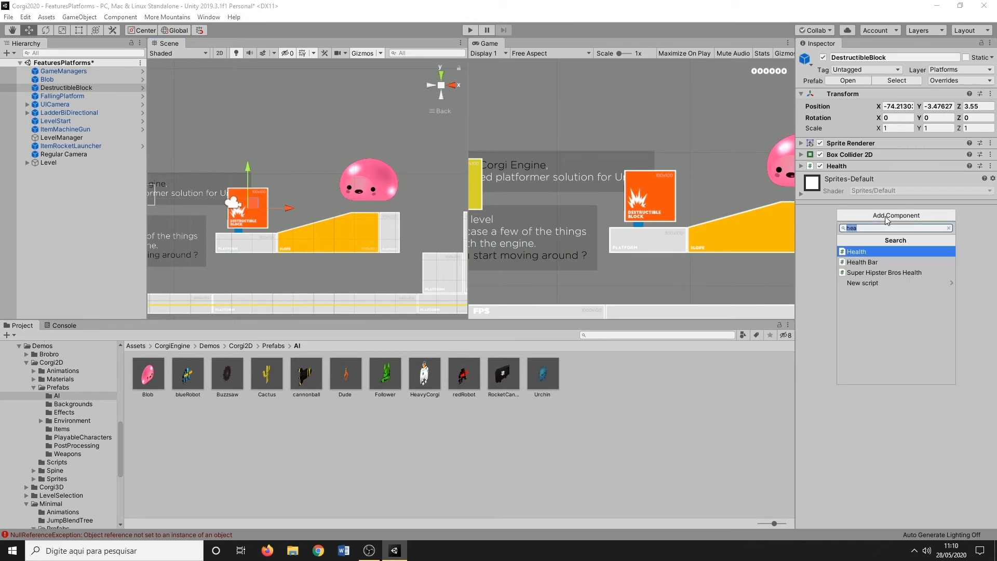
type("stom")
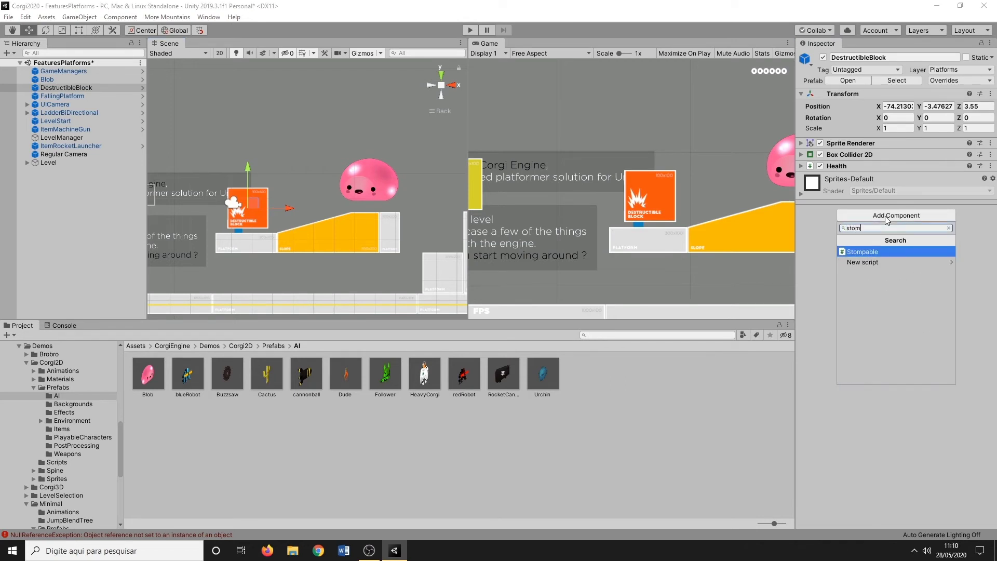
key("Return")
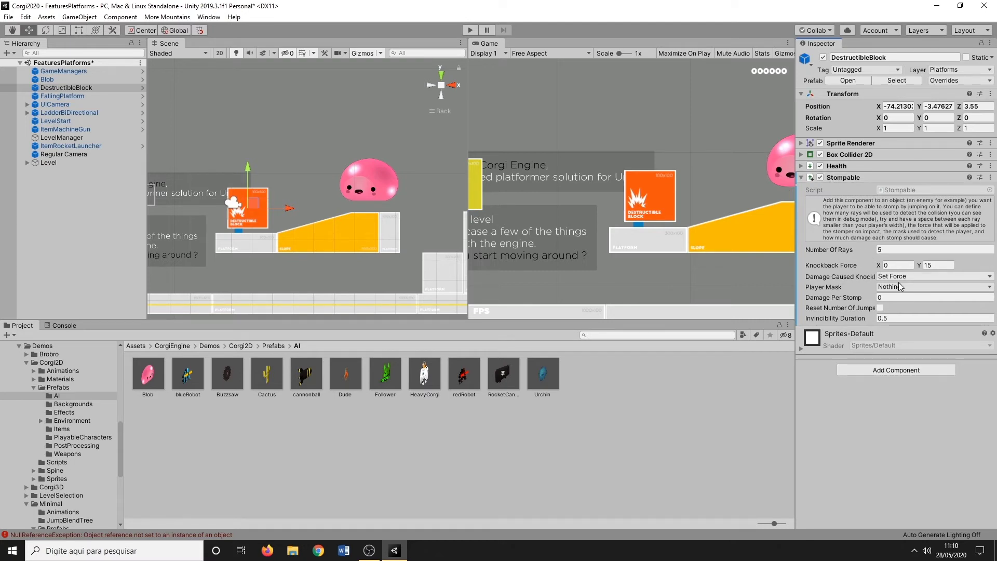
Delete the Blob from the scene and playtest jumping MineRectangle repeatedly onto the DestructibleBlock
left_click(367, 182)
key("Delete")
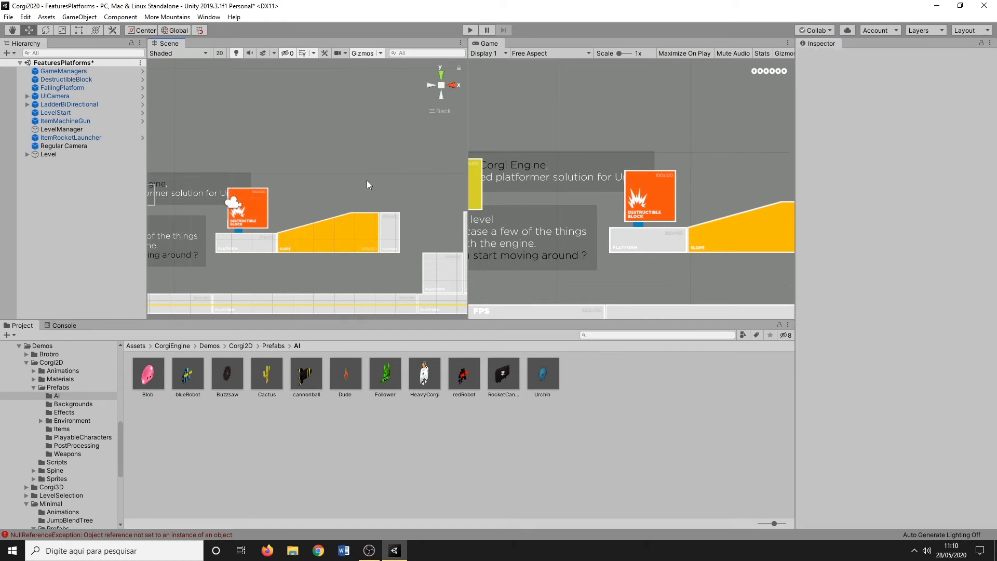
left_click(468, 29)
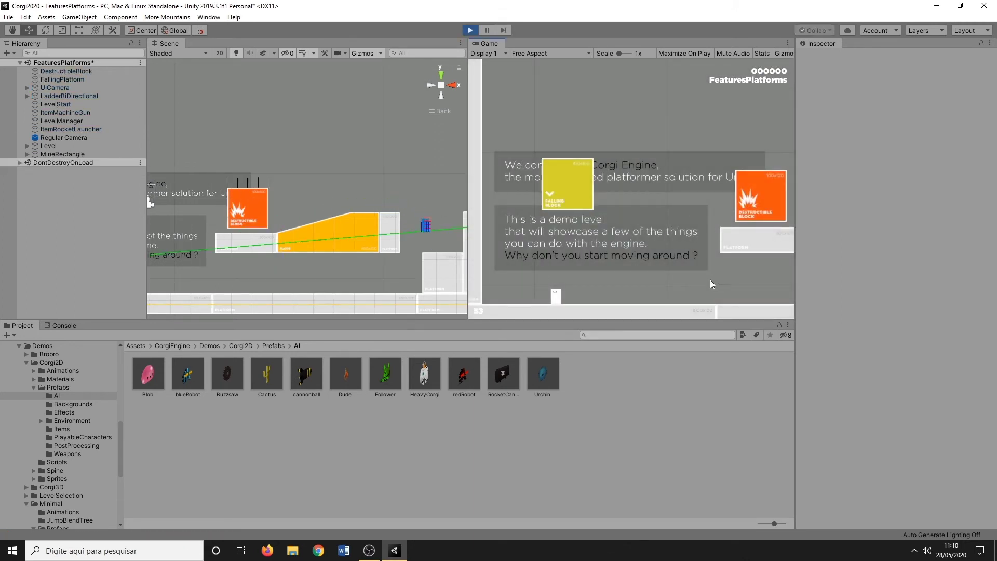
key("d")
key("space")
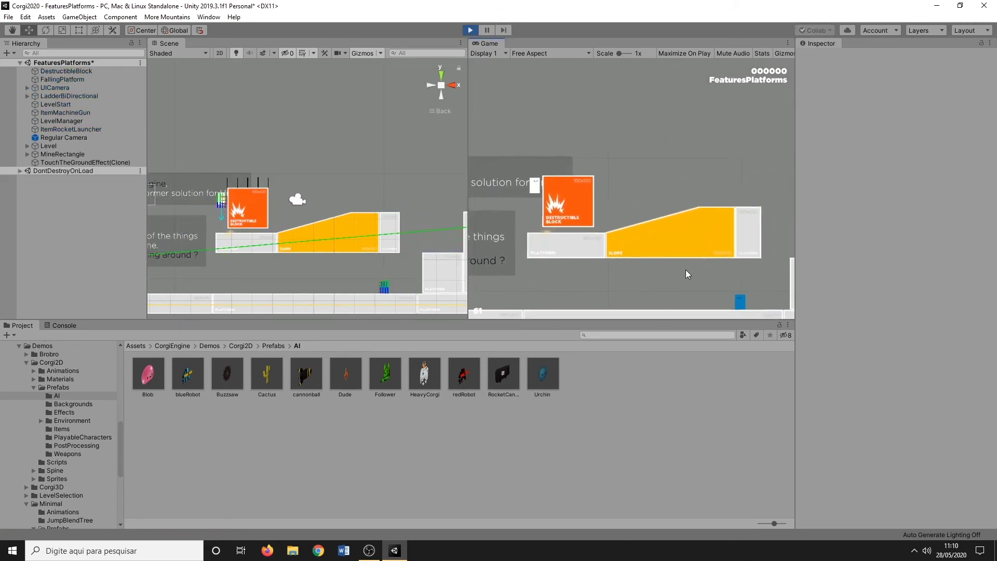
key("space")
key("d")
key("space")
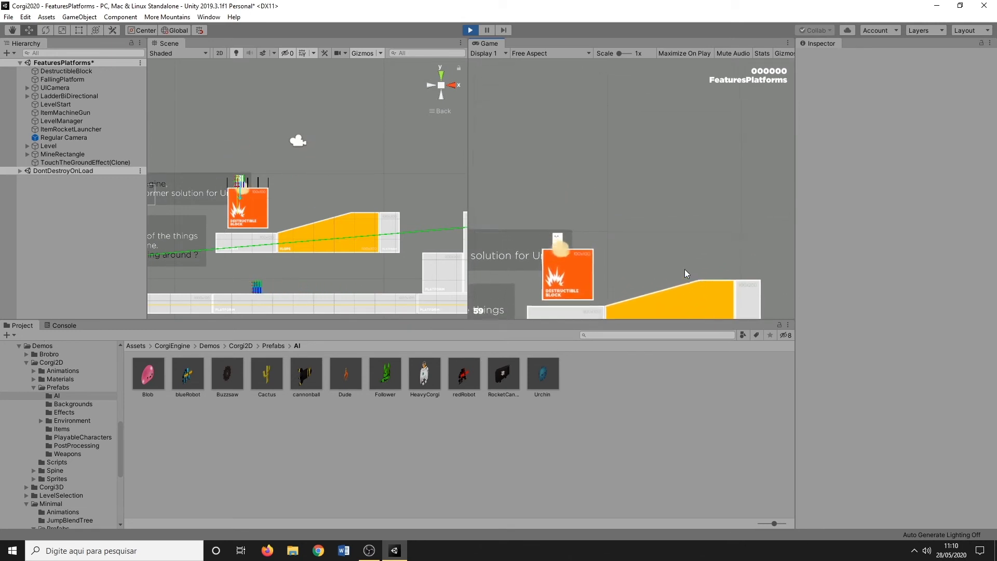
key("space")
key("a")
key("space")
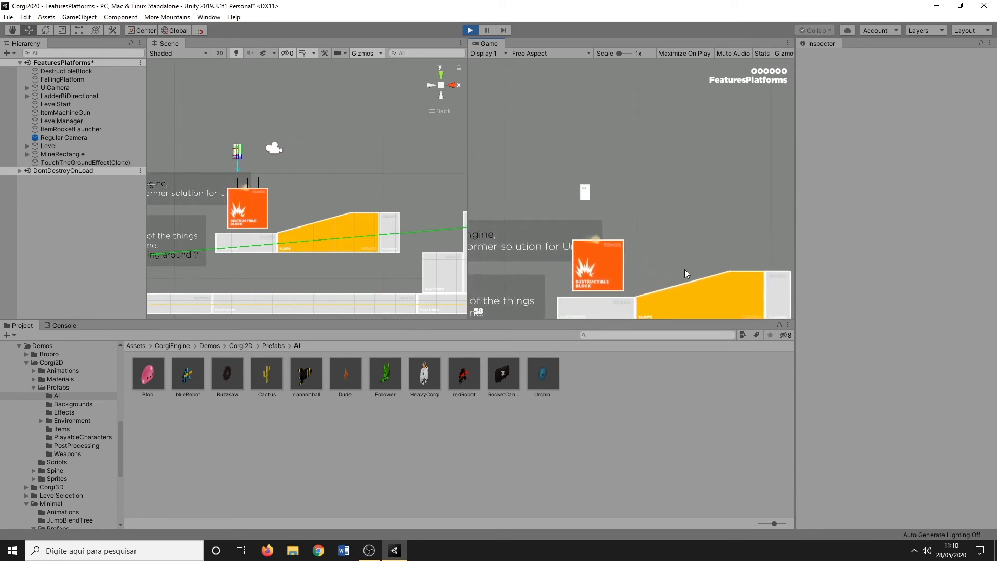
key("space")
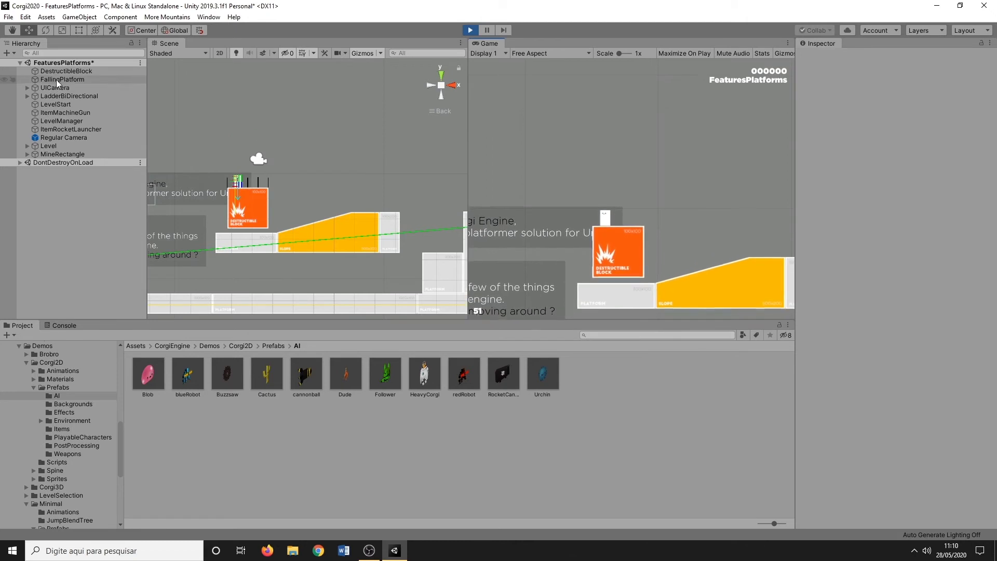
Try setting the DestructibleBlock's Damage Per Stomp to 10 while the game runs
left_click(60, 73)
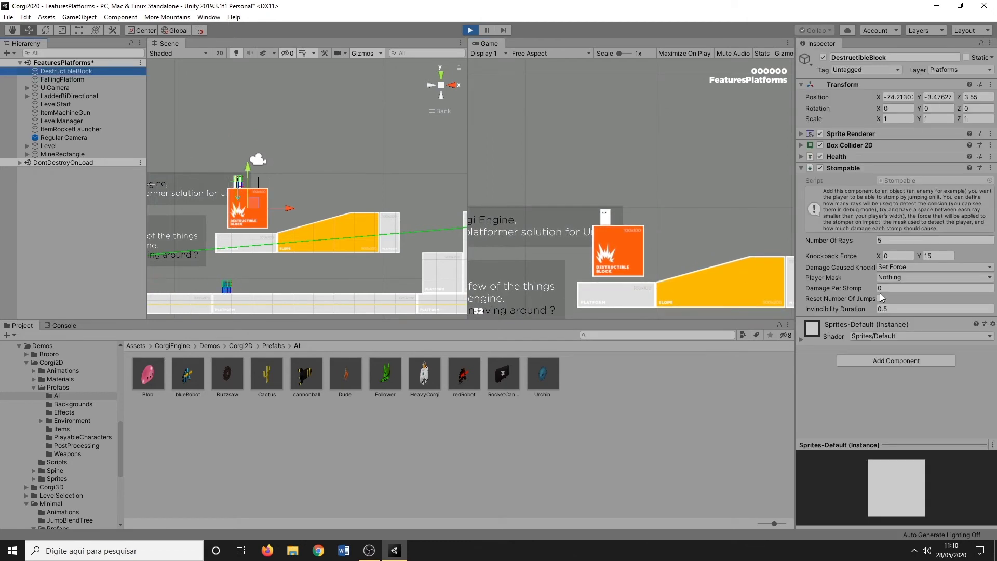
left_click(903, 288)
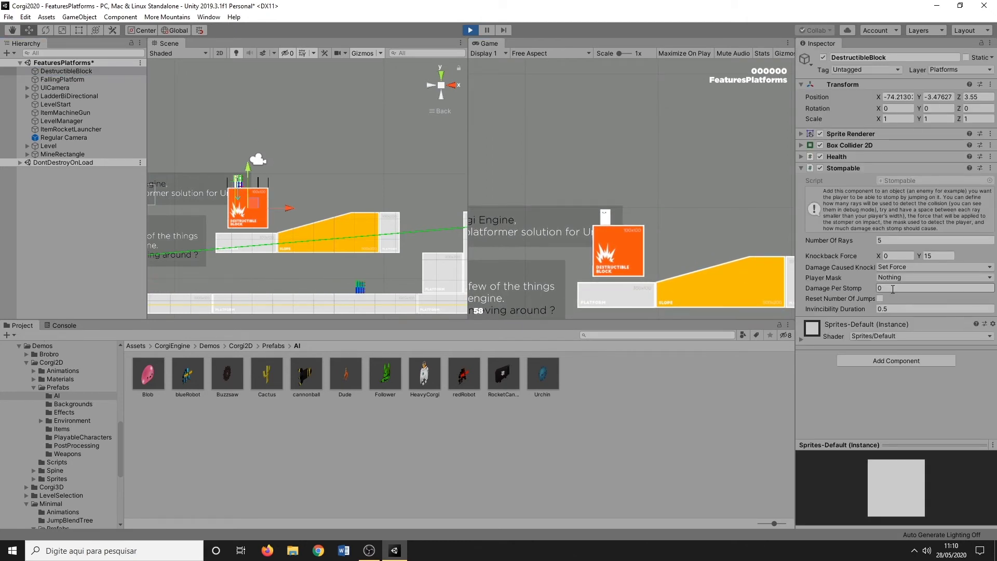
type("10")
scroll(316, 211, "up", 8)
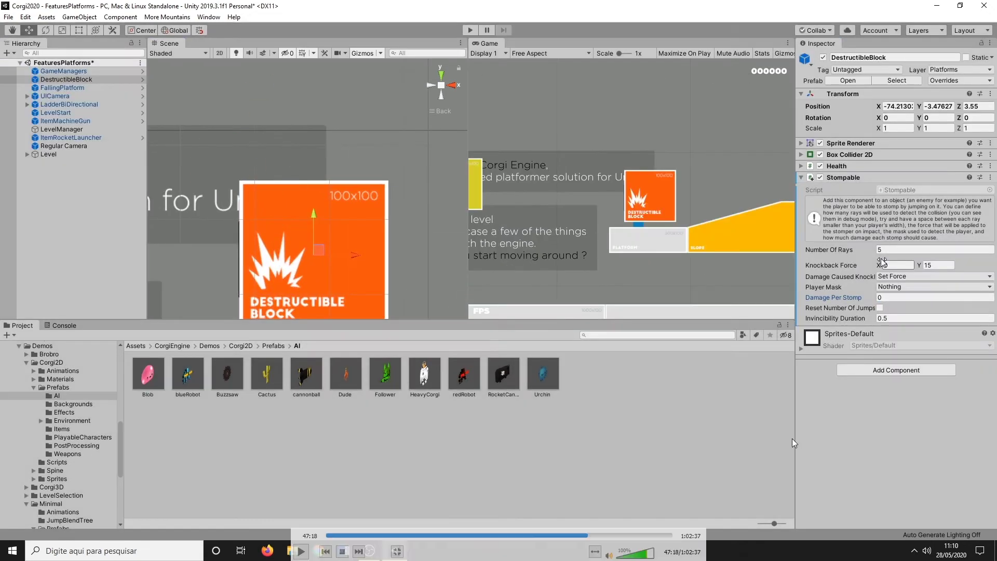
Set the DestructibleBlock's Stompable Damage Per Stomp to 10 and Number Of Rays to 10 outside play mode
left_click(304, 549)
left_click(892, 297)
type("10")
left_click(892, 250)
type("10")
Start the game and look through the layer options of the DestructibleBlock's Stompable Player Mask
key("ctrl+p")
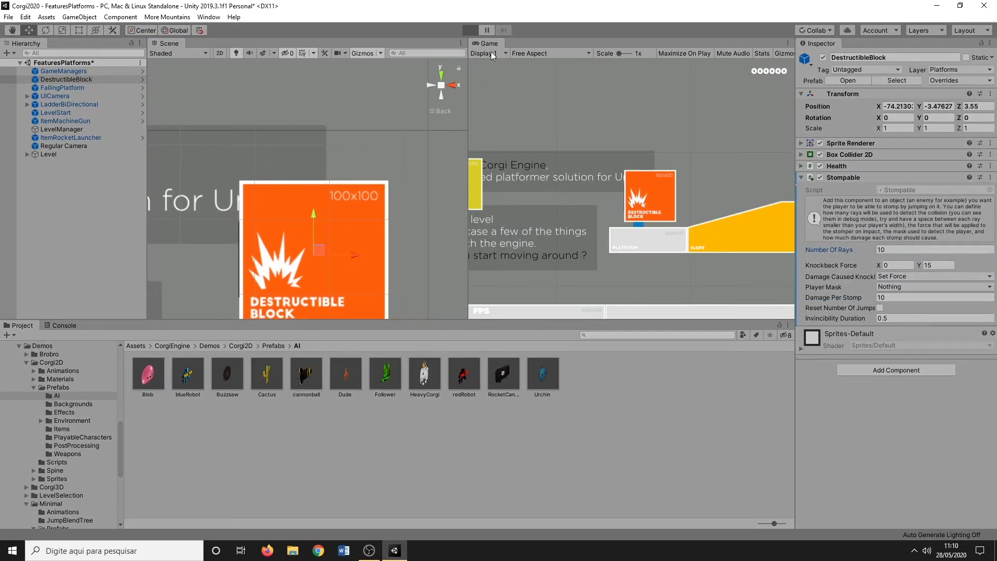
left_click(922, 278)
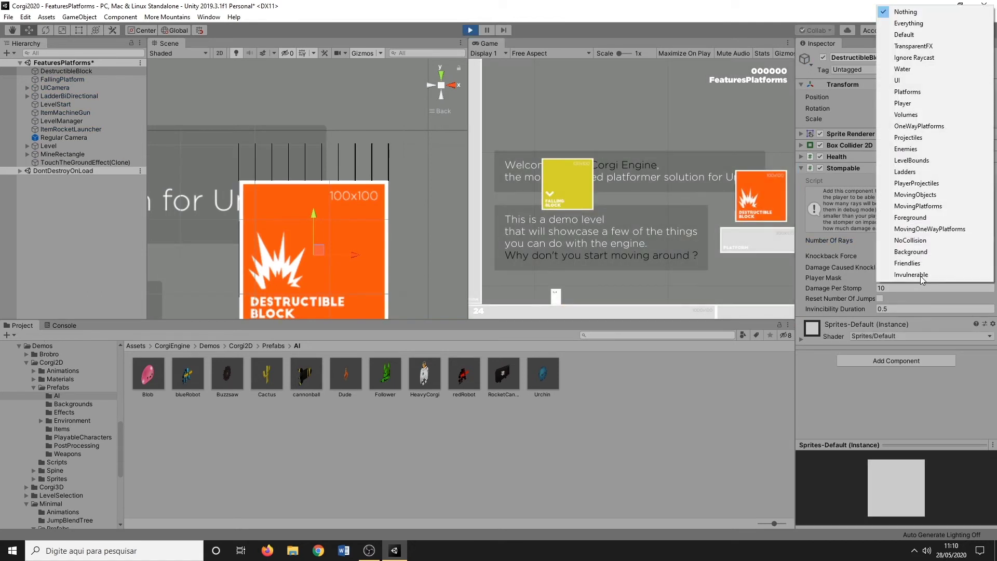
left_click(474, 35)
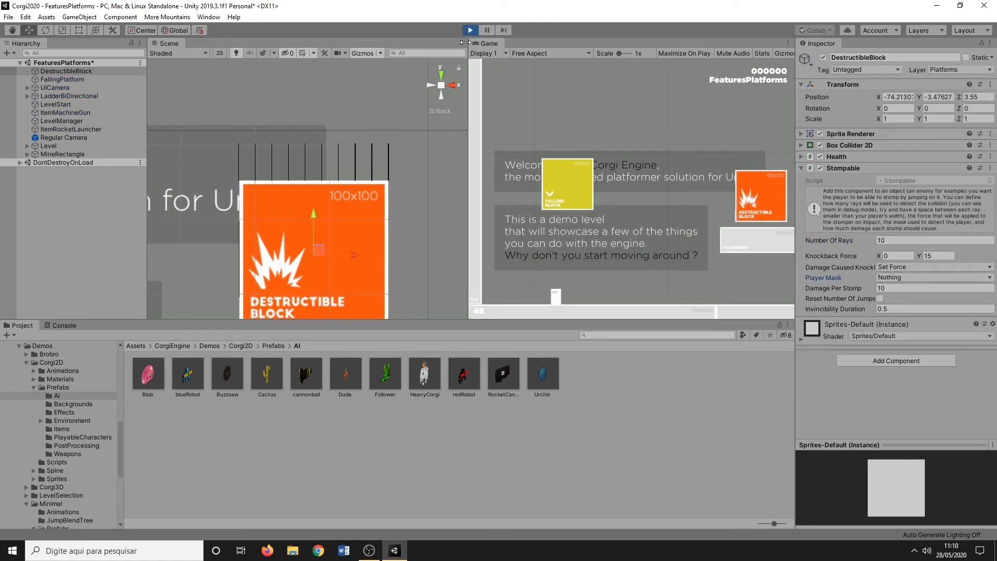
Temporarily place a Blob above the DestructibleBlock outside play mode to compare its Stompable settings, and delete it again
mouse_move(154, 376)
left_mouse_down()
mouse_move(306, 117)
mouse_move(430, 152)
mouse_move(410, 145)
left_mouse_up()
left_click(470, 31)
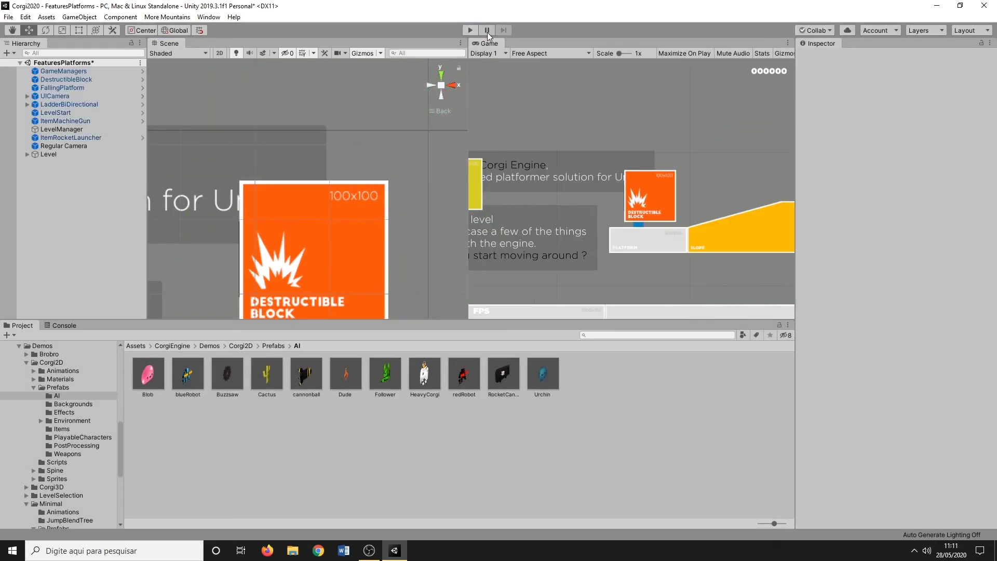
left_click_drag(148, 380, 395, 107)
scroll(881, 396, "down", 10)
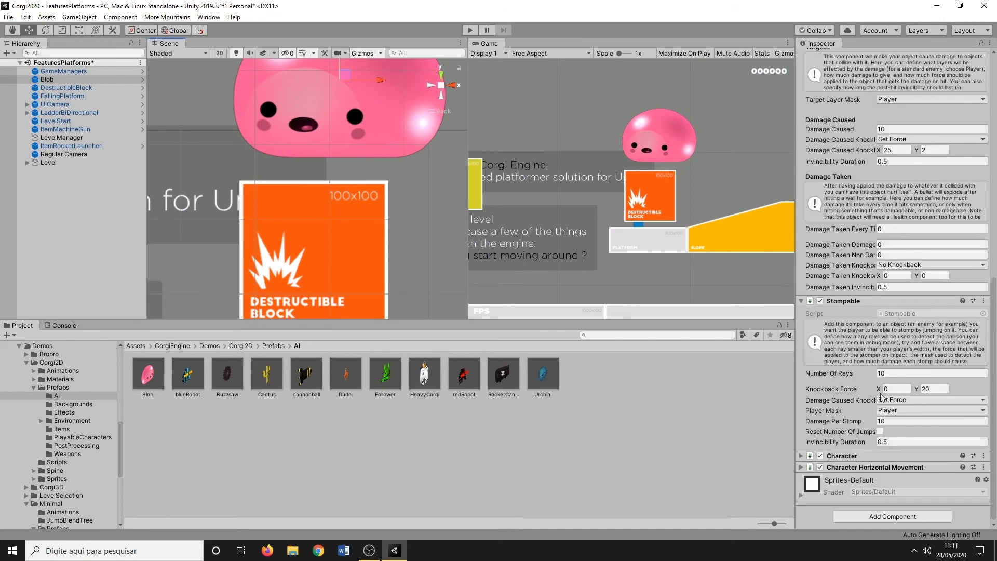
key("Delete")
Set the Player Mask of the DestructibleBlock's Stompable component to Player
left_click(345, 224)
left_click(894, 287)
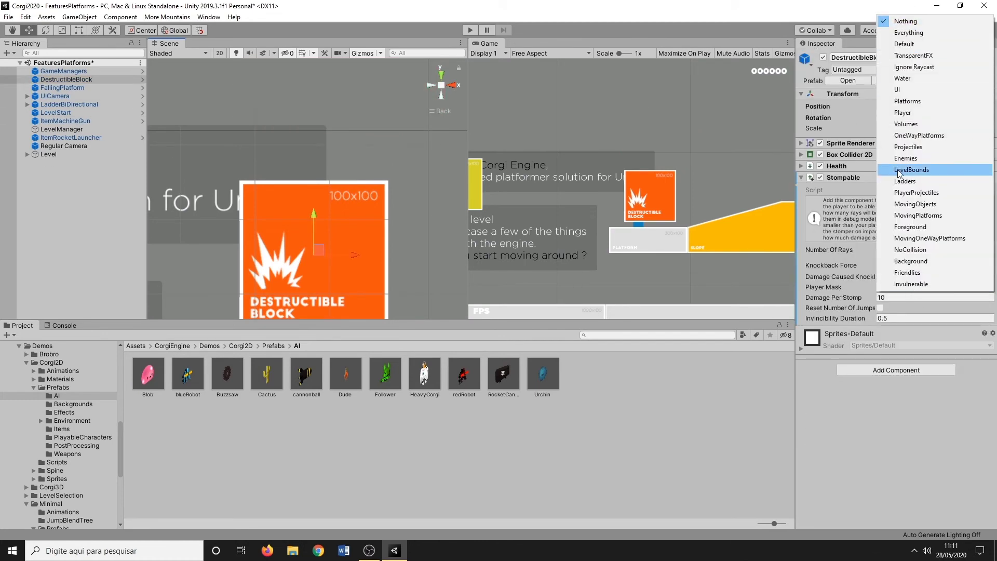
left_click(898, 111)
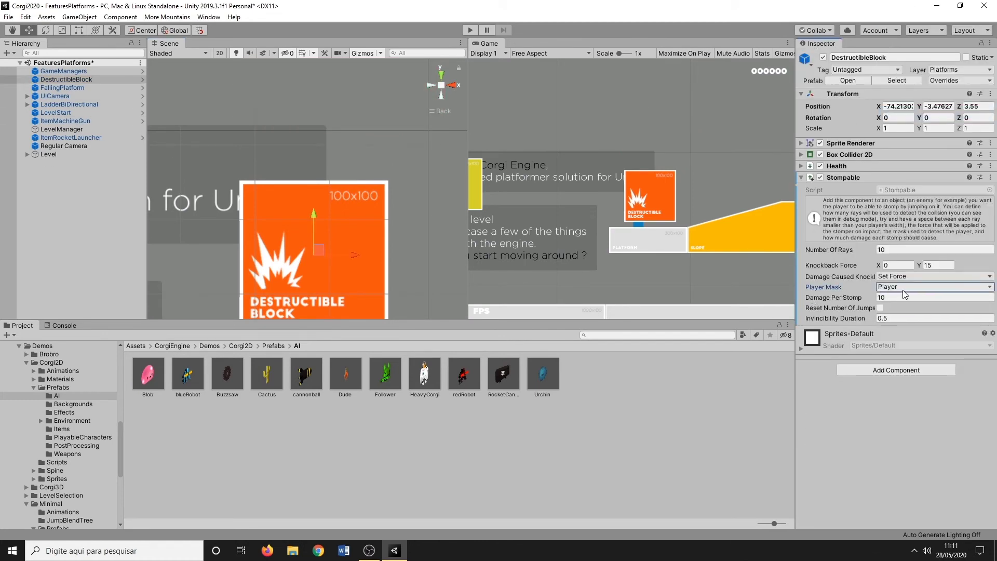
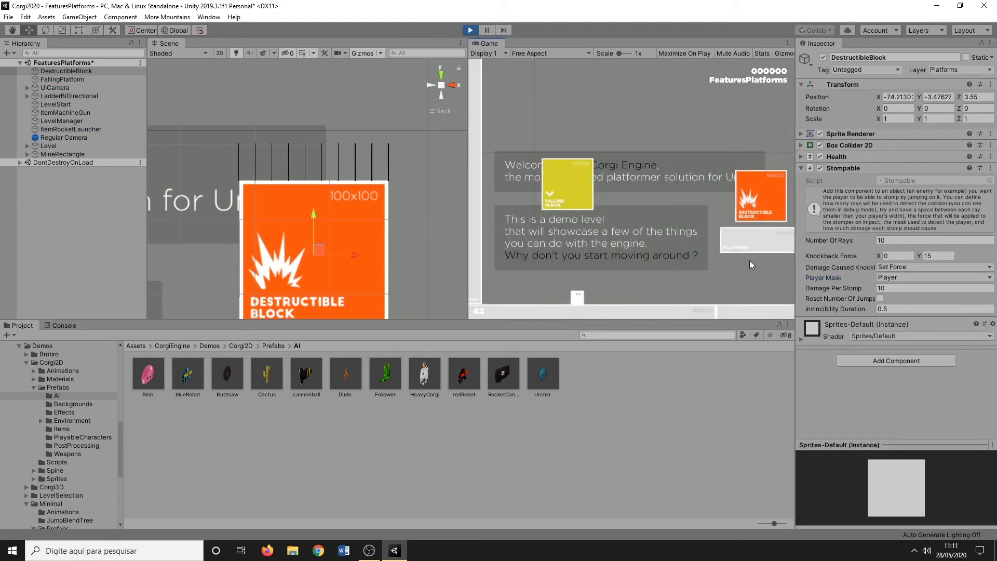
Playtest stomping the DestructibleBlock with MineRectangle and check the block's Health component before stopping the game
key("Right")
key("space")
key("space")
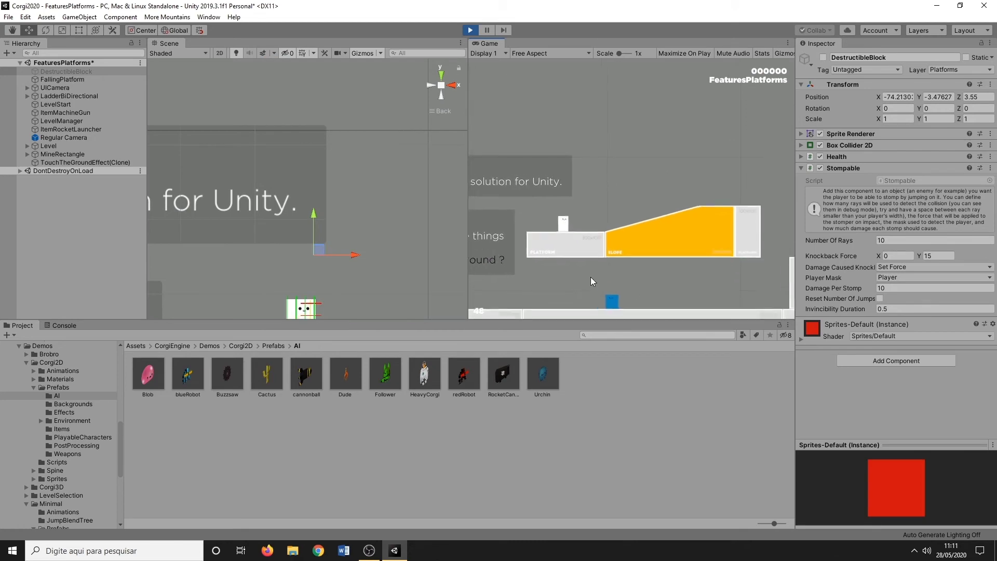
left_click(877, 156)
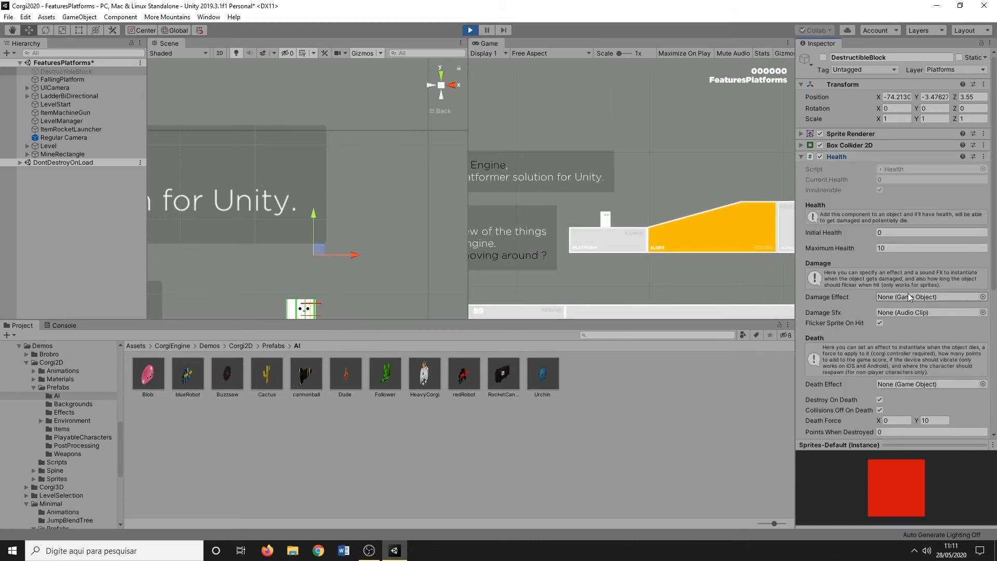
key("ctrl+p")
Place the Buzzsaw from the Corgi2D AI prefabs in the scene above the platform beside the slope
scroll(49, 471, "down", 3)
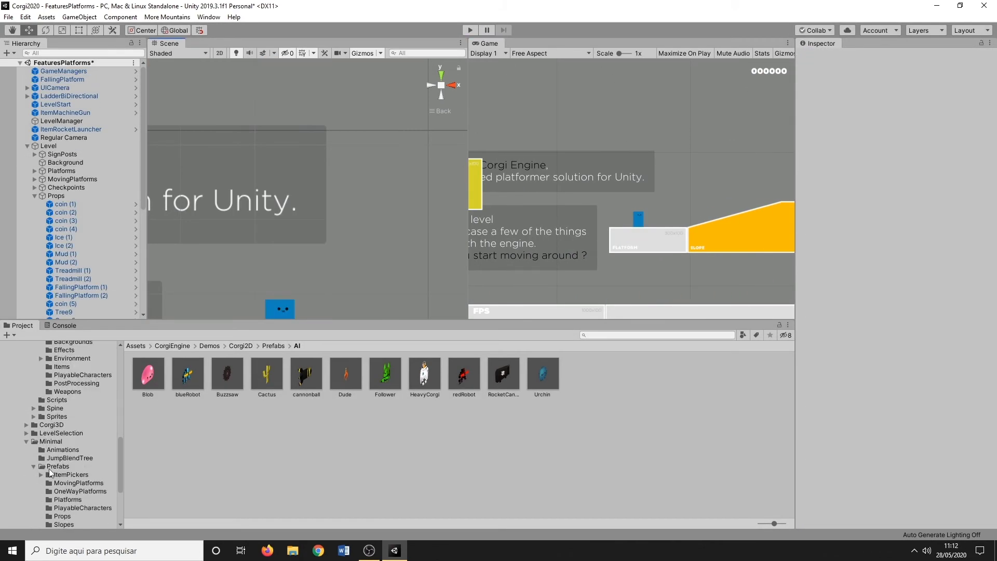
left_click(57, 466)
scroll(33, 372, "up", 2)
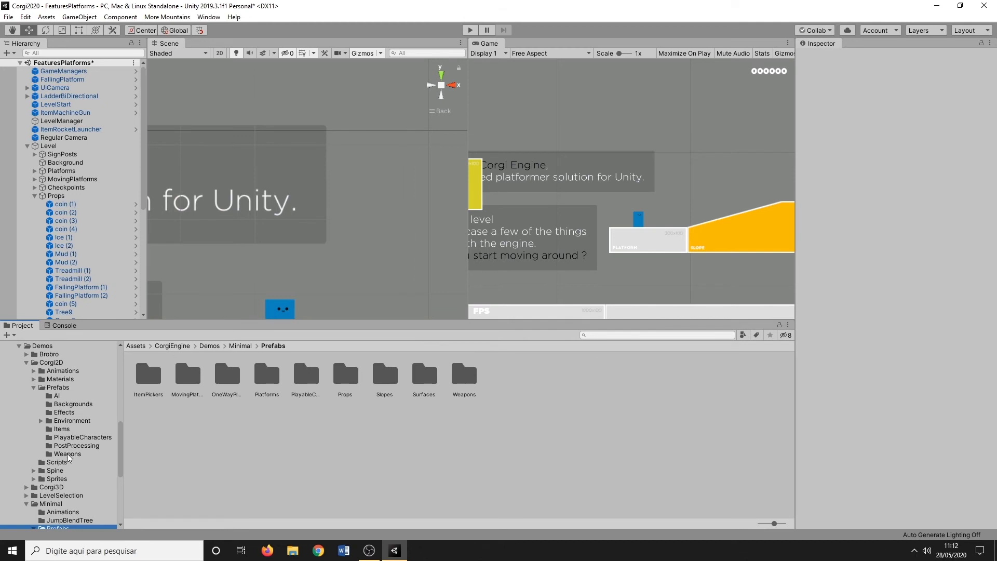
left_click(56, 396)
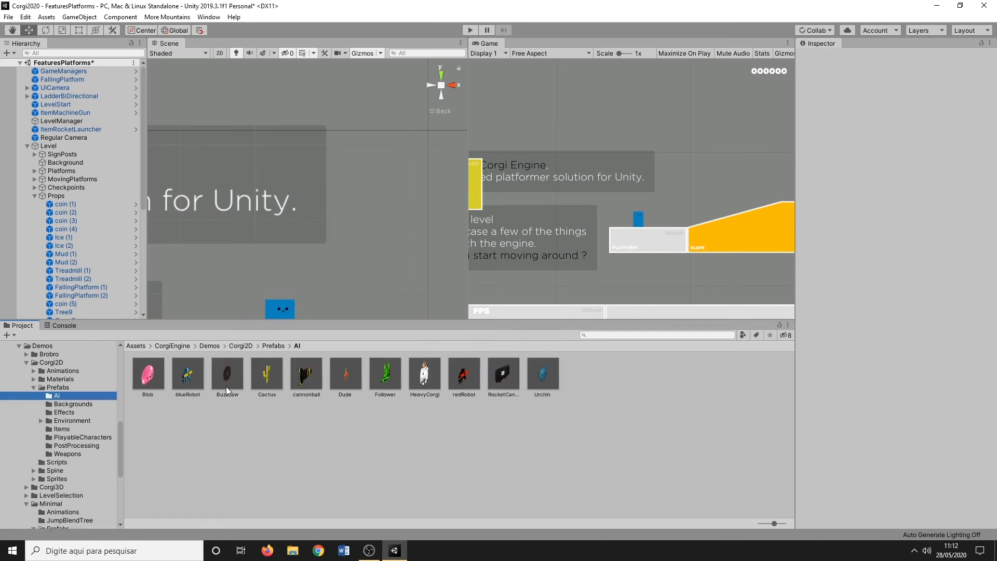
left_click_drag(223, 387, 298, 164)
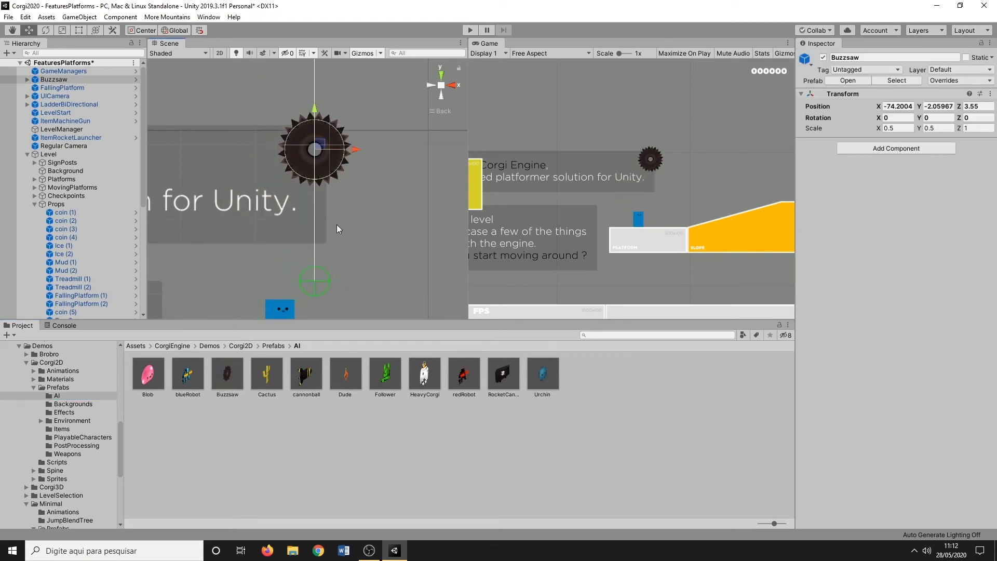
Raise the upper point of the Buzzsaw's movement path slightly and review the buzzsaw child's components
scroll(344, 232, "down", 2)
scroll(343, 232, "down", 3)
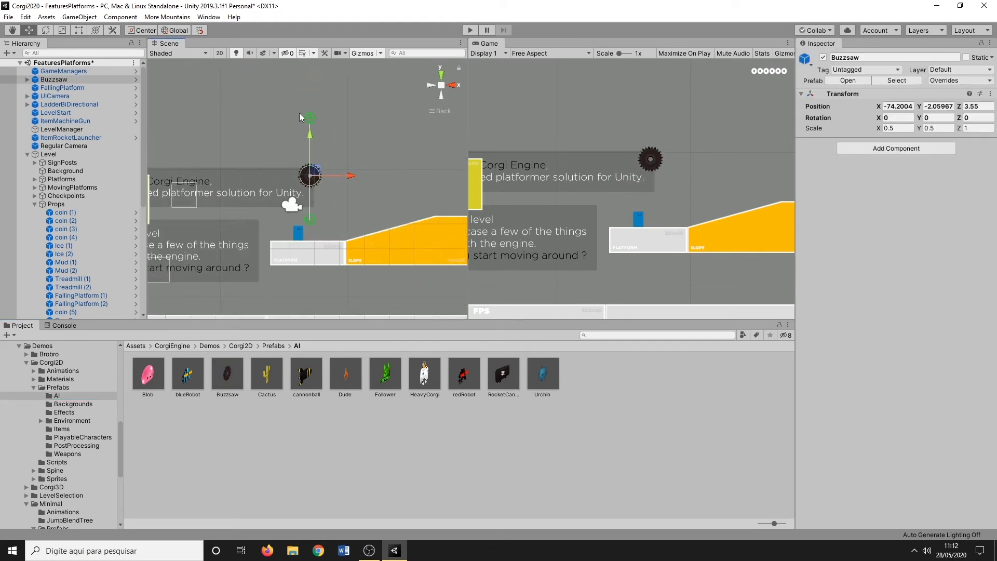
left_click(307, 117)
mouse_move(310, 117)
left_mouse_down()
mouse_move(401, 166)
mouse_move(263, 106)
mouse_move(407, 127)
mouse_move(316, 95)
mouse_move(331, 109)
mouse_move(311, 107)
left_mouse_up()
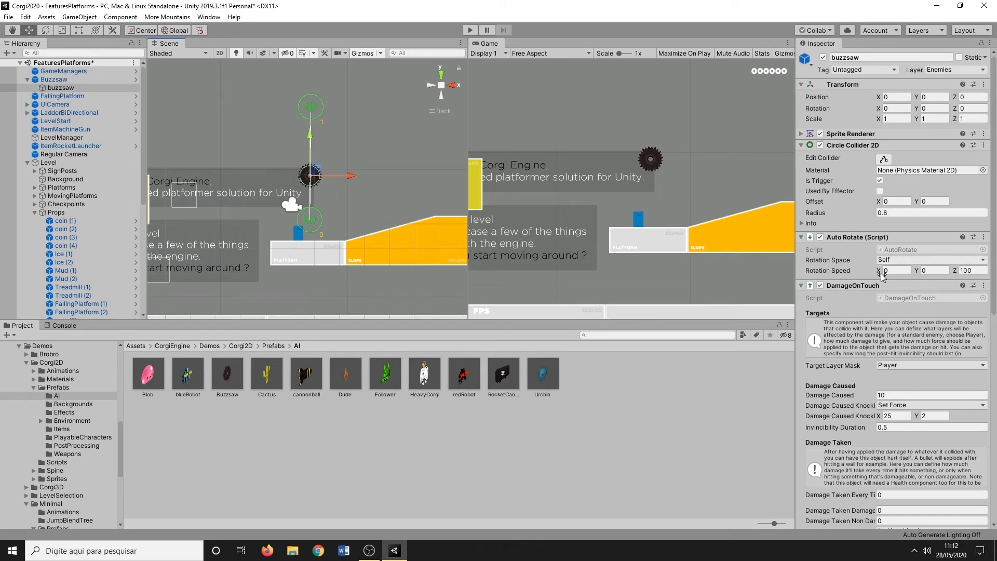
scroll(868, 340, "down", 3)
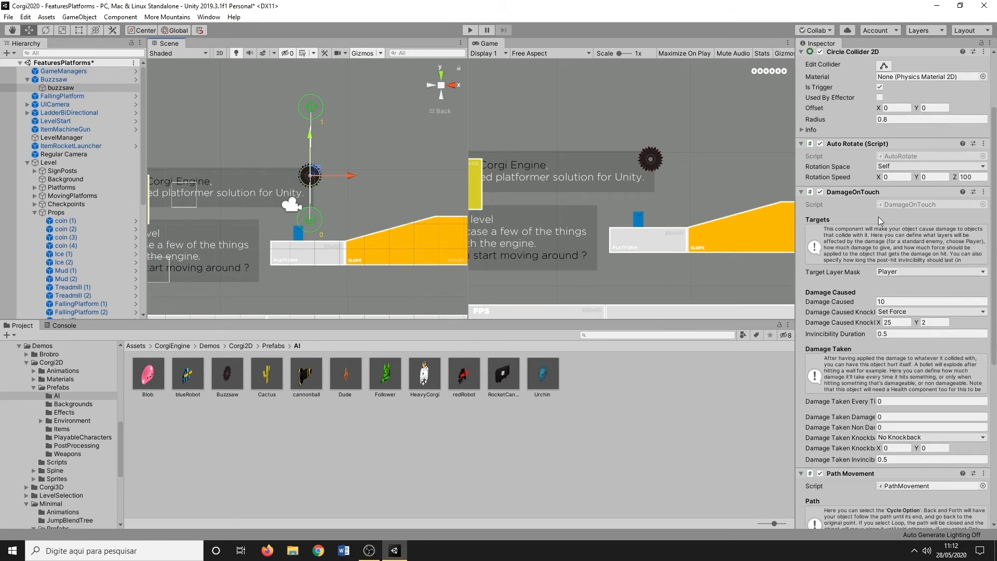
Review the buzzsaw's DamageOnTouch and Path Movement settings, and set the size of its Path Elements to 5
scroll(910, 304, "down", 3)
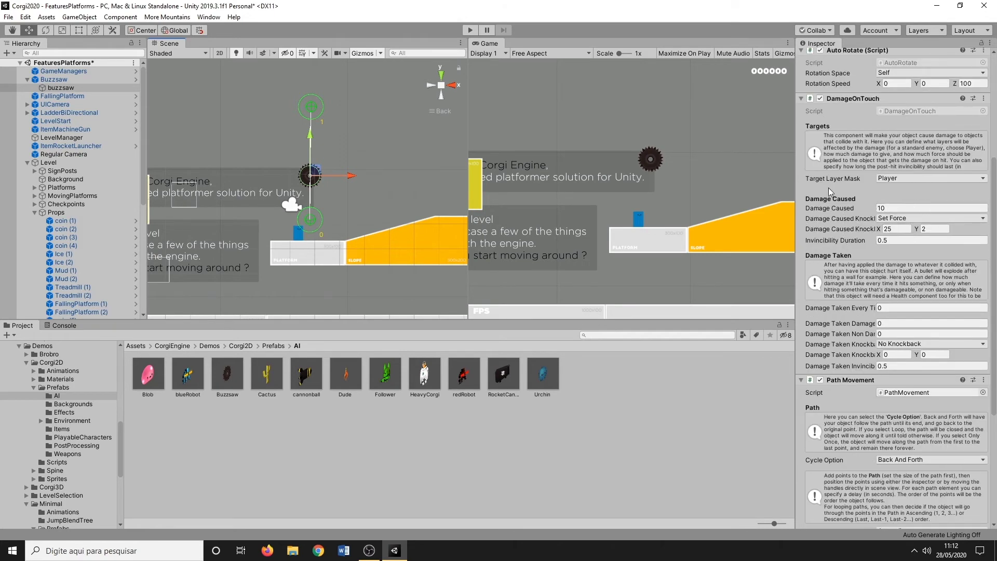
scroll(874, 228, "down", 3)
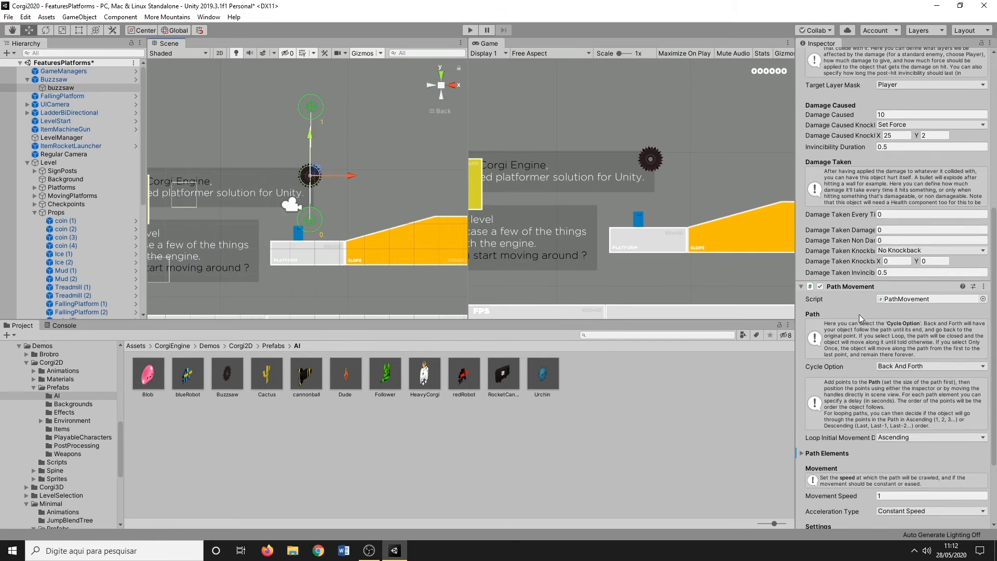
scroll(850, 286, "down", 3)
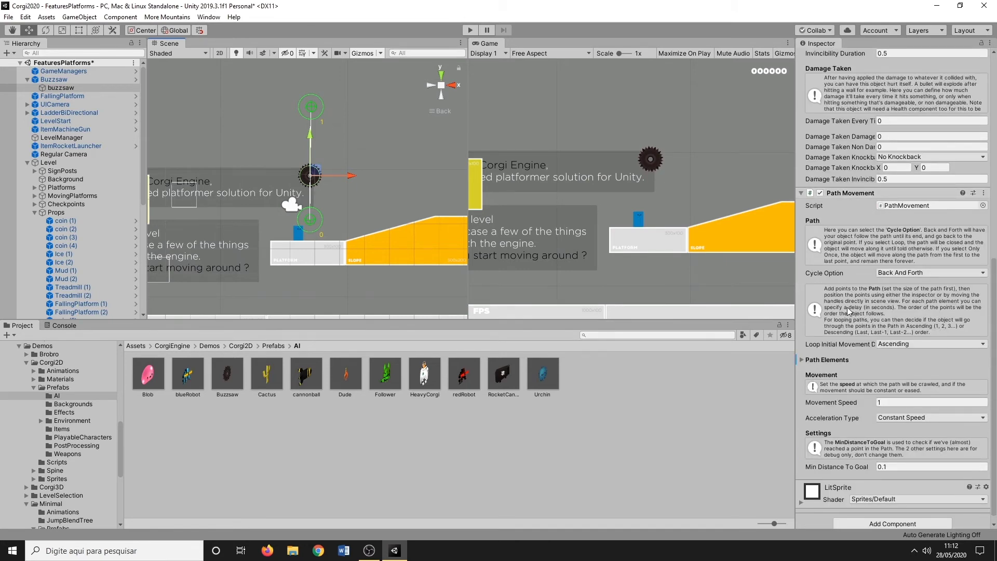
left_click(924, 273)
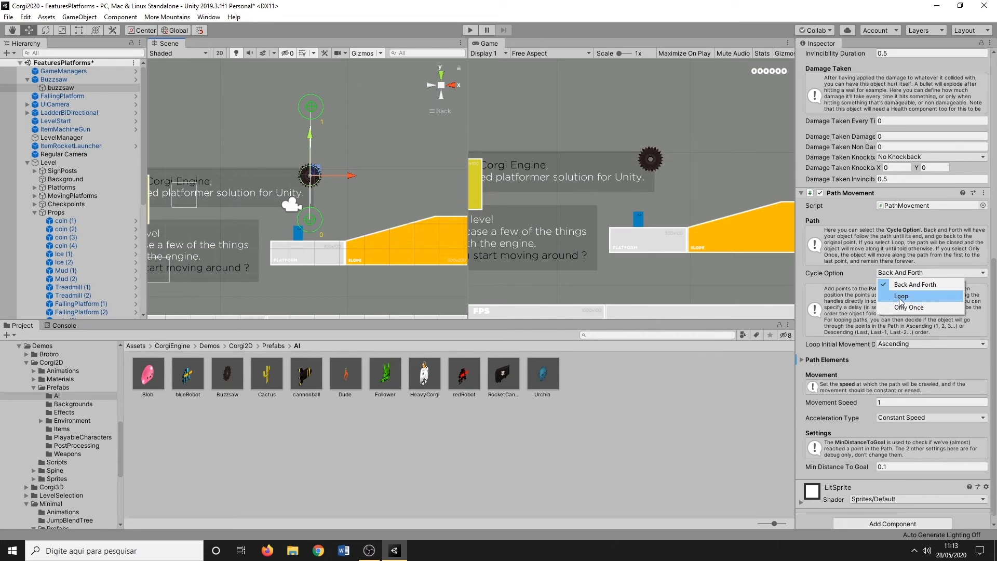
left_click(839, 219)
scroll(867, 297, "down", 1)
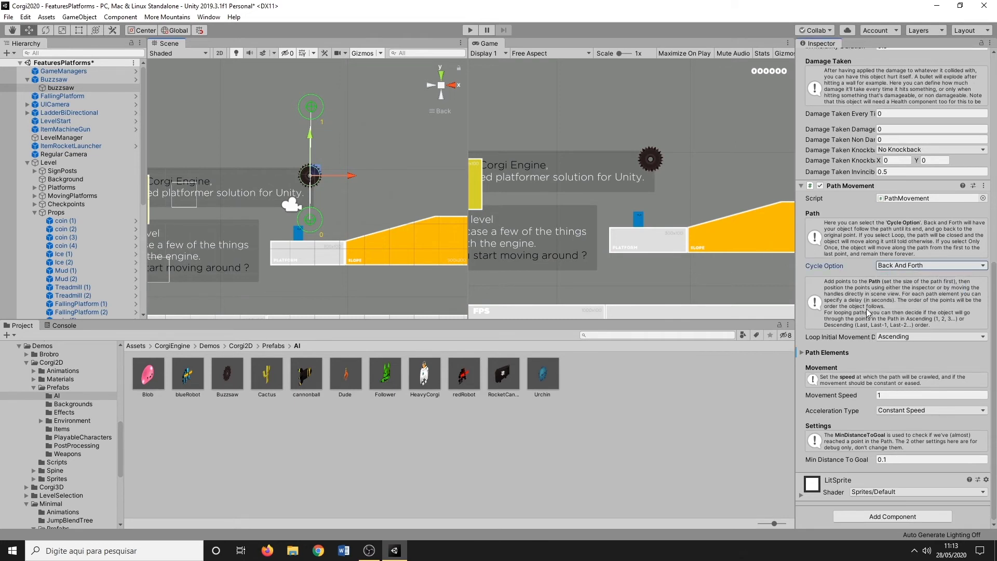
left_click(834, 354)
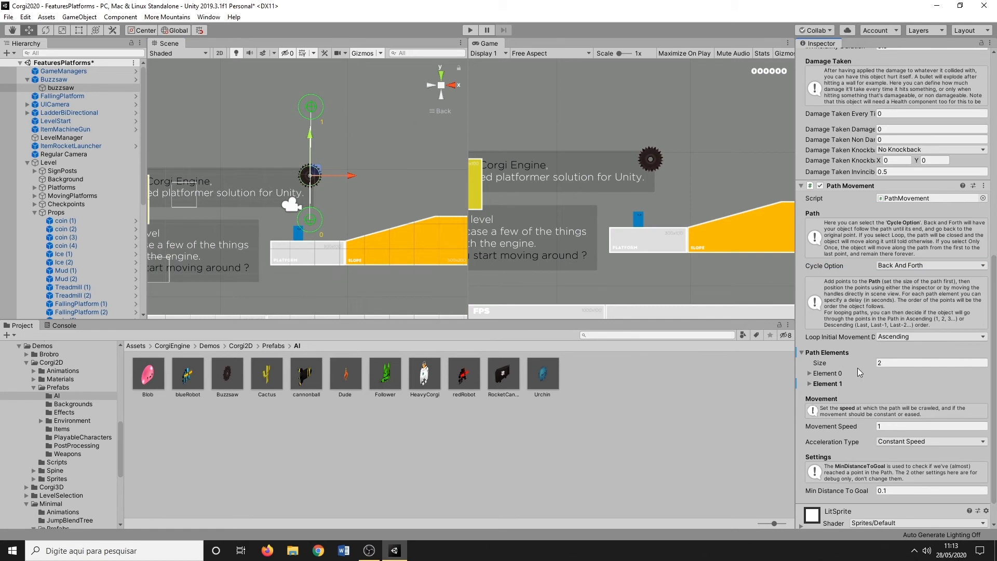
left_click(890, 363)
type("5")
key("Return")
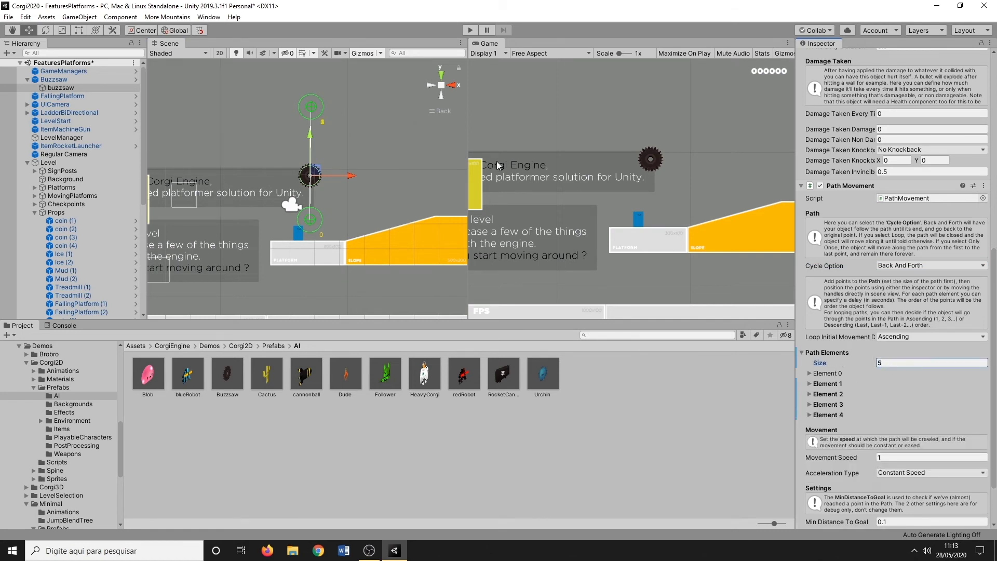
Spread the buzzsaw's path points 2, 3 and 4 into a zigzag above the slope, ending with point 4 just over it
left_click_drag(310, 107, 400, 134)
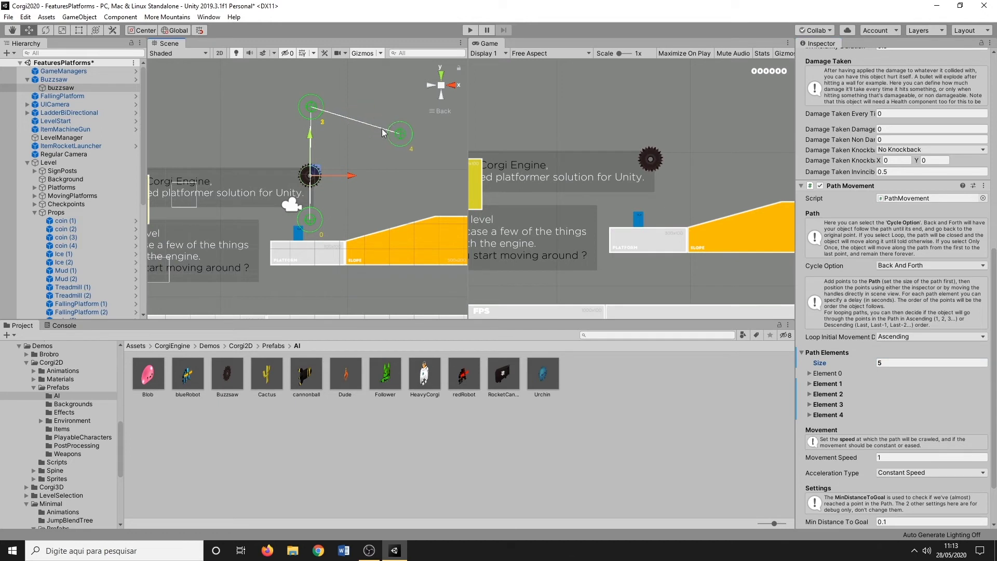
left_click_drag(310, 107, 395, 85)
left_click_drag(401, 135, 406, 173)
left_click_drag(310, 107, 353, 157)
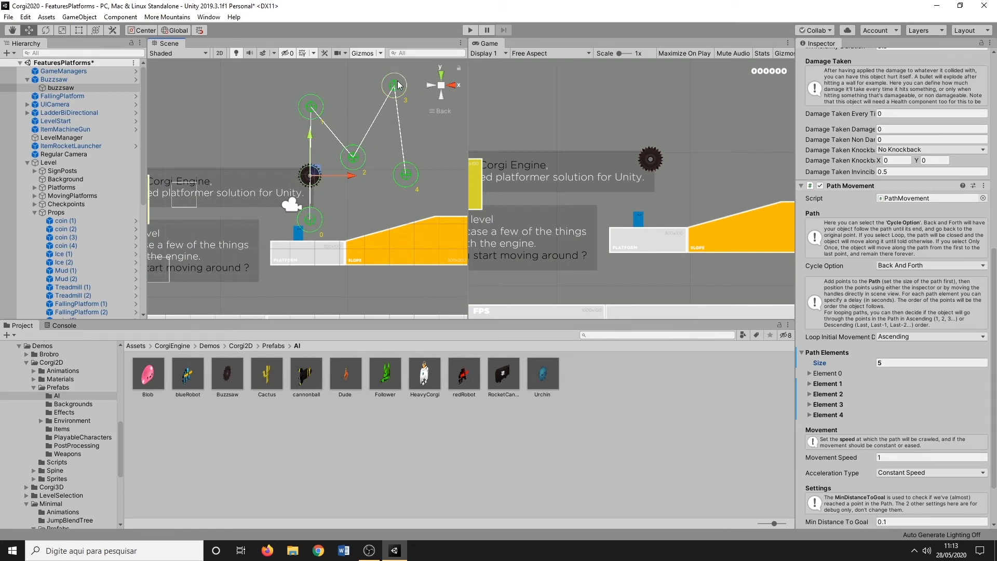
left_click_drag(409, 179, 405, 215)
left_click_drag(354, 157, 360, 151)
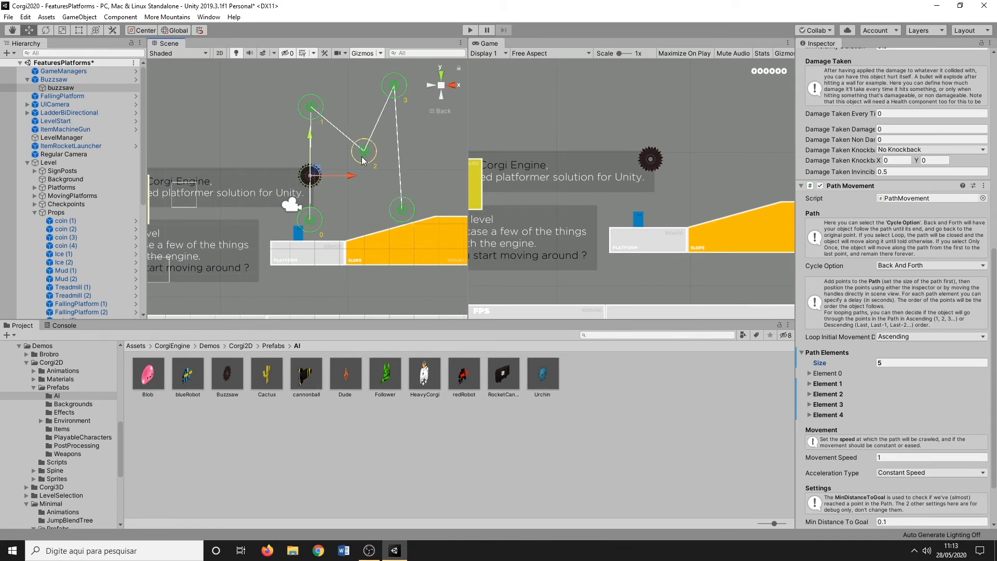
left_click_drag(387, 88, 408, 101)
left_click_drag(359, 150, 371, 148)
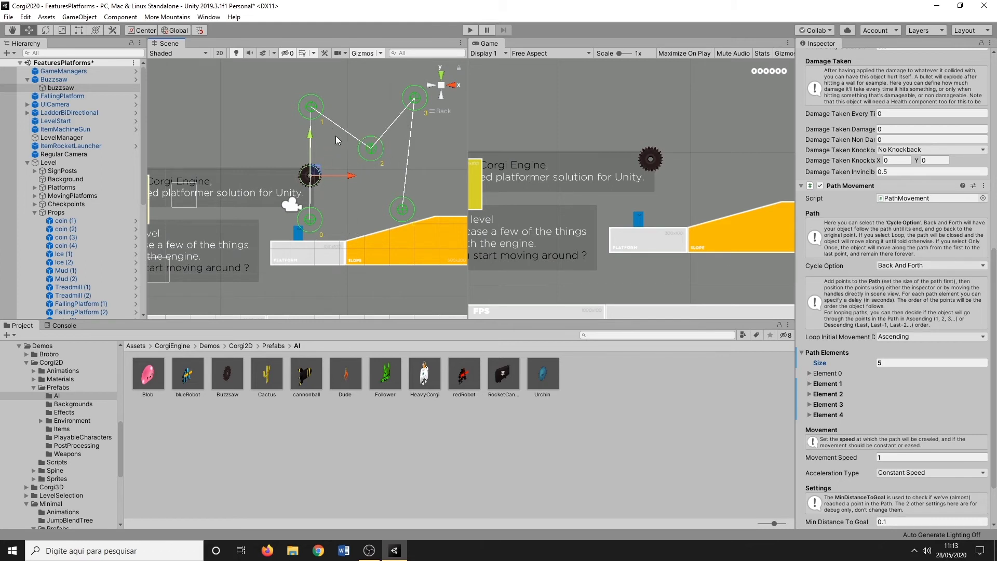
Set the Cycle Option of the buzzsaw's Path Movement to Loop, comparing it with Back And Forth
left_click(920, 266)
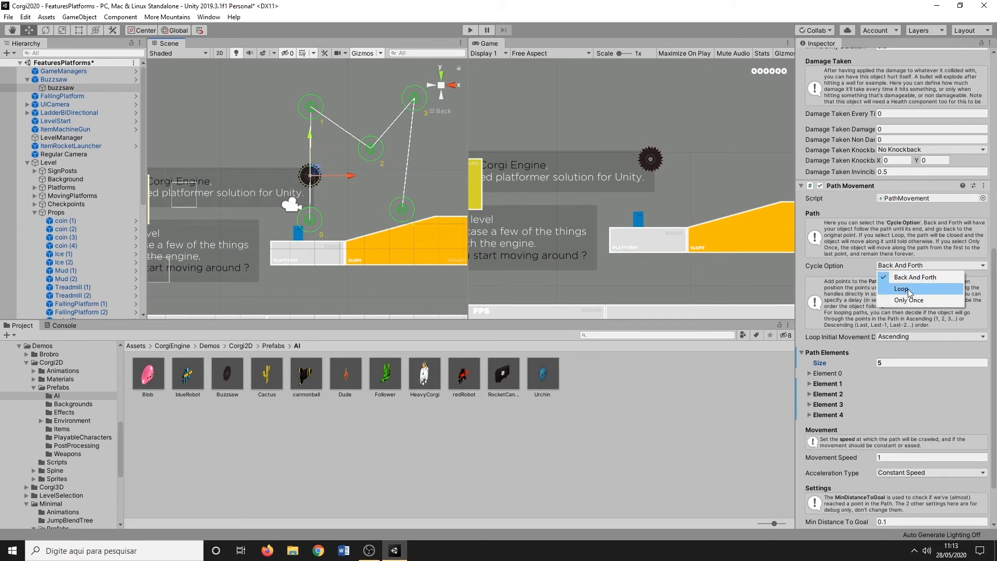
left_click(895, 287)
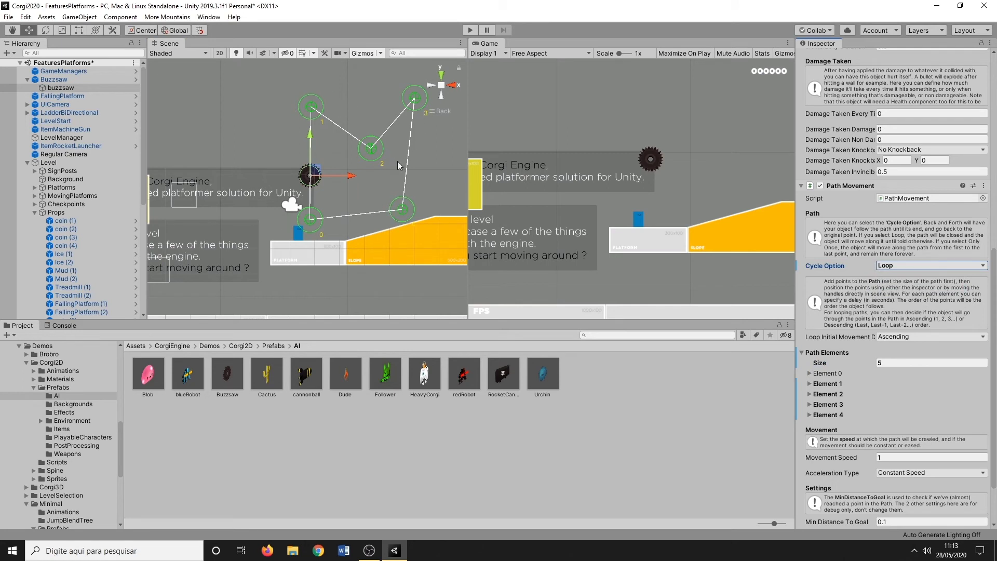
left_click(919, 270)
left_click(918, 274)
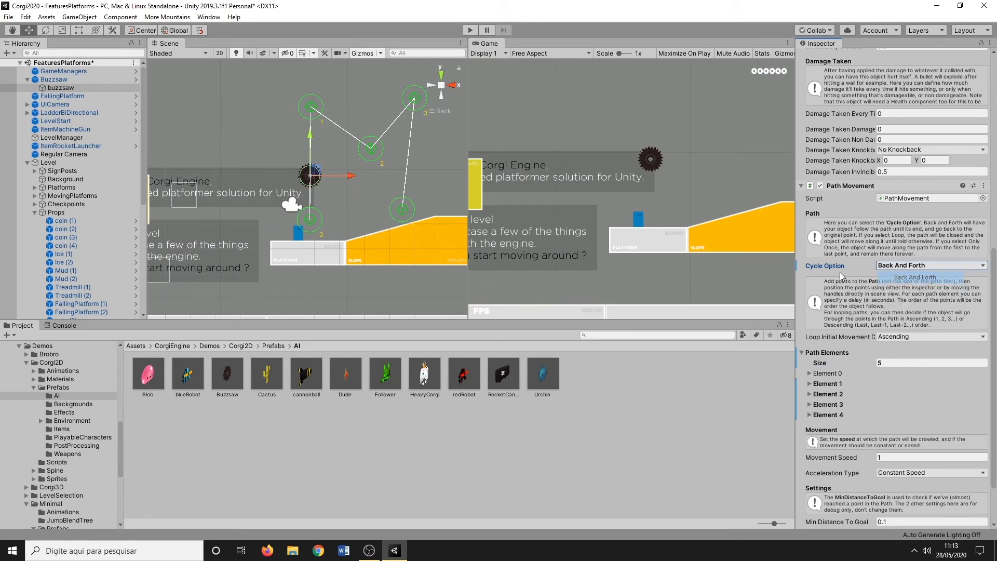
left_click(883, 266)
left_click(885, 274)
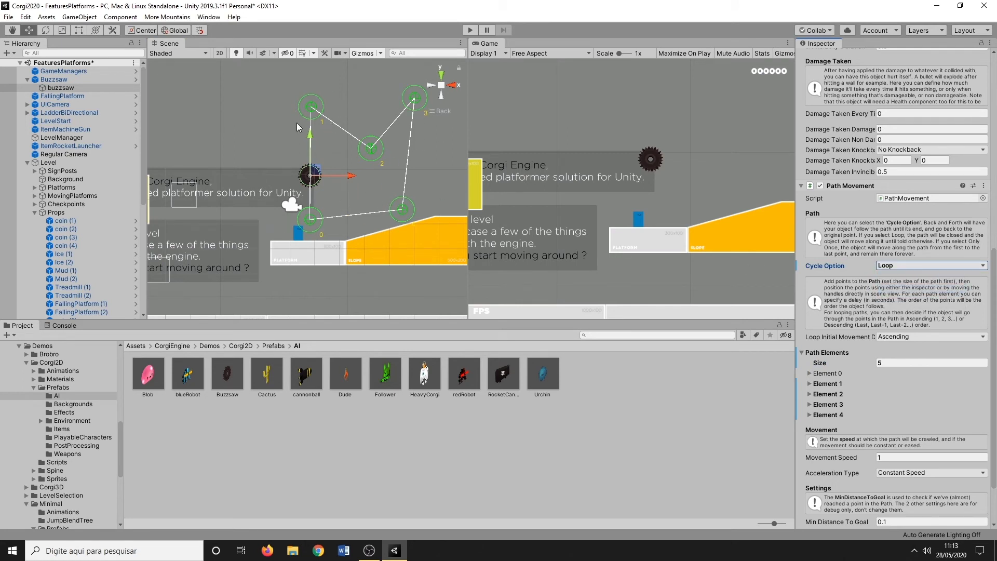
Lower the buzzsaw's path point 1 slightly in the scene and set its X position to -0.04
scroll(917, 346, "down", 3)
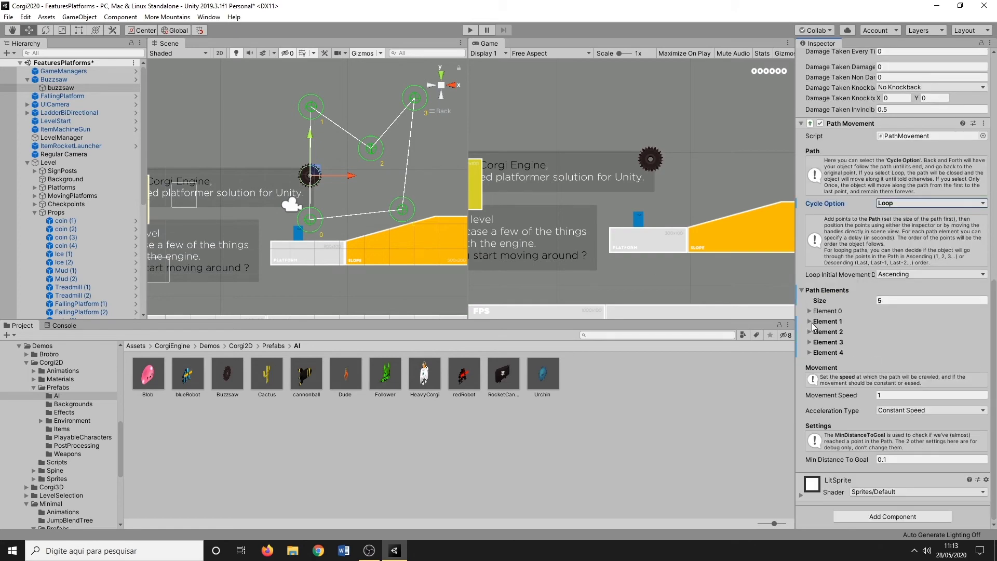
left_click(809, 321)
left_click_drag(882, 332, 888, 334)
mouse_move(317, 121)
left_mouse_down()
mouse_move(224, 156)
mouse_move(286, 155)
mouse_move(299, 126)
left_mouse_up()
double_click(899, 331)
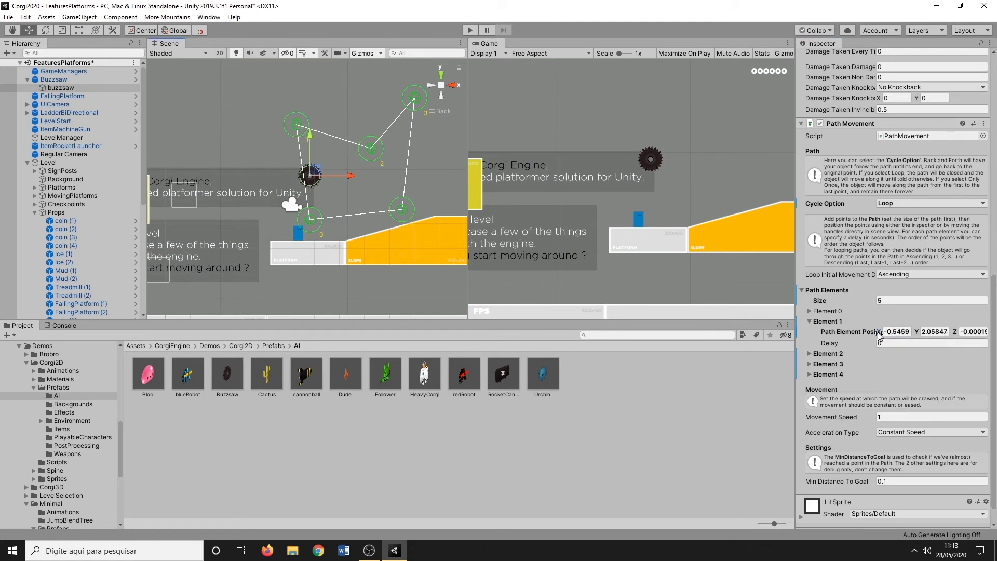
type("1.28")
left_click_drag(914, 332, 887, 330)
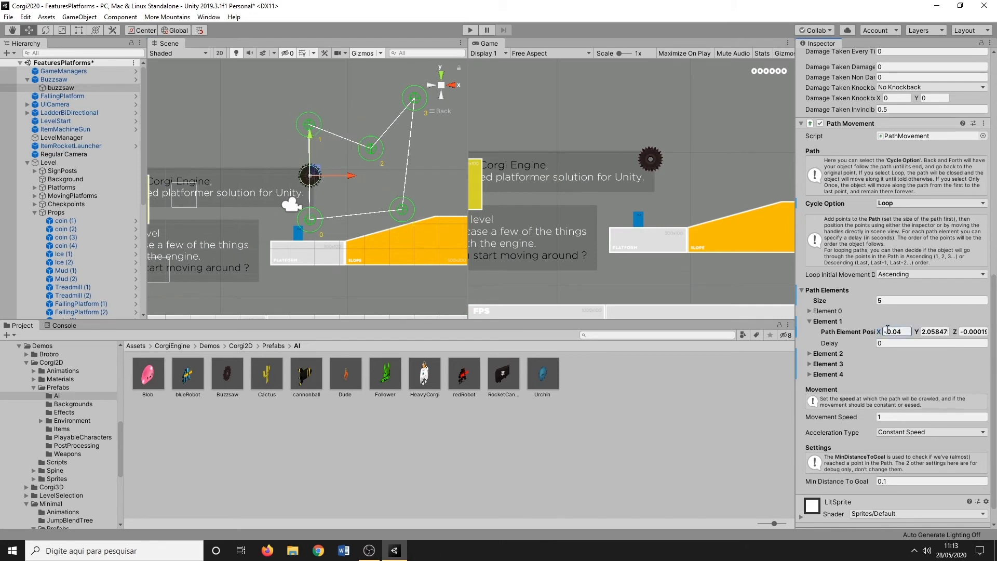
left_click(810, 322)
Set the Movement Speed of the buzzsaw's Path Movement to 5
left_click(899, 395)
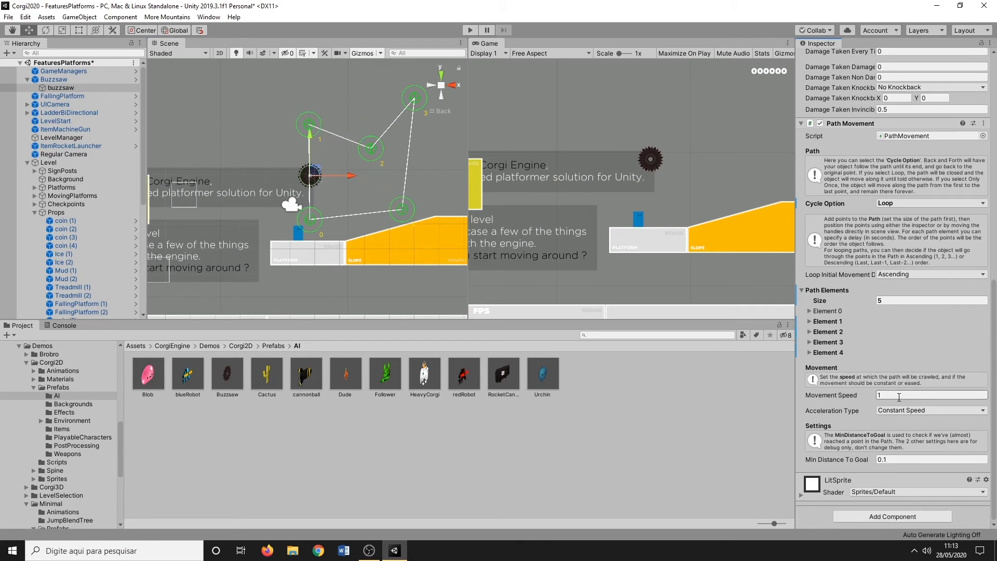
left_click(895, 396)
type("5")
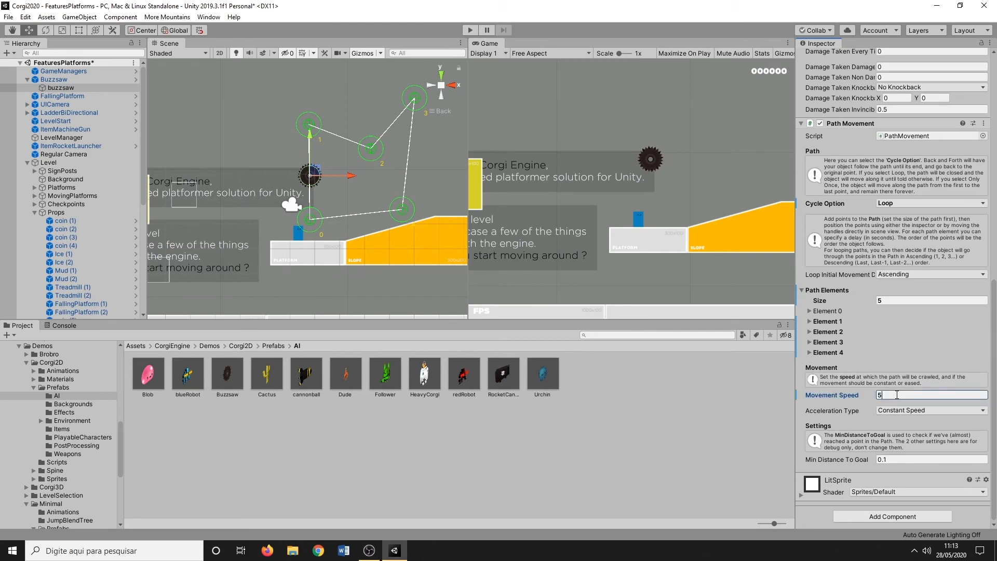
Set the parent Buzzsaw object's Z position to 0 so it lies in the level's plane
scroll(364, 213, "down", 12)
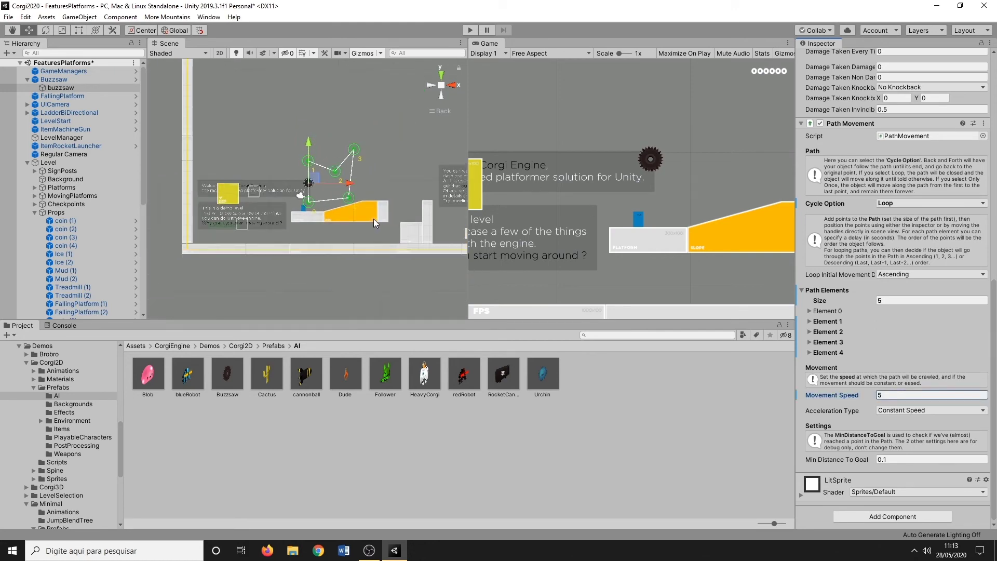
mouse_move(372, 220)
right_mouse_down()
mouse_move(636, 273)
mouse_move(526, 275)
mouse_move(371, 235)
right_mouse_up()
left_click_drag(371, 235, 343, 225, "alt")
scroll(948, 202, "up", 10)
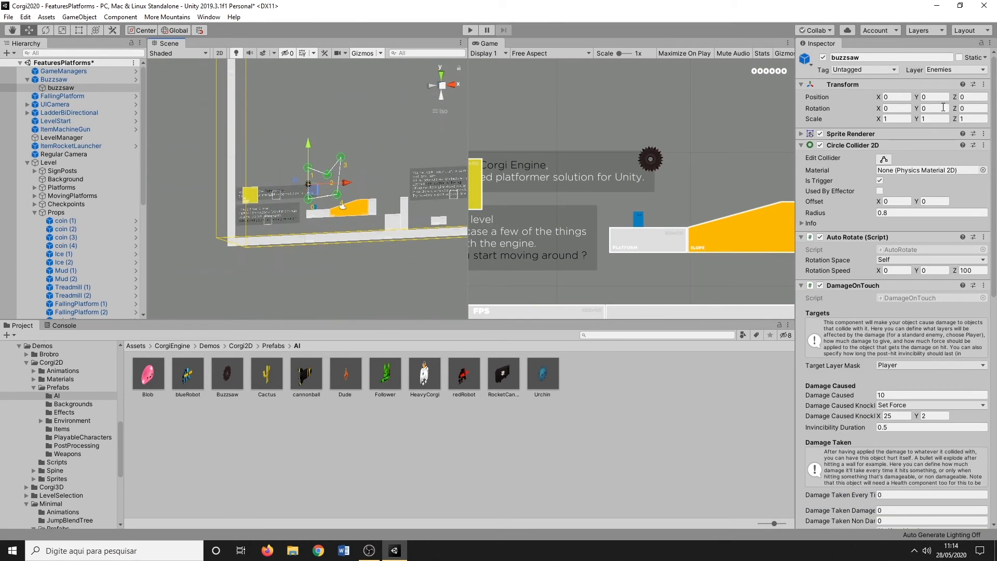
left_click(53, 79)
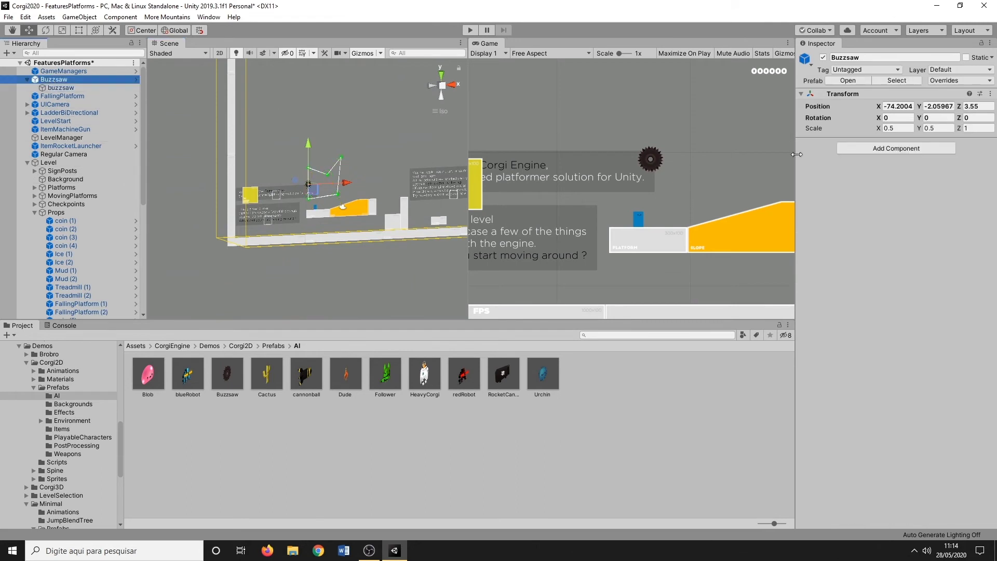
left_click(984, 107)
type("0")
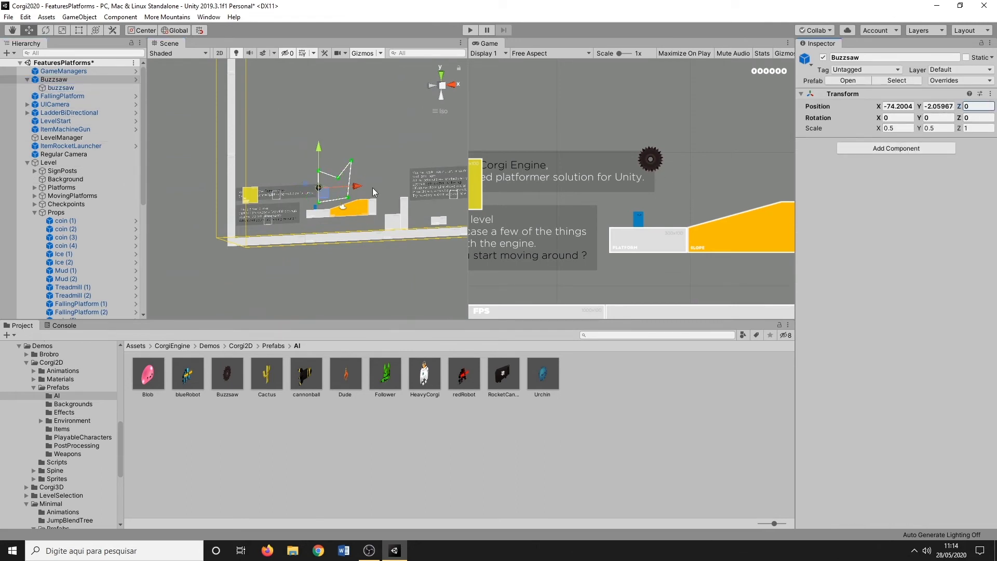
Try moving the Buzzsaw away from the level along the Z axis, and reset its Z position to 0
right_click_drag(277, 189, 393, 263)
left_click_drag(301, 186, 219, 160)
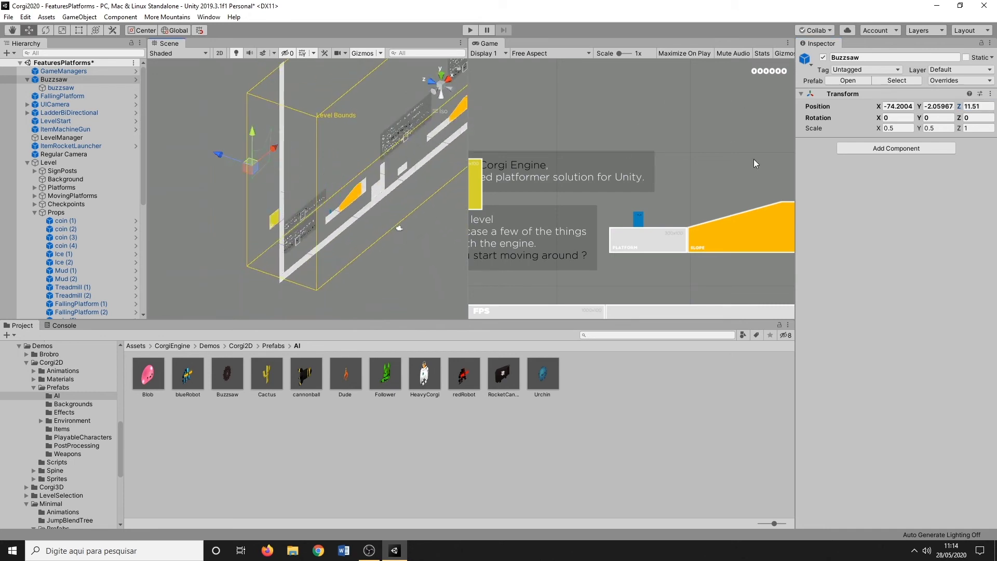
left_click(976, 107)
type("0")
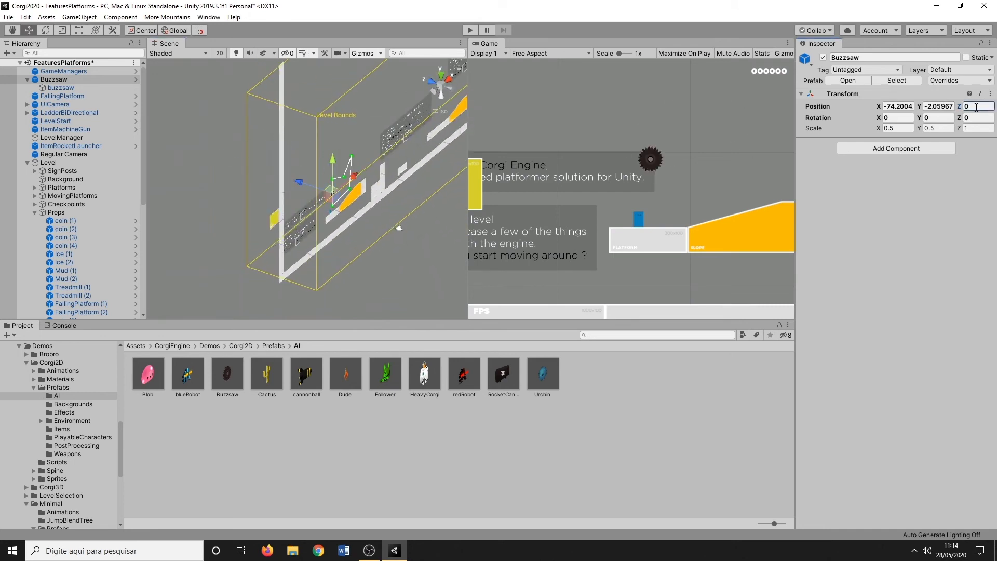
Run the game and examine the Buzzsaw's movement along its looping path from a front-facing close view in the scene
left_click(466, 31)
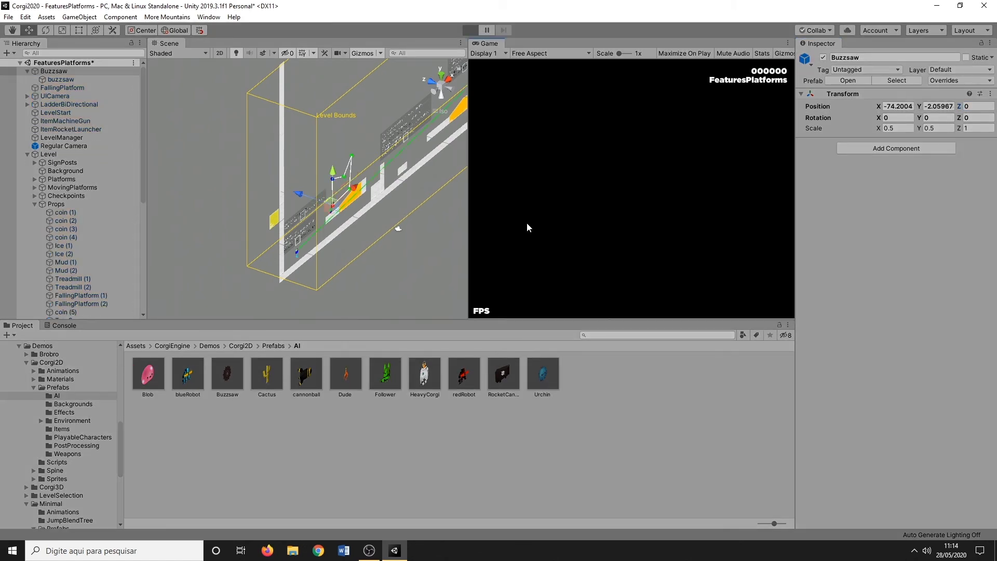
key("Right")
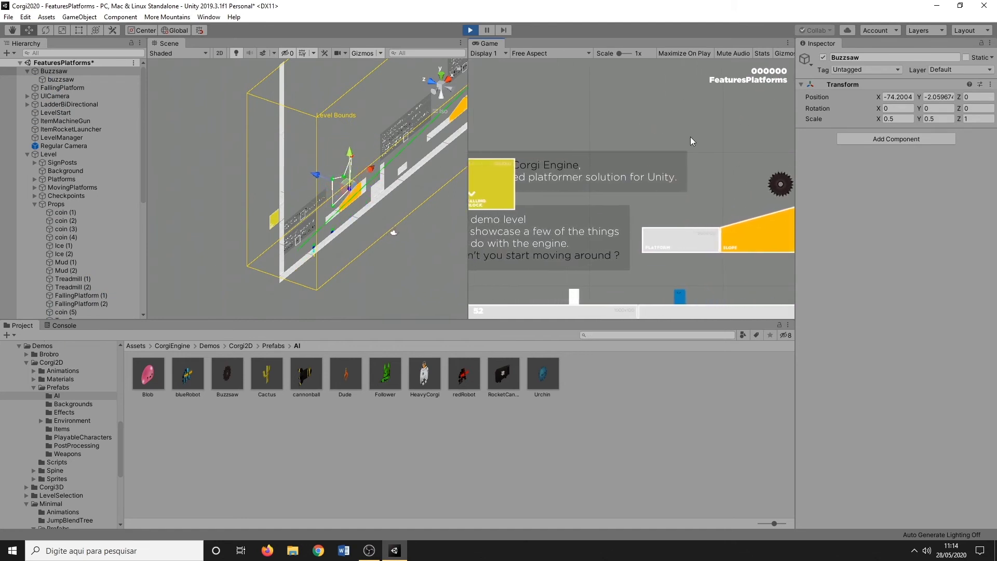
key("Right")
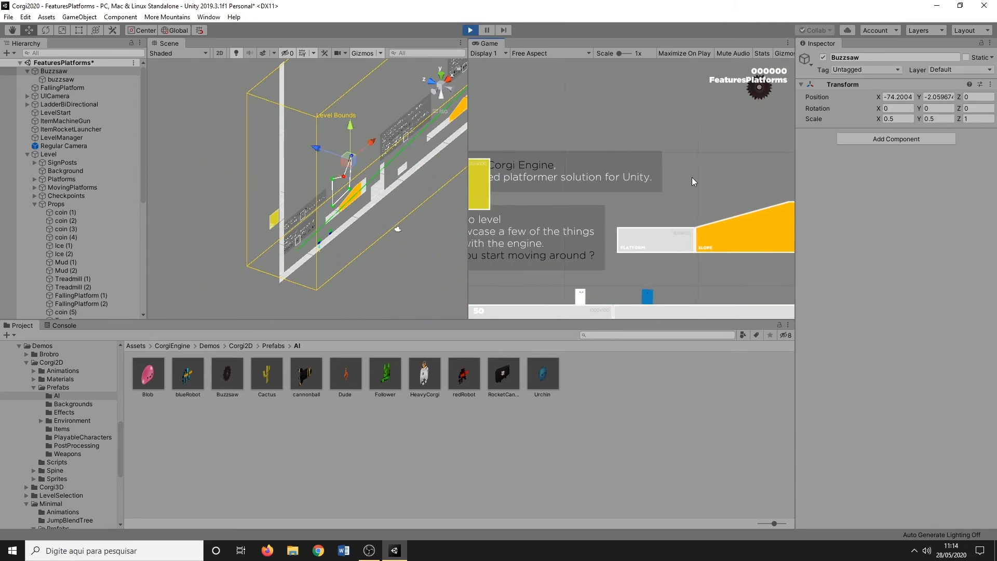
scroll(374, 199, "up", 6)
middle_click_drag(383, 207, 289, 204)
scroll(291, 205, "up", 10)
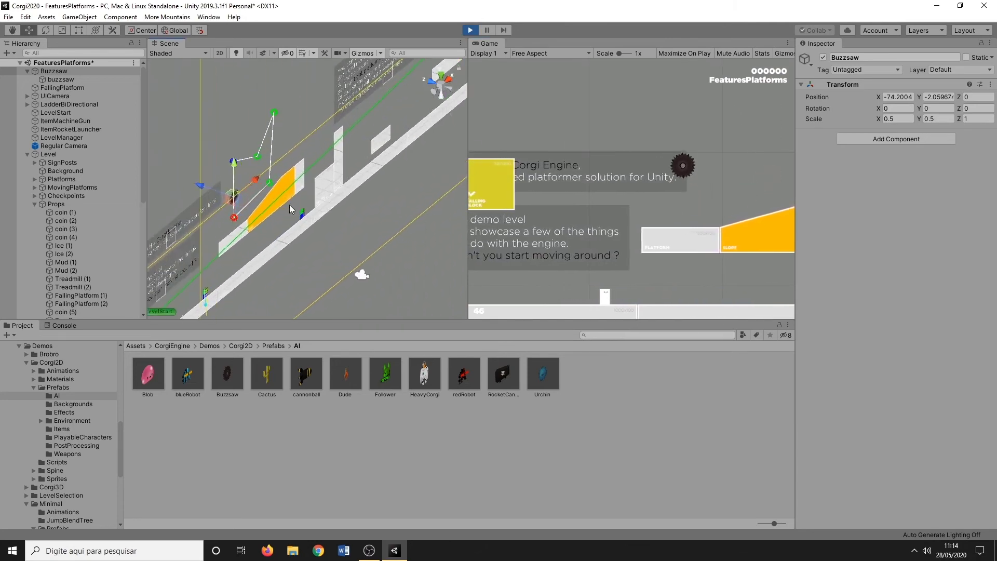
right_click_drag(296, 210, 124, 164)
middle_click_drag(281, 214, 318, 254)
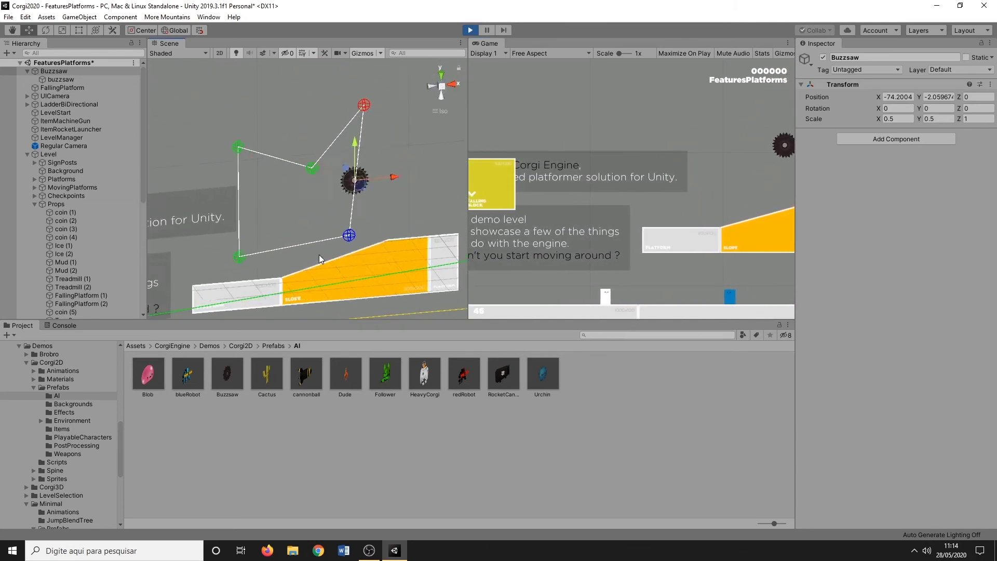
scroll(319, 255, "up", 3)
right_click_drag(319, 255, 264, 208)
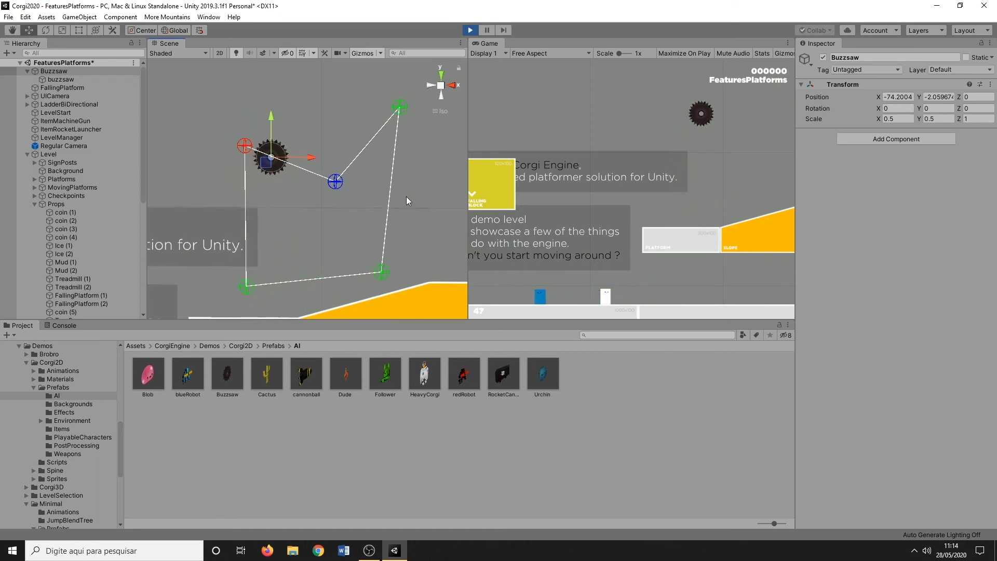
scroll(352, 215, "down", 4)
right_click_drag(269, 245, 322, 267)
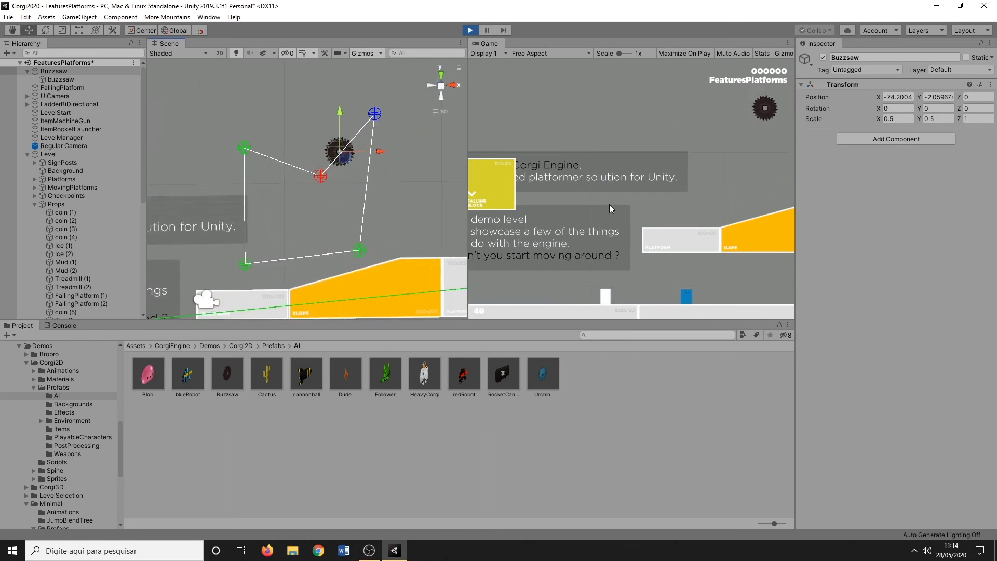
Playtest the Buzzsaw by moving MineRectangle onto the platform beside the slope and jumping into the saw's path
left_click(669, 240)
key("Right")
key("space")
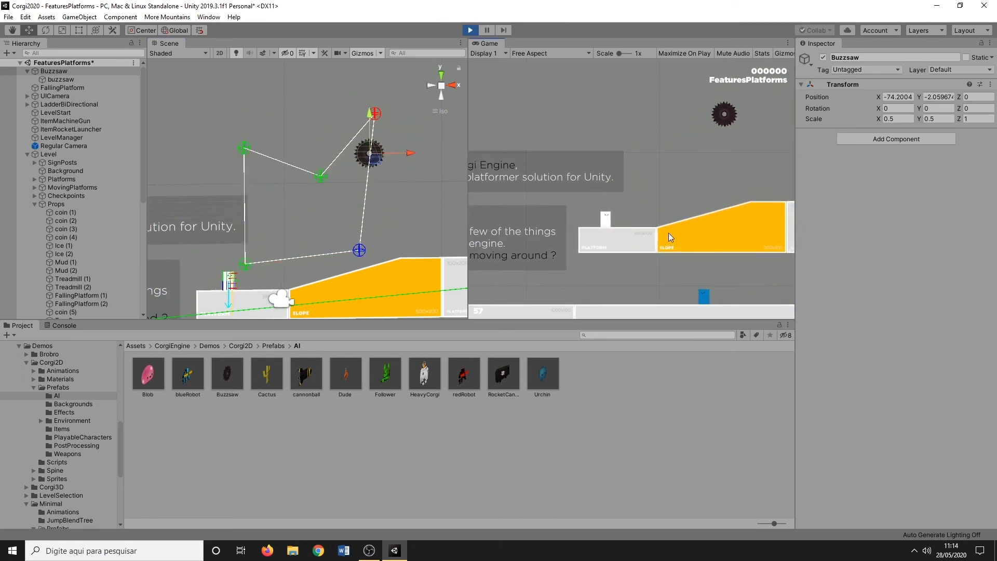
key("space")
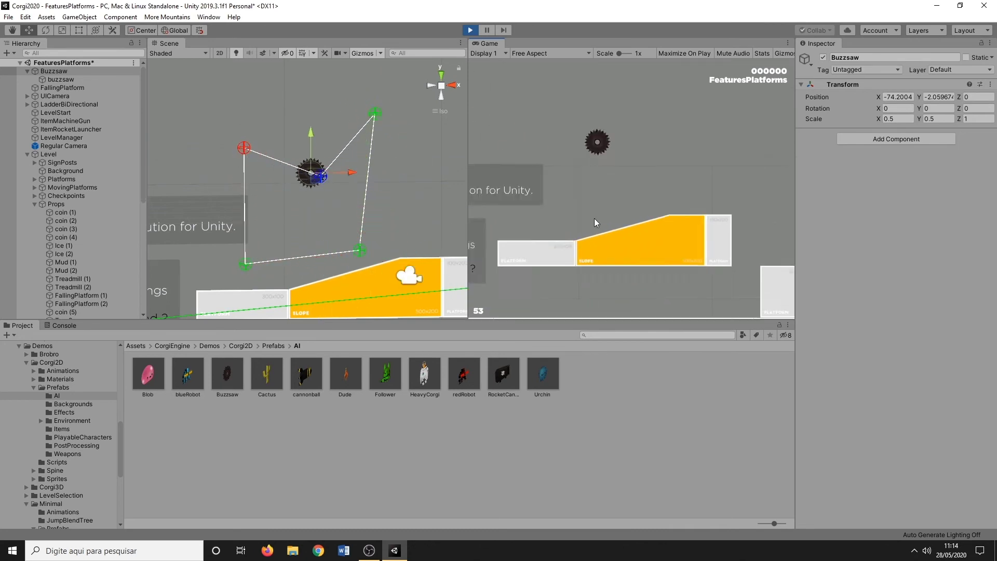
Playtest the Buzzsaw by moving and jumping MineRectangle beside its path, and pause the game
key("Right")
key("space")
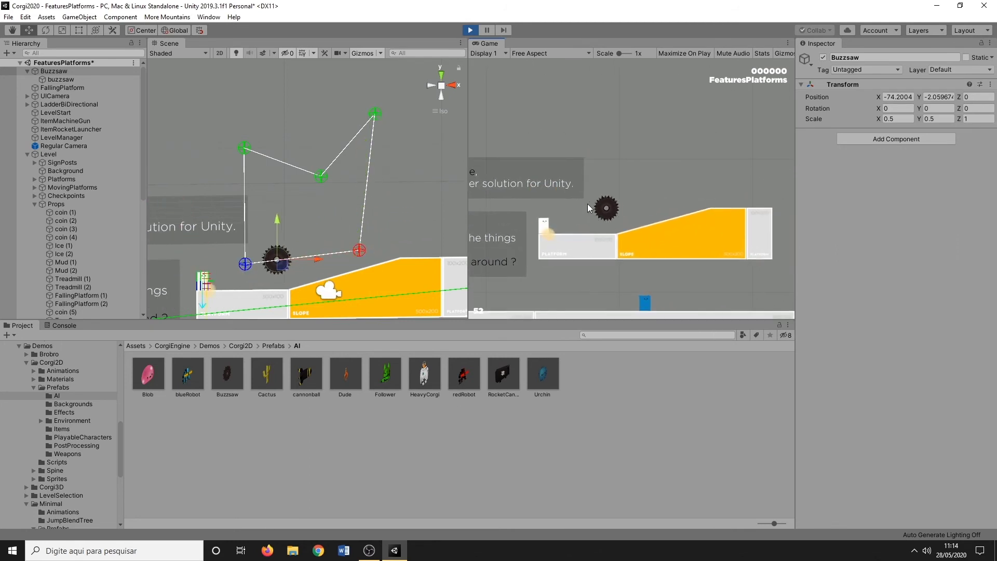
left_click(486, 31)
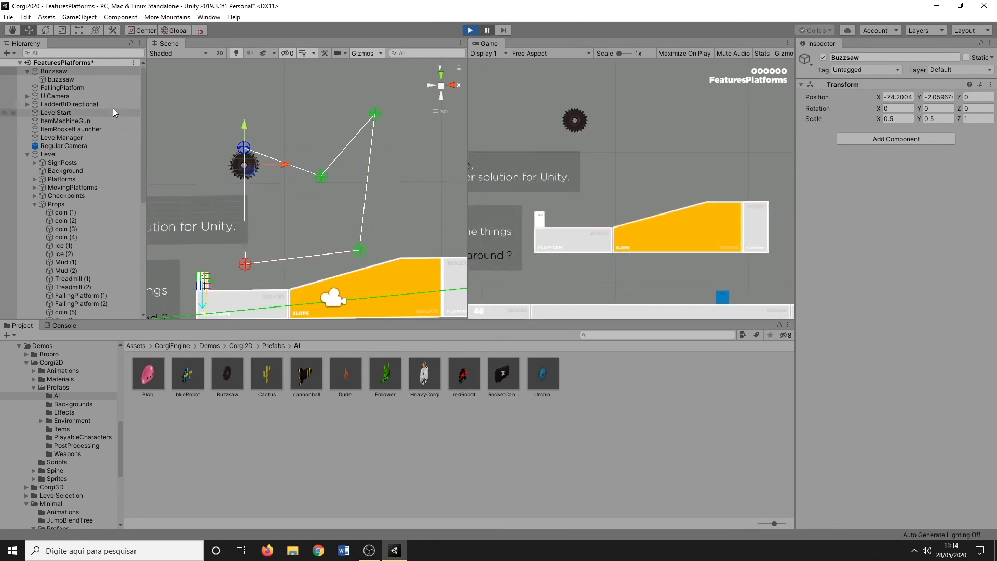
Try a Damage Caused of 5 and an Invincibility Duration of 2 on the child buzzsaw's DamageOnTouch during play, and stop the game
left_click(61, 79)
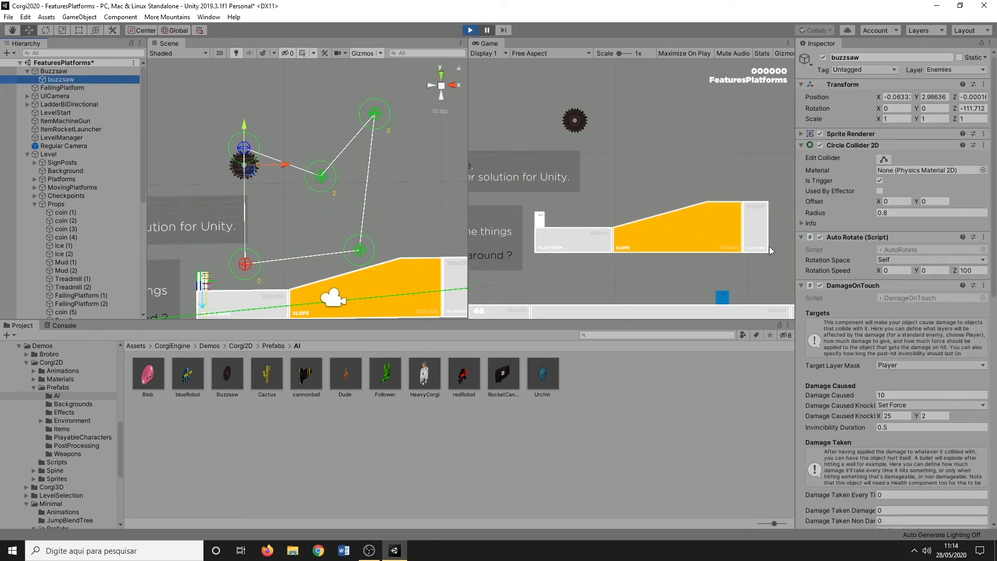
scroll(901, 246, "down", 10)
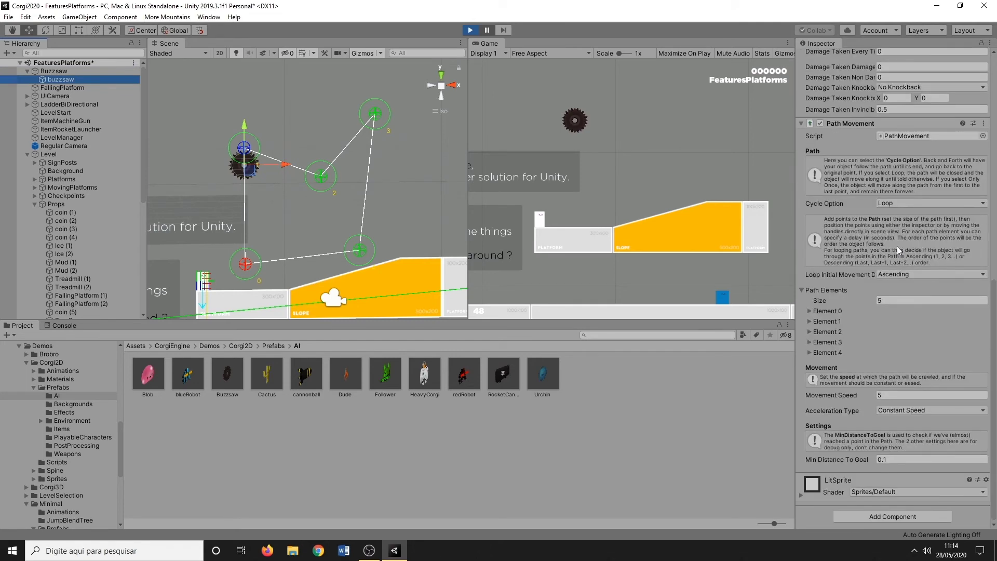
scroll(865, 319, "up", 5)
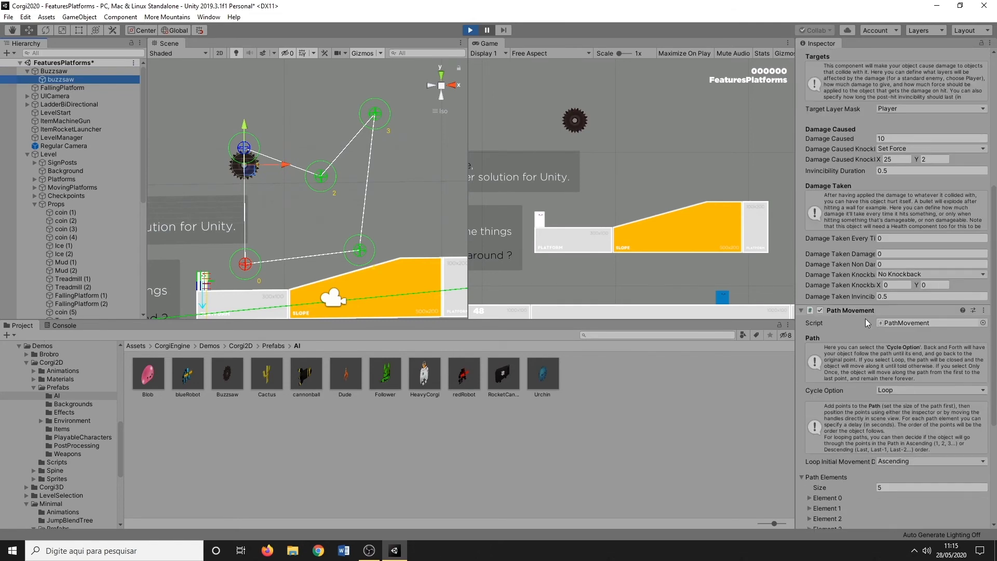
left_click(886, 232)
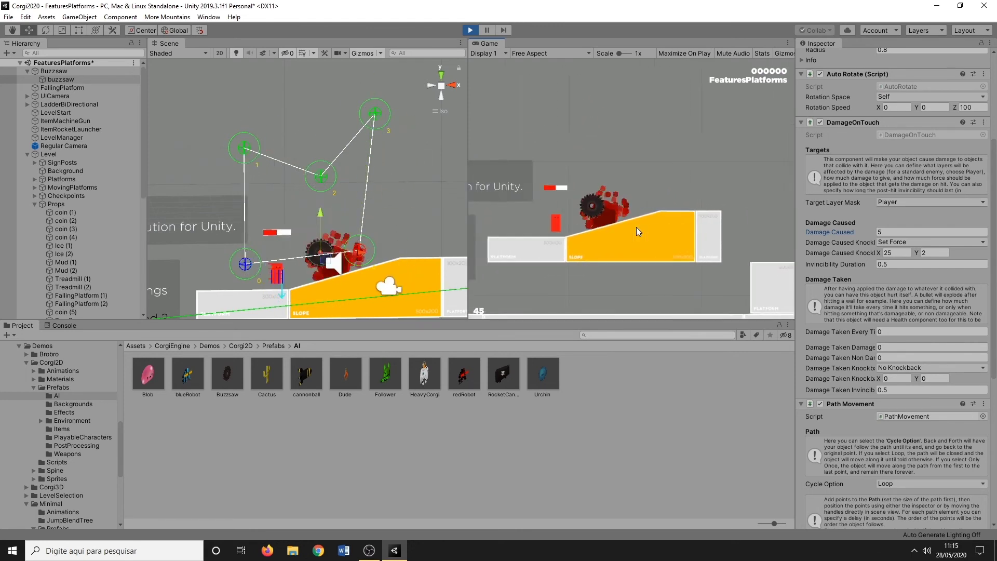
left_click(894, 264)
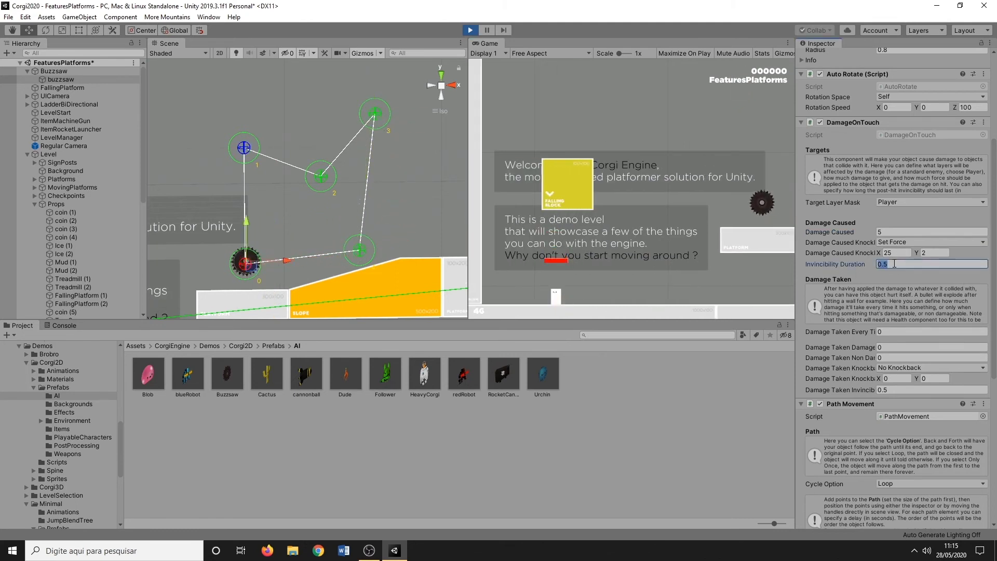
type("2")
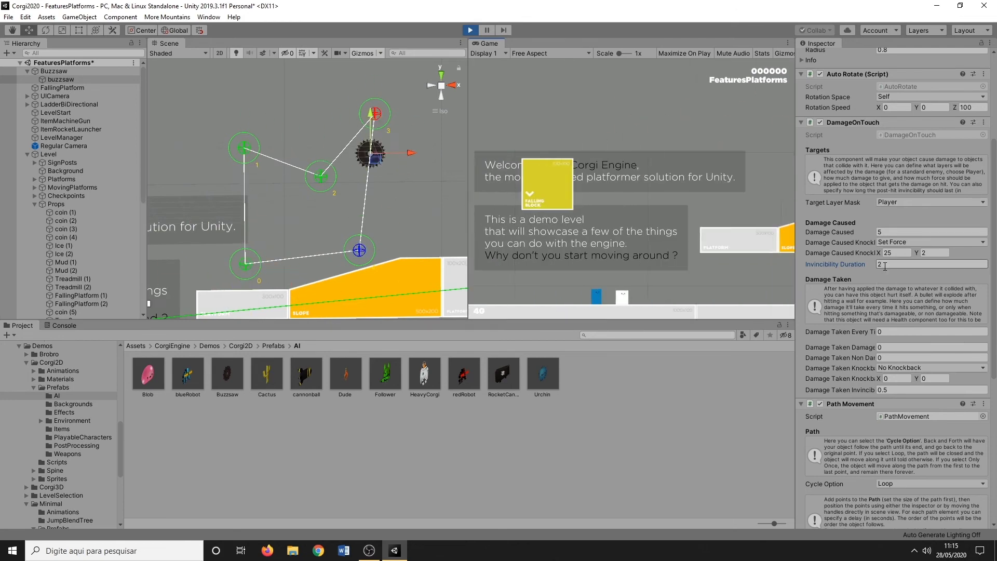
key("ctrl+p")
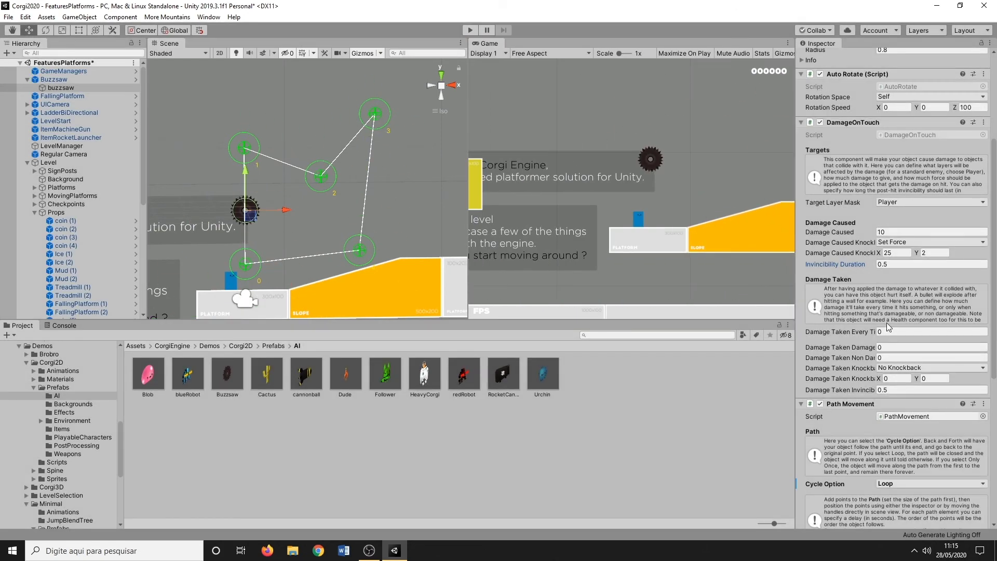
Place the Cactus prefab in the level just before the platform beside the slope, and inspect its DamageOnTouch settings
scroll(852, 423, "down", 6)
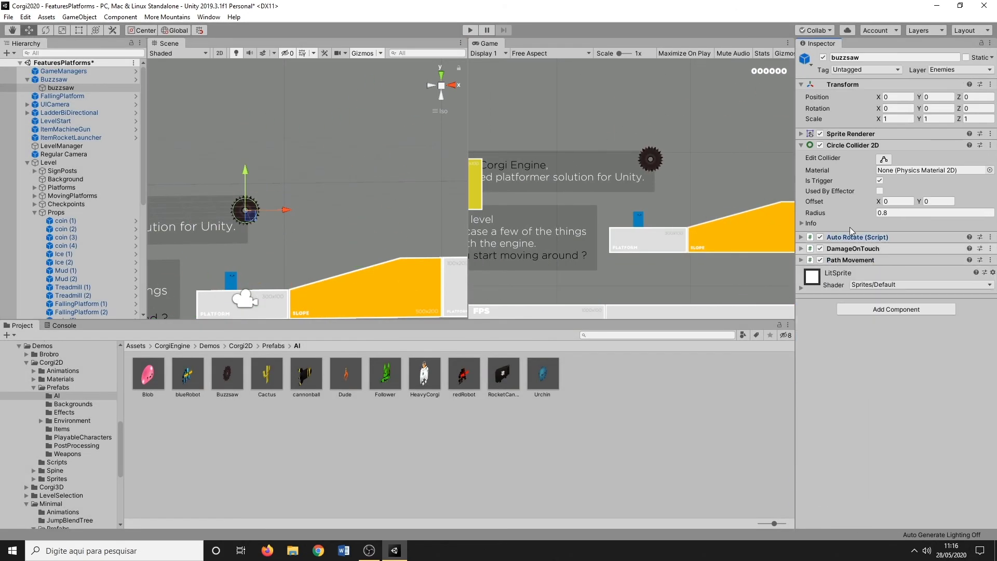
scroll(396, 186, "down", 6)
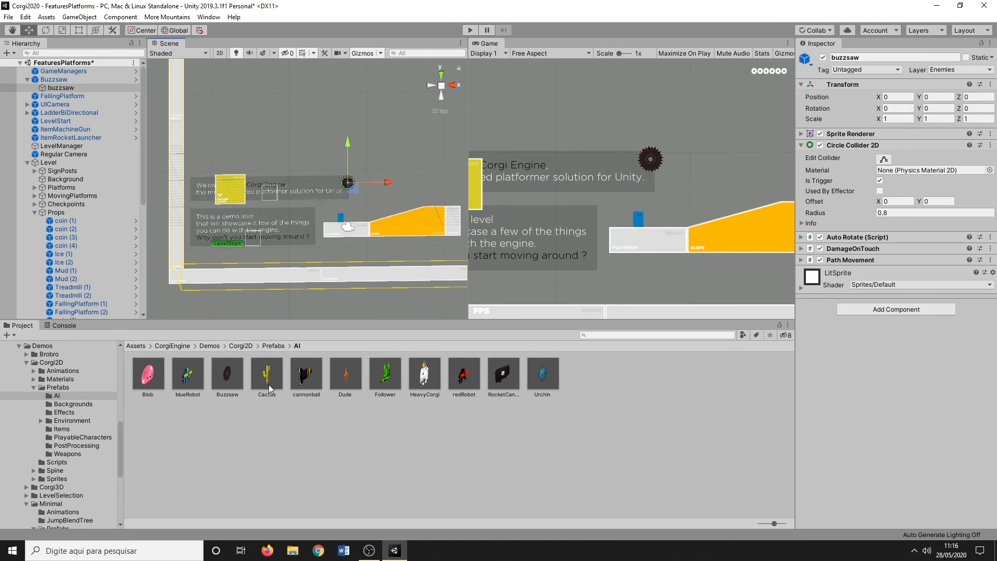
left_click_drag(267, 385, 303, 234)
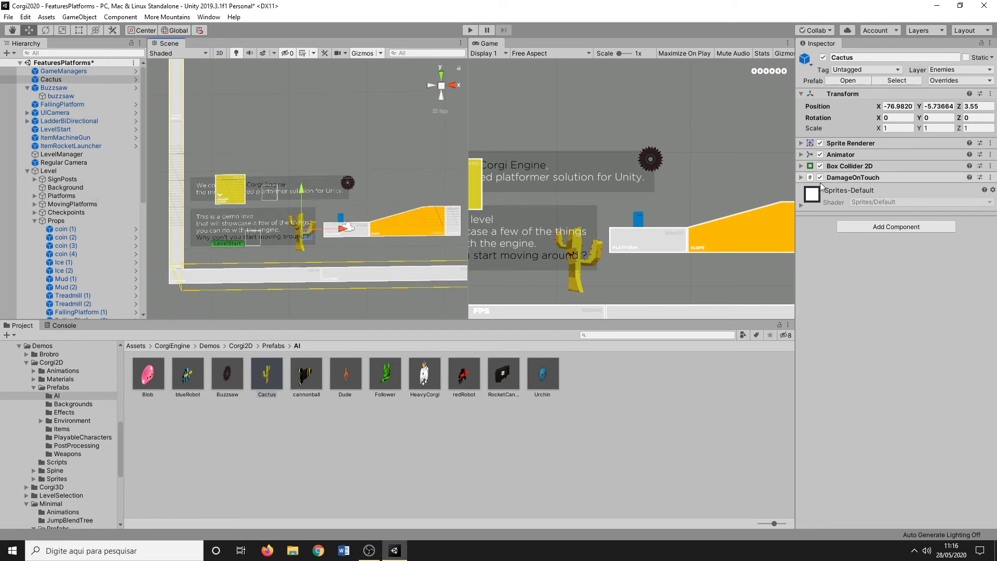
left_click(800, 177)
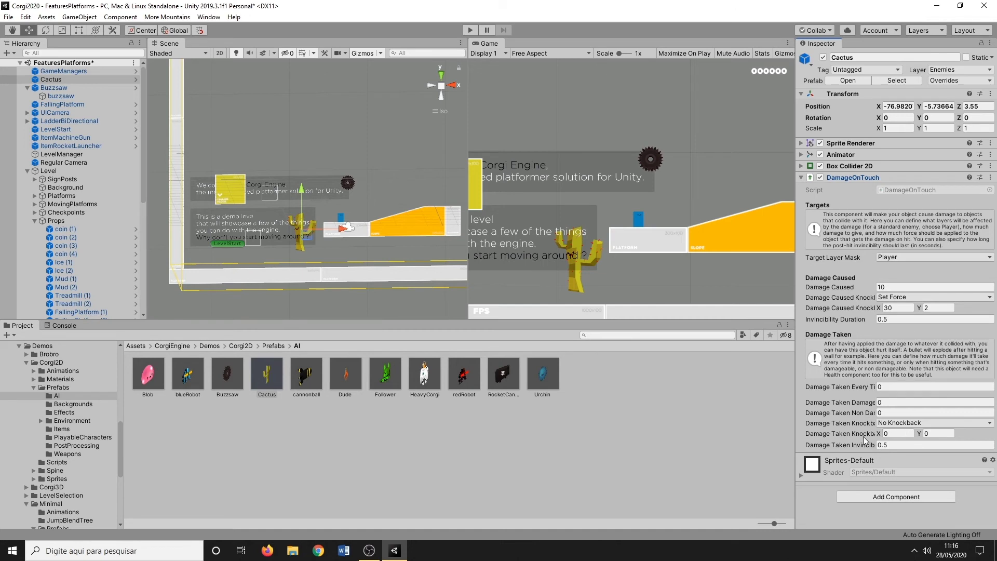
left_click(801, 176)
Scale the Cactus uniformly to about 0.25 and set its Z position to 0
left_click(58, 79)
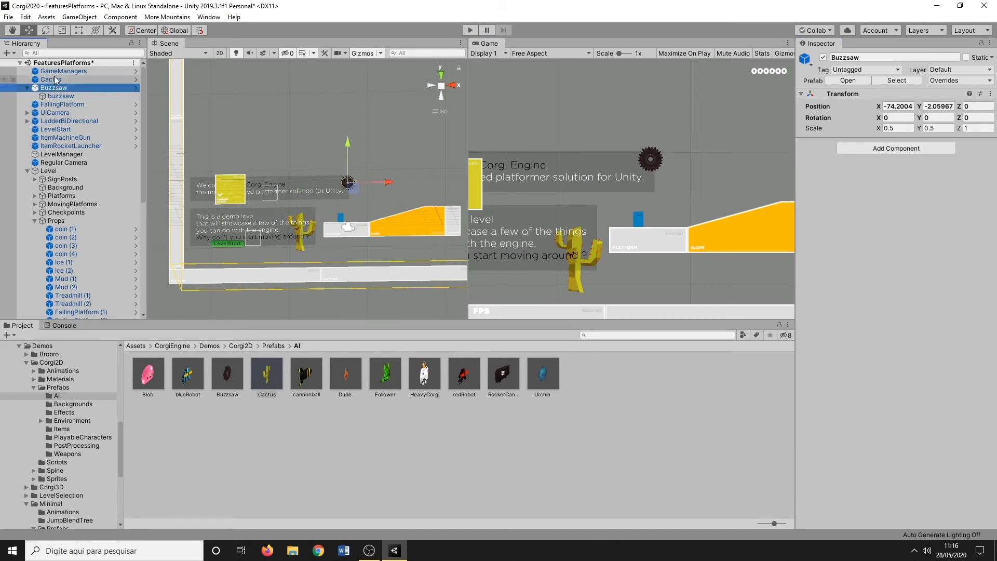
key("e")
key("r")
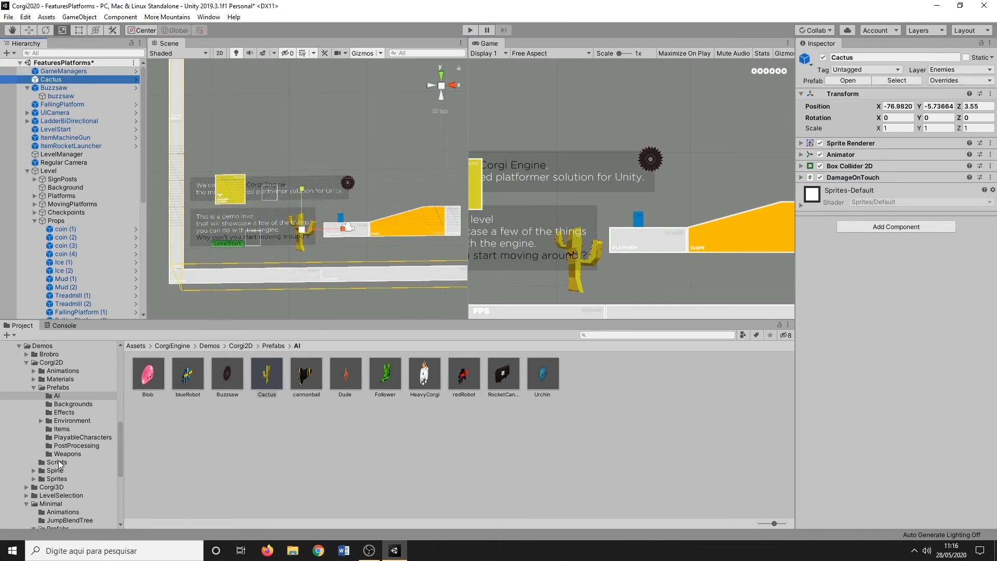
left_click_drag(303, 230, 274, 251)
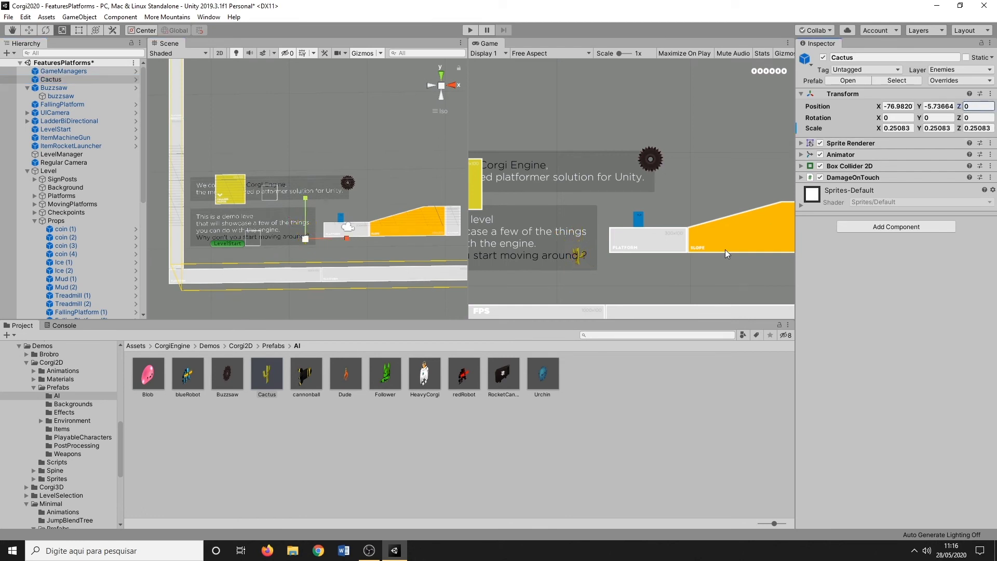
Rotate the Cactus about -93 degrees around Z and move it against the level's left wall, at X about -84.71
left_click(54, 80)
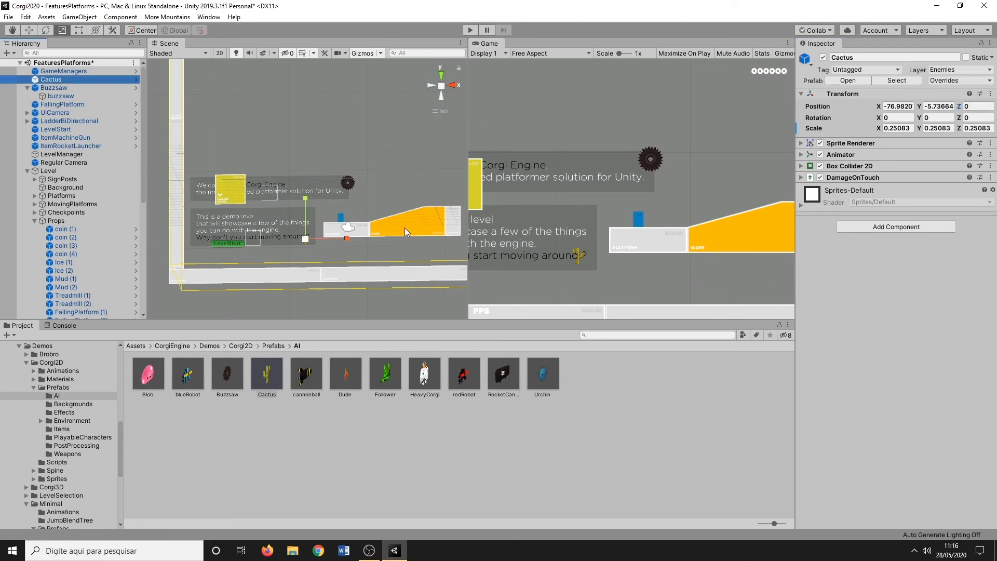
key("e")
left_click_drag(330, 201, 222, 236)
key("w")
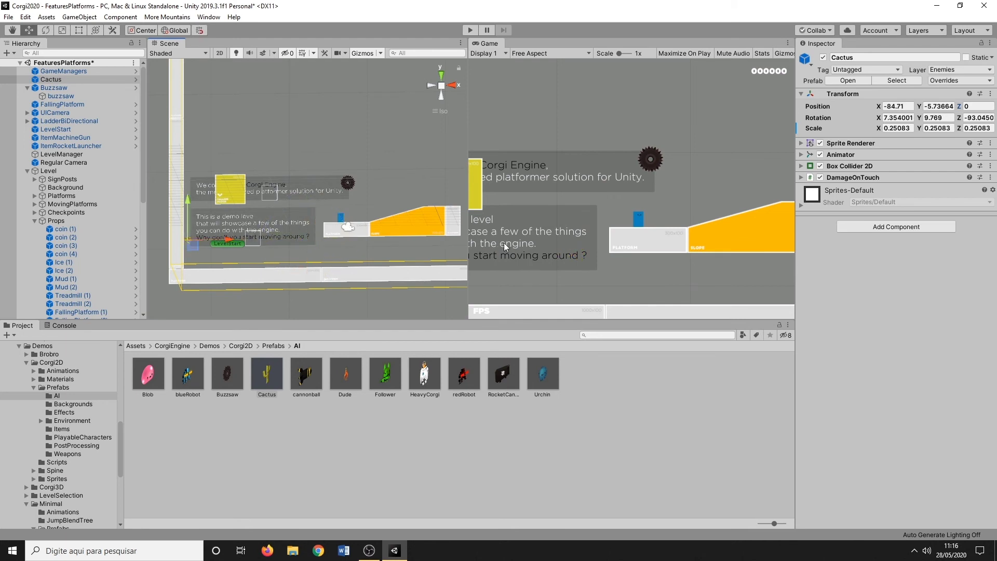
Duplicate the Cactus four times and stack the copies evenly up the left wall, from Y -5.13 to about -3.35
key("f")
scroll(337, 213, "down", 5)
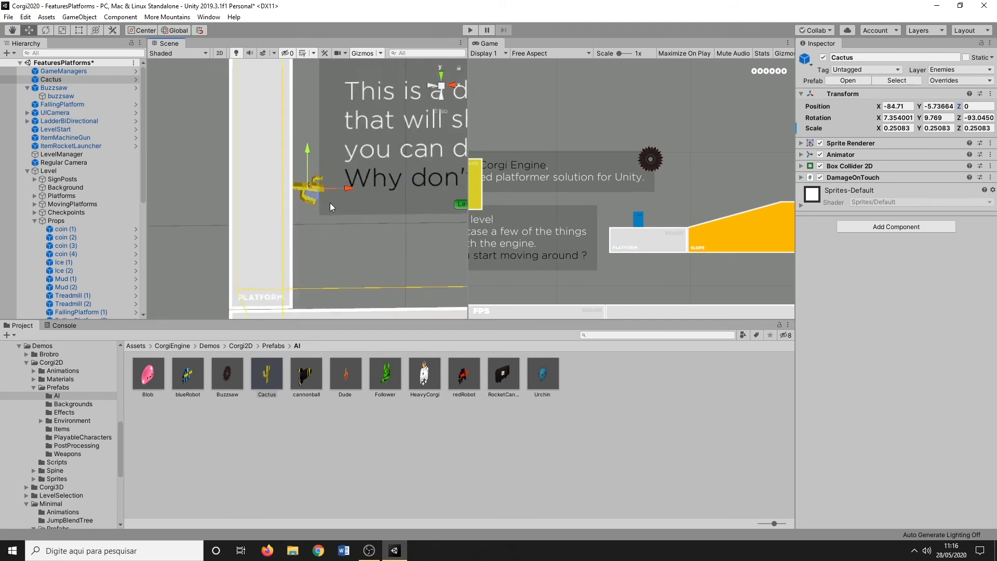
scroll(312, 181, "down", 1)
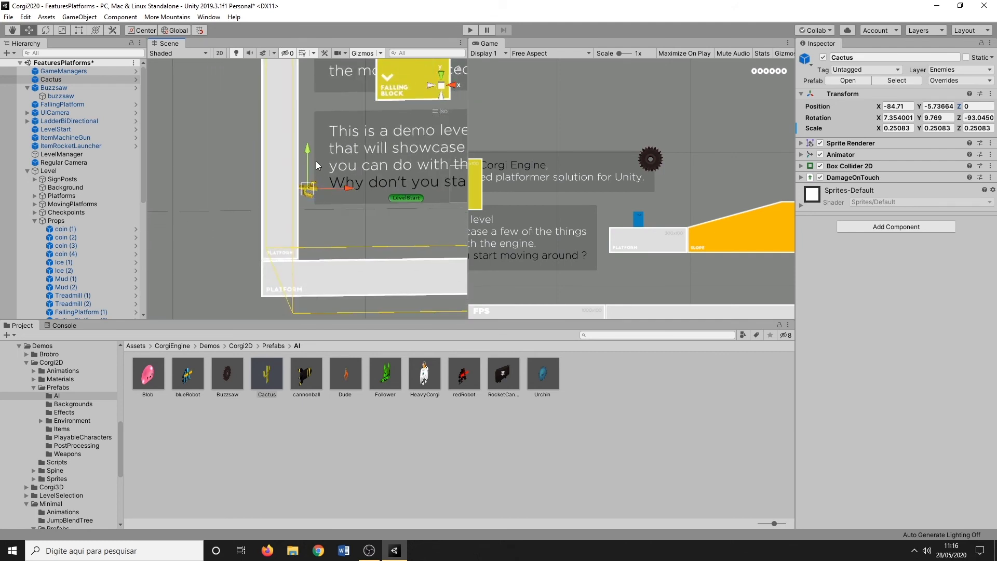
left_click(314, 158)
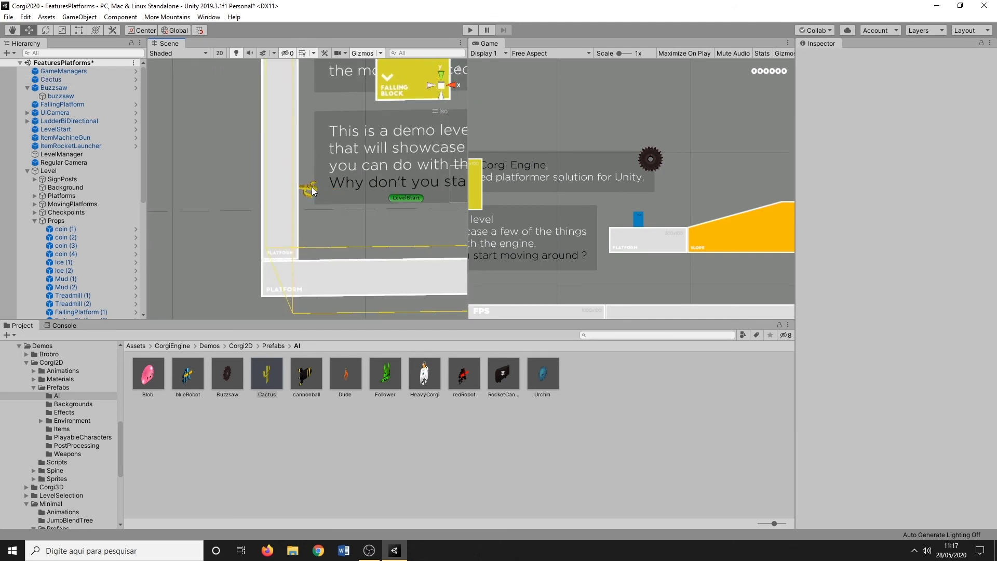
left_click_drag(312, 192, 310, 192)
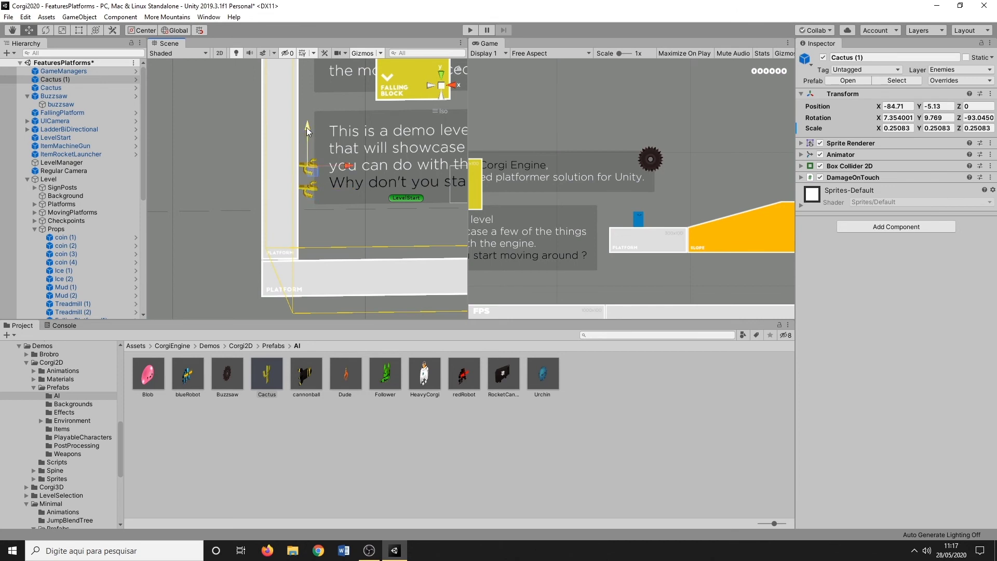
key("ctrl+d")
left_click_drag(306, 127, 306, 60)
key("ctrl+d")
key("ctrl+d")
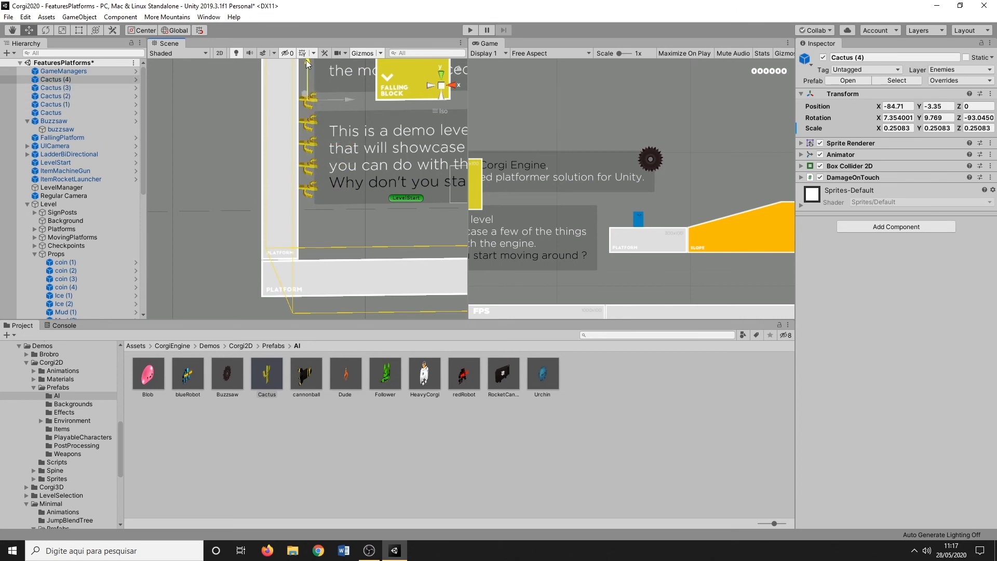
Duplicate the level's tall left wall platform and place the copy parallel to it, at X about -95.34 and Y about -5.34
middle_click_drag(325, 123, 365, 150)
scroll(285, 182, "down", 12)
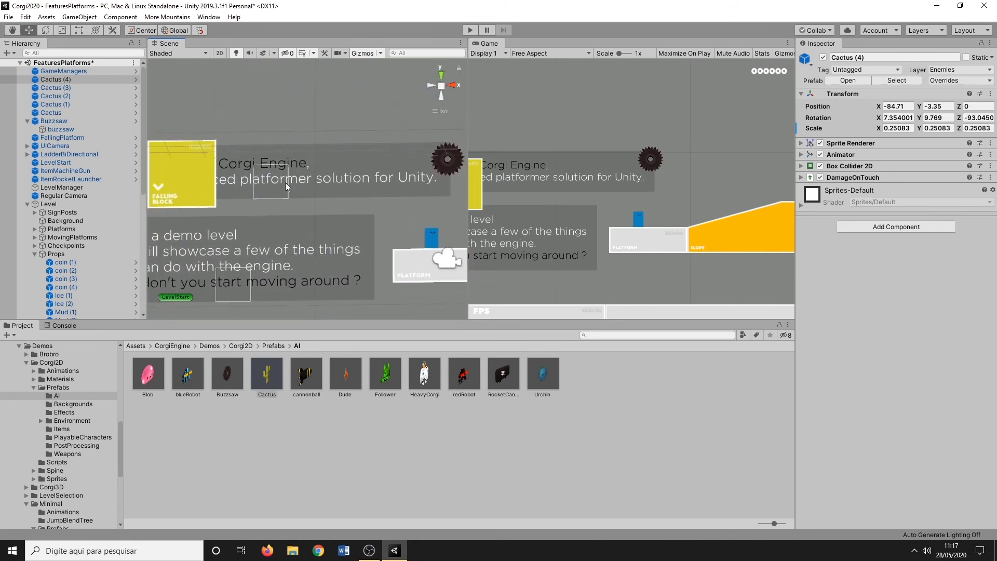
middle_click_drag(185, 233, 217, 227)
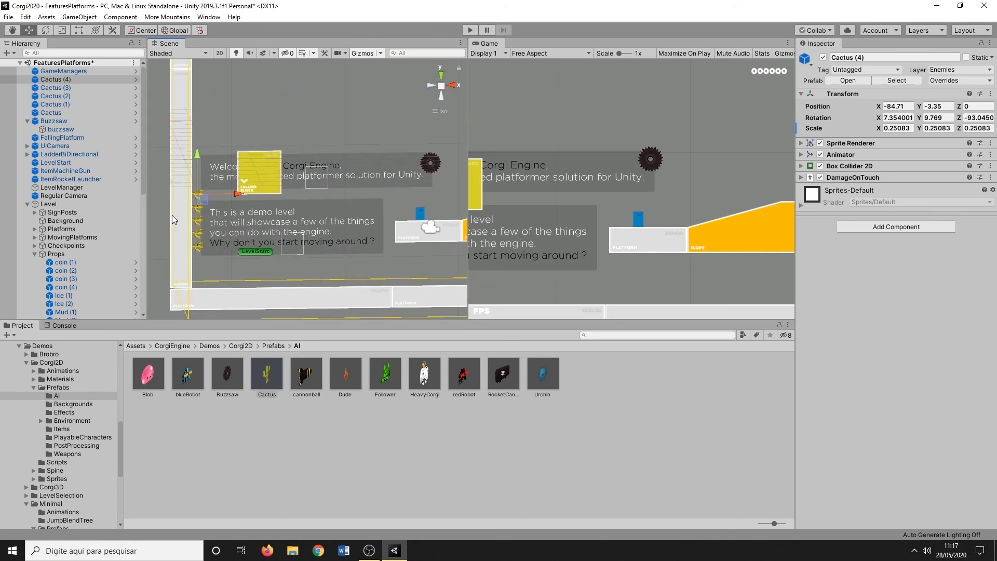
left_click(180, 189)
key("ctrl+d")
left_click_drag(223, 186, 264, 96)
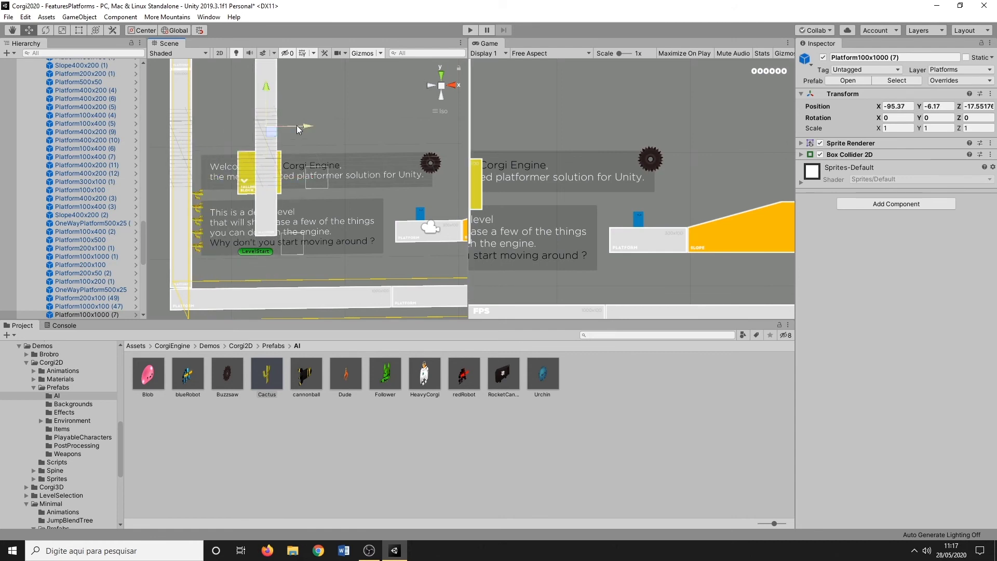
left_click_drag(297, 126, 281, 106)
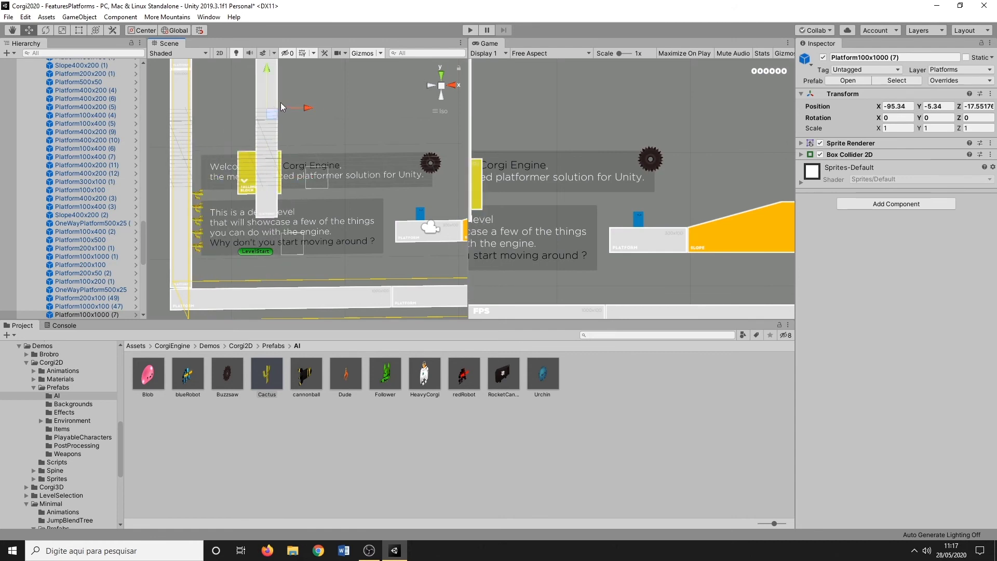
Try selecting the five wall Cactus objects together, first in the scene and again from the object list
left_click(198, 193)
left_click(198, 206, "shift")
left_click(198, 219, "shift")
left_click(199, 232, "shift")
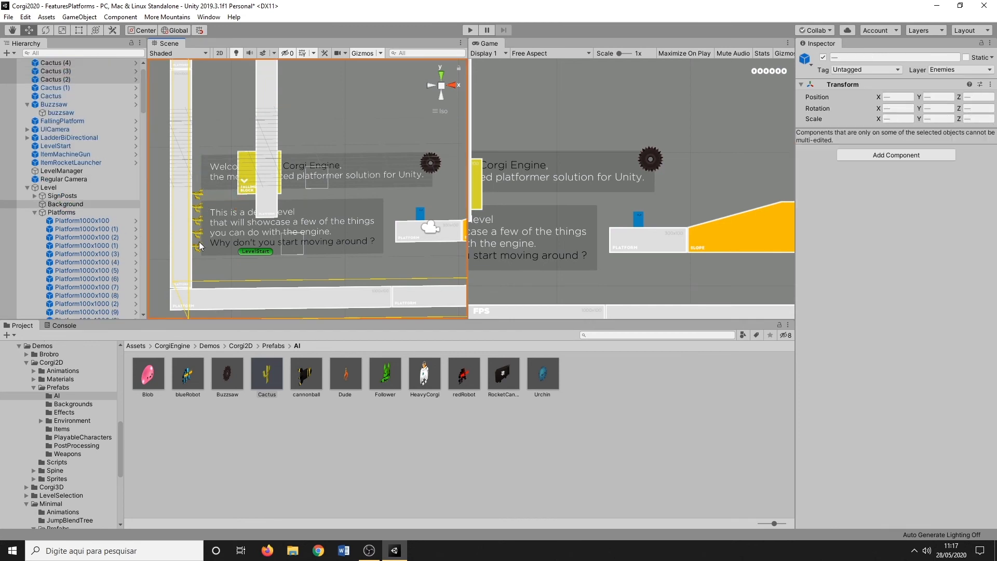
left_click(72, 89)
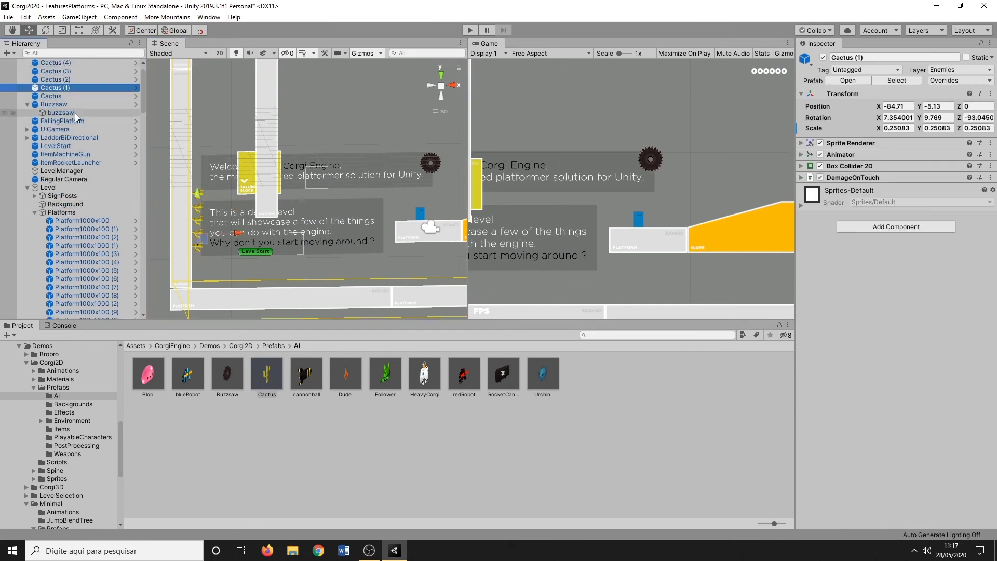
scroll(75, 113, "up", 1)
left_click(61, 112)
left_click(68, 79, "shift")
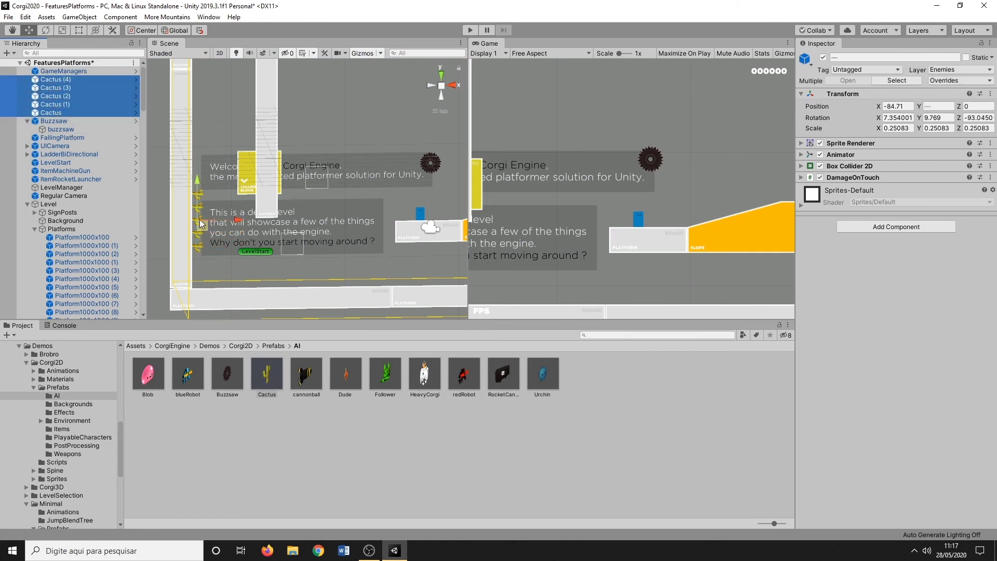
left_click(59, 113)
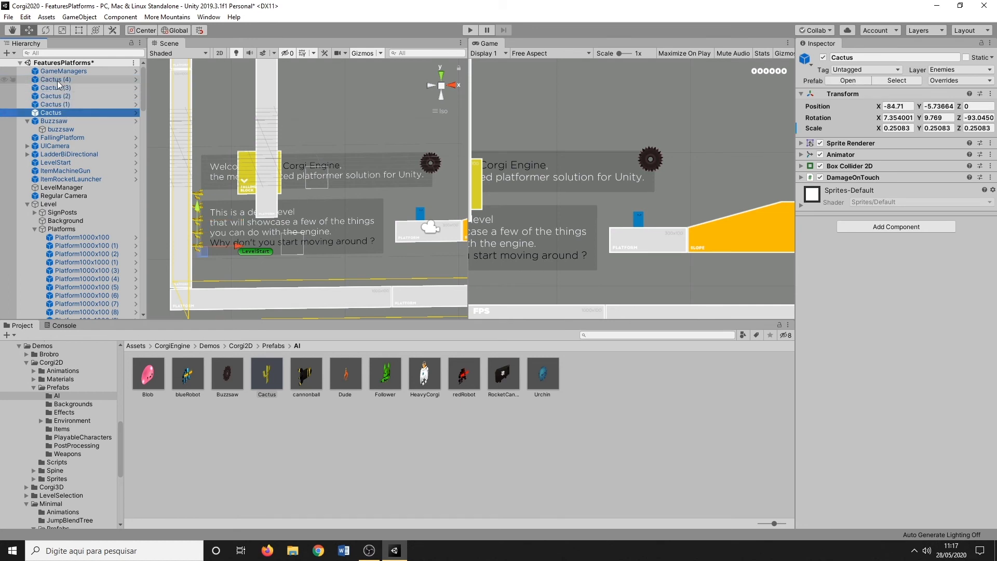
left_click(57, 80)
Create an empty object named CactusAll and place it directly above the Cactus objects in the hierarchy
left_click(111, 16)
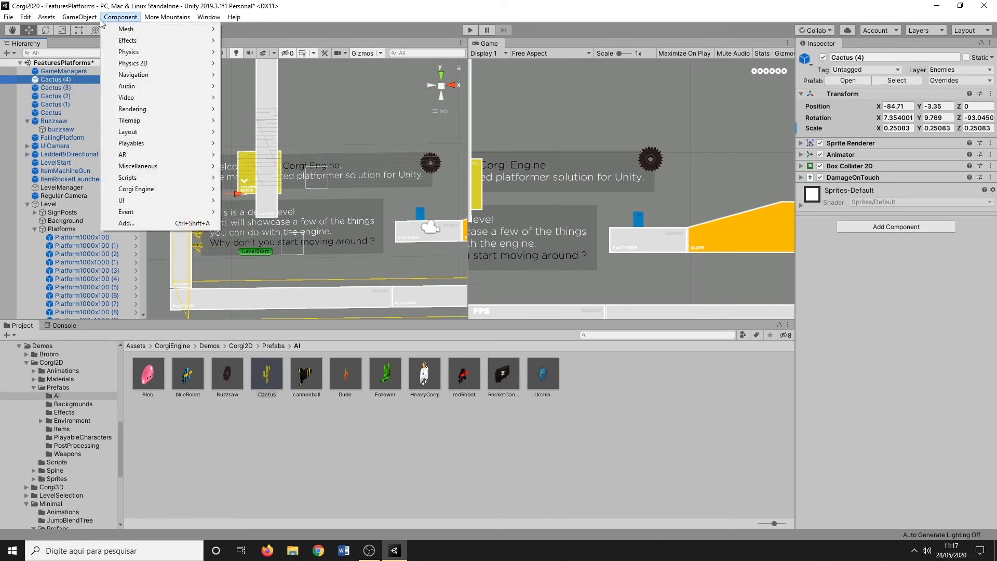
mouse_move(79, 16)
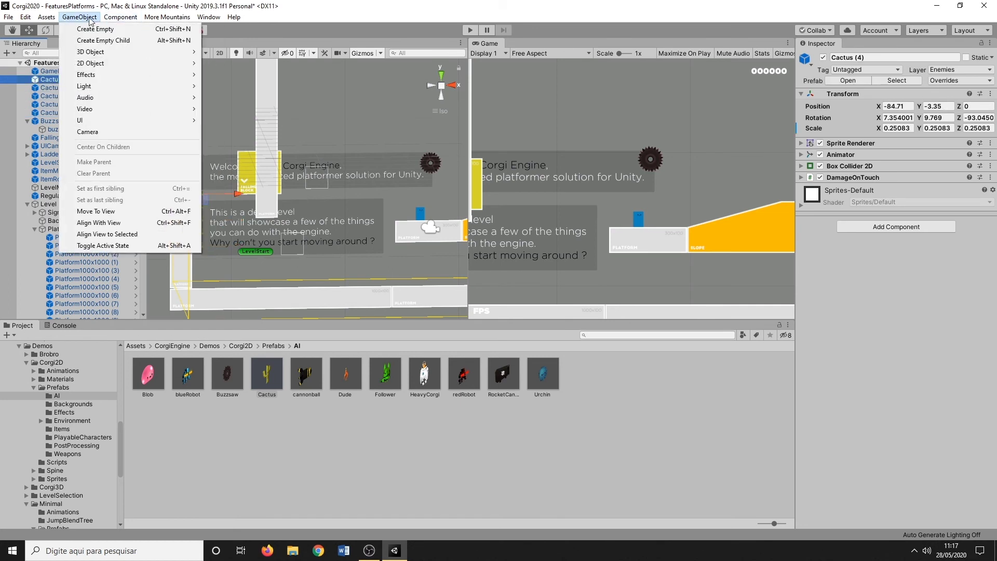
left_click(116, 33)
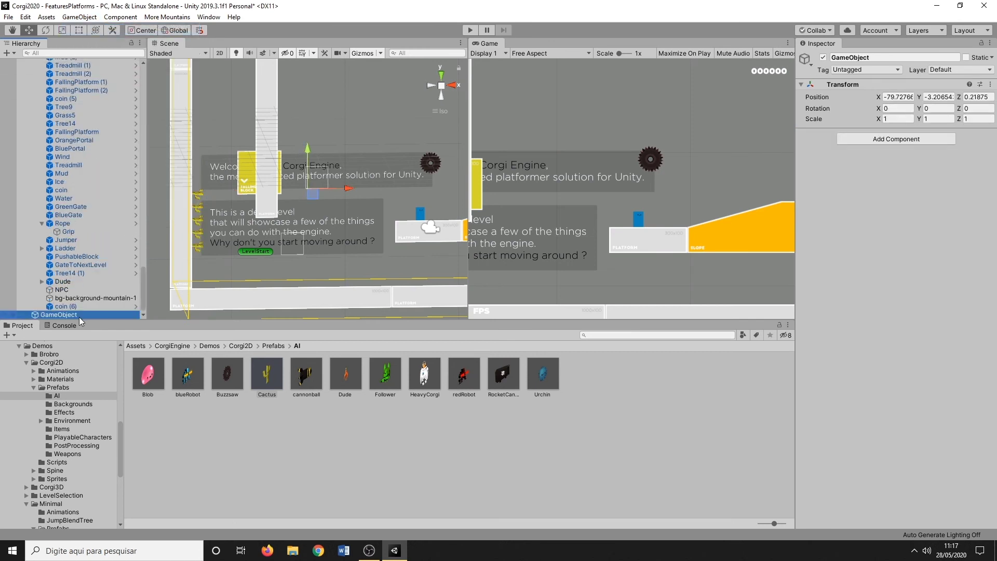
left_click(65, 315)
left_click_drag(51, 316, 61, 74)
Select the five Cactus objects in the hierarchy and make them children of CactusAll
left_click(63, 121)
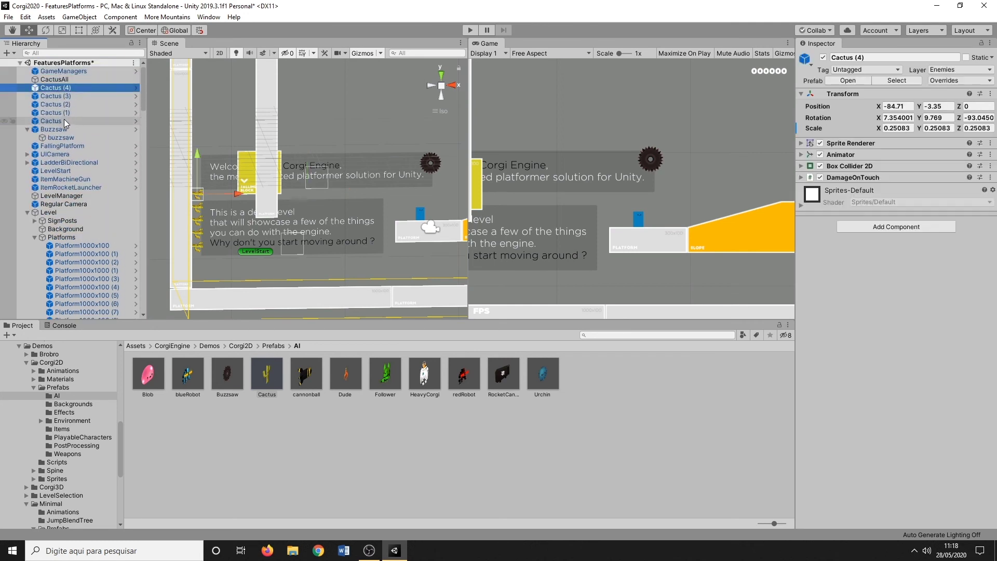
left_click(54, 88, "shift")
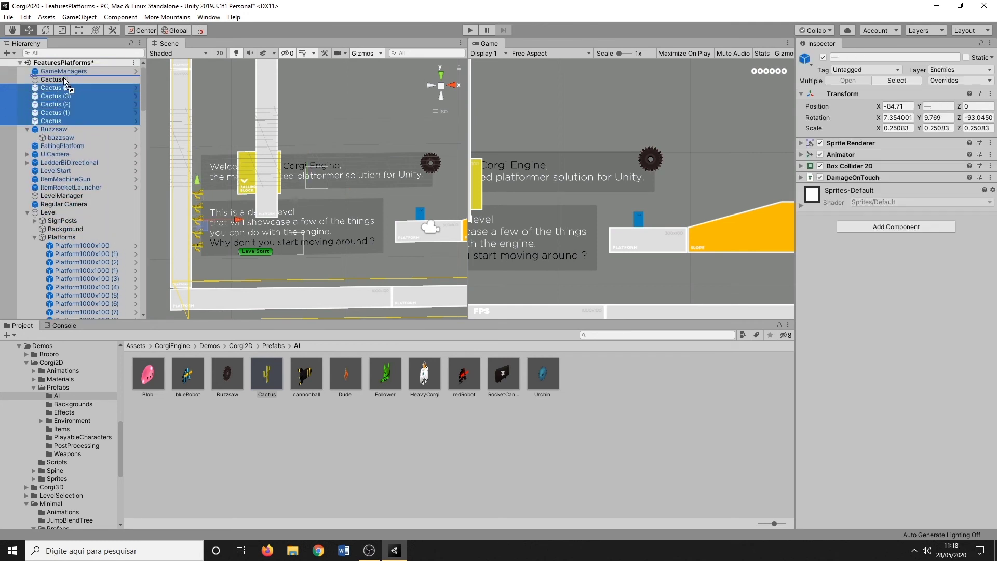
left_click_drag(64, 81, 61, 82)
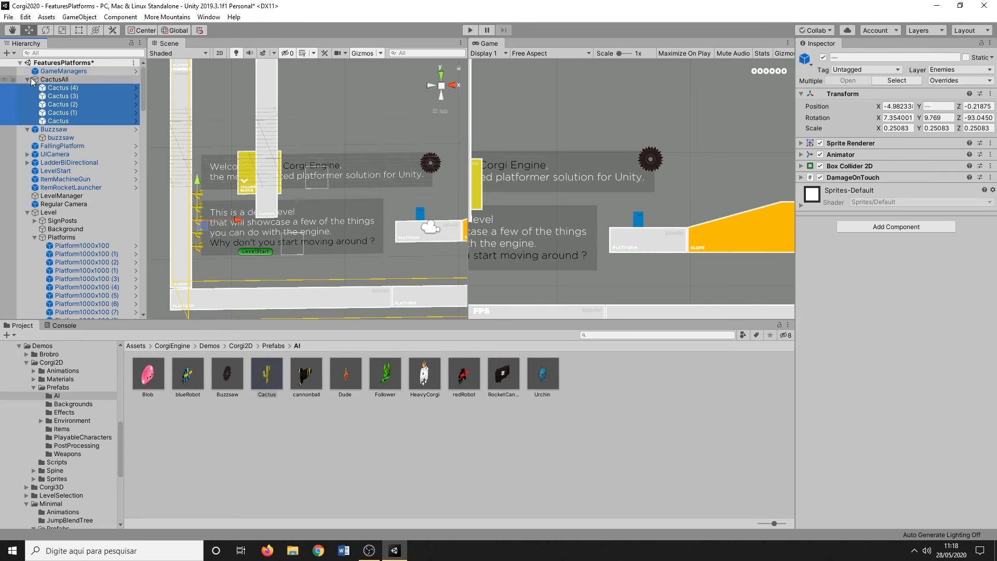
Check the CactusAll grouping by collapsing and expanding it and selecting its five Cactus children
left_click(27, 80)
left_click(27, 79)
left_click(28, 80)
left_click(28, 79)
left_click(72, 95)
left_click(72, 88)
left_click(71, 122, "shift")
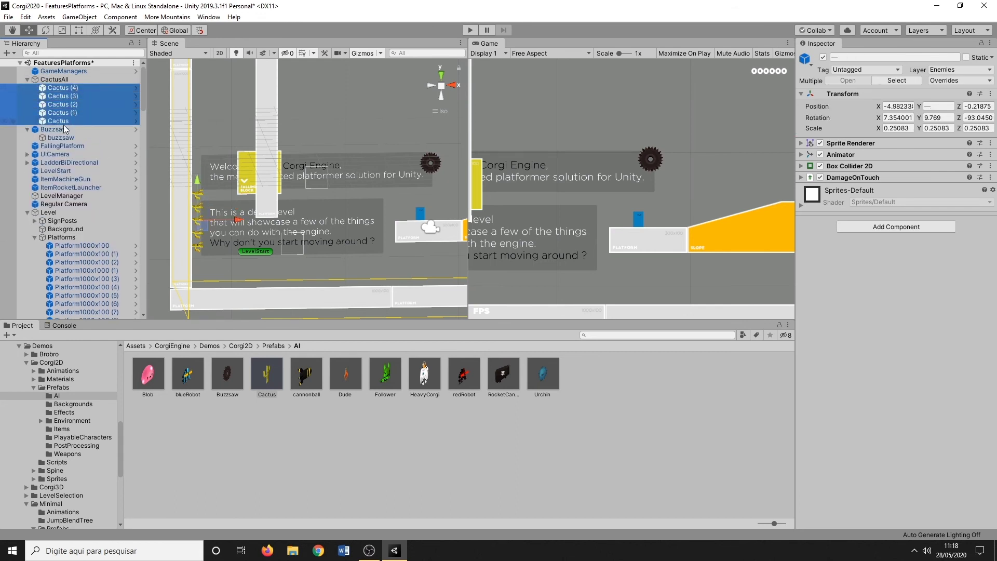
Toggle the CactusAll parent inactive and active several times to test the group, leaving it active
left_click(54, 80)
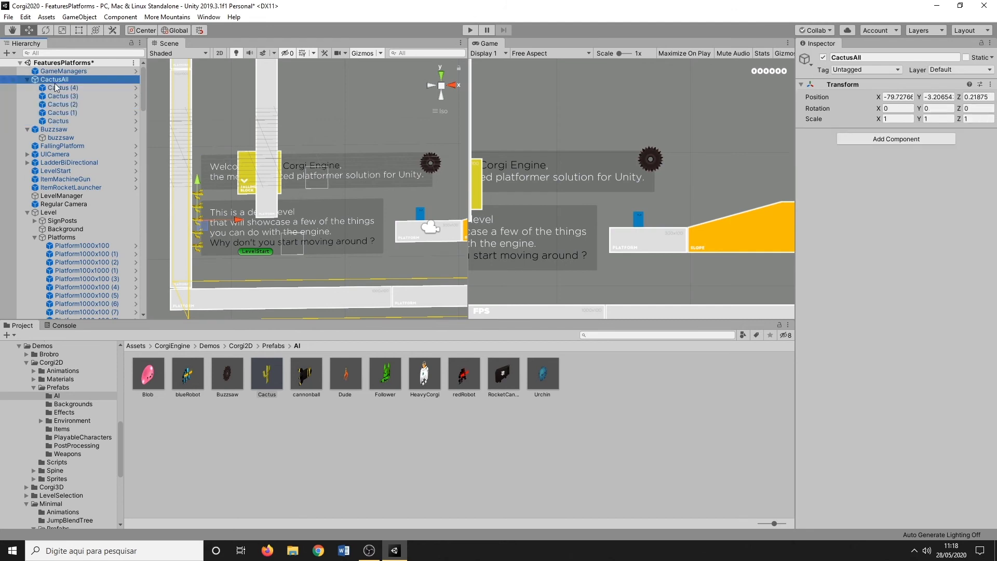
left_click(820, 54)
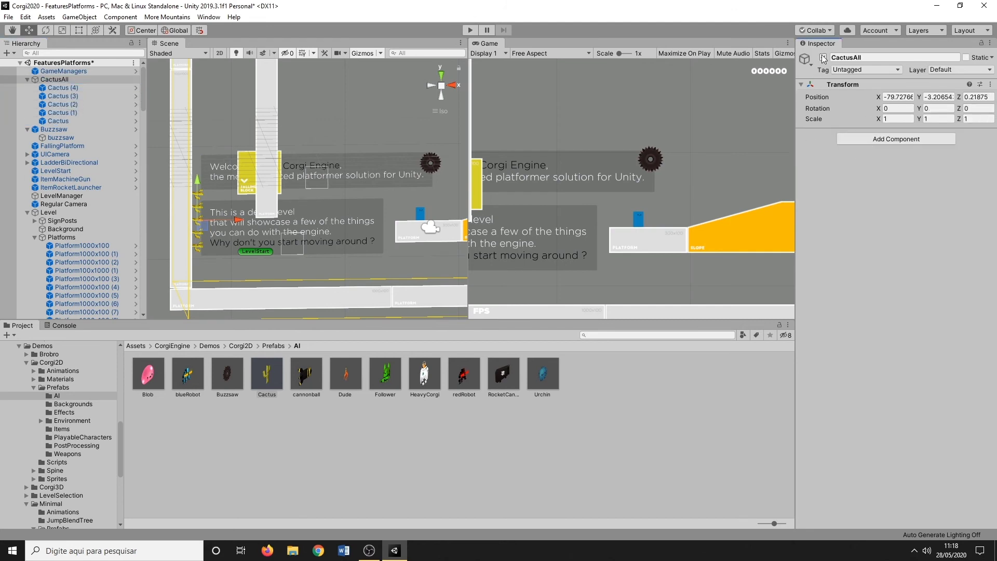
left_click(823, 57)
left_click(823, 58)
left_click(823, 57)
left_click(823, 57)
left_click(823, 57)
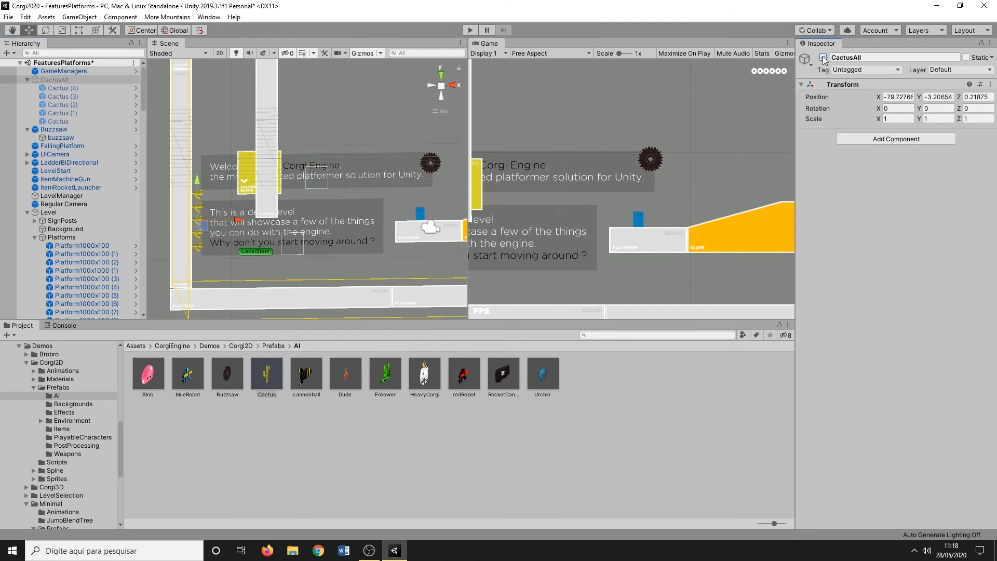
left_click(823, 57)
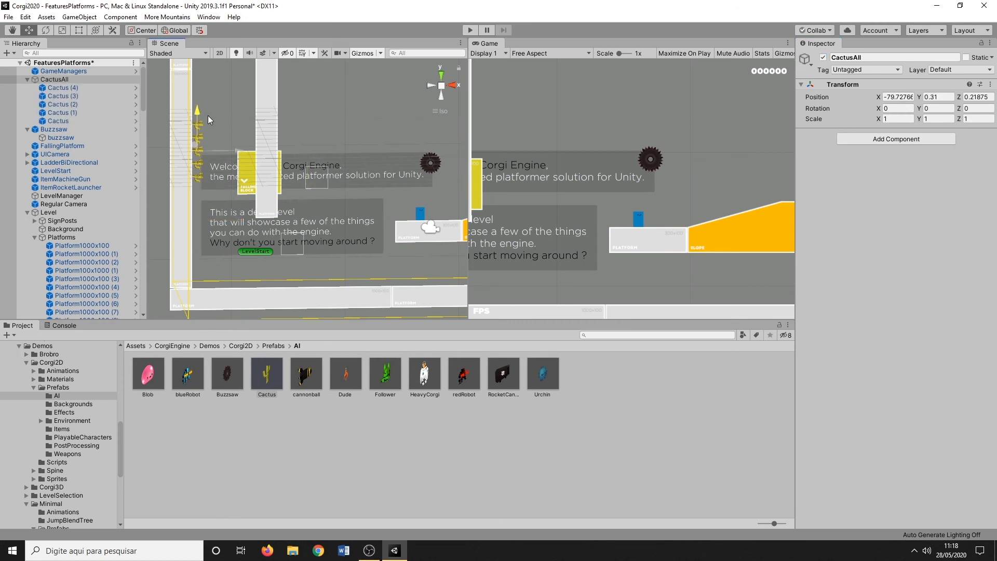
Raise the whole CactusAll group higher up the left wall and collapse Buzzsaw and Level in the hierarchy
left_click_drag(208, 116, 207, 112)
left_click(27, 130)
left_click(28, 212)
left_click(29, 205)
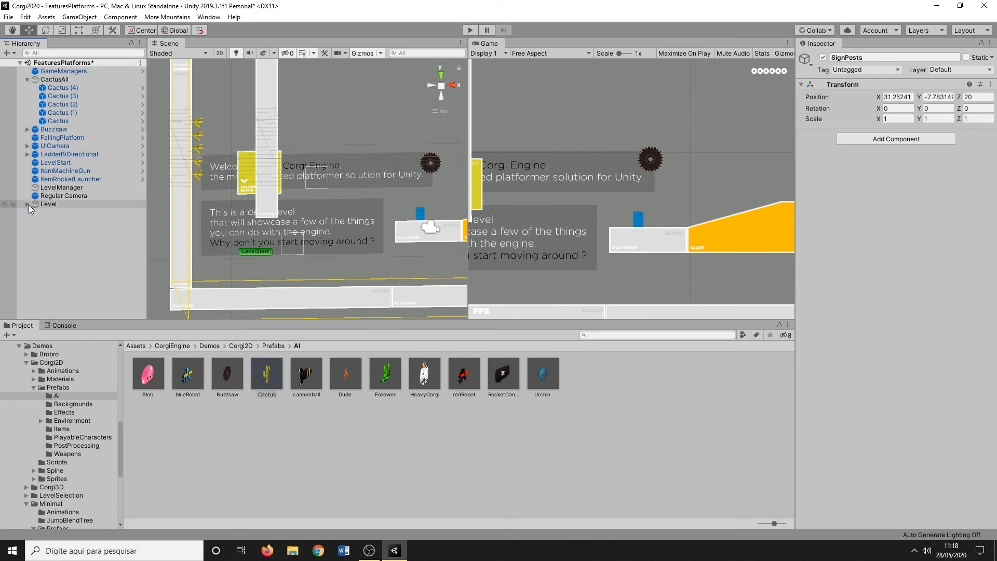
left_click(55, 78)
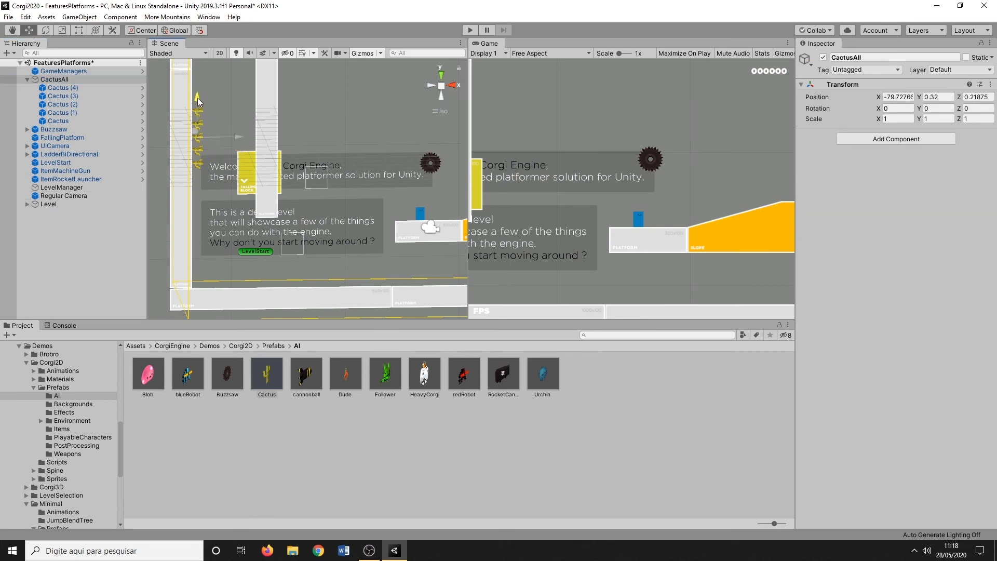
Shift the FallingPlatform horizontally away from the hanging wall, to X about -76.97
left_click(279, 180)
left_click_drag(300, 172, 405, 170)
Playtest wall-jumping between the two tall walls past the raised cacti, and stop the game
left_click(470, 30)
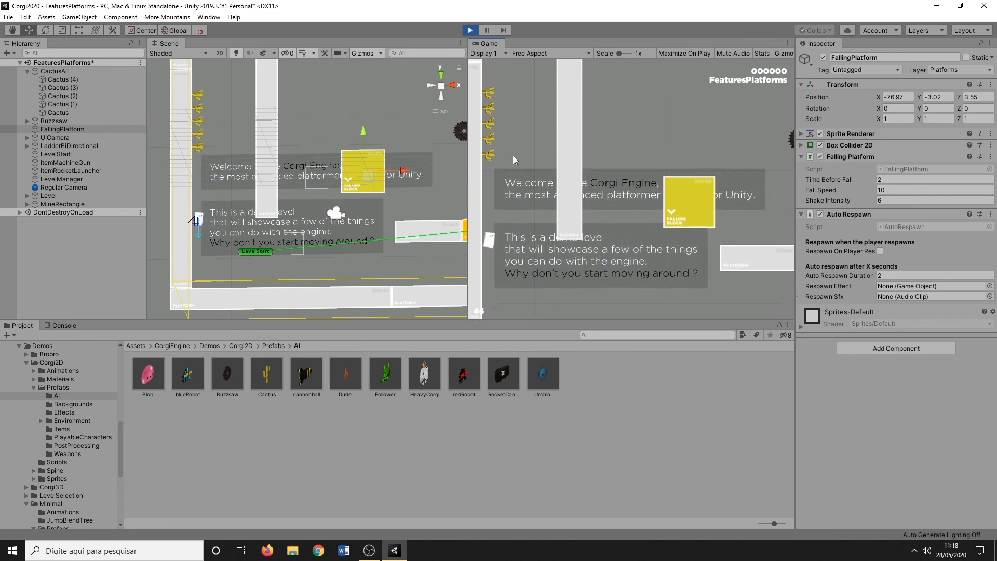
key("space")
key("Left")
key("space")
key("space")
key("space")
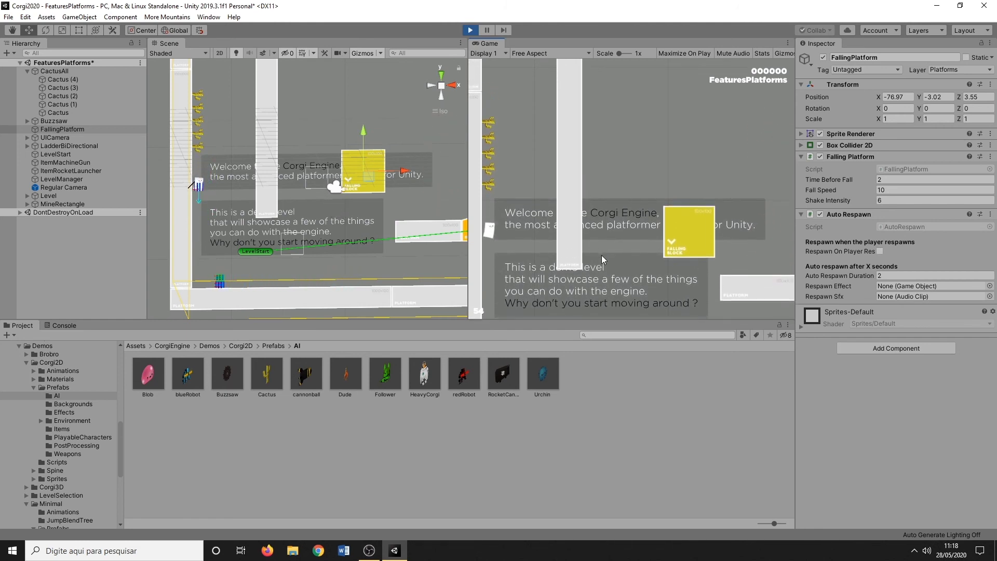
key("space")
key("space")
key("space")
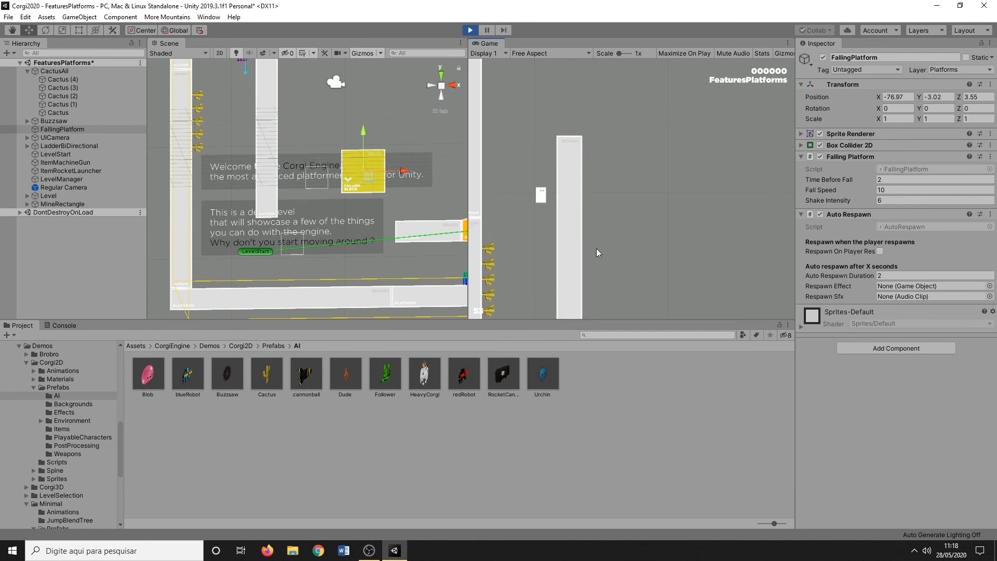
key("Left")
key("Right")
key("Left")
key("space")
key("space")
key("space")
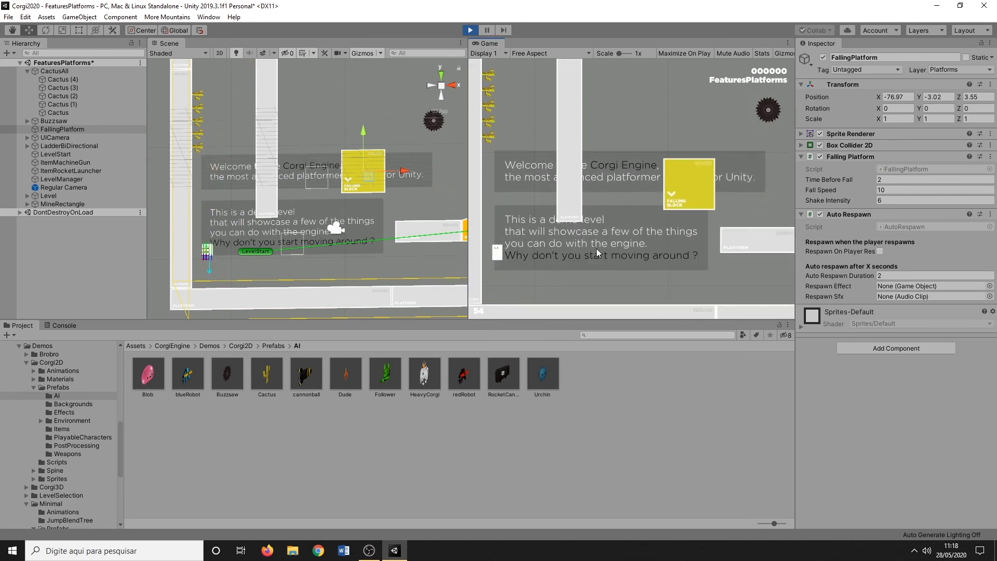
key("space")
key("space")
key("space")
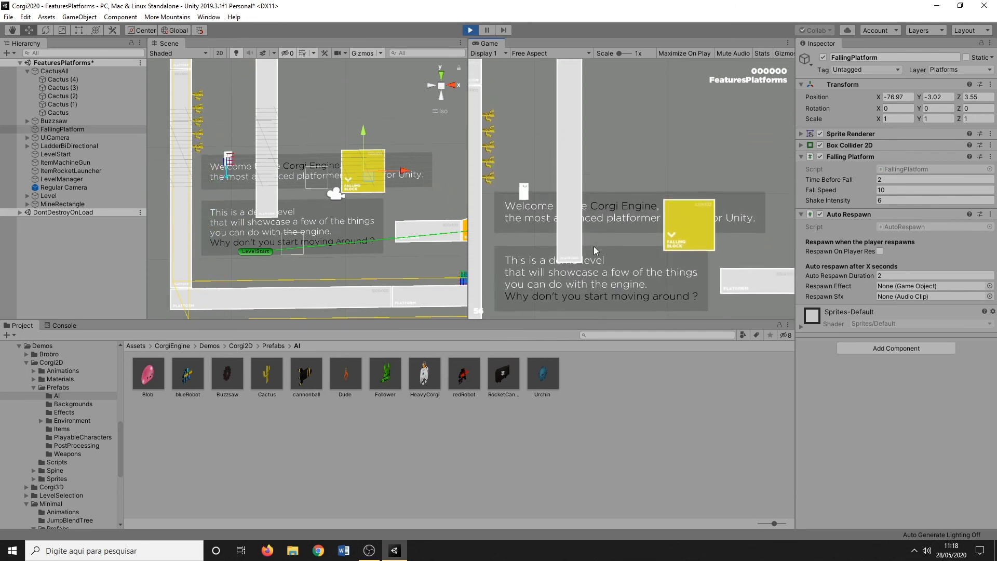
key("space")
key("space")
key("space")
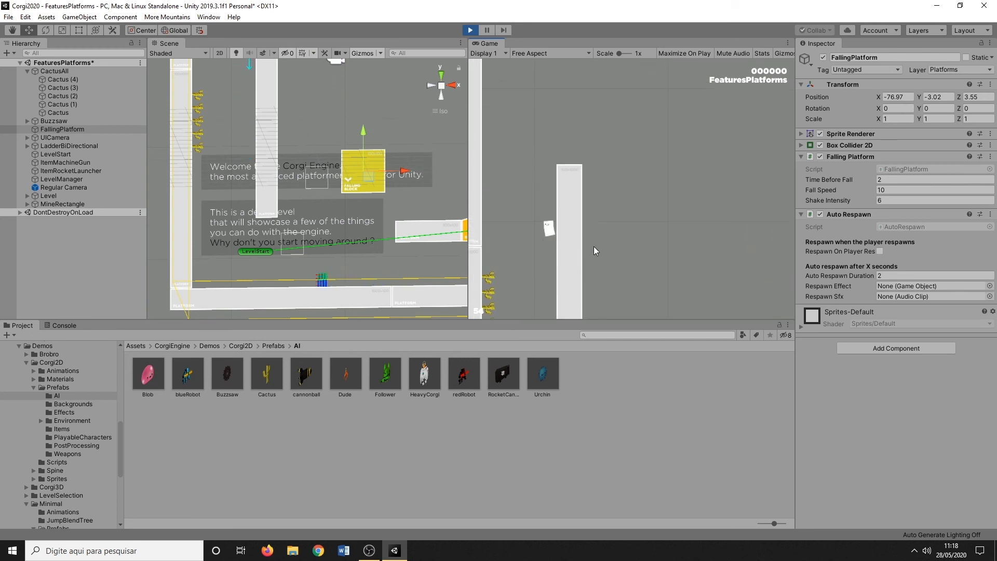
key("Left")
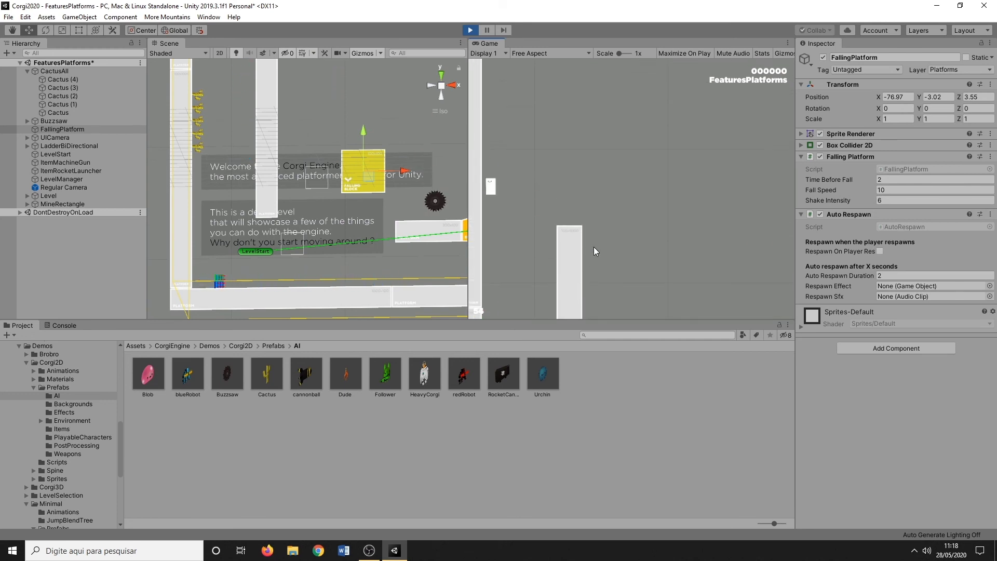
key("ctrl+p")
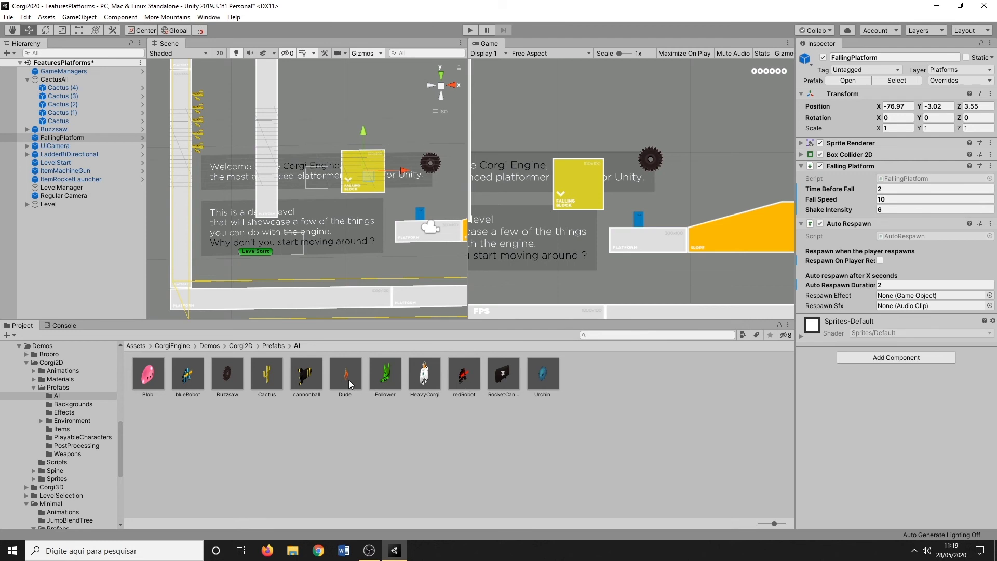
Browse the Corgi3D AI prefabs and the Corgi2D Environment prefabs, and return to the Corgi2D AI prefabs folder
scroll(52, 410, "down", 5)
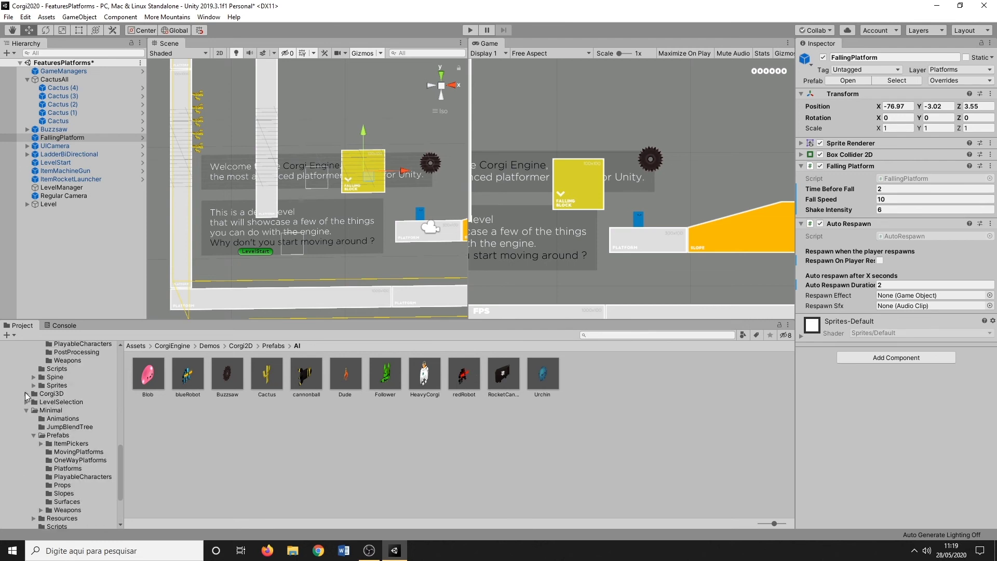
left_click(26, 394)
left_click(58, 427)
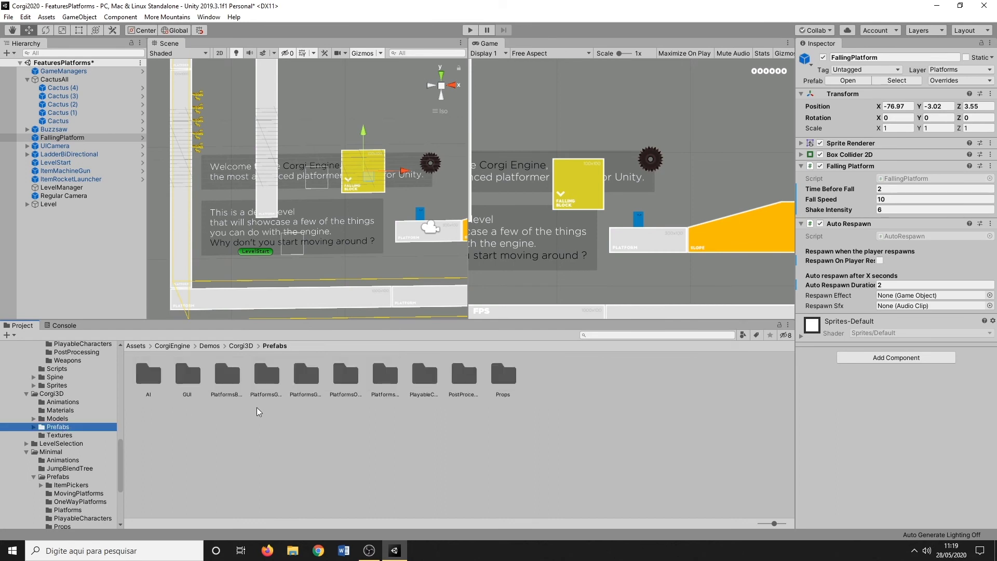
double_click(153, 375)
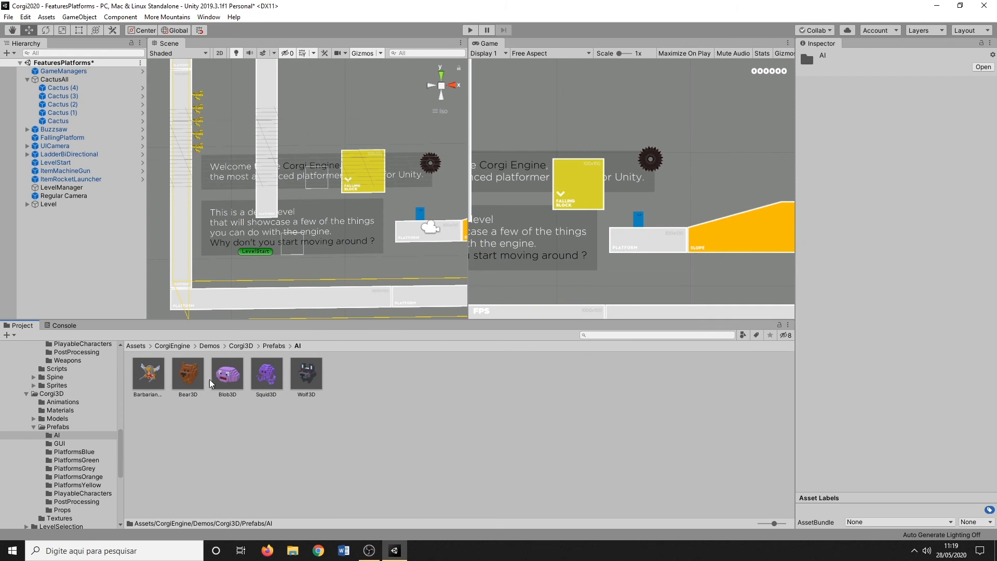
scroll(62, 396, "up", 3)
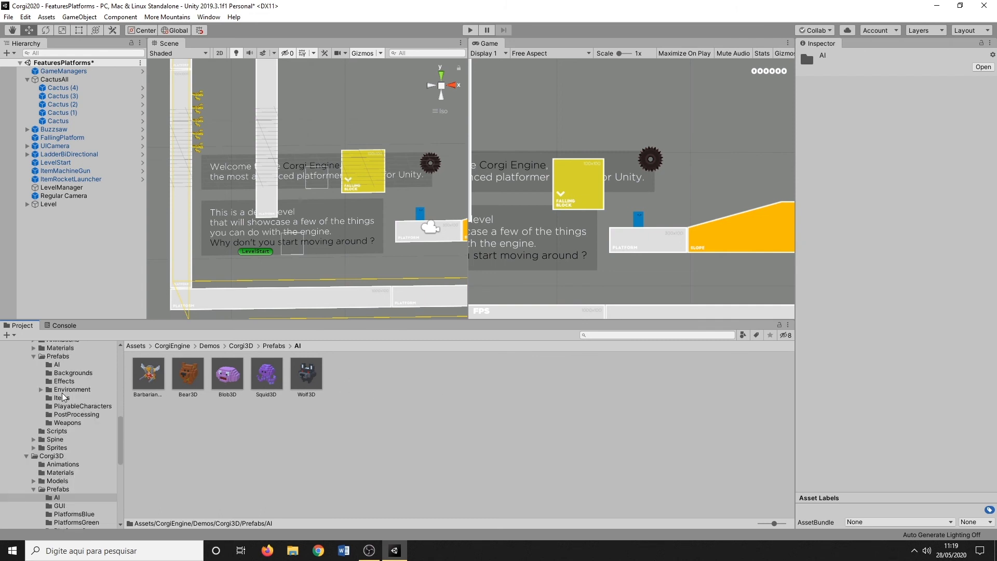
left_click(72, 390)
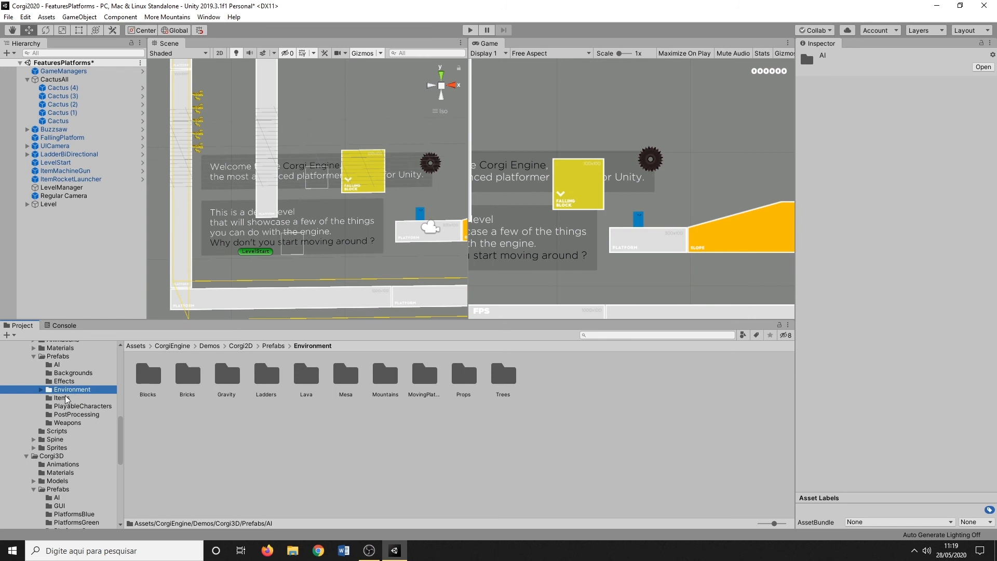
left_click(58, 357)
left_click(60, 364)
Place a RocketCannon prefab on the platform at the high end of the orange slope, at X about -67.52 and Y about -3.64
scroll(372, 220, "down", 6)
middle_click_drag(447, 290, 339, 284)
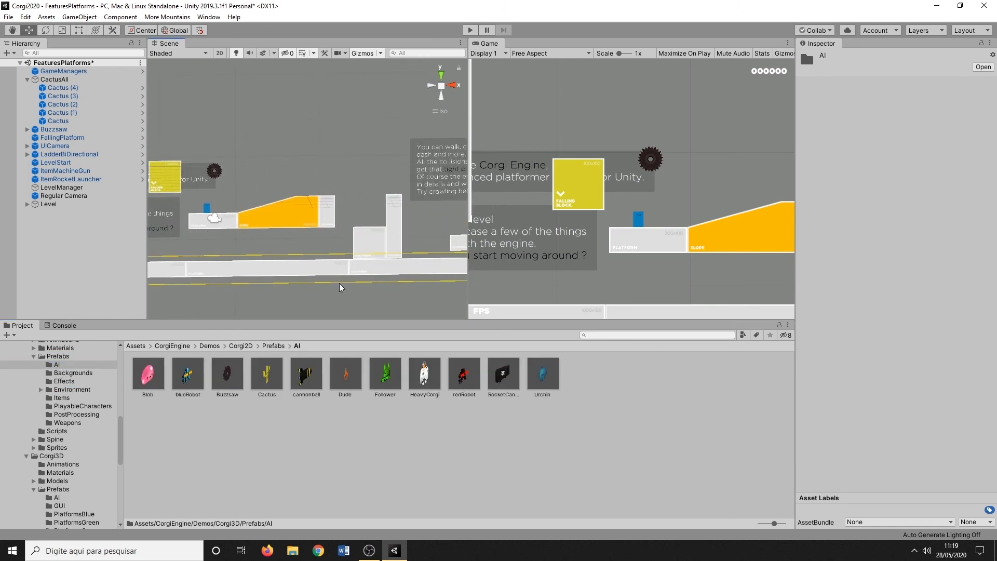
left_click_drag(494, 390, 319, 185)
middle_click_drag(290, 206, 331, 206)
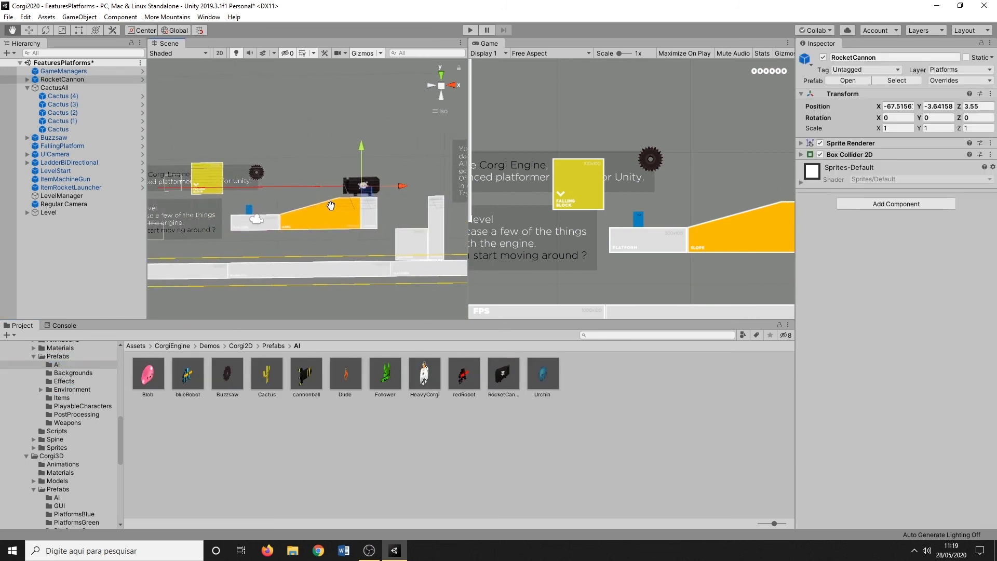
Inspect the RocketCannon's ProjectileSpawner and move its Destination toward the wall cacti, to X -16.01 and Y 2.82
left_click(26, 79)
left_click(65, 89)
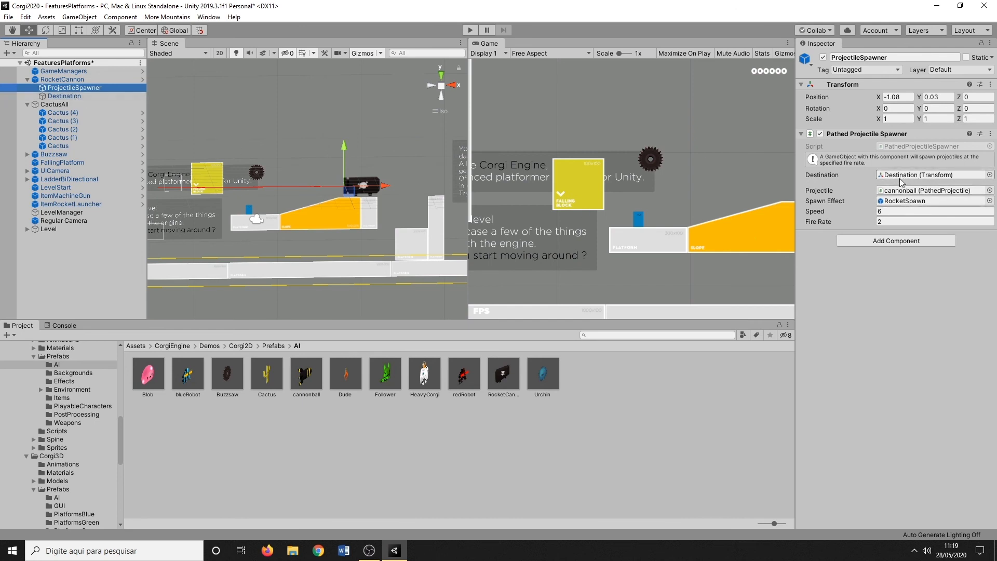
double_click(57, 96)
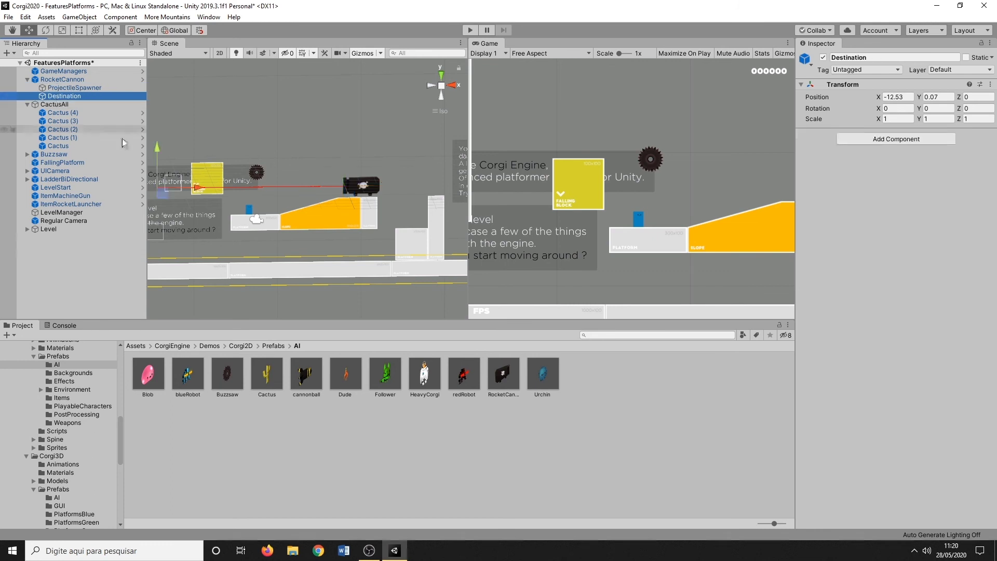
left_click_drag(206, 159, 188, 115)
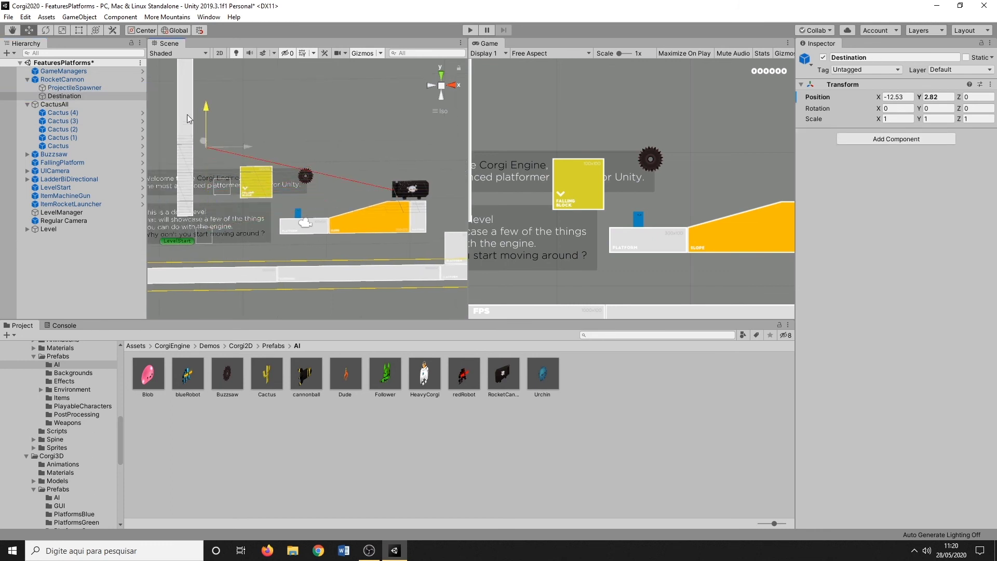
left_click_drag(240, 147, 181, 143)
middle_click_drag(194, 146, 313, 158)
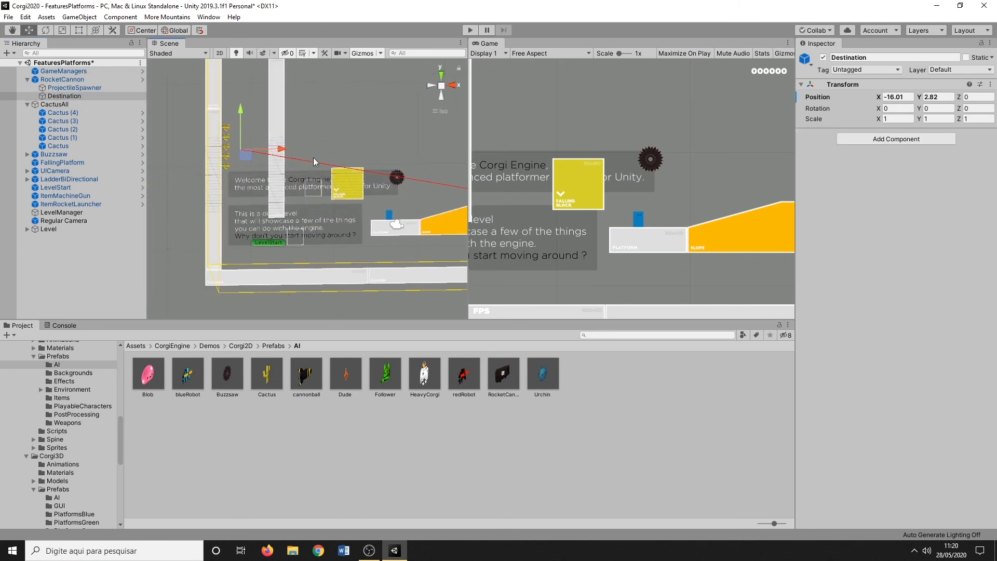
Run the game and try Speed values of 50 and 10 on the RocketCannon's ProjectileSpawner
left_click(470, 30)
left_click(69, 74)
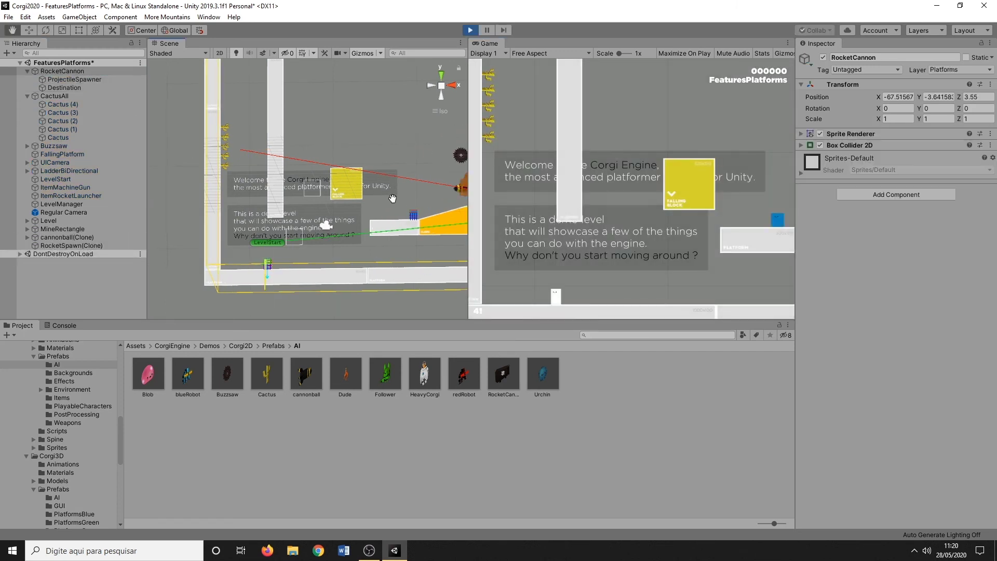
middle_click_drag(393, 197, 287, 195)
left_click(81, 80)
left_click(891, 209)
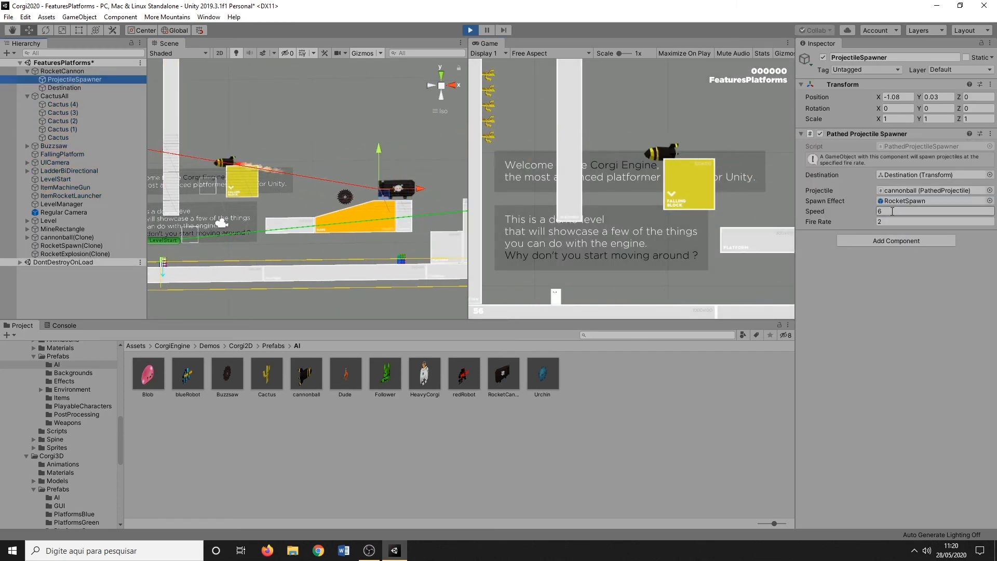
type("50")
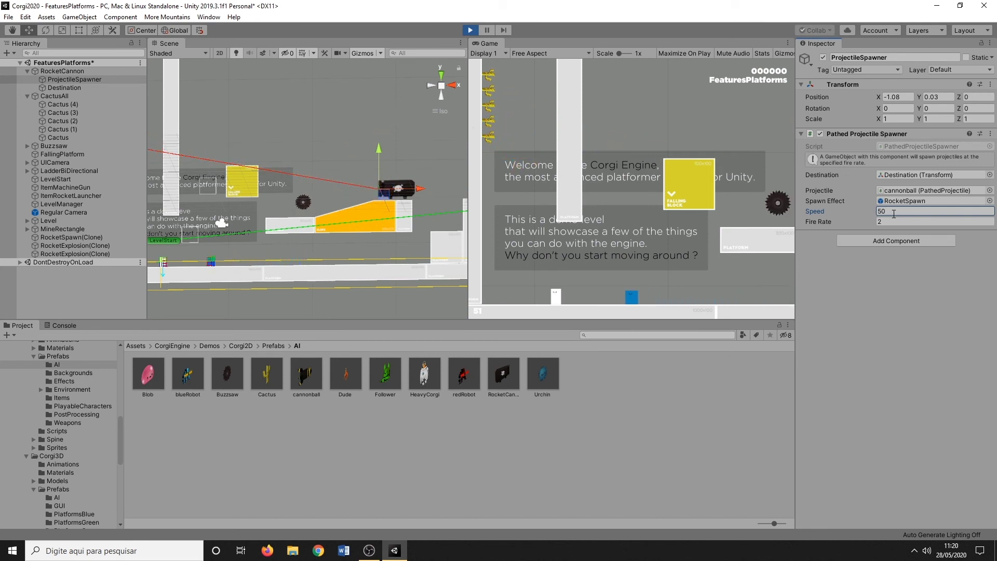
double_click(885, 212)
type("10")
Try Fire Rate values of 0.1, 0.5 and 0.8 on the ProjectileSpawner while the game runs
left_click(883, 222)
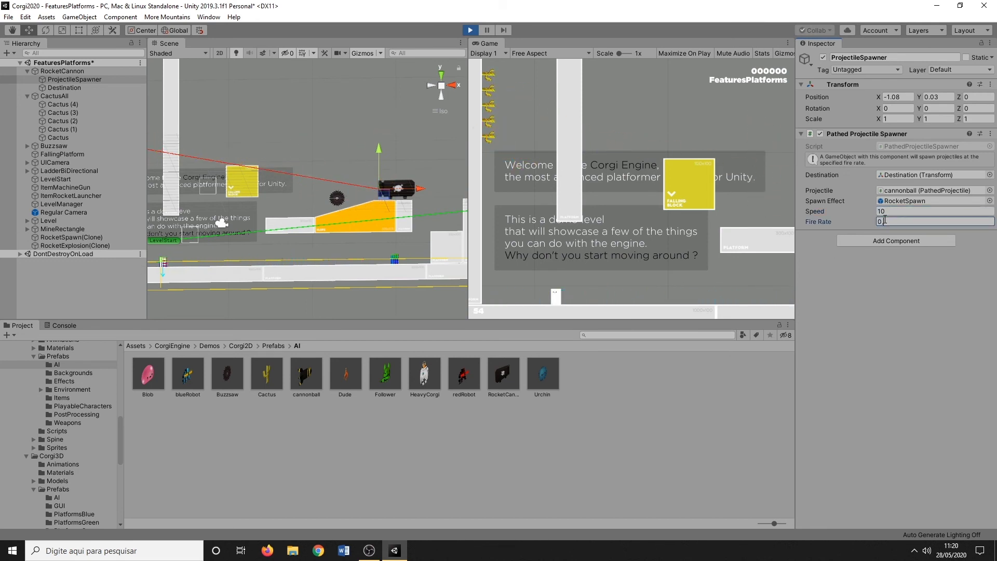
type("0.1")
double_click(894, 221)
type("5")
double_click(895, 221)
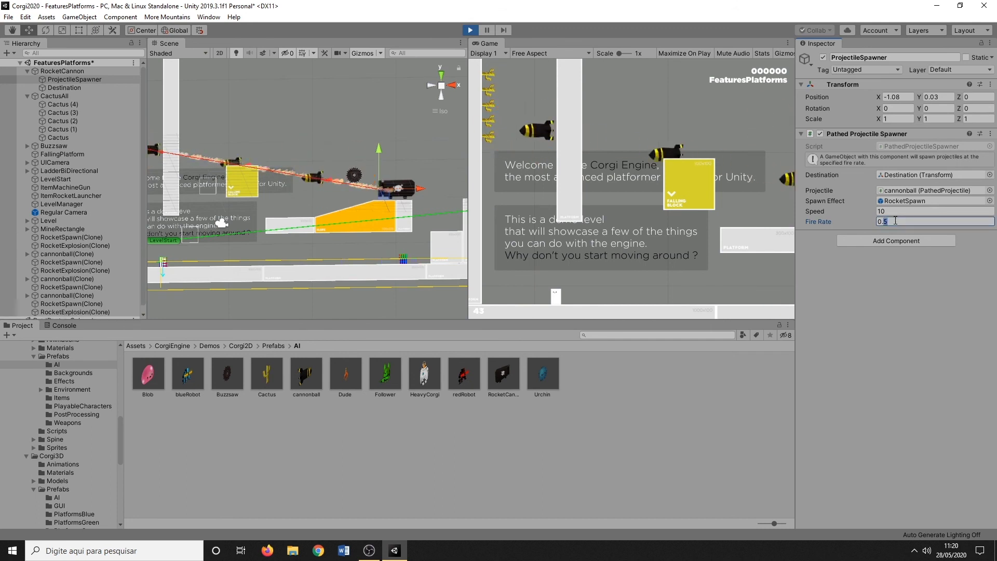
type("8")
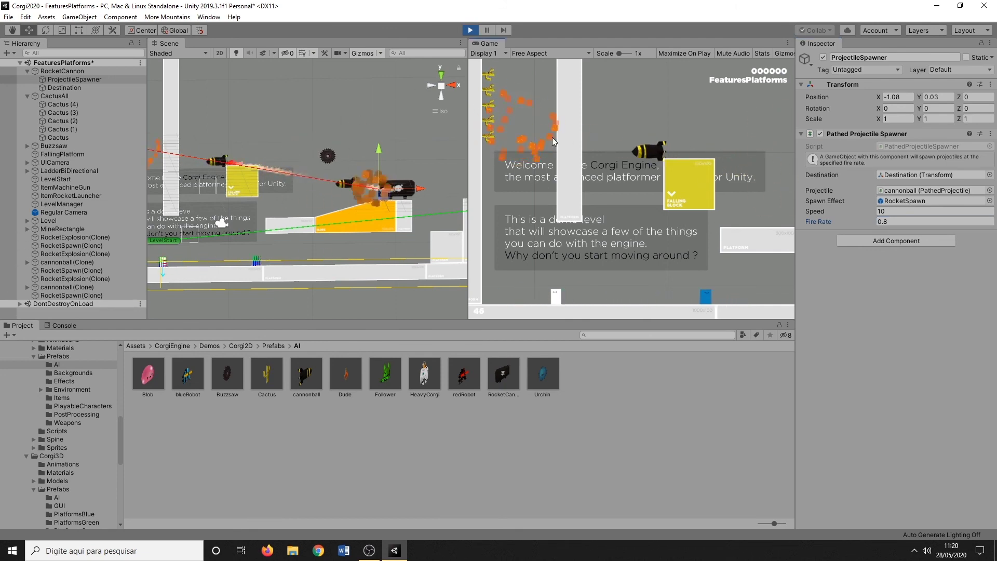
Inspect the Pathed Projectile, DamageOnTouch and Health settings of a fired cannonball clone and stop the game
left_click(249, 166)
scroll(874, 275, "down", 5)
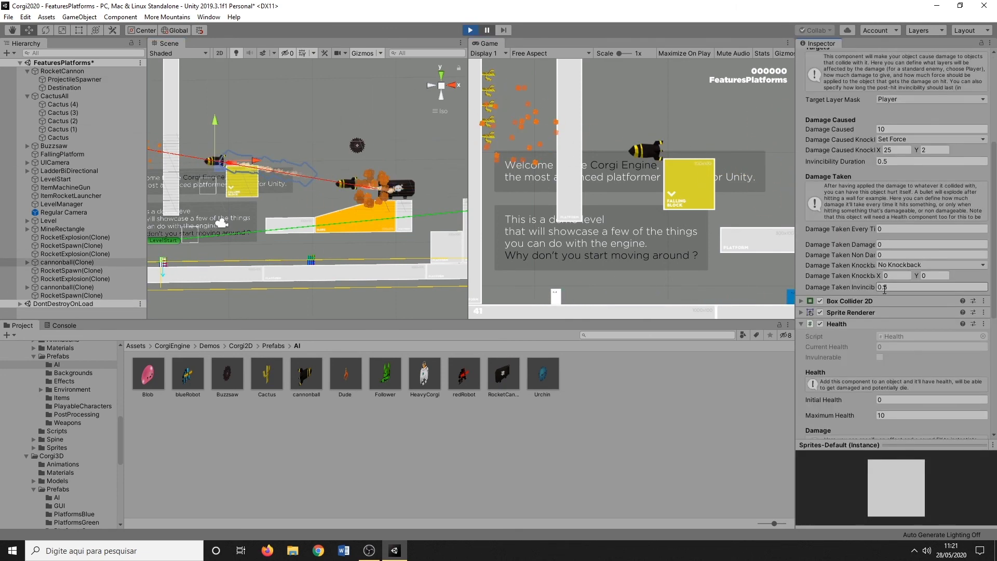
scroll(853, 159, "up", 5)
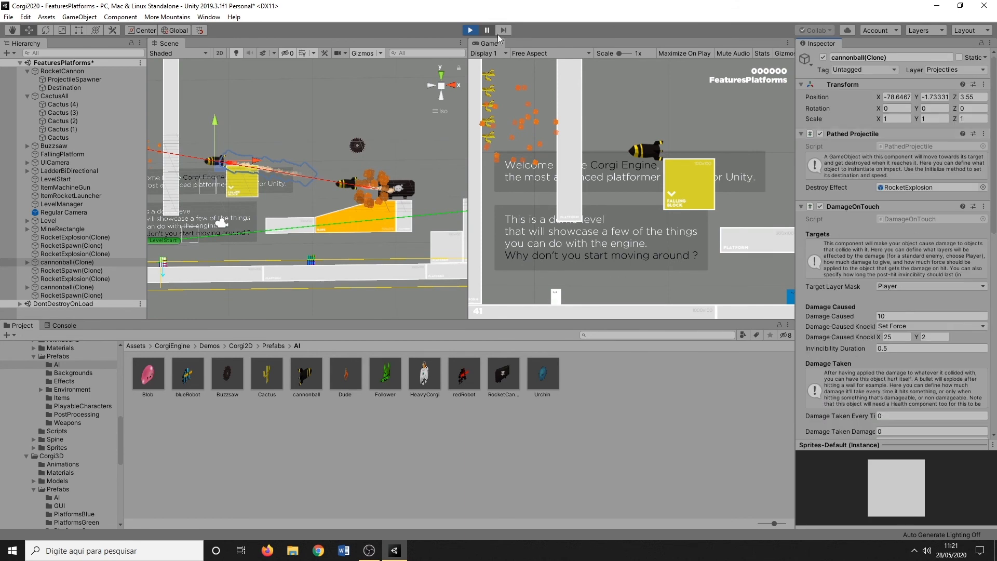
left_click(470, 30)
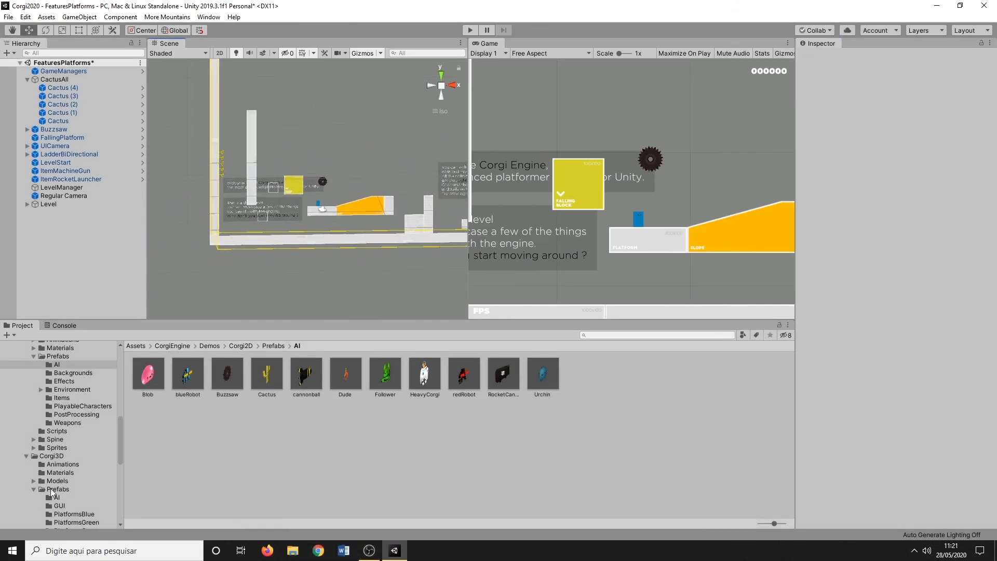
Look through the Corgi3D Prefabs folder and survey the level's platforms from the start area to its far obstacles and back
left_click(56, 489)
middle_click_drag(457, 217, 357, 217)
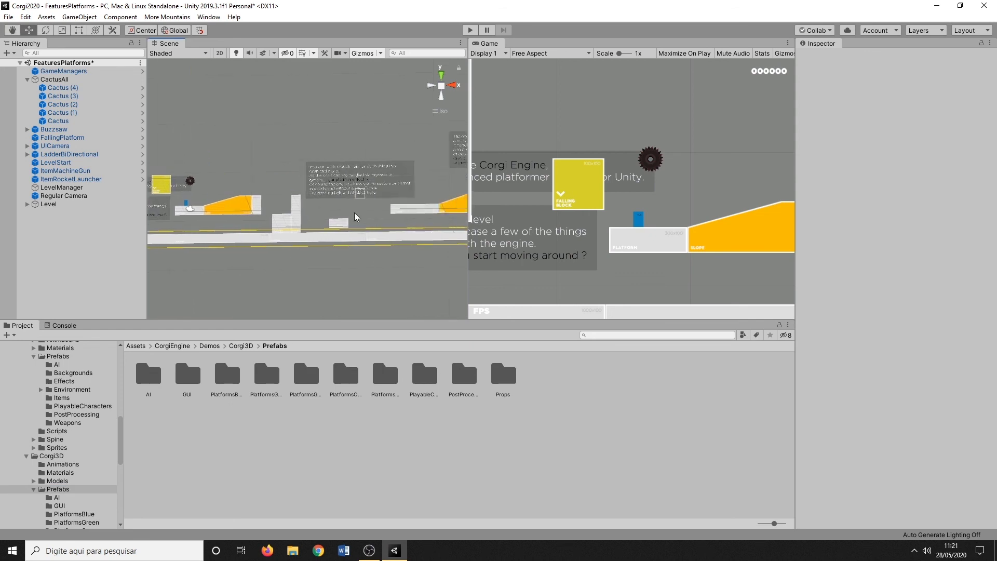
scroll(356, 216, "down", 5)
middle_click_drag(452, 204, 300, 207)
middle_click_drag(404, 206, 435, 224)
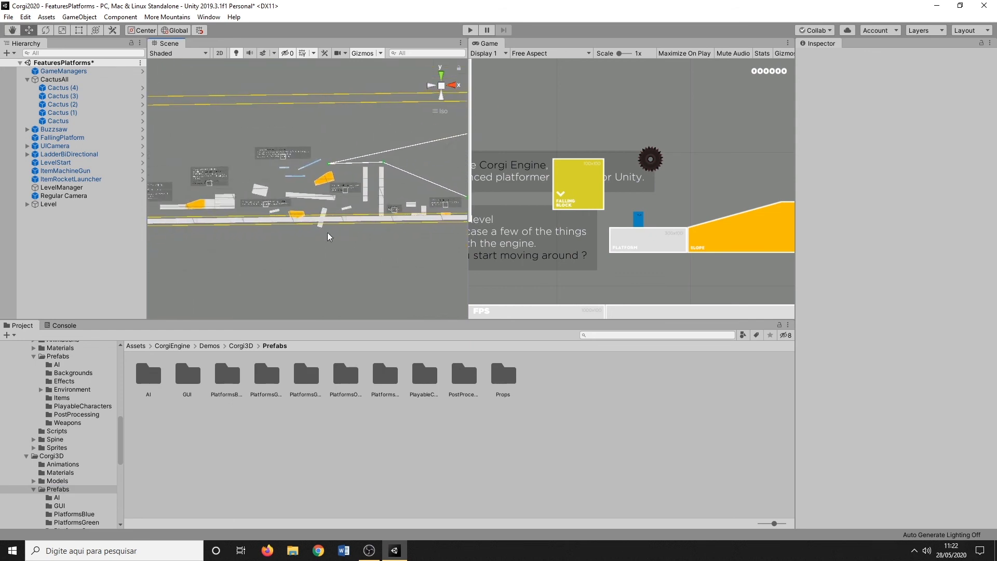
middle_click_drag(260, 231, 322, 231)
middle_click_drag(231, 216, 324, 224)
middle_click_drag(205, 239, 249, 239)
scroll(250, 239, "up", 4)
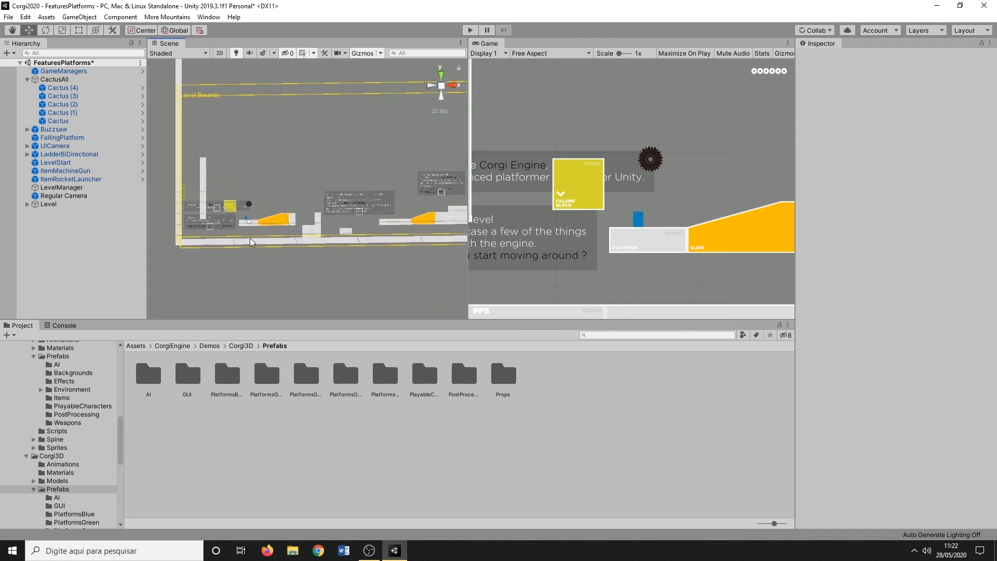
scroll(250, 241, "up", 8)
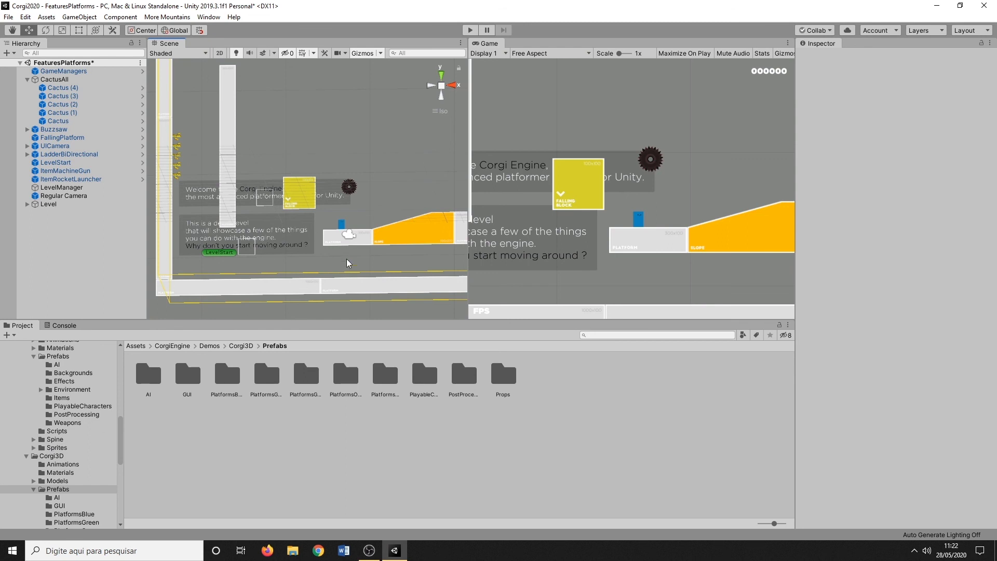
middle_click_drag(250, 252, 299, 238)
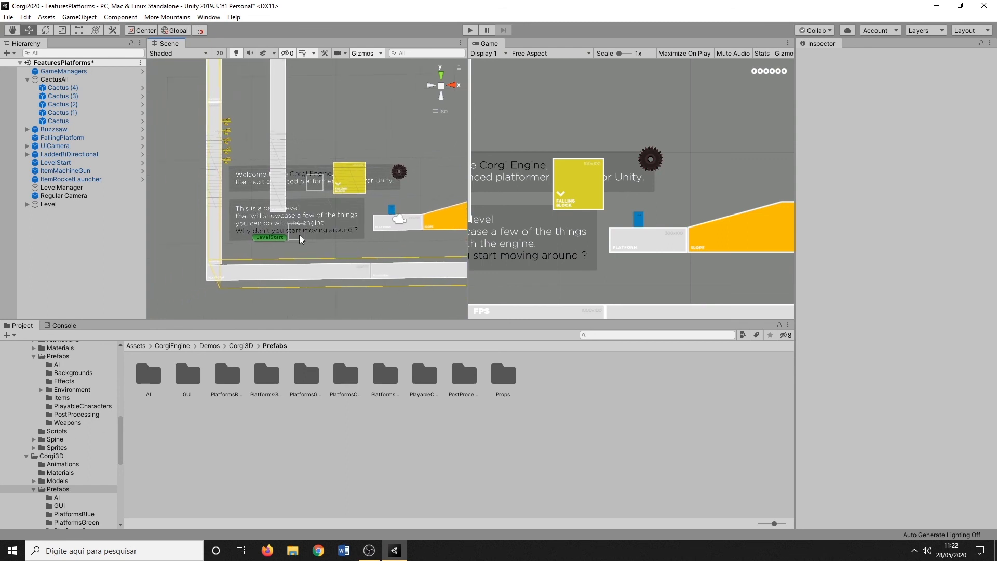
Move the floor platform below LevelStart freely out of line with its neighbour, to about X -94.89 and Y -14.29
left_click(310, 272)
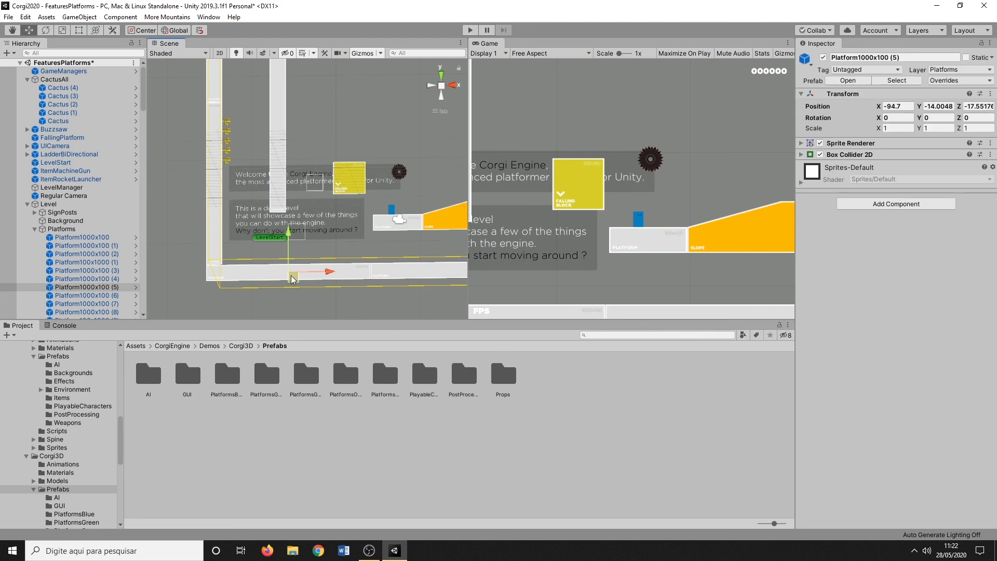
middle_click_drag(348, 296, 326, 249, "shift")
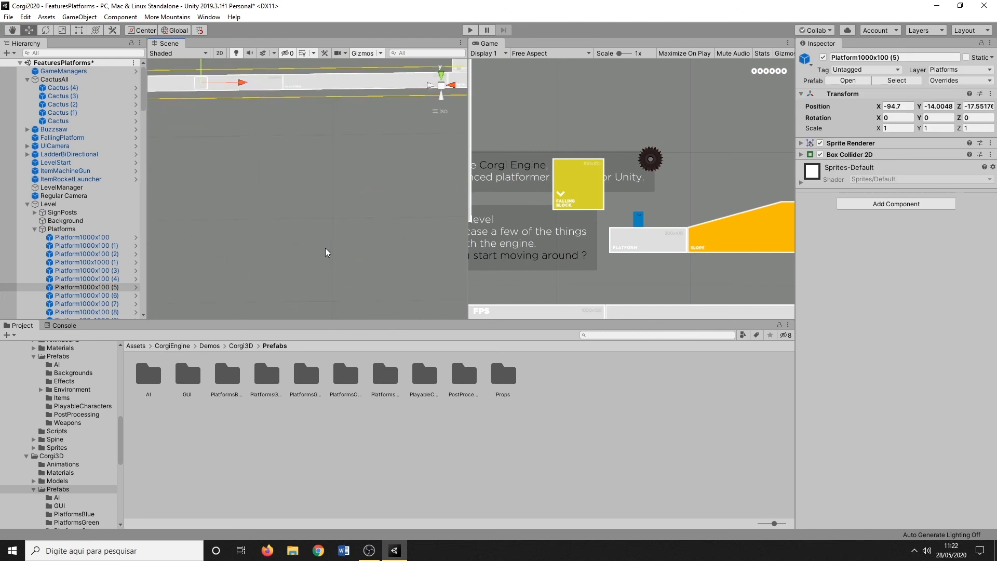
scroll(331, 224, "down", 5)
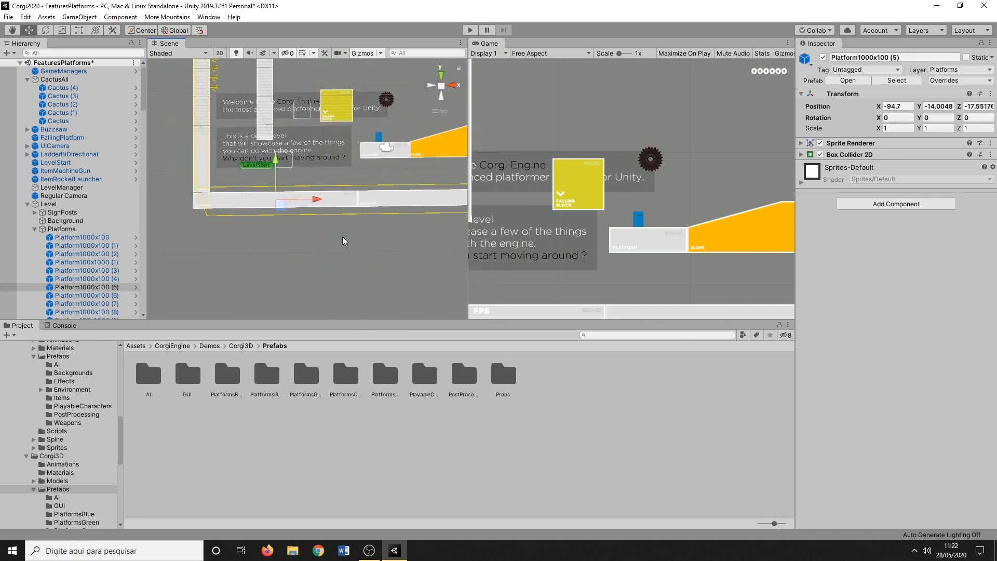
mouse_move(280, 204)
left_mouse_down()
mouse_move(340, 218)
mouse_move(283, 251)
mouse_move(279, 214)
left_mouse_up()
scroll(325, 251, "up", 12)
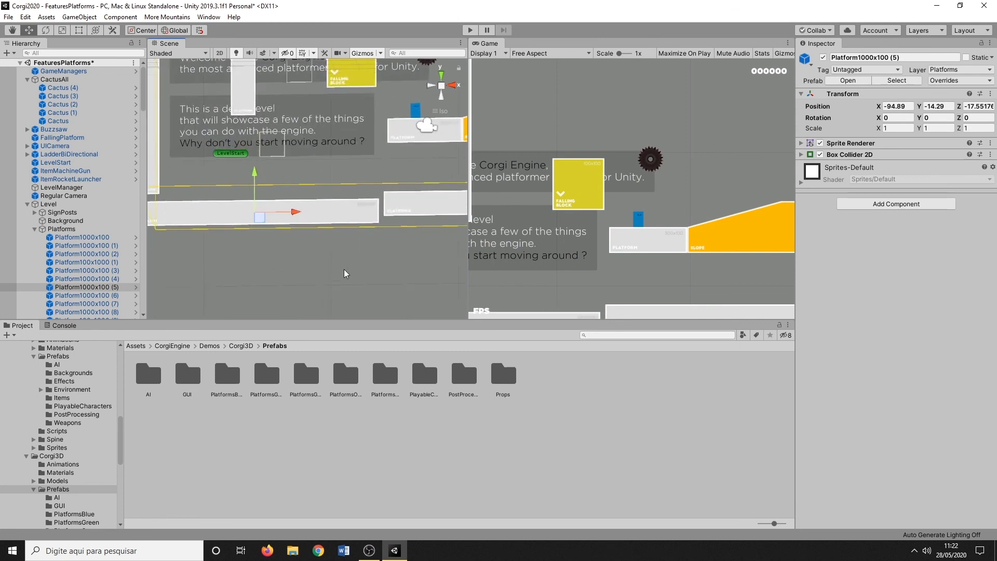
middle_click_drag(397, 272, 341, 263)
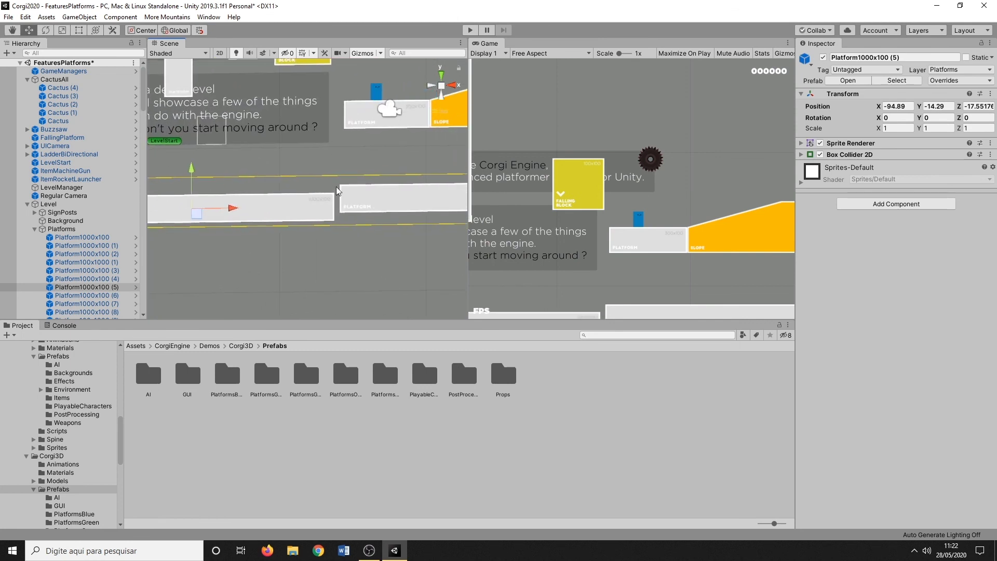
middle_click_drag(344, 206, 345, 209)
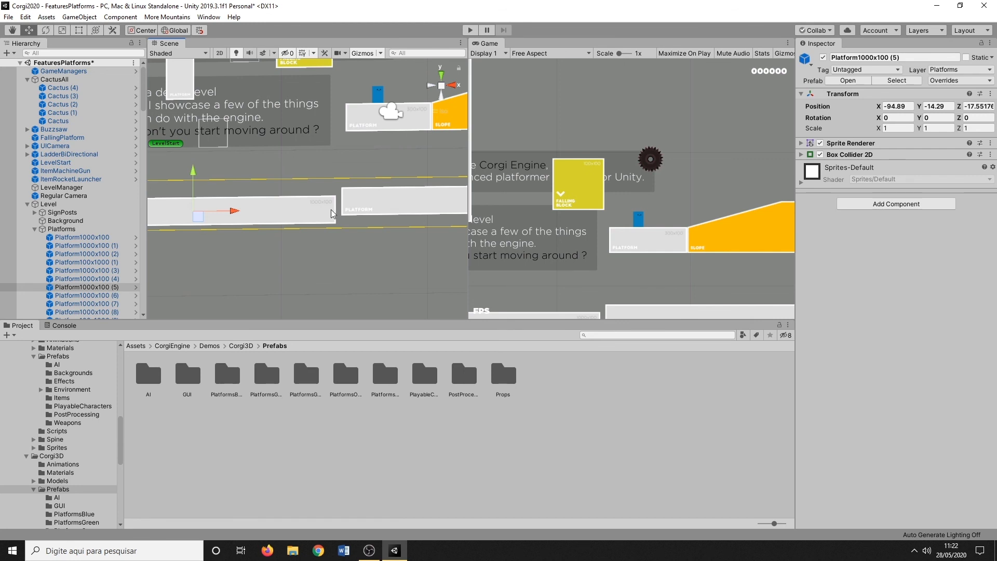
Vertex-snap the floor platform's upper corner flush against the neighbouring floor platform, at X -94.7 and Y -14.005
key("v")
middle_click_drag(284, 223, 296, 224)
scroll(187, 207, "down", 2)
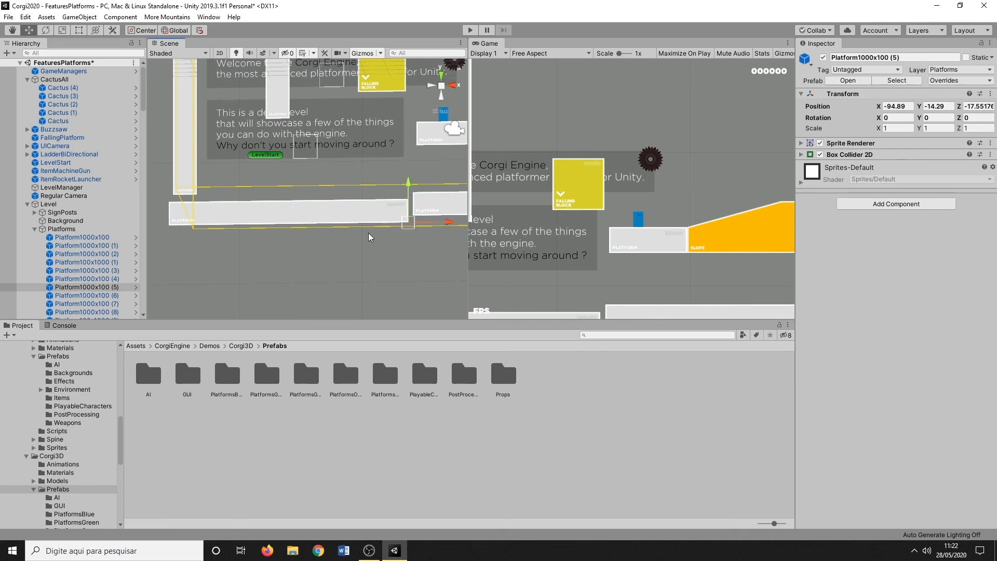
middle_click_drag(367, 234, 291, 216)
scroll(292, 216, "up", 5)
key("v")
left_click_drag(304, 183, 303, 180)
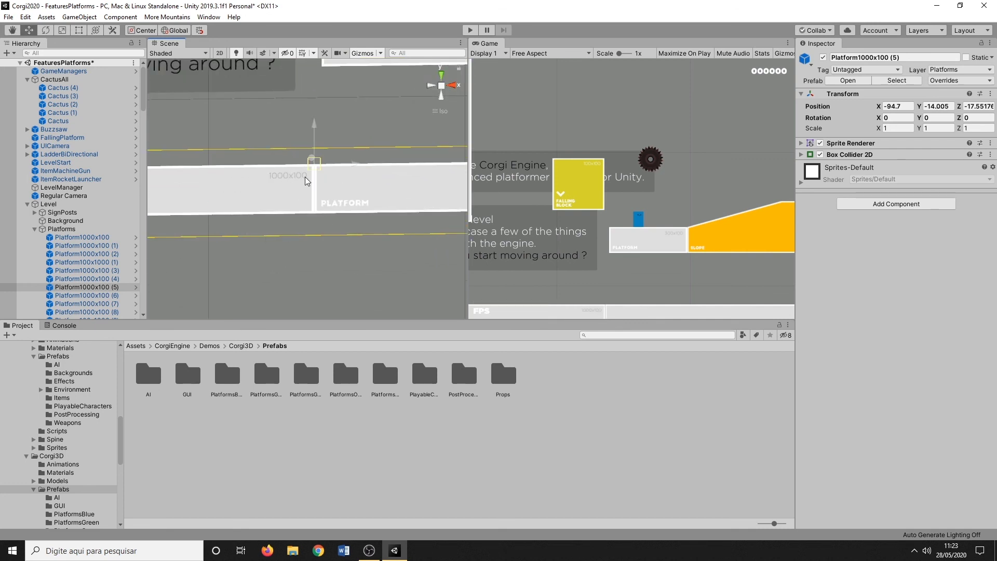
Vertex-snap the floor platform below LevelStart one step lower, to Y -15.005, against the neighbouring platform's lower corner
scroll(306, 181, "down", 6)
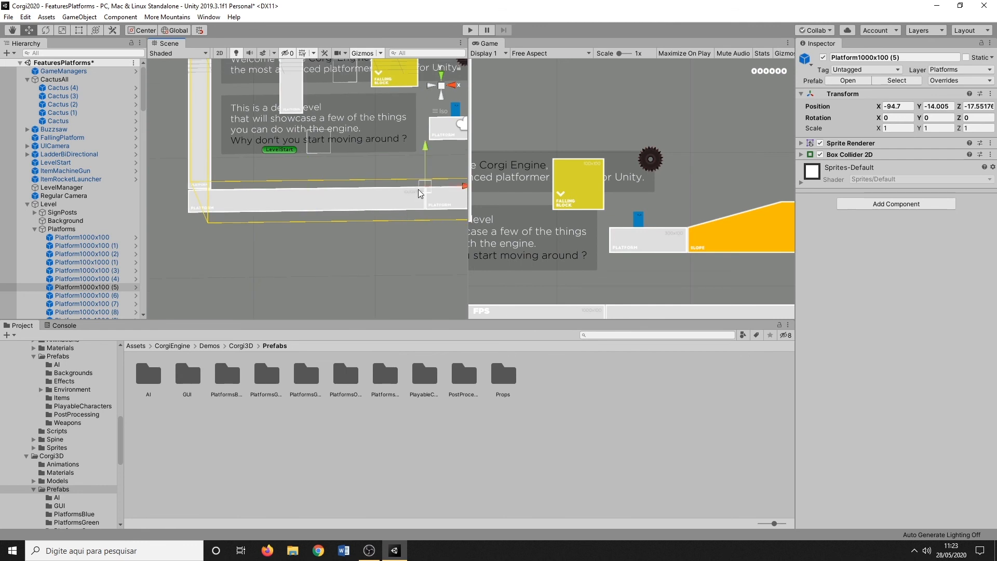
left_click_drag(421, 193, 332, 161)
left_click_drag(303, 130, 425, 206)
scroll(400, 210, "down", 10)
middle_click_drag(374, 215, 307, 217)
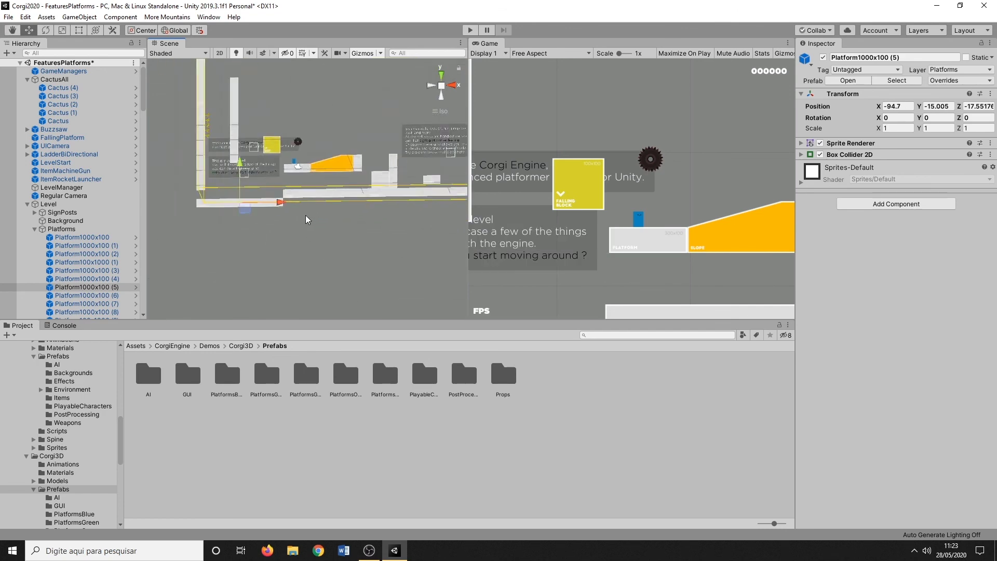
Vertex-snap the square block standing on the floor to the lower corner of the lowered starting platform
left_click(380, 179)
key("v")
left_click_drag(372, 172, 302, 222)
Vertex-snap the next two floor platforms in a row below the square block, at Y -18.005, and briefly playtest the lowered floor
left_click(321, 193)
key("v")
left_click(377, 195)
key("v")
left_click_drag(370, 189, 389, 220)
middle_click_drag(367, 198, 326, 199)
scroll(298, 202, "down", 7)
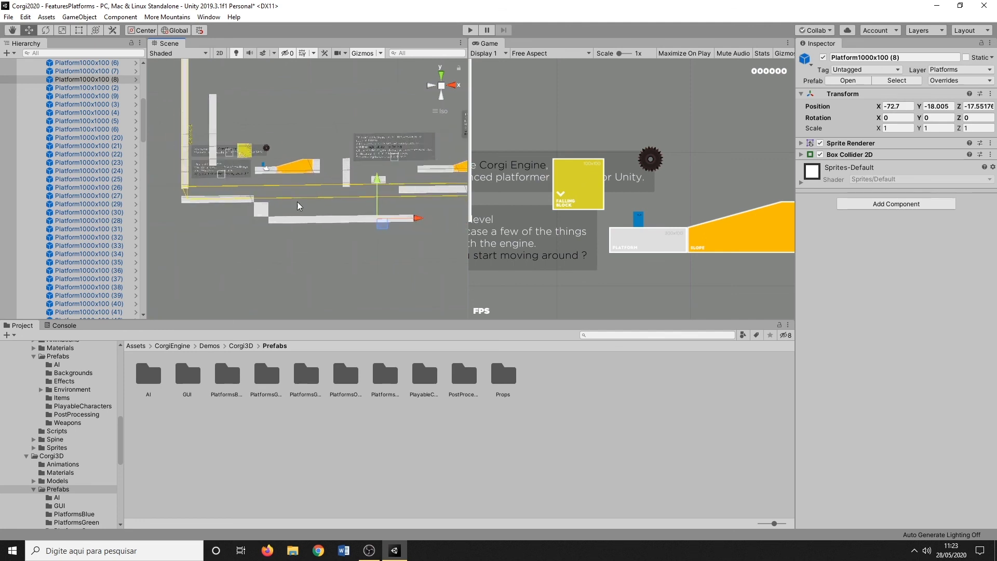
left_click(473, 33)
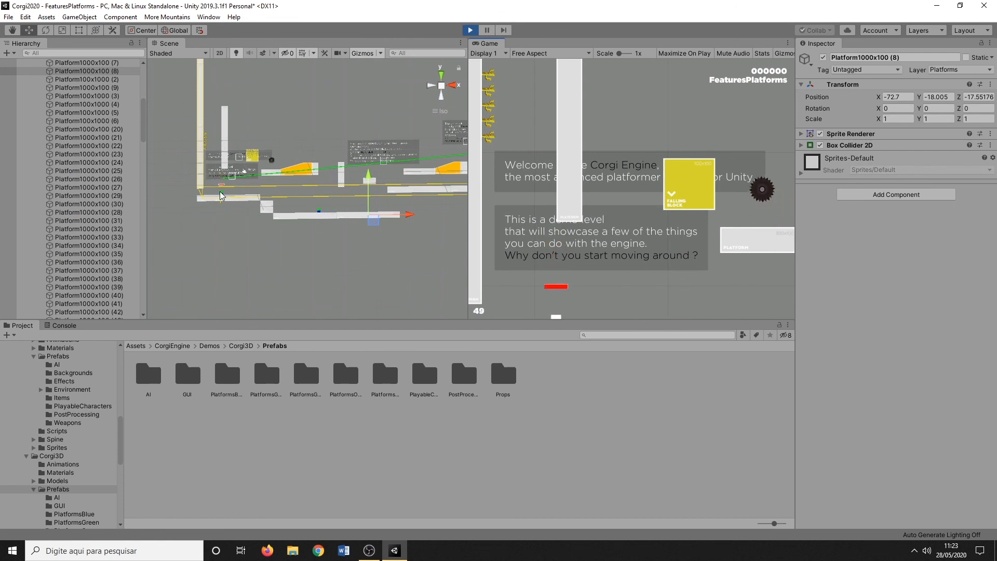
key("ctrl+p")
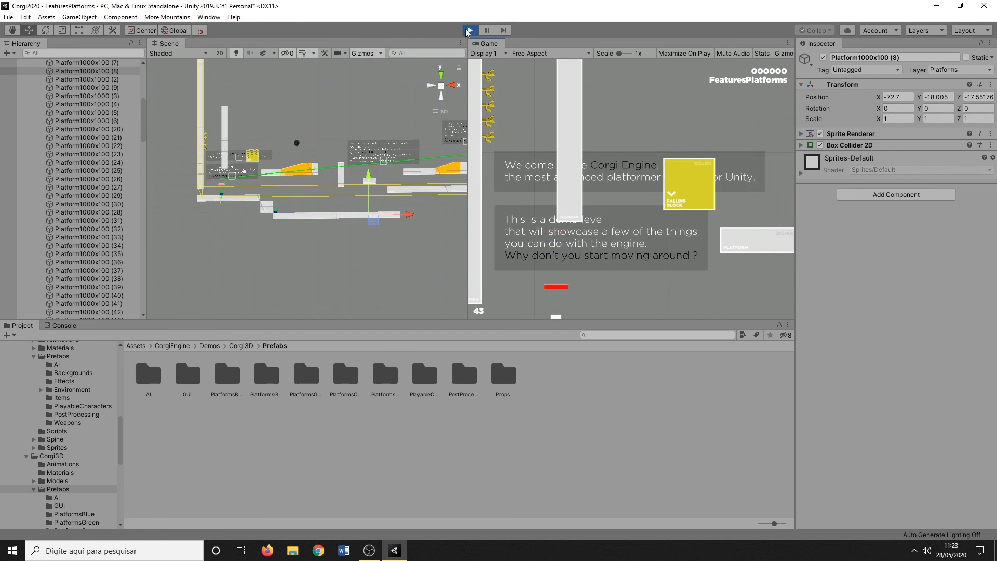
Collapse the CactusAll and Level groups in the scene hierarchy
scroll(125, 102, "up", 8)
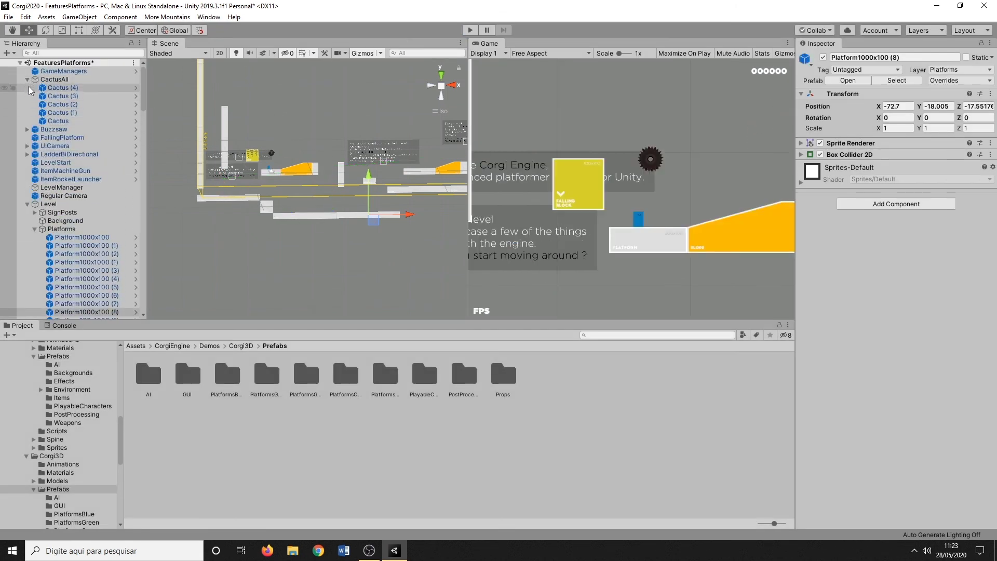
left_click(27, 80)
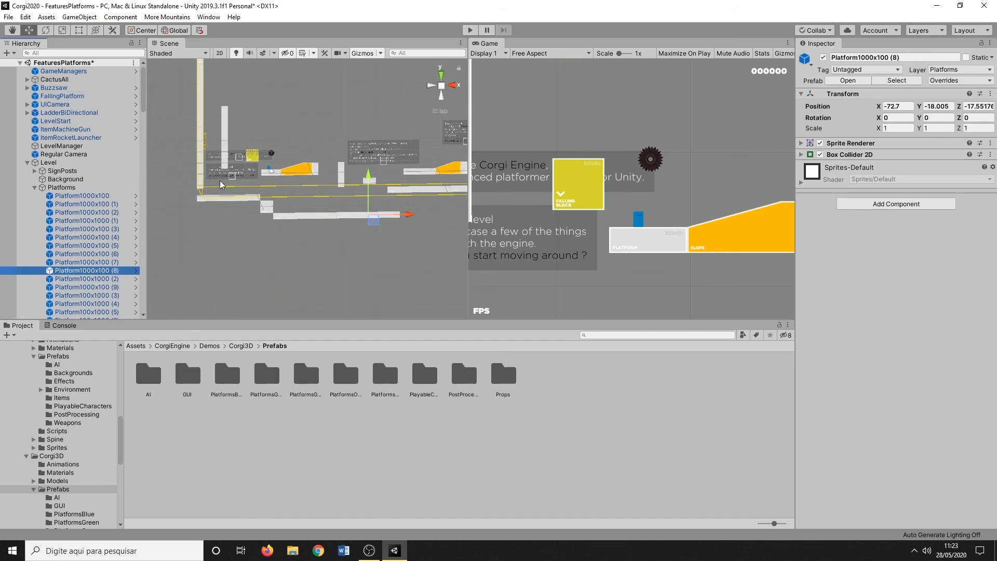
left_click(27, 163)
Set the LevelManager's Level Bounds Extent Y to 17.65 so the bounds enclose the lowered platforms
left_click(62, 146)
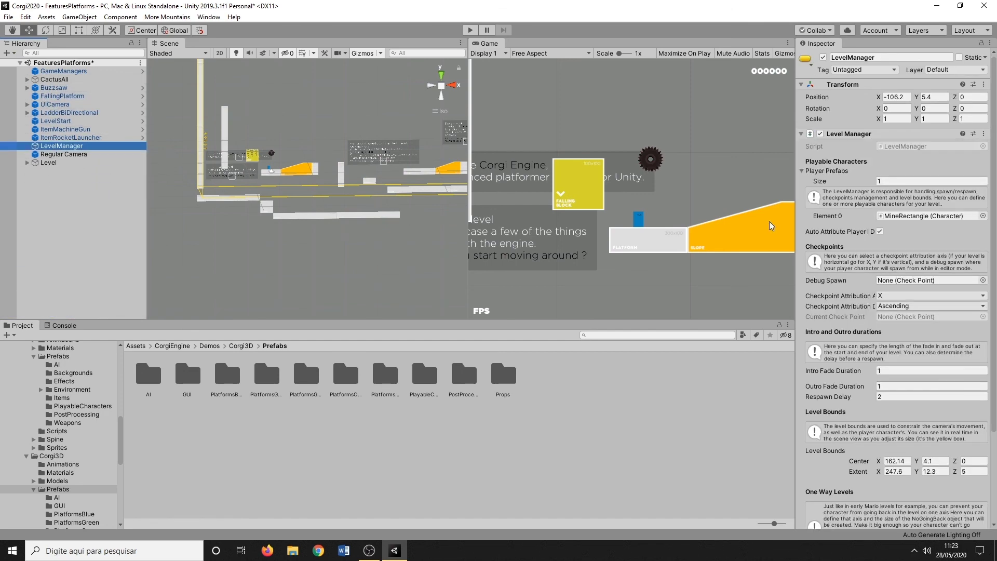
scroll(846, 172, "down", 5)
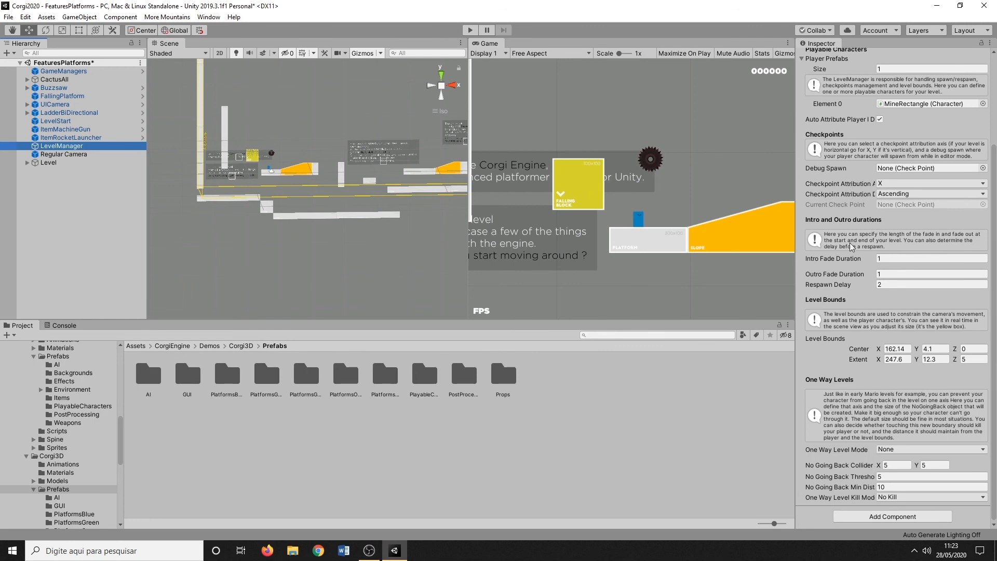
scroll(865, 360, "up", 5)
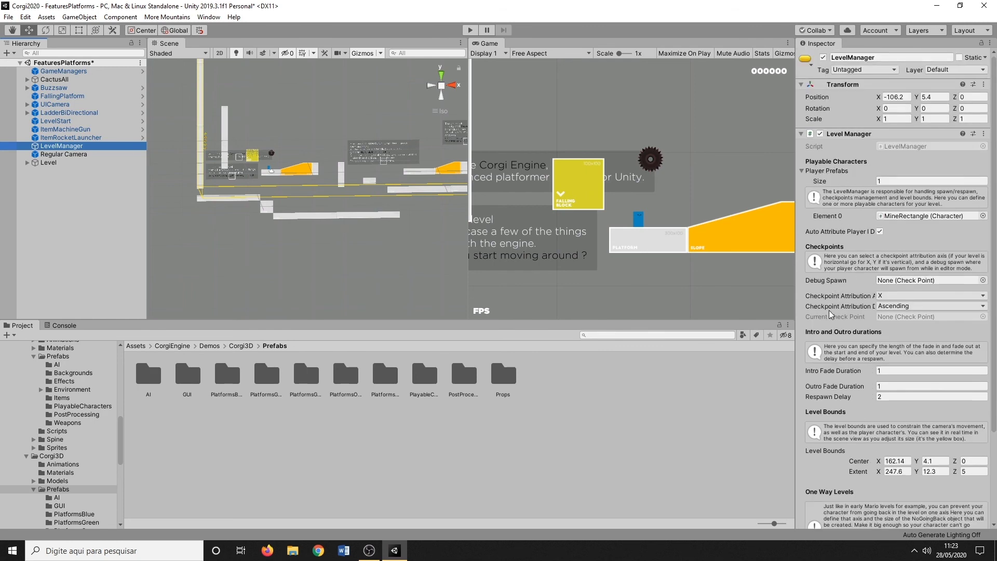
scroll(830, 314, "down", 4)
scroll(830, 319, "down", 1)
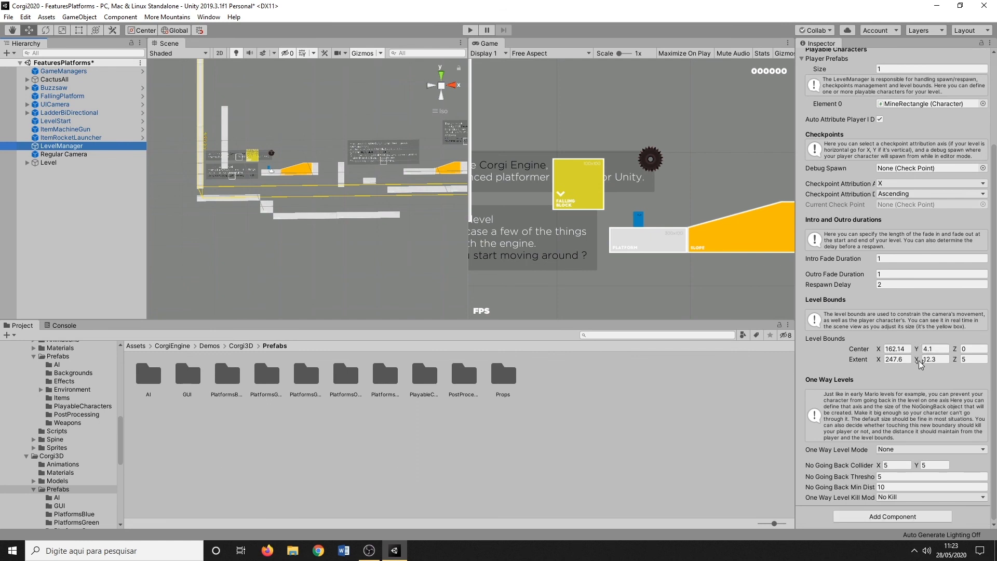
left_click_drag(919, 363, 26, 369)
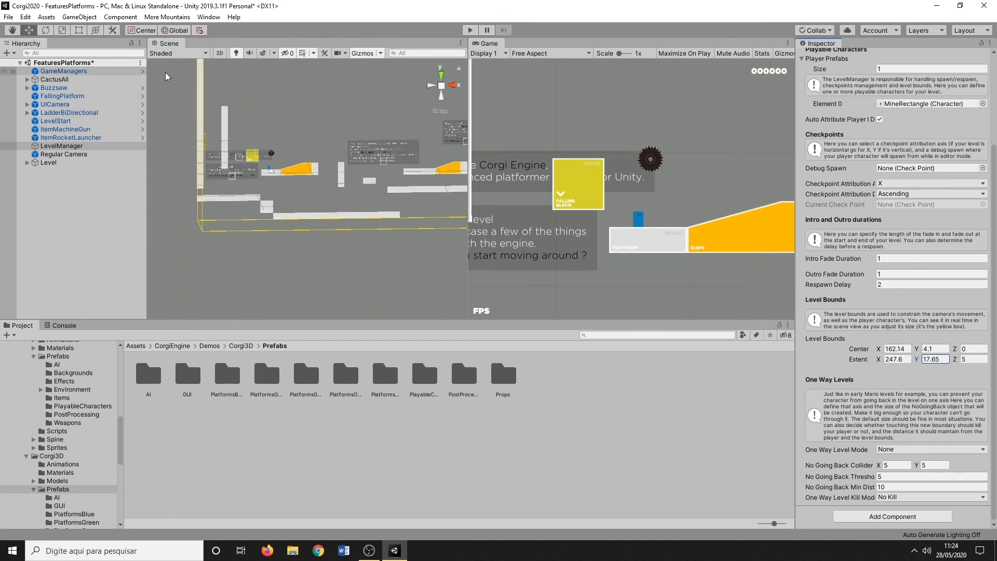
Playtest the level by walking the character down the stepped platforms and off the far edge, and stop the game
left_click(470, 31)
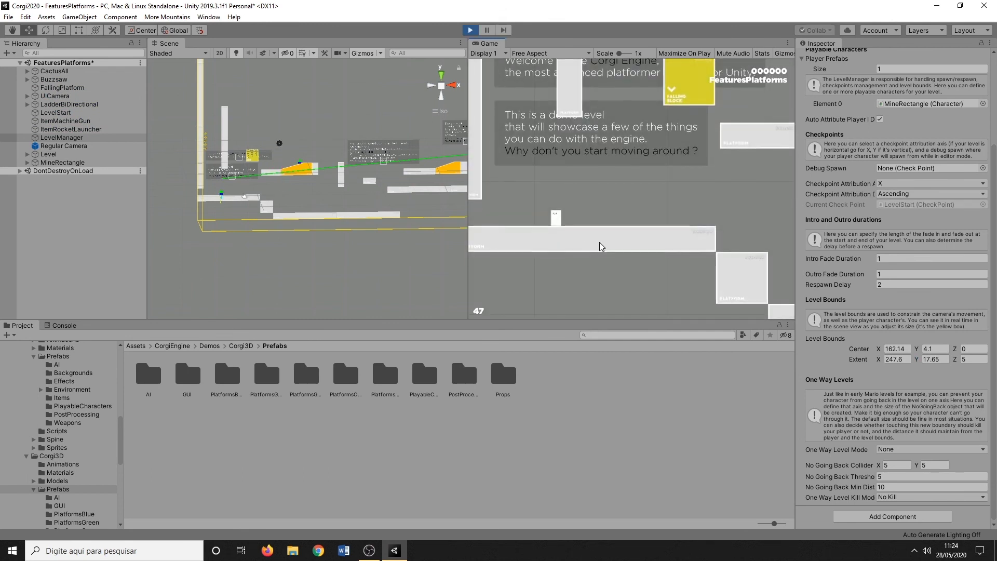
key("Right")
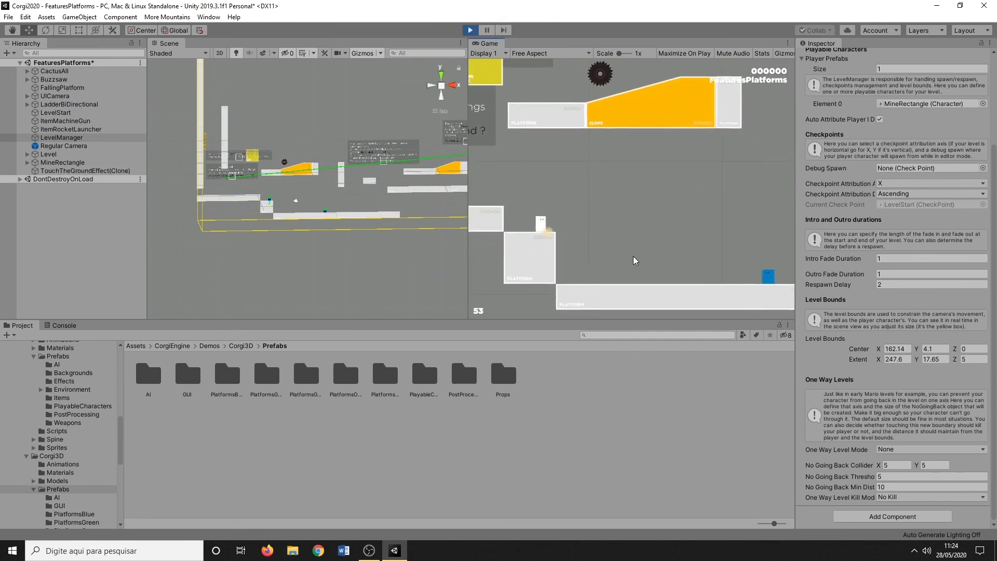
key("Right")
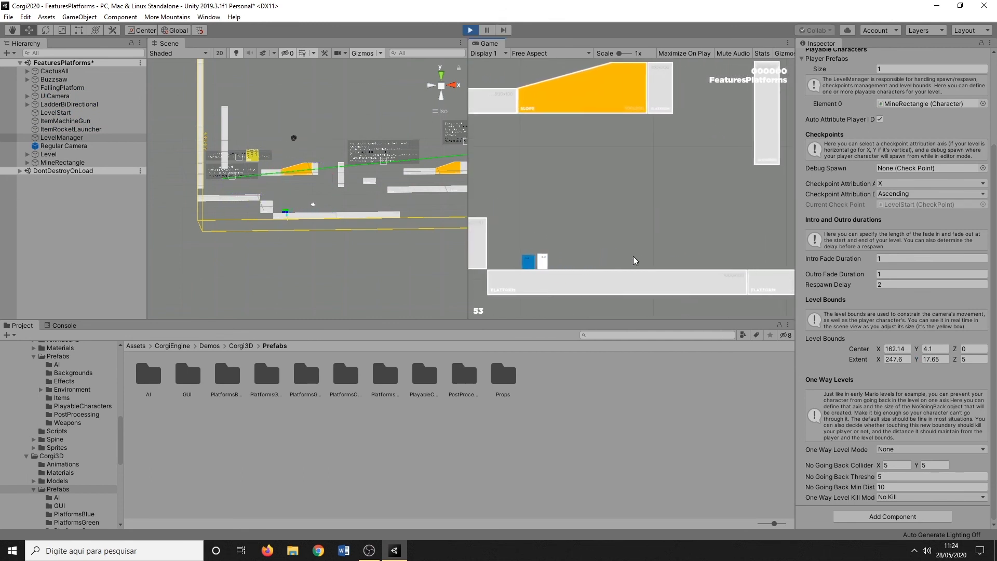
key("Right")
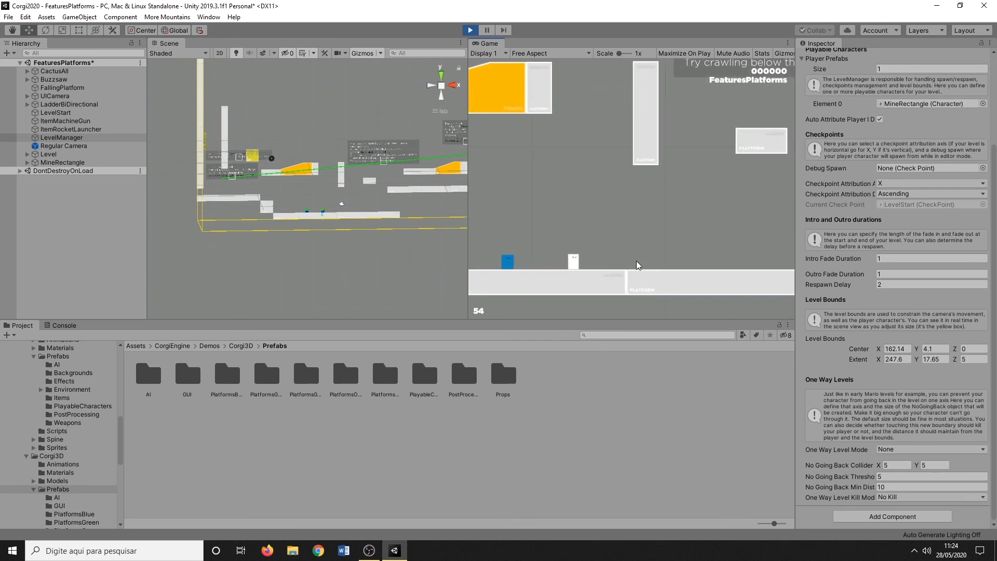
key("Right")
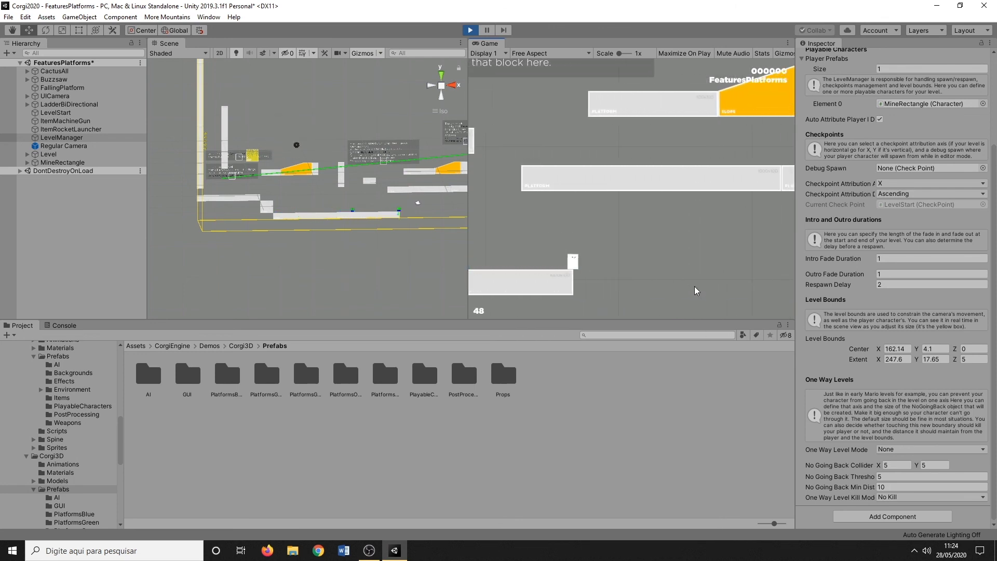
key("Right")
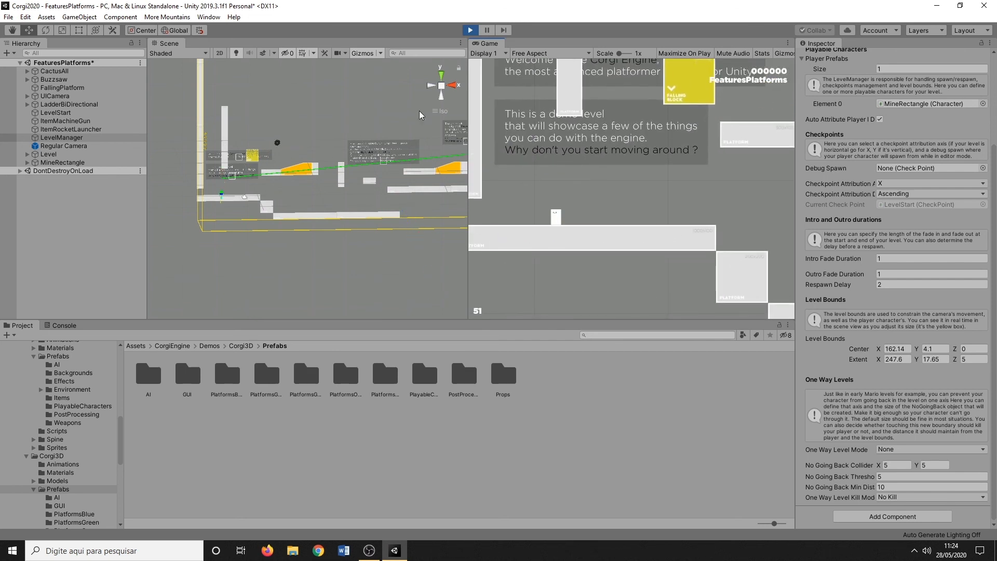
left_click(470, 30)
scroll(235, 207, "down", 2)
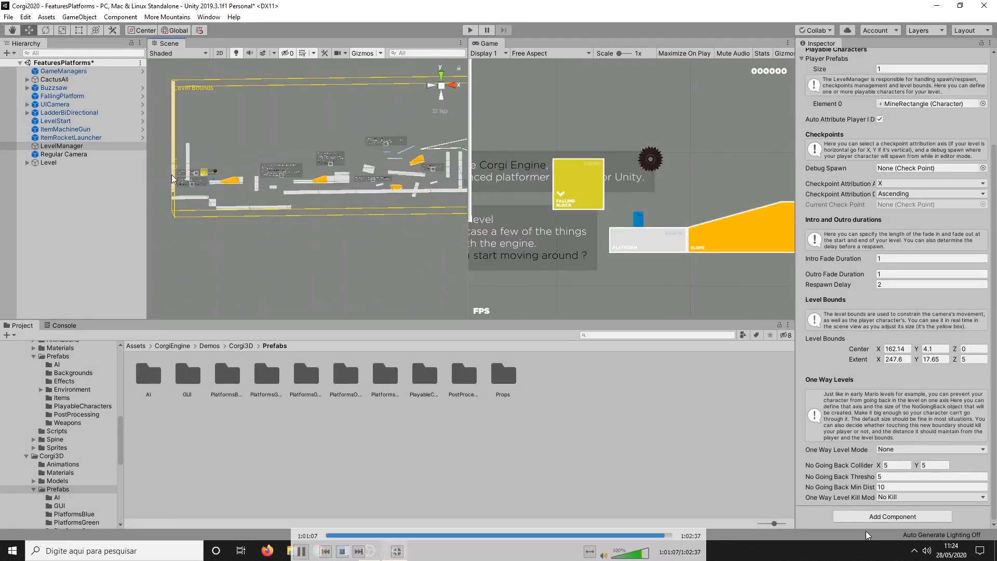
Examine how the lowered starting platforms and the middle of the level sit inside the level bounds
scroll(172, 175, "up", 5)
middle_click_drag(229, 218, 279, 217)
scroll(260, 198, "up", 3)
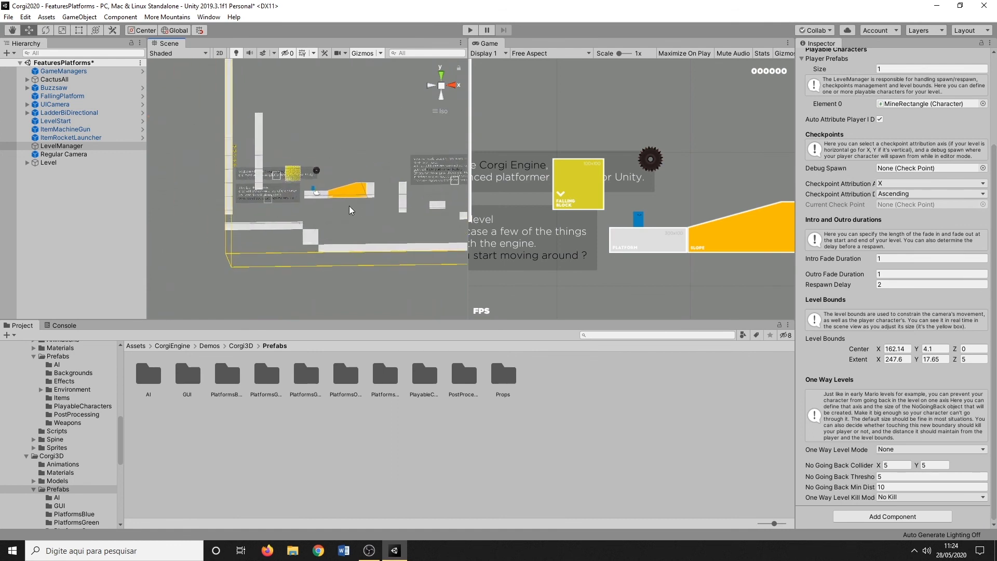
scroll(264, 207, "down", 10)
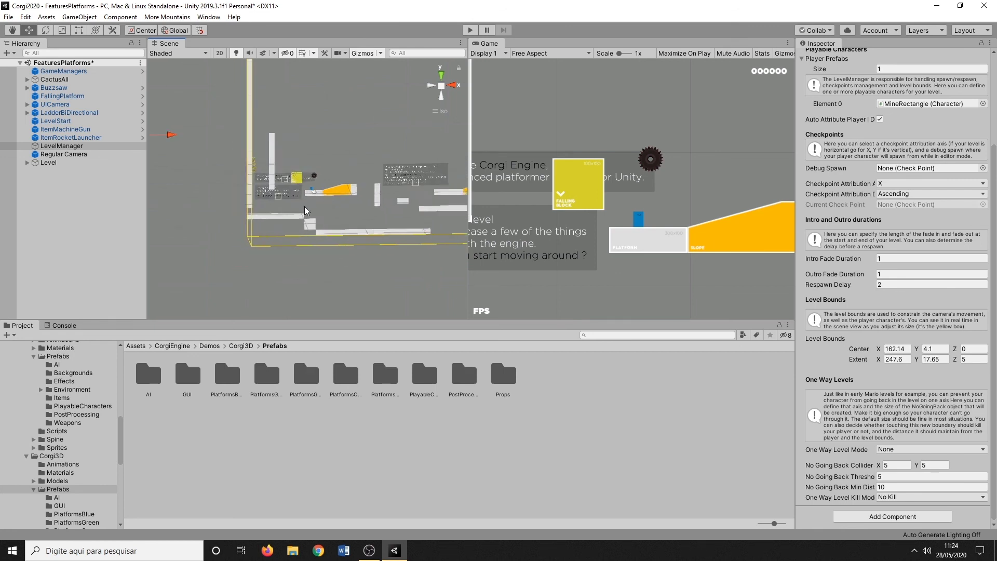
middle_click_drag(319, 192, 253, 196)
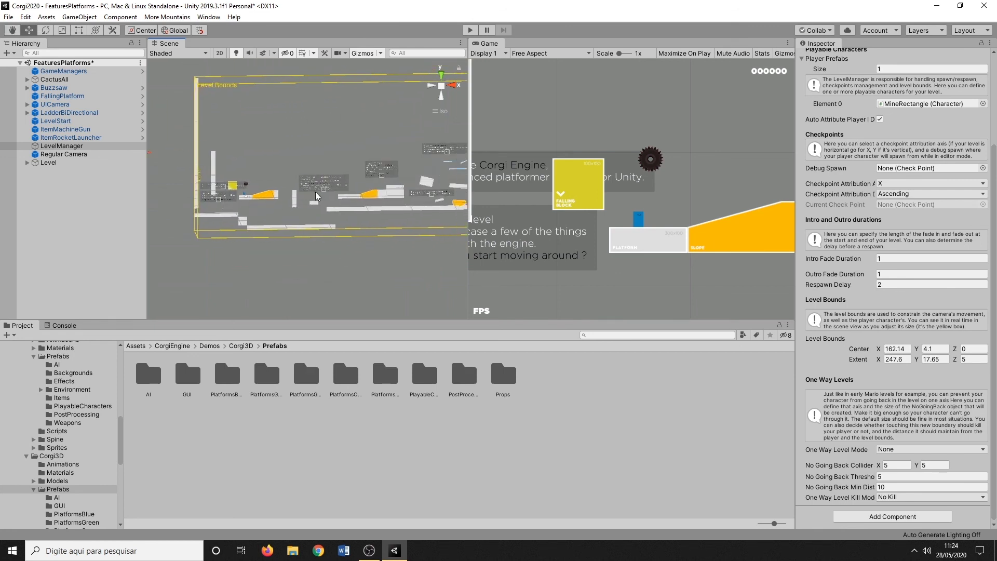
middle_click_drag(357, 196, 373, 210)
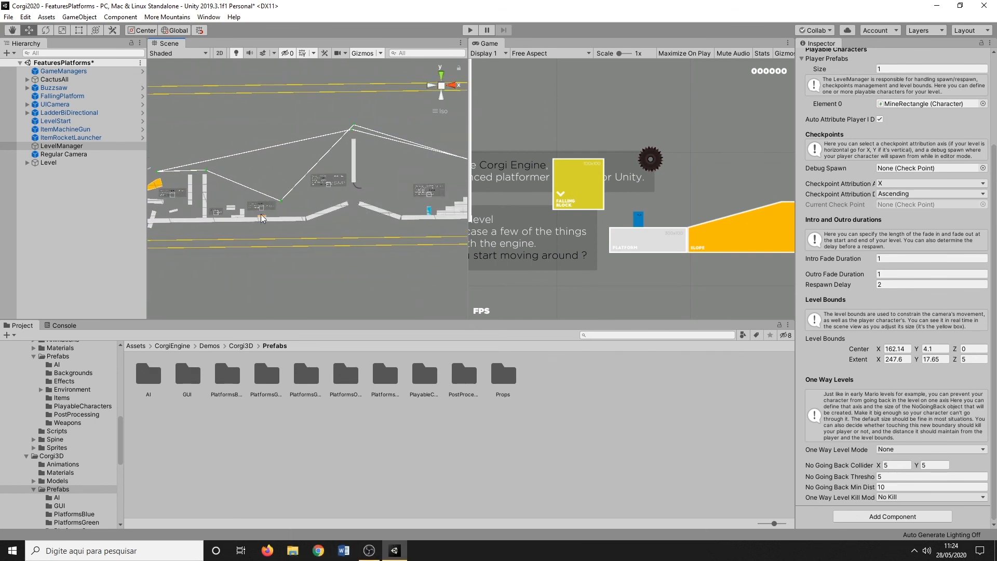
scroll(261, 218, "down", 6)
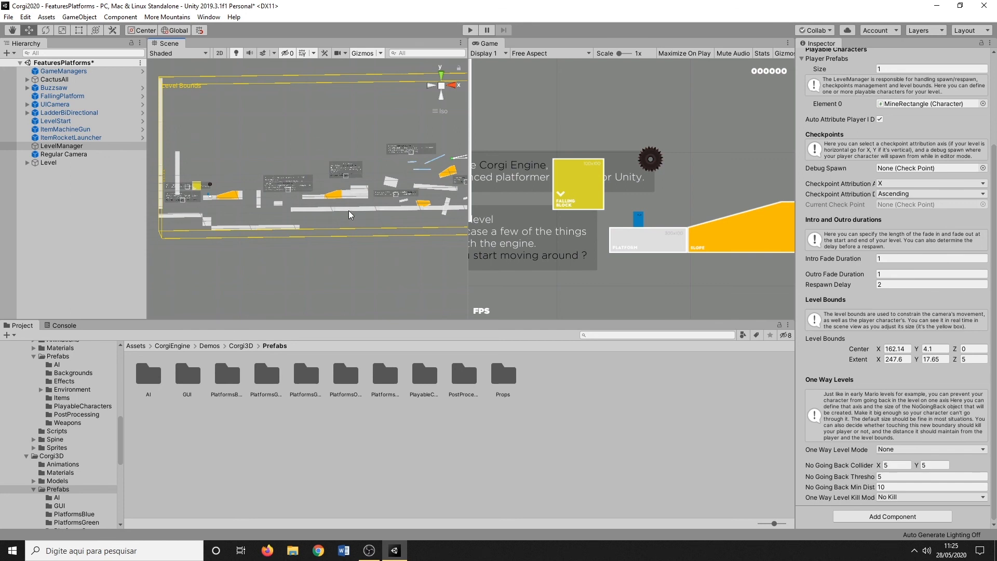
scroll(348, 211, "up", 5)
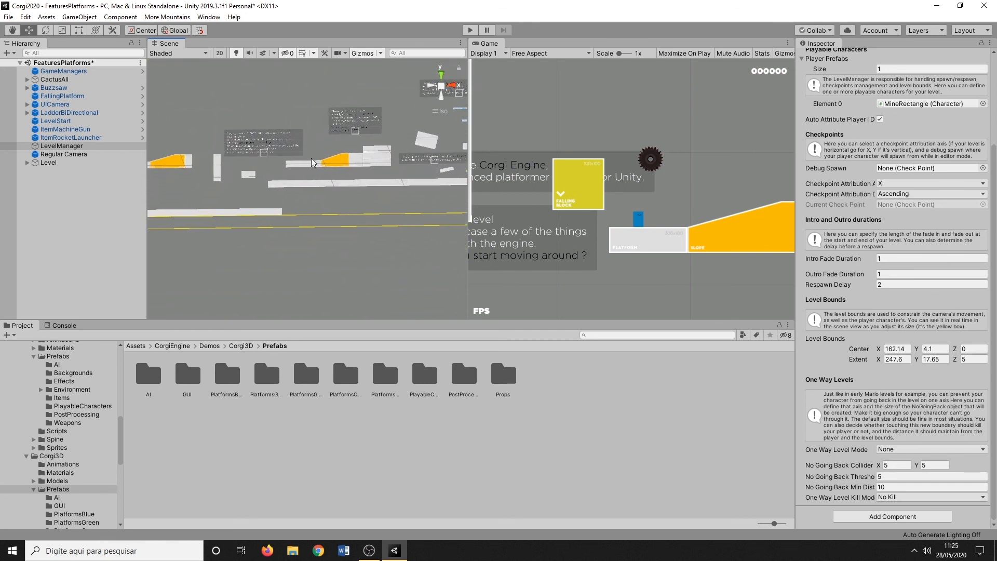
Survey the level layout from the opening slopes past the ramps and block stairs to the blue and orange platforms
middle_click_drag(310, 158, 316, 190)
scroll(411, 207, "down", 12)
middle_click_drag(418, 209, 301, 189)
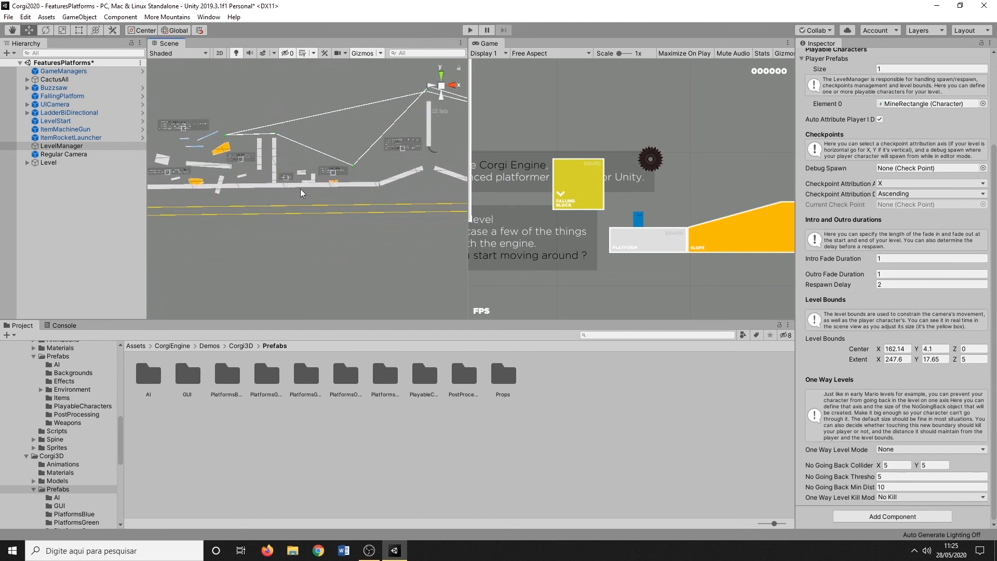
mouse_move(376, 194)
middle_mouse_down()
mouse_move(288, 195)
mouse_move(286, 207)
middle_mouse_up()
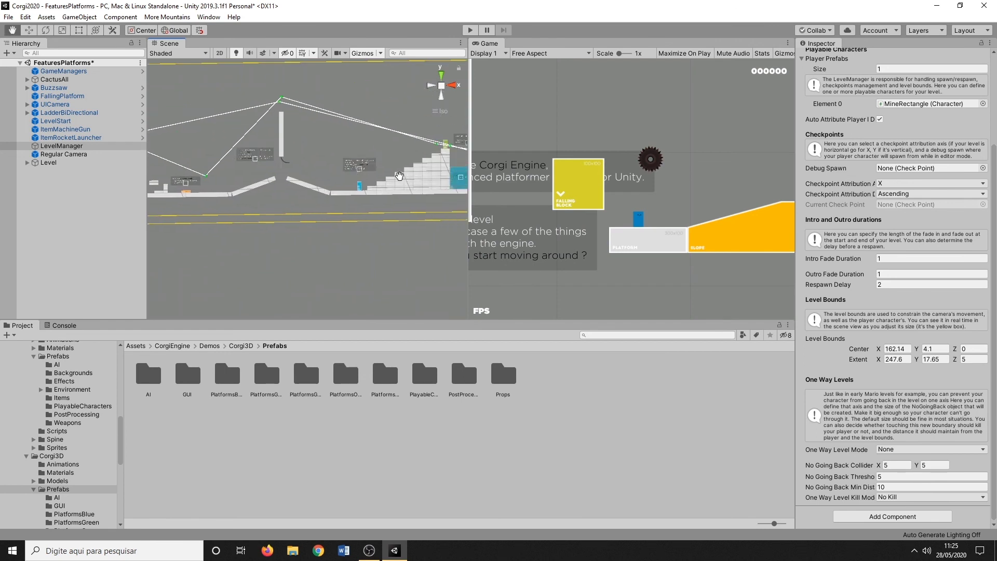
middle_click_drag(398, 173, 274, 175)
middle_click_drag(397, 187, 231, 180)
middle_click_drag(409, 160, 286, 153)
scroll(389, 149, "down", 3)
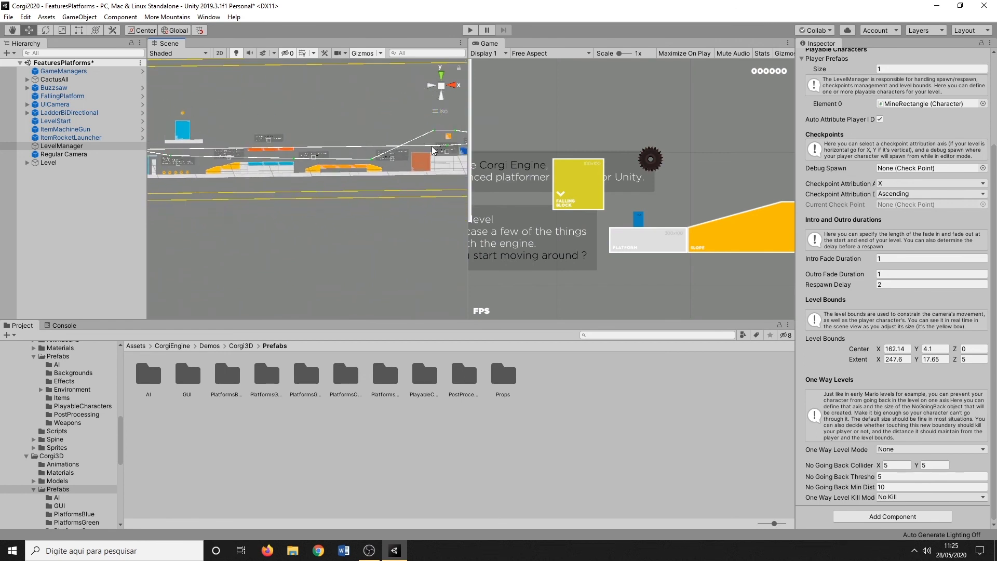
scroll(371, 203, "up", 12)
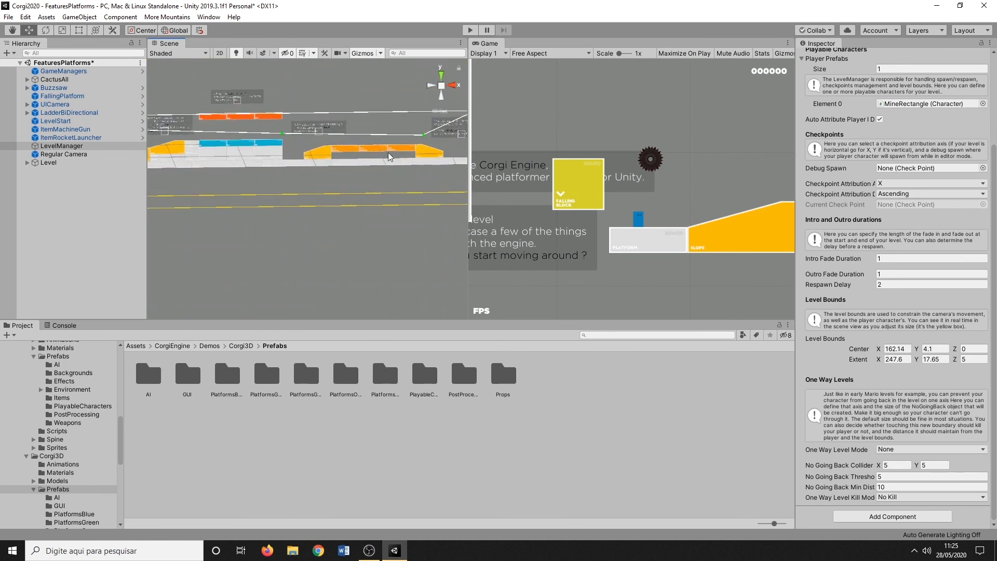
Go back along the level to the start and examine the square block and lowered floor platforms up close
middle_click_drag(298, 167, 428, 181)
middle_click_drag(156, 182, 382, 177)
middle_click_drag(186, 150, 433, 166)
middle_click_drag(291, 170, 425, 189)
middle_click_drag(223, 175, 280, 171)
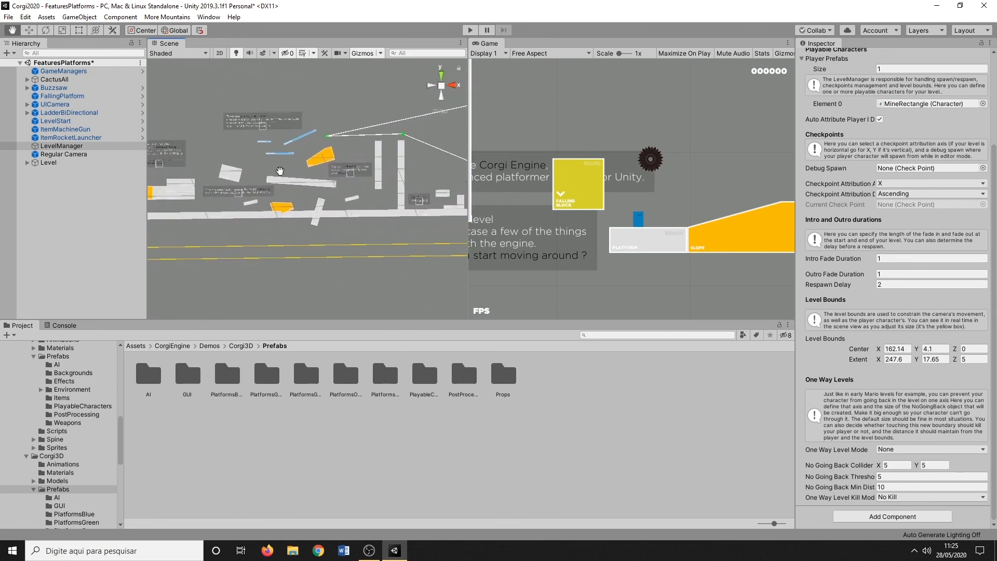
scroll(266, 159, "down", 6)
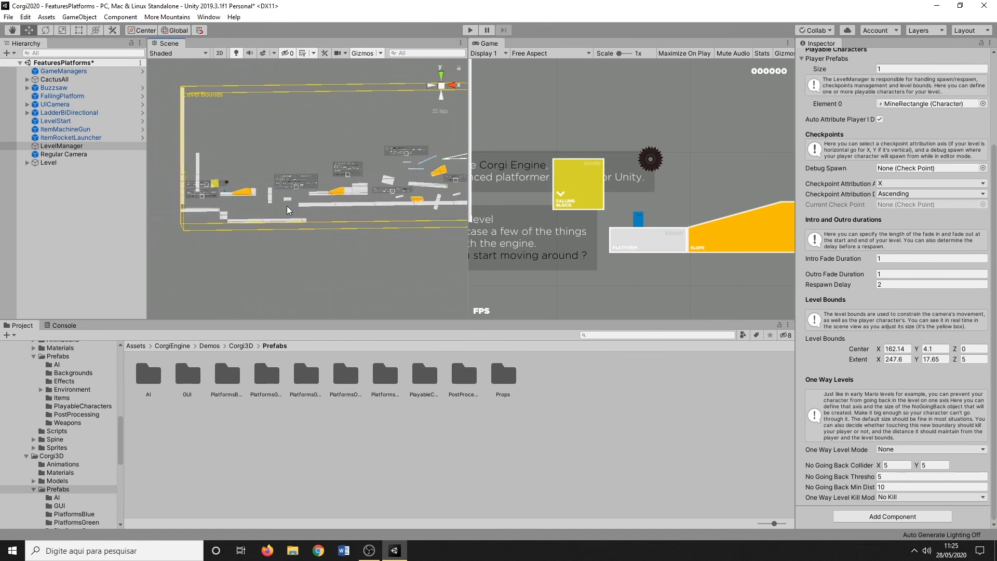
scroll(287, 206, "up", 3)
middle_click_drag(242, 218, 313, 180)
scroll(313, 180, "up", 3)
middle_click_drag(241, 150, 236, 186)
scroll(299, 201, "up", 5)
scroll(279, 201, "down", 2)
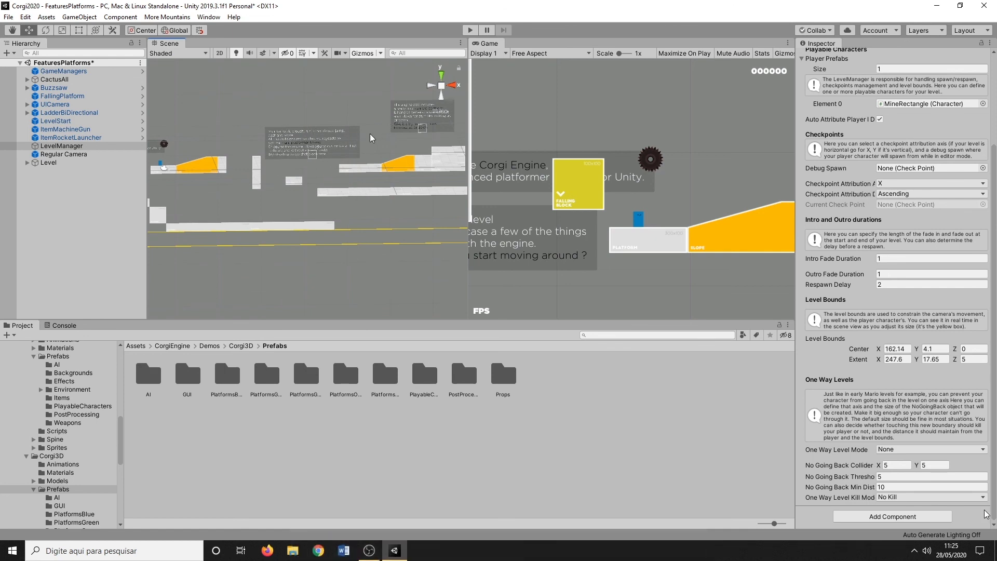
Review the tilted platforms and middle section once more, ending on the starting area at the edge of the level bounds
scroll(403, 185, "down", 5)
scroll(403, 185, "down", 5)
middle_click_drag(403, 186, 259, 174)
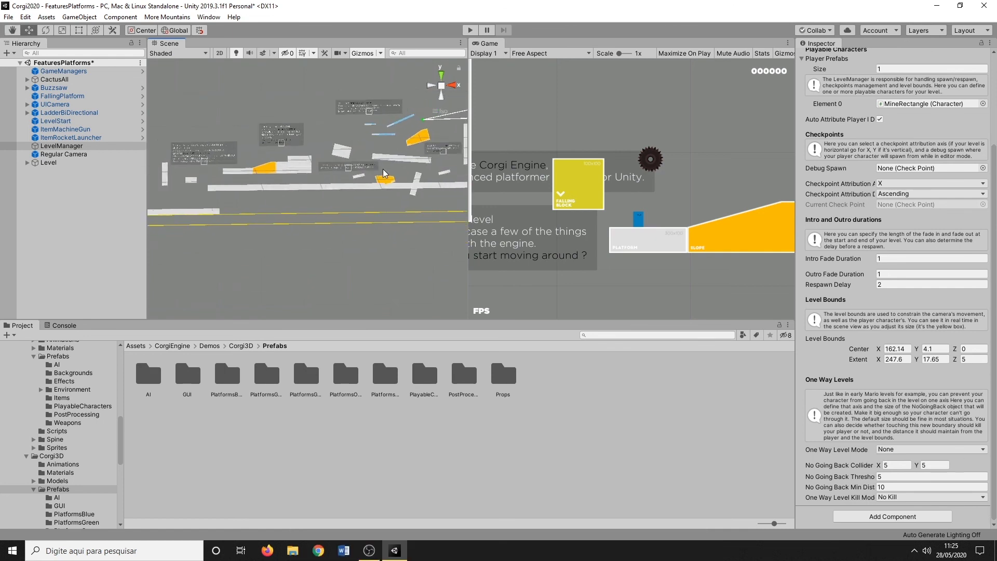
middle_click_drag(392, 167, 293, 161)
middle_click_drag(391, 162, 291, 176)
mouse_move(385, 165)
middle_mouse_down()
mouse_move(270, 161)
mouse_move(395, 169)
middle_mouse_up()
middle_click_drag(326, 176, 297, 191)
scroll(332, 182, "up", 5)
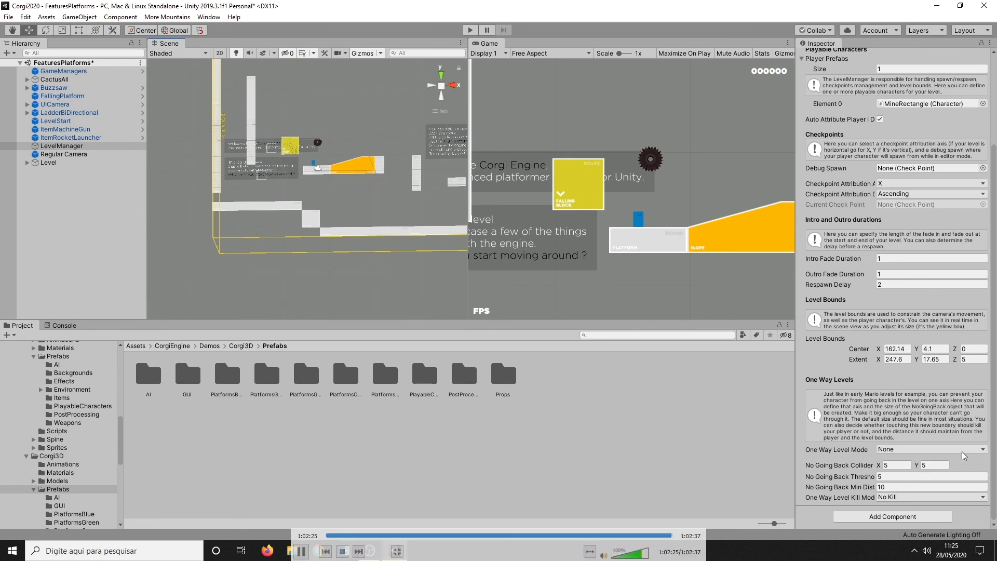